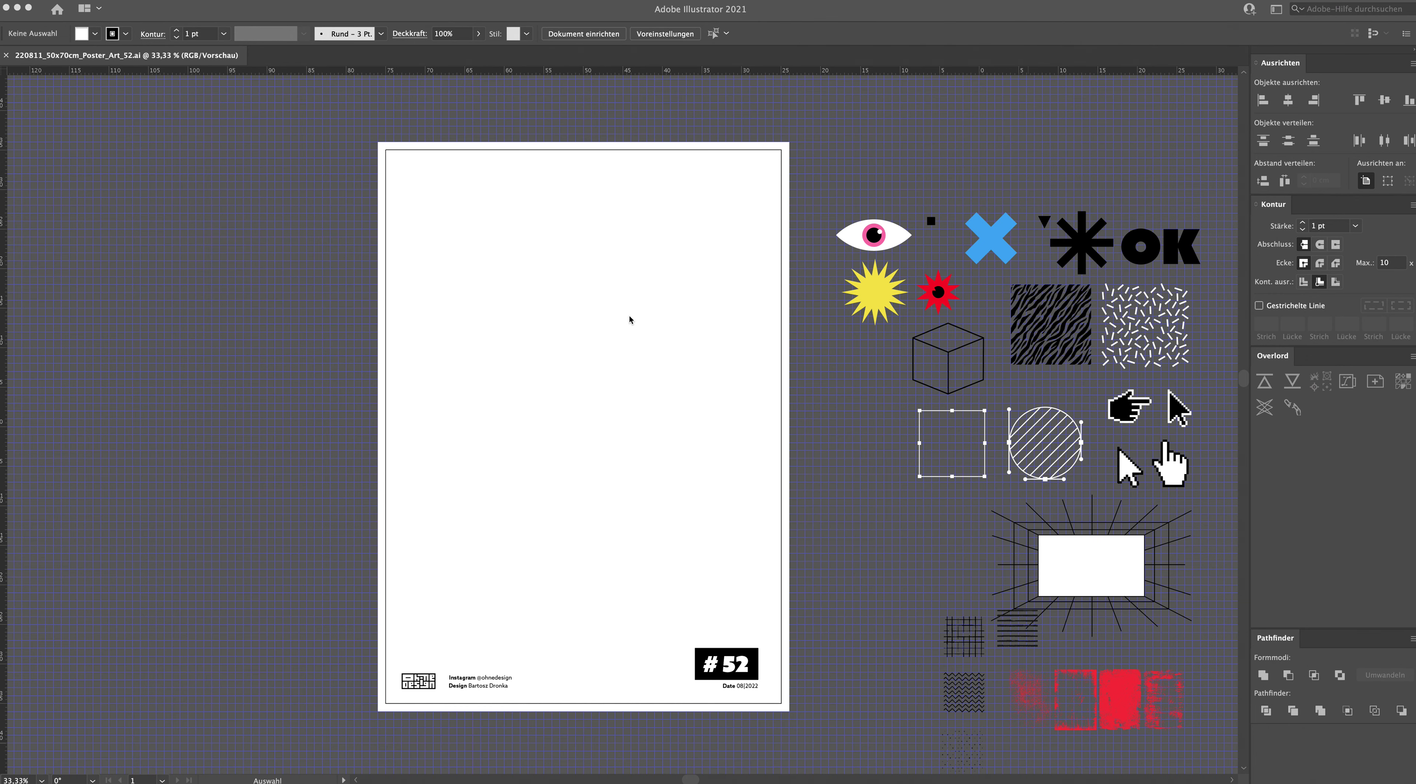
Step: Show the hidden Tools and floating panels again and pick the Gradient tool
key(Tab)
mouse_move(462, 227)
mouse_down()
mouse_move(616, 212)
mouse_move(487, 227)
mouse_up()
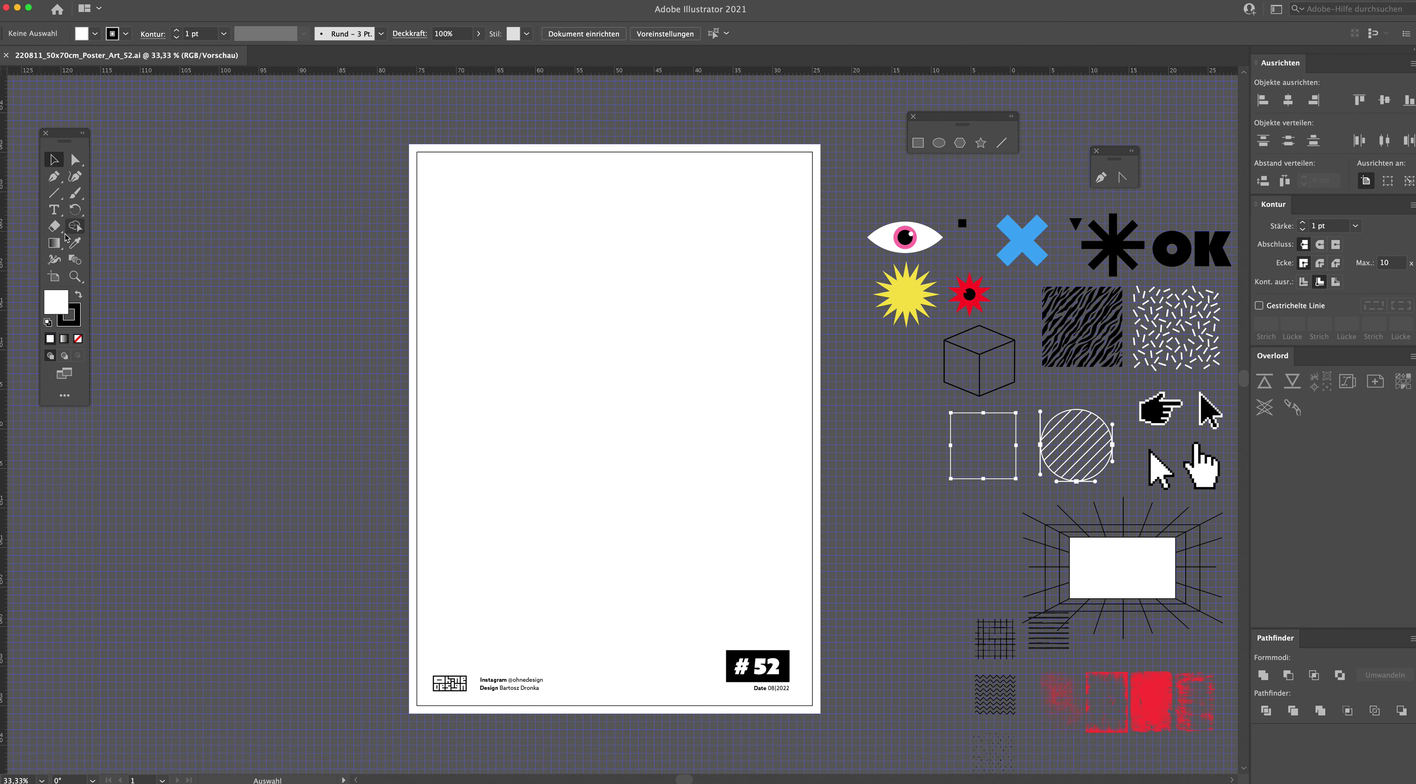
click(57, 243)
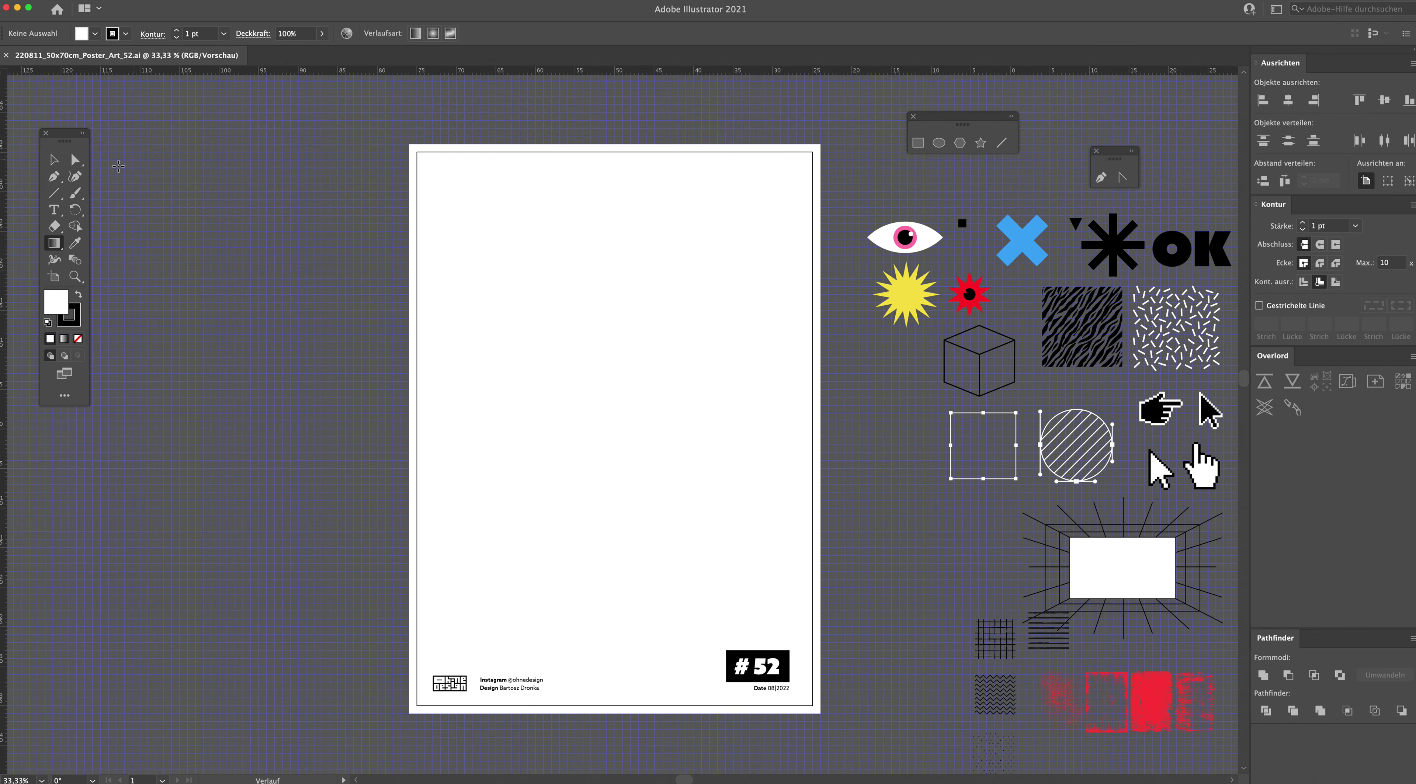
Step: Draw a rectangle from the artboard's top-left corner down to just above the footer
drag(56, 196, 104, 196)
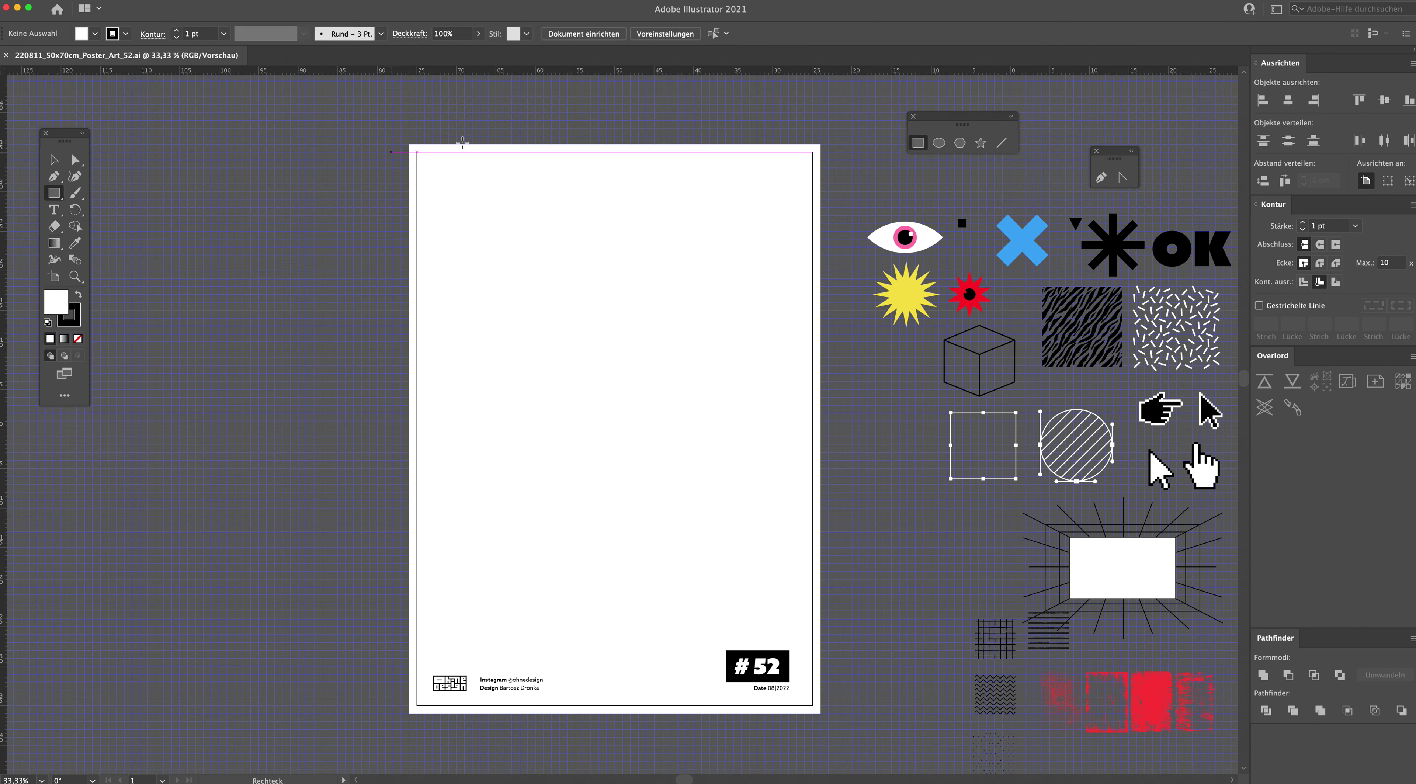
drag(412, 145, 821, 557)
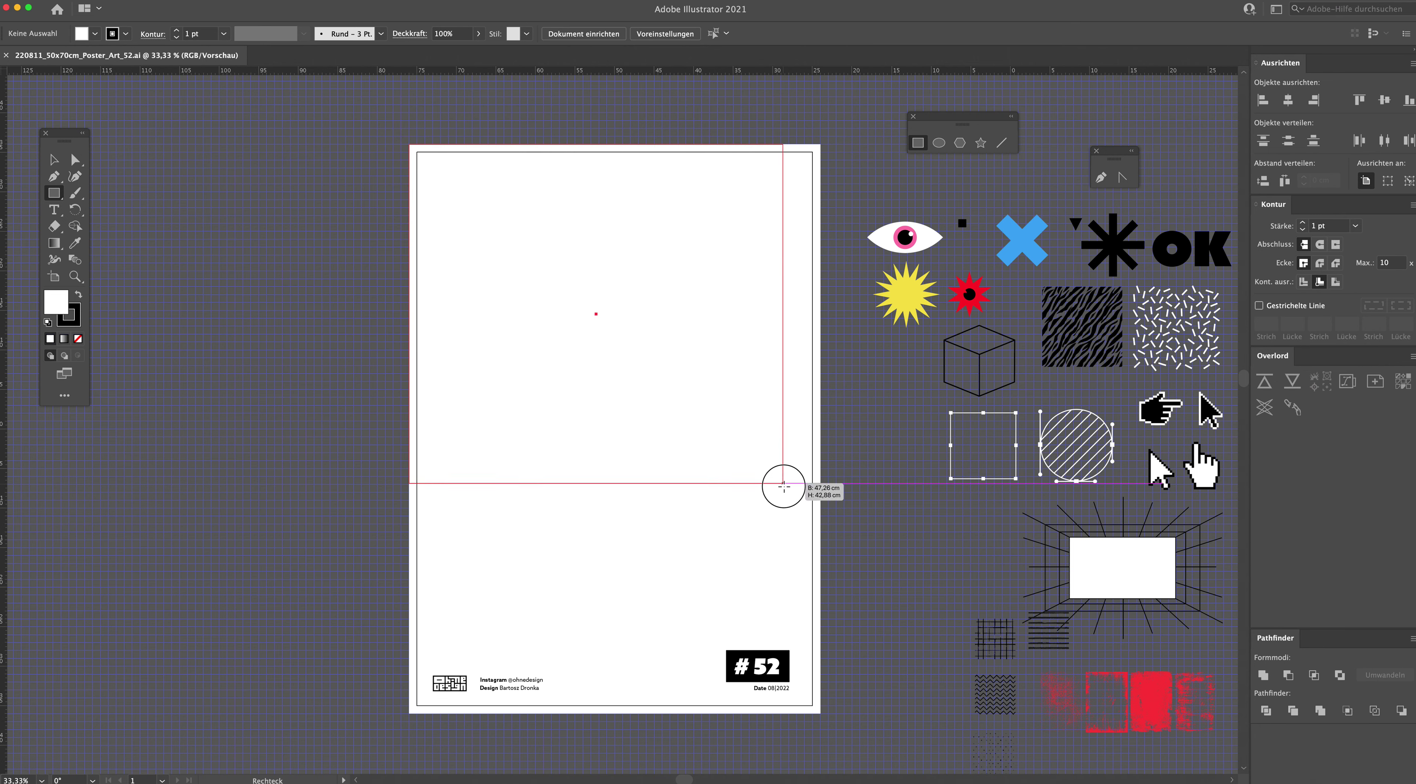
drag(821, 557, 818, 633)
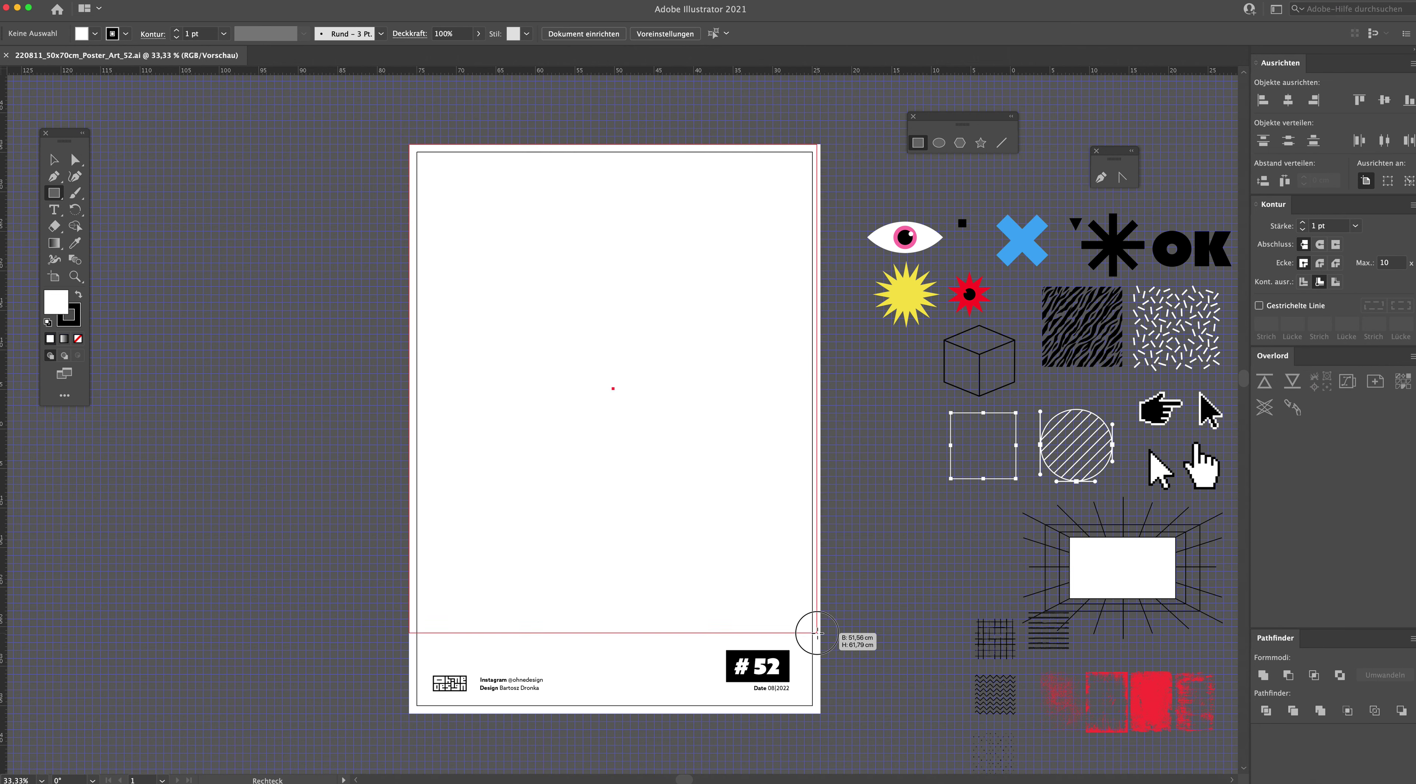
drag(818, 633, 820, 633)
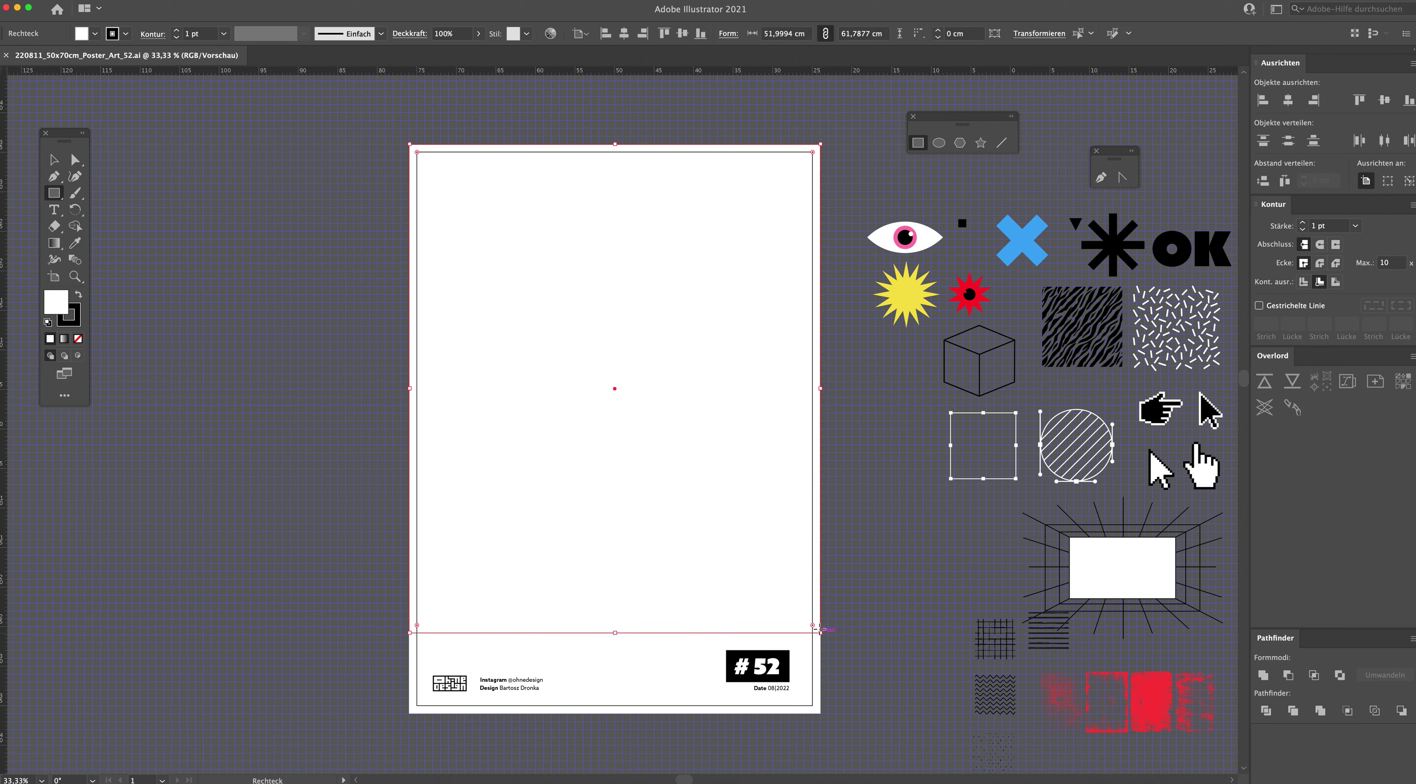
Step: Fill the rectangle with the diagonal stripe pattern swatch and leave pattern editing
click(95, 34)
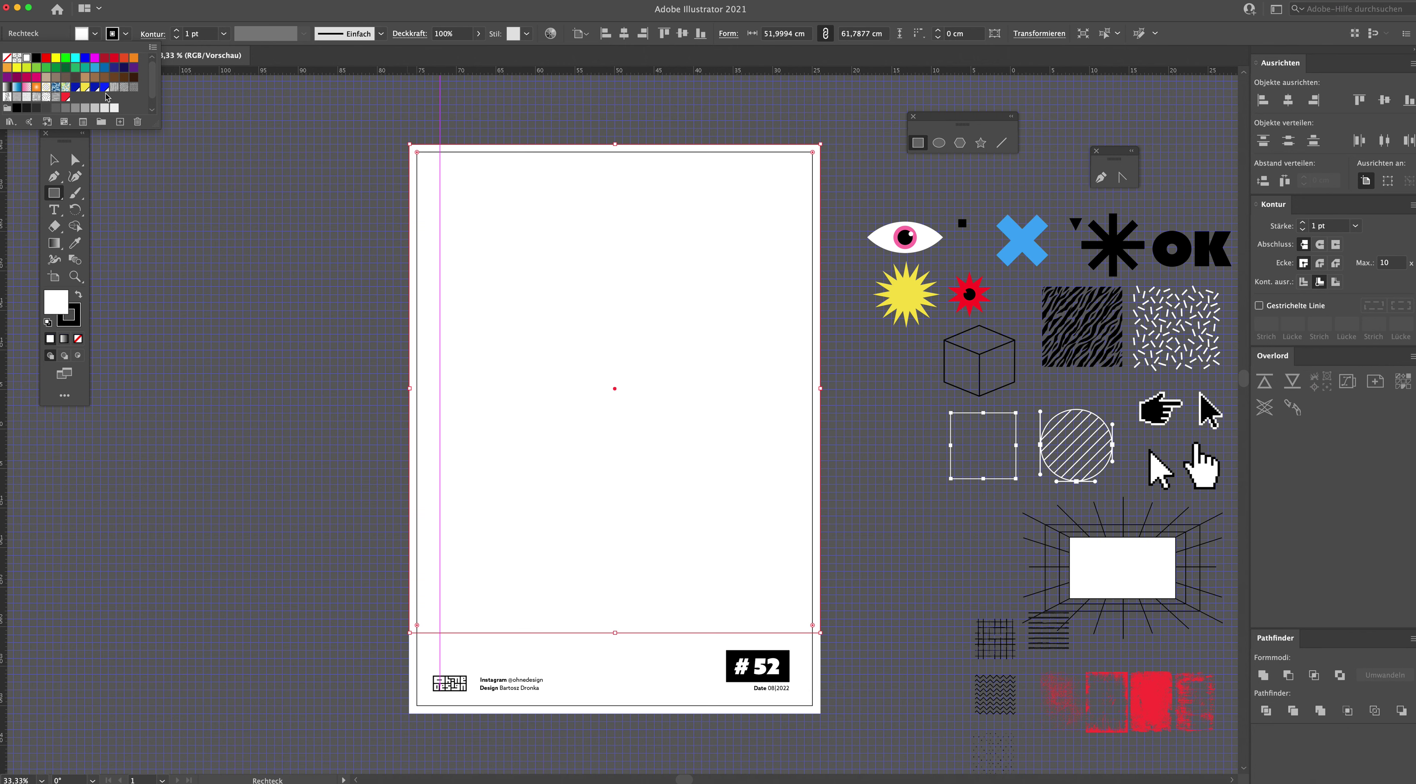
double_click(125, 89)
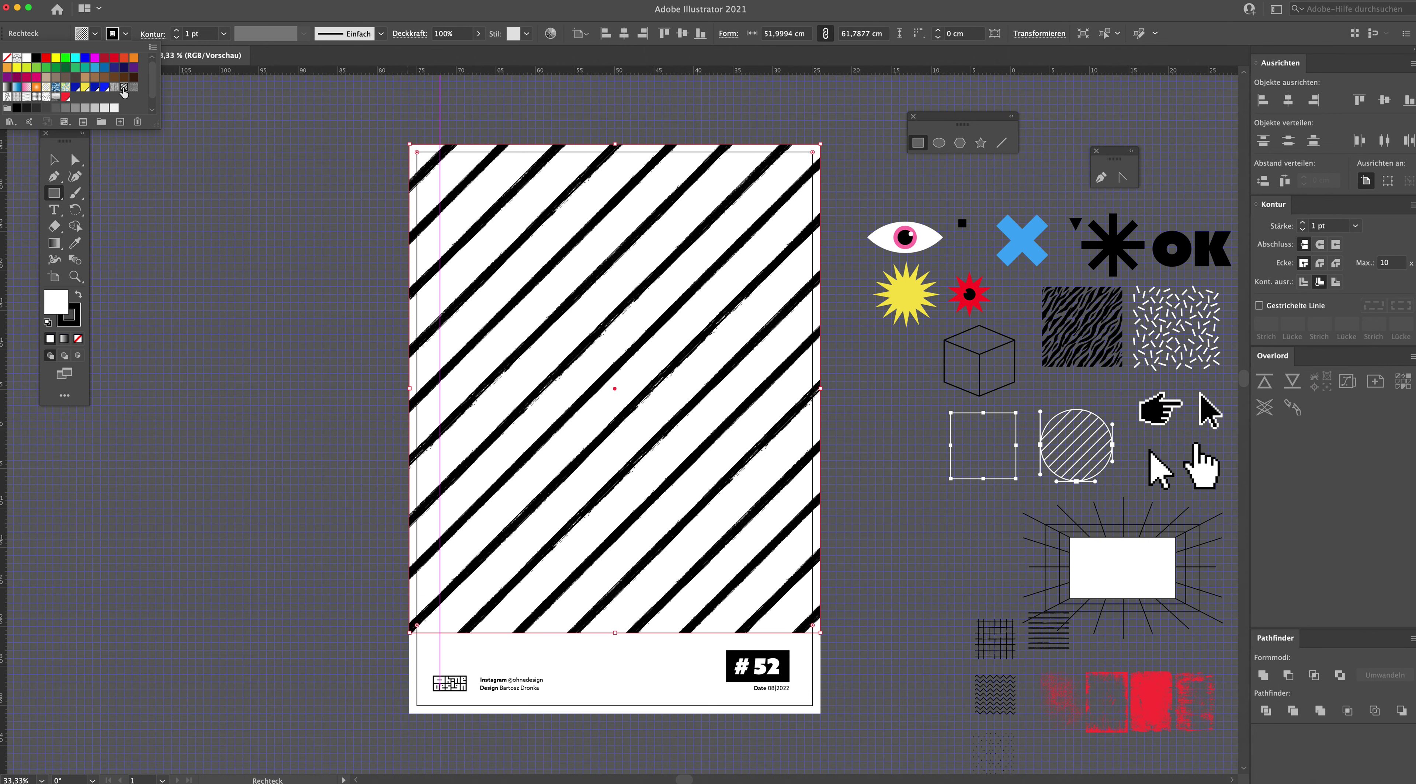
click(301, 114)
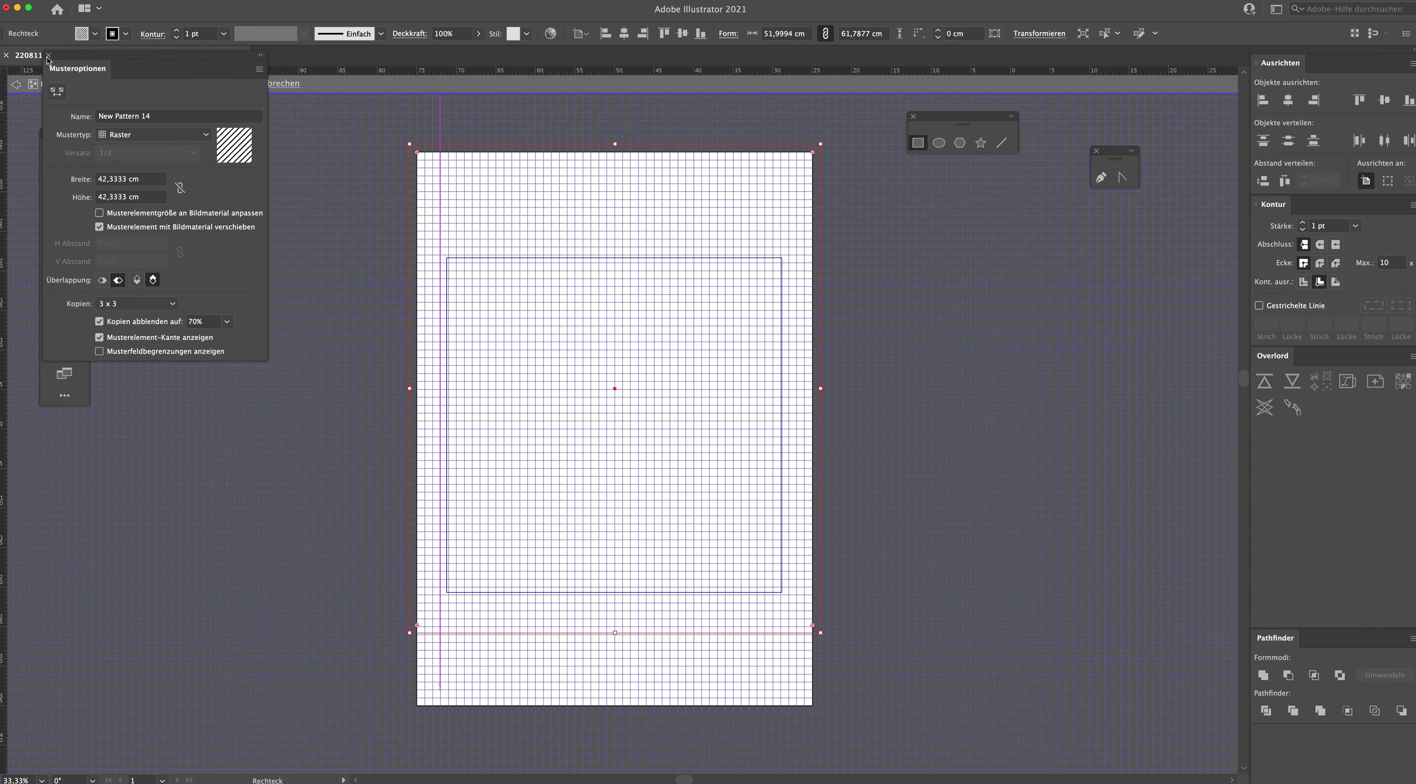
click(49, 55)
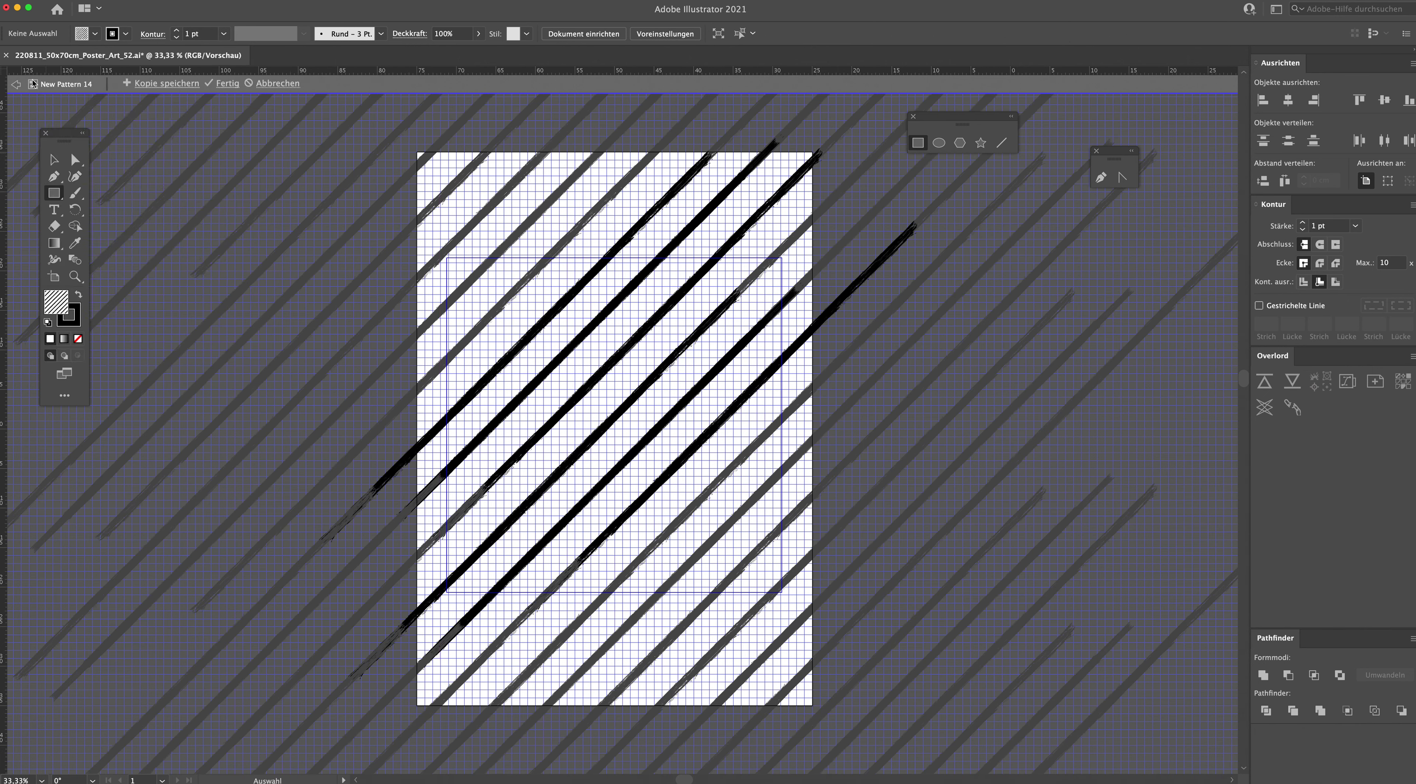
click(16, 85)
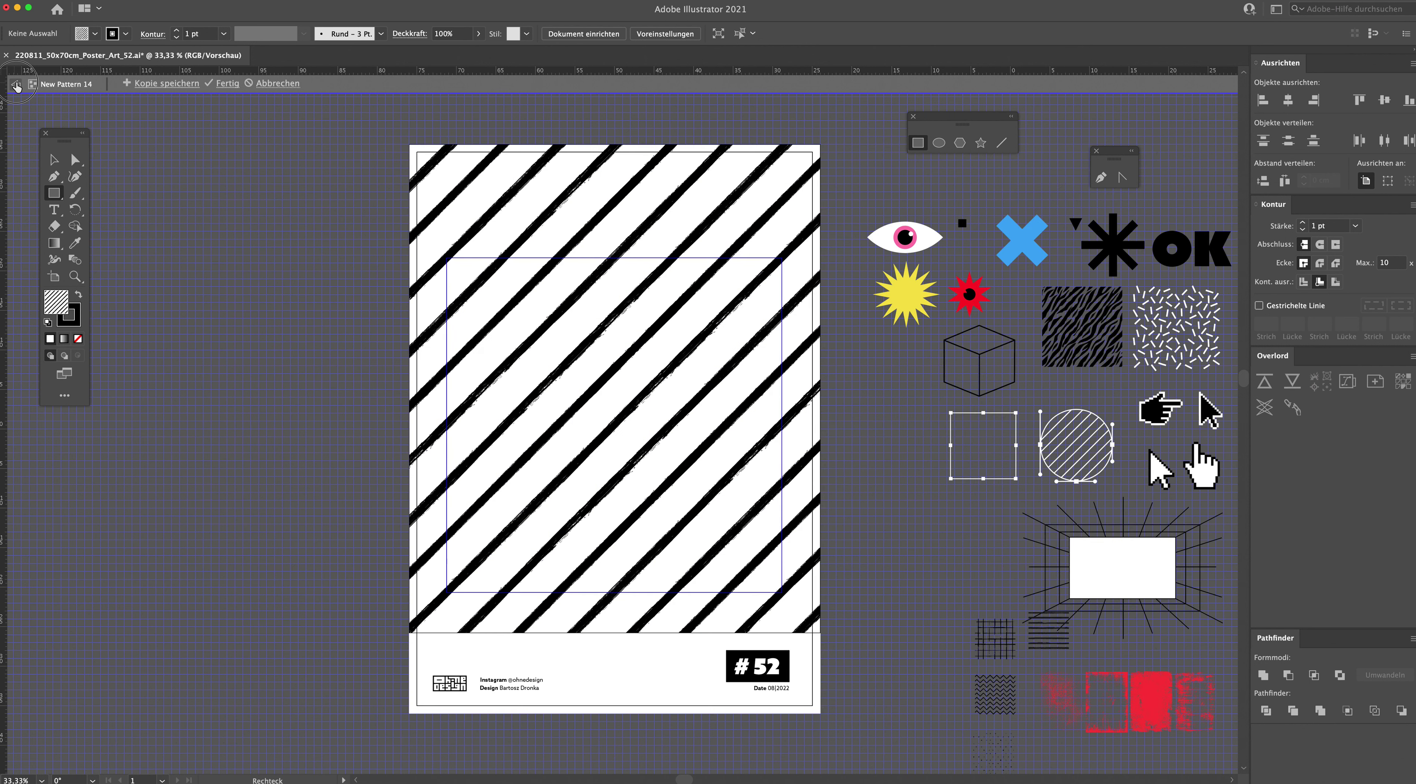
Step: Cancel the rectangle size prompt and select the striped rectangle
click(615, 208)
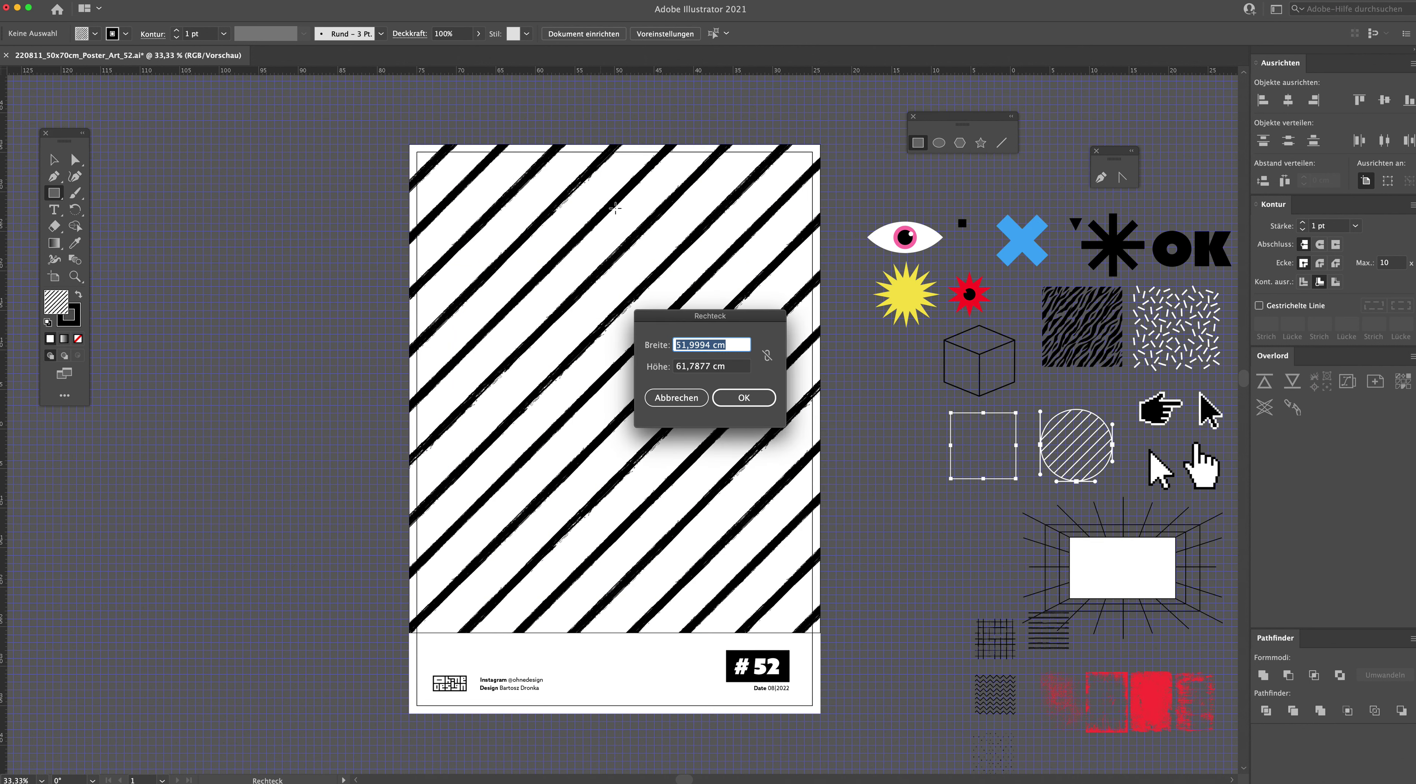
click(676, 397)
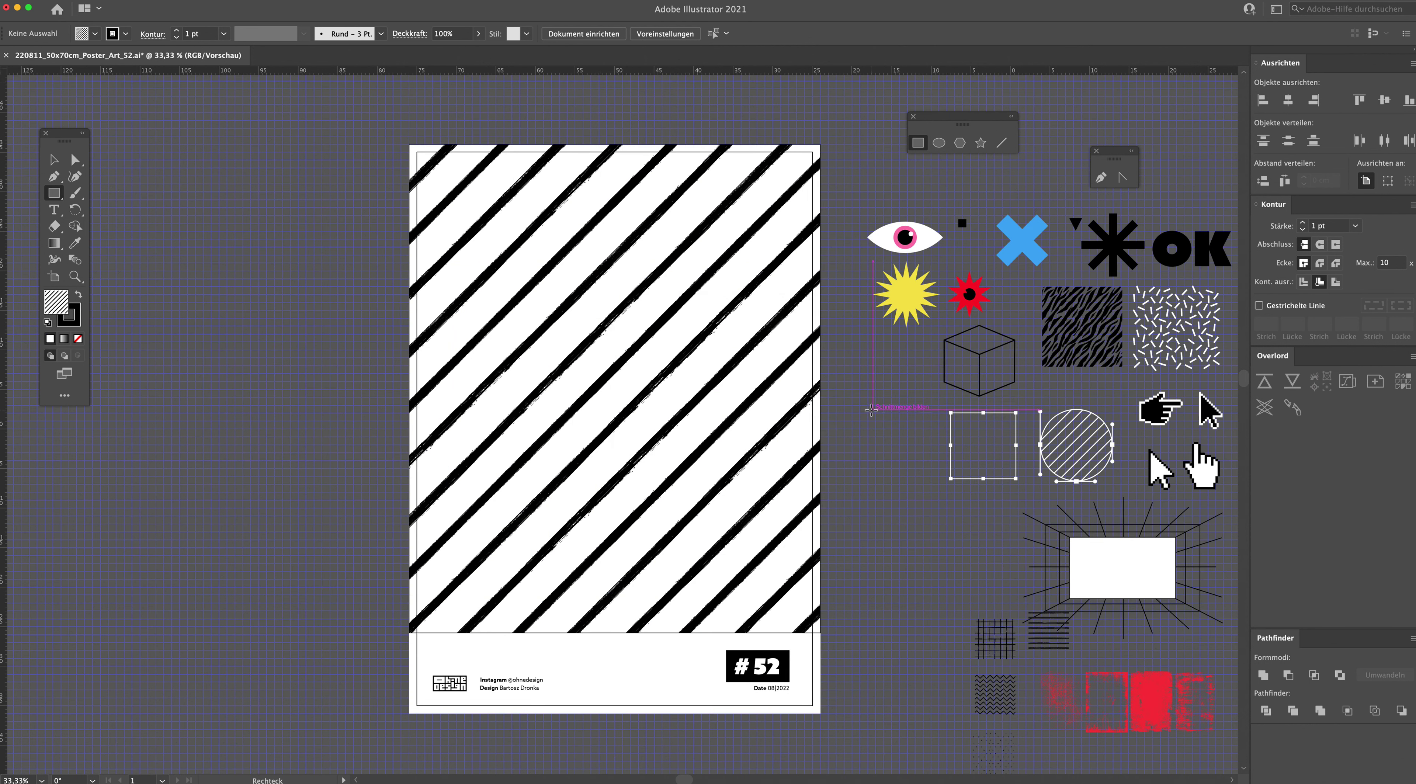
click(53, 159)
click(493, 193)
click(500, 205)
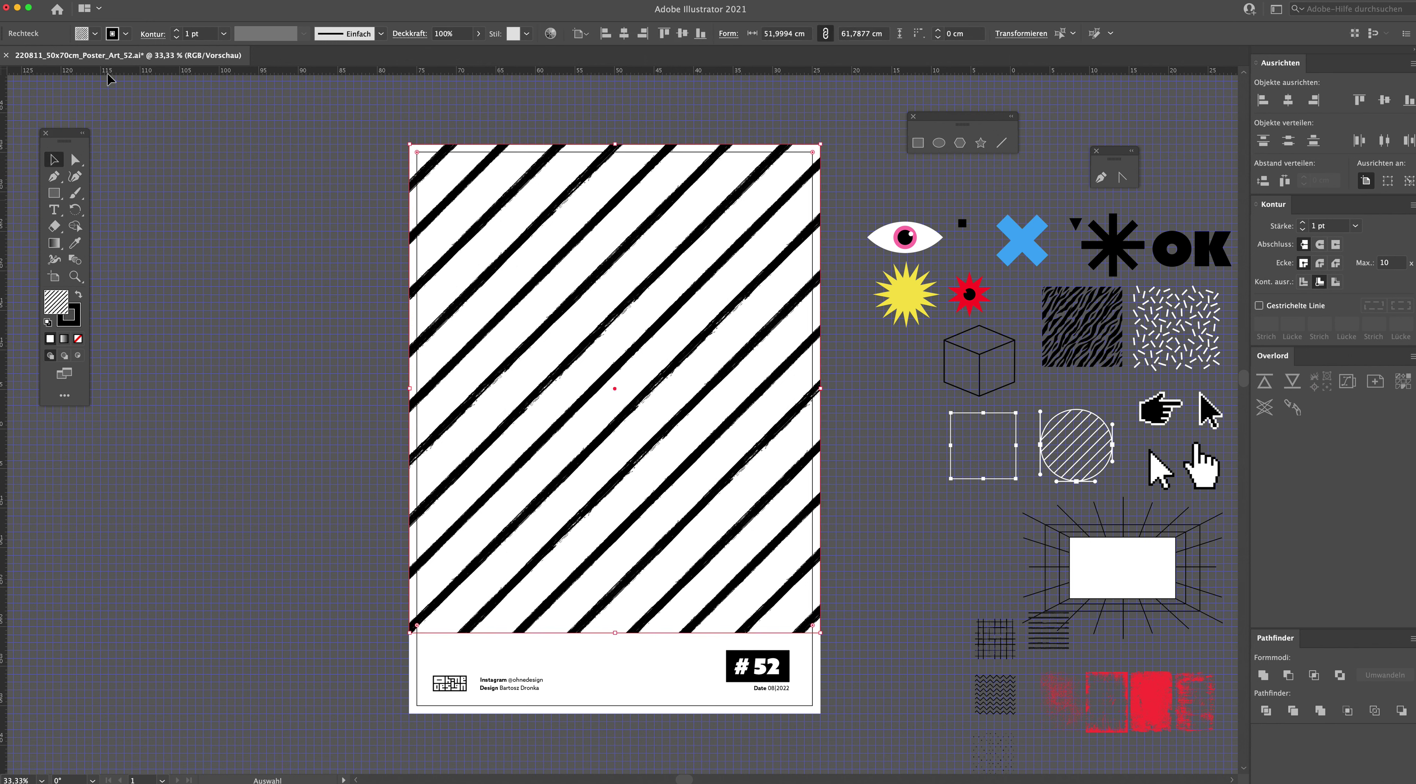
Step: Lower the striped rectangle's outline weight to 0,5 pt and deselect it
click(177, 38)
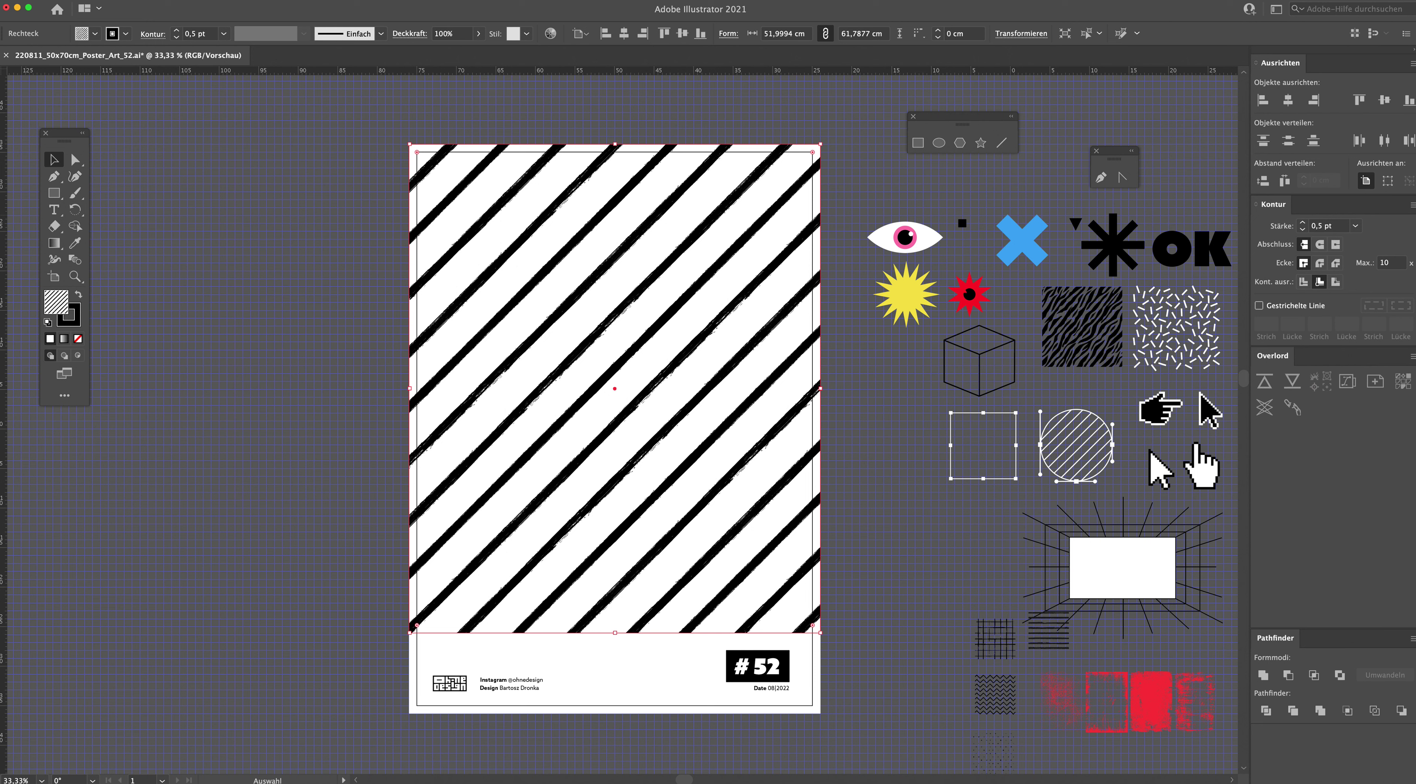
click(646, 659)
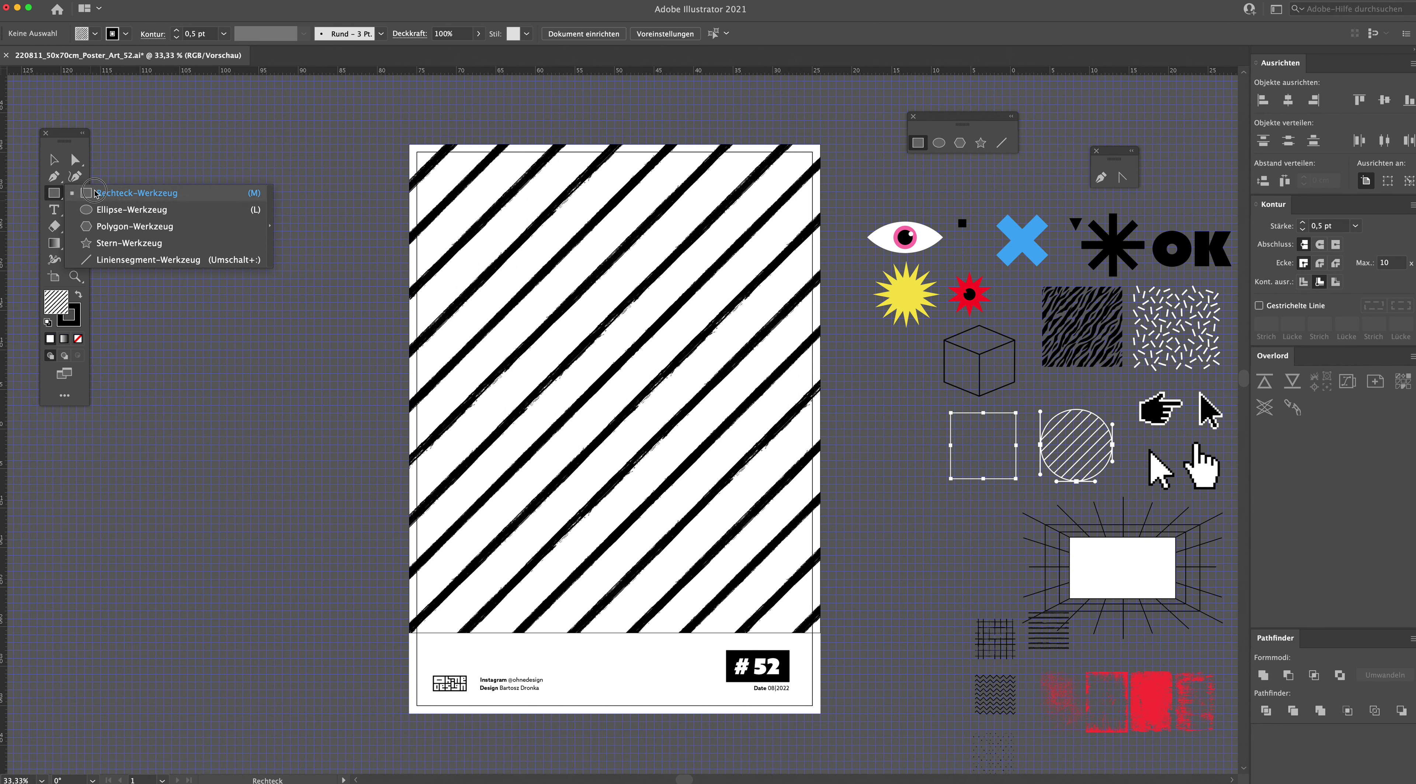
drag(54, 193, 109, 190)
key(v)
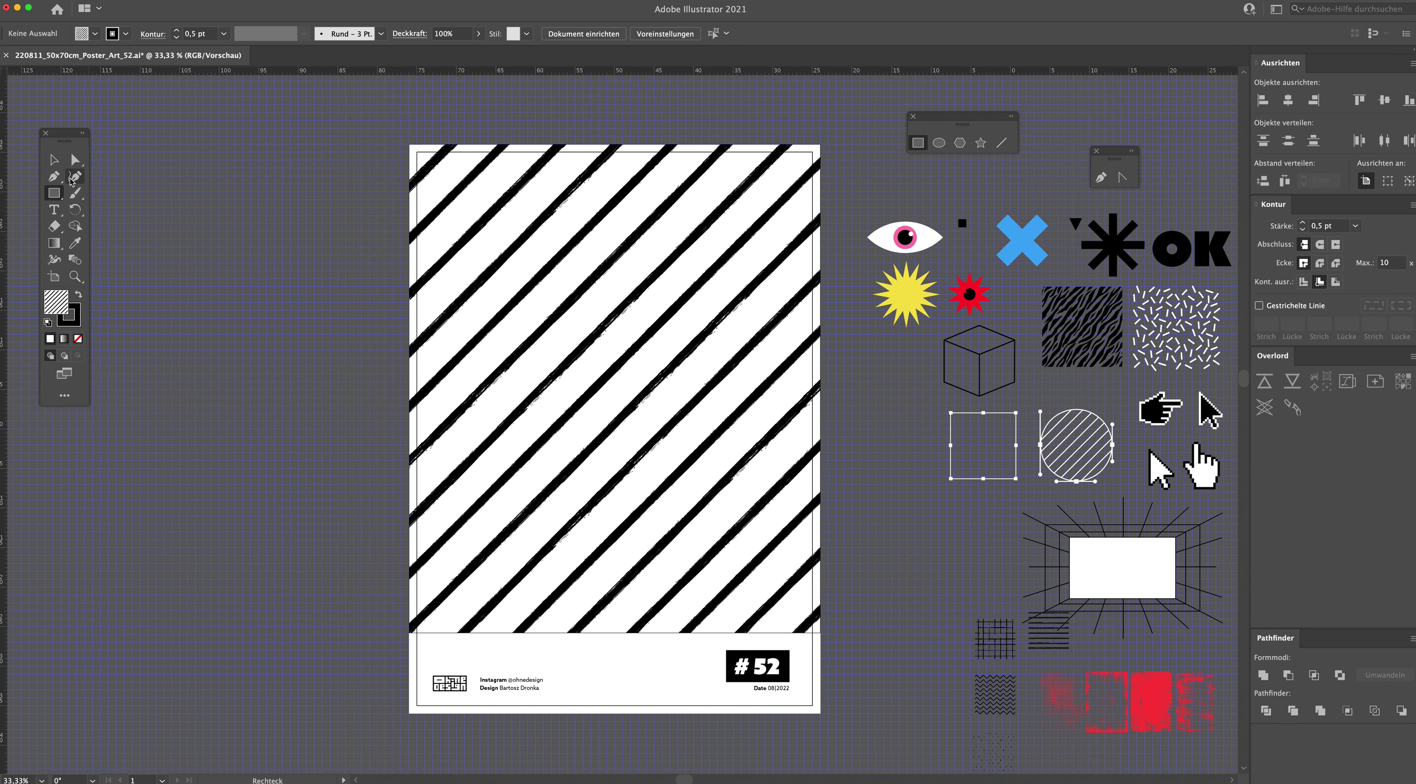
Step: Draw a five-point Pen zigzag across the stripes, ending just past the right edge
click(55, 177)
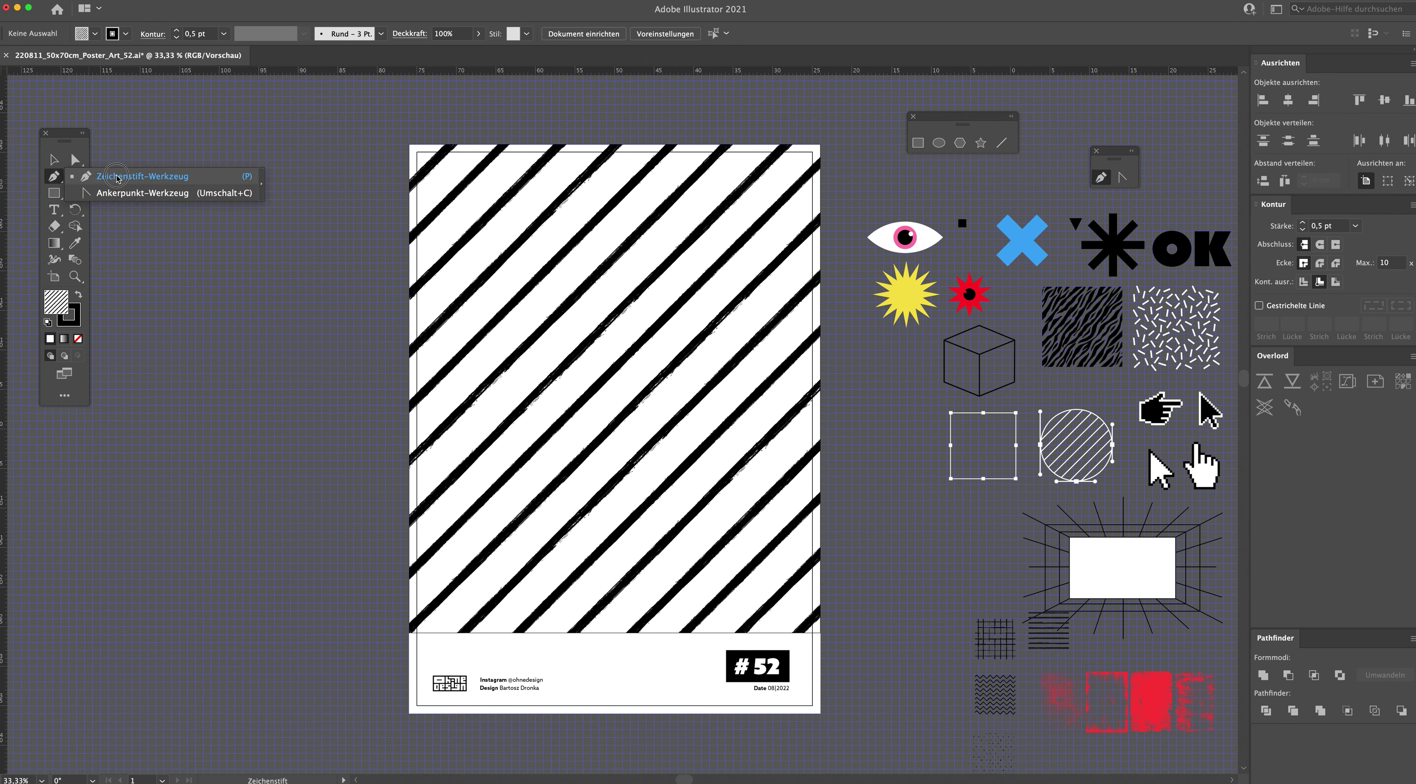
click(443, 187)
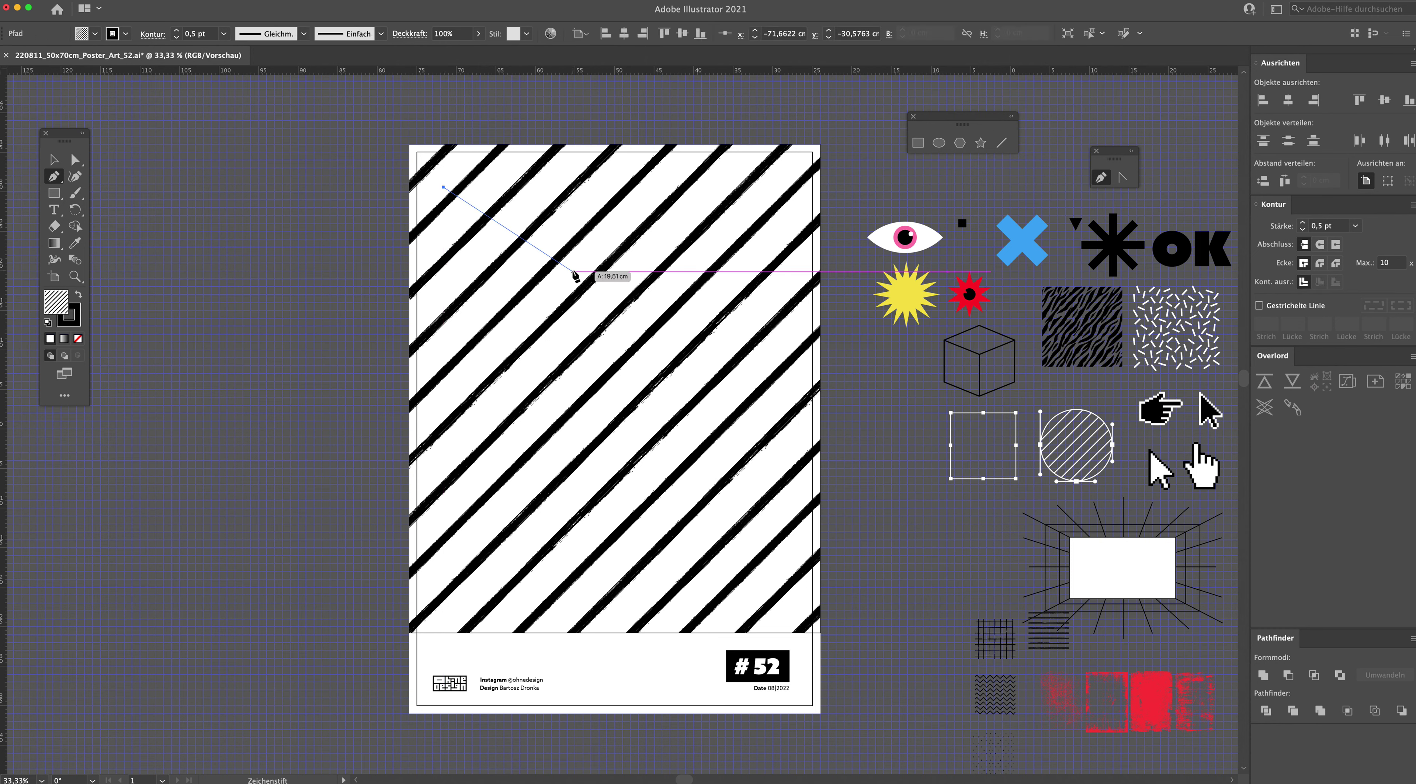
click(556, 287)
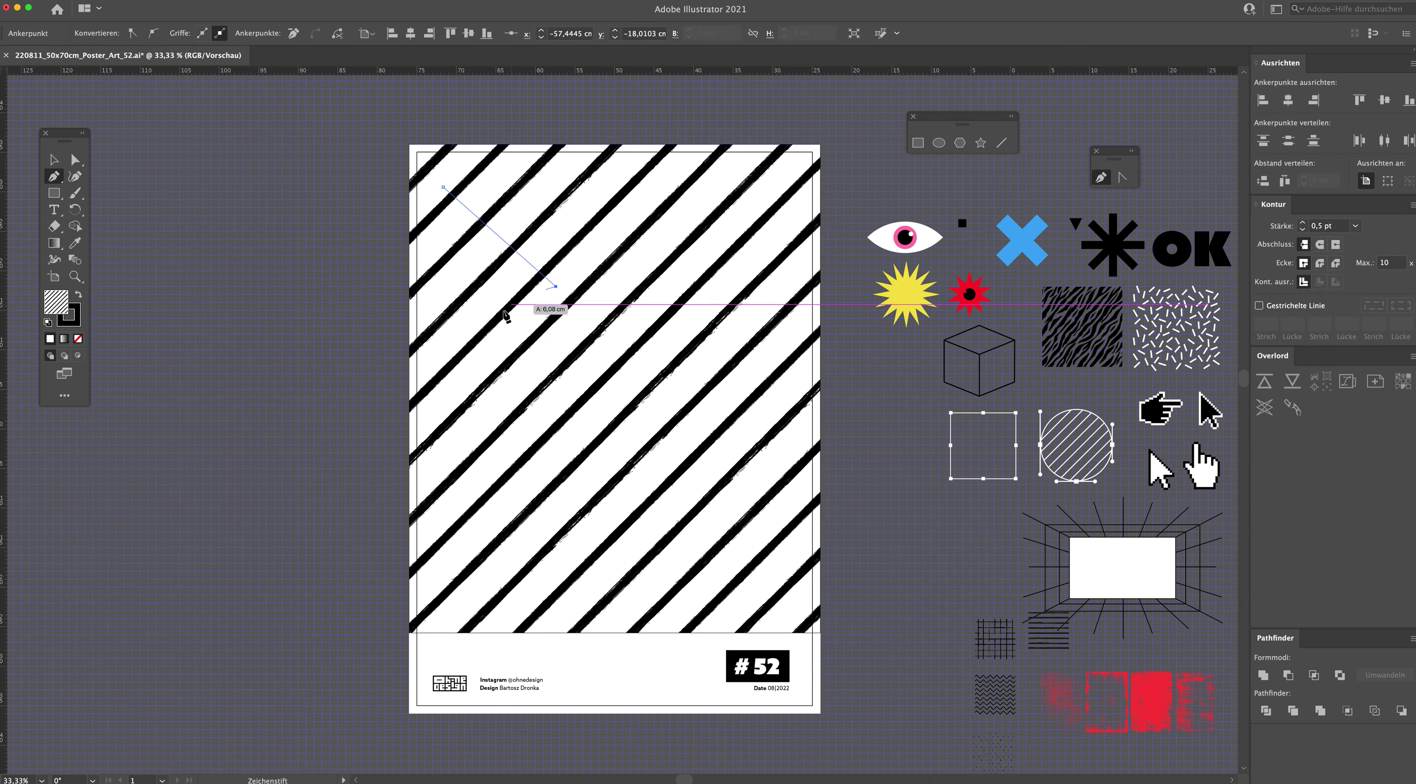
click(471, 369)
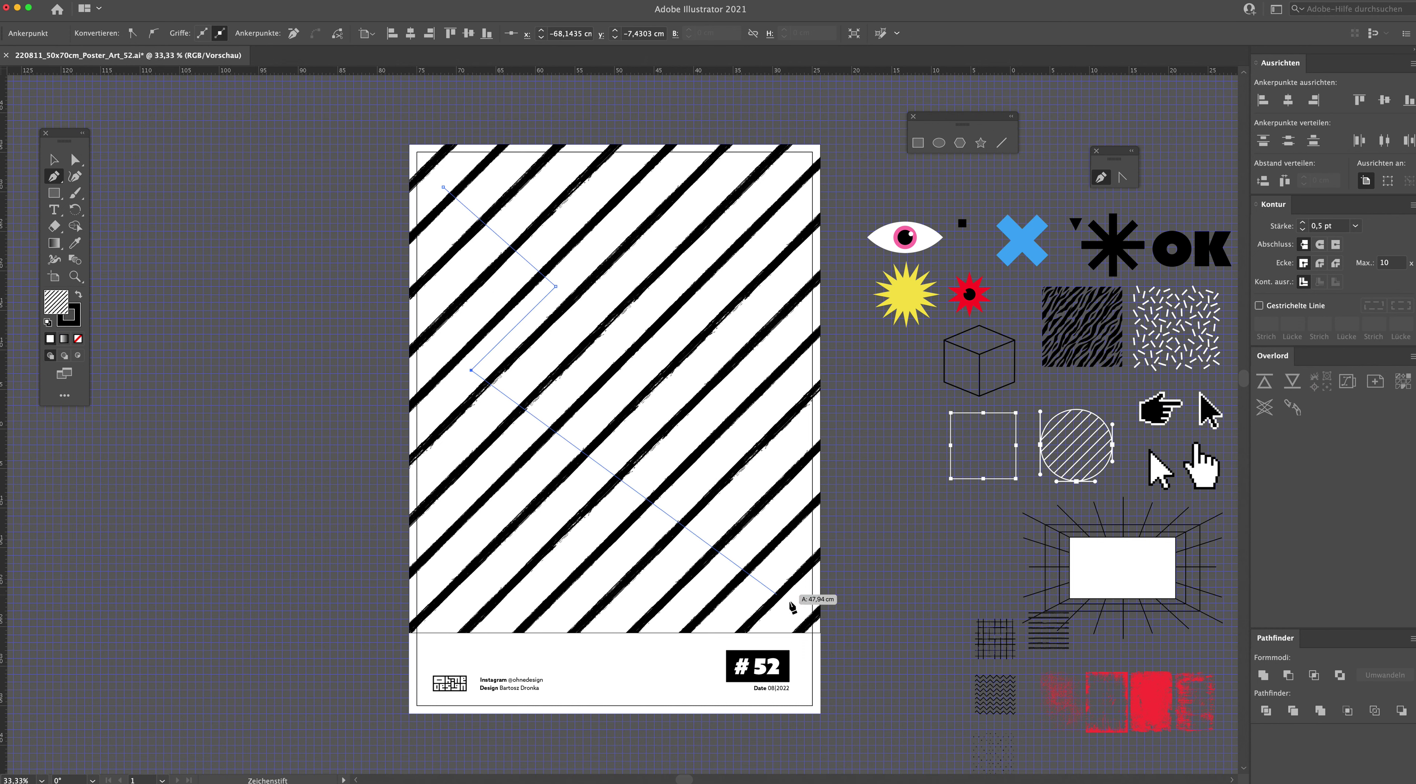
click(704, 586)
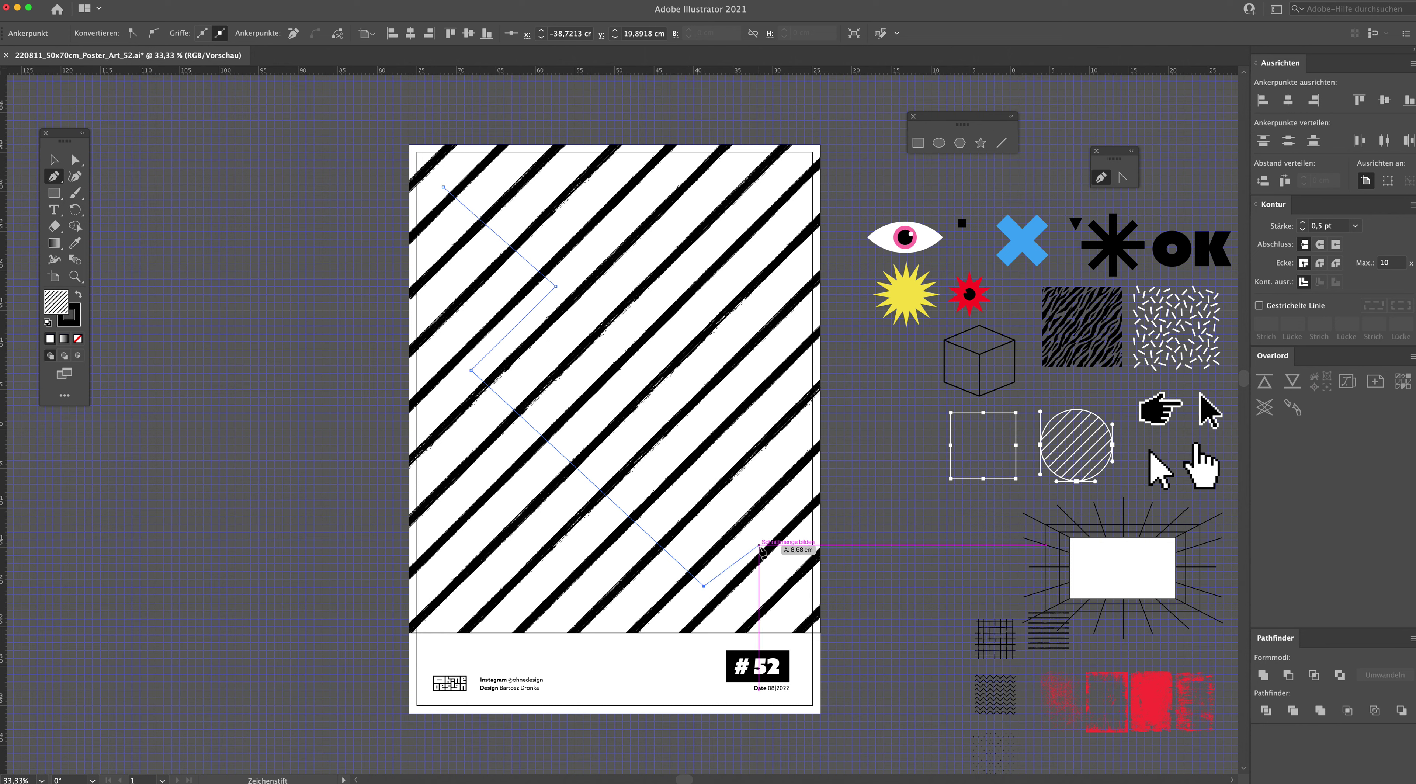
click(854, 436)
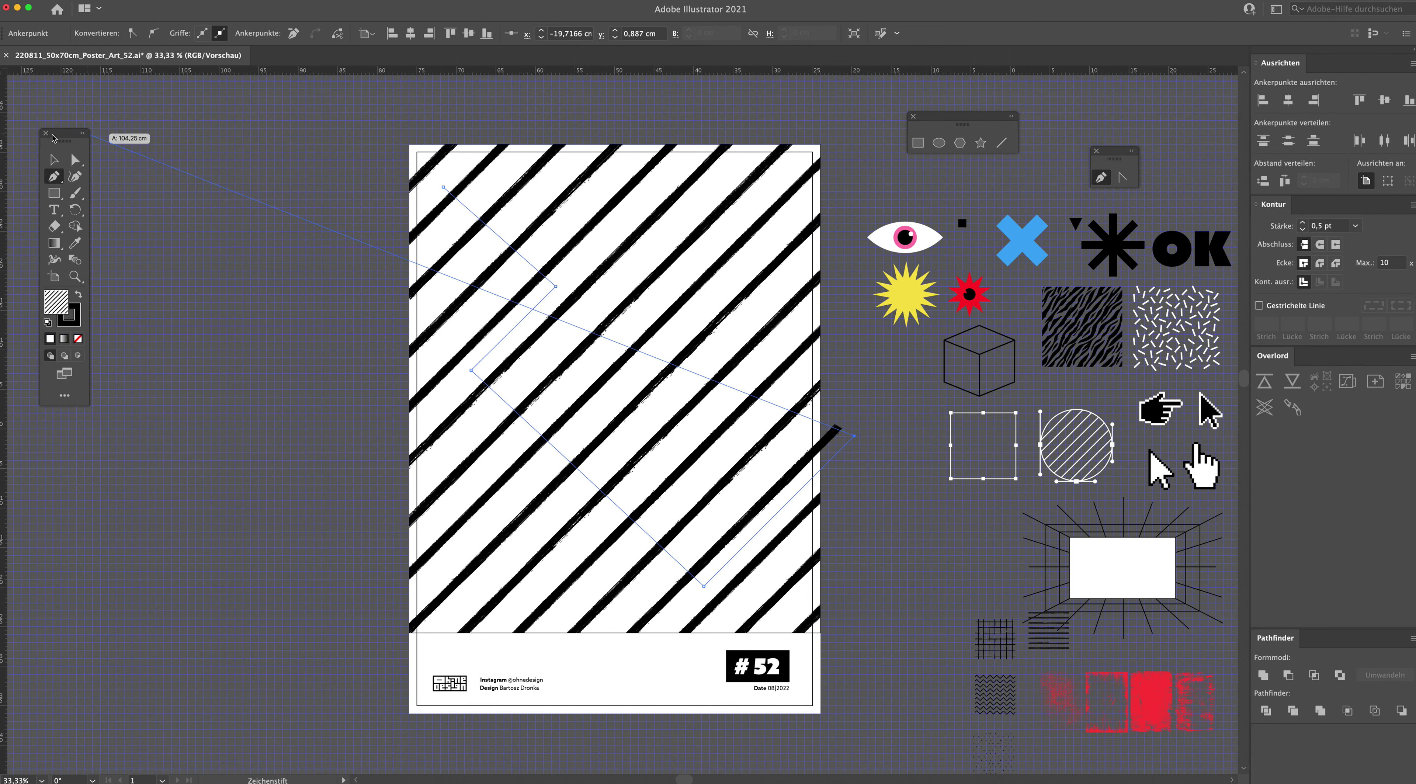
click(54, 158)
click(185, 153)
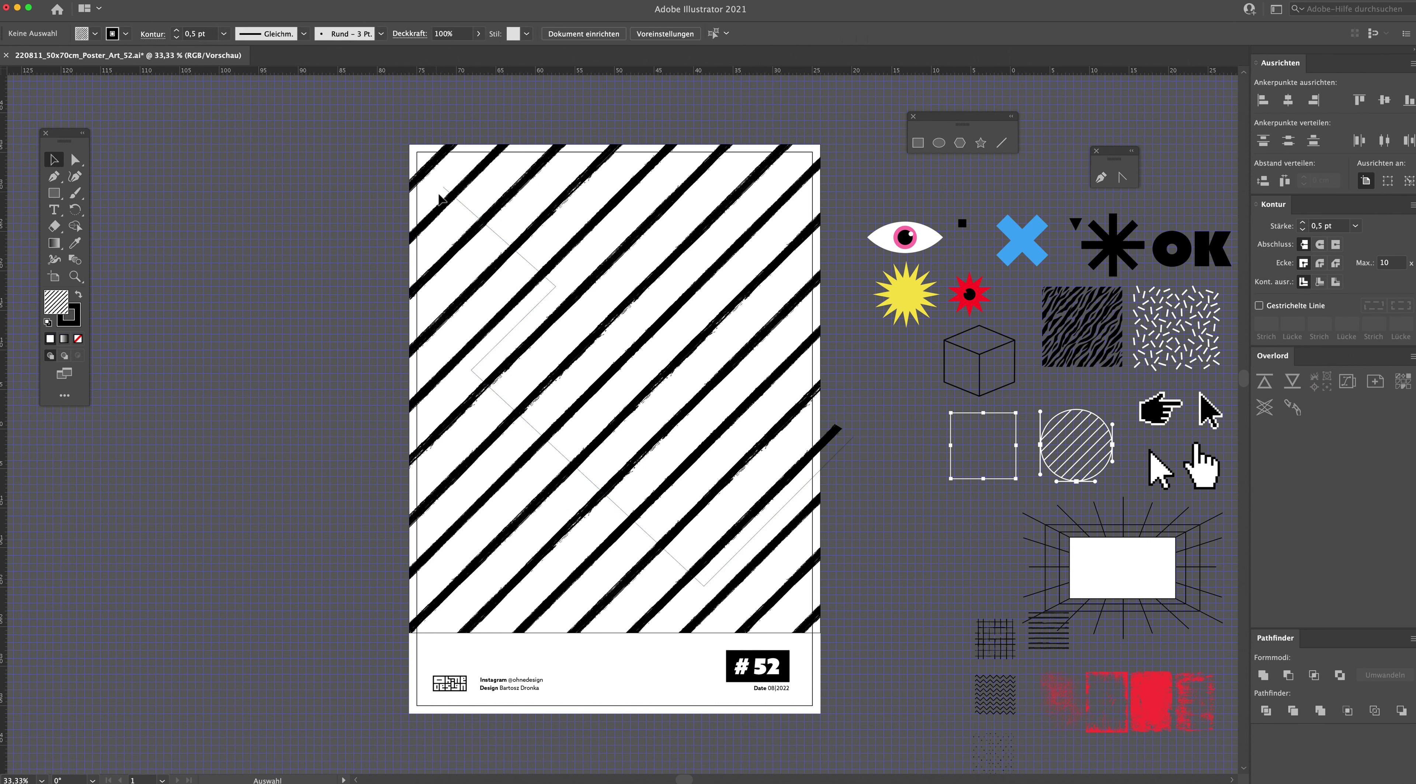
Step: Select the zigzag path and set its fill to None
click(462, 204)
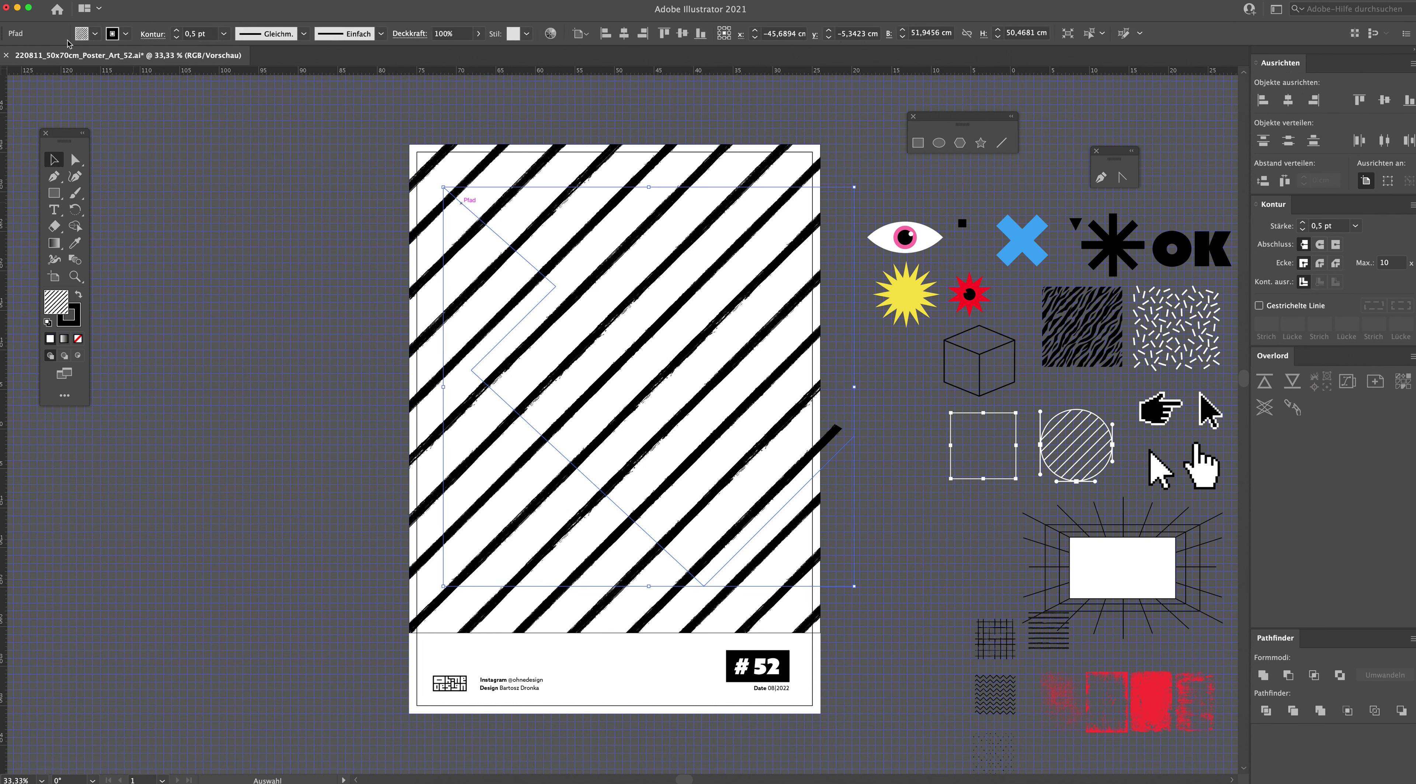
click(96, 34)
click(11, 57)
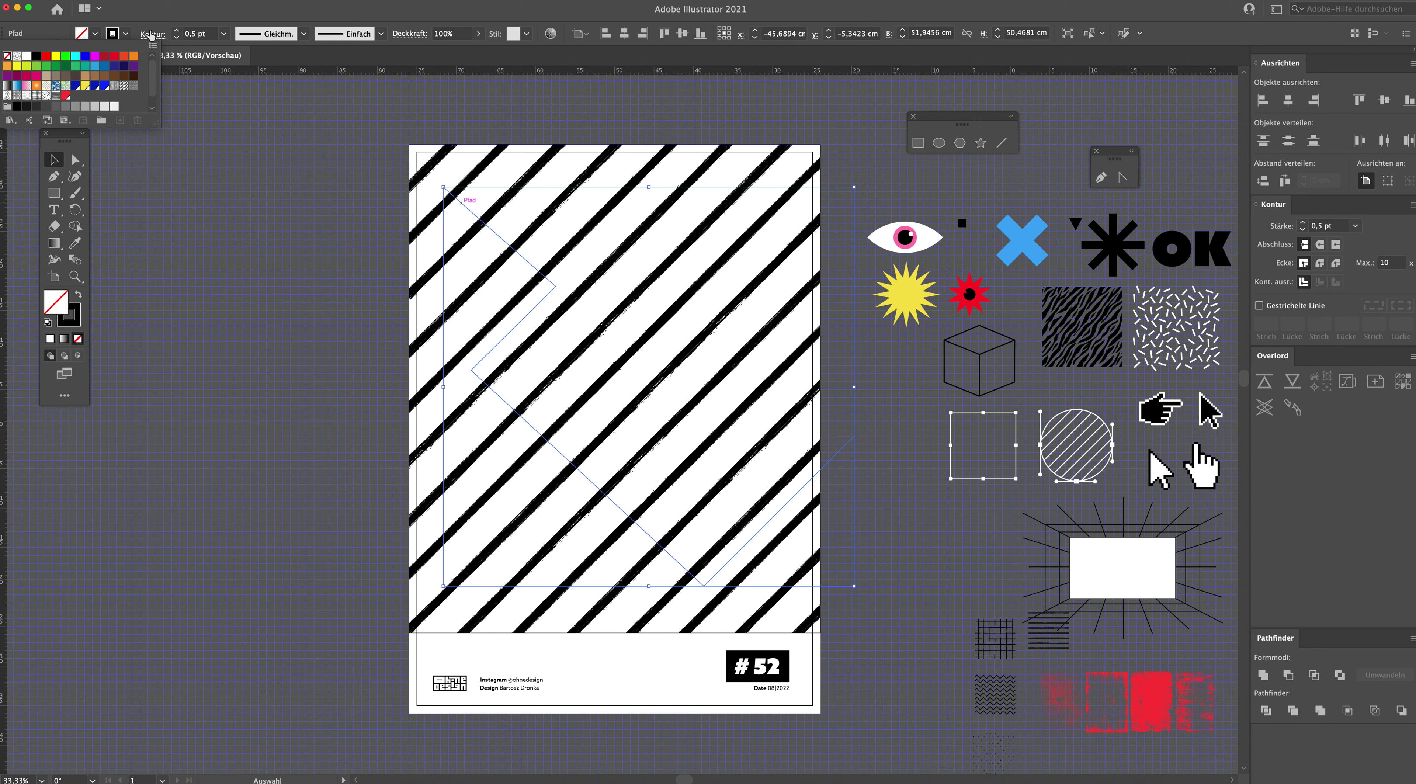
click(175, 30)
Step: Raise the zigzag's stroke weight to 88 pt
click(176, 30)
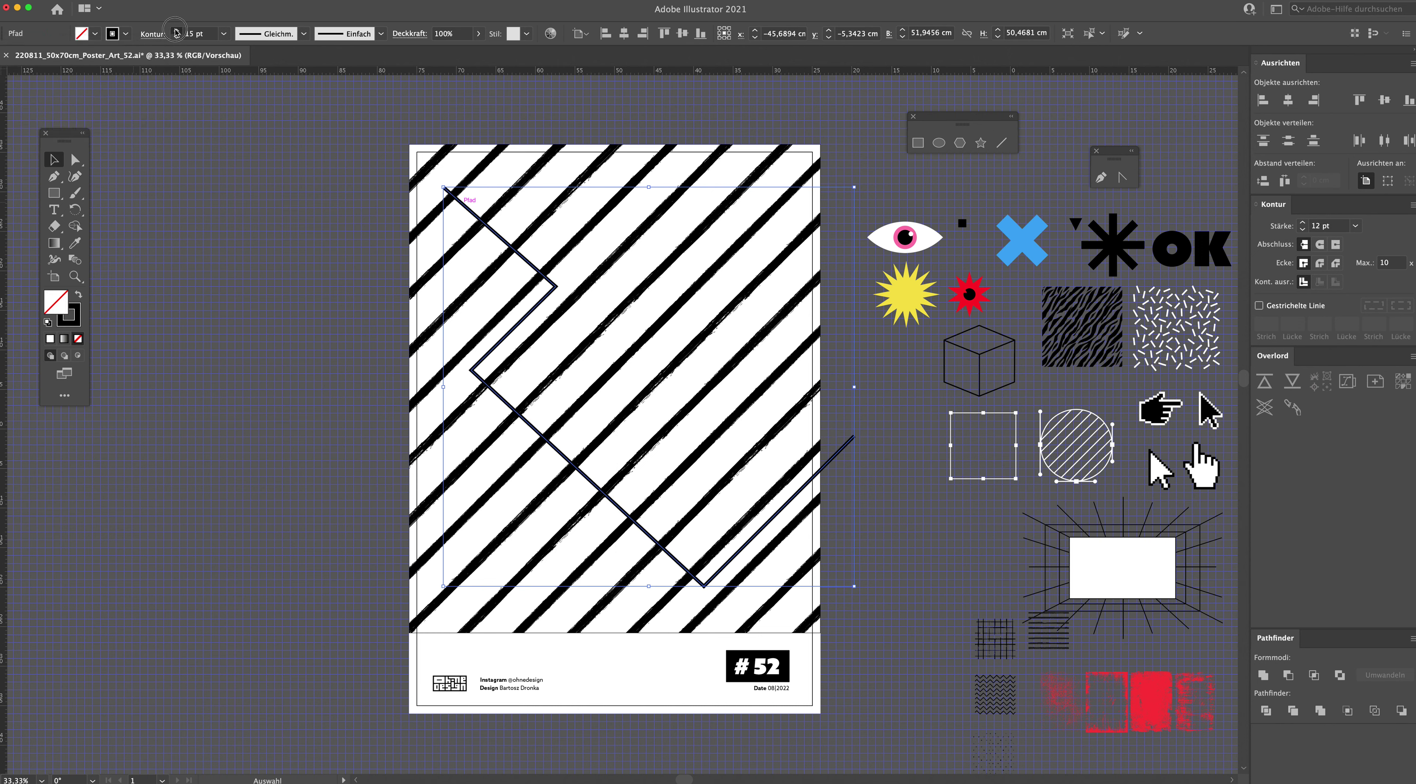
click(176, 30)
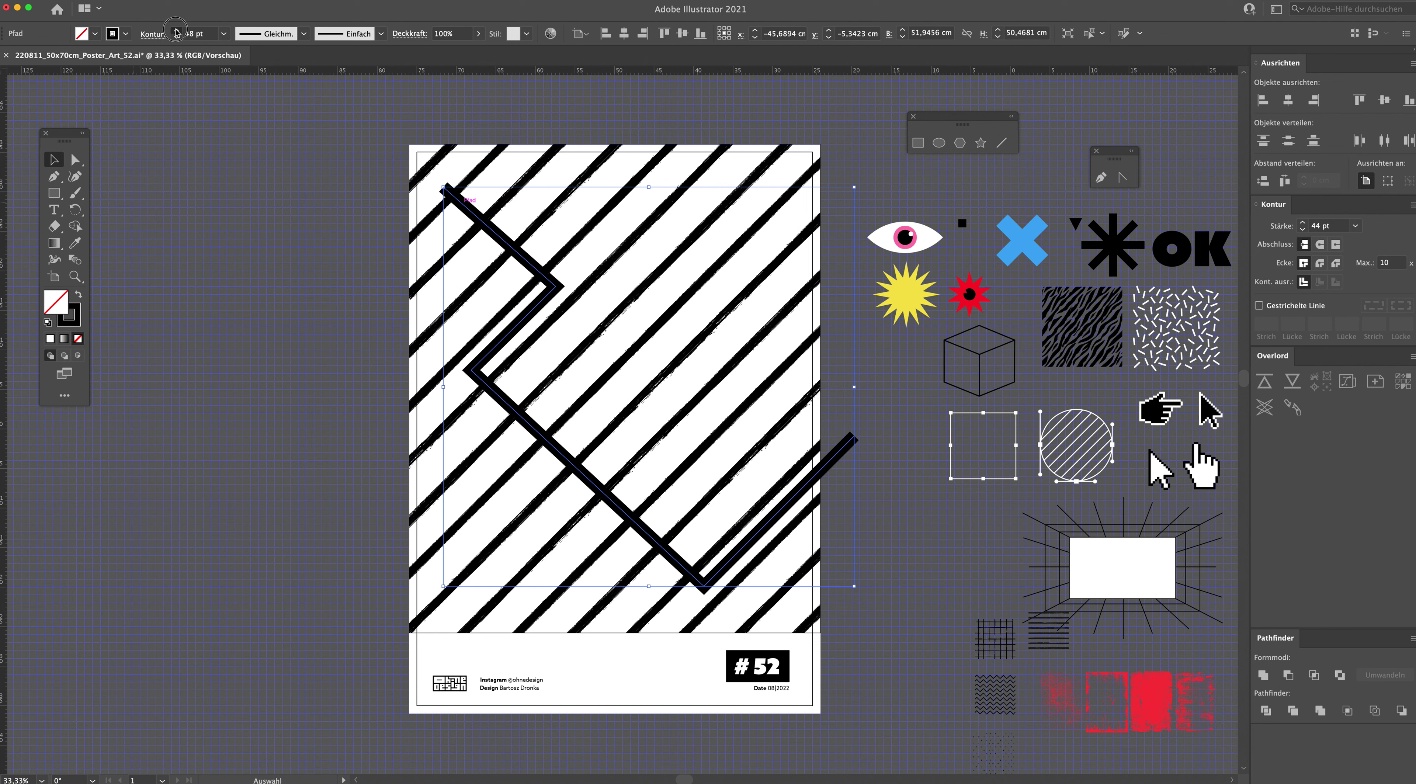
click(176, 30)
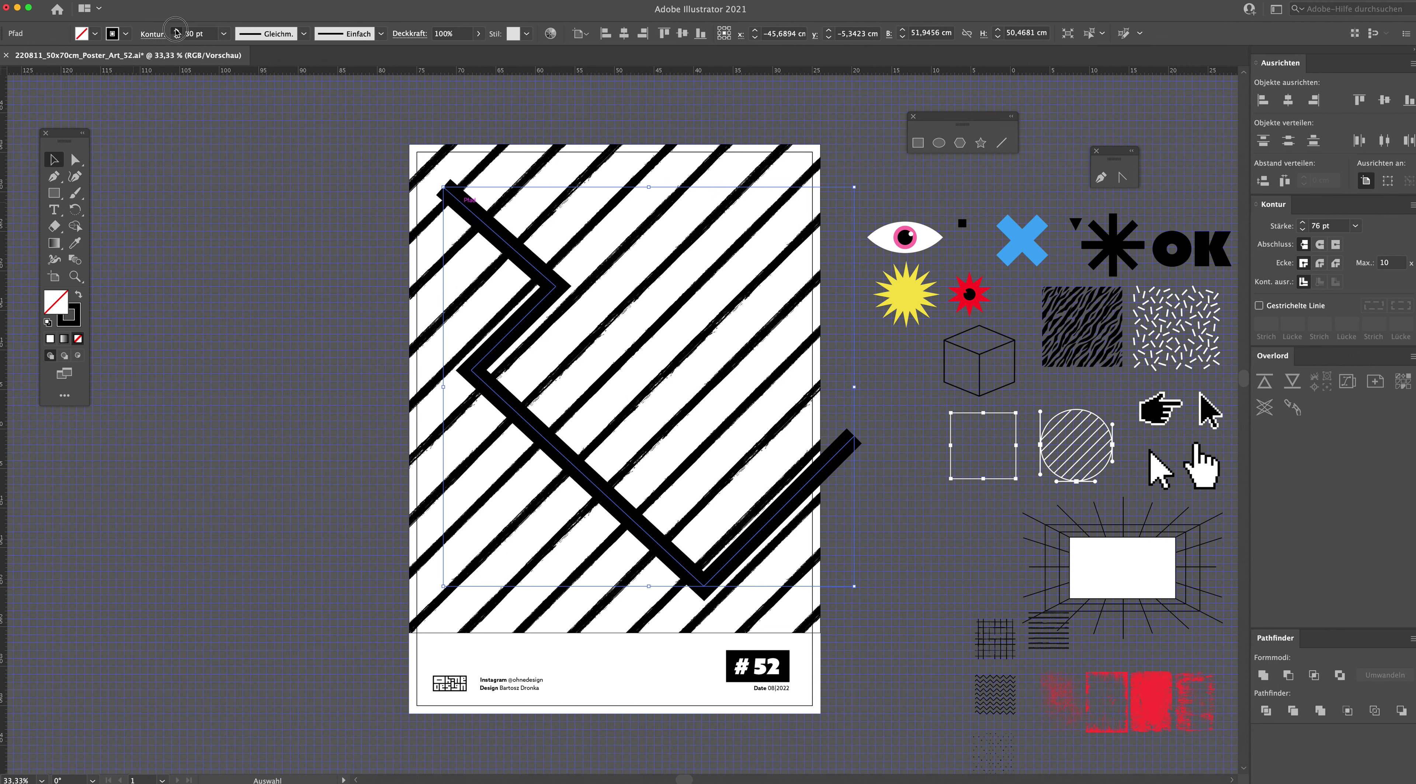
click(126, 33)
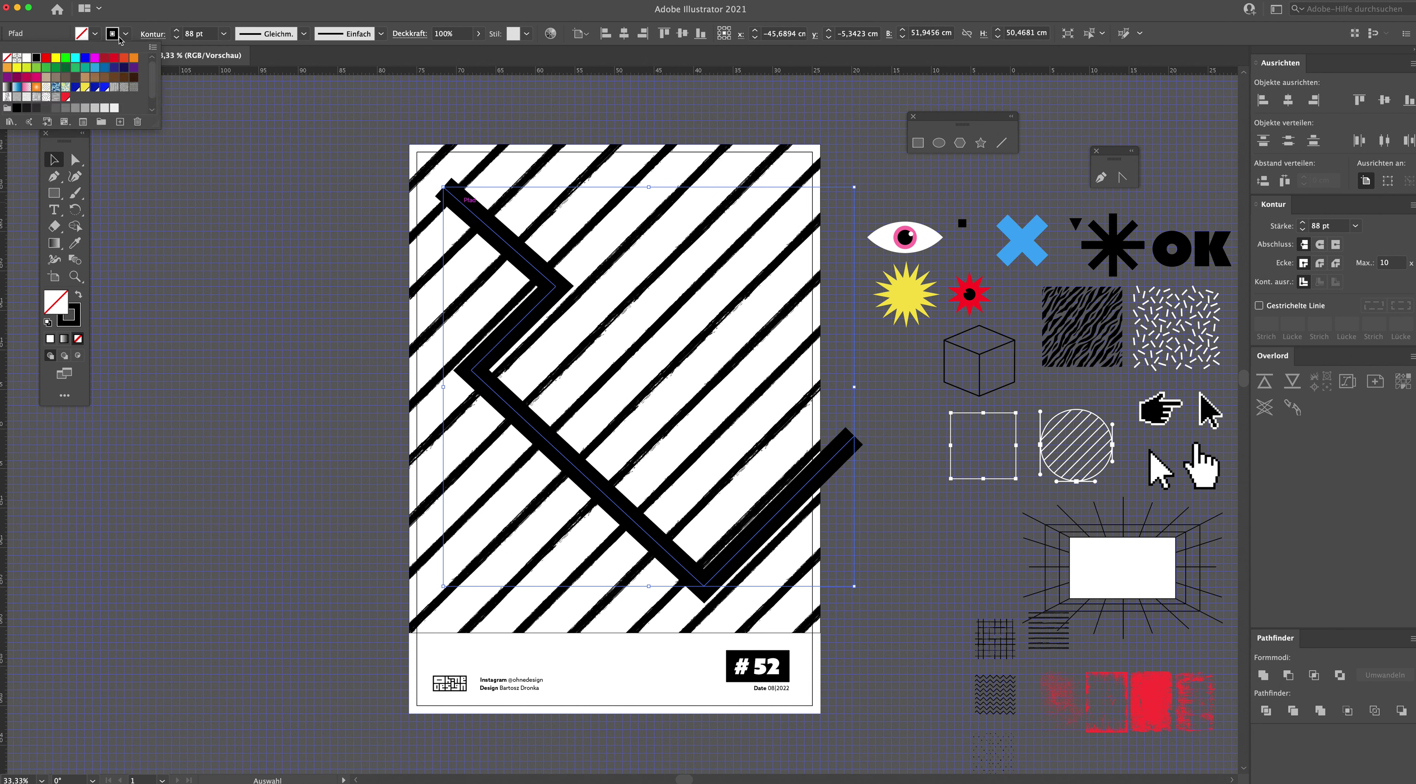
click(10, 121)
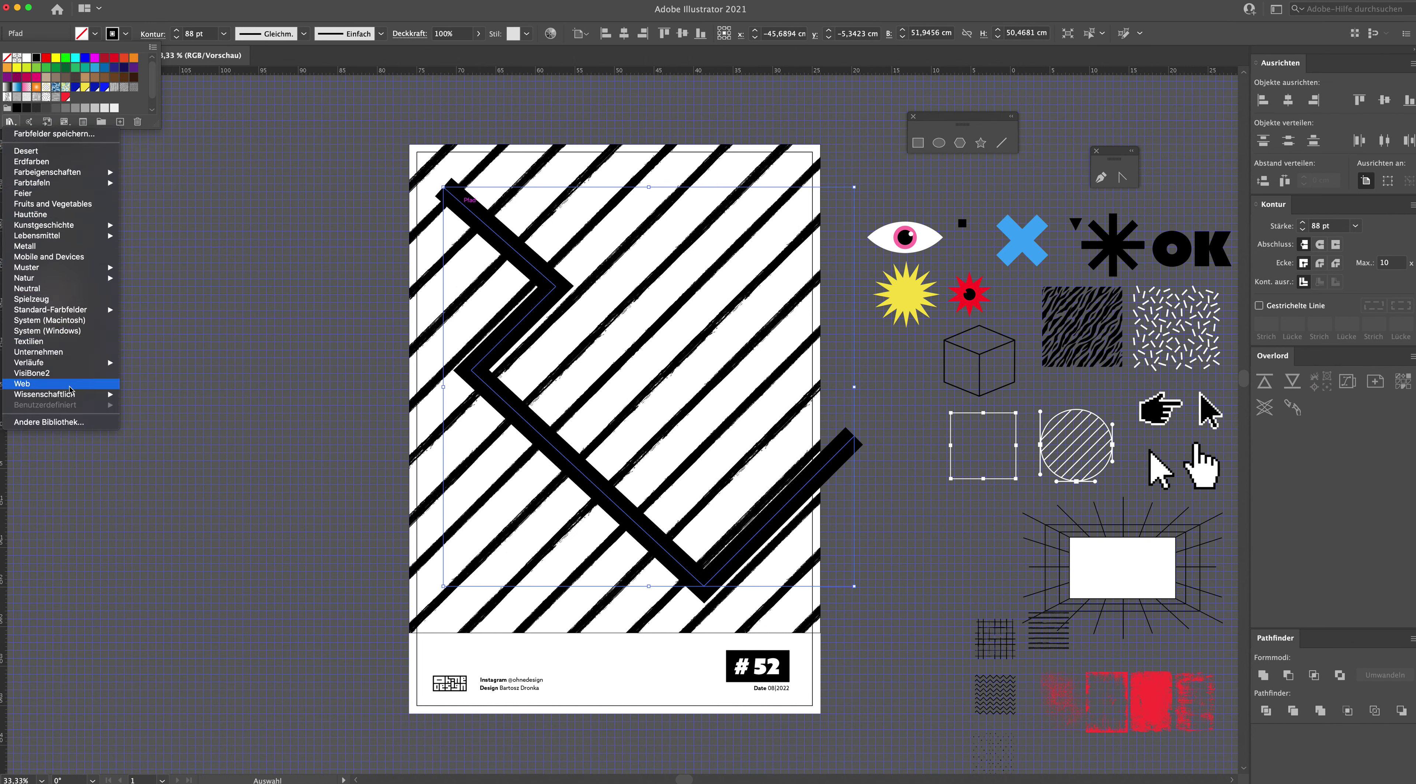
mouse_move(56, 394)
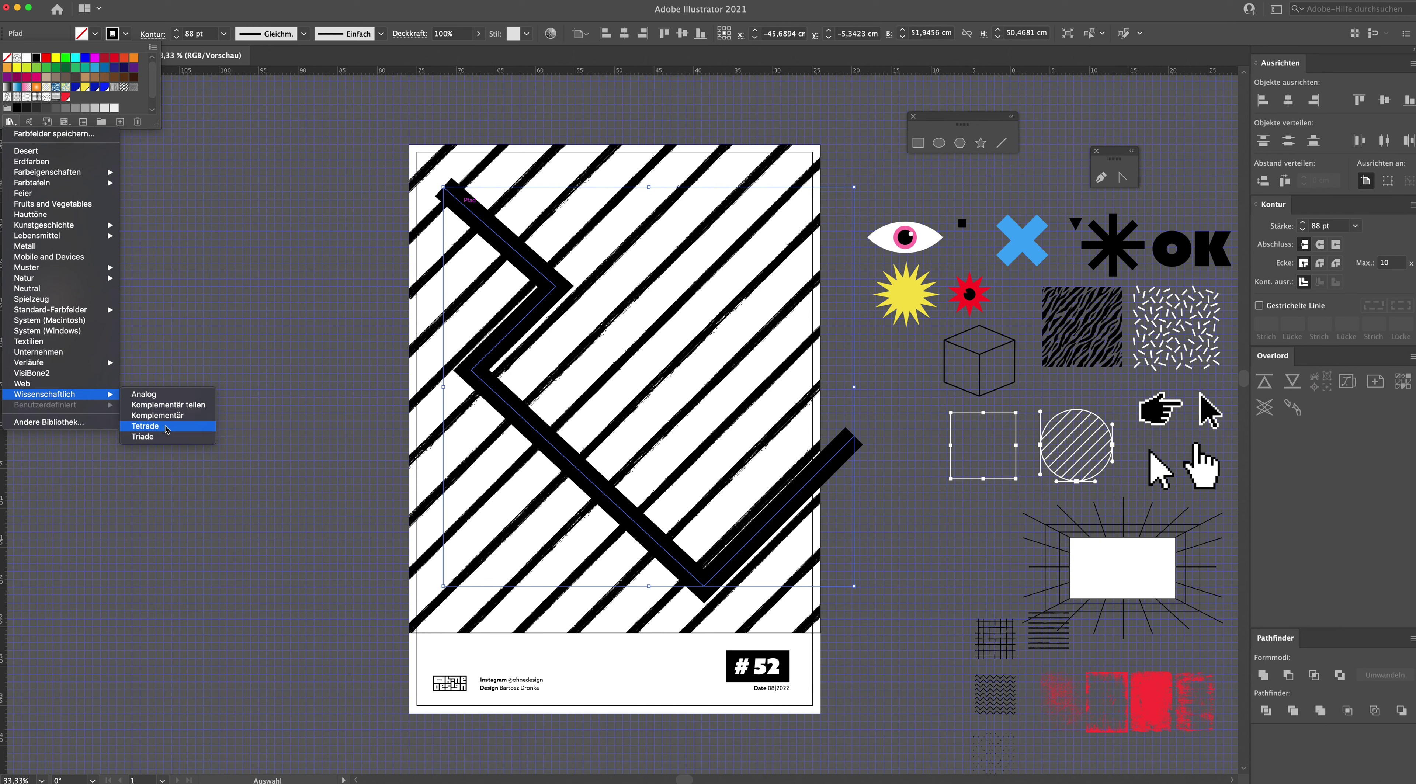
Step: Load the Triade swatch library and pick its orange, yellow-green and purple group
click(167, 436)
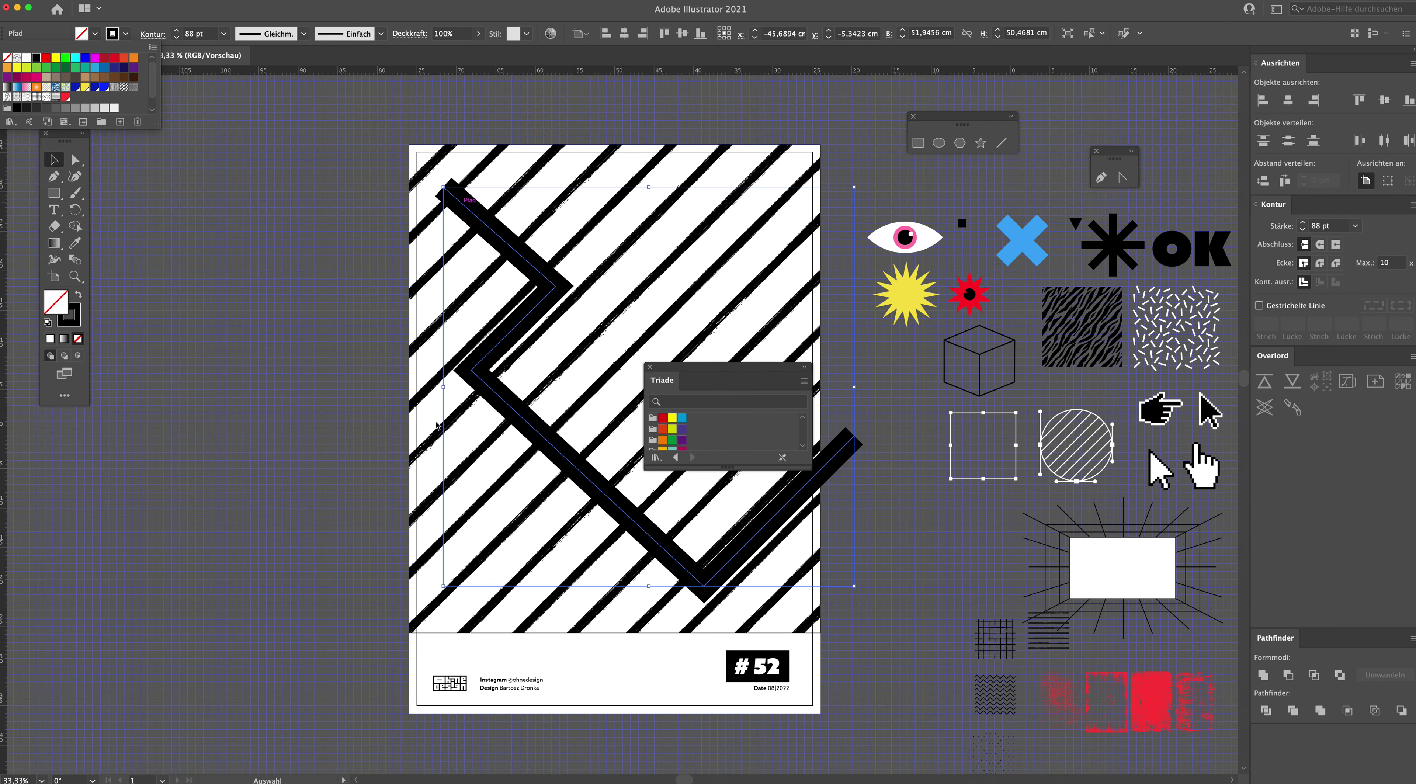
click(713, 368)
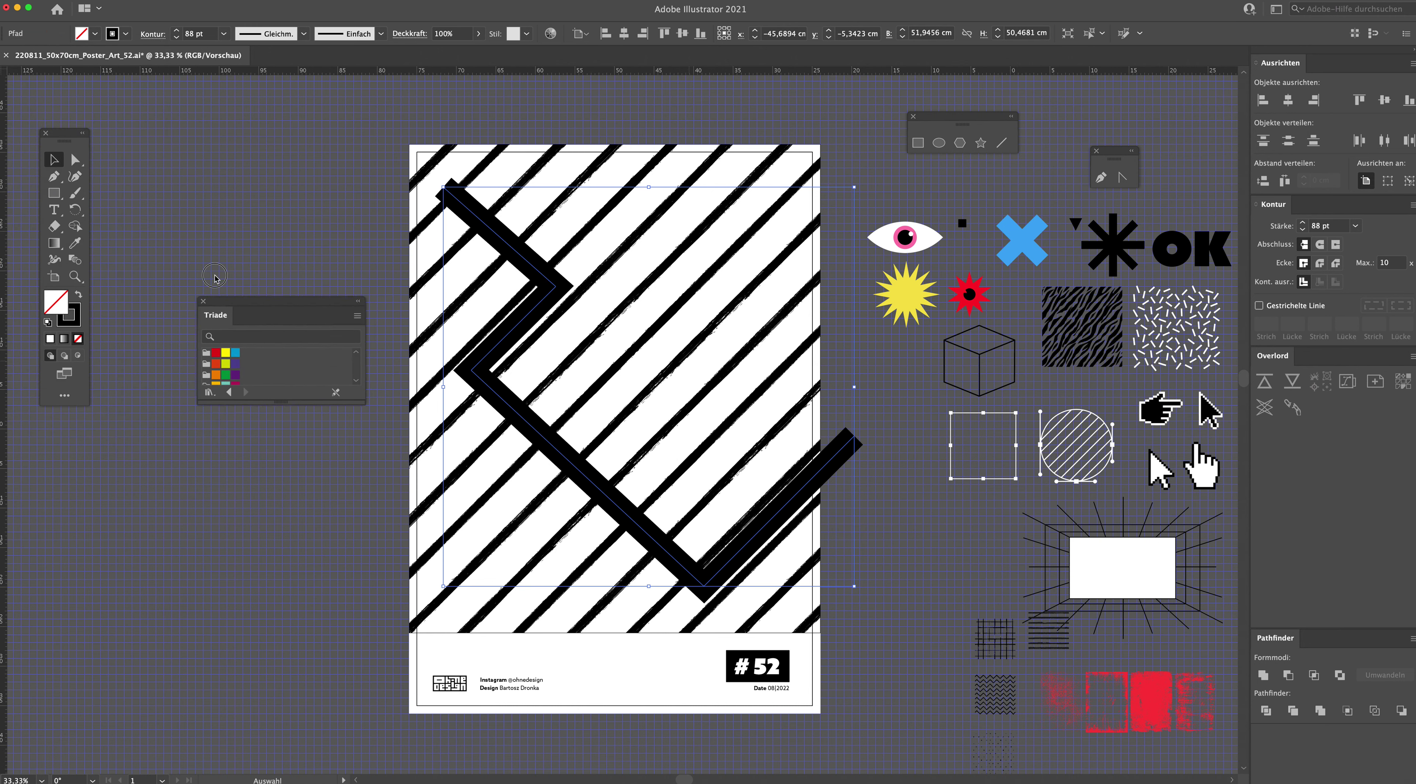
drag(691, 368, 210, 266)
drag(326, 365, 365, 511)
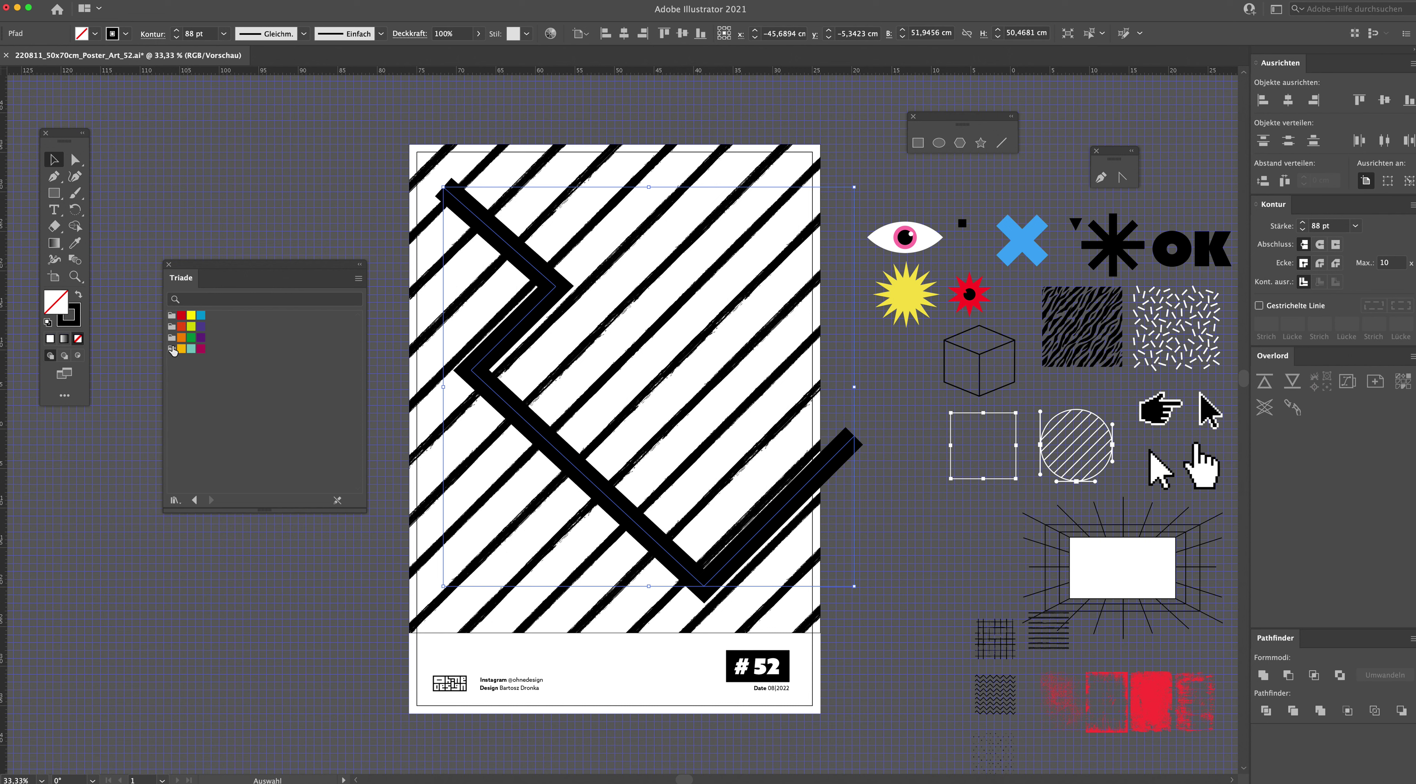
click(171, 326)
Step: Make the zigzag stroke purple and widen it to 205 pt
click(126, 34)
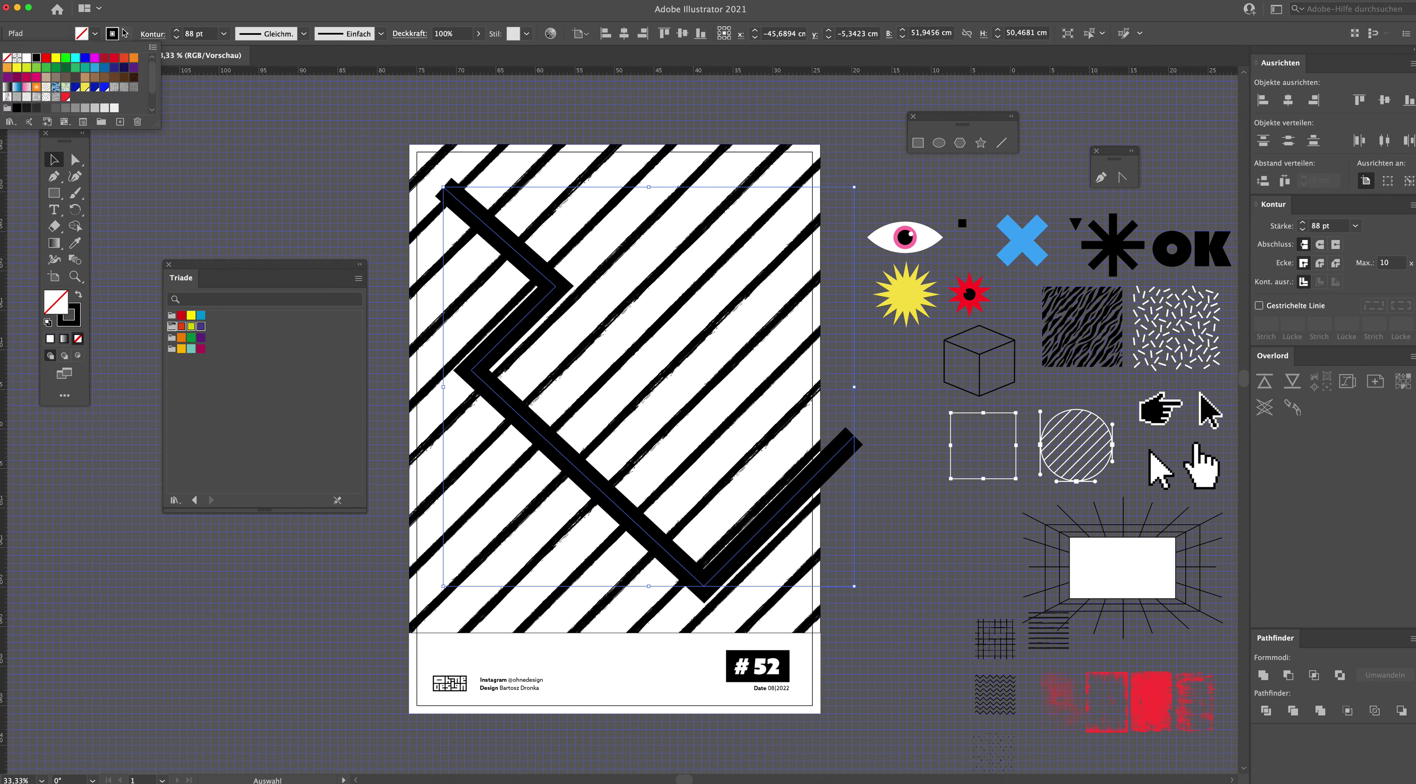
click(125, 34)
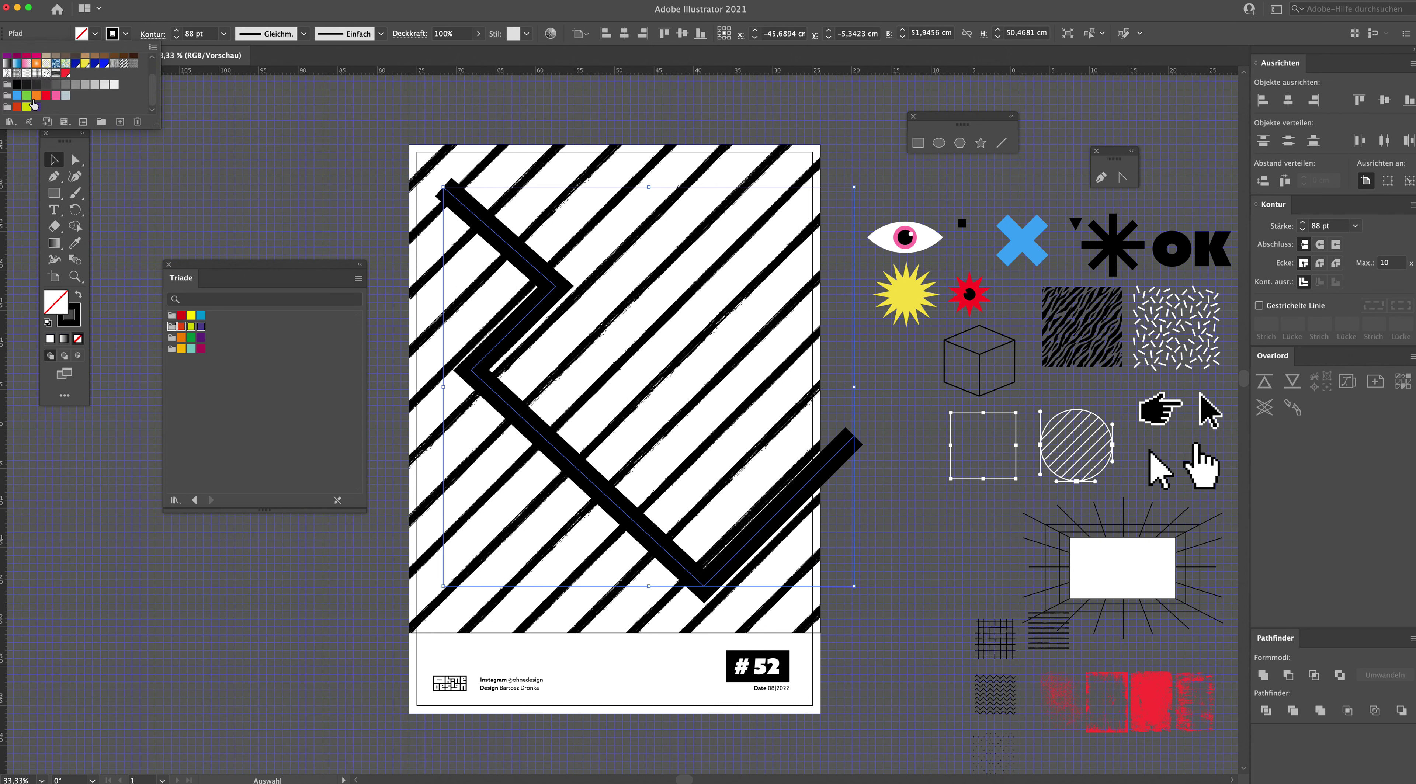
click(36, 106)
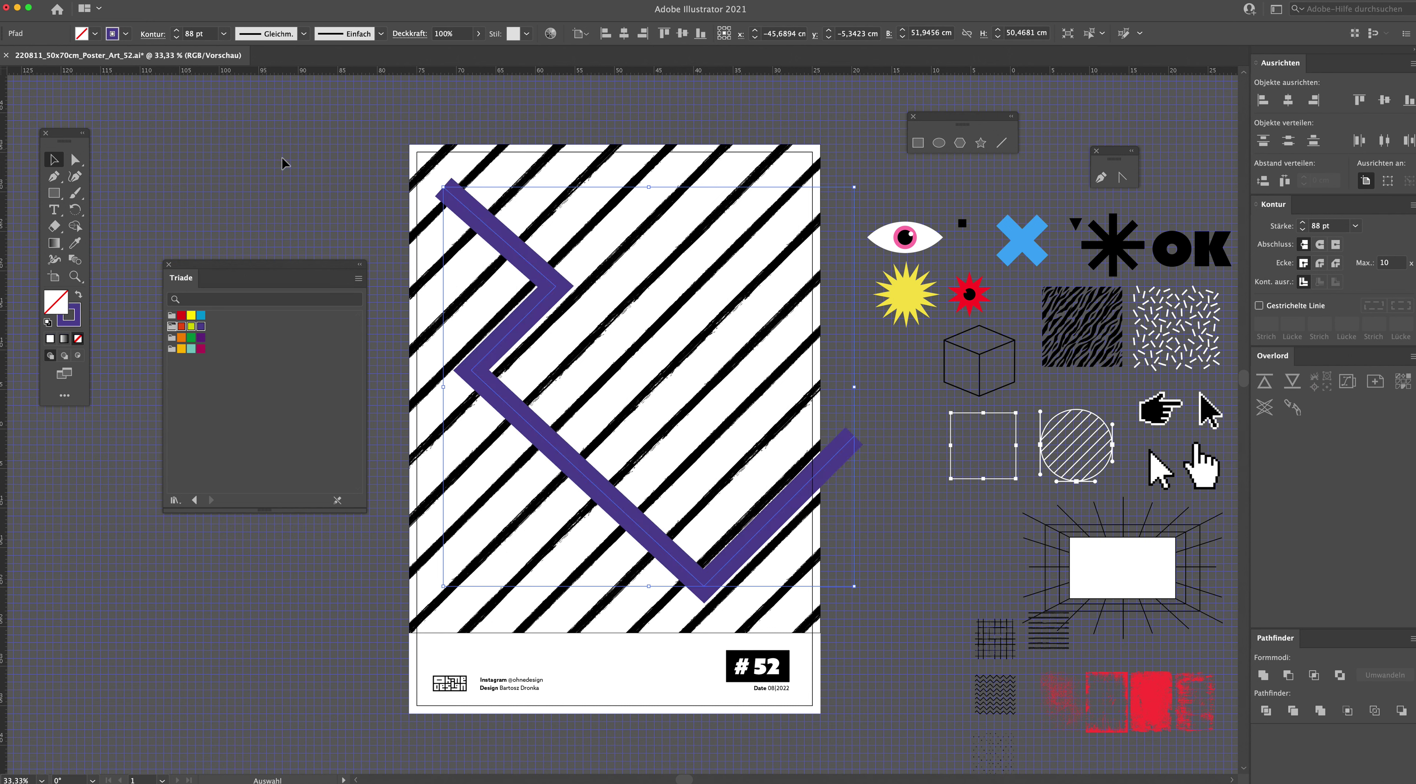
click(177, 30)
click(177, 30)
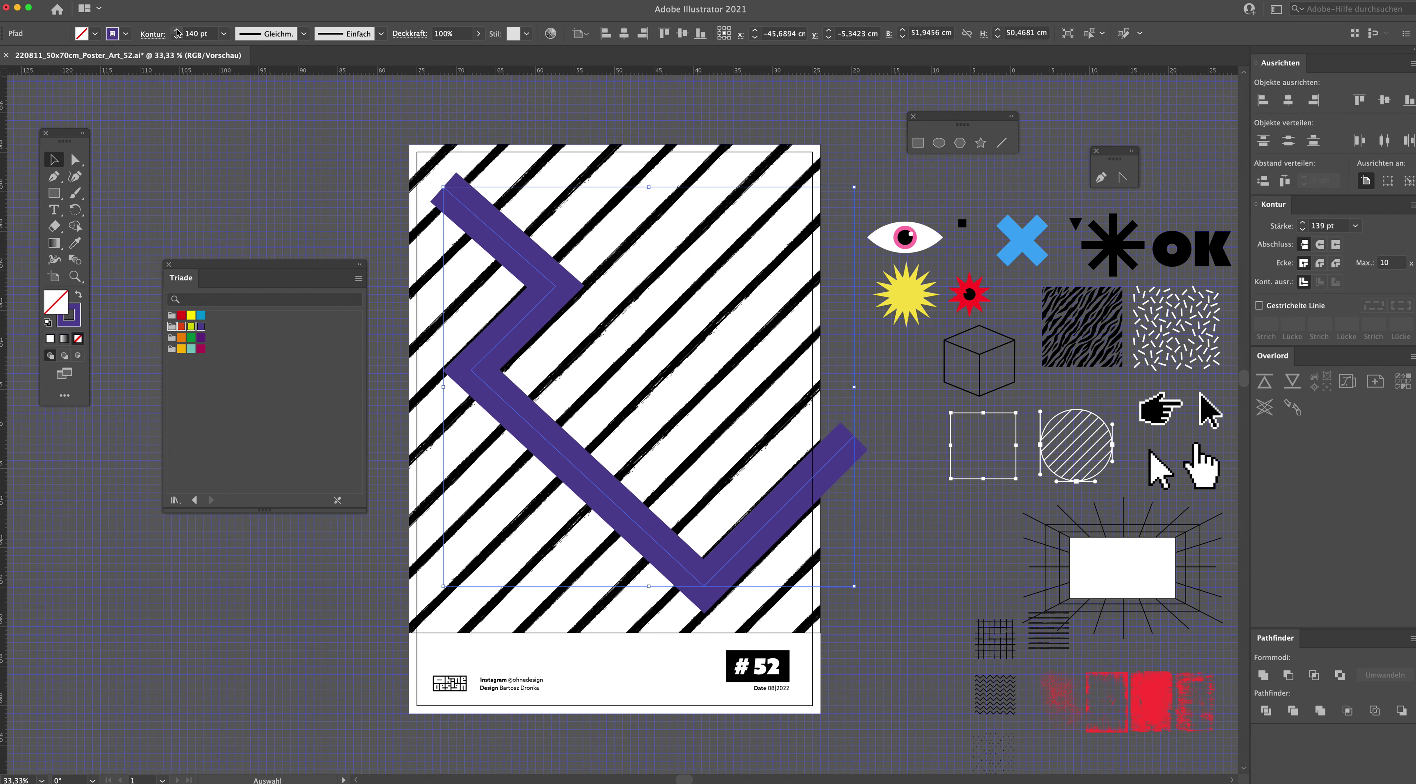
click(177, 31)
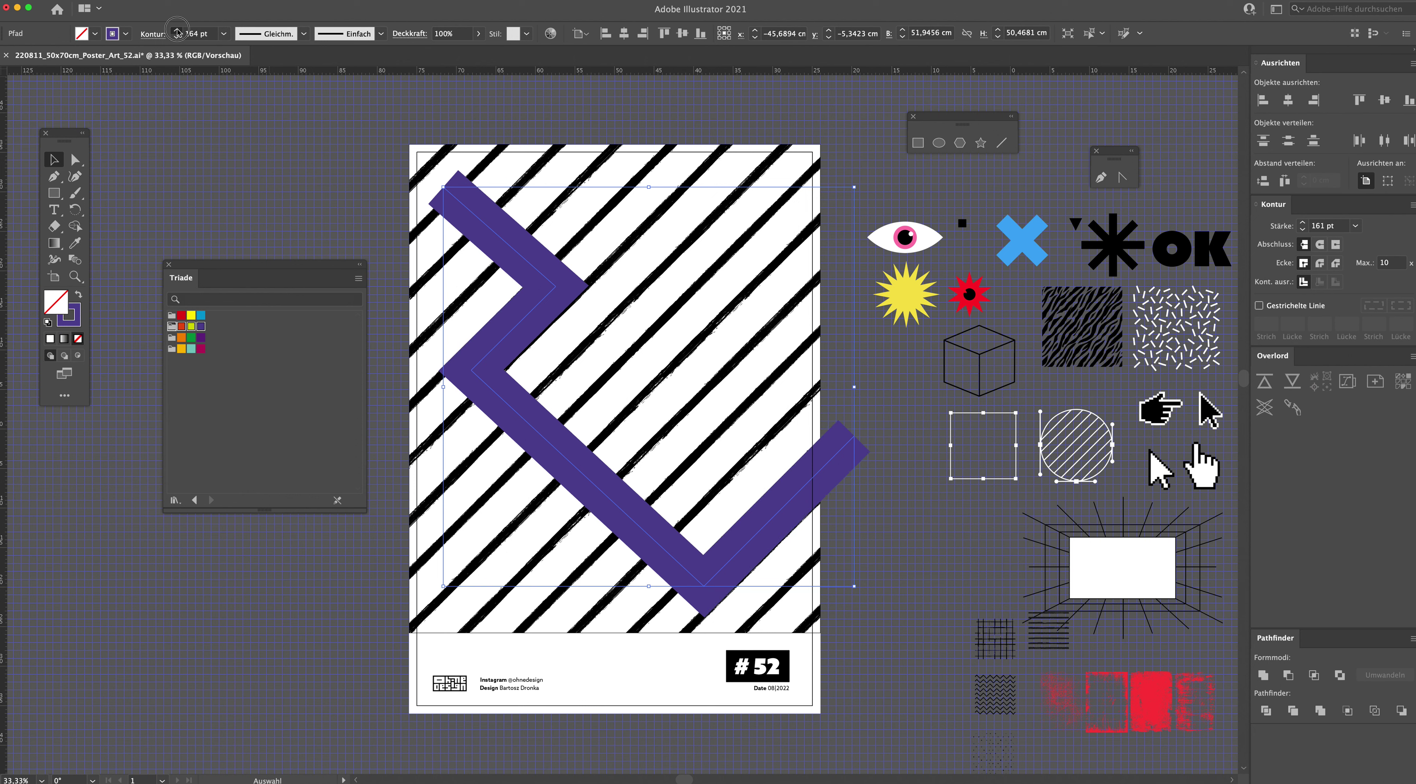
click(177, 31)
click(177, 31)
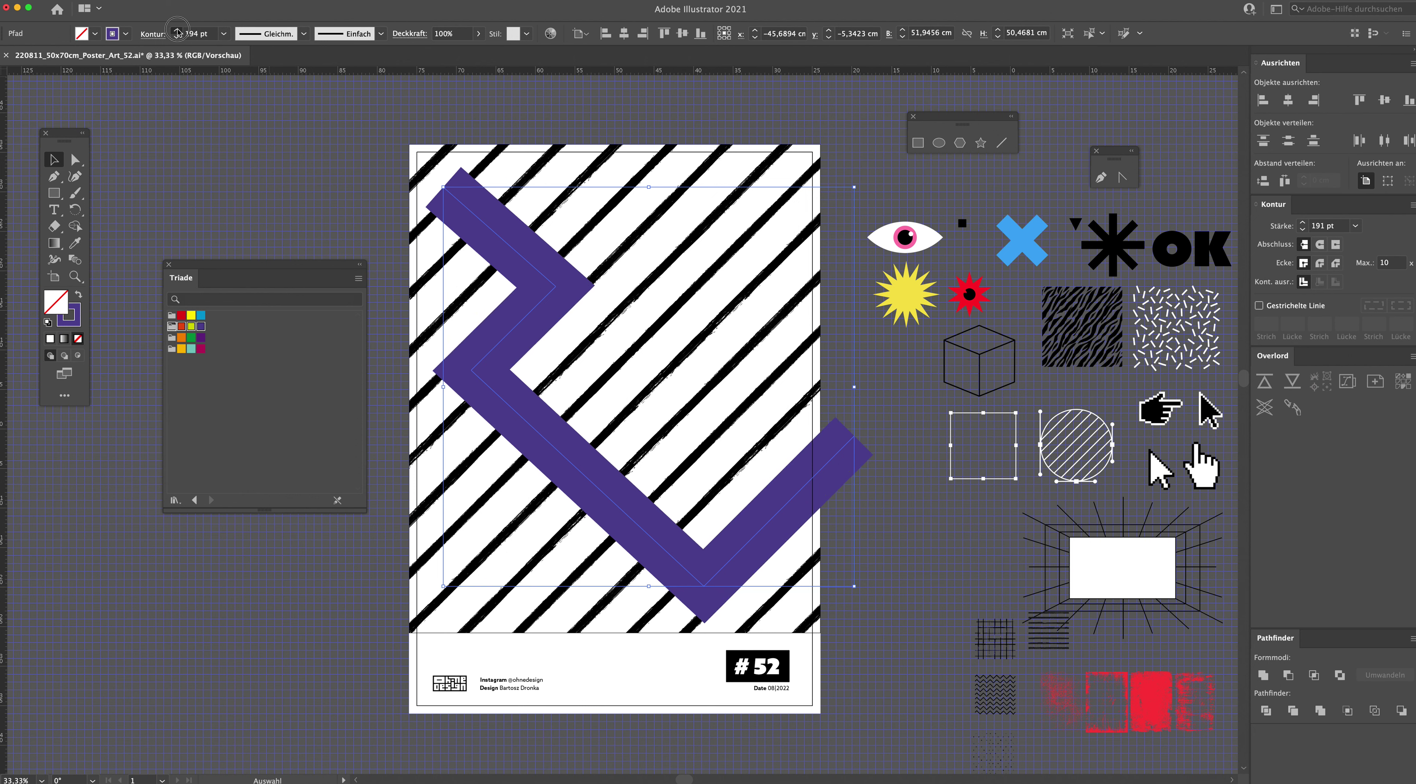
click(177, 30)
click(76, 160)
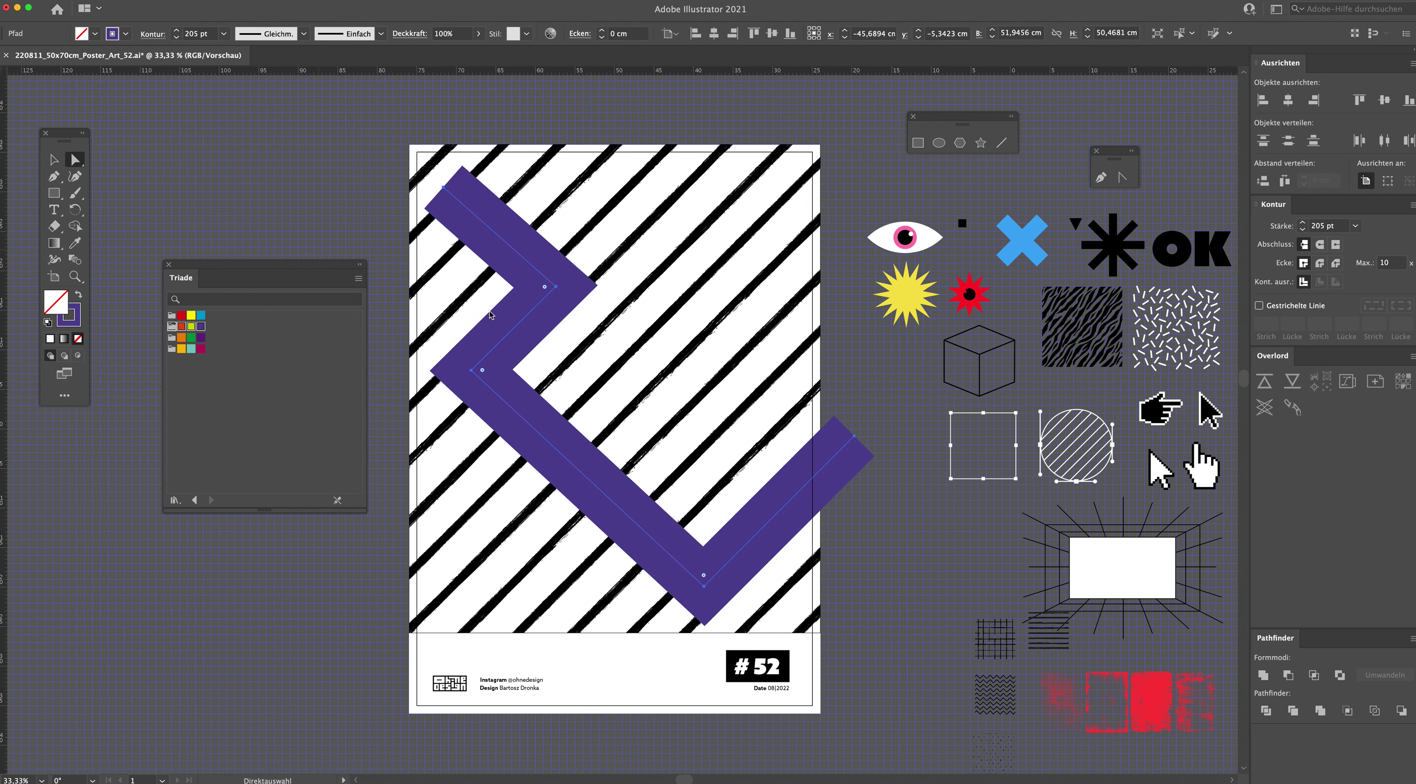
Step: Pull the zigzag's top end past the top-left edge and round its three bends
click(471, 369)
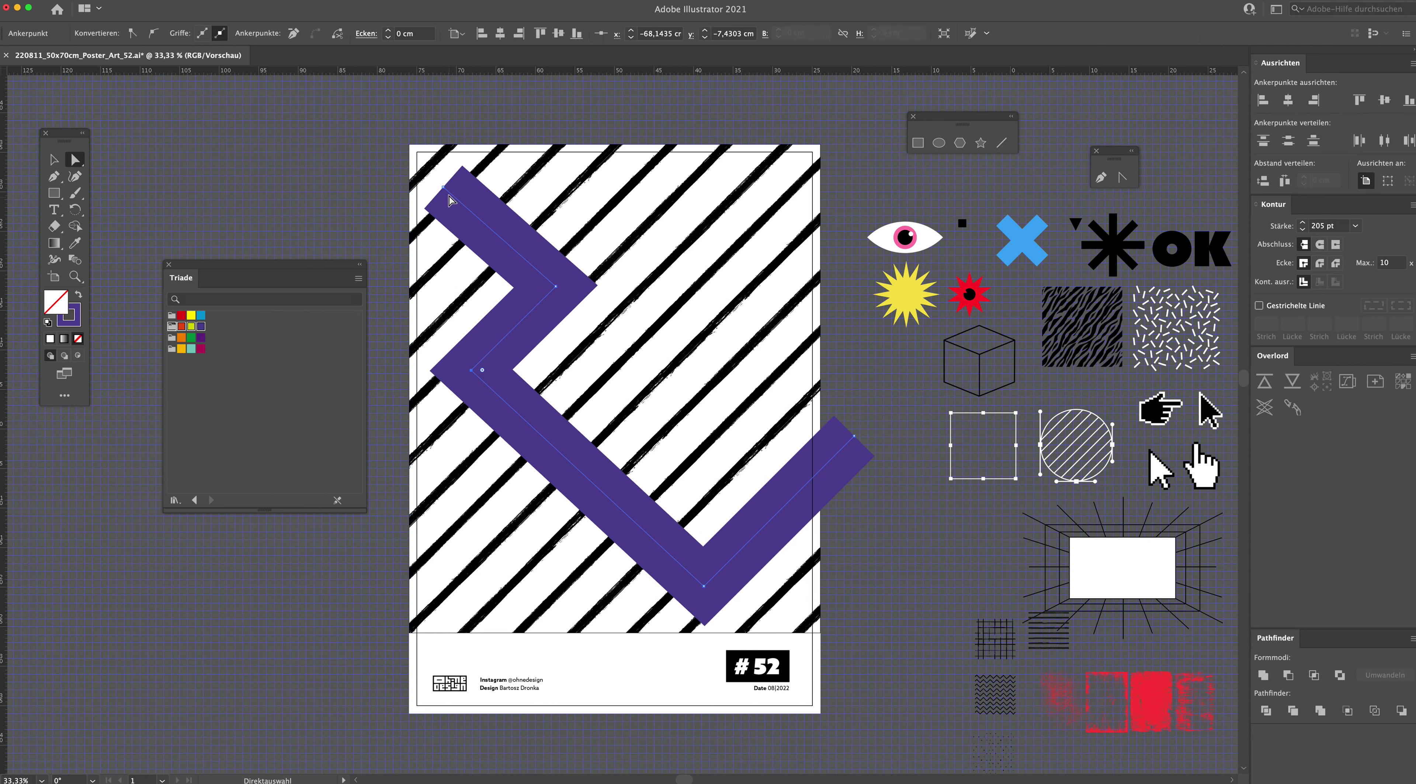
drag(444, 188, 399, 133)
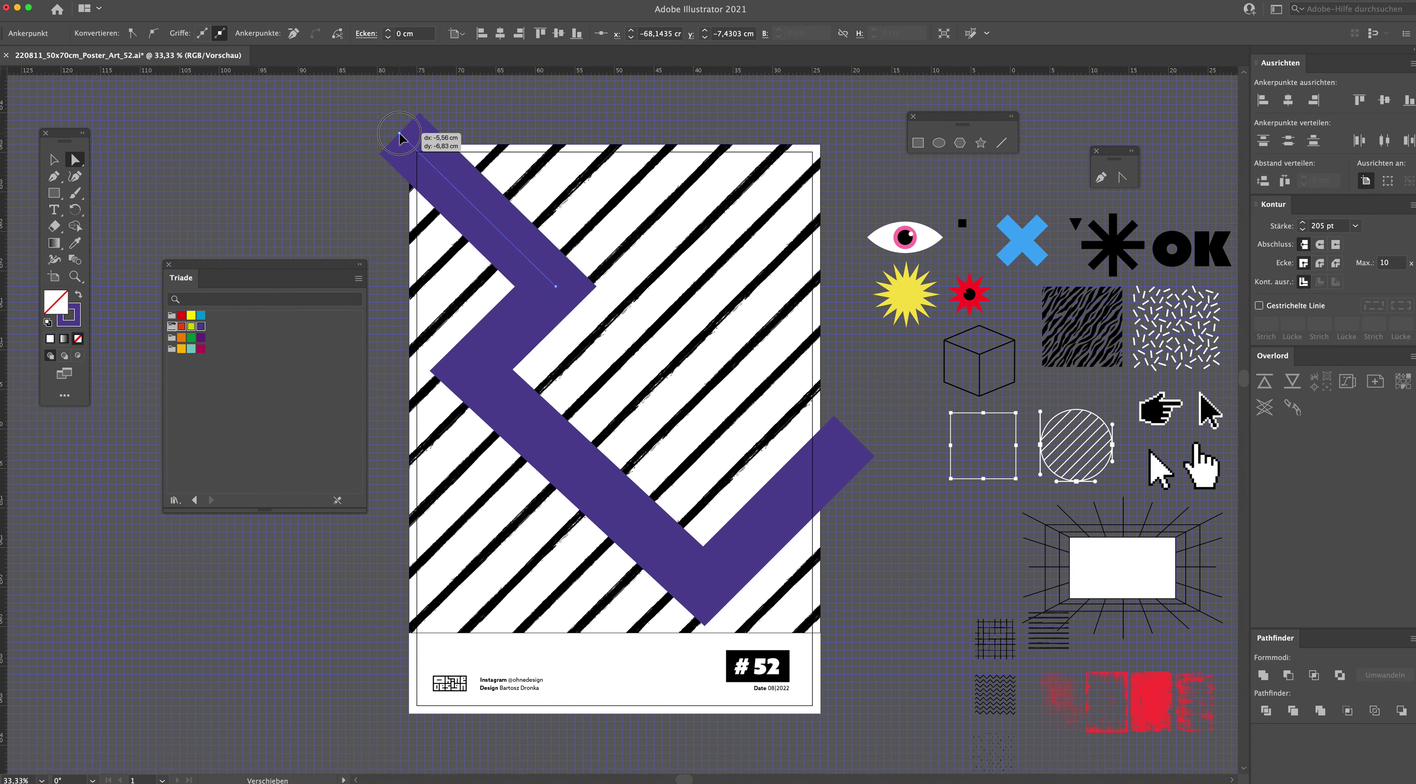
click(704, 586)
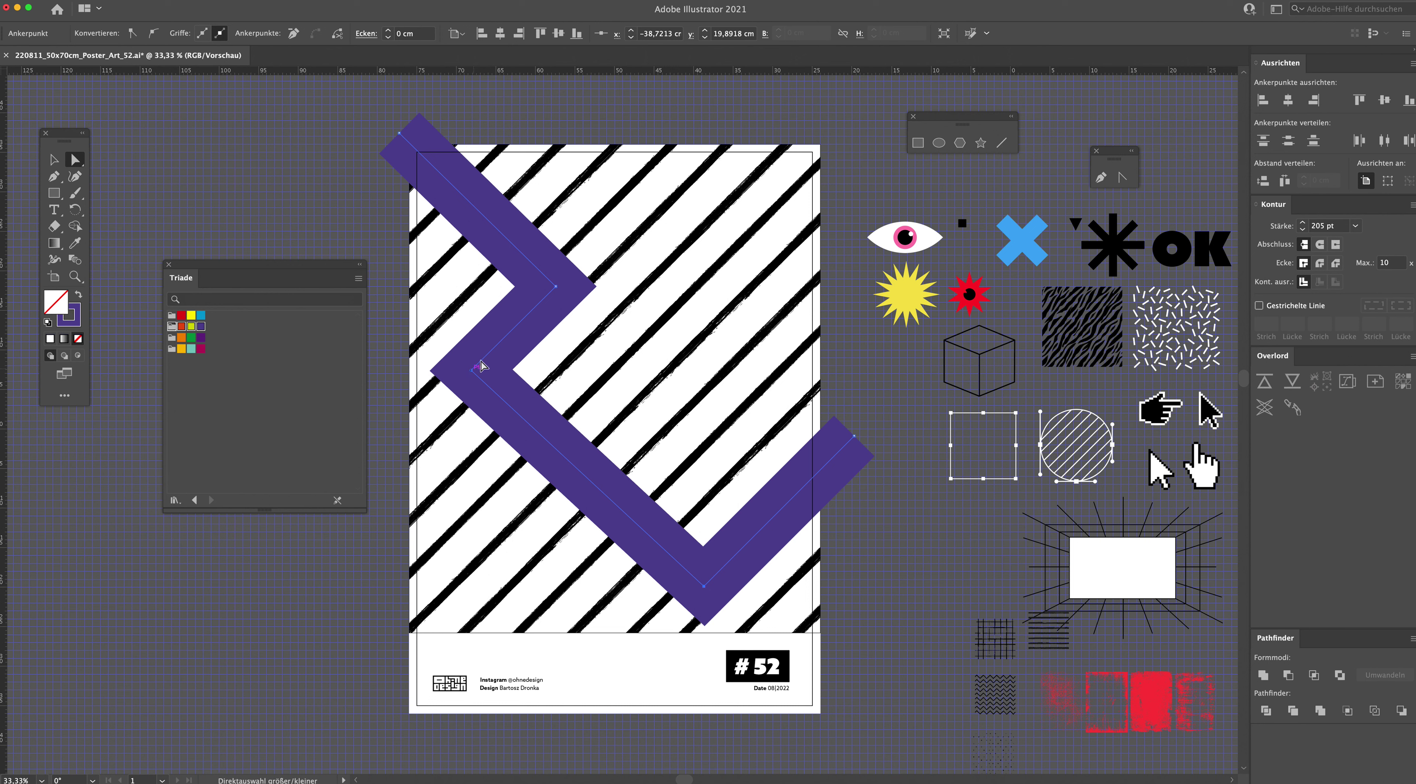
shift+click(473, 371)
shift+click(554, 287)
drag(544, 287, 380, 308)
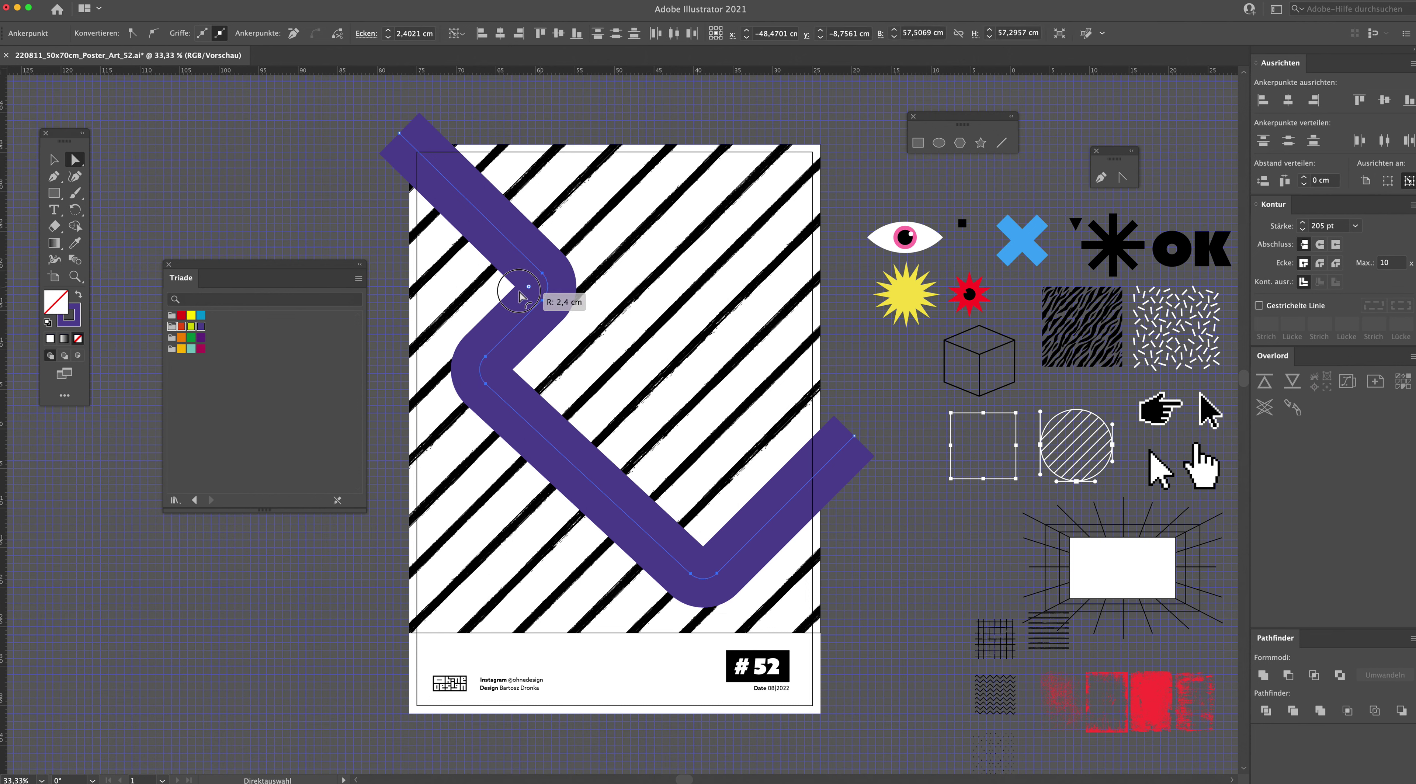
Step: Deselect the band and start a new Pen path near the poster top
click(845, 254)
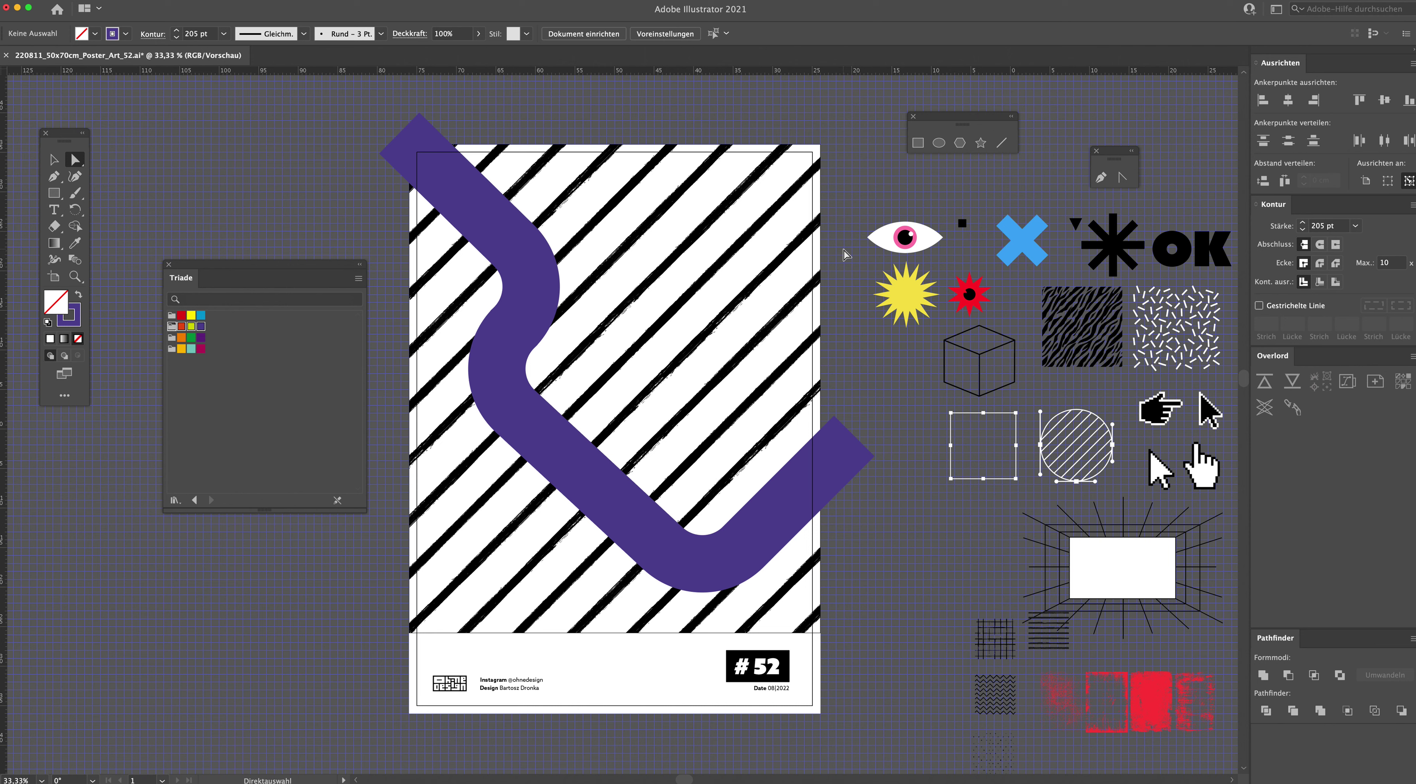
click(54, 175)
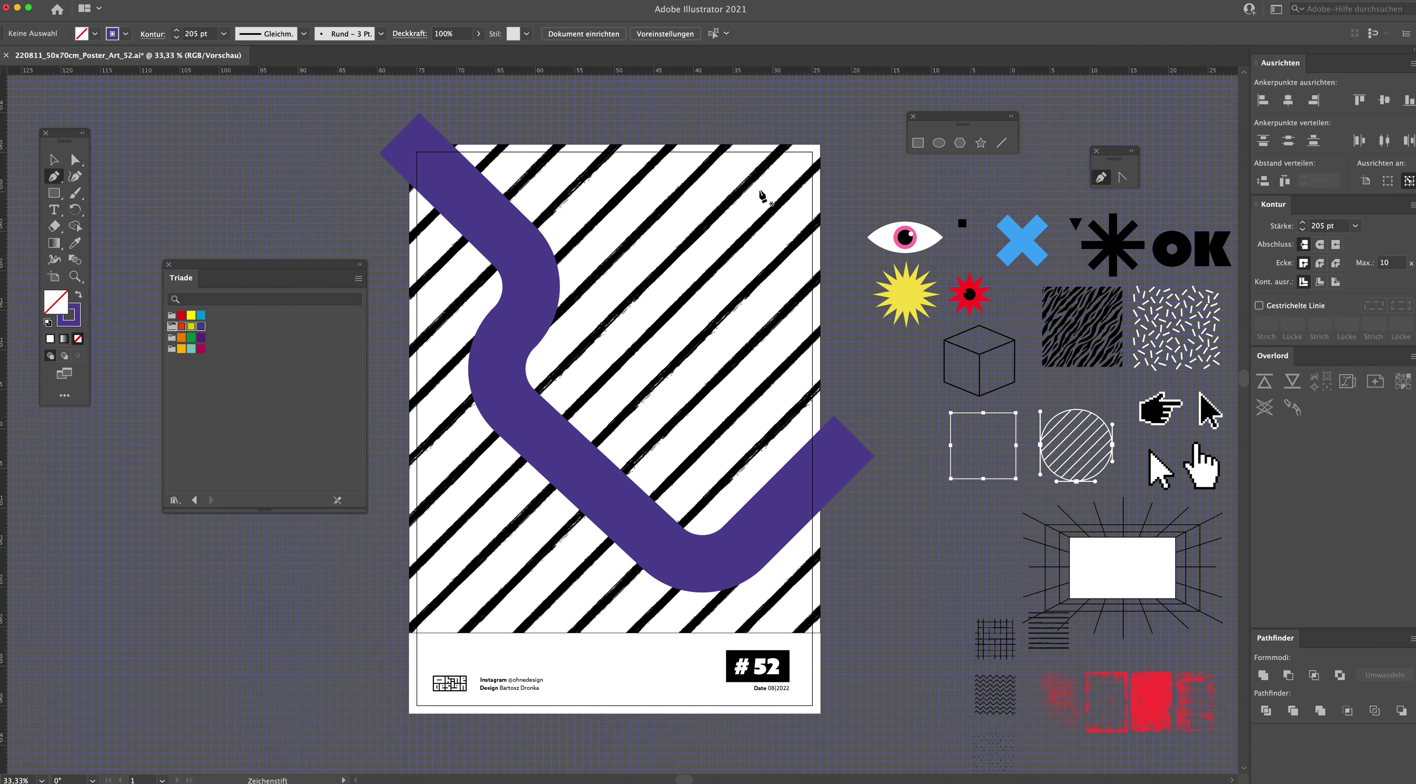
click(603, 185)
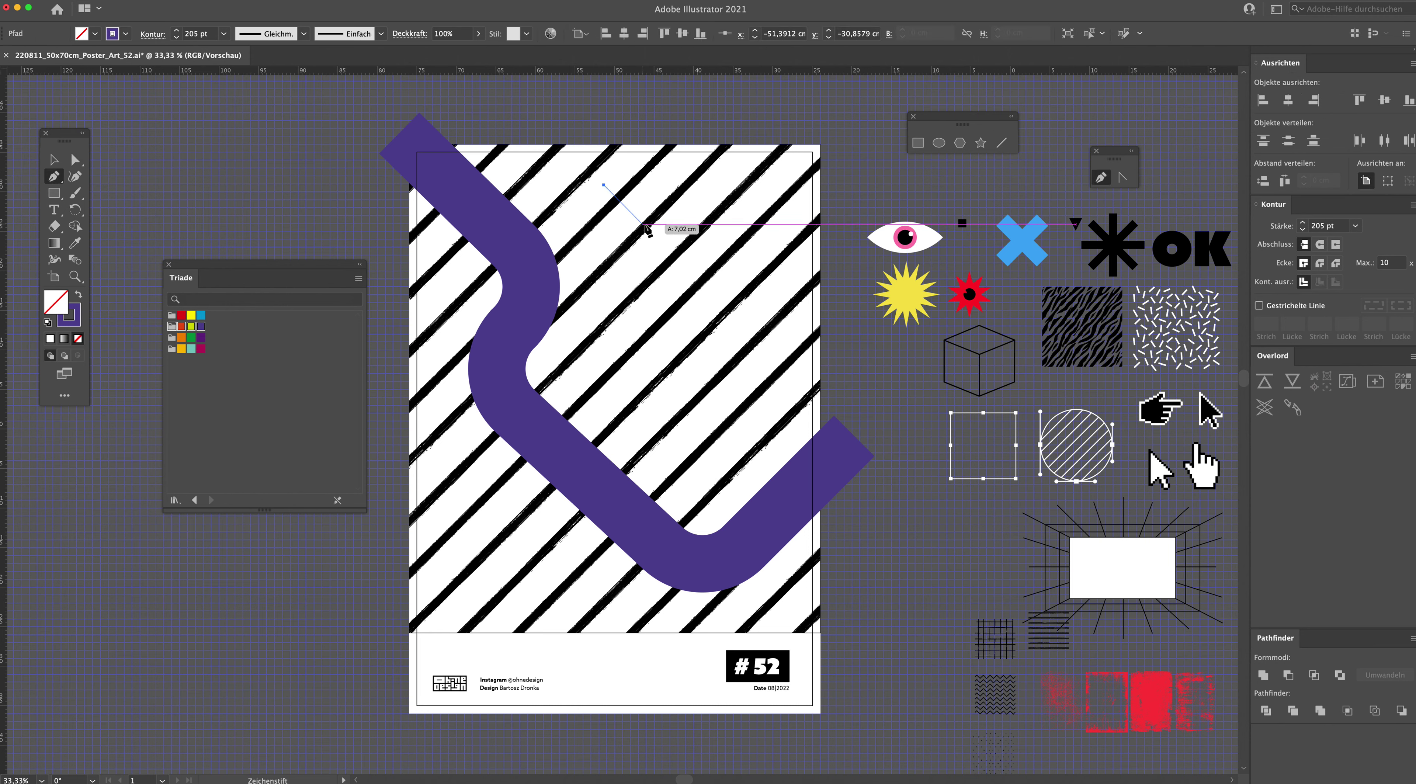
Step: Finish a chevron Pen path, then select and delete it
click(666, 240)
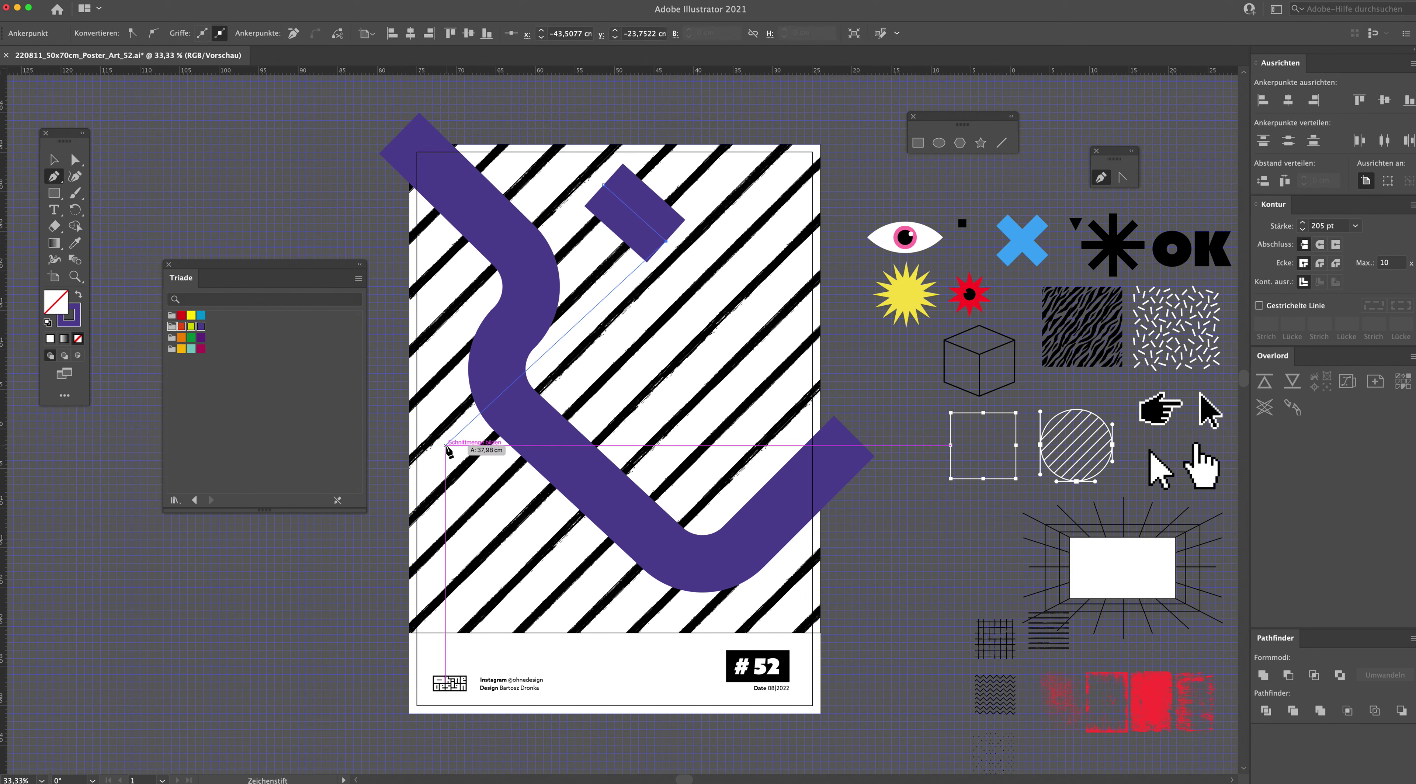
click(400, 494)
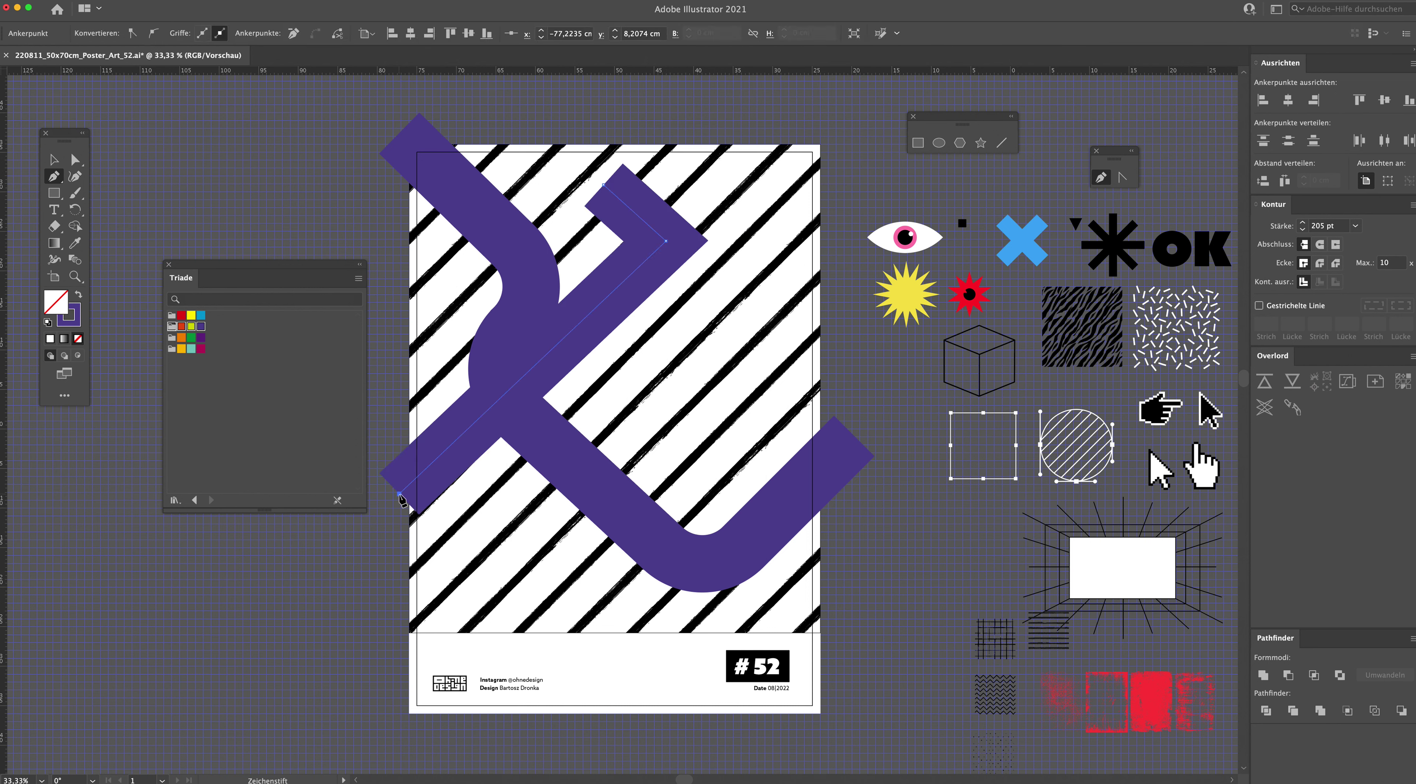
click(54, 160)
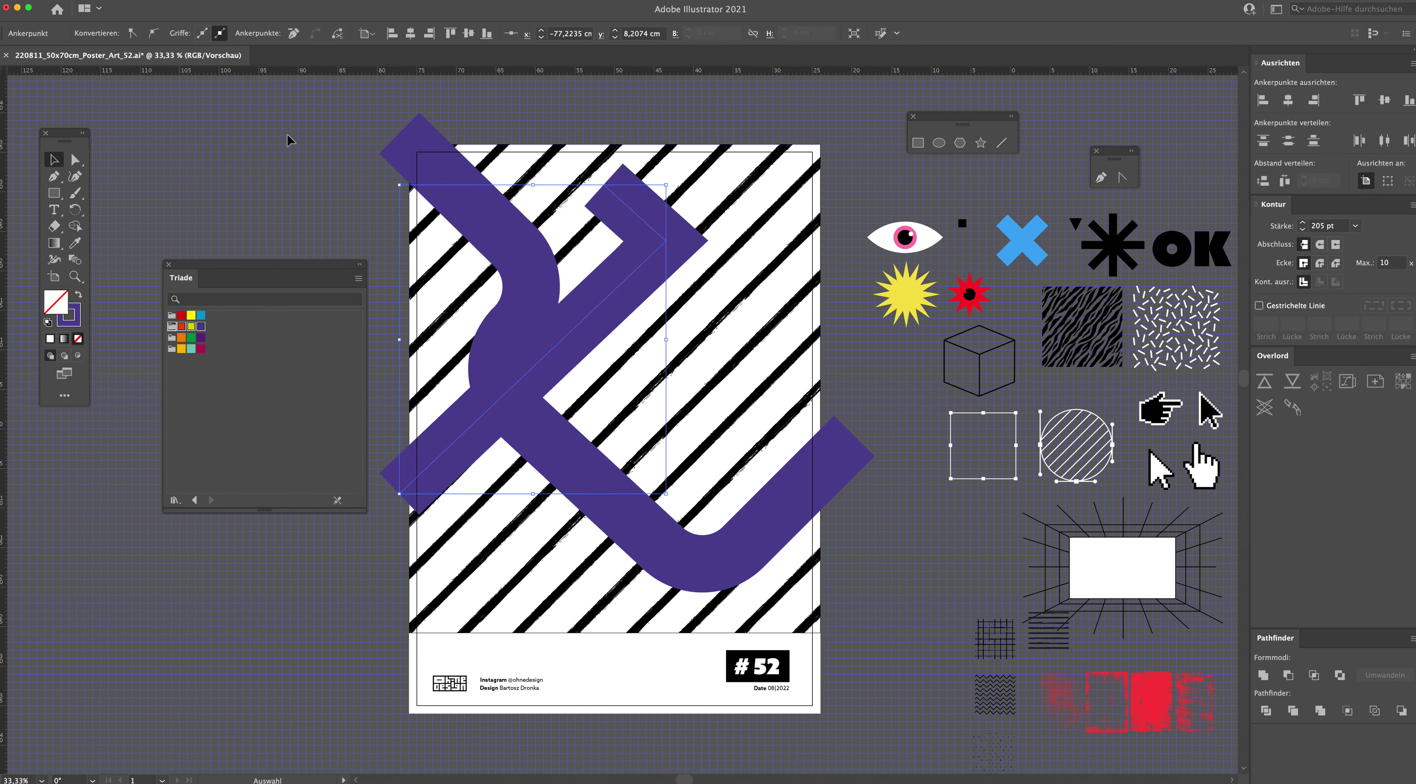
click(287, 134)
click(652, 238)
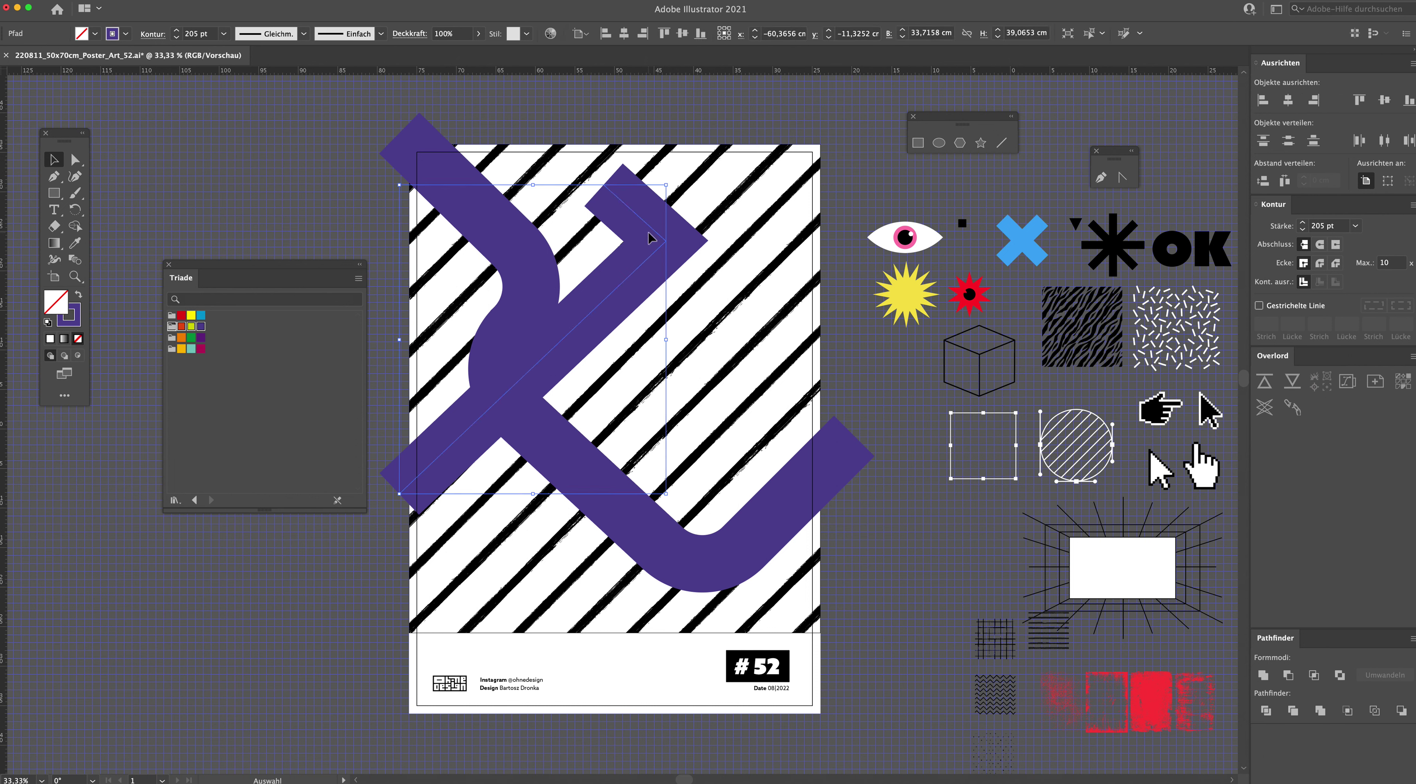
key(Delete)
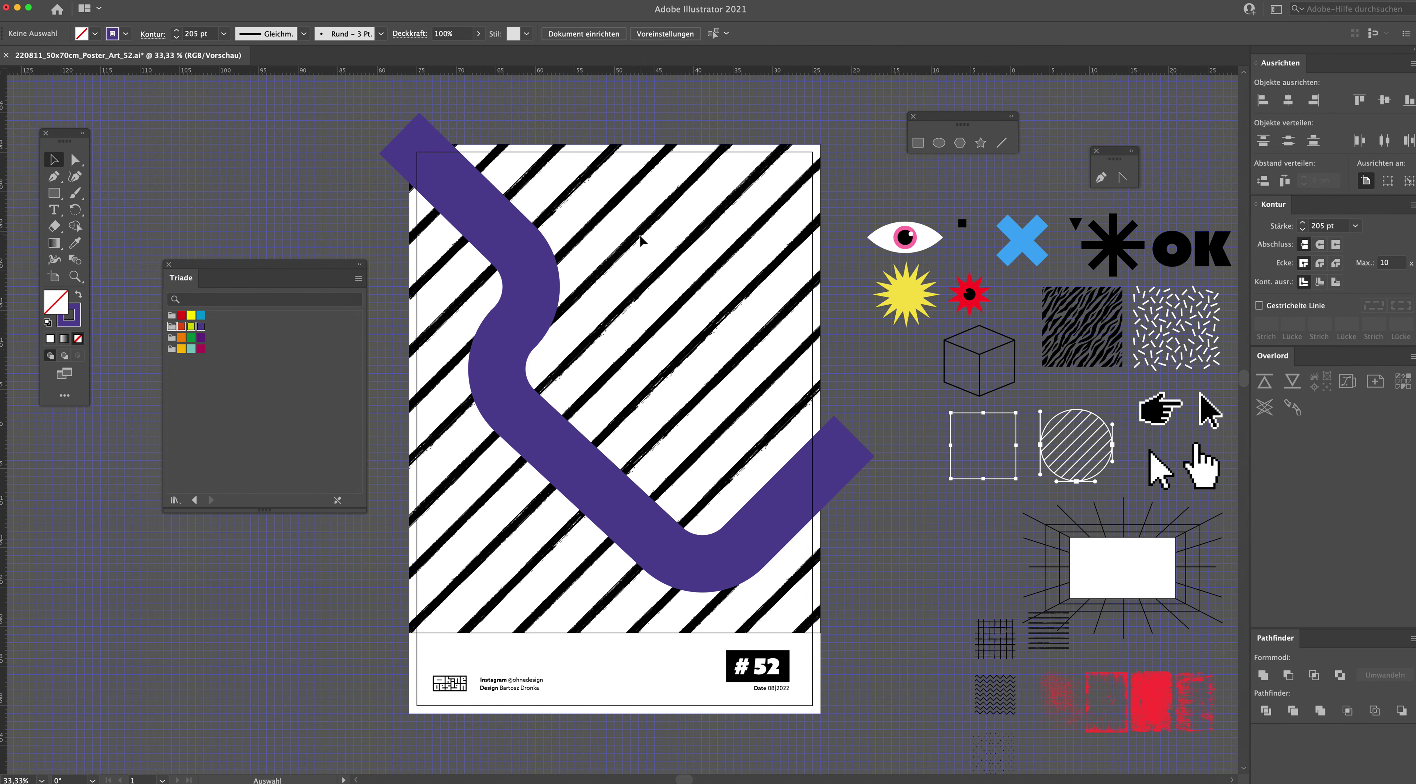
Step: Create a 3-point star in the upper middle to form a downward triangle
click(447, 183)
click(55, 194)
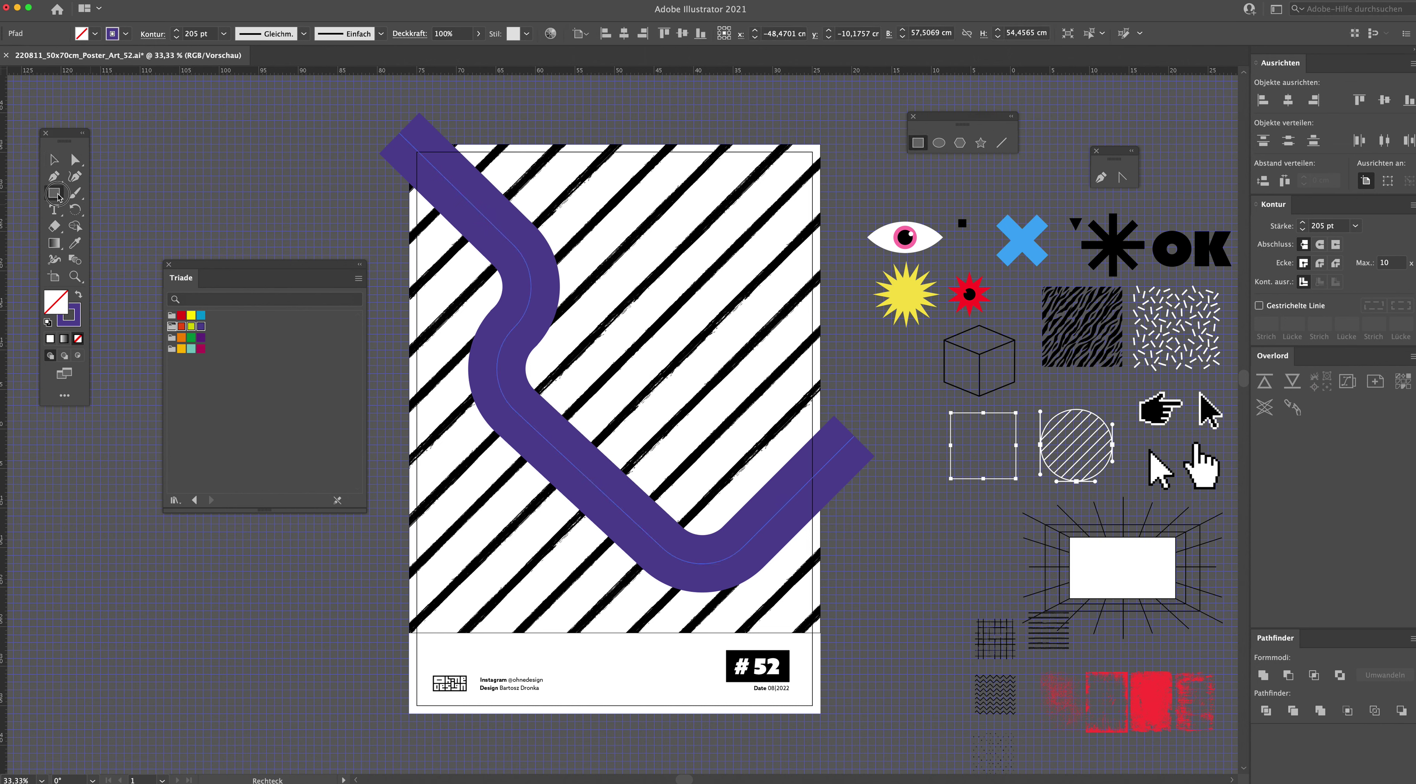
drag(59, 196, 110, 243)
click(609, 244)
key(Return)
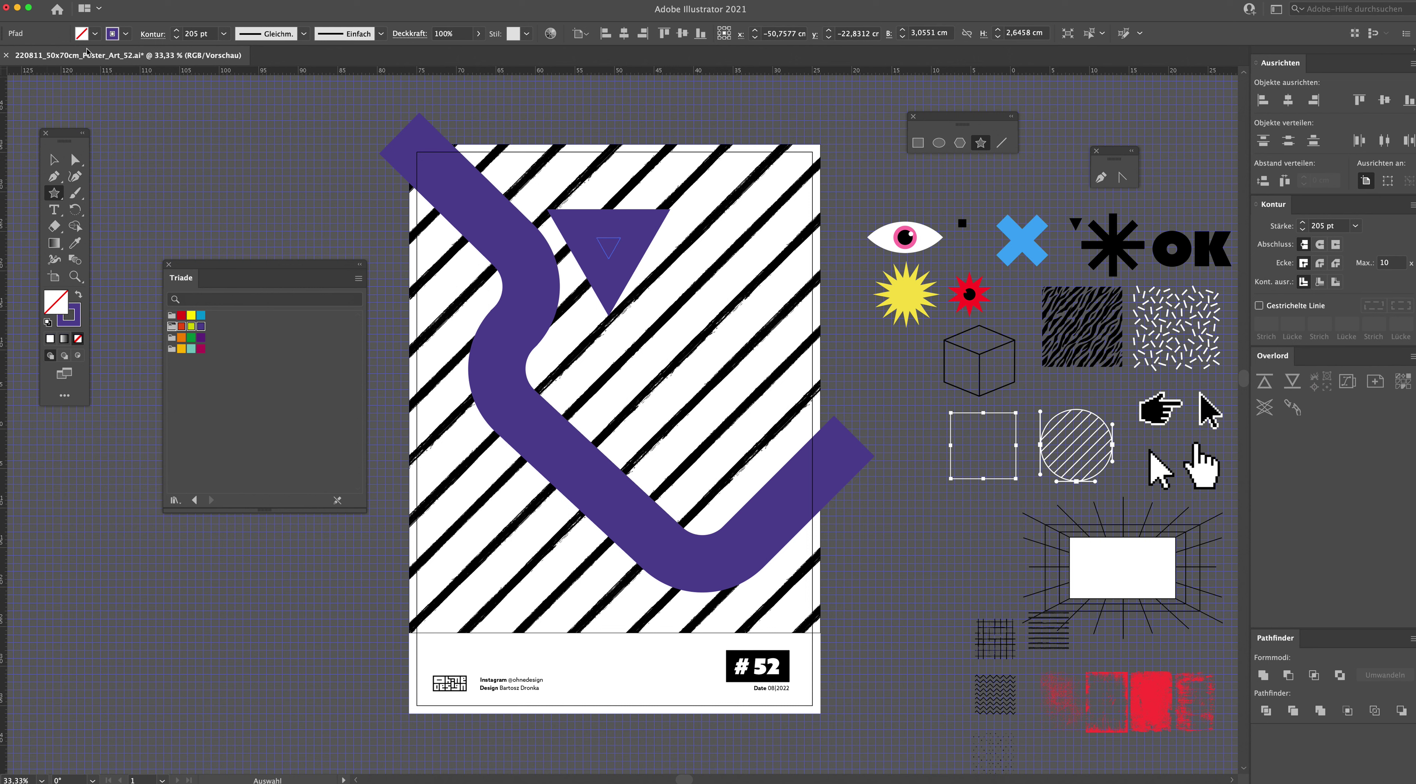
Step: Fill the triangle with yellow-green and set its stroke weight to 0
click(95, 34)
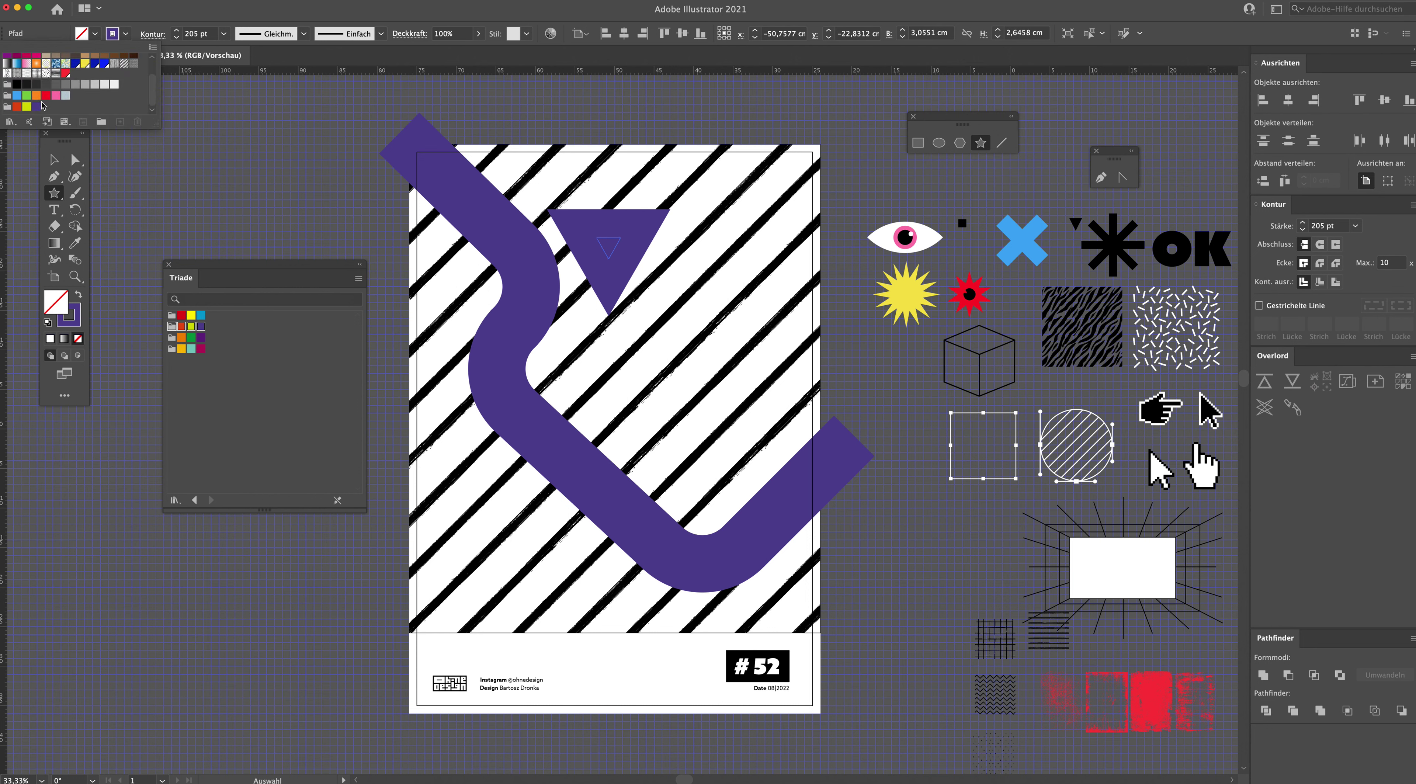
click(27, 107)
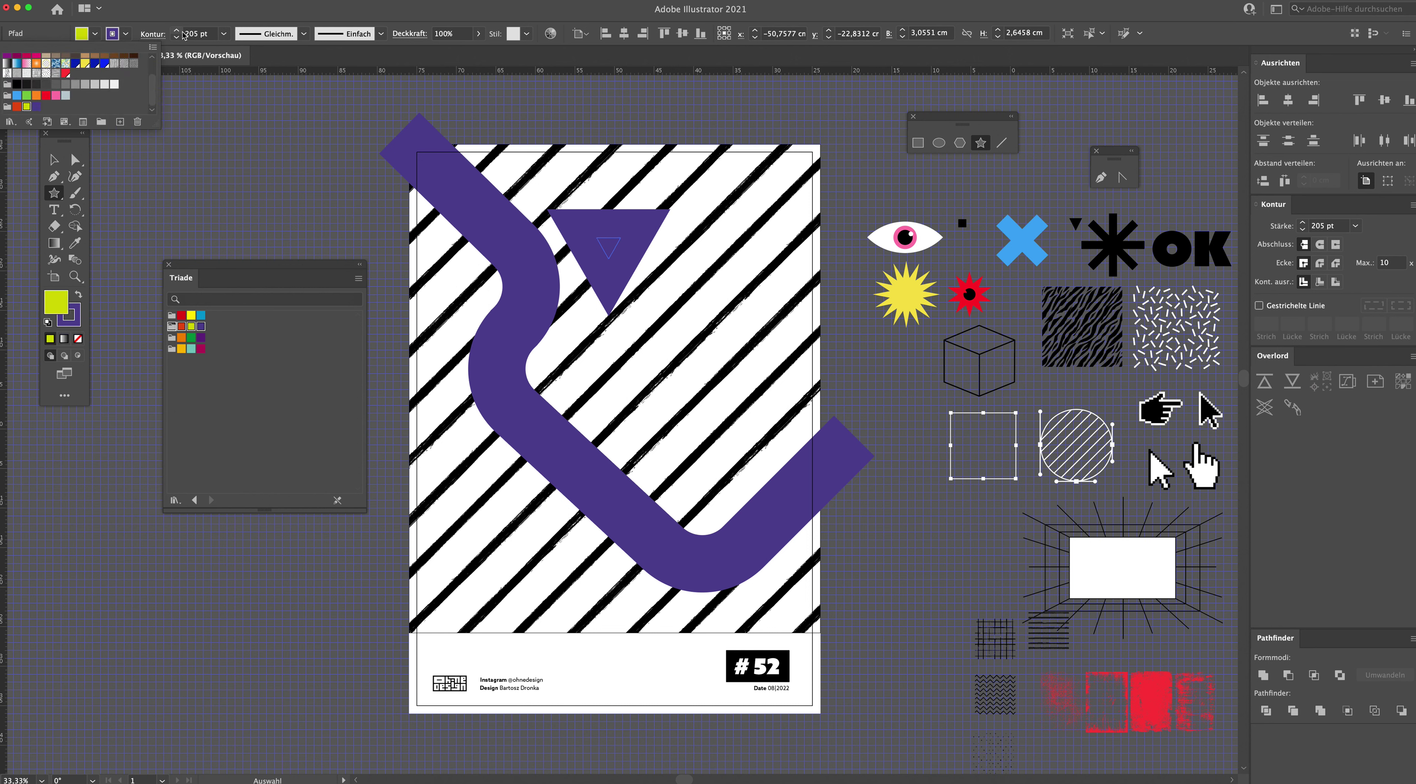
key(Tab)
text(0)
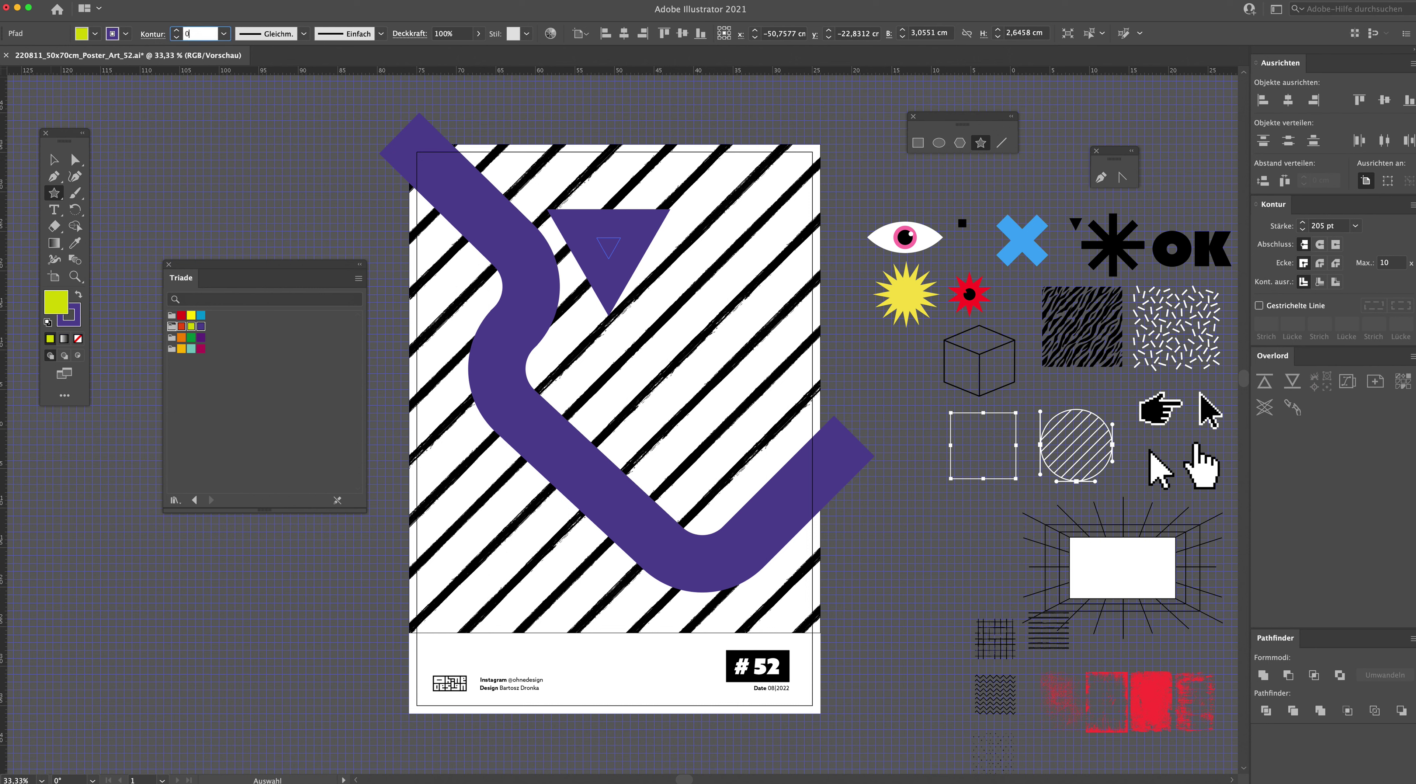
key(Return)
Step: Enlarge the yellow triangle, move it up-left, and delete the purple curved band
key(v)
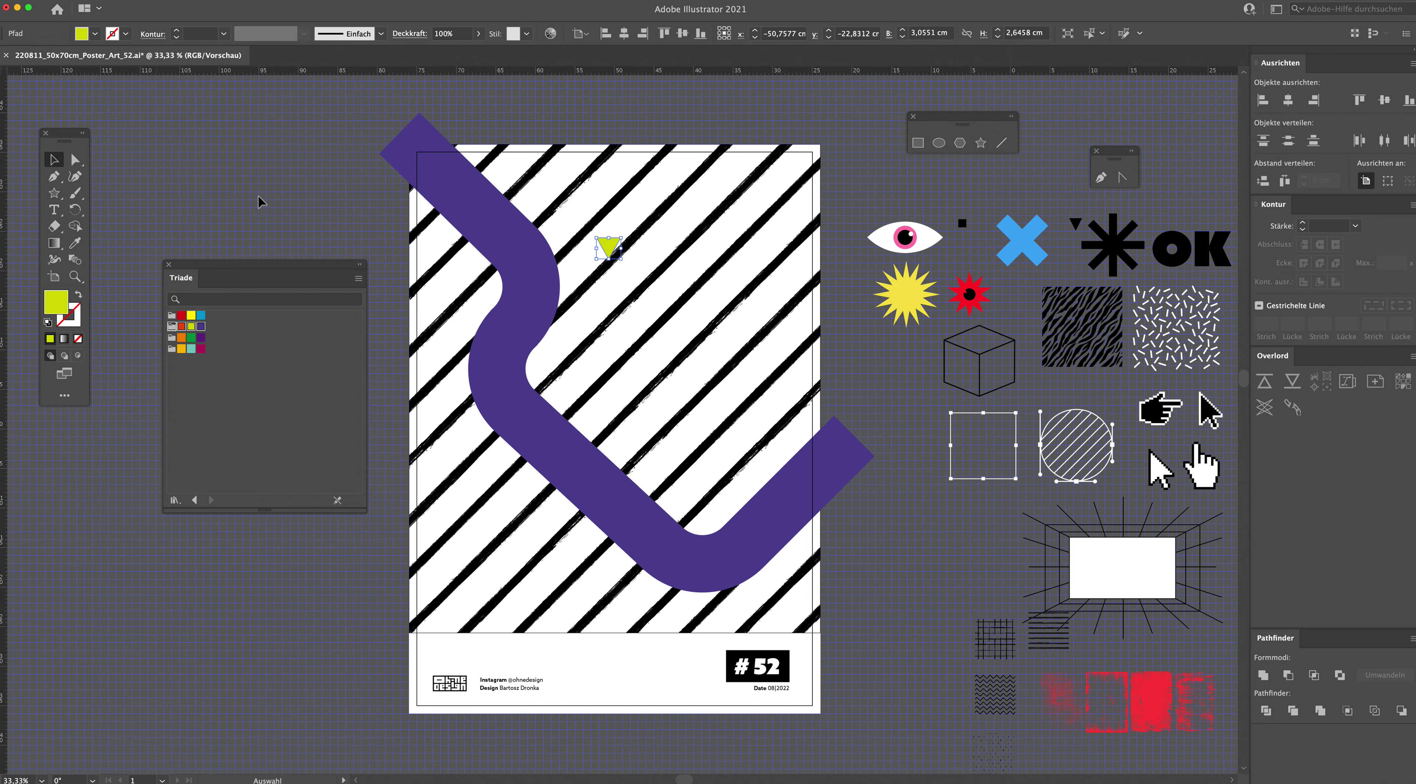
mouse_move(682, 328)
mouse_down()
mouse_move(769, 406)
mouse_move(691, 285)
mouse_move(707, 270)
mouse_move(547, 504)
mouse_up()
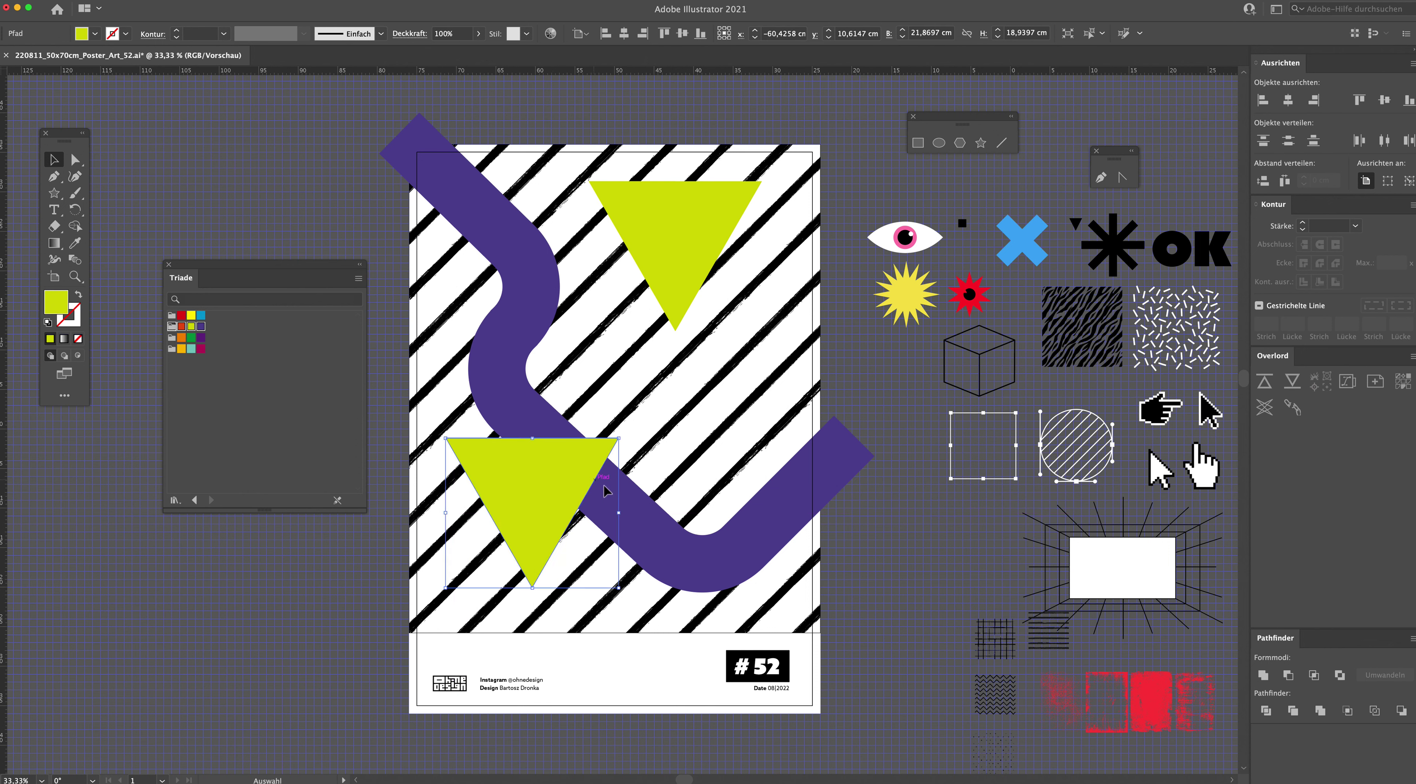
click(649, 531)
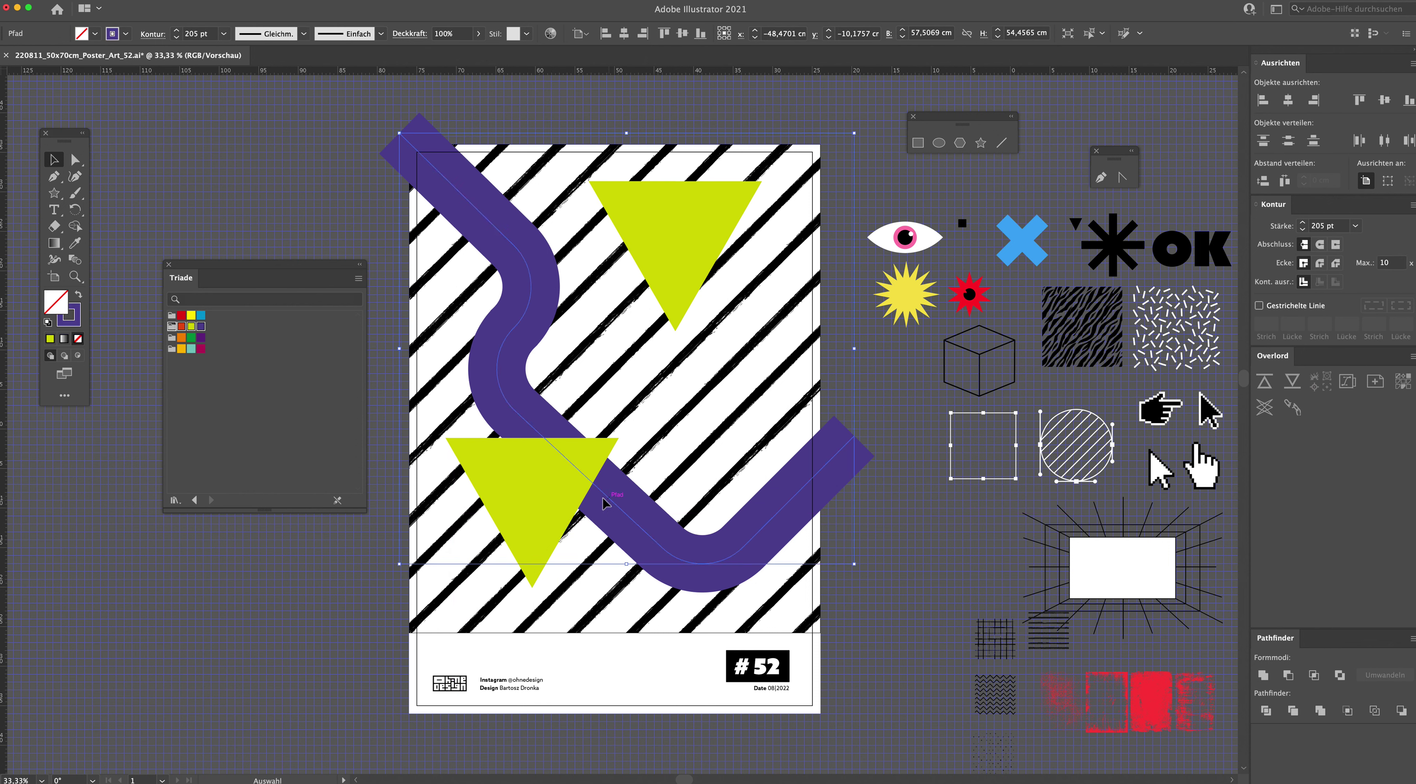
key(Delete)
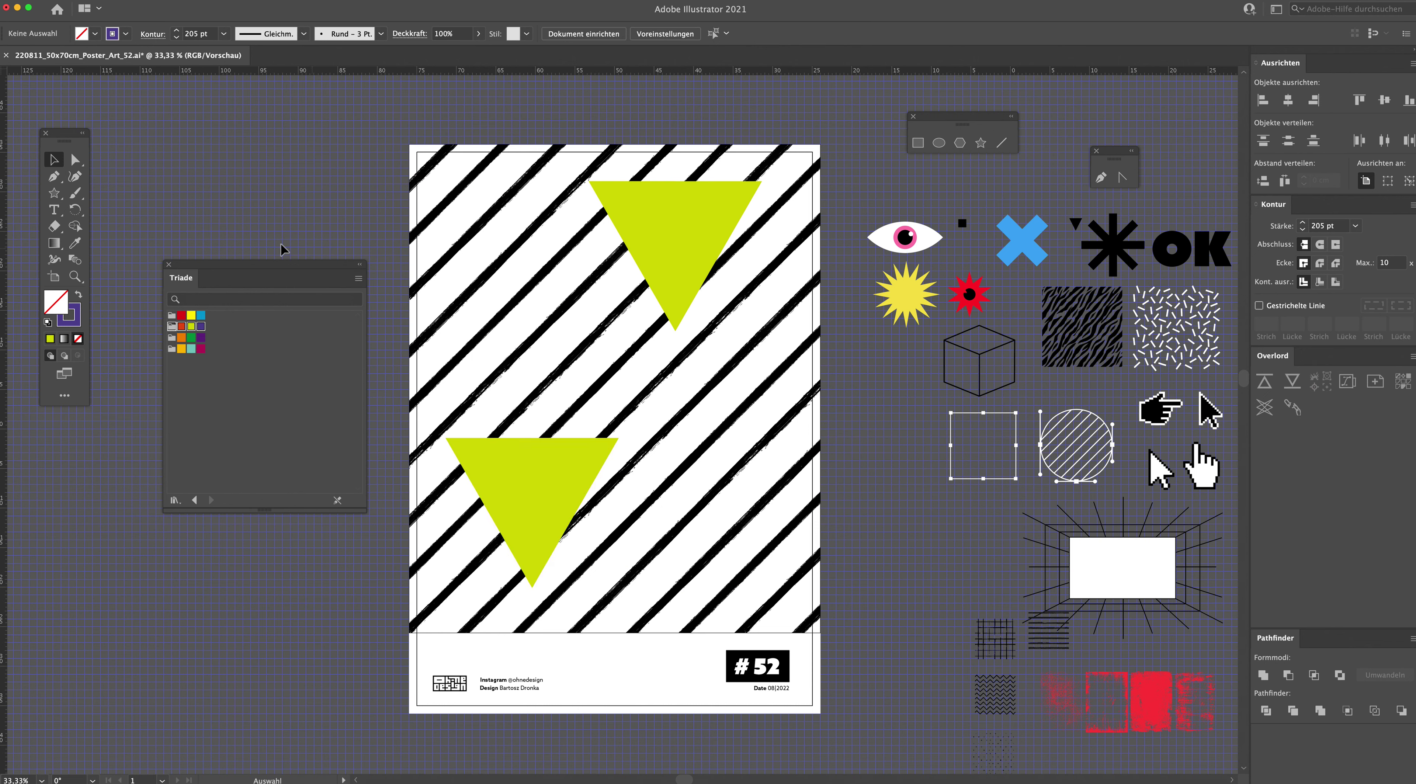
Step: Draw a purple circle above the lower triangle with a 105 pt stroke
drag(54, 193, 109, 218)
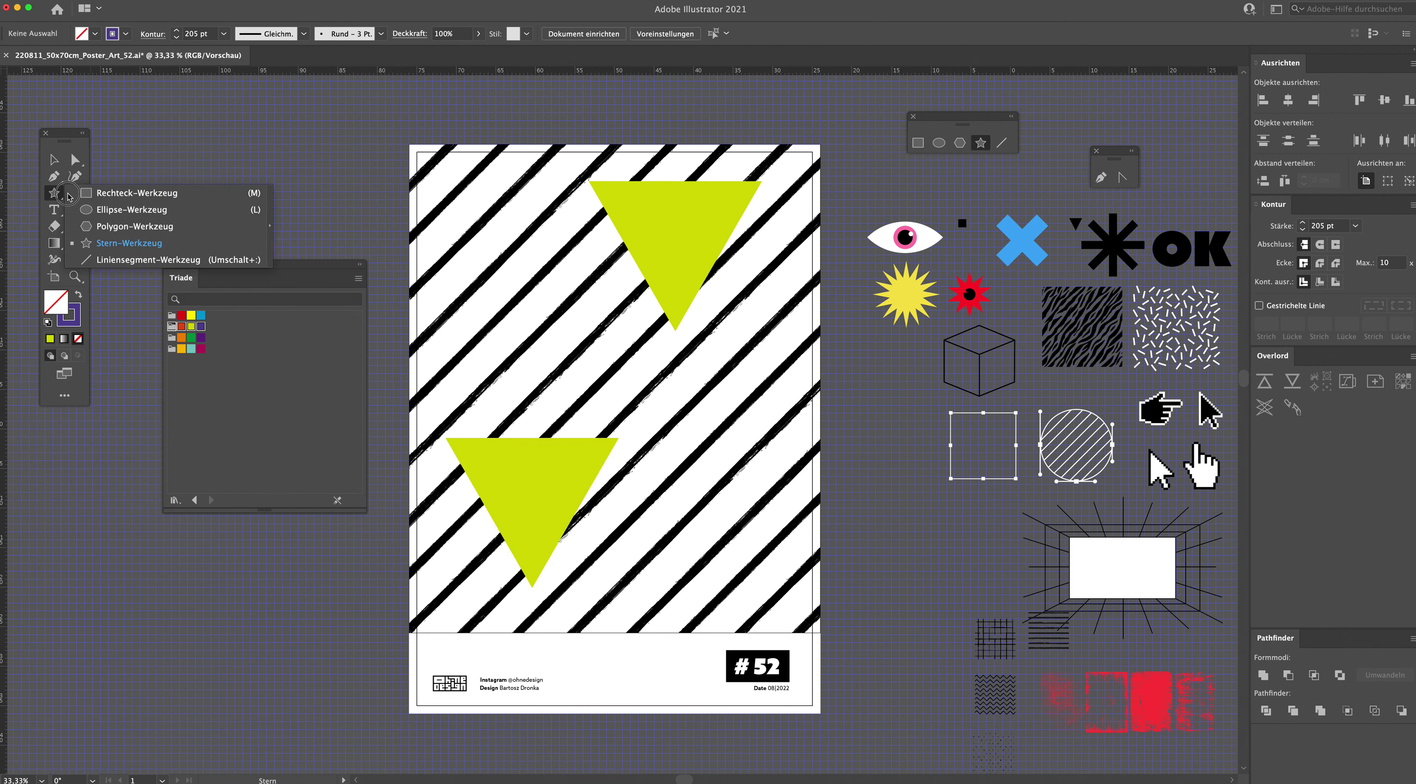
mouse_move(486, 338)
mouse_down()
mouse_move(569, 421)
mouse_move(543, 394)
mouse_up()
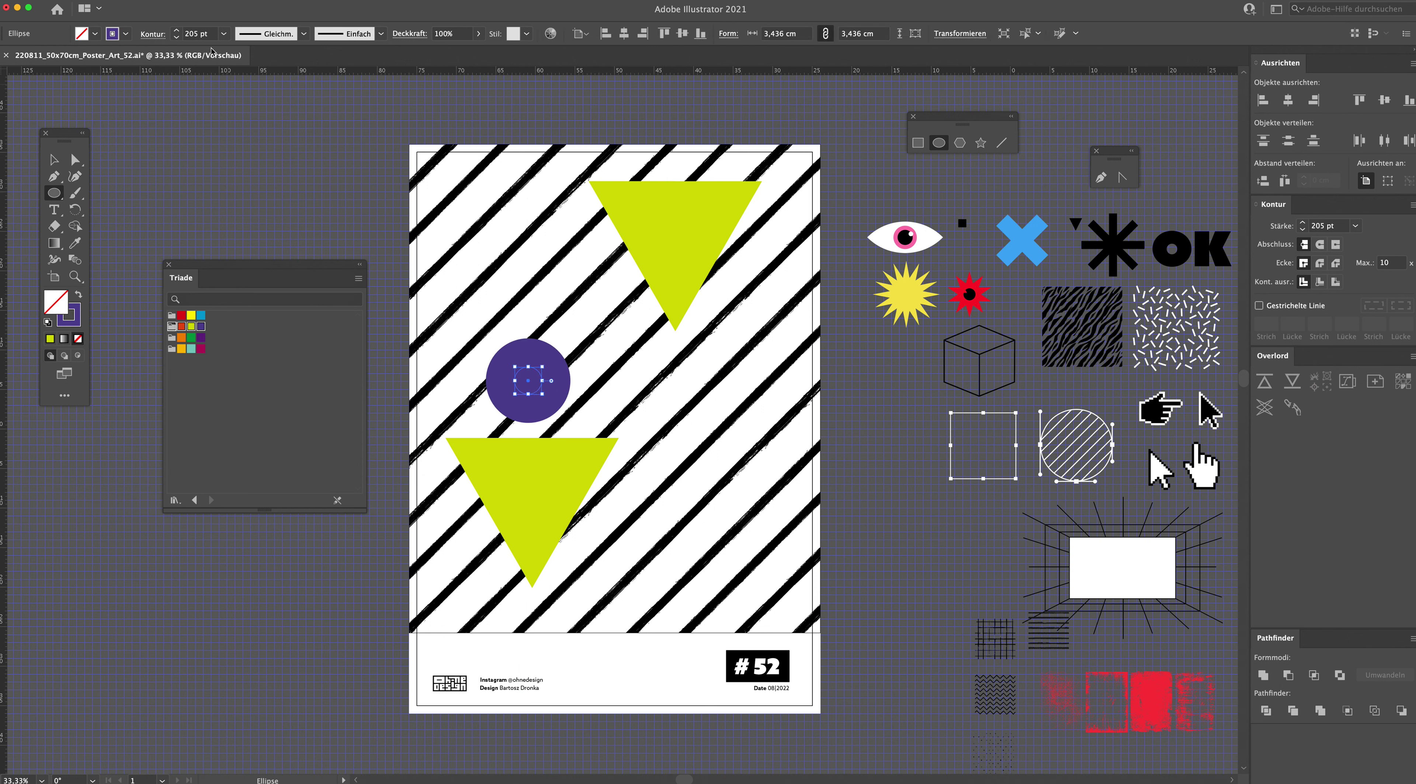
click(187, 33)
text(1)
key(Return)
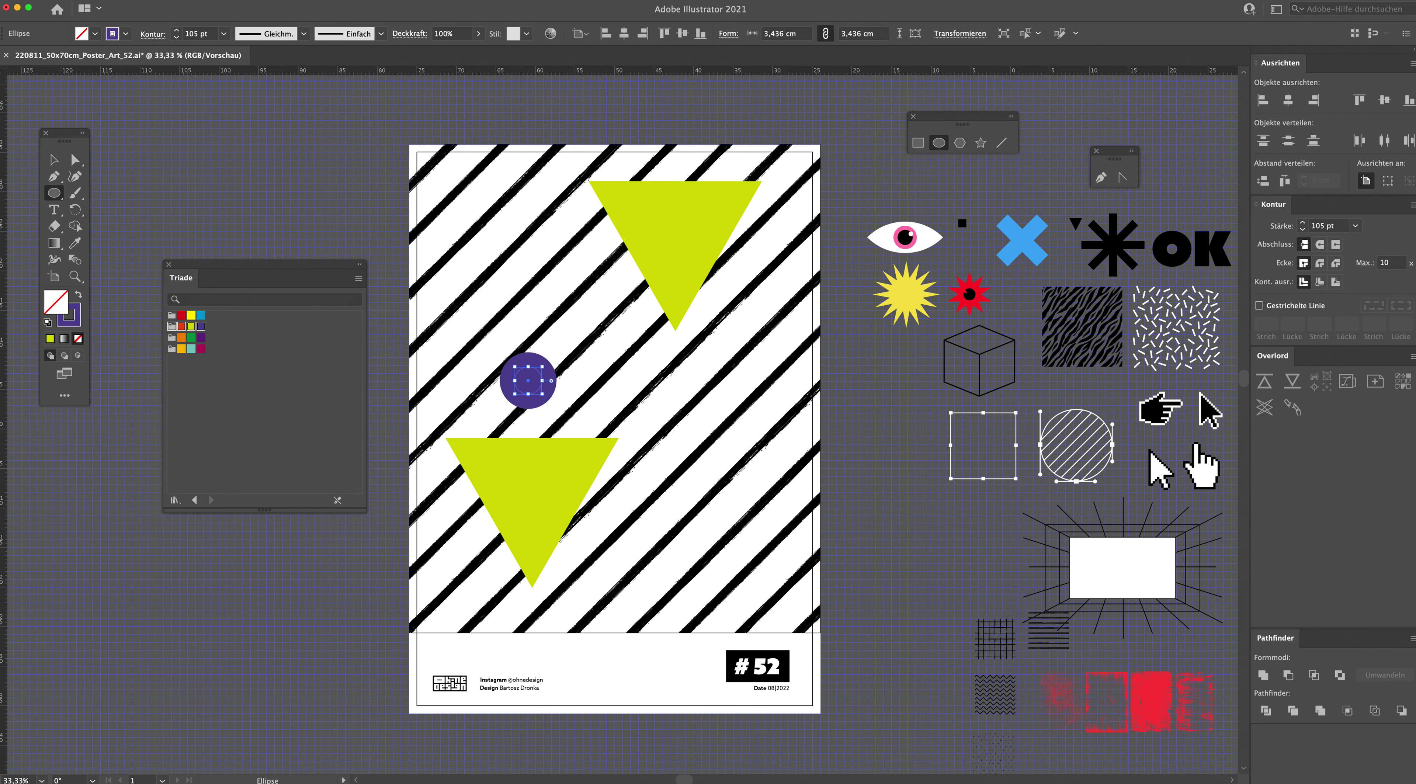
Step: Enlarge the purple ring, copy it to the lower right, and select the striped background
key(v)
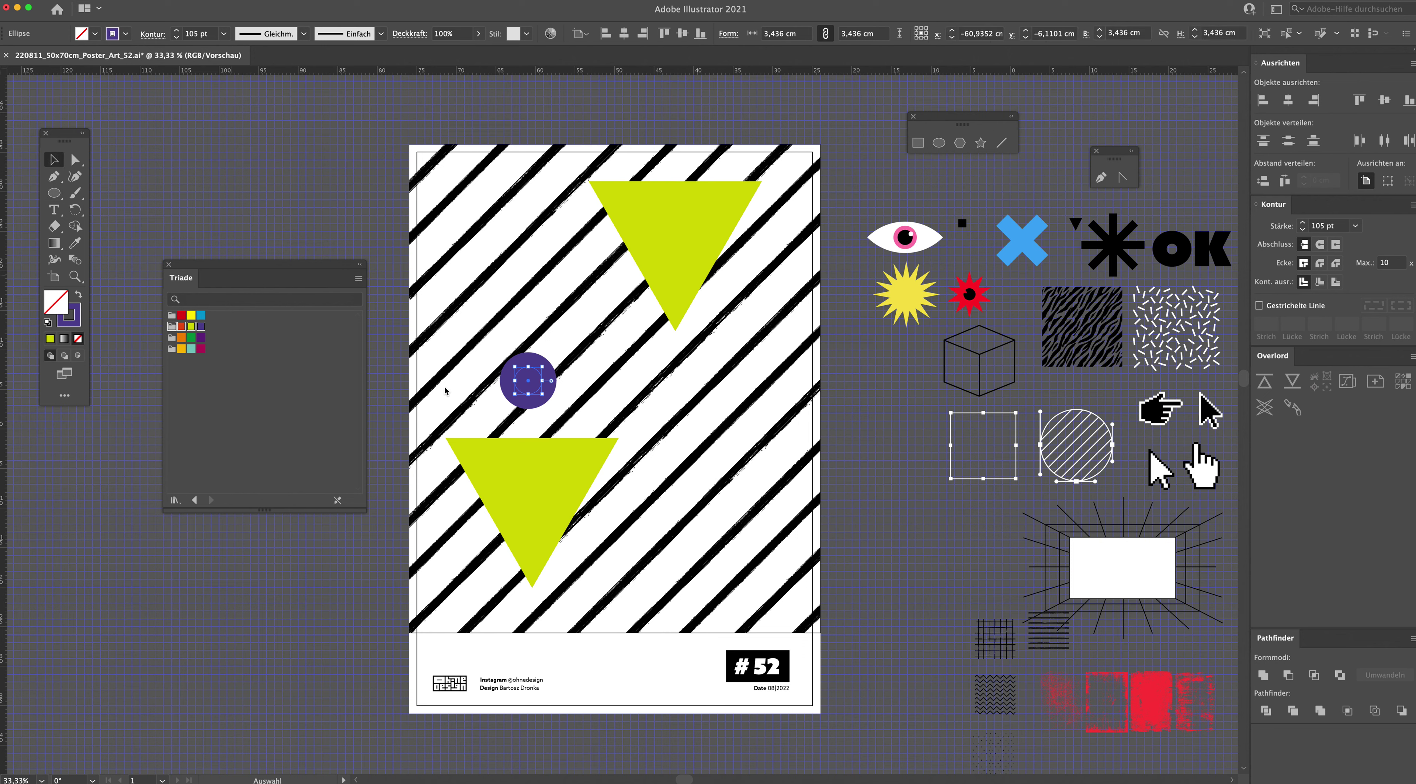
mouse_move(543, 367)
mouse_down()
mouse_move(590, 322)
mouse_move(558, 351)
mouse_move(691, 351)
mouse_move(700, 528)
mouse_move(702, 508)
mouse_up()
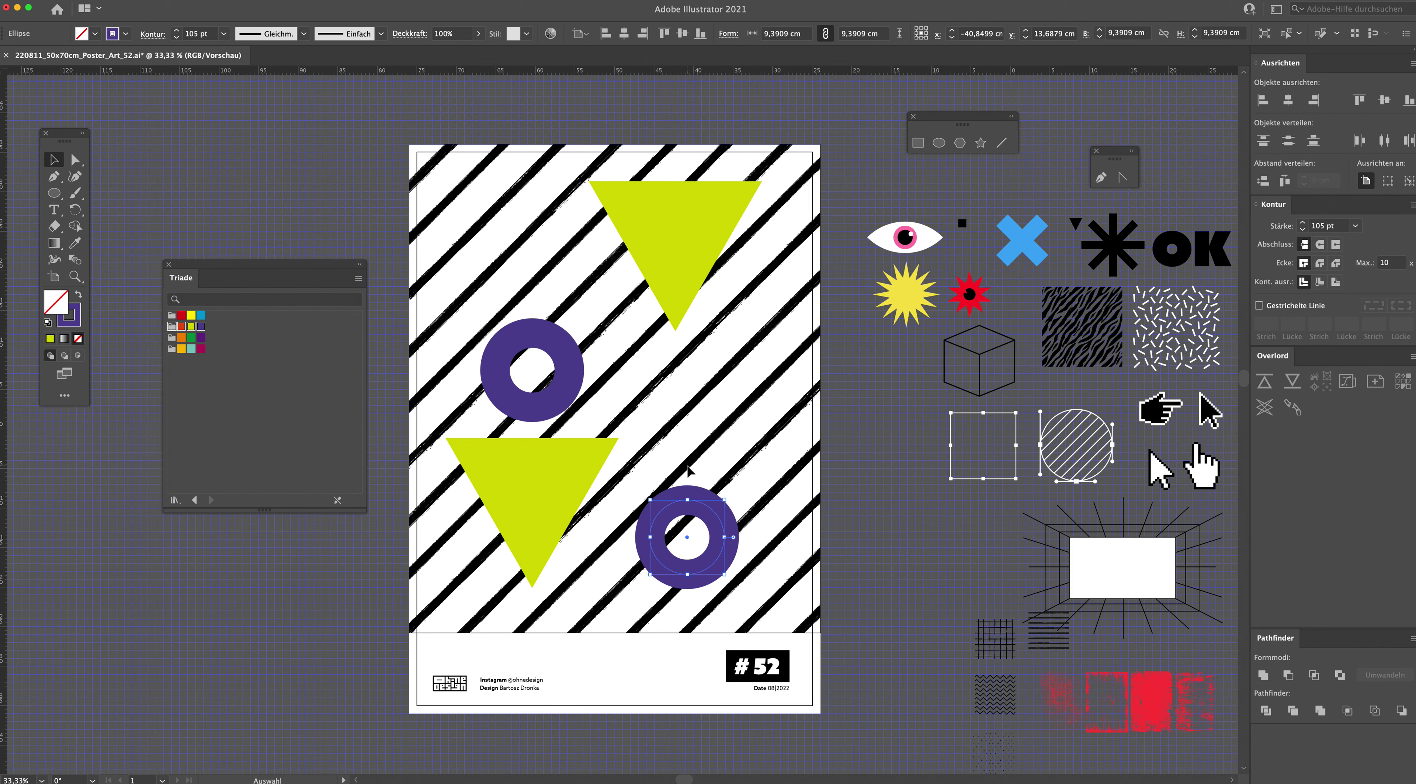
click(709, 448)
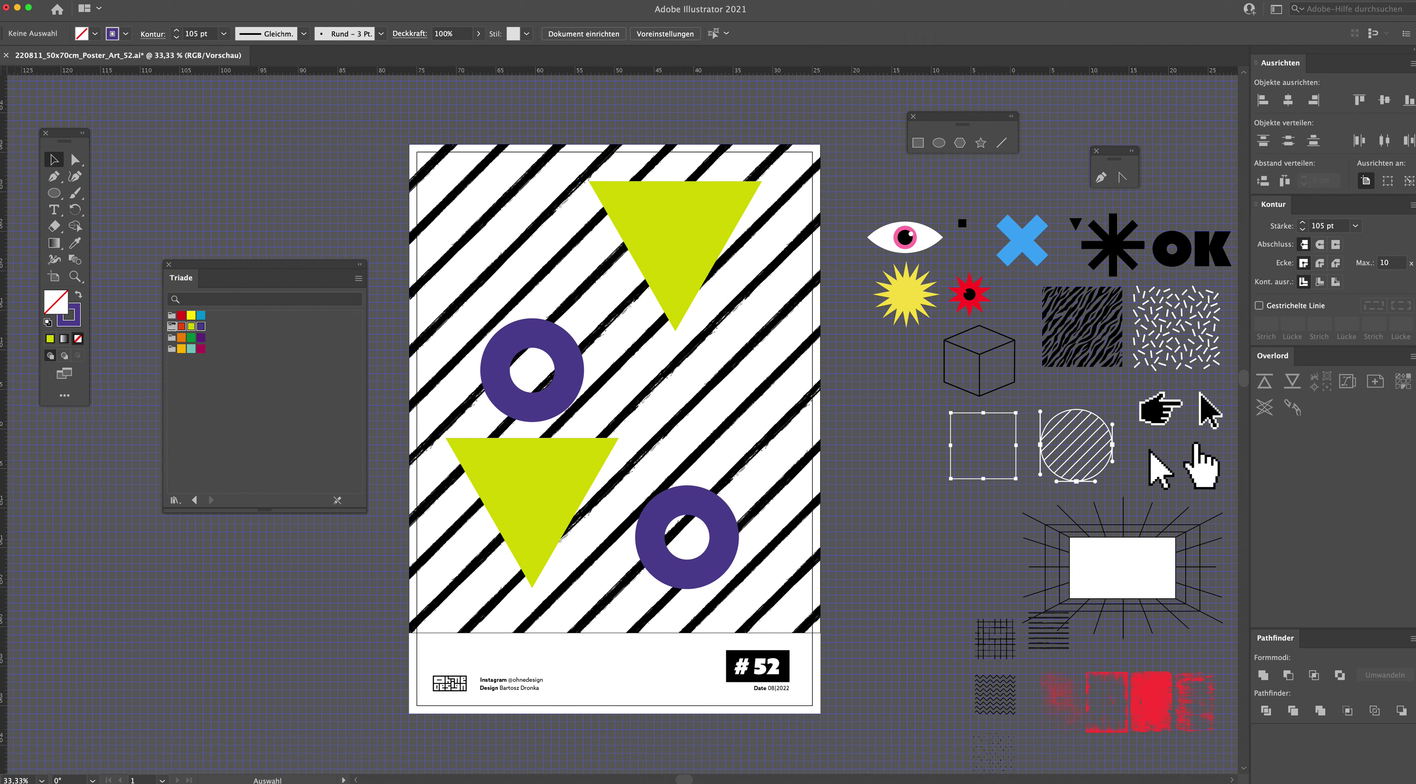
click(451, 194)
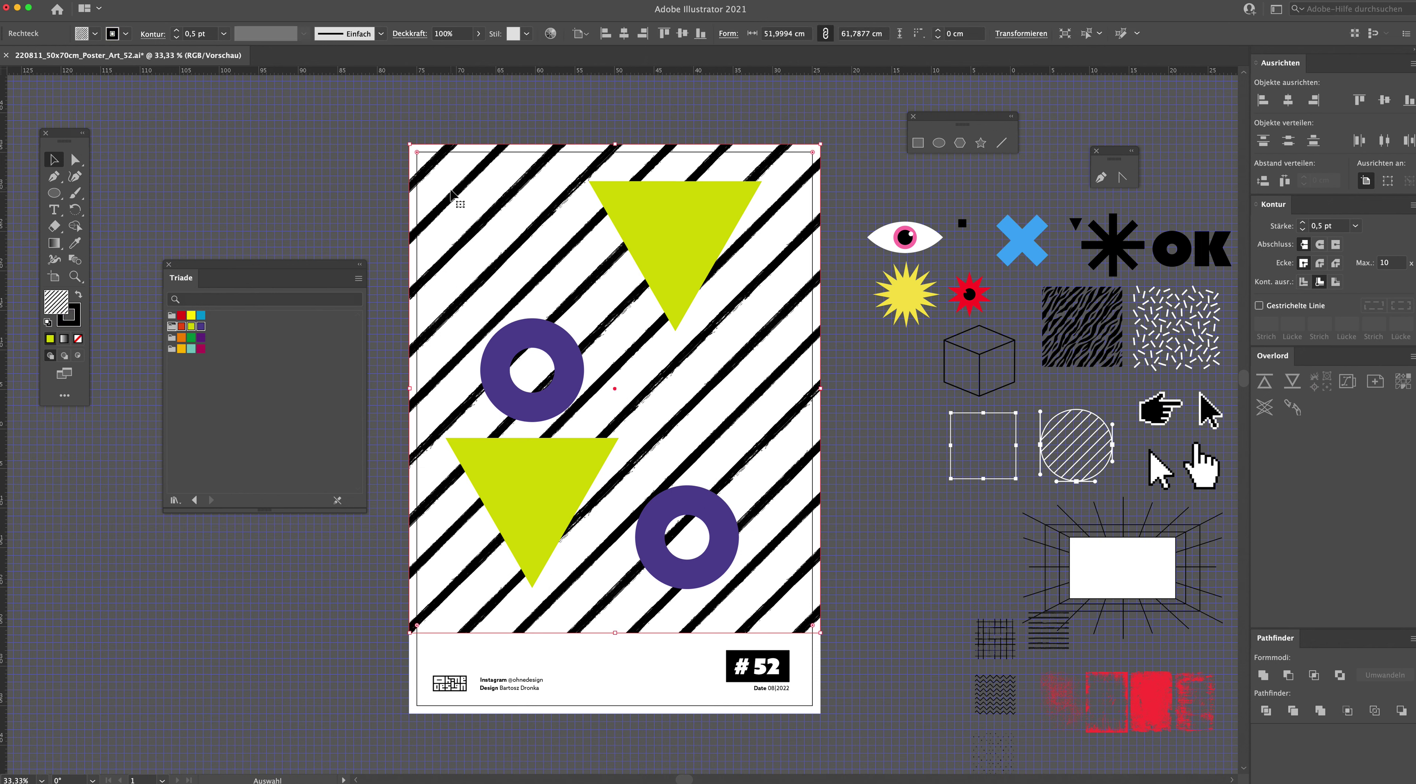
Step: Delete the striped background and move the upper ring down onto the lower triangle's top edge
key(Delete)
drag(545, 342, 531, 444)
click(628, 181)
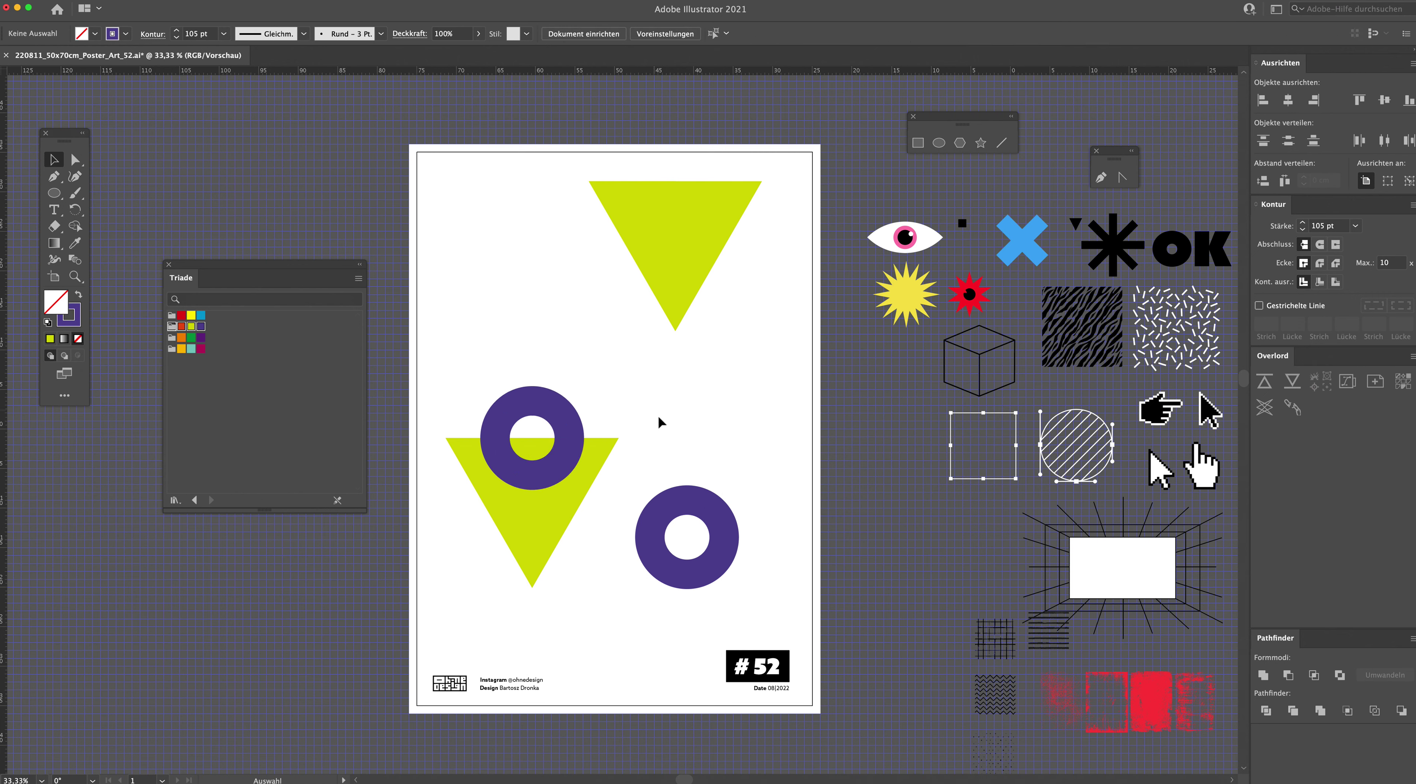
Step: Draw a straight line from the upper ring's centre to the lower ring's centre
drag(54, 177, 127, 194)
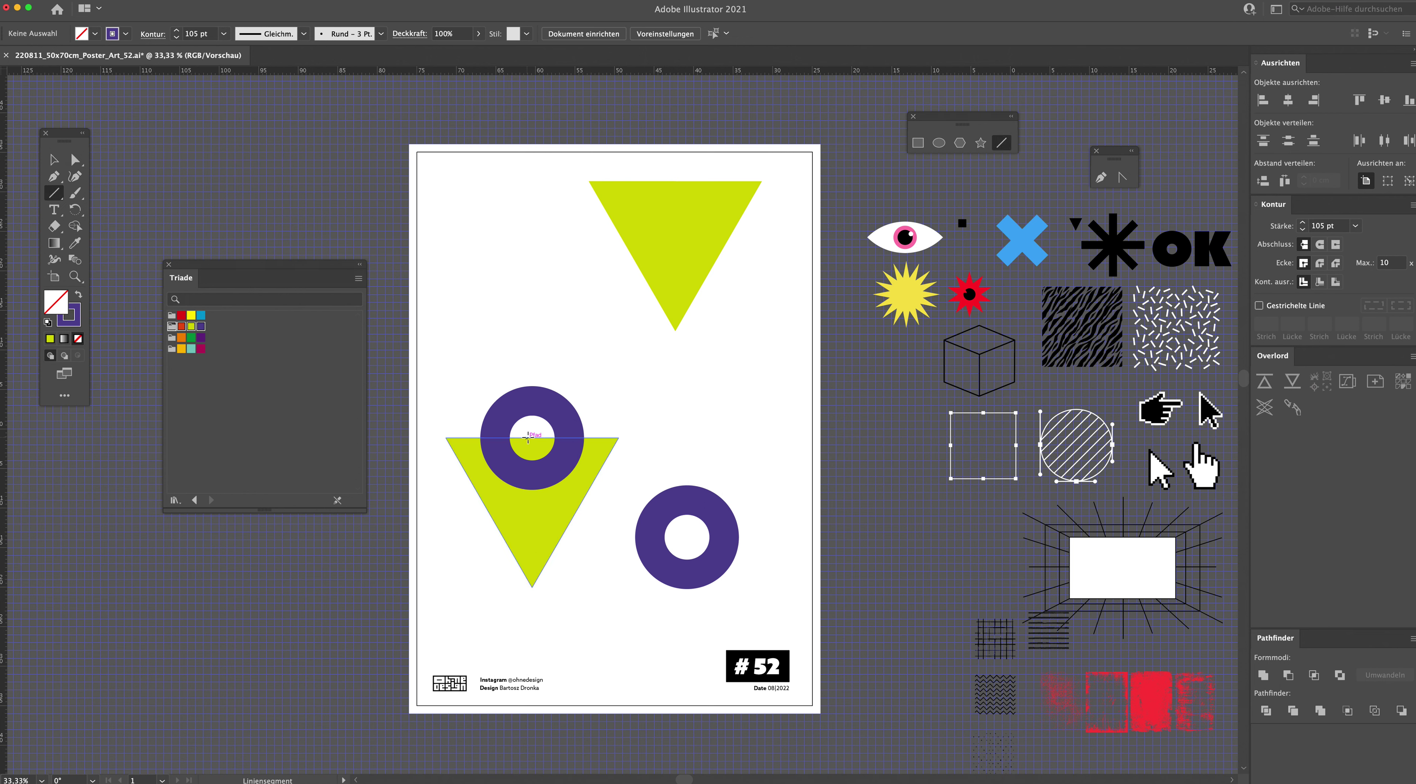
drag(527, 436, 680, 538)
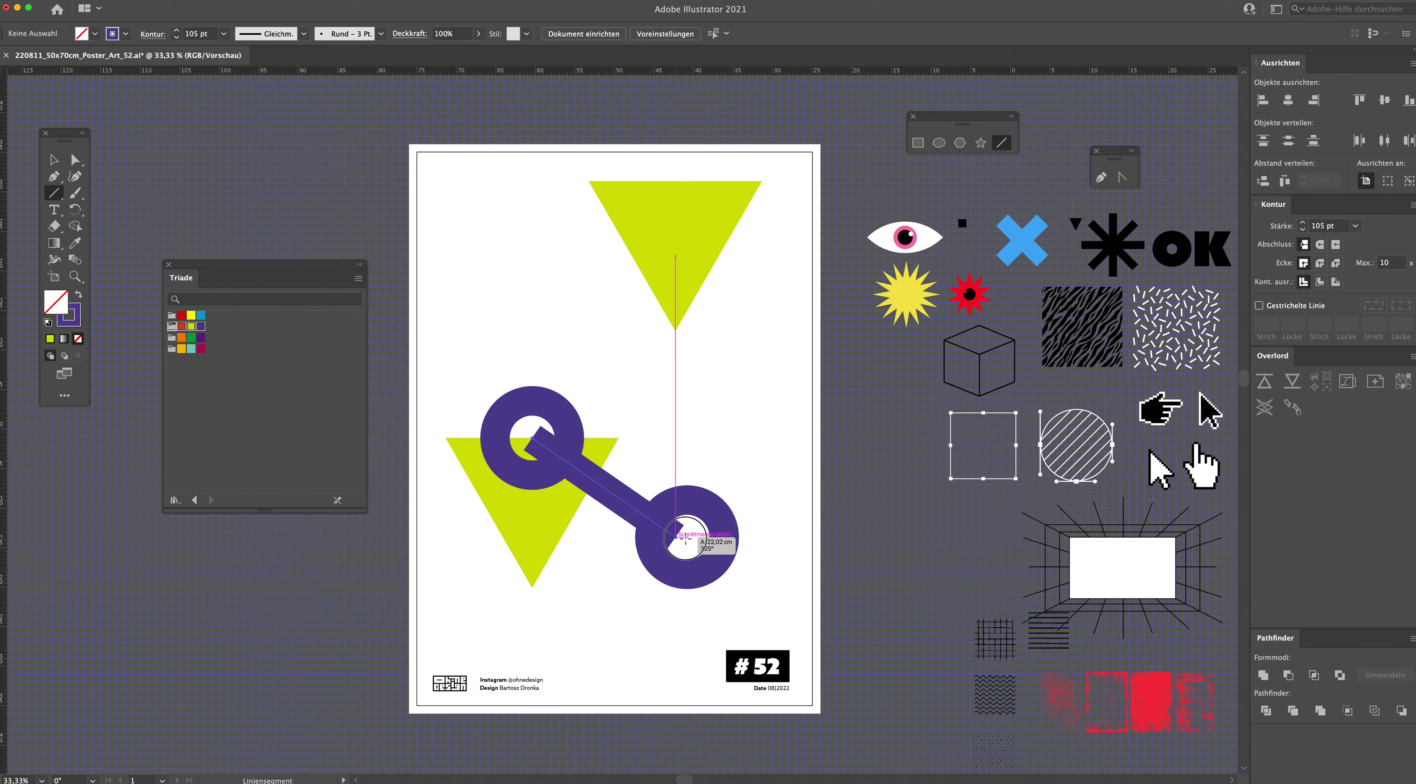
drag(680, 538, 687, 536)
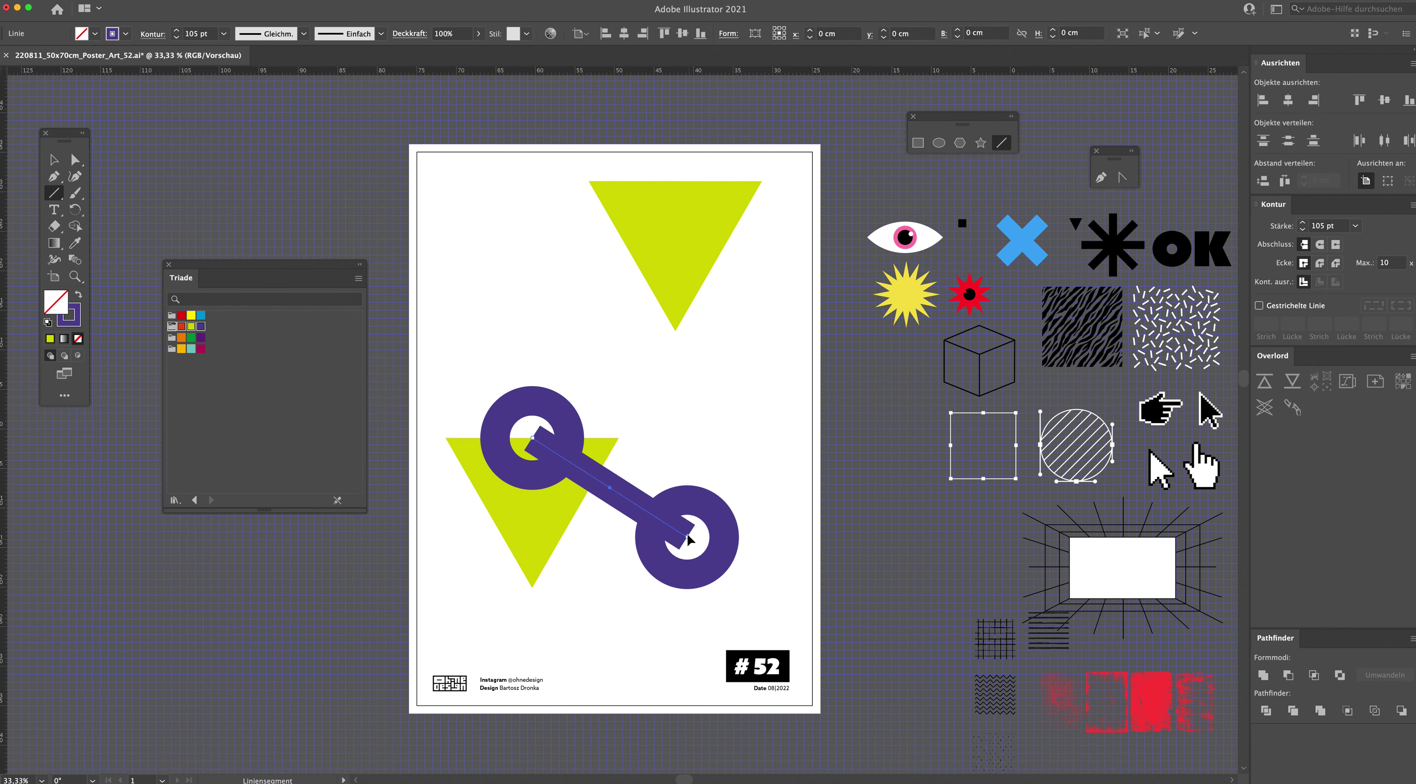
Step: Give the connecting line a black stroke at 40 pt weight
click(127, 34)
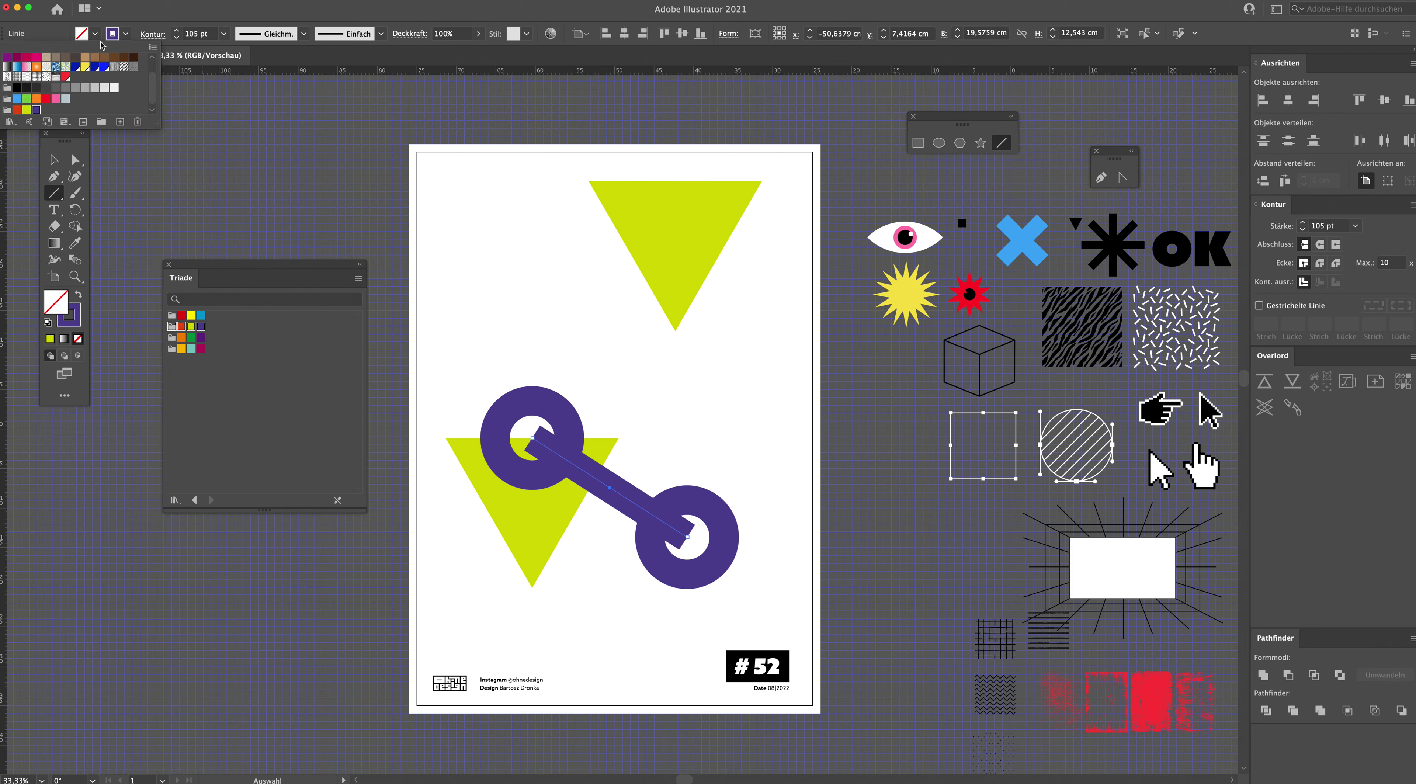
click(36, 58)
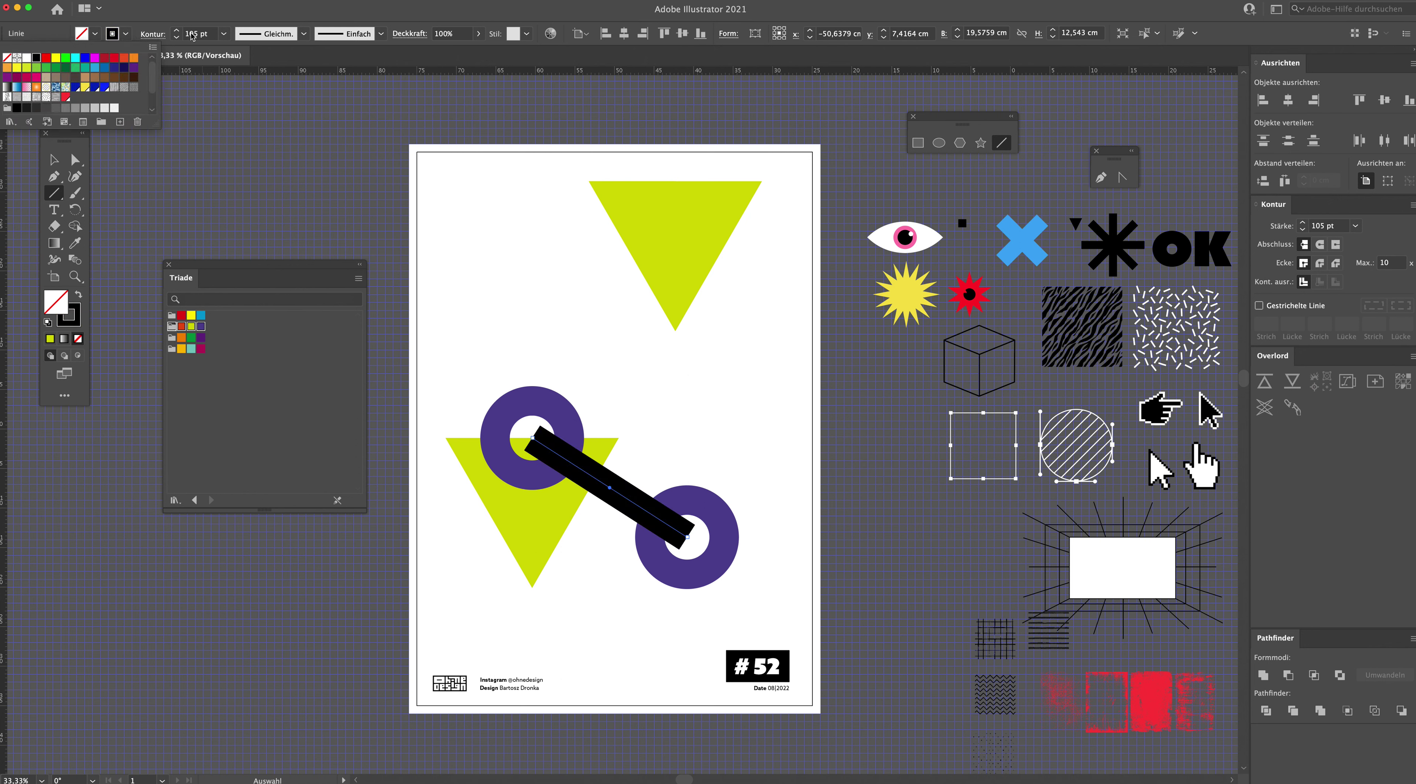
double_click(195, 34)
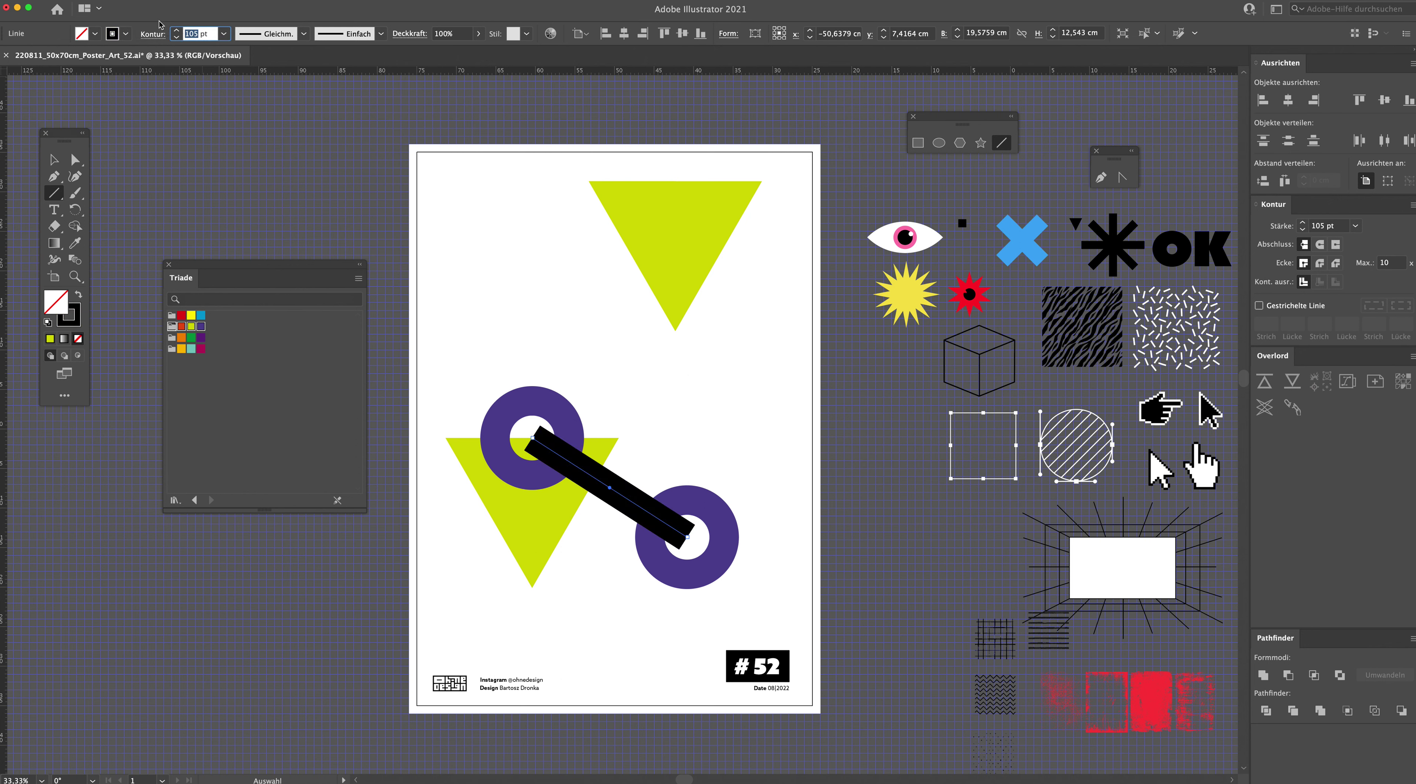
text(40)
key(Return)
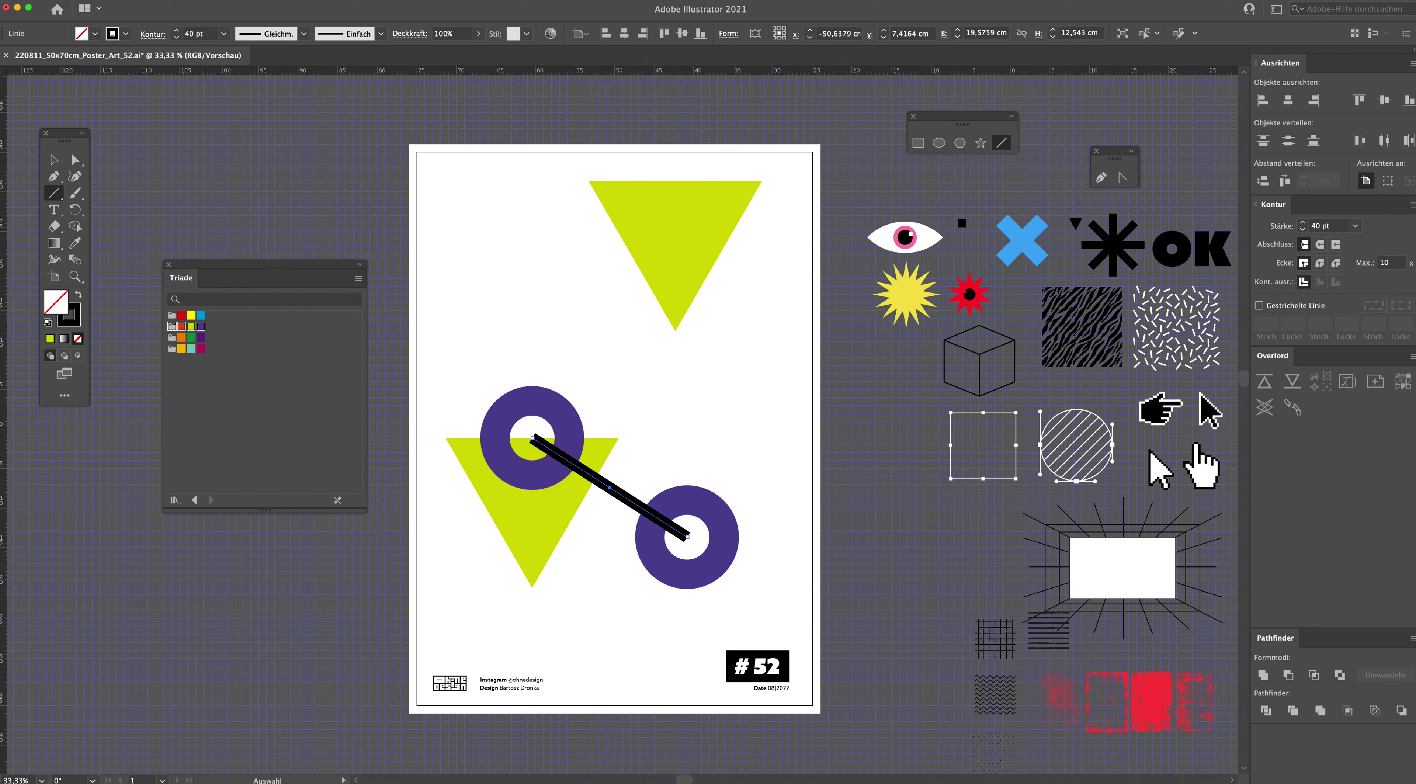
click(53, 159)
click(141, 156)
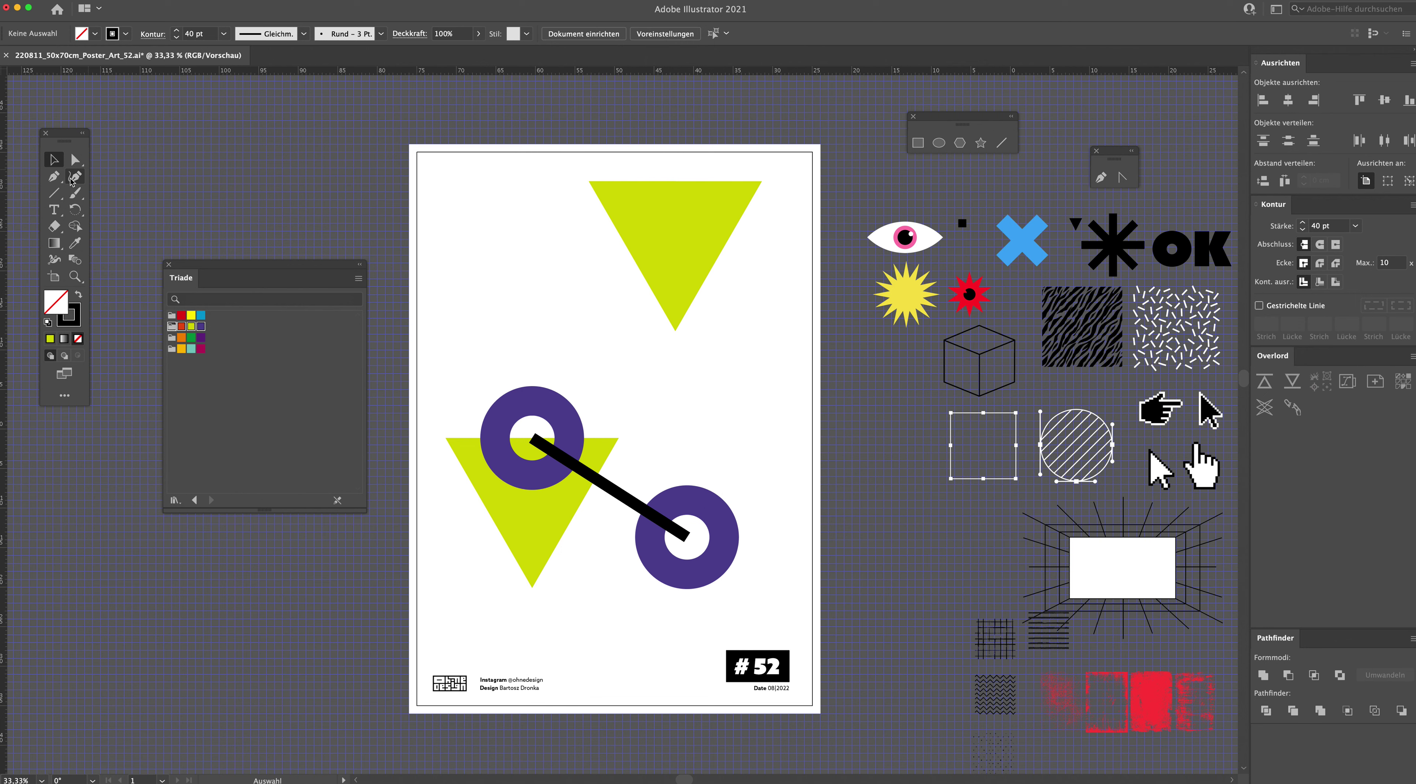
click(54, 193)
click(84, 192)
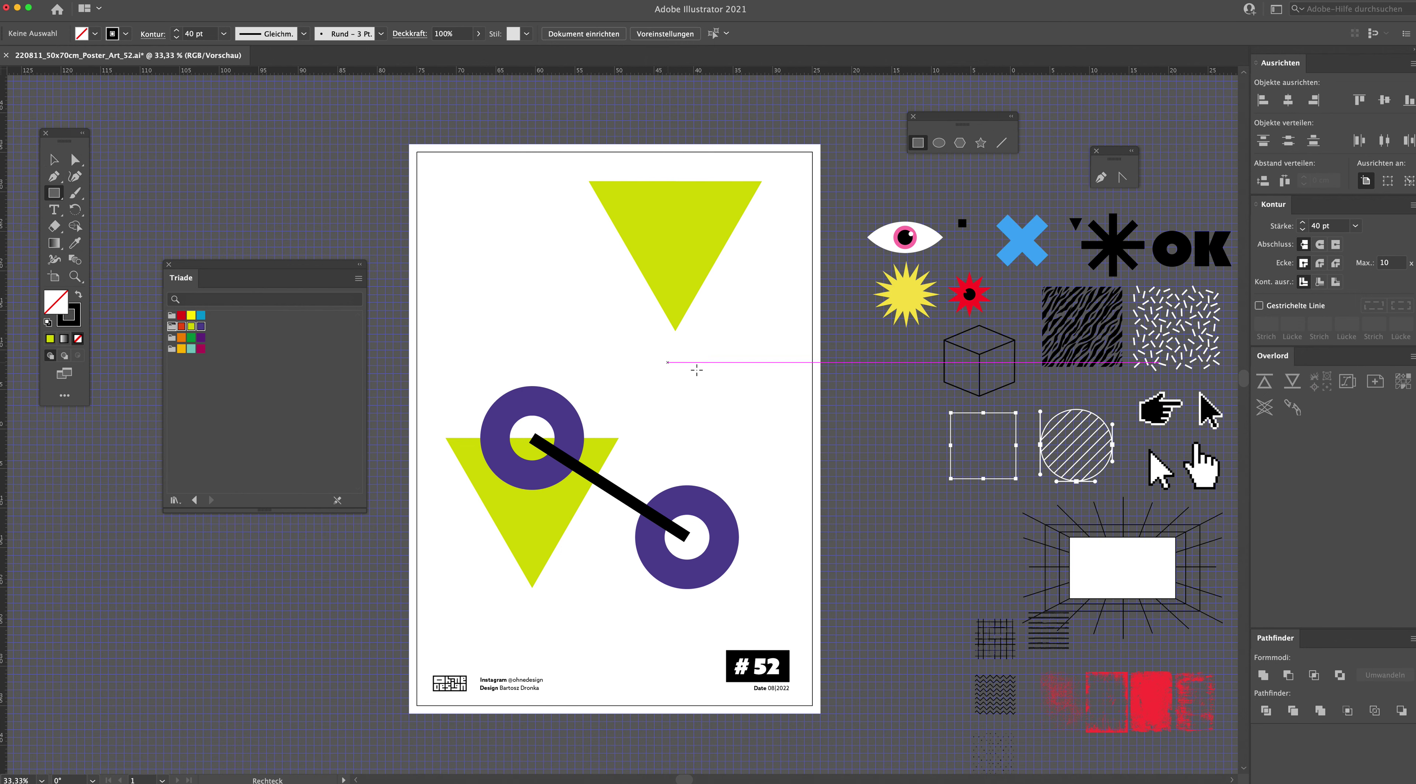
Step: Draw an orange-red square right of the rings with a 0 pt stroke
mouse_move(647, 400)
mouse_down()
mouse_move(739, 453)
mouse_move(720, 412)
mouse_up()
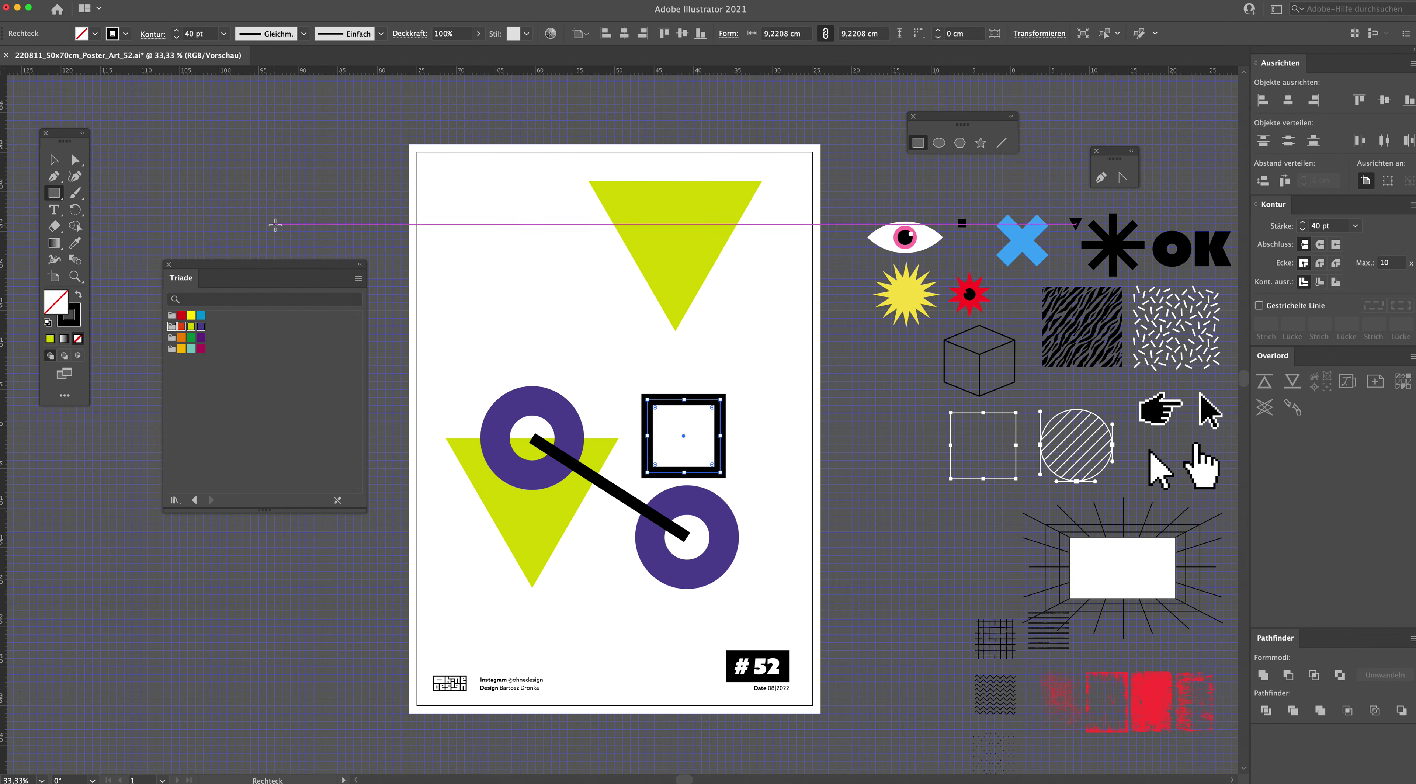
click(95, 34)
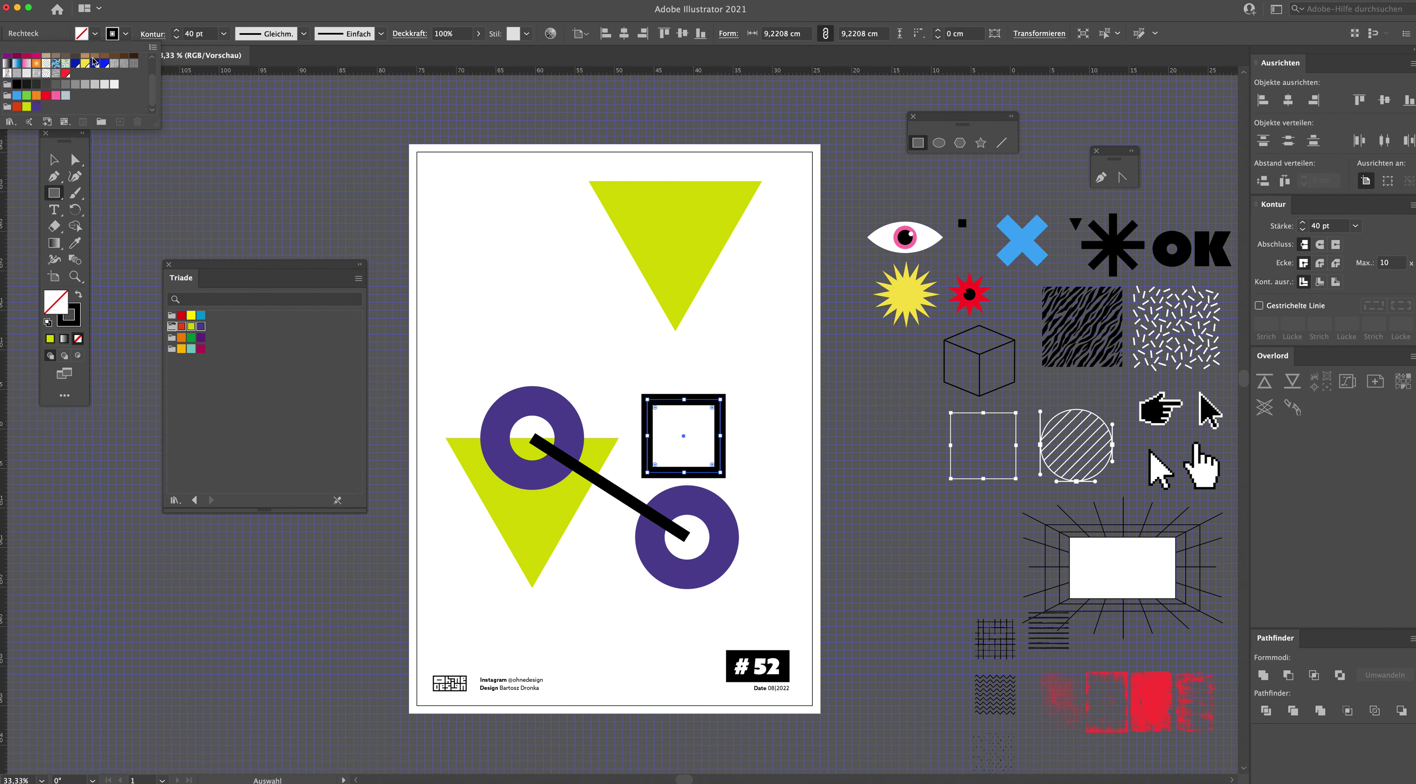
click(18, 106)
click(208, 43)
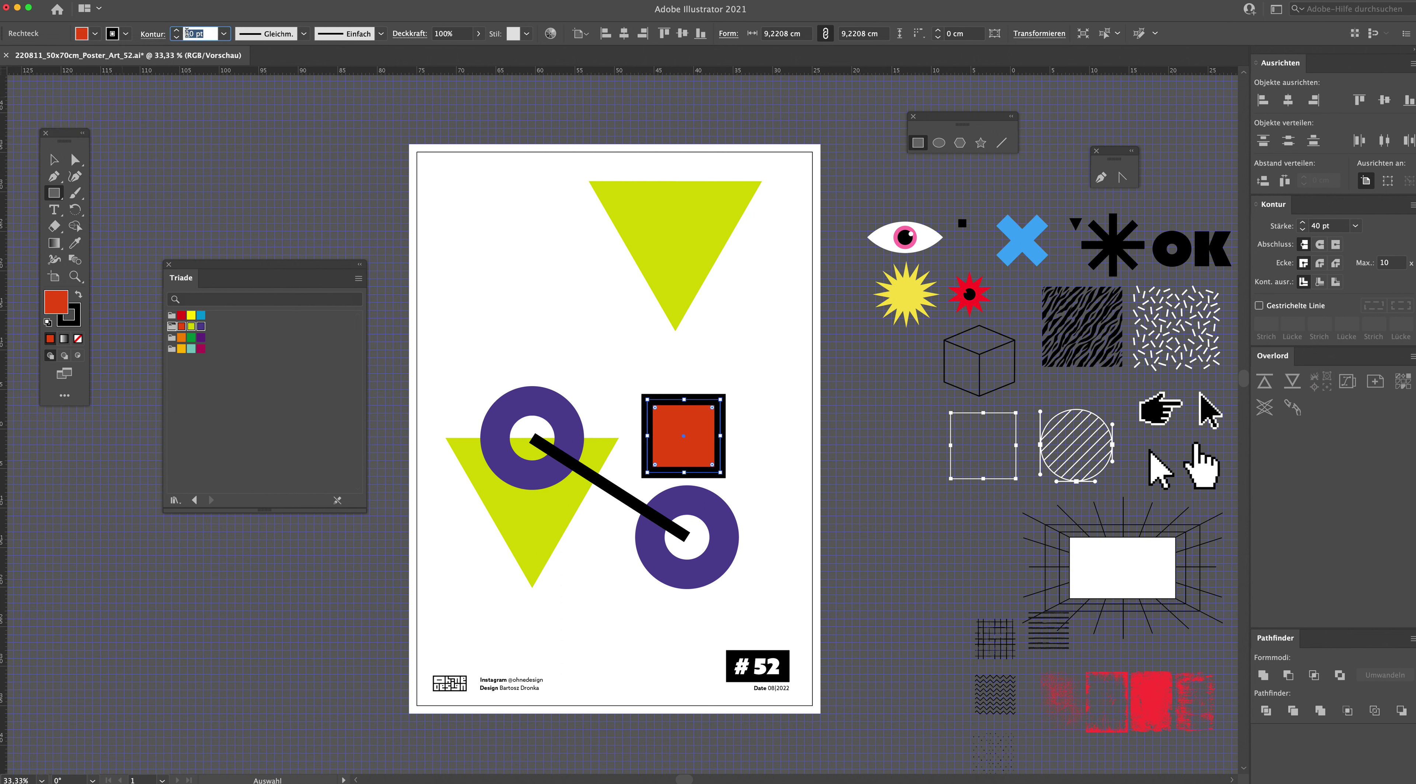
text(0)
key(Return)
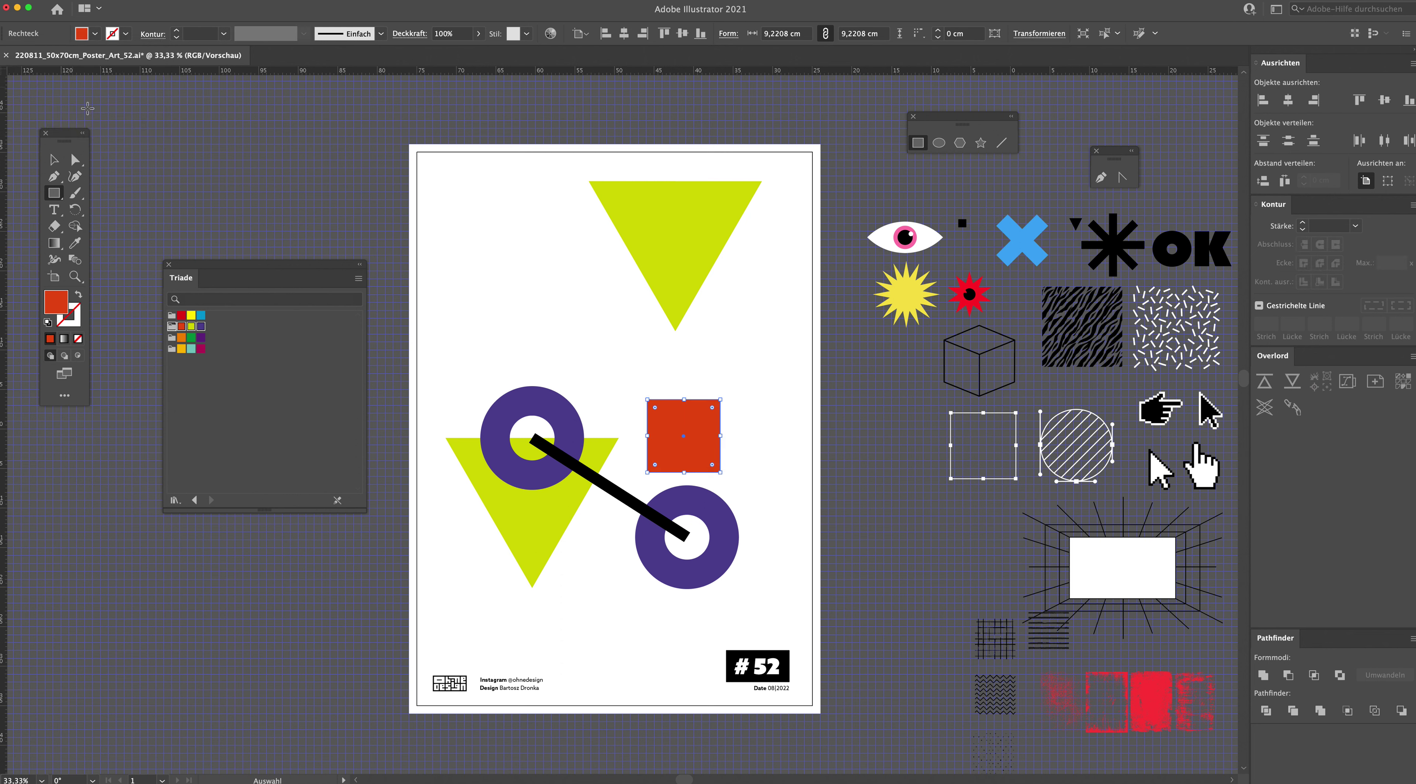
Step: Colour both triangles with the starburst's yellow using the Eyedropper
click(53, 160)
click(525, 544)
shift+click(639, 212)
key(i)
click(915, 287)
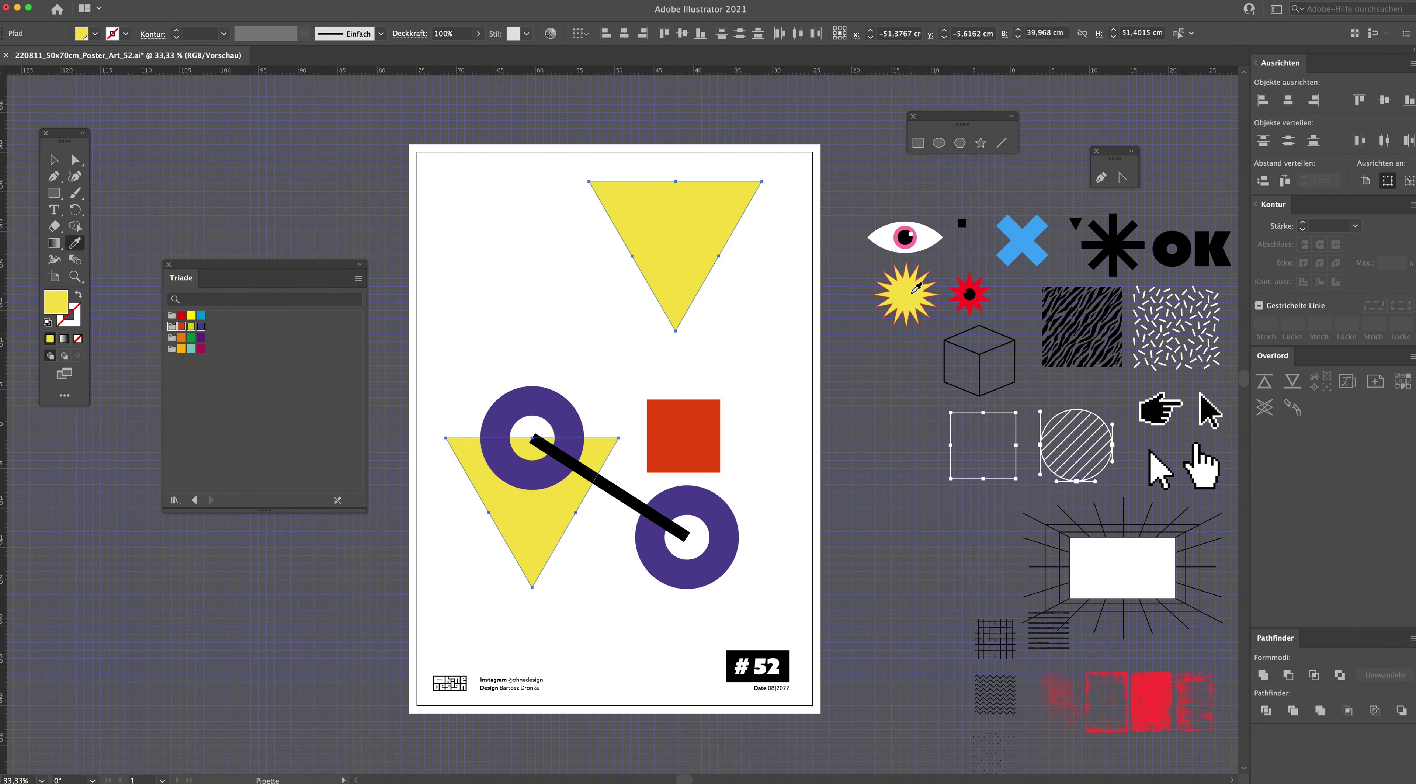
Step: Fill both triangles with light lavender from the swatches, then select the red square
key(v)
key(i)
click(201, 328)
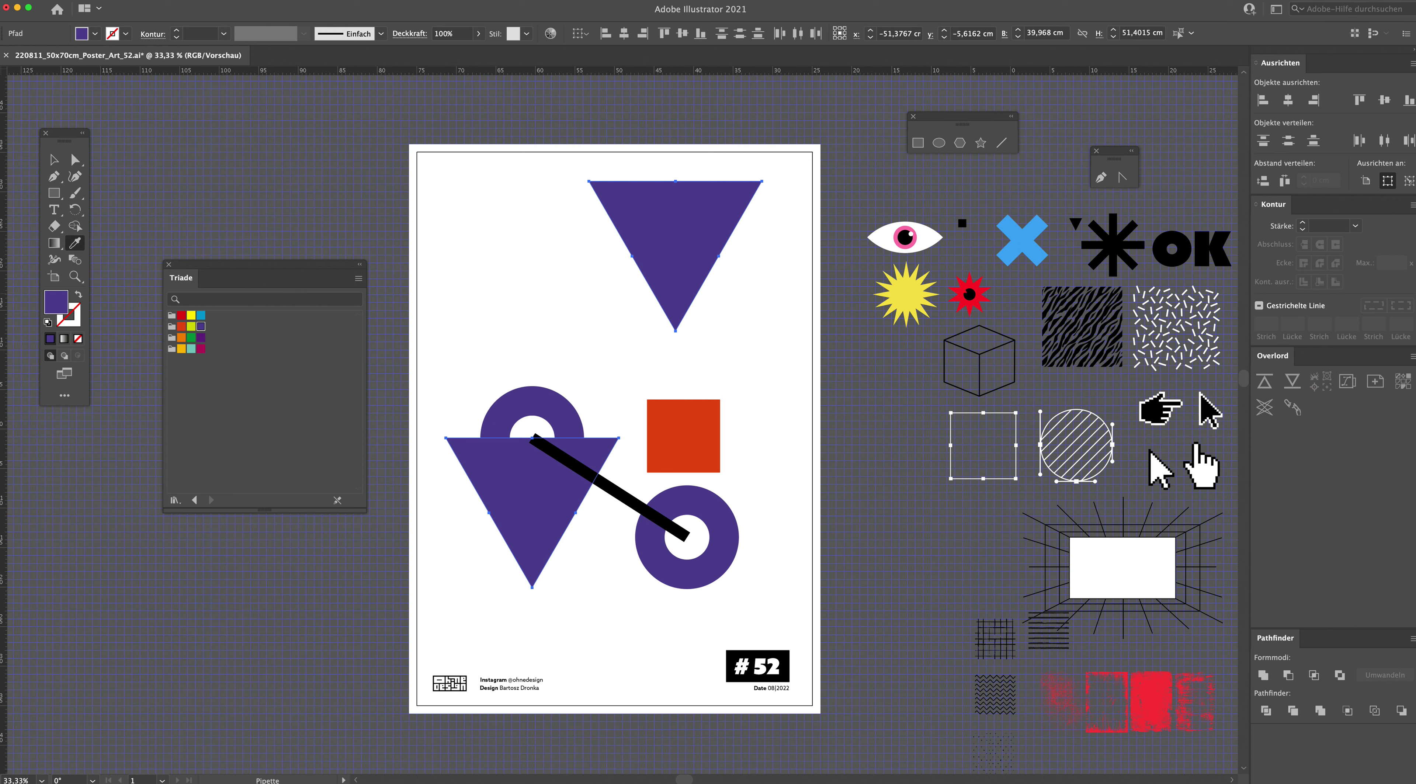
click(54, 160)
click(556, 276)
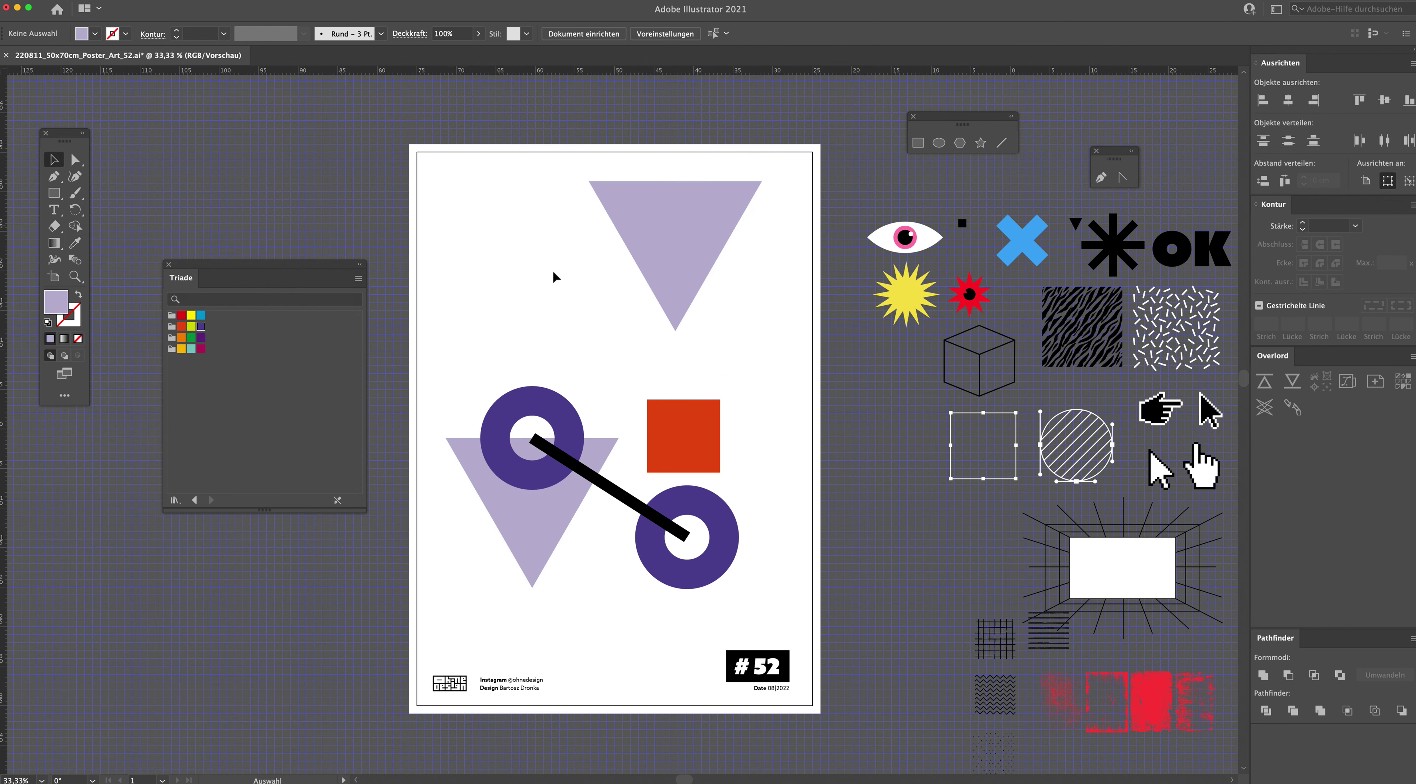
click(692, 436)
Step: Shrink the red square to about 5.85 cm and colour a duplicate dark purple
mouse_move(720, 471)
mouse_down()
mouse_move(694, 445)
mouse_move(701, 424)
mouse_up()
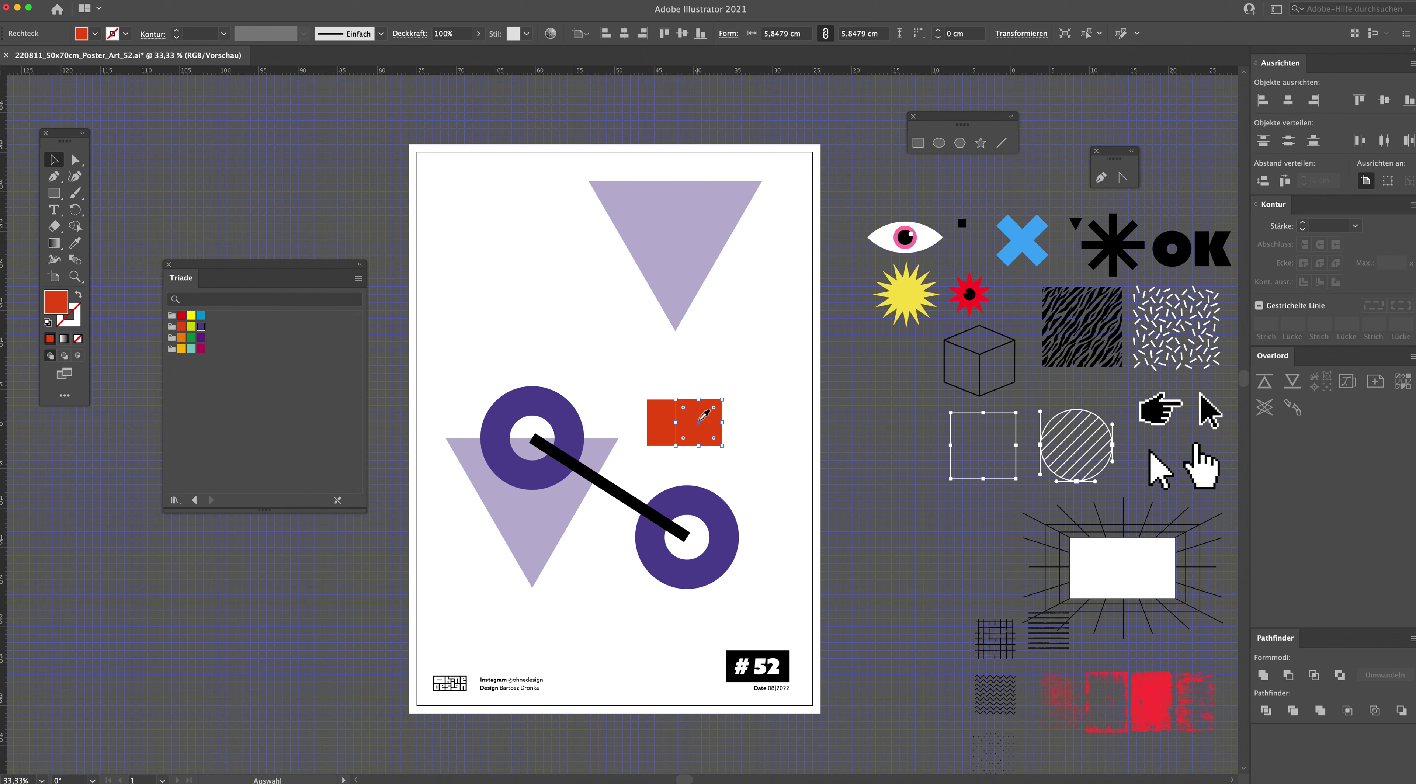
key(i)
click(695, 251)
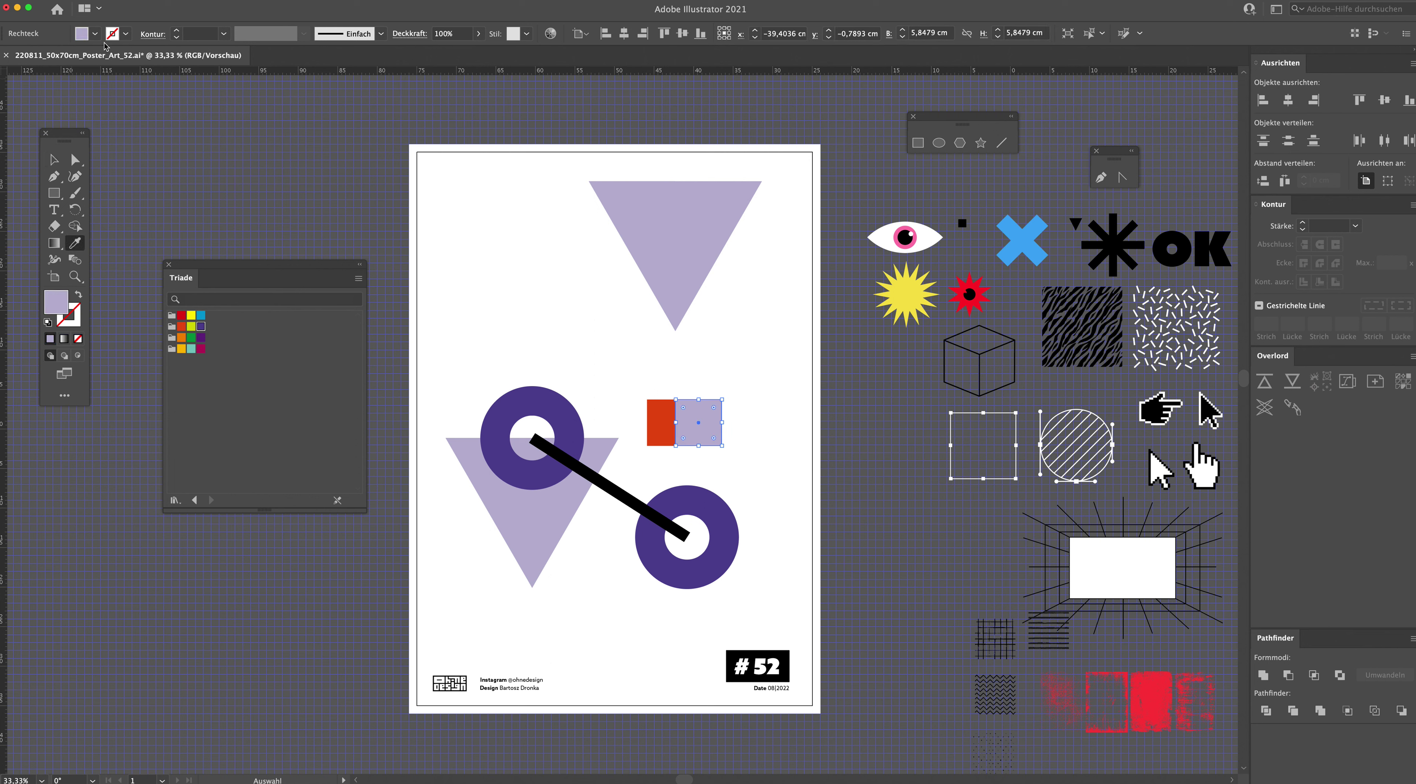
click(201, 326)
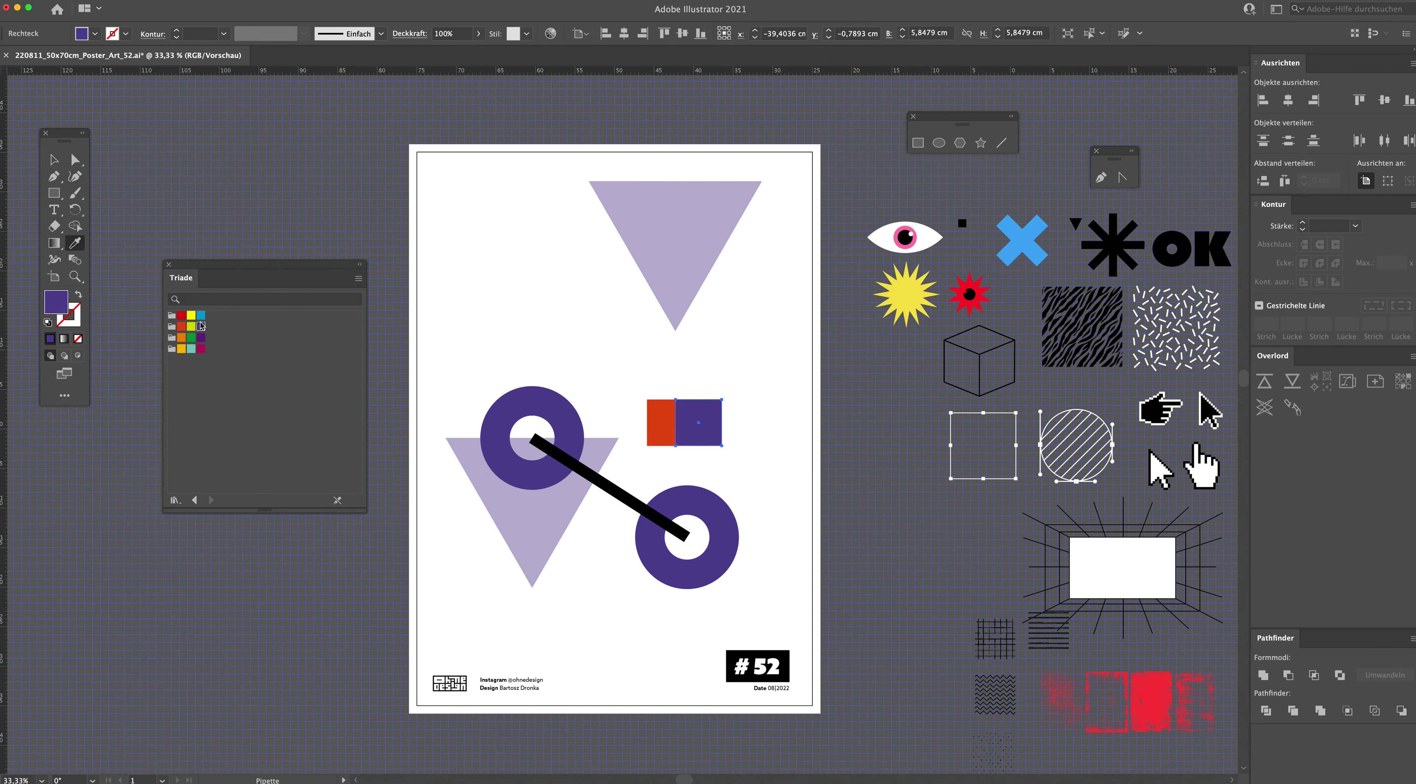
click(54, 159)
click(659, 337)
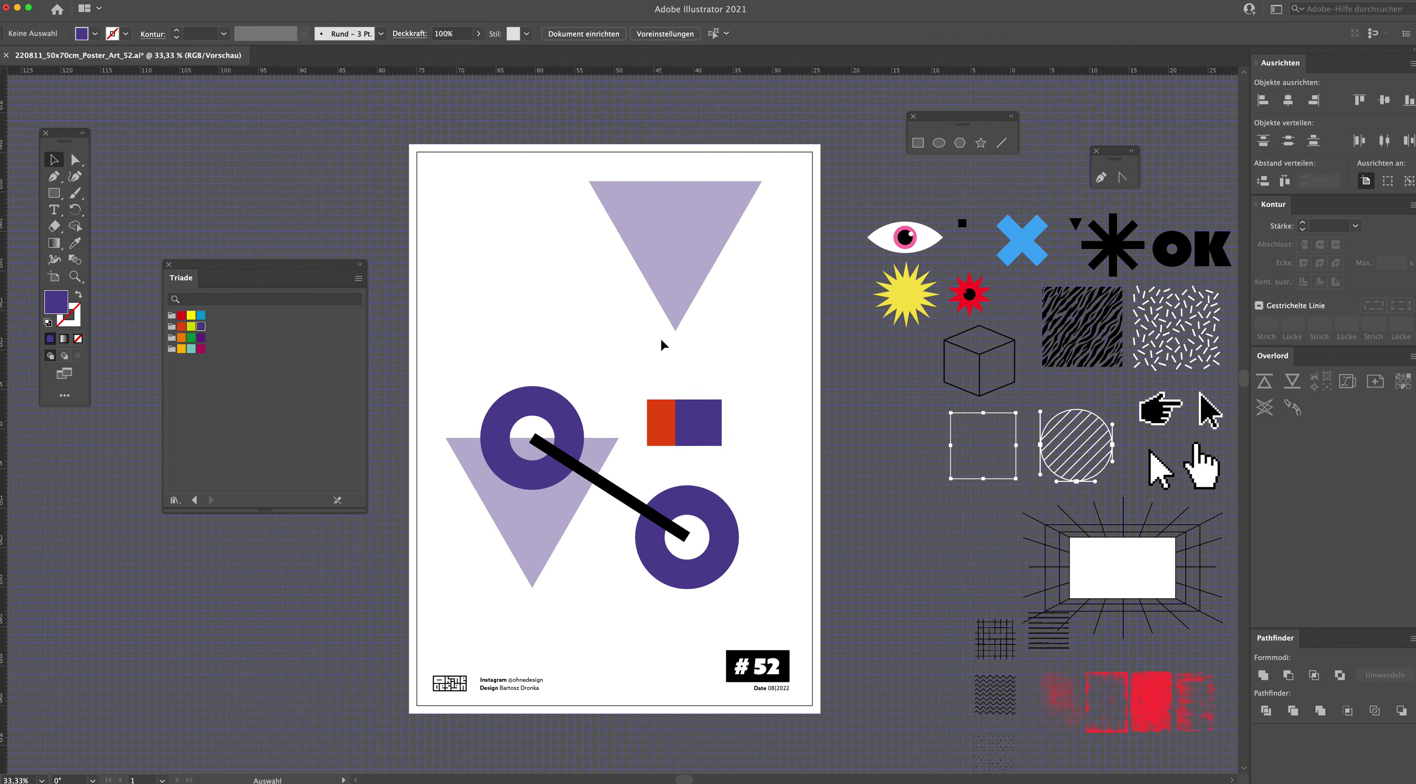
Step: Copy the purple square to its right and give the copy the triangle's lavender
click(703, 434)
drag(702, 433, 730, 423)
key(i)
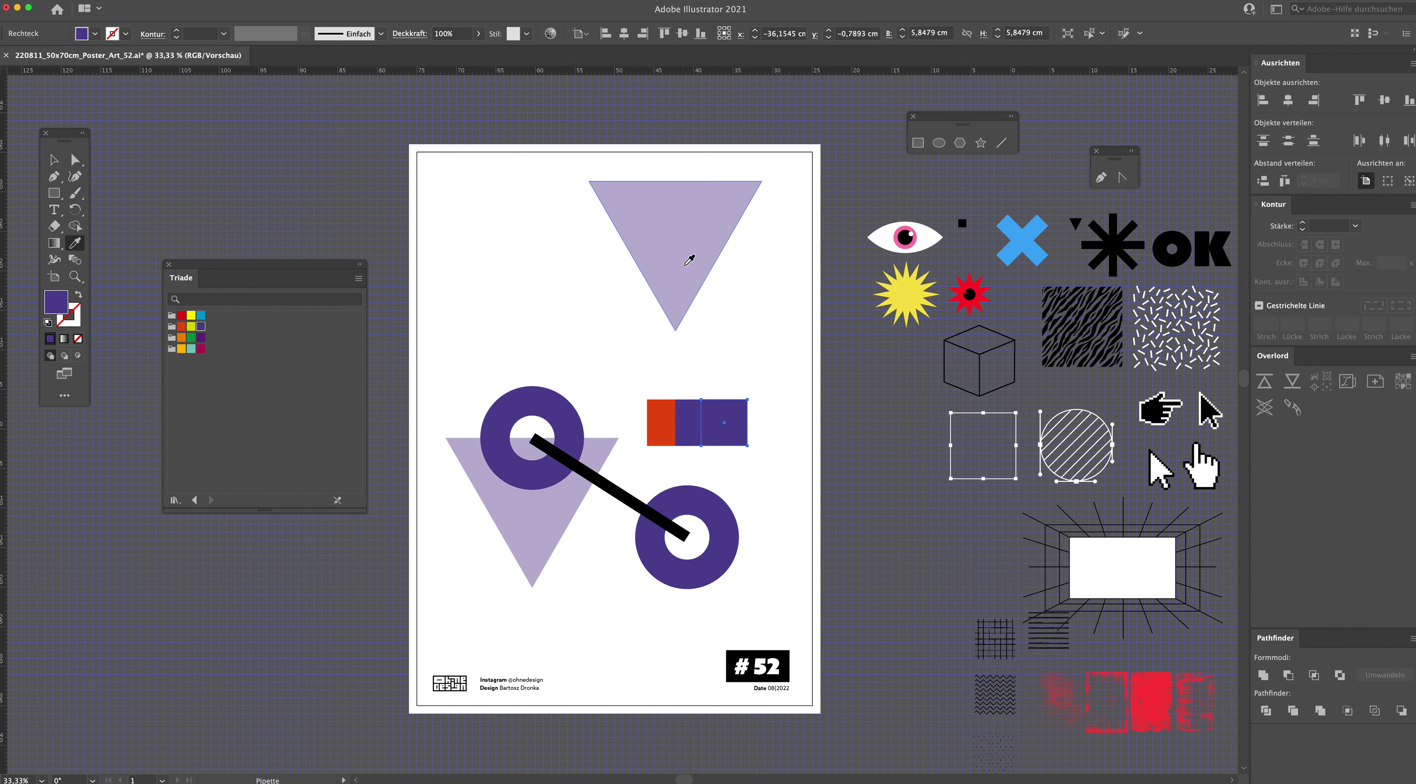
click(688, 259)
Step: Move the row of colour blocks to the top-left corner and resize the purple block
click(53, 158)
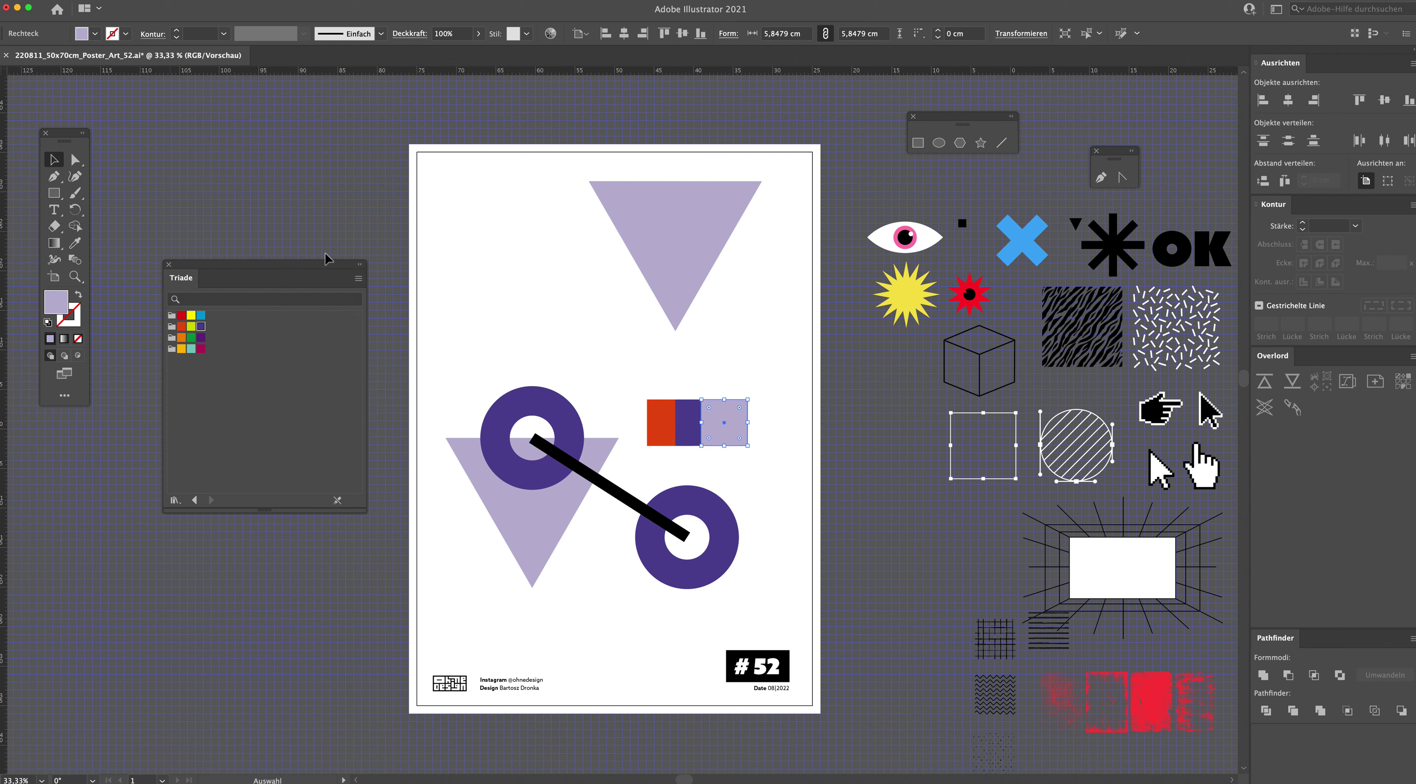
click(657, 417)
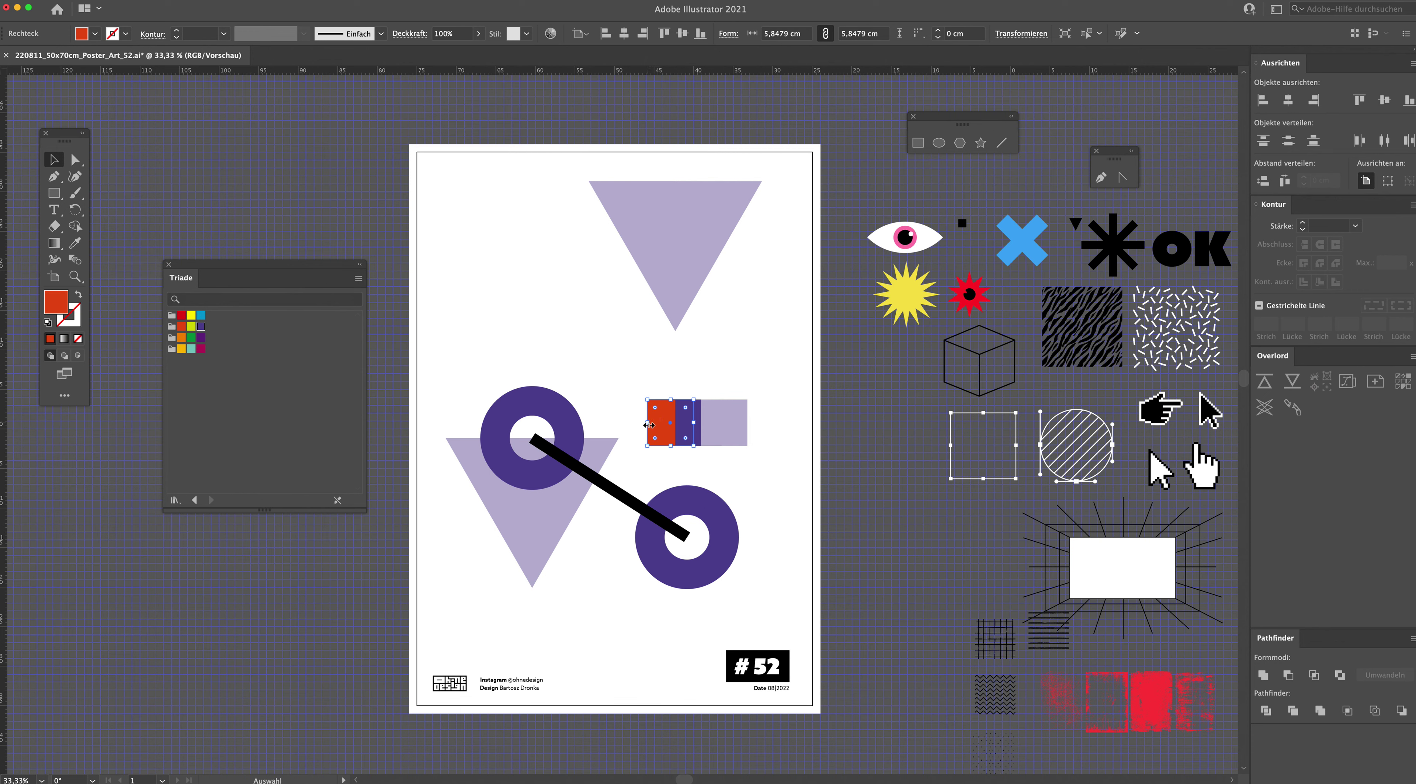
mouse_move(672, 423)
mouse_down()
mouse_move(478, 208)
mouse_move(438, 206)
mouse_up()
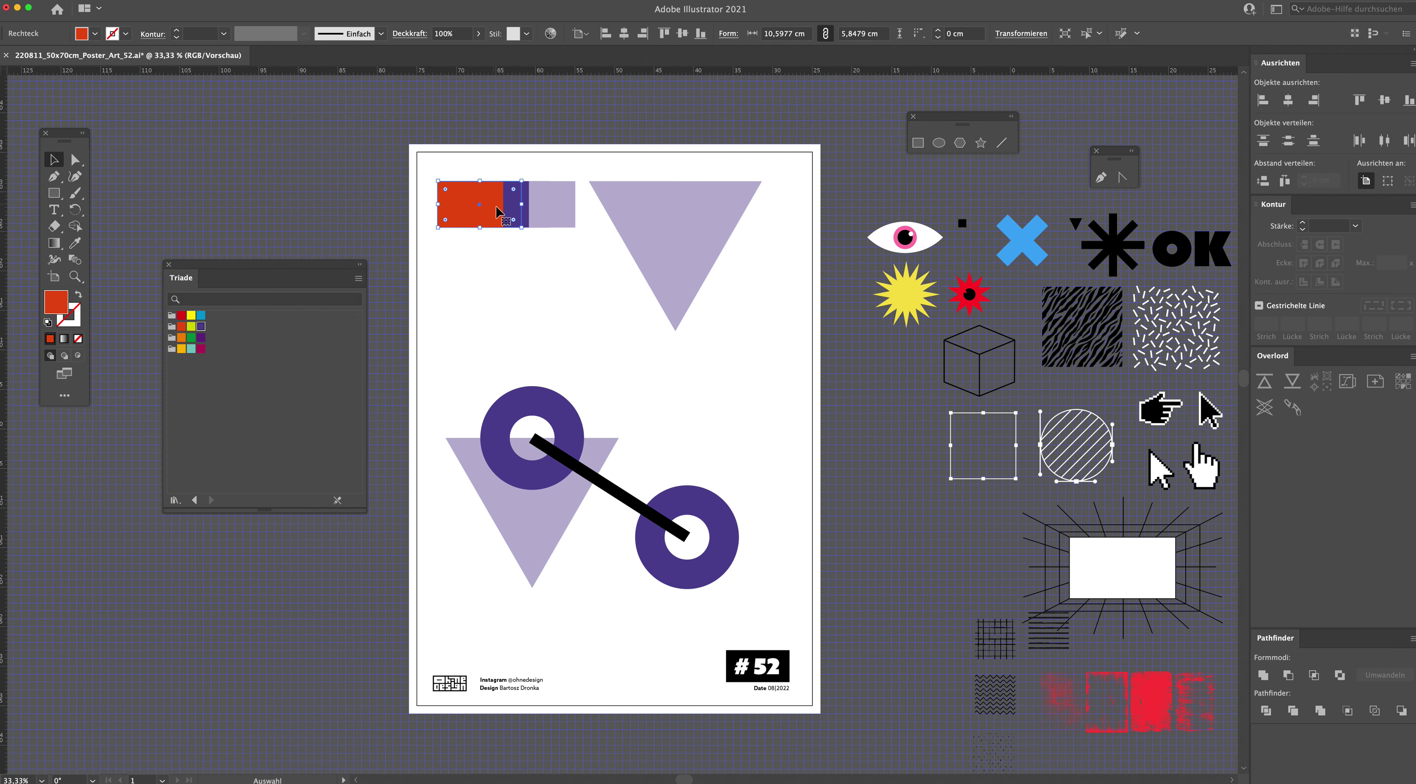
click(514, 212)
drag(505, 209, 488, 207)
click(655, 211)
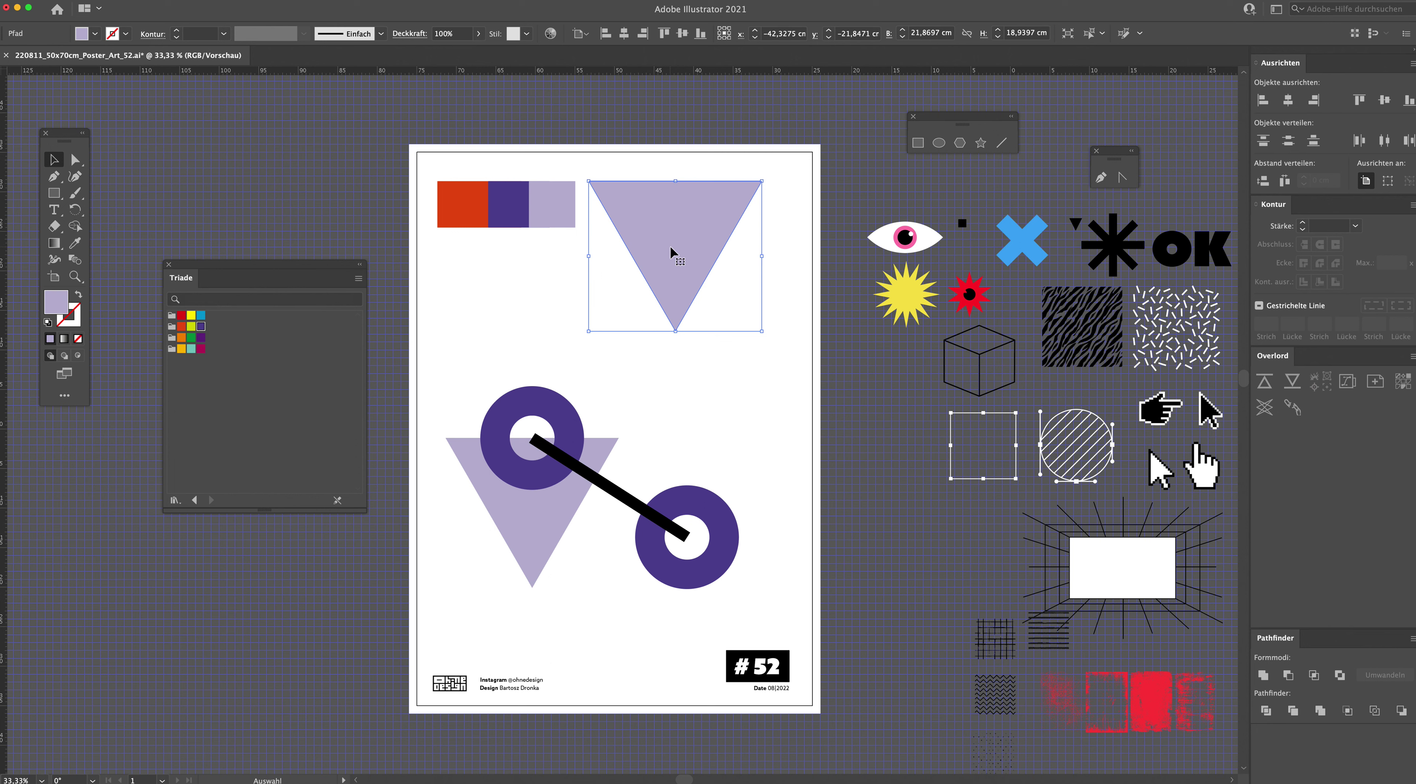
click(54, 193)
Step: Draw a tall rectangle over the top triangle and trim it away with Shape Builder, splitting the triangle
drag(771, 152, 676, 360)
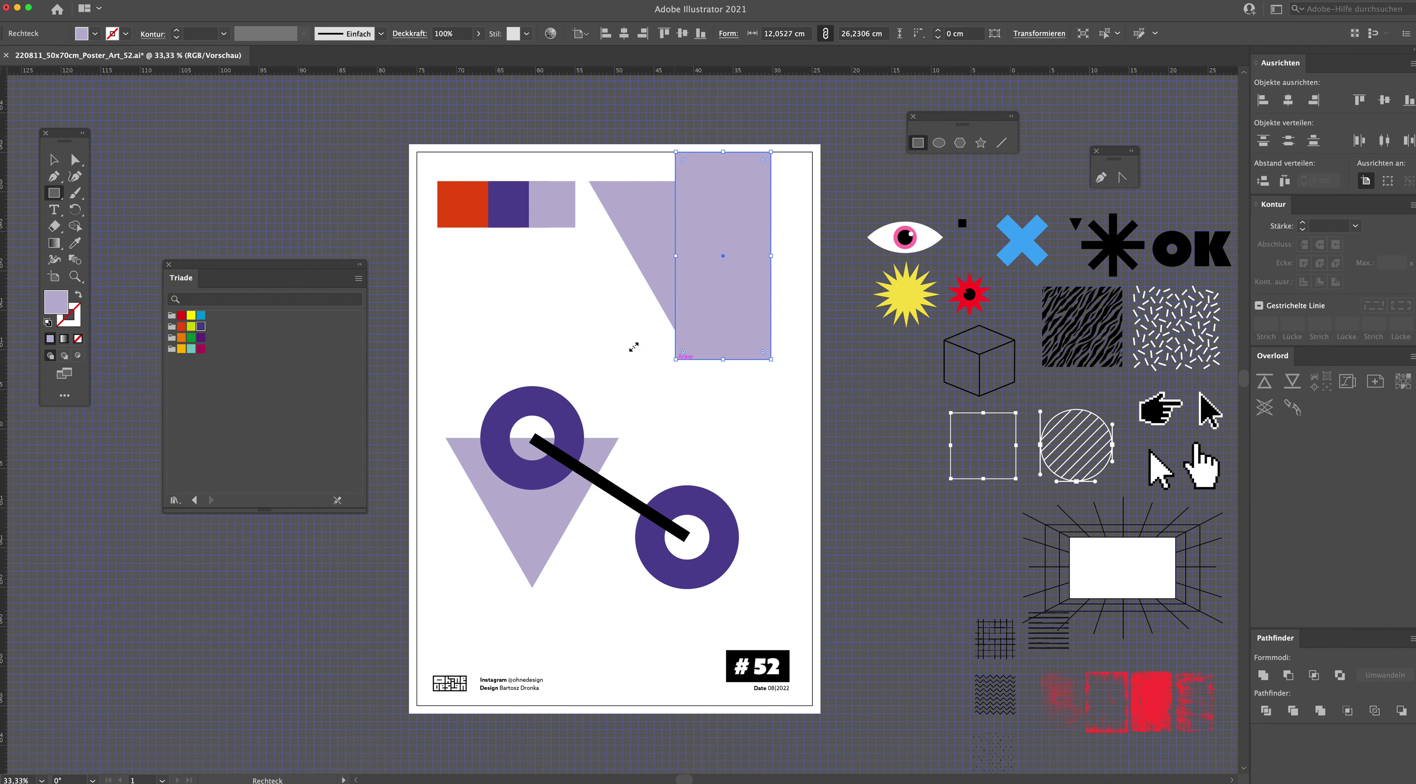
click(51, 161)
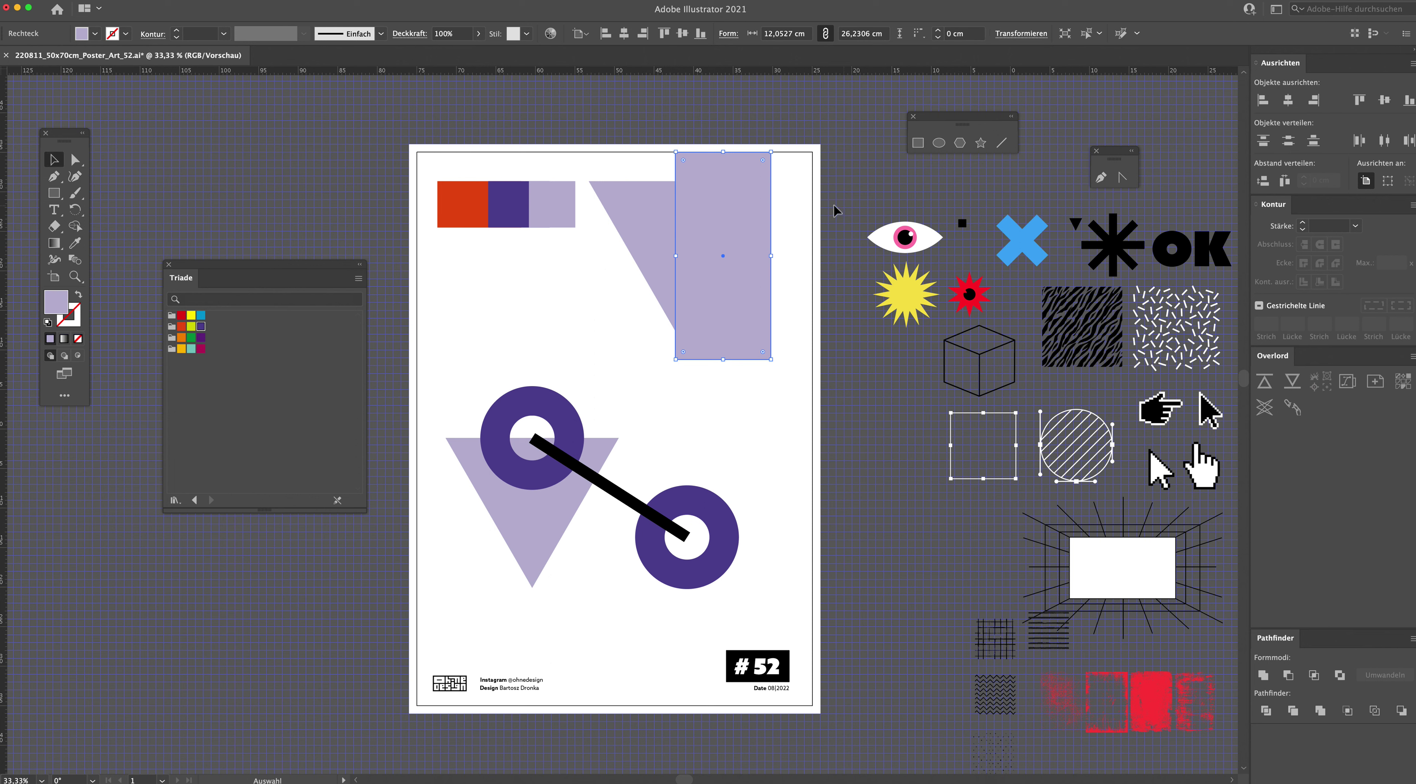
shift+click(650, 213)
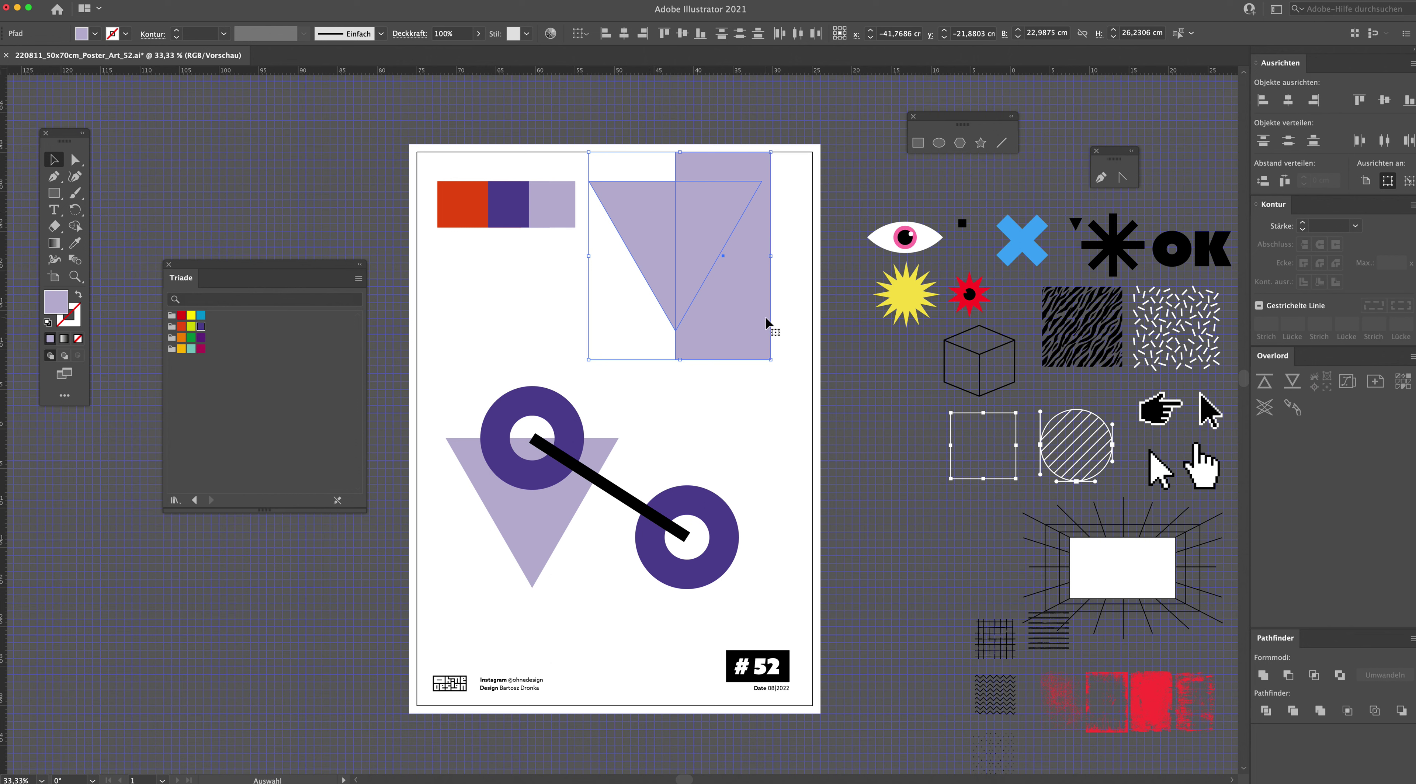
key(shift+m)
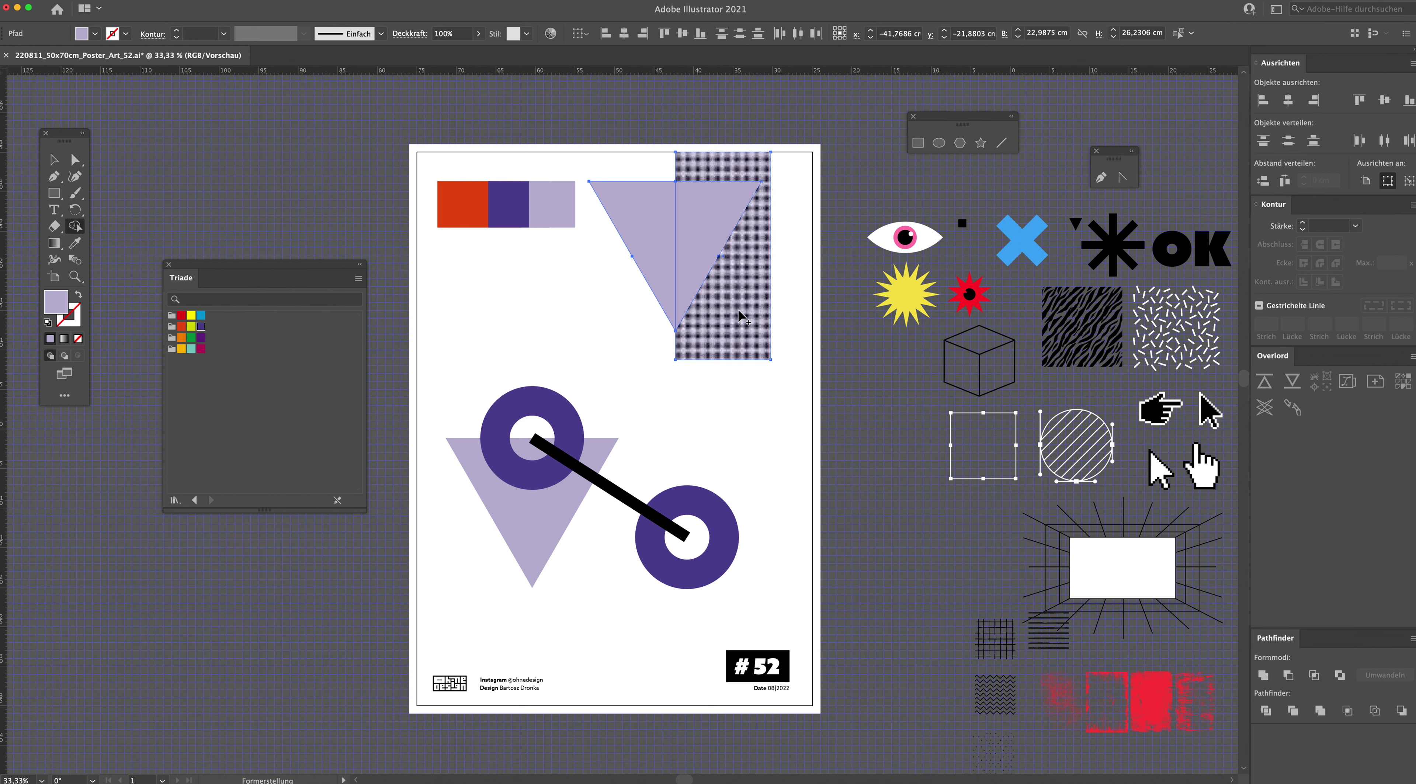
click(701, 246)
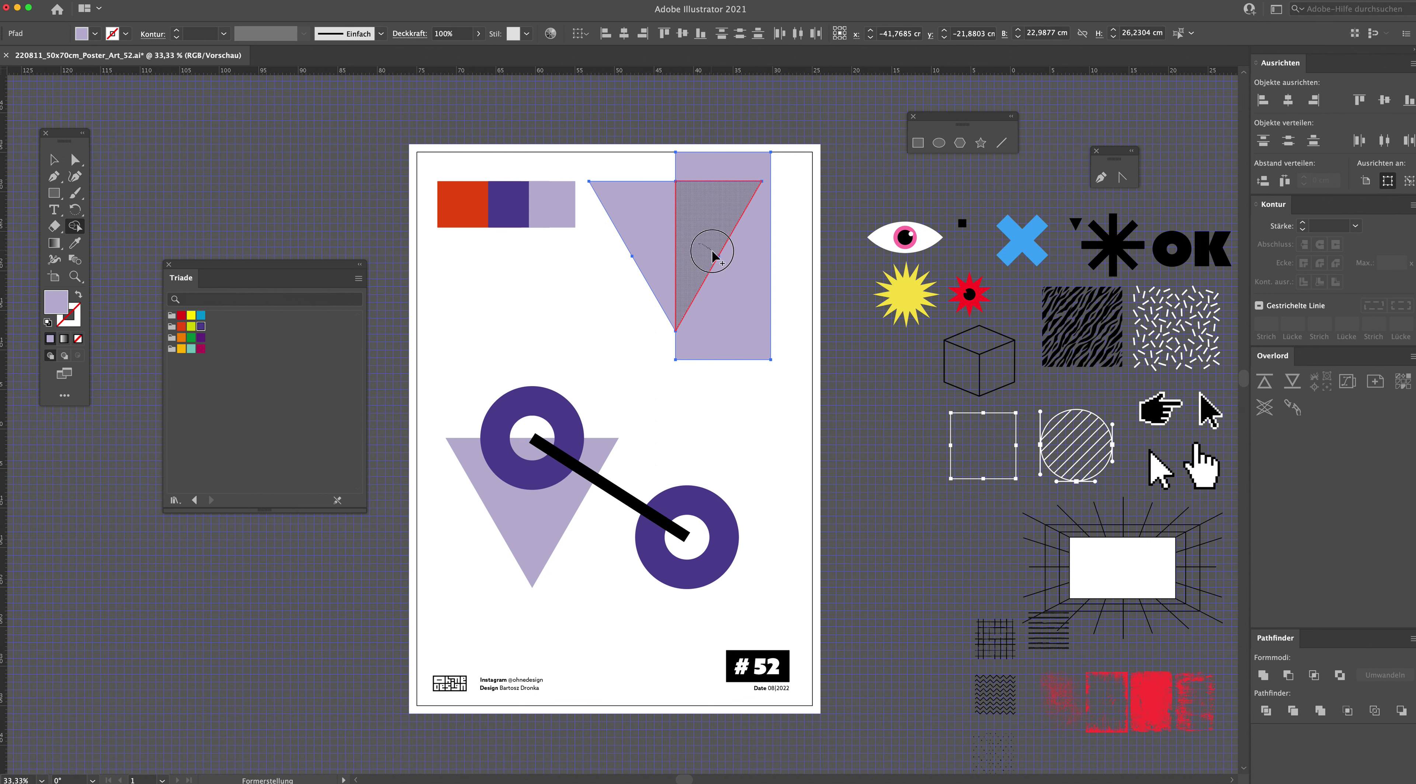
alt+click(731, 167)
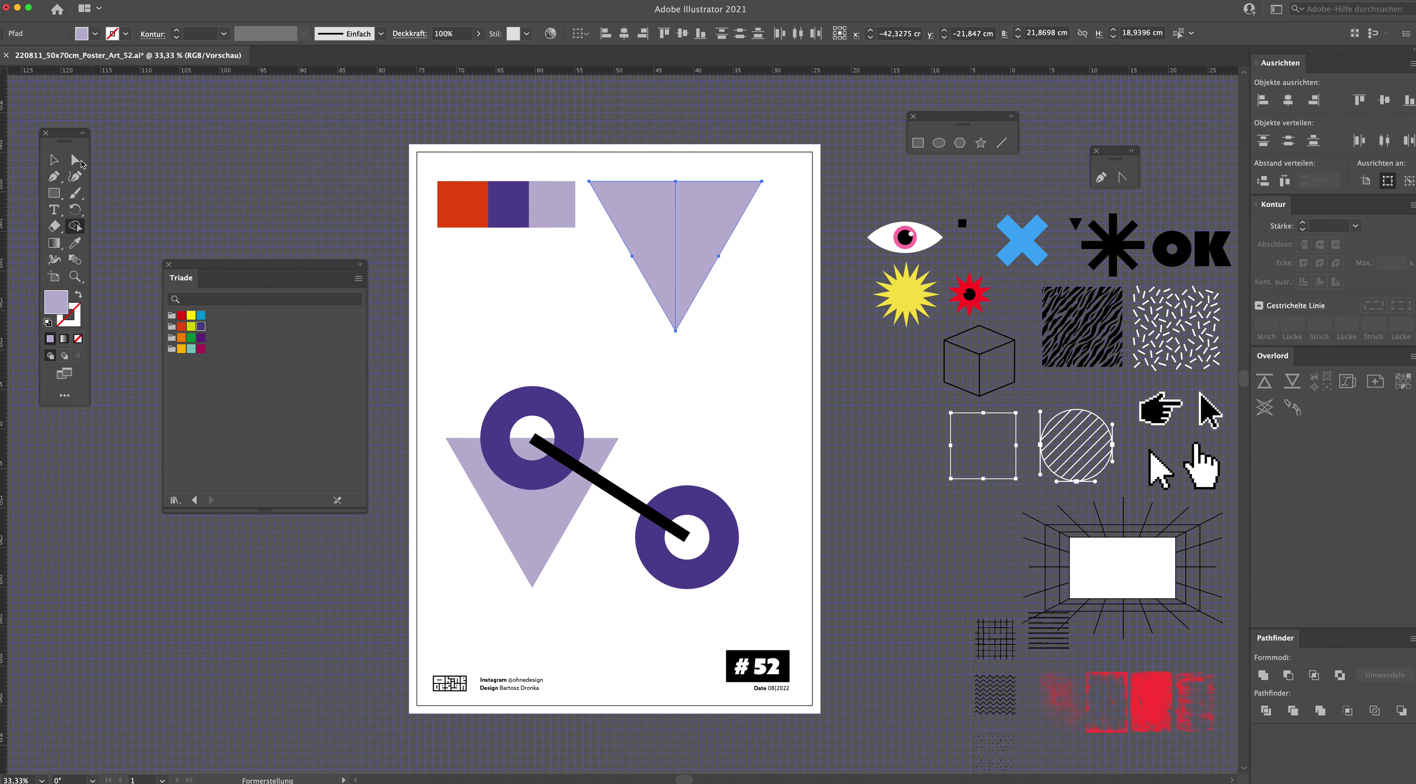
click(56, 162)
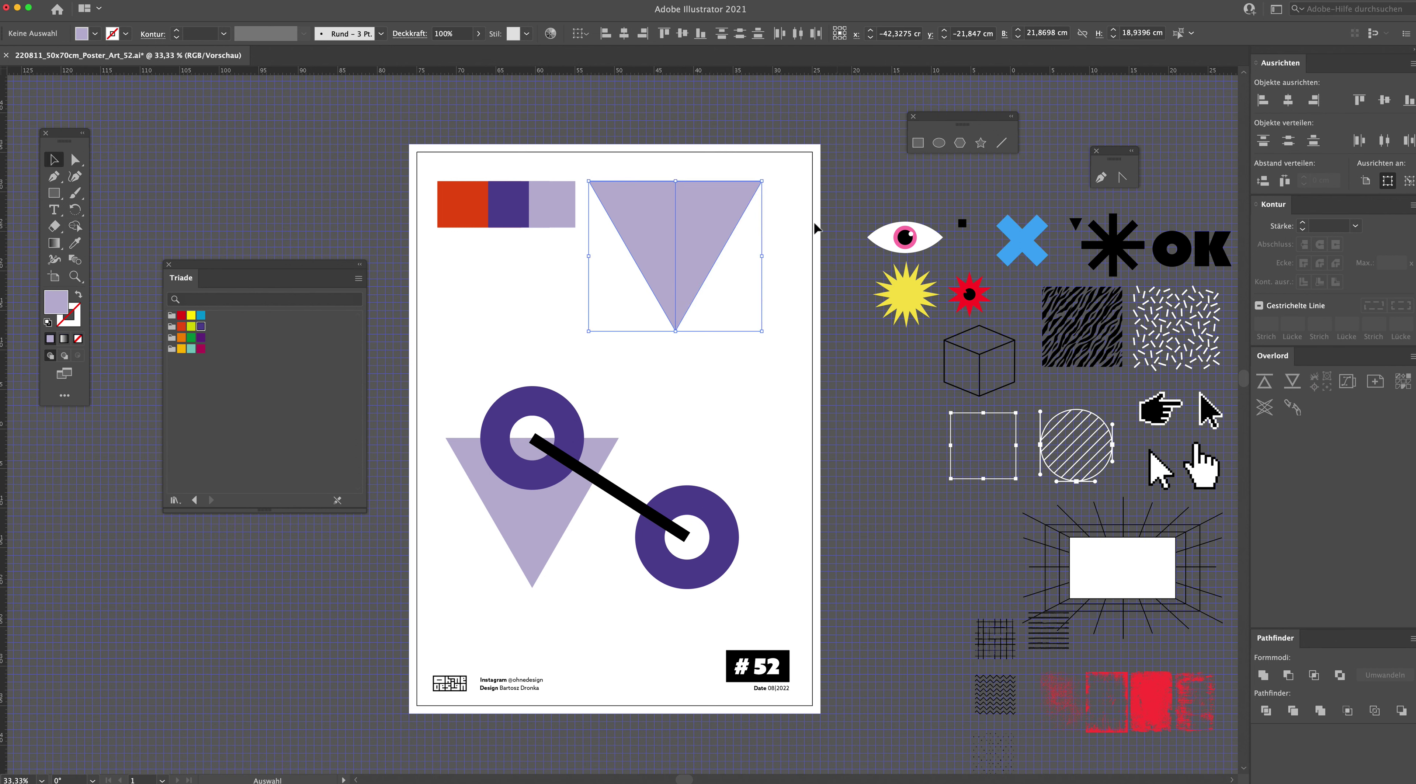
Step: Move the triangle's right half down and to the right
click(727, 220)
drag(720, 218, 741, 283)
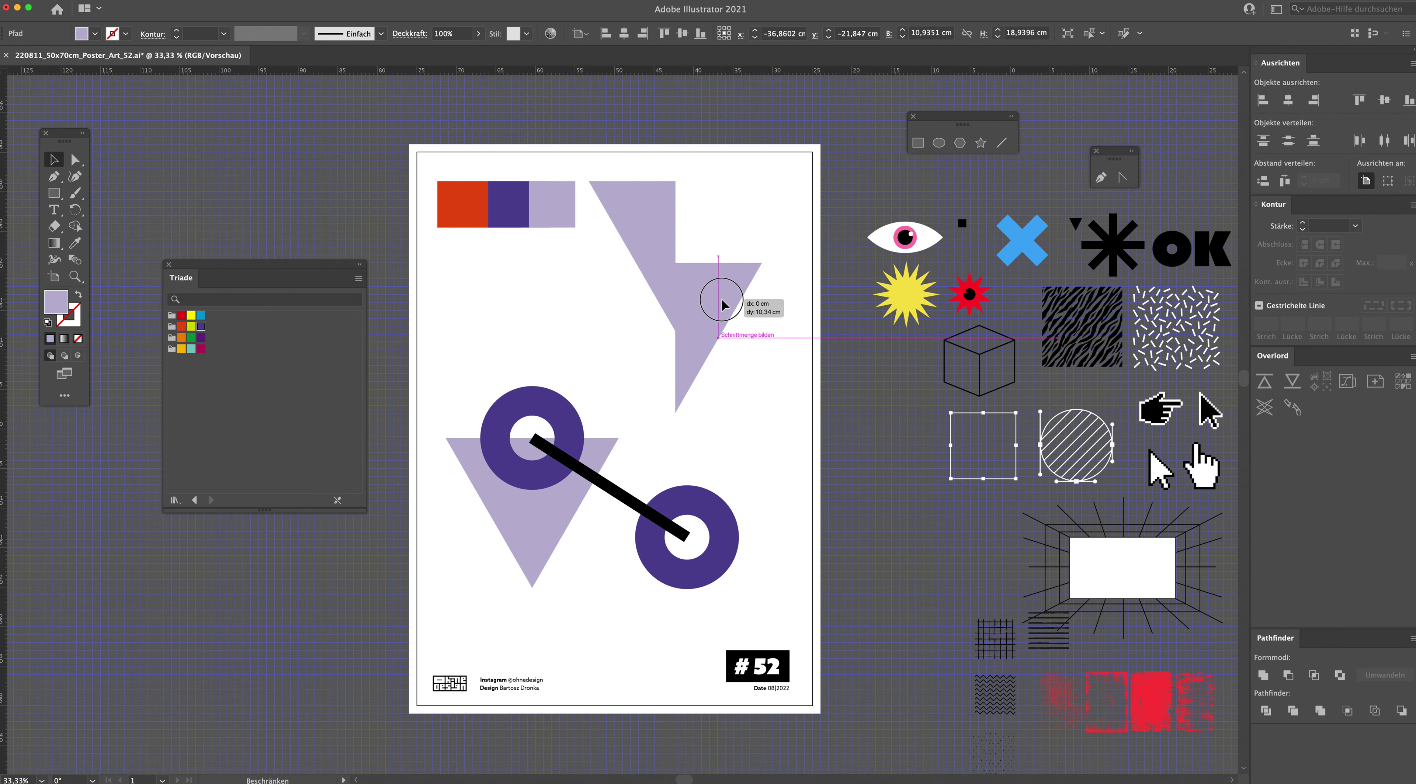
drag(740, 283, 731, 282)
click(710, 227)
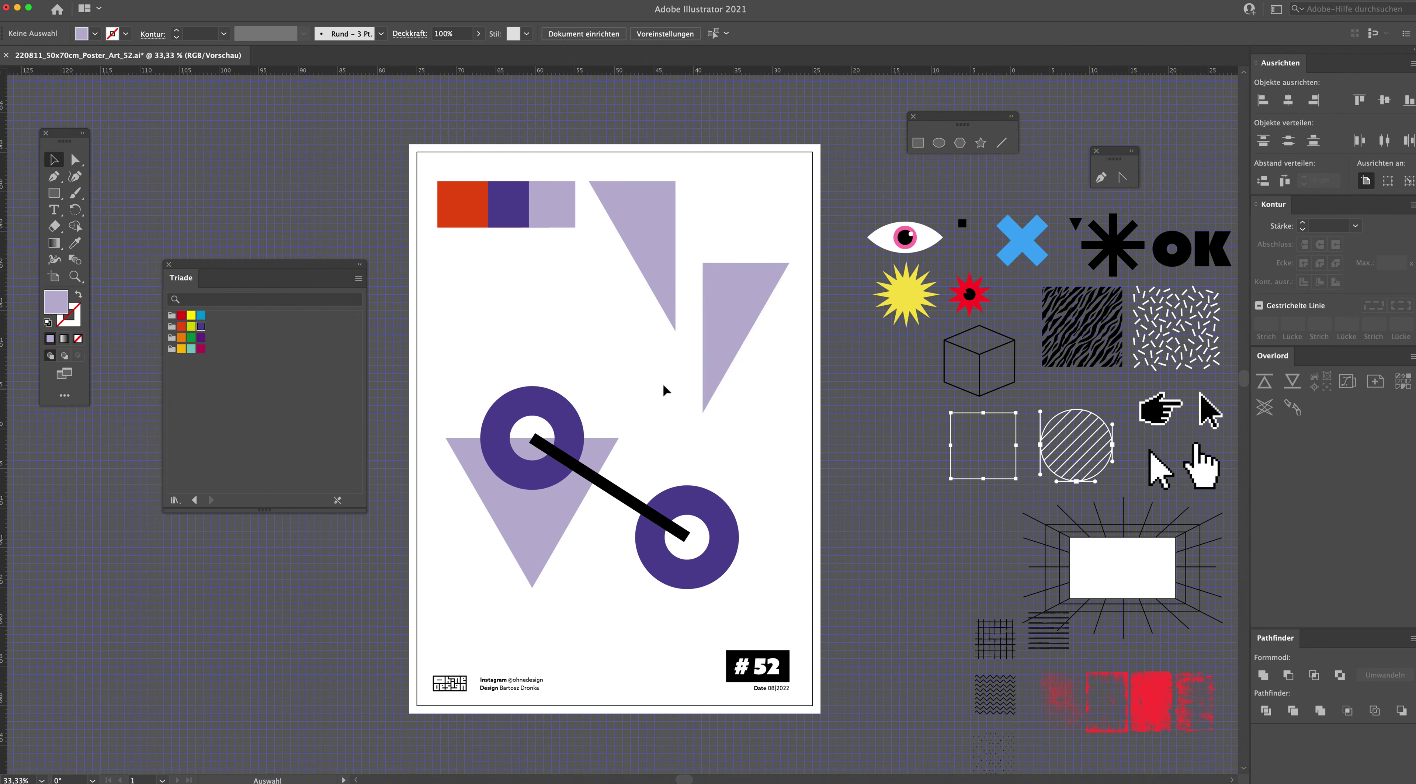
Step: Copy the right half, rotate the copy 90° and move it toward the lower left
mouse_move(730, 300)
mouse_down()
mouse_move(758, 419)
mouse_move(629, 411)
mouse_up()
mouse_move(671, 480)
mouse_down()
mouse_move(524, 579)
mouse_move(550, 514)
mouse_up()
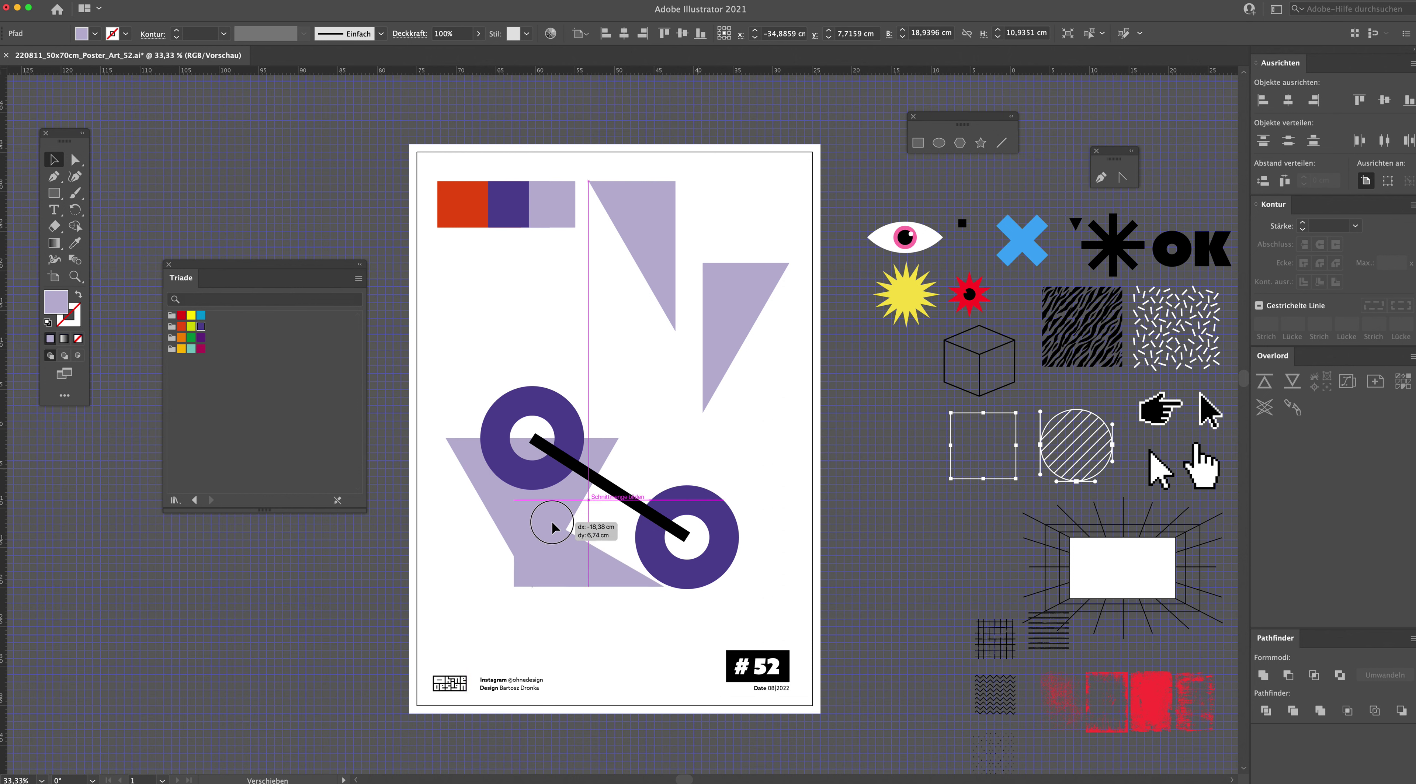
drag(550, 514, 500, 528)
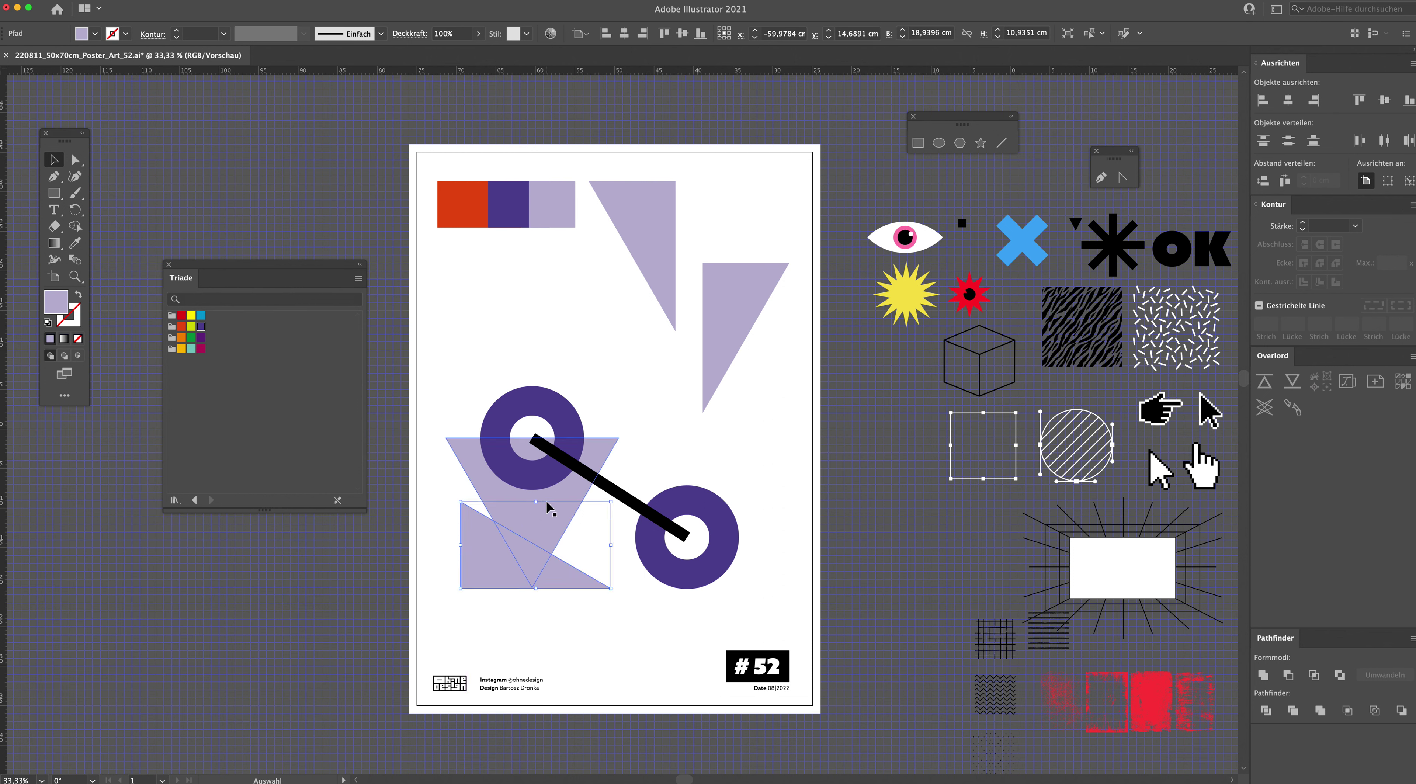
Step: Delete the inverted lower triangle and enlarge the copy to about 31 × 17.9 cm at bottom left
key(Delete)
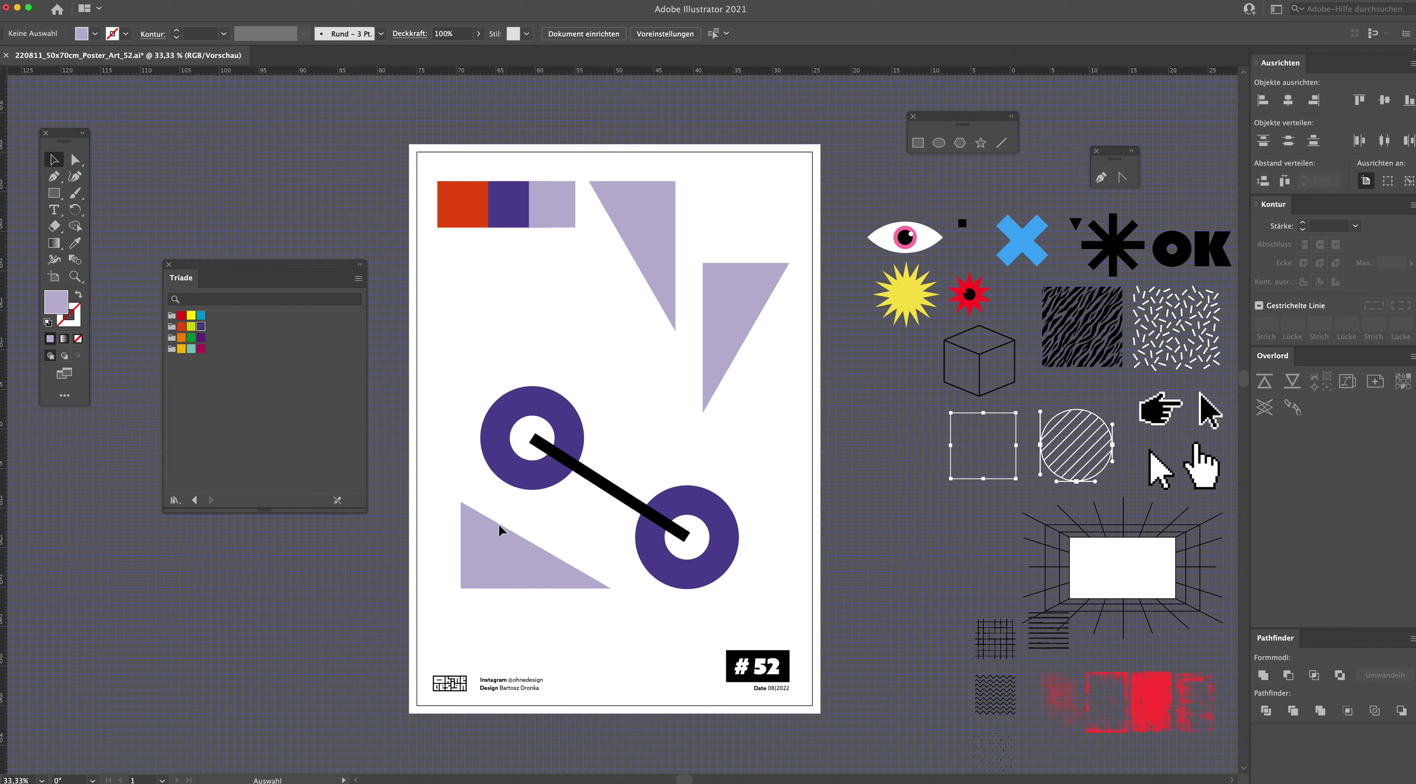
drag(460, 501, 439, 474)
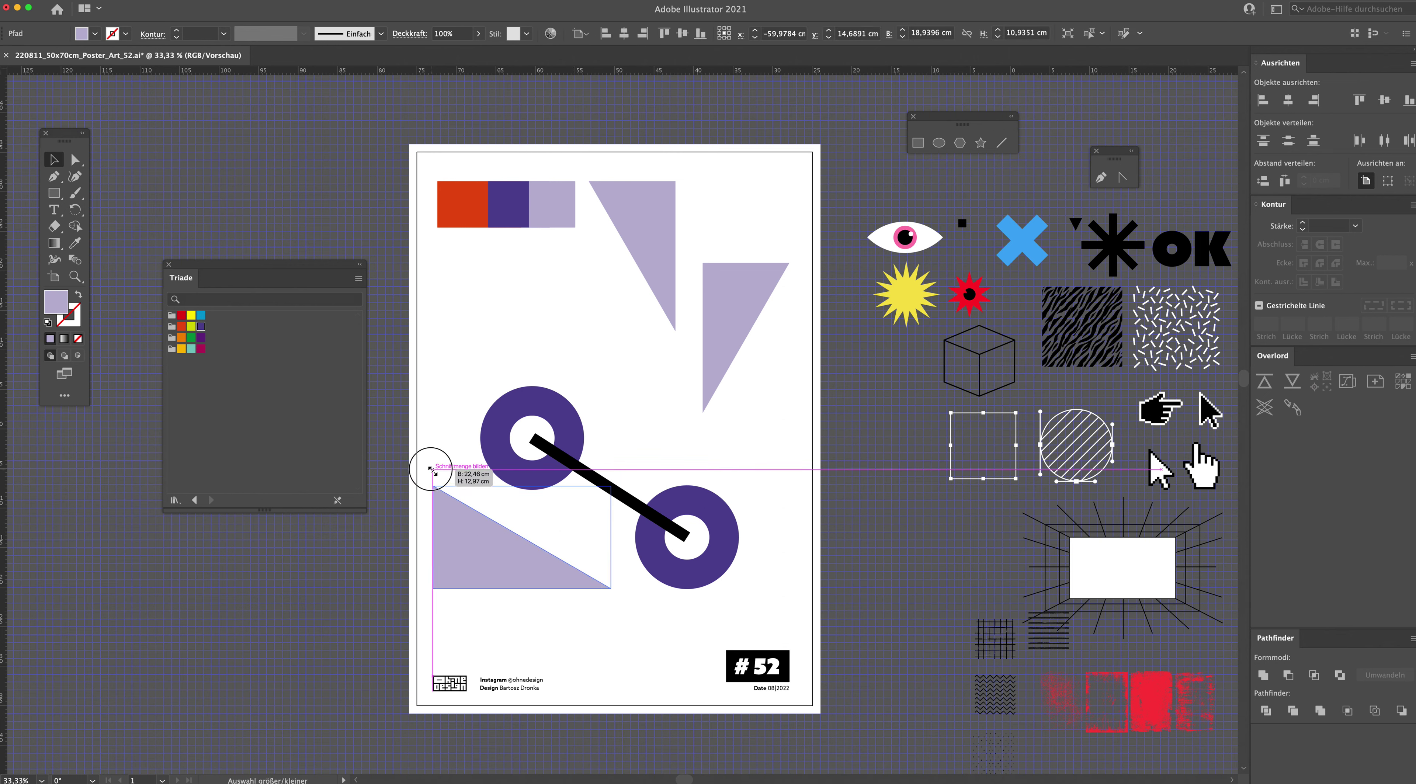
drag(612, 483, 684, 448)
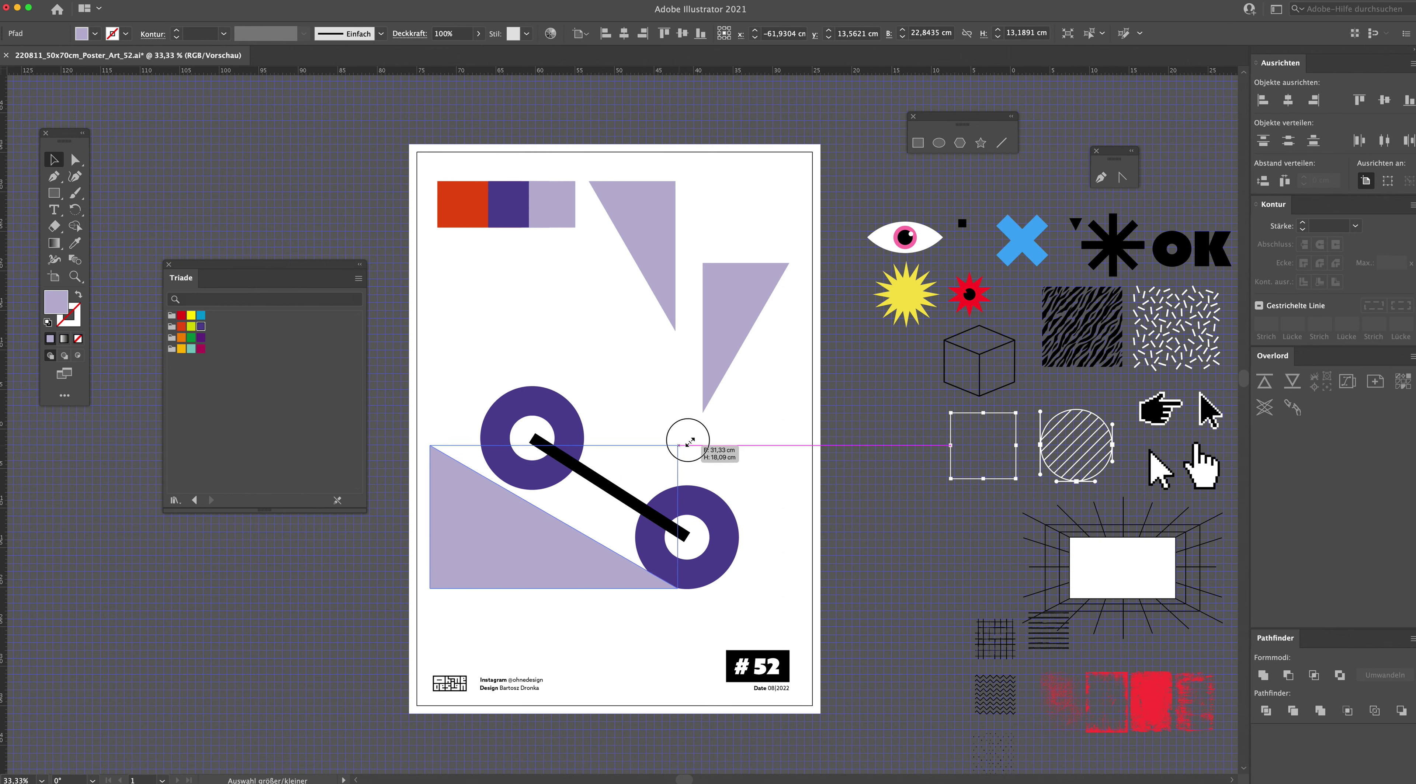
drag(560, 508, 586, 490)
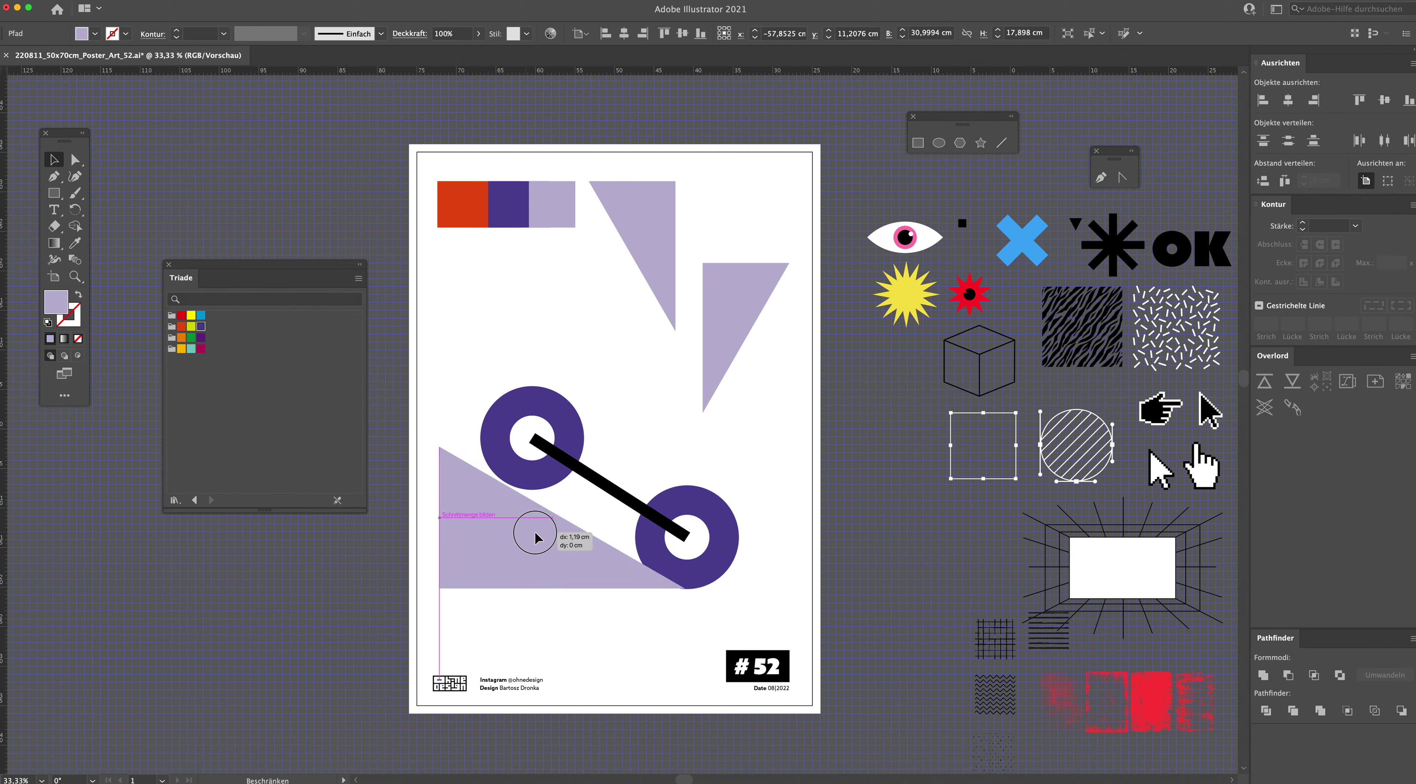
click(581, 472)
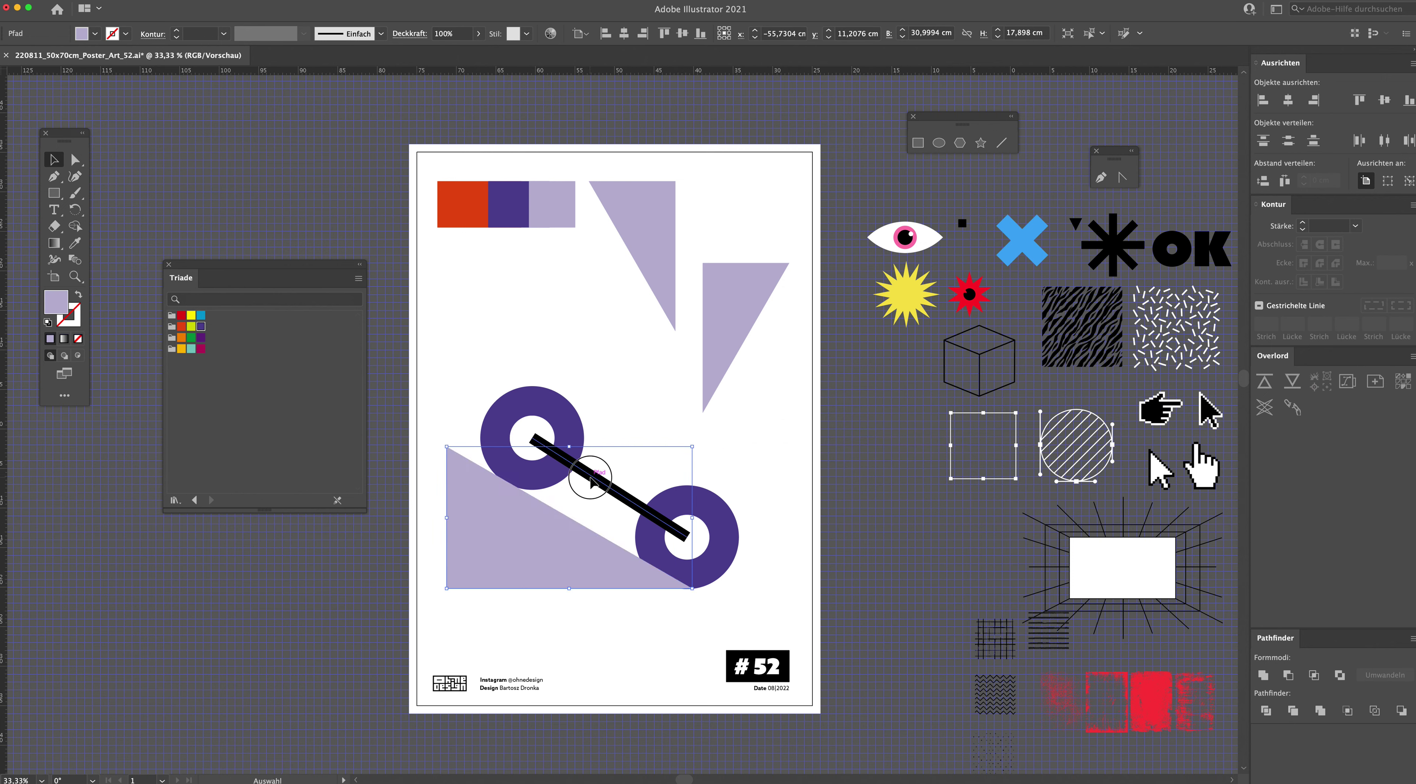
Step: Shrink the rings and bar together and move them up about 3.4 cm onto the triangle's slope
shift+click(568, 432)
shift+click(680, 505)
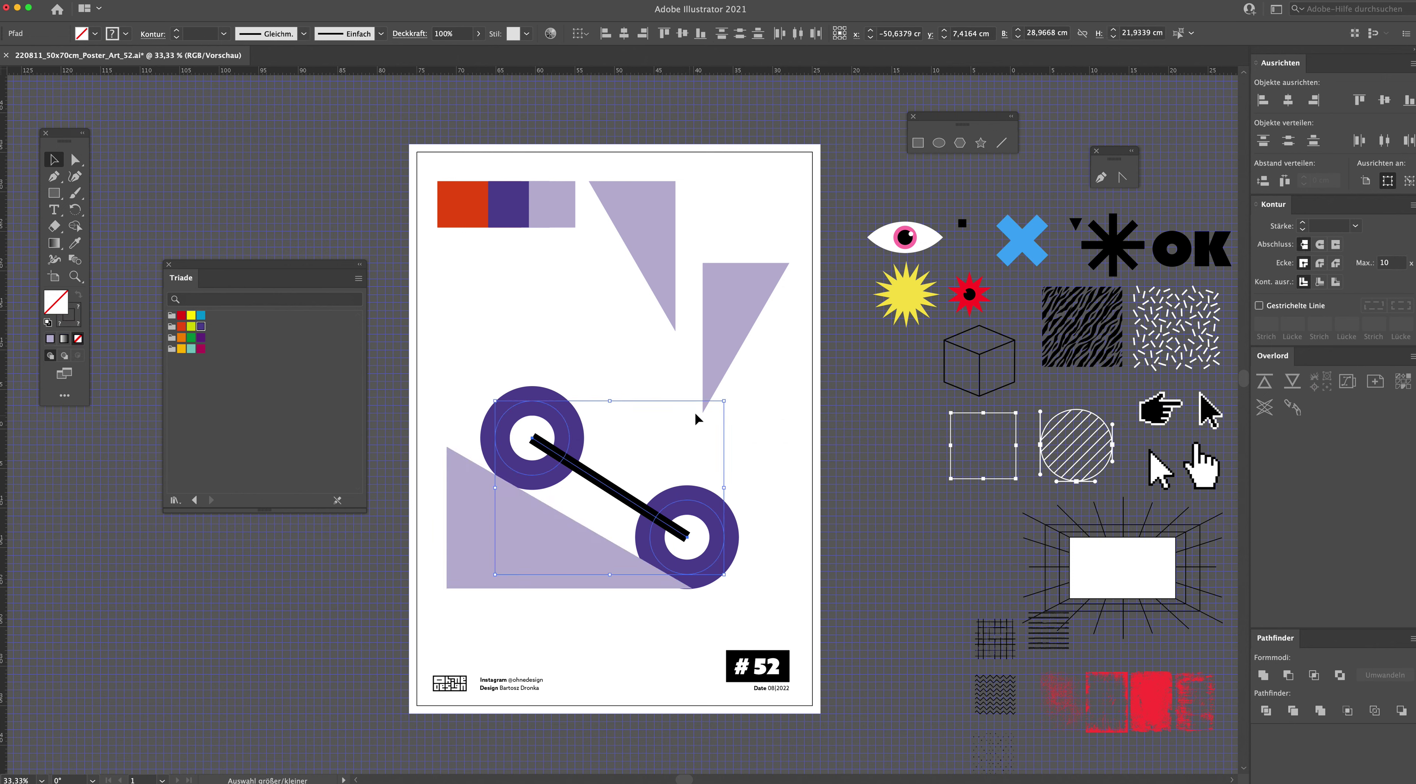
drag(725, 402, 681, 434)
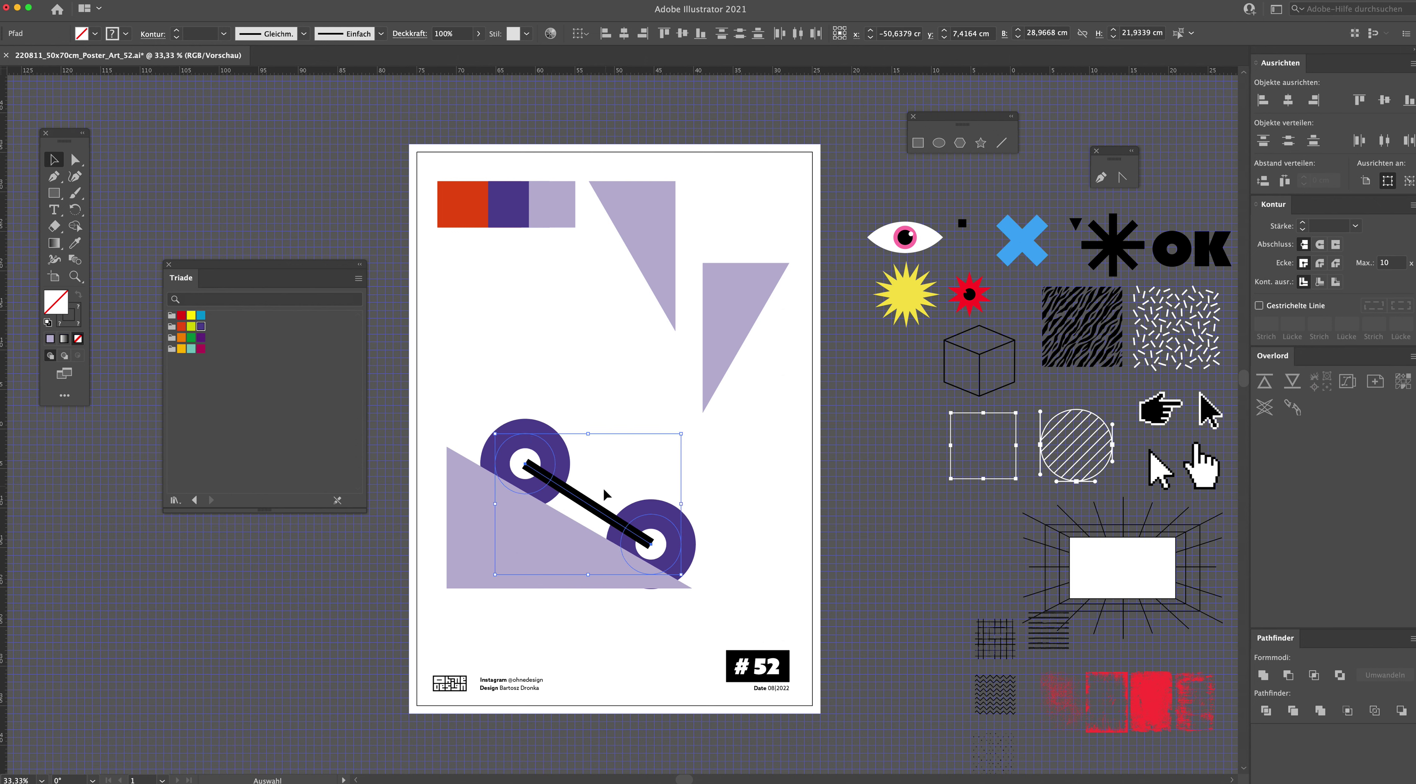
click(647, 485)
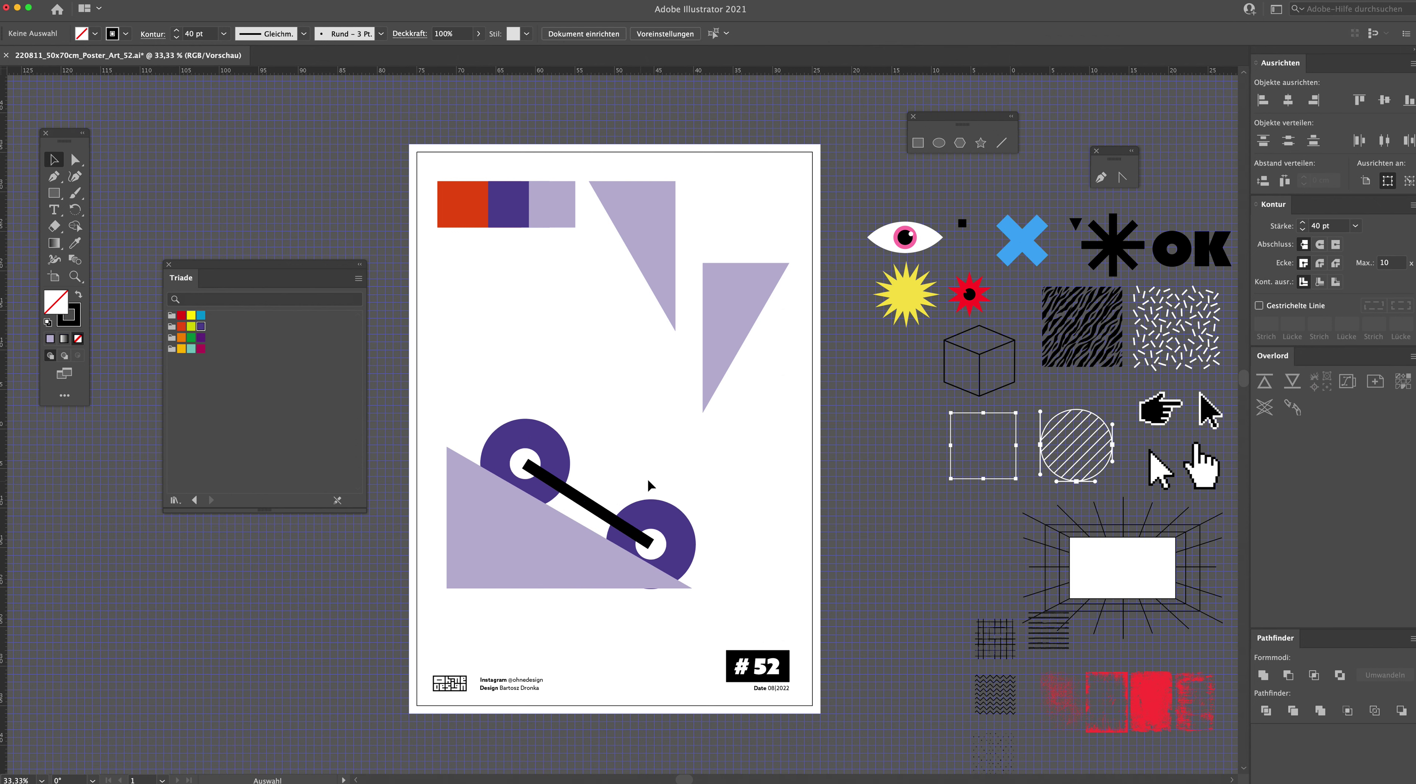
click(667, 511)
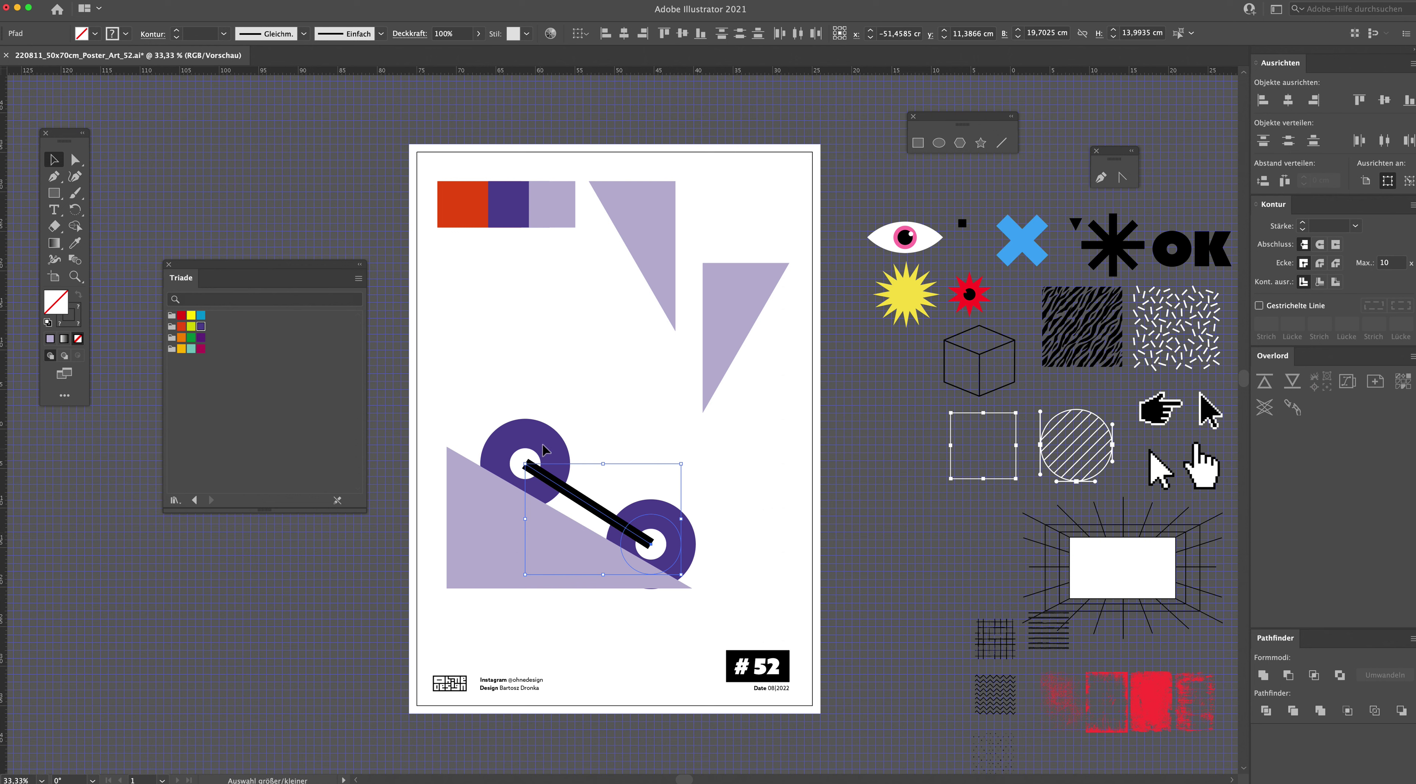
drag(552, 477, 553, 451)
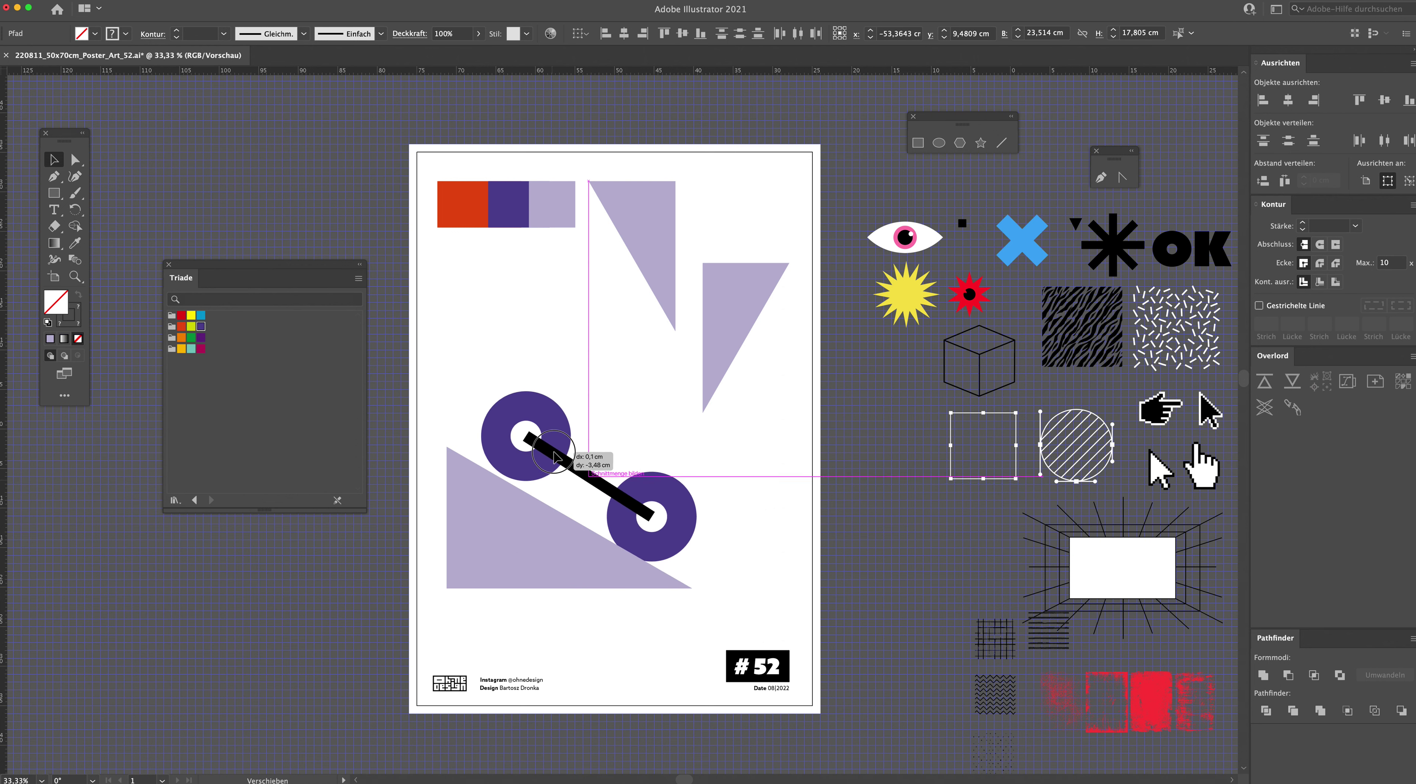
mouse_move(554, 453)
mouse_down()
mouse_move(569, 418)
mouse_move(554, 429)
mouse_up()
click(569, 418)
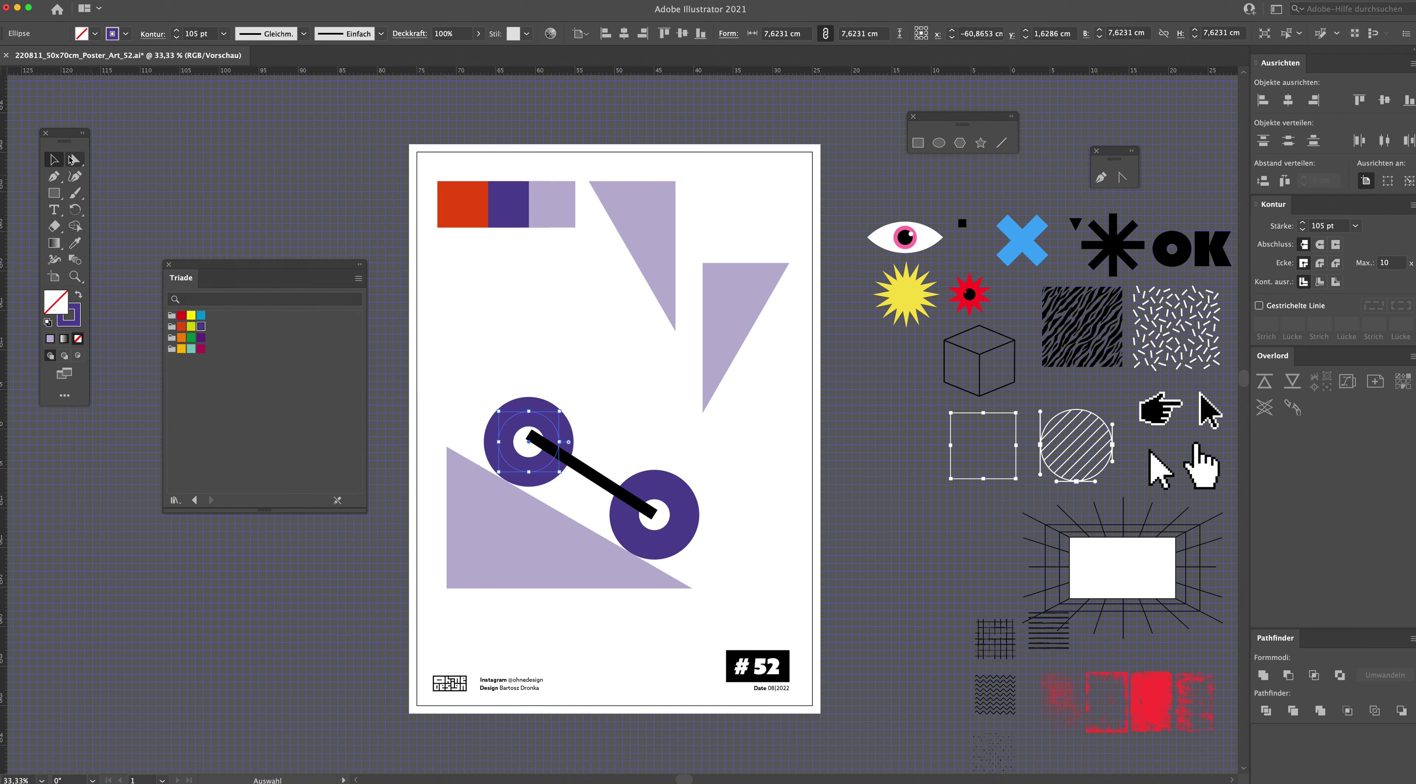
Step: Snap the bar's endpoints to the two ring centres and show the grid
click(73, 159)
click(538, 440)
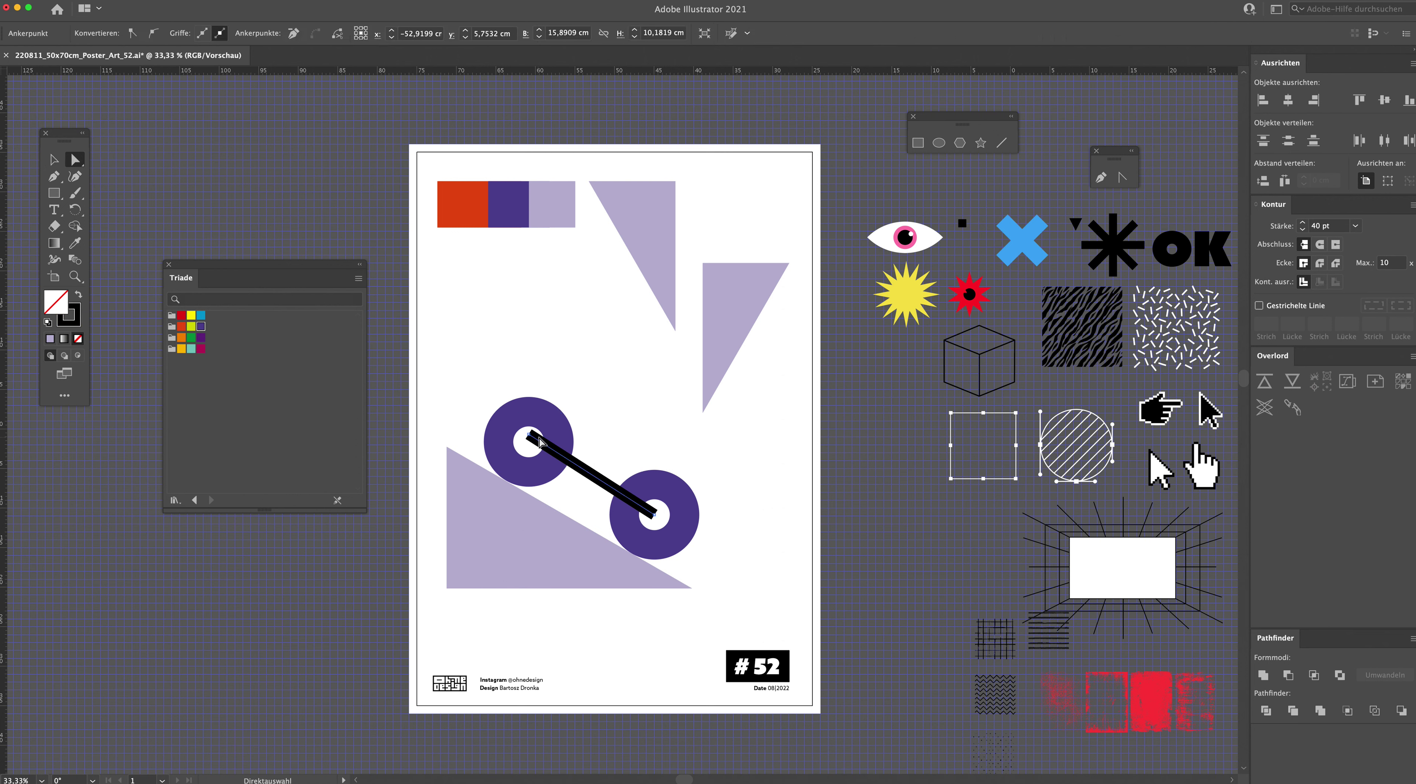
drag(531, 436, 529, 443)
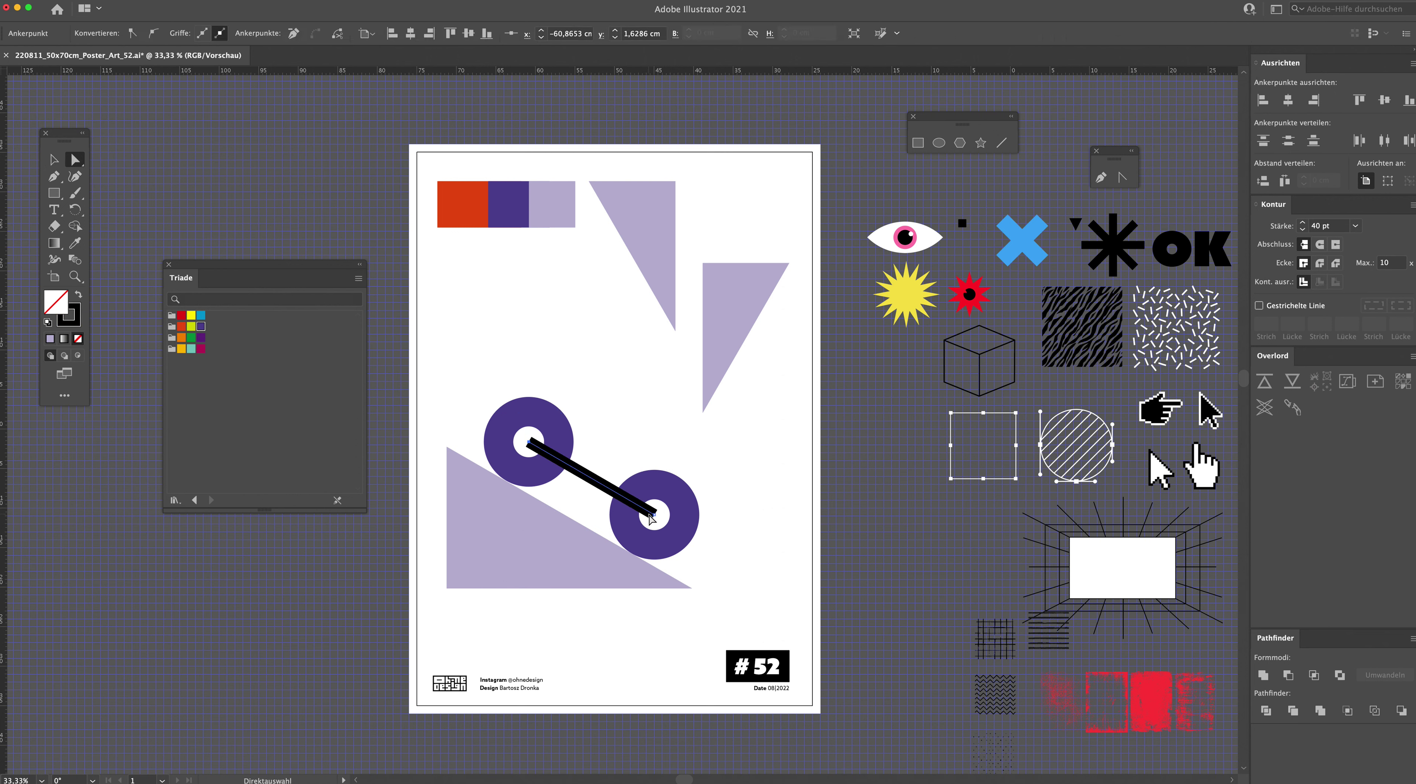
drag(653, 512, 653, 516)
click(53, 159)
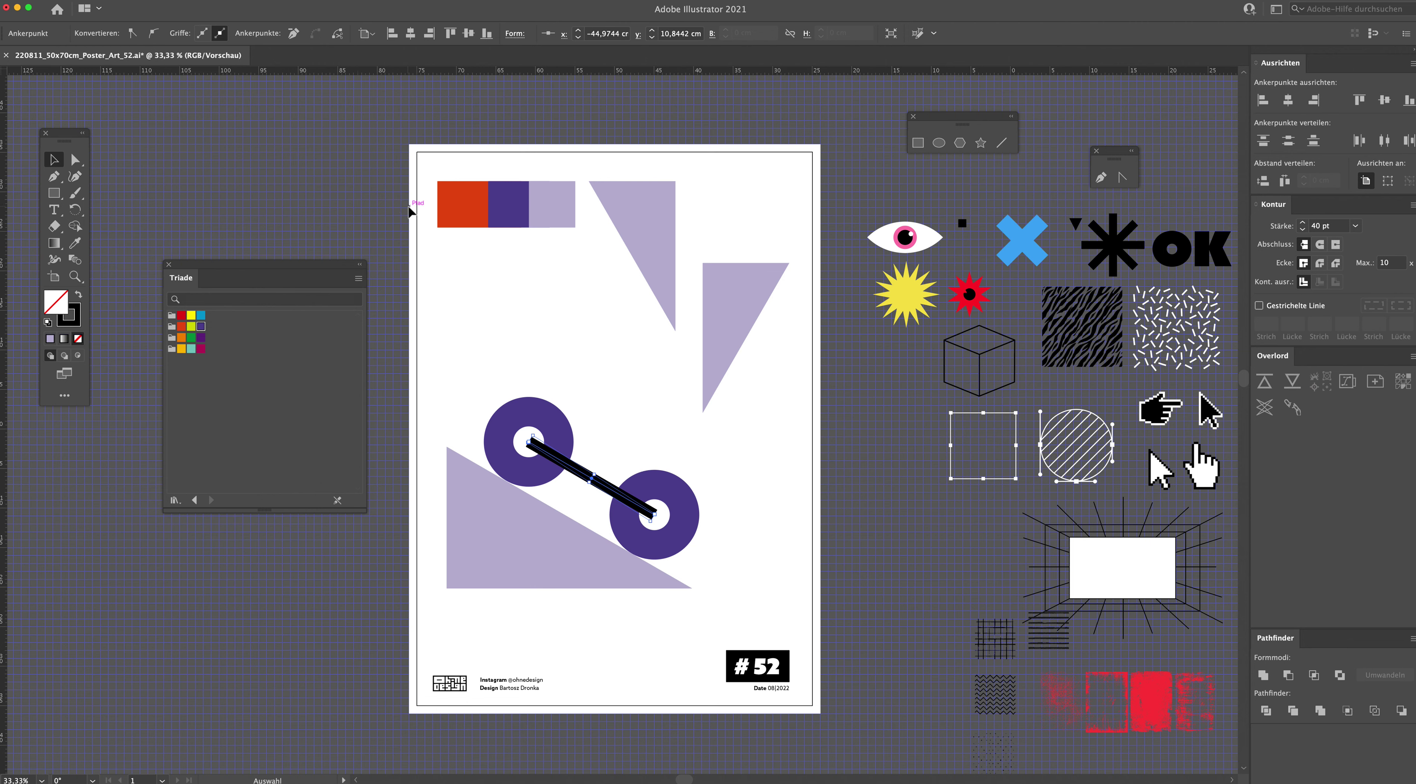
key(ctrl+apostrophe)
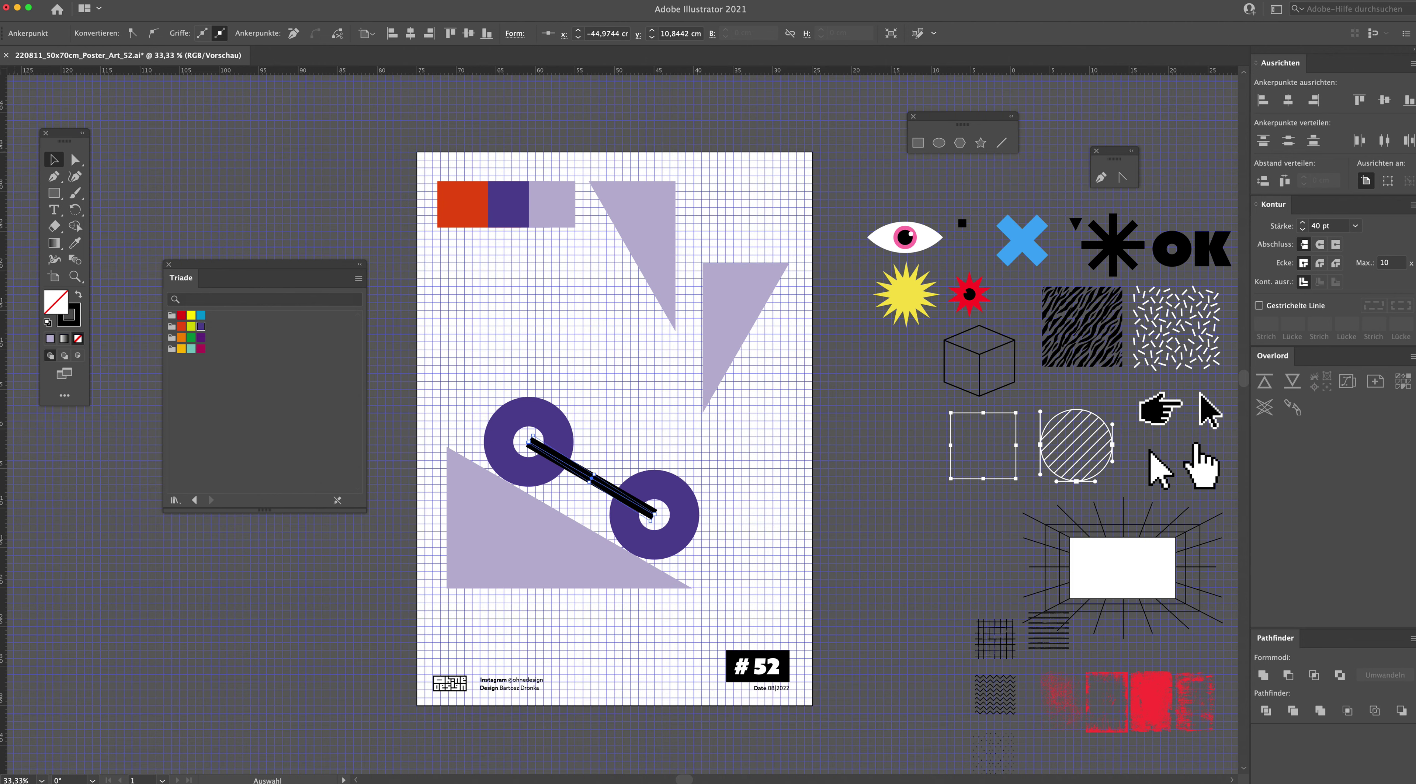
click(510, 561)
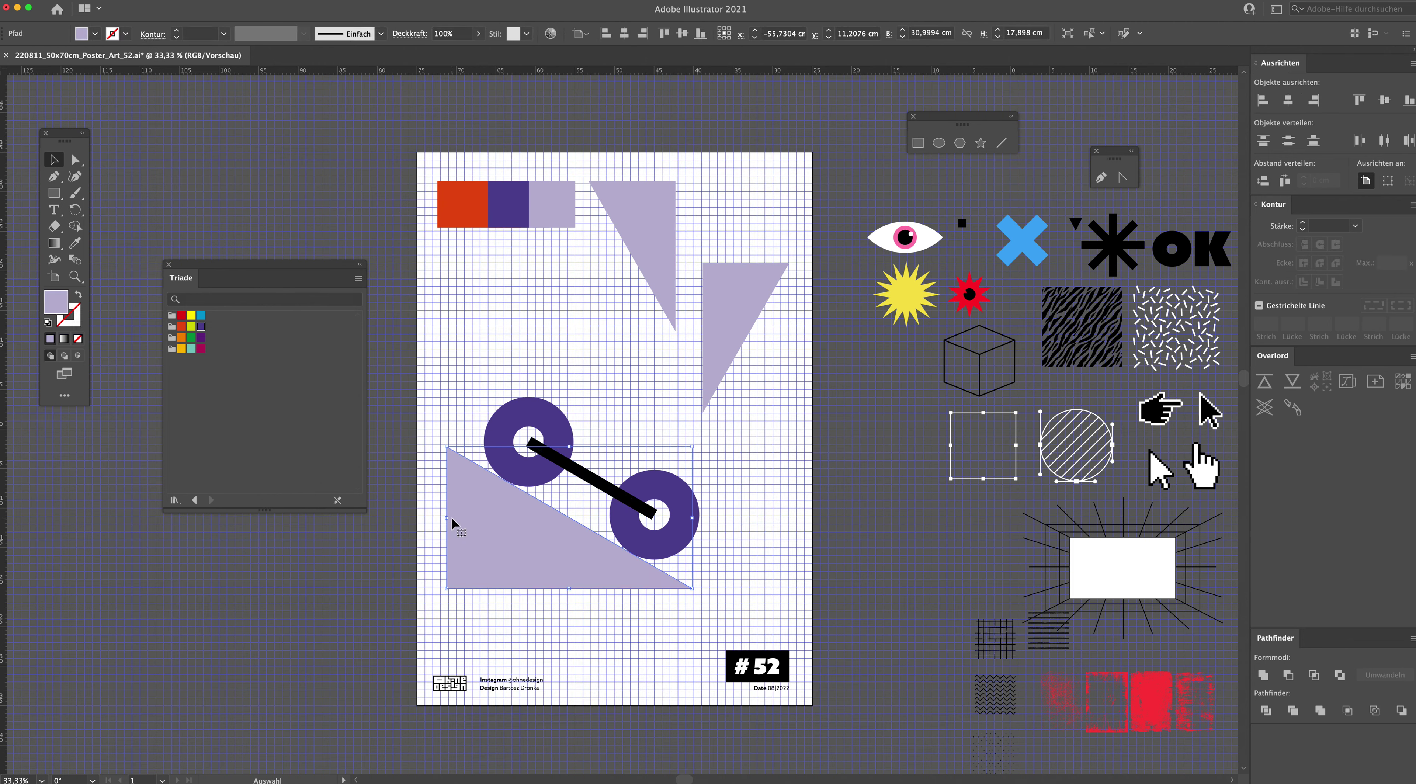
drag(446, 522, 448, 515)
drag(569, 591, 569, 588)
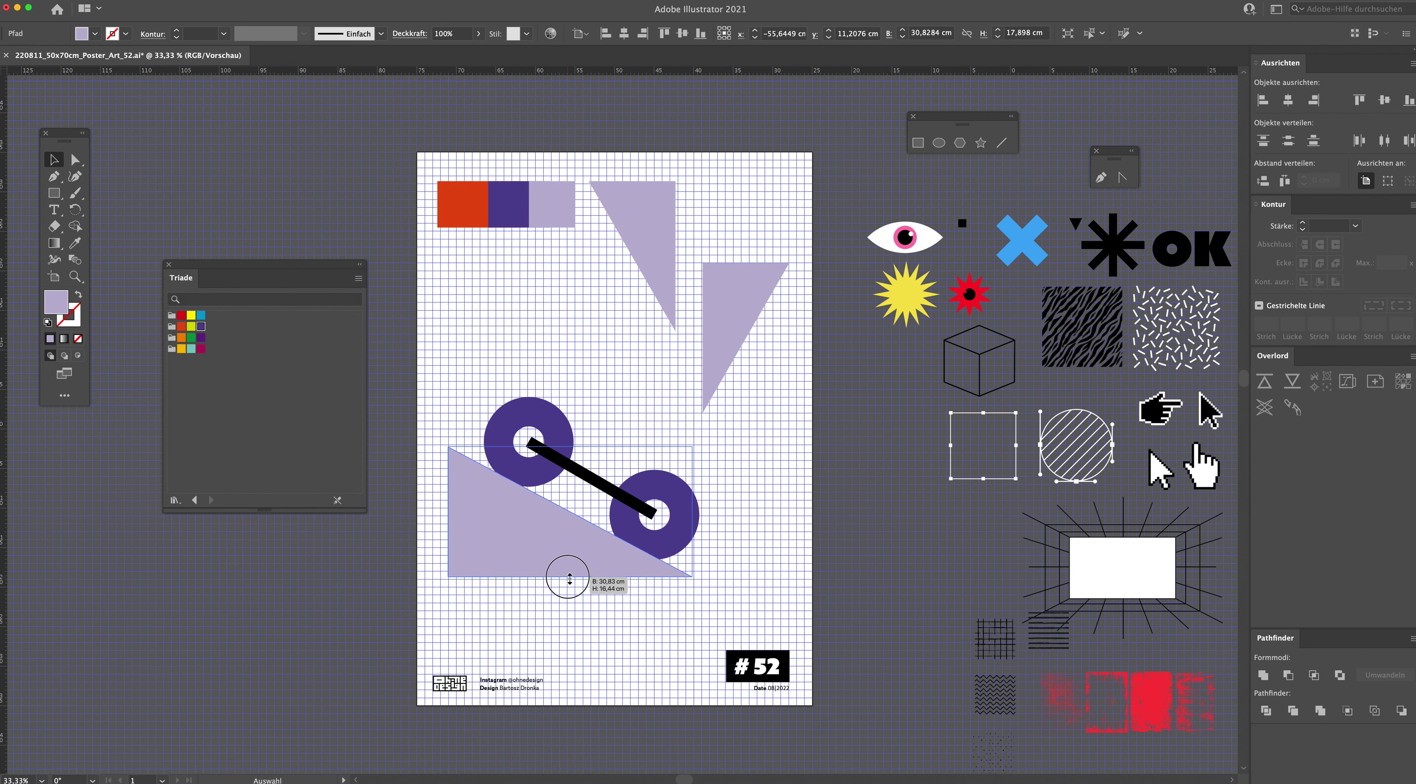
click(746, 561)
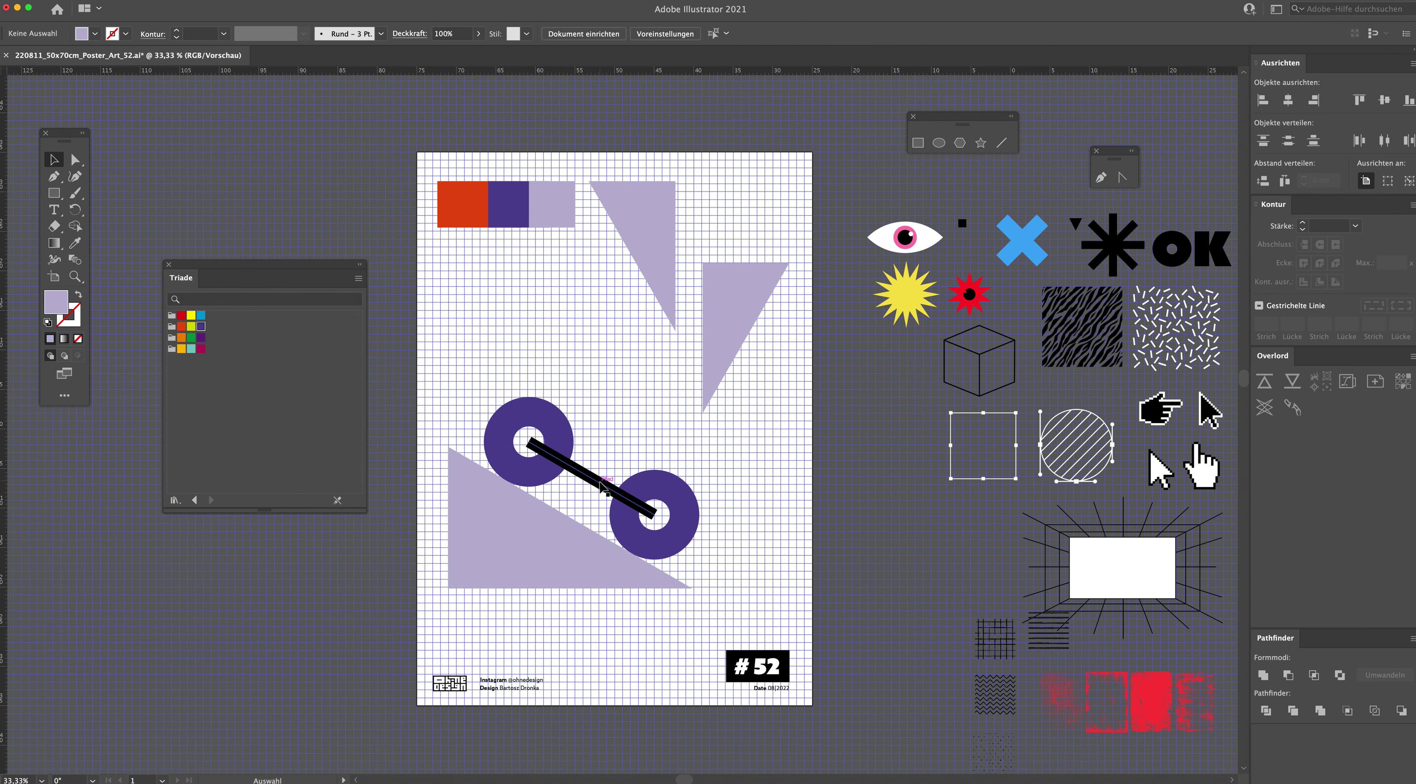
drag(621, 471, 663, 386)
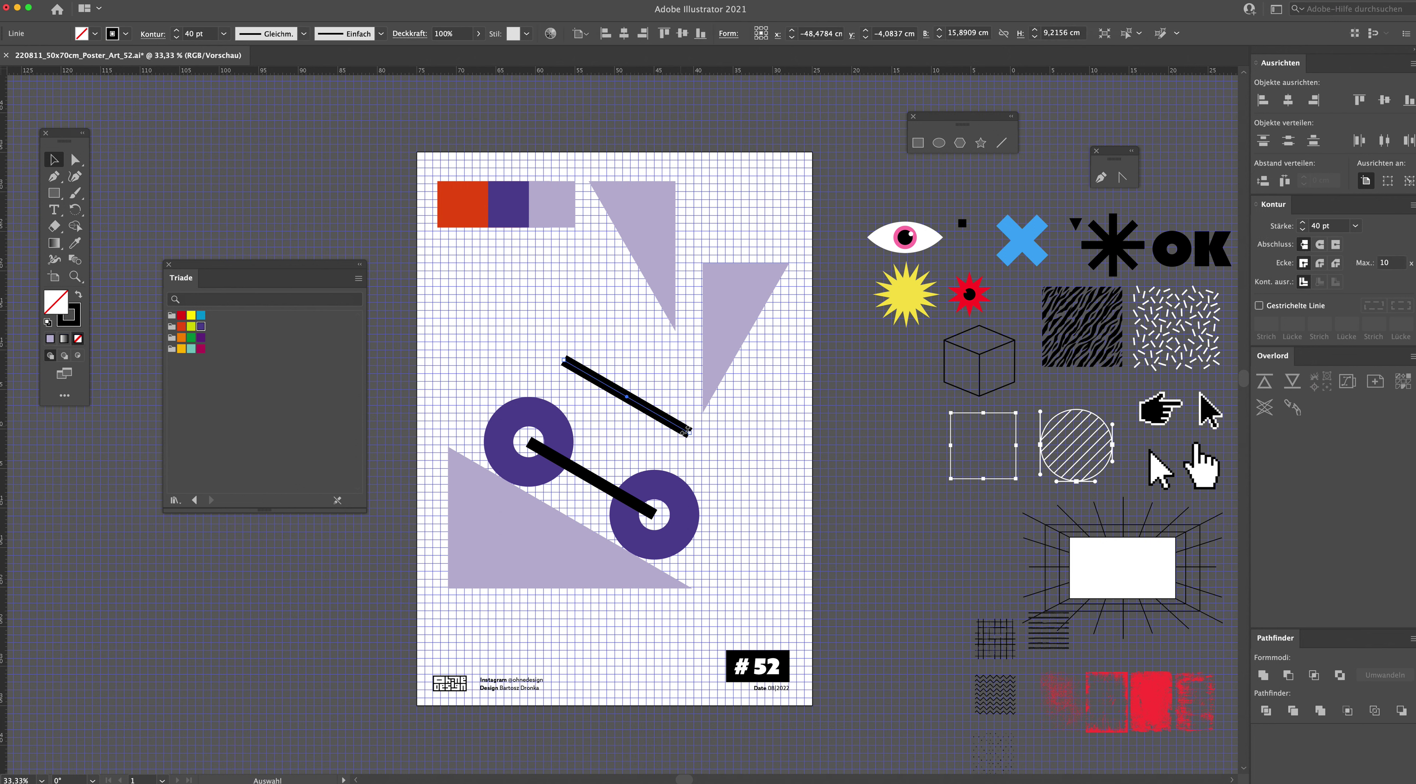
Step: Rotate the copied black bar to vertical, place it on the right side and lengthen it downward
drag(695, 433, 627, 471)
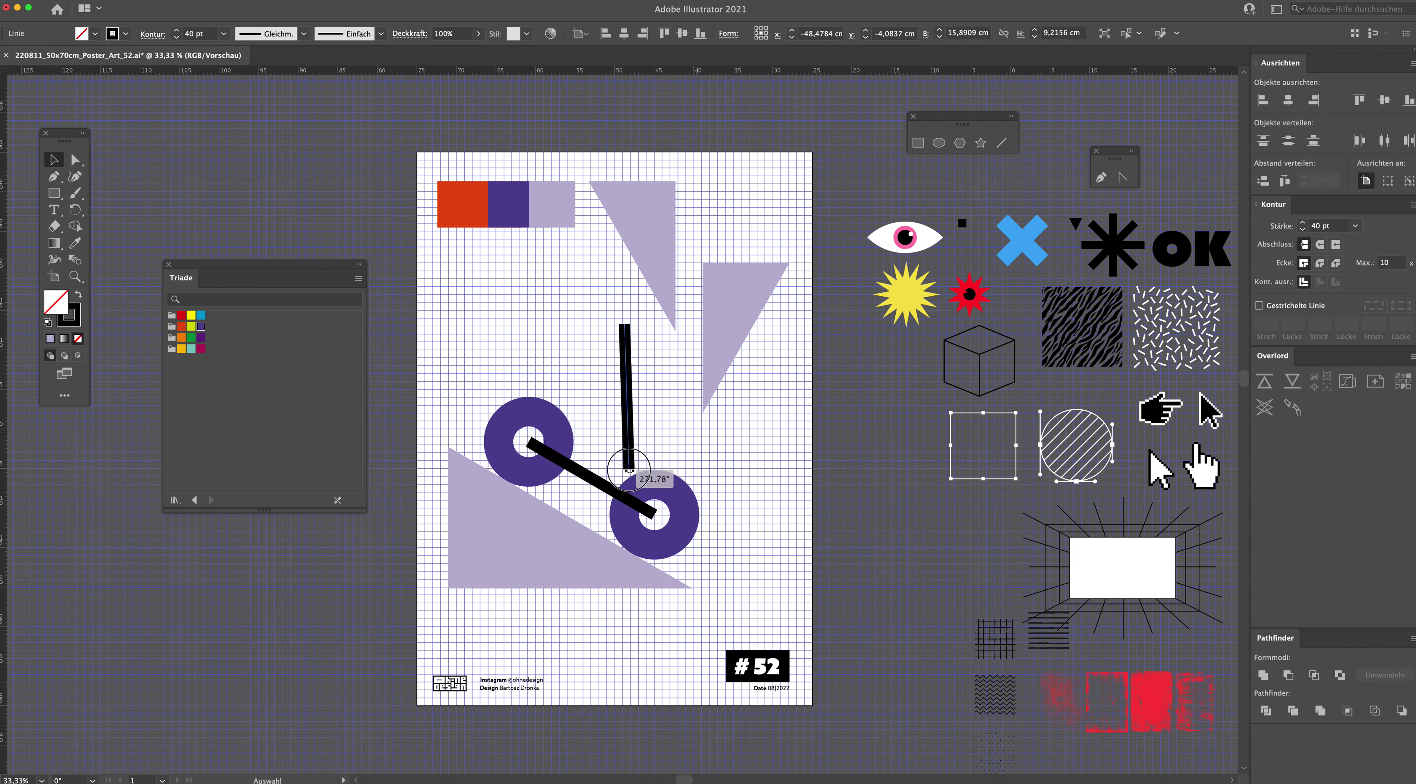
mouse_move(628, 390)
mouse_down()
mouse_move(697, 273)
mouse_move(742, 274)
mouse_up()
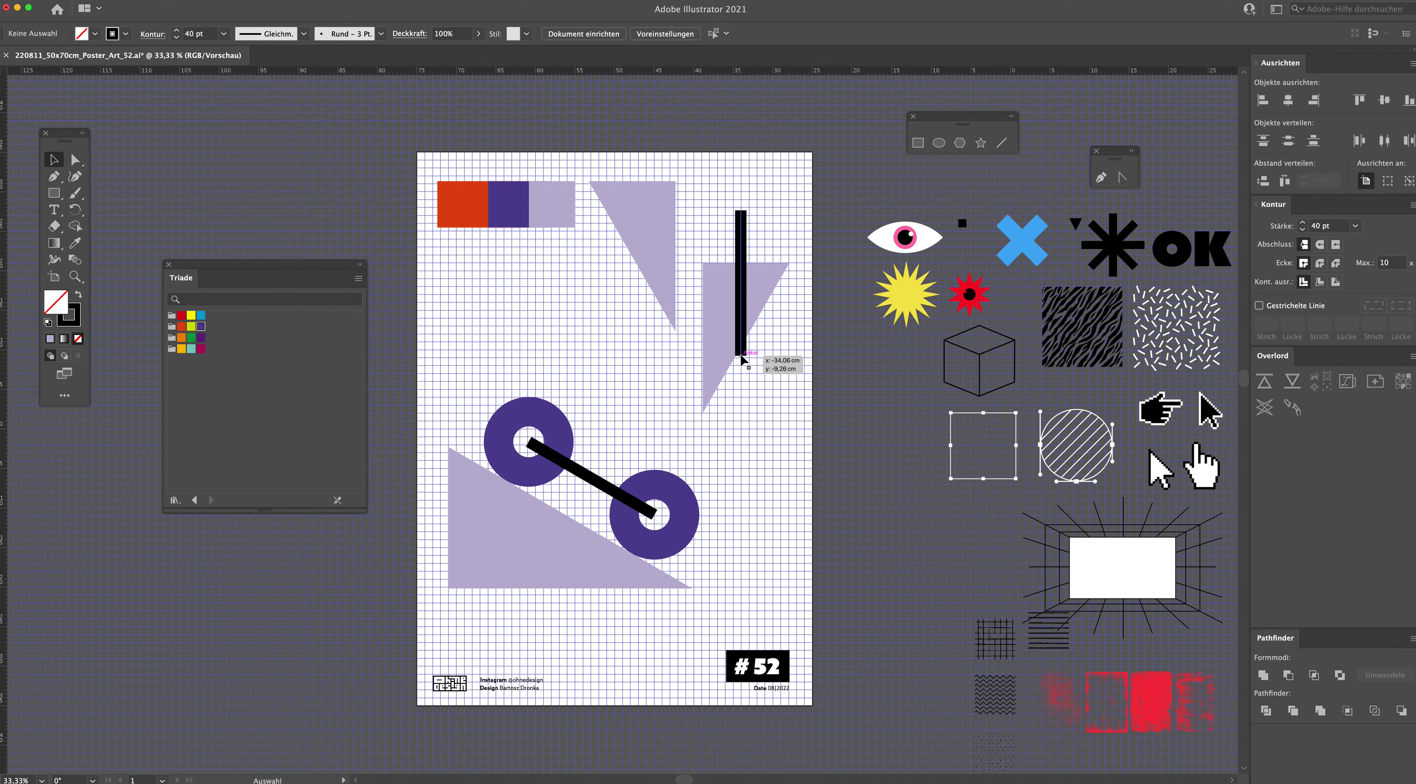
drag(741, 363, 741, 426)
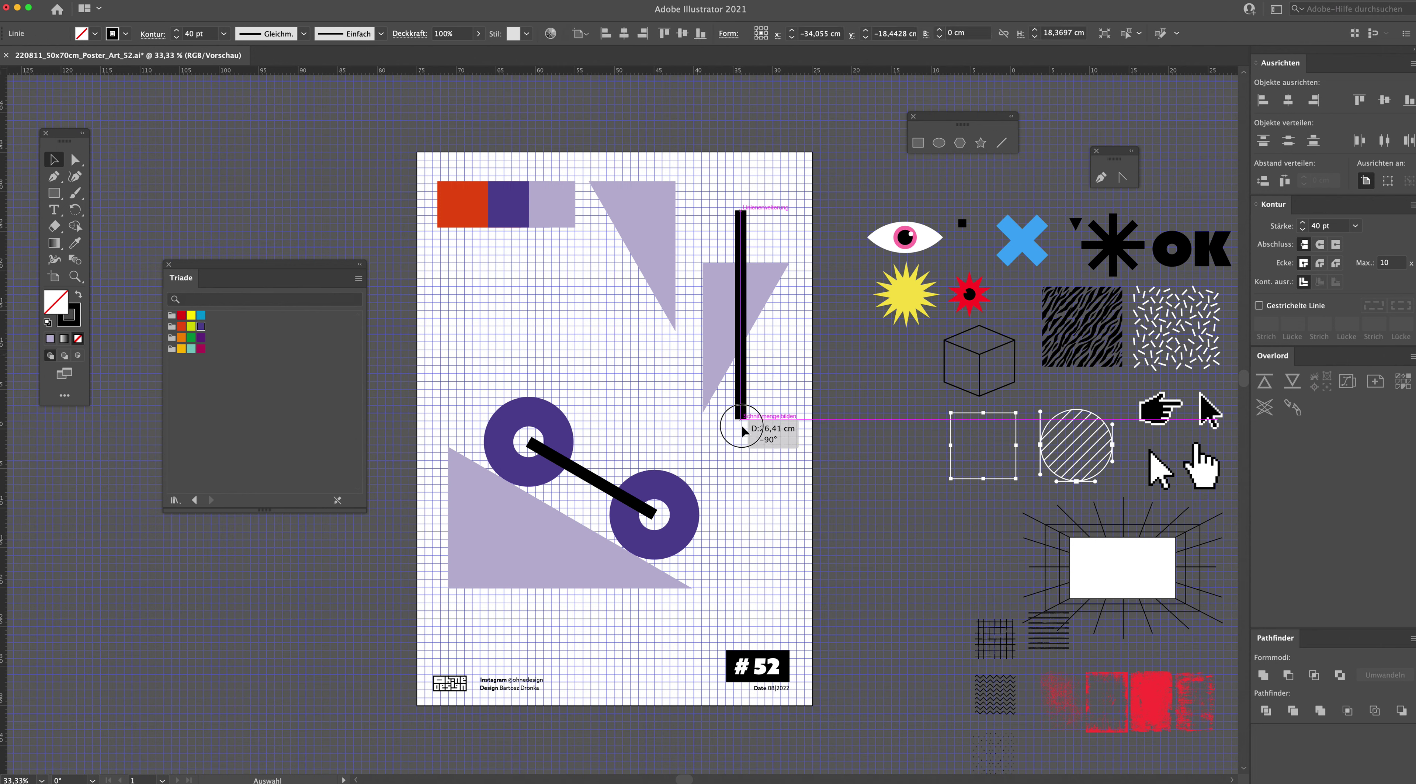
click(770, 425)
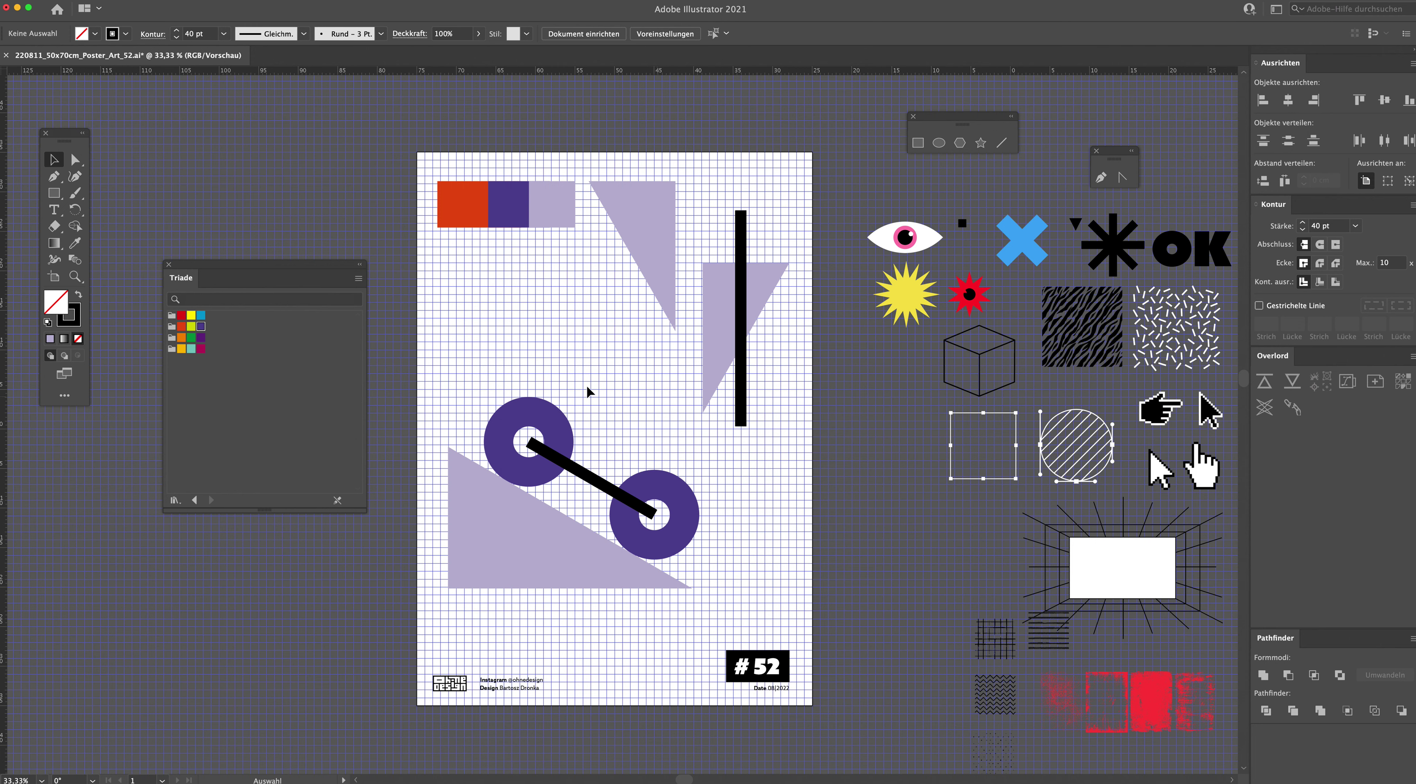
click(53, 197)
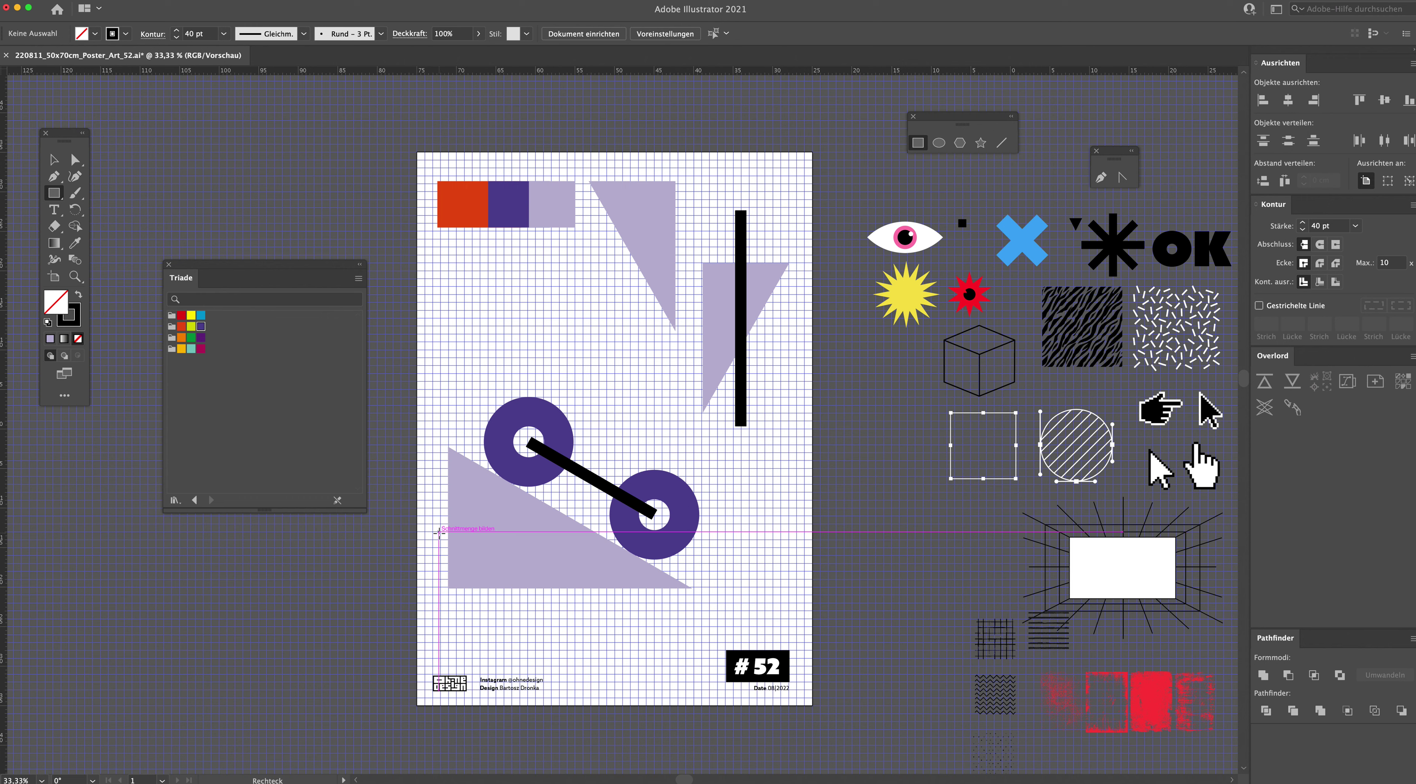
Step: Draw a wide rectangle, about 44.39 × 16.71 cm, across the rings with a lilac fill and no stroke
drag(433, 531, 783, 401)
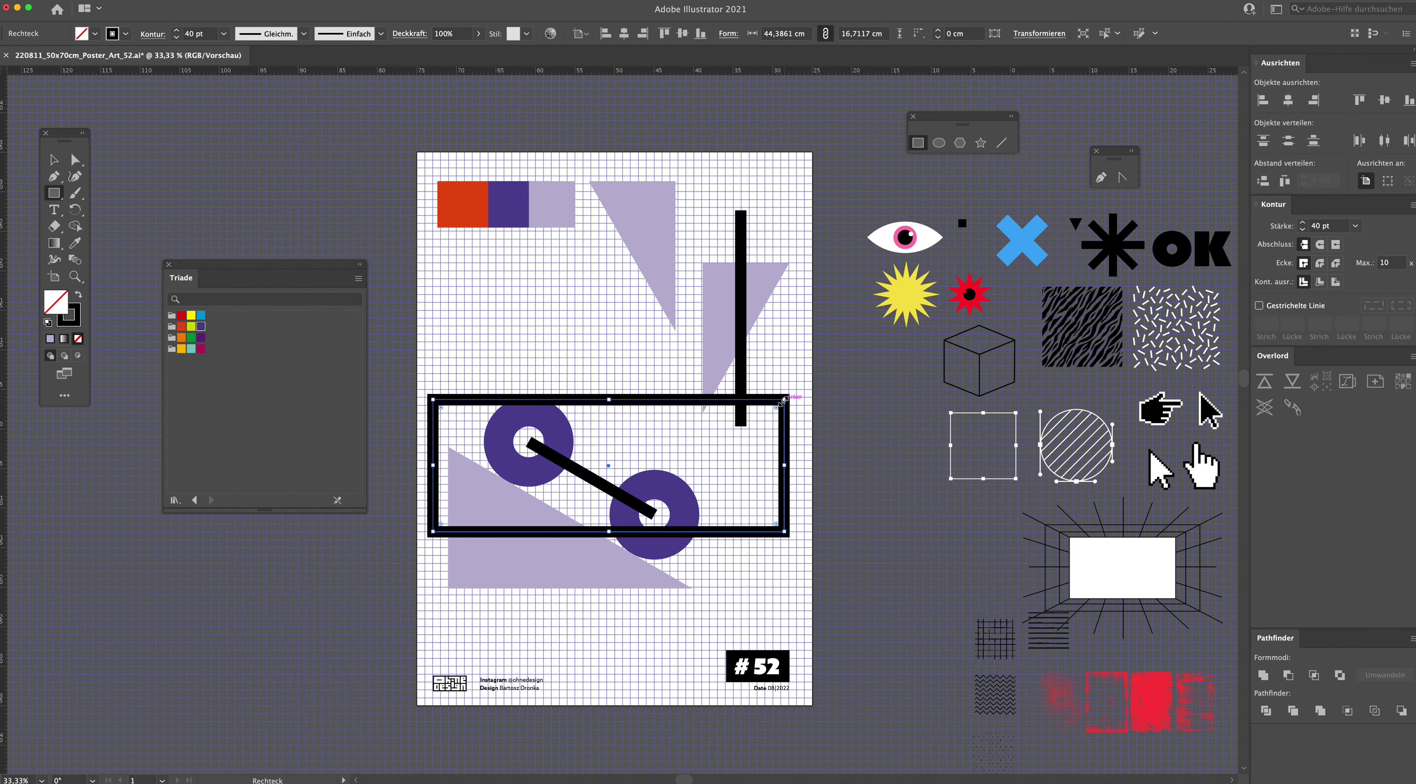
key(i)
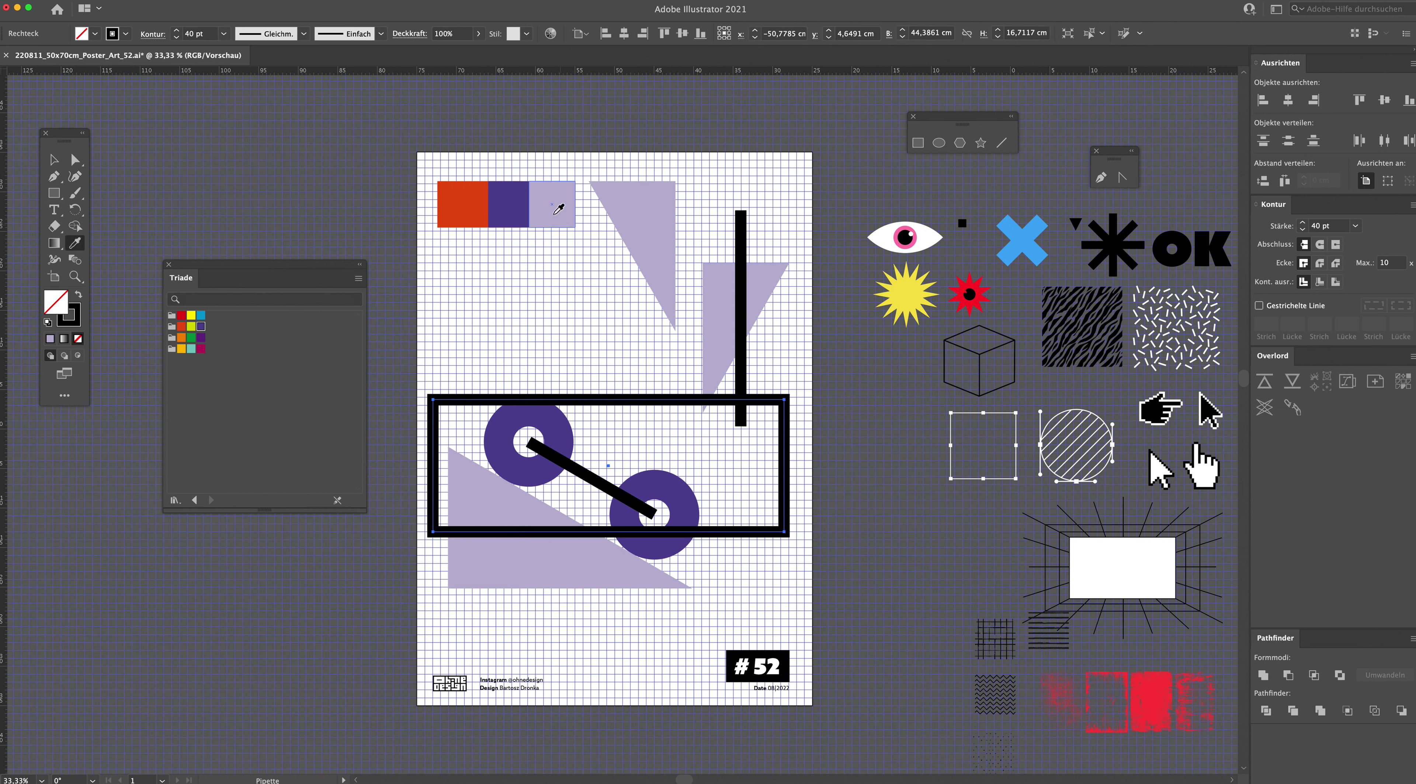
click(523, 207)
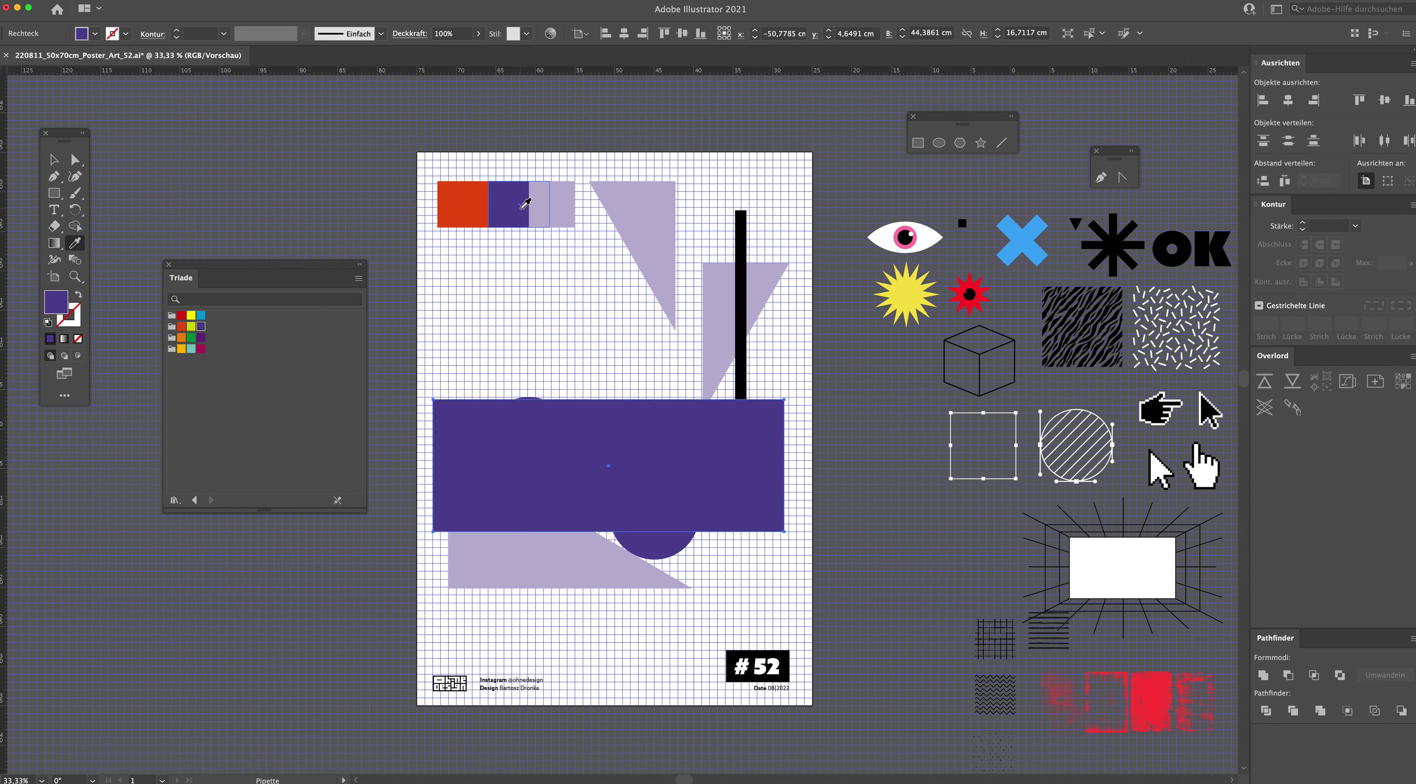
key(super)
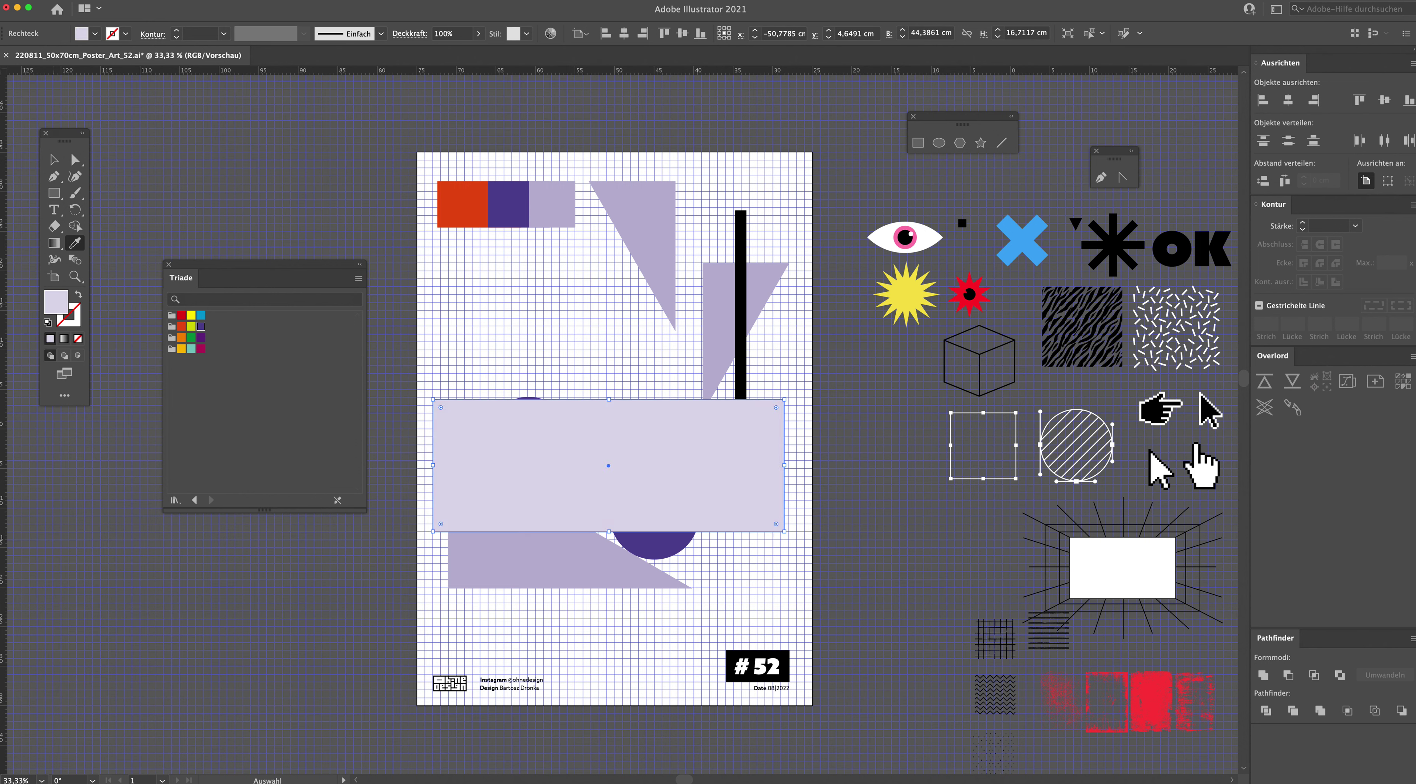
click(56, 160)
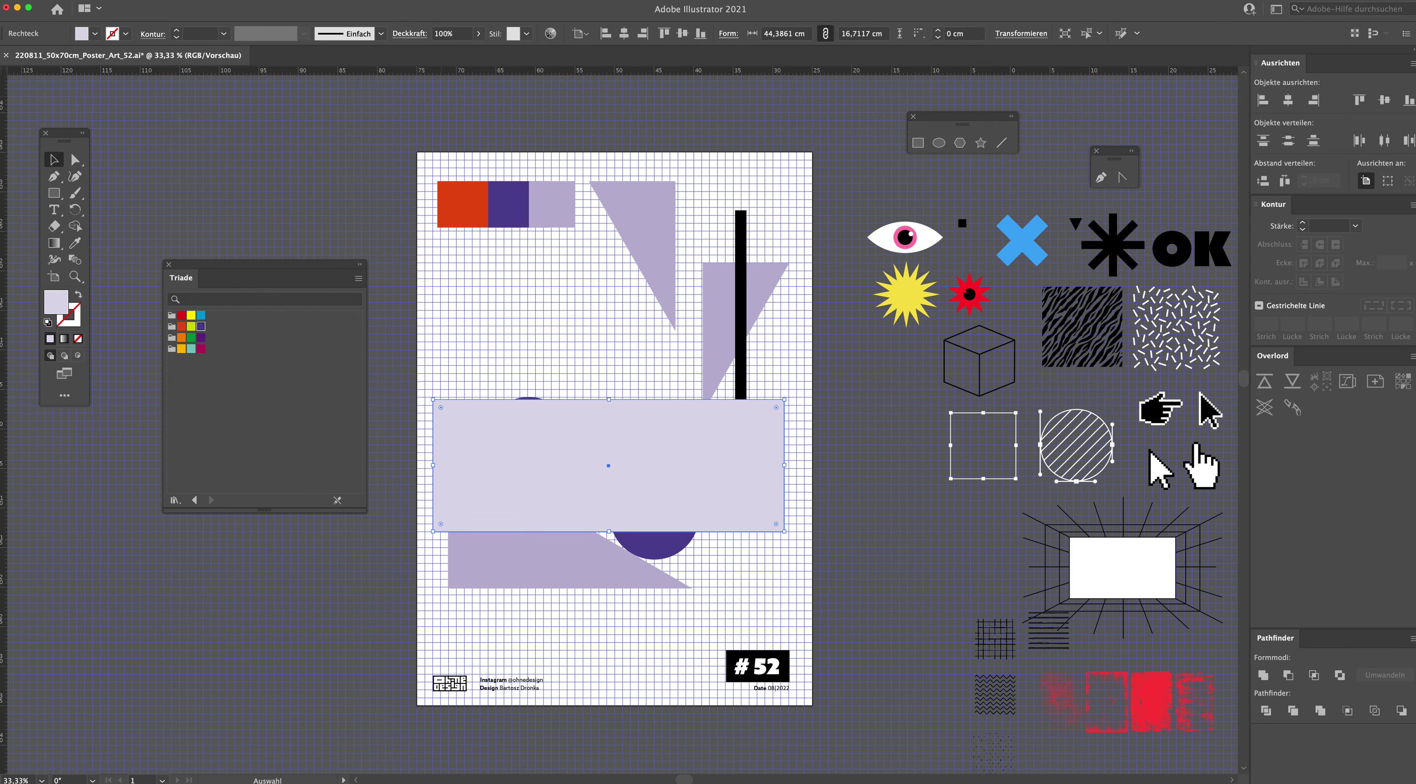
click(289, 2)
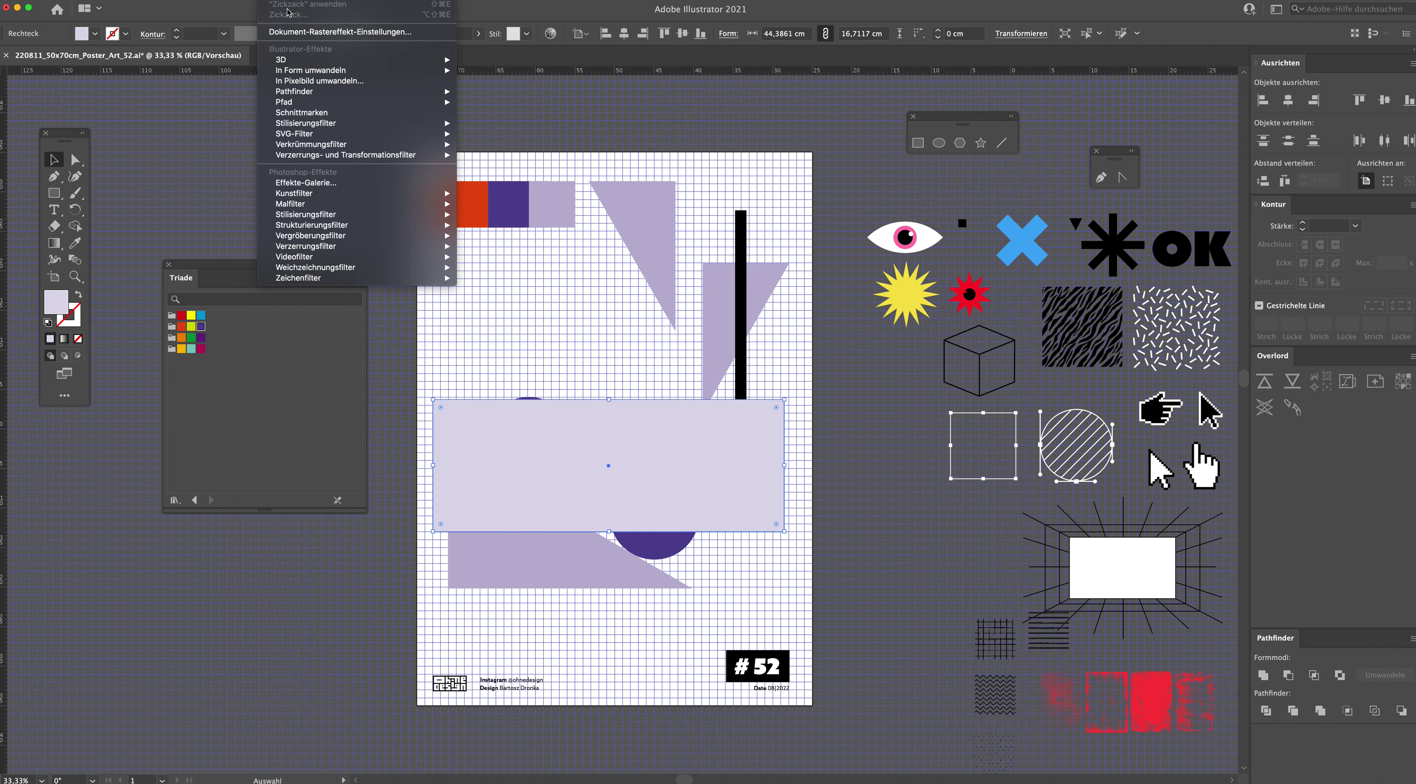
mouse_move(345, 155)
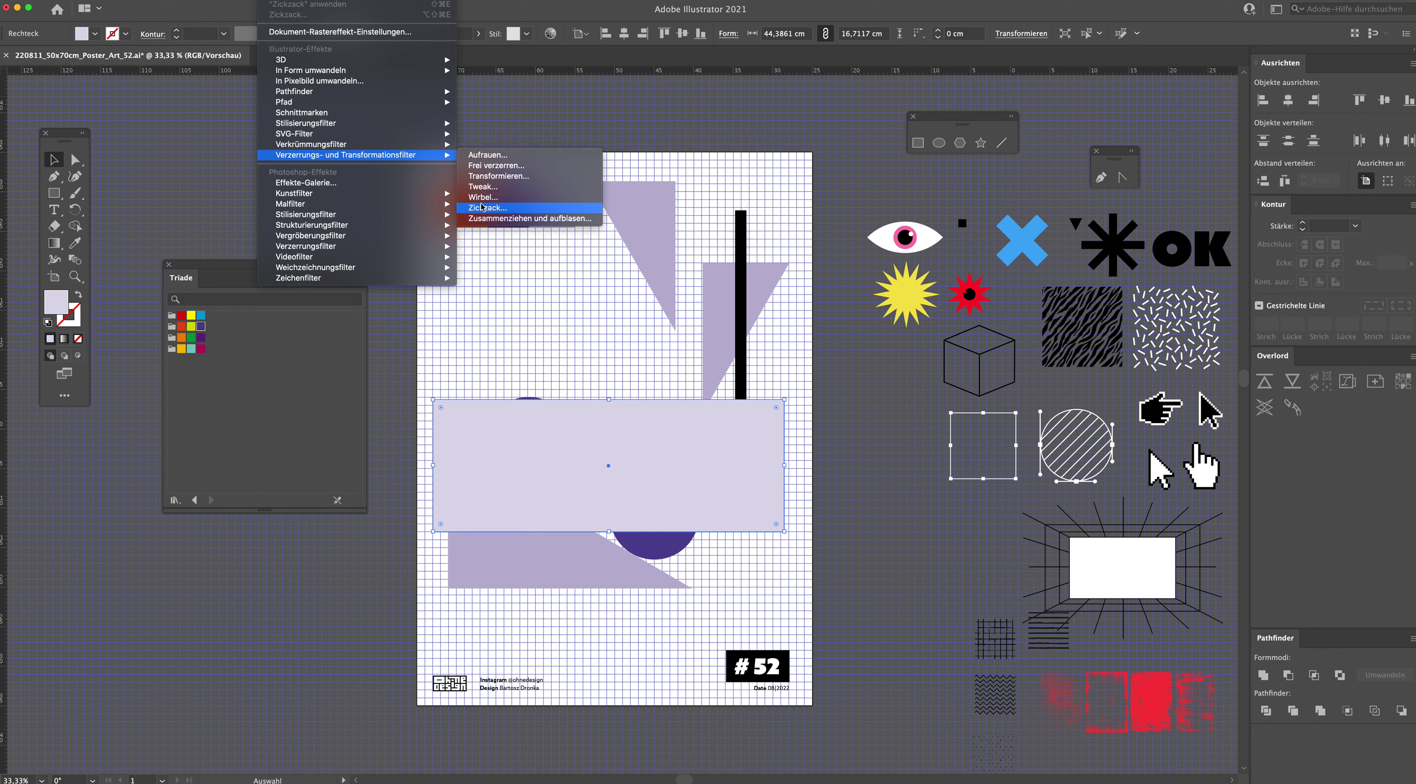
Step: Apply a Zickzack distortion with smooth points to give the rectangle wavy edges
click(482, 207)
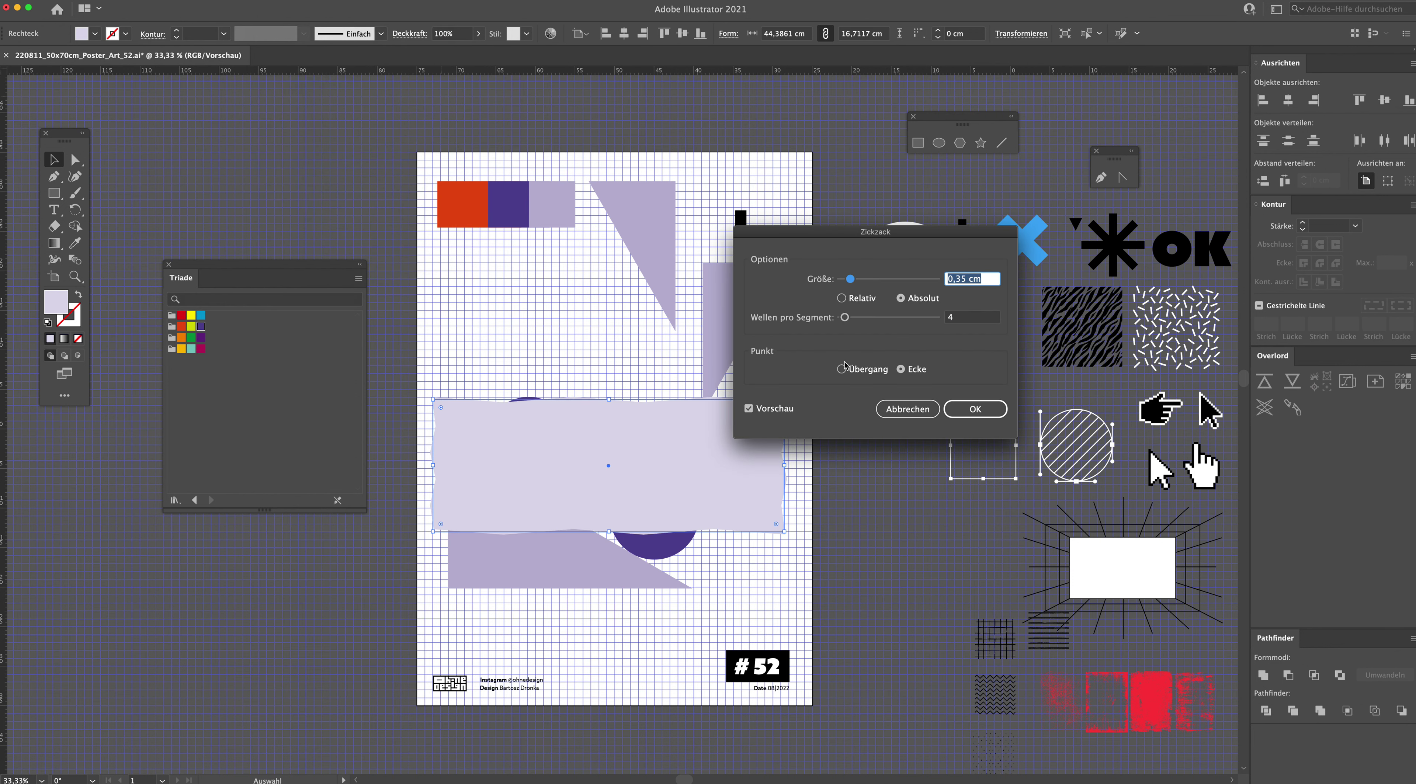
click(841, 369)
mouse_move(850, 277)
mouse_down()
mouse_move(861, 279)
mouse_move(853, 319)
mouse_move(879, 279)
mouse_move(852, 277)
mouse_move(861, 321)
mouse_move(850, 320)
mouse_up()
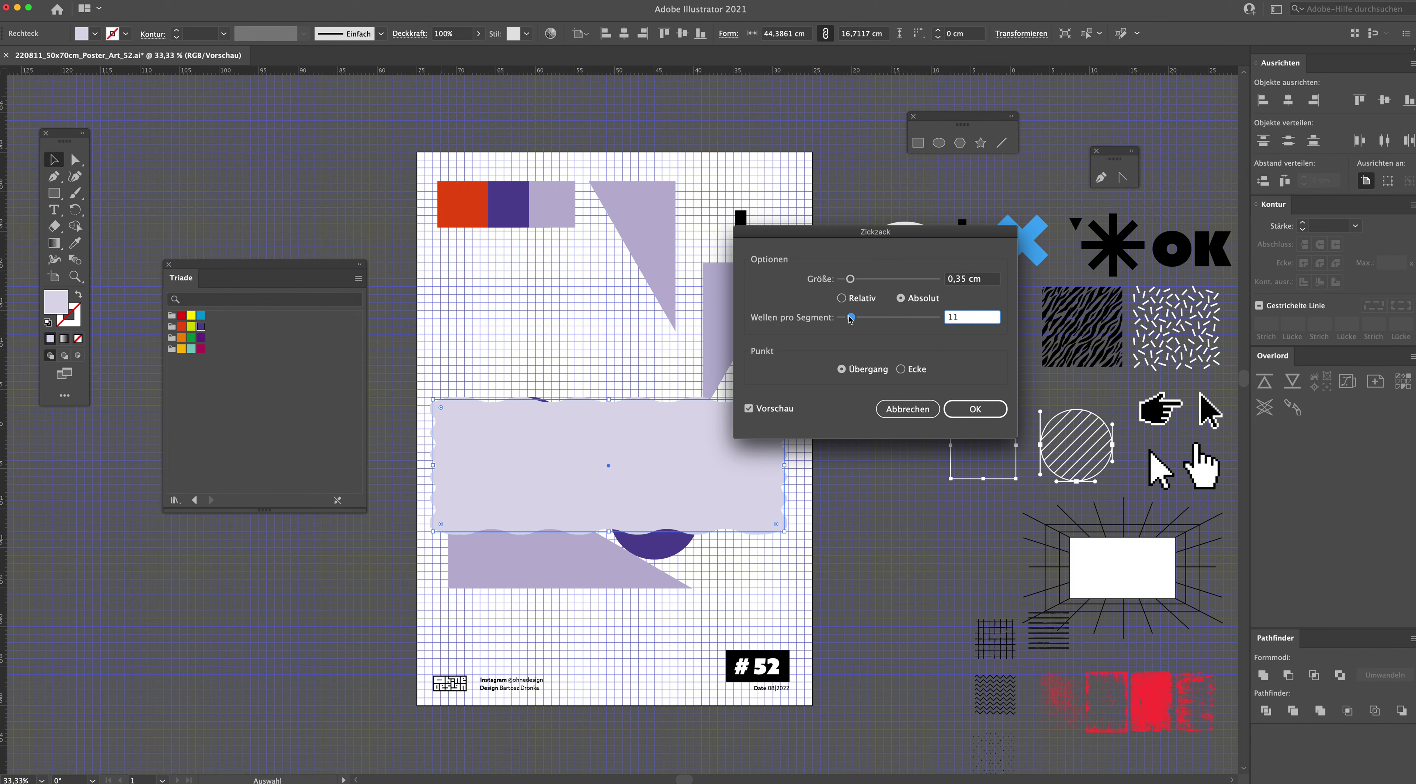
click(959, 408)
Step: Expand the wave appearance into an editable path and move it aside
click(170, 5)
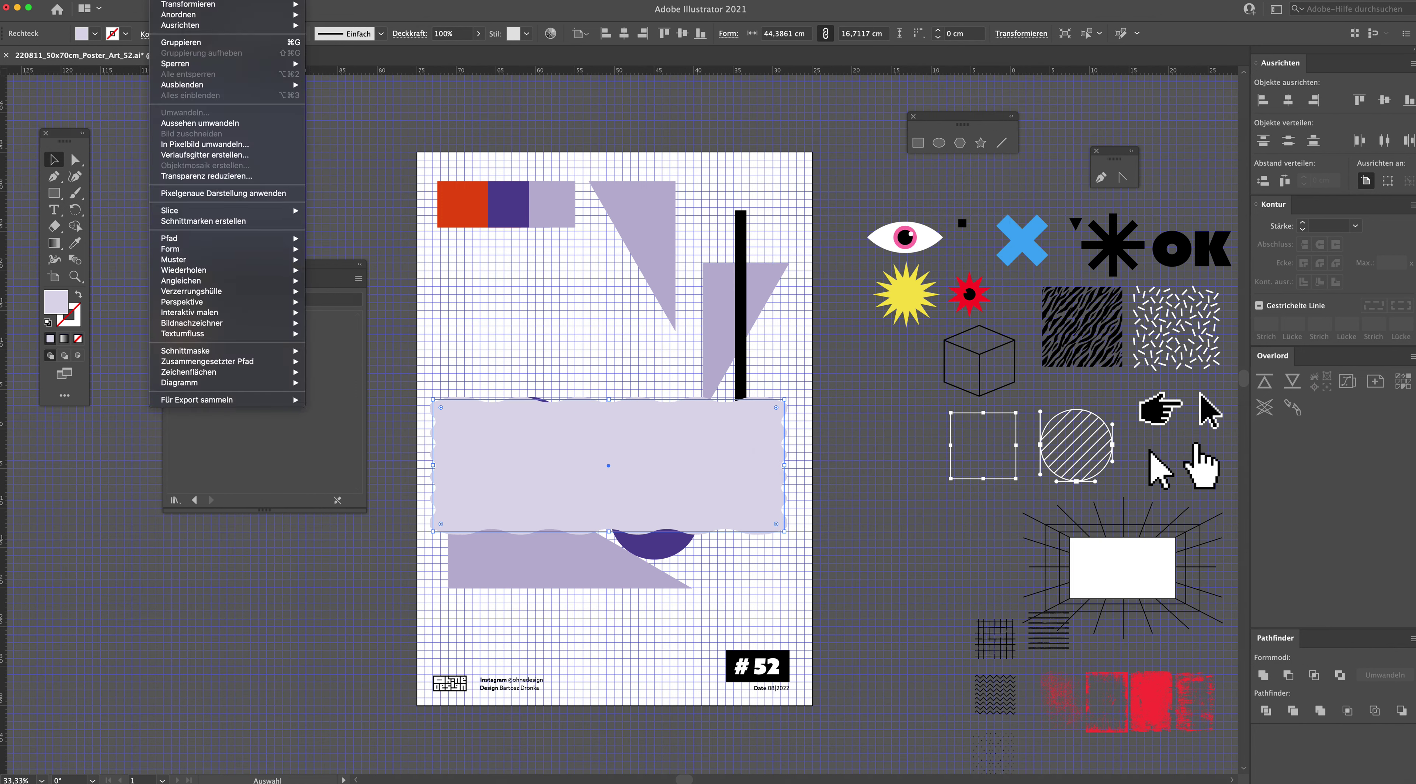
click(186, 123)
mouse_move(591, 477)
mouse_down()
mouse_move(549, 541)
mouse_move(474, 588)
mouse_up()
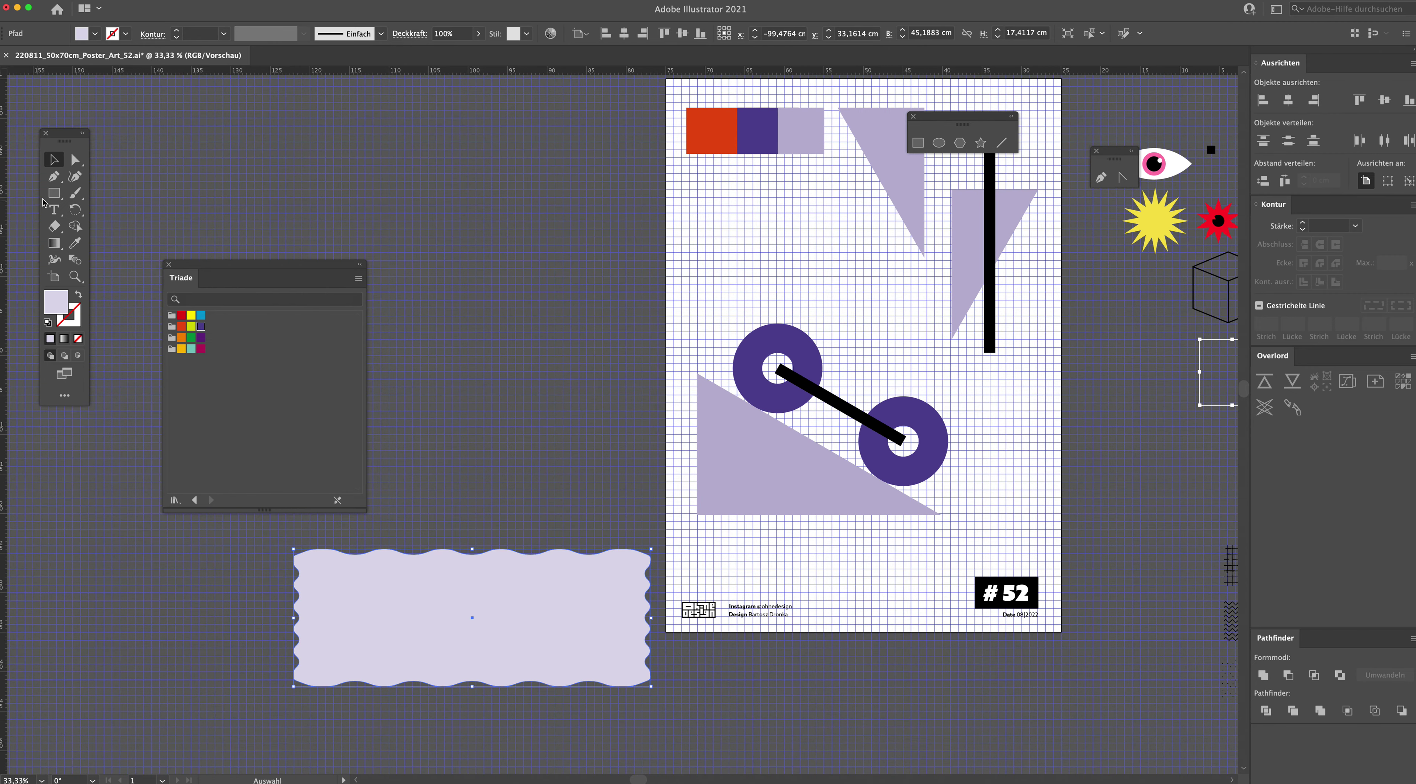
Step: Trim the wavy shape's left and right ends straight with Minus Front
click(54, 193)
drag(266, 547, 321, 722)
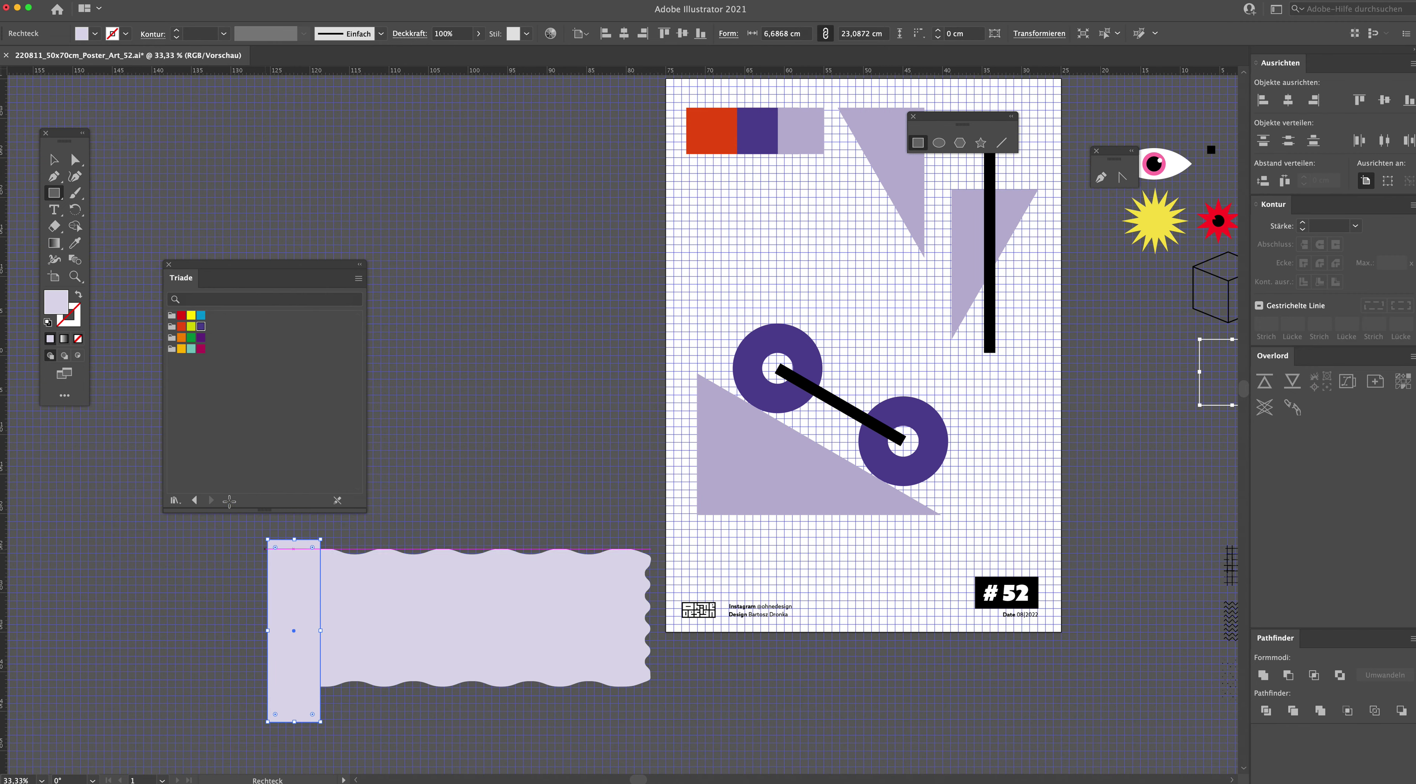
click(54, 160)
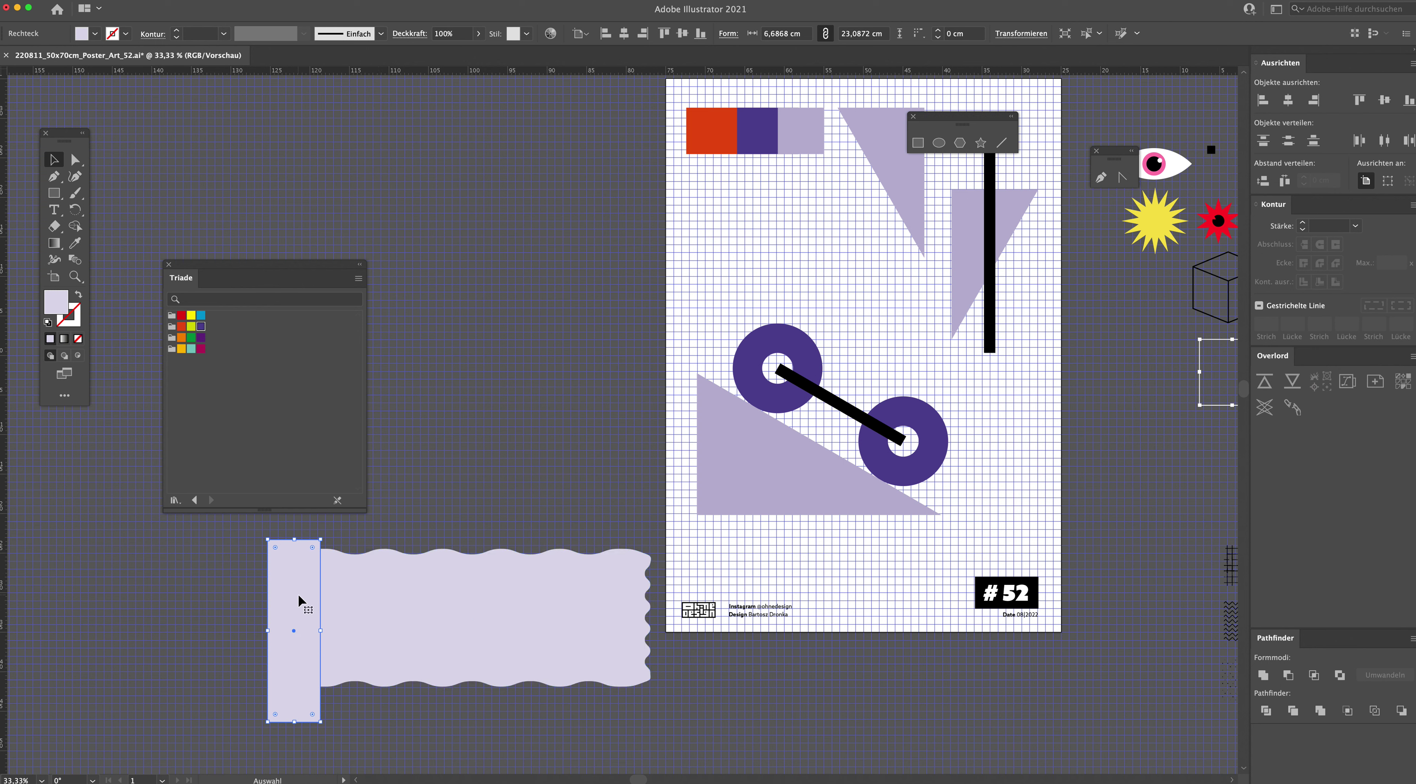
shift+click(385, 616)
click(1288, 675)
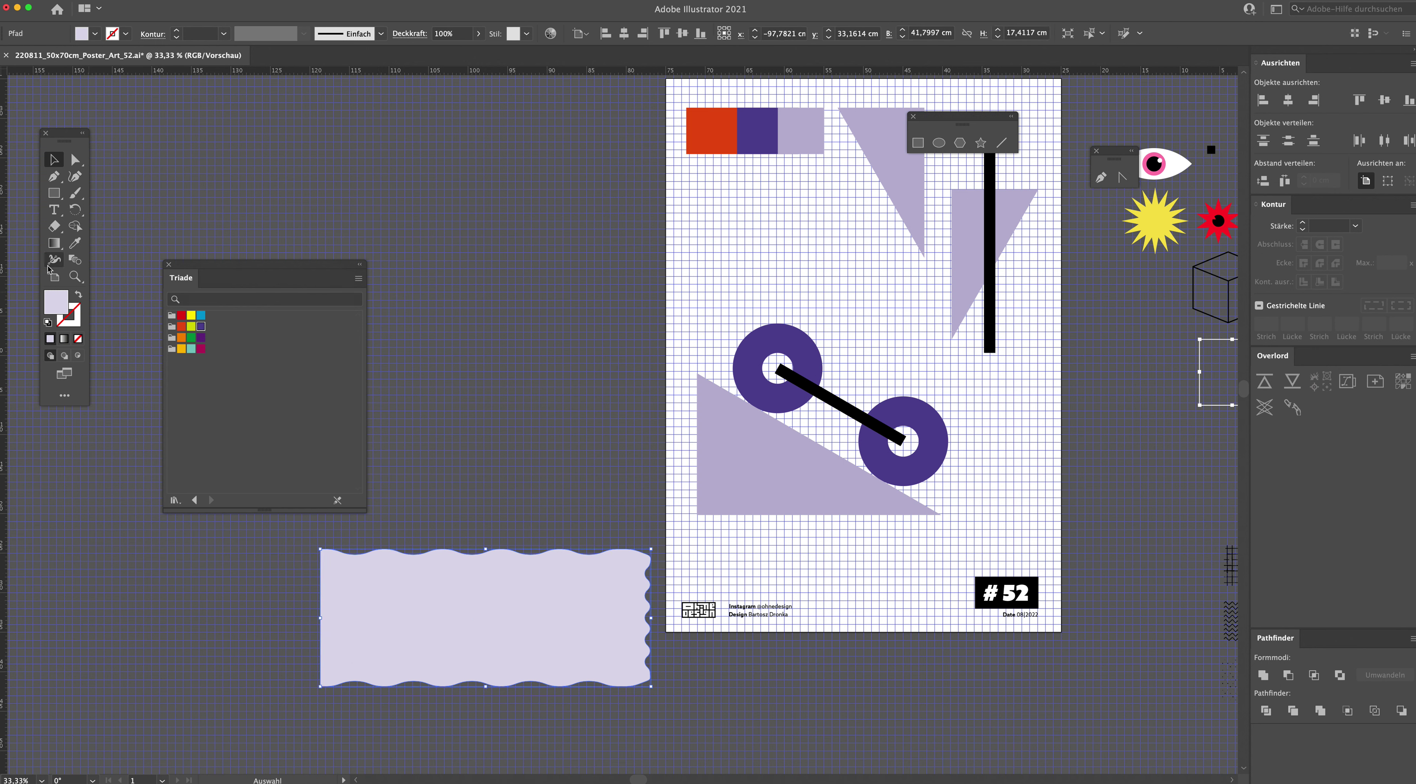
click(54, 193)
drag(651, 528, 602, 715)
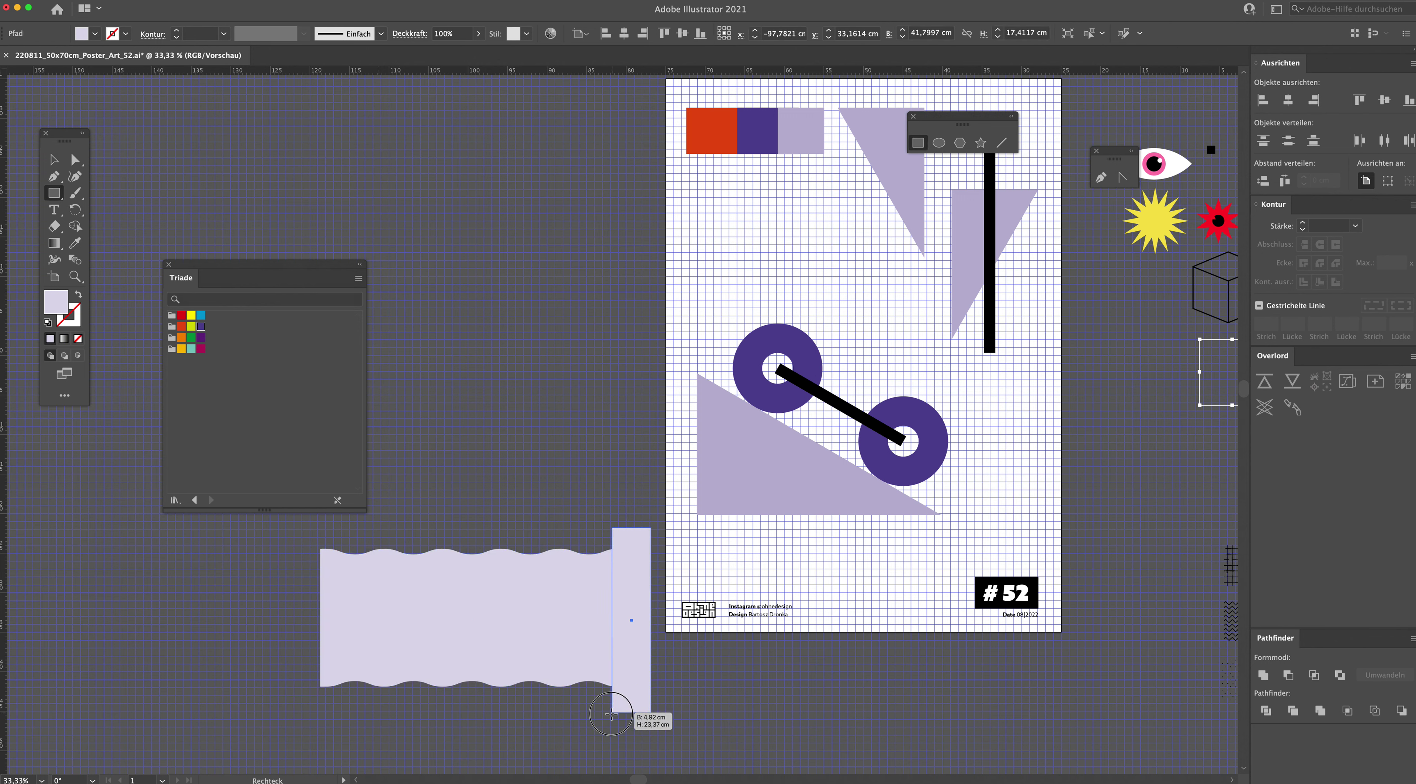
click(54, 160)
shift+click(544, 636)
click(1289, 675)
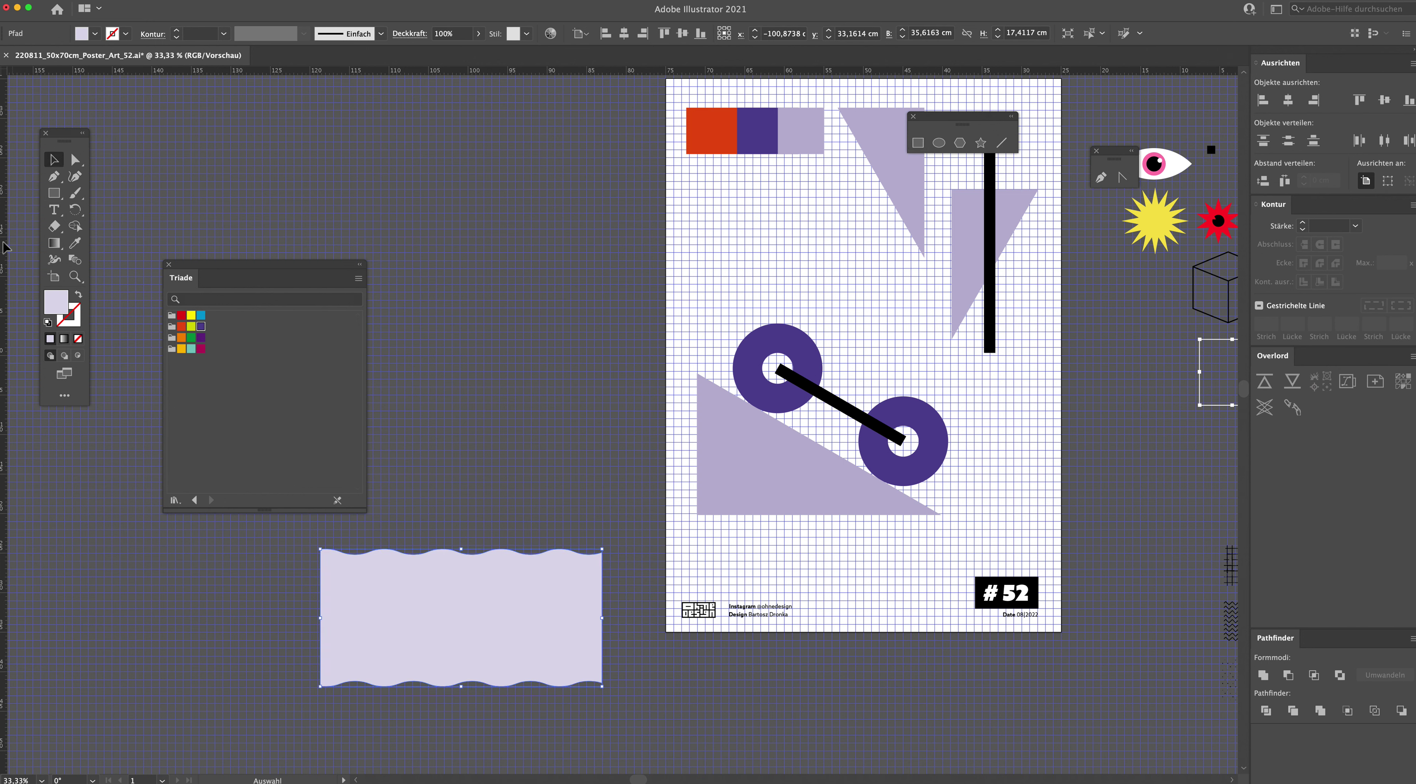
Step: Cut away the wavy bottom edge to make it flat
click(54, 193)
drag(297, 659, 623, 716)
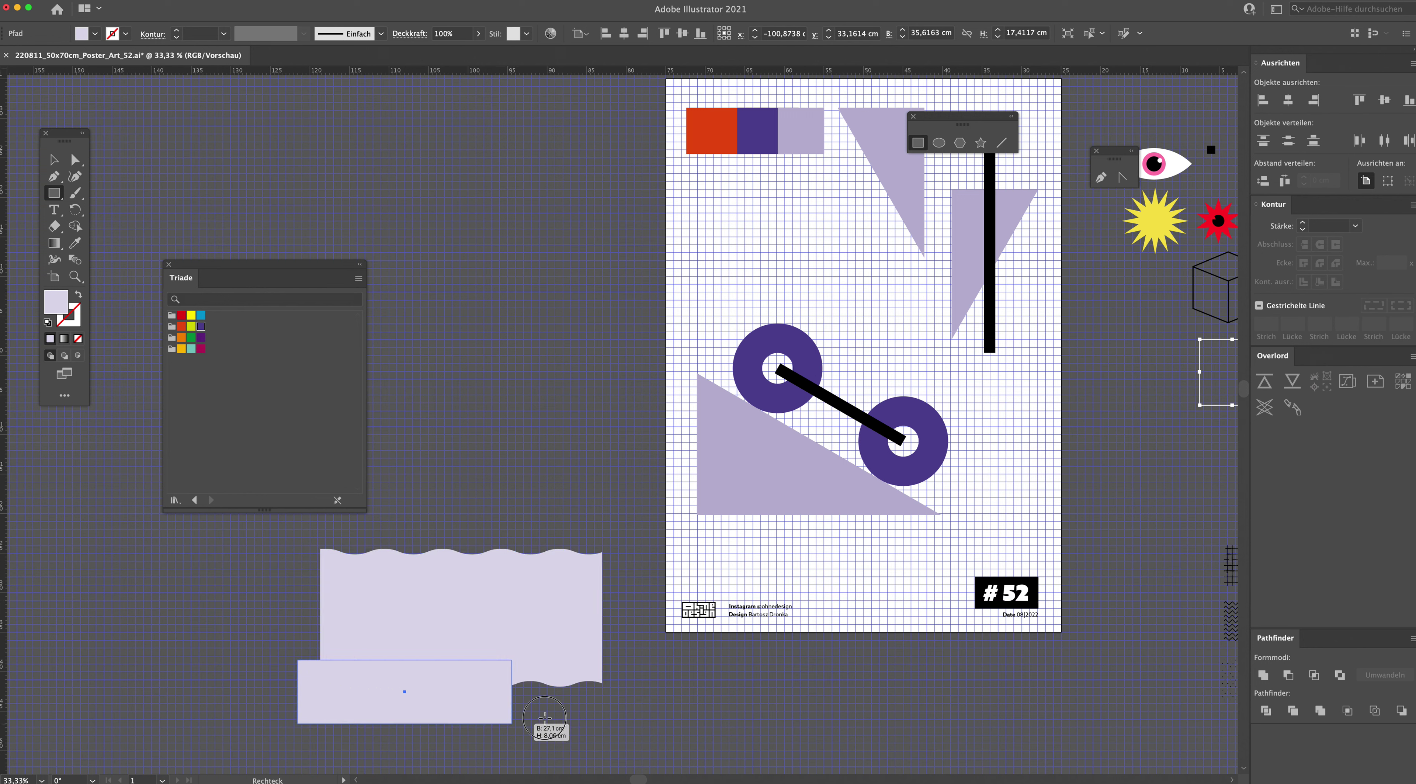
click(54, 160)
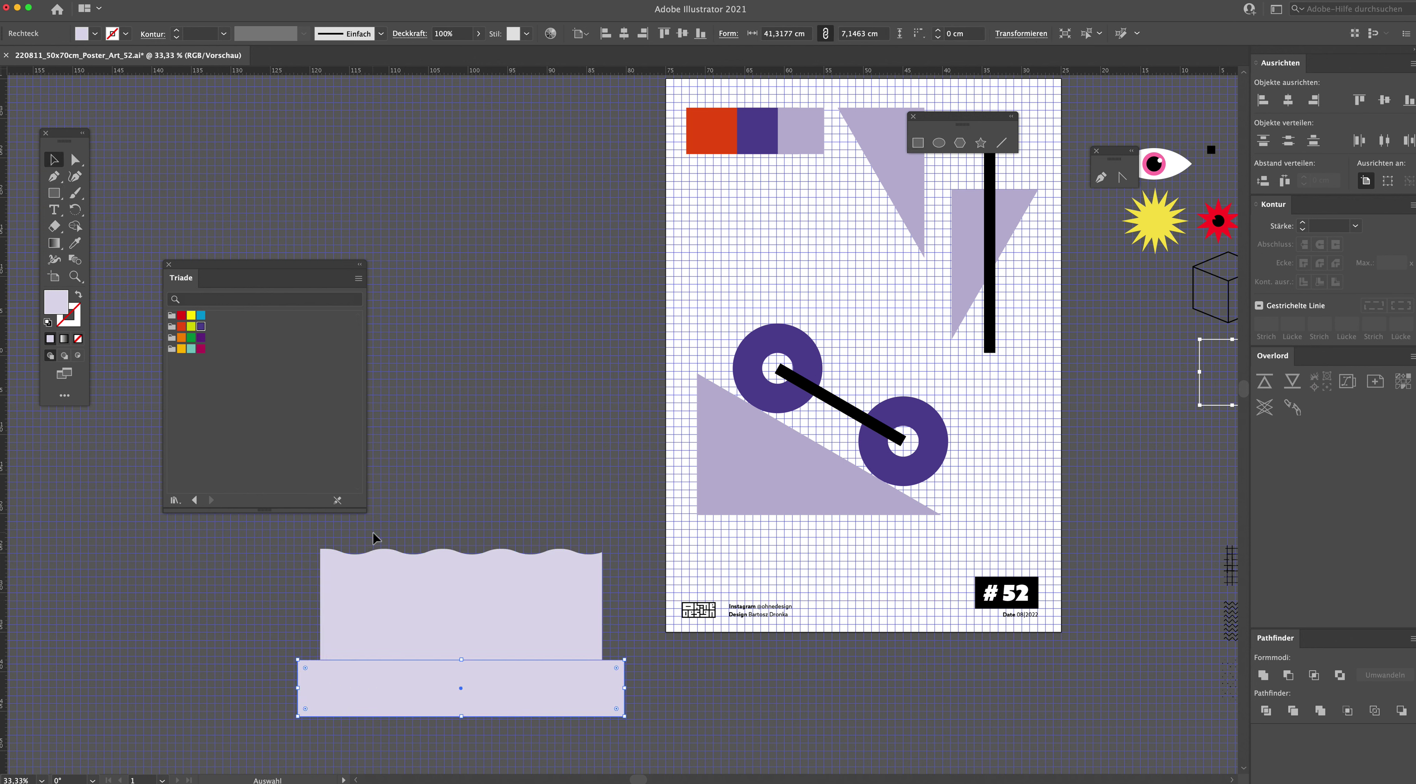
shift+click(474, 605)
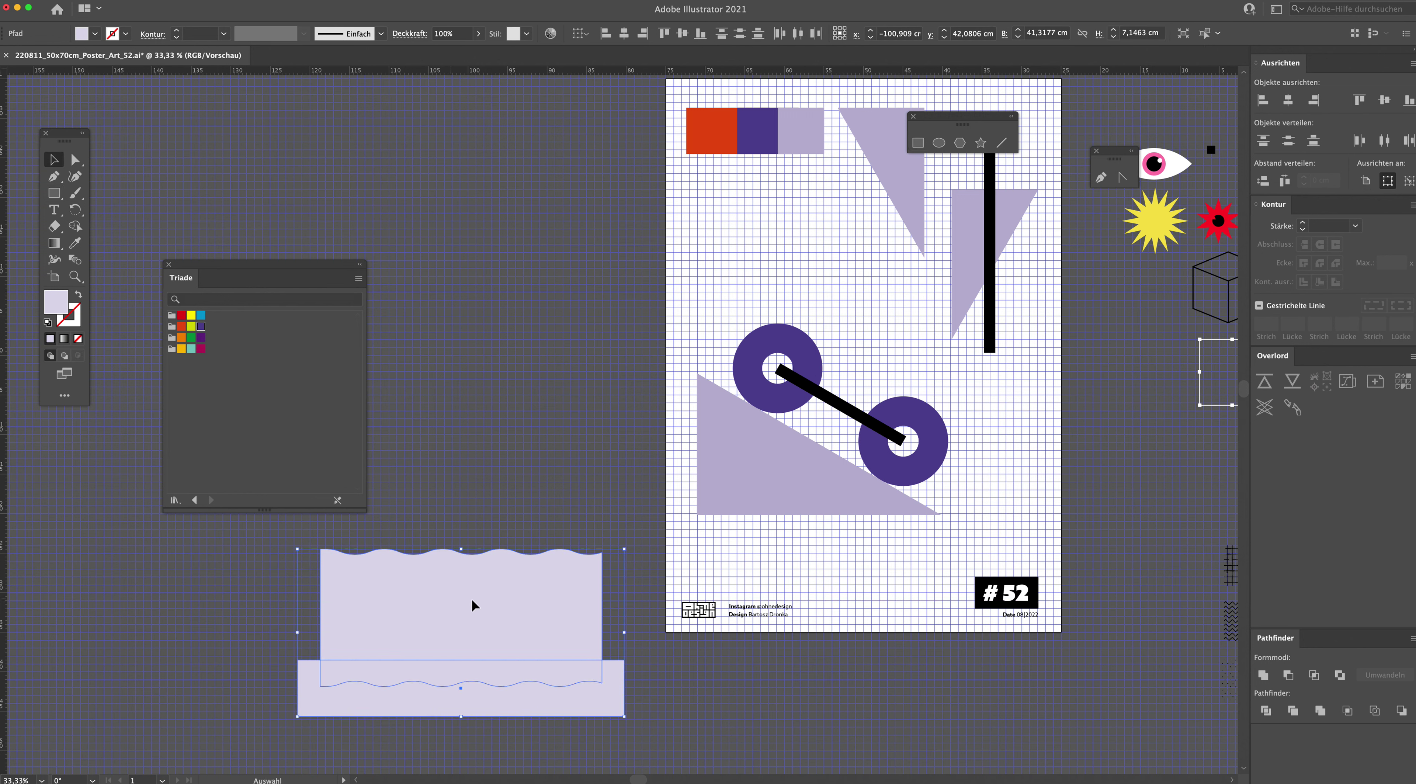
click(1283, 675)
Step: Move the band onto the poster, scale it to about 43.14 × 17.02 cm, and send it behind
click(640, 477)
scroll(486, 509, right, 3)
mouse_move(397, 628)
mouse_down()
mouse_move(783, 421)
mouse_move(794, 483)
mouse_up()
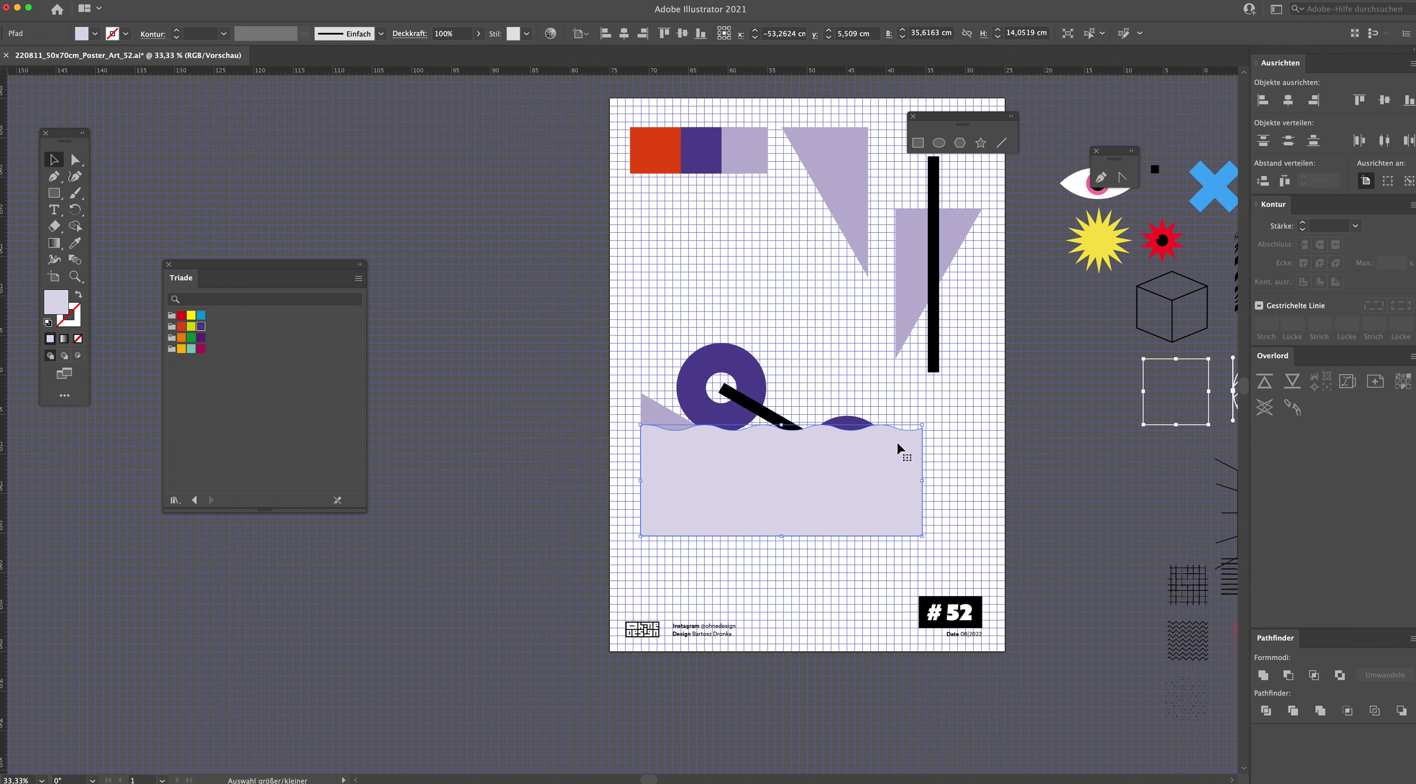
drag(924, 425, 982, 402)
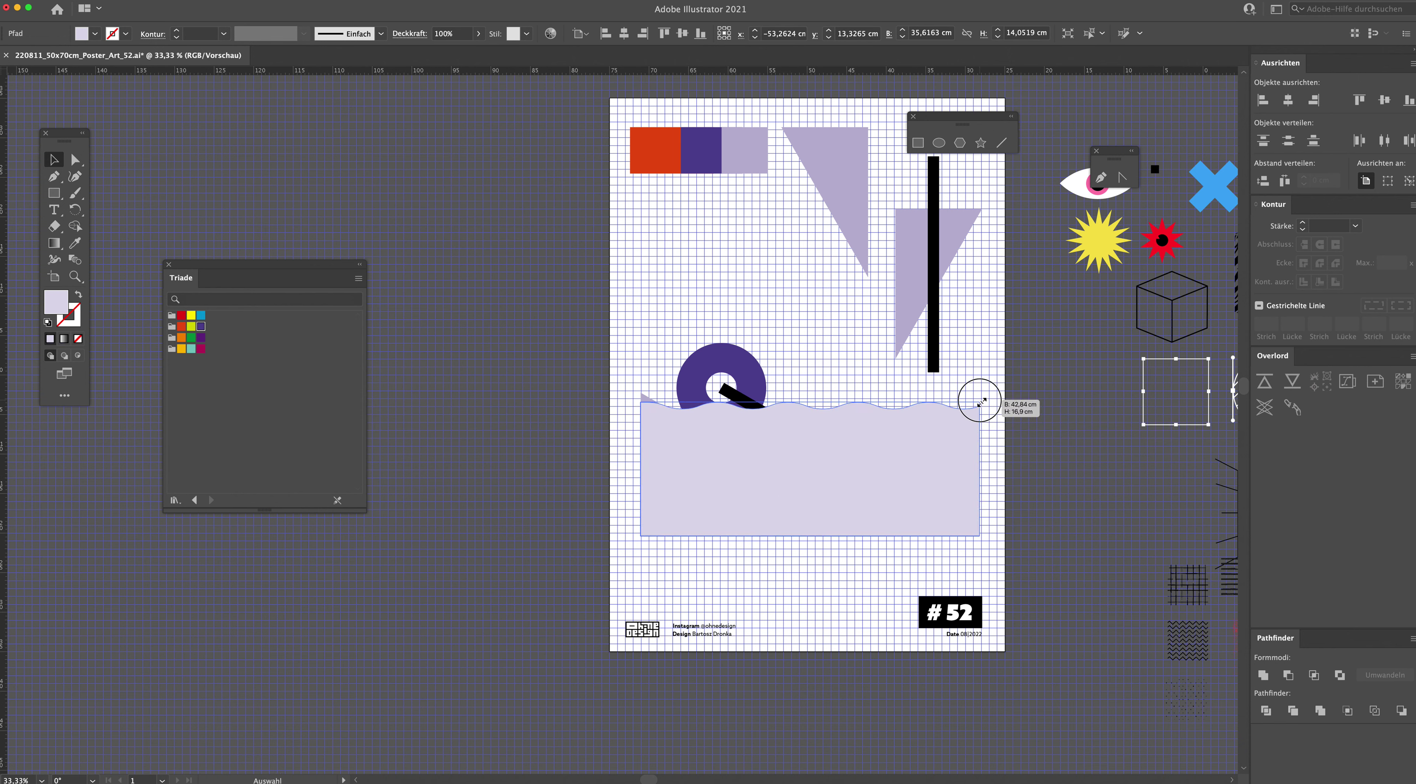
drag(981, 402, 981, 402)
right_click(952, 425)
mouse_move(1001, 622)
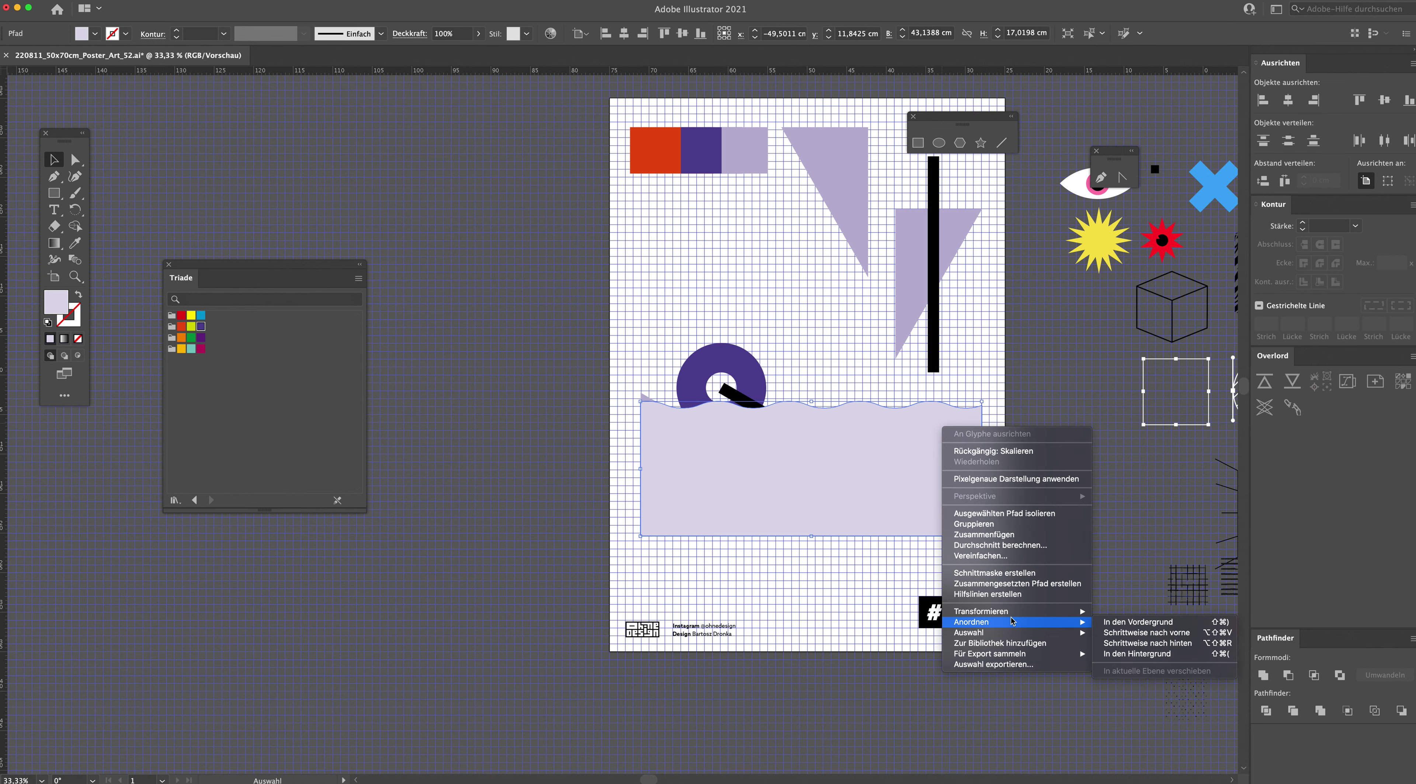
click(1121, 654)
click(1071, 510)
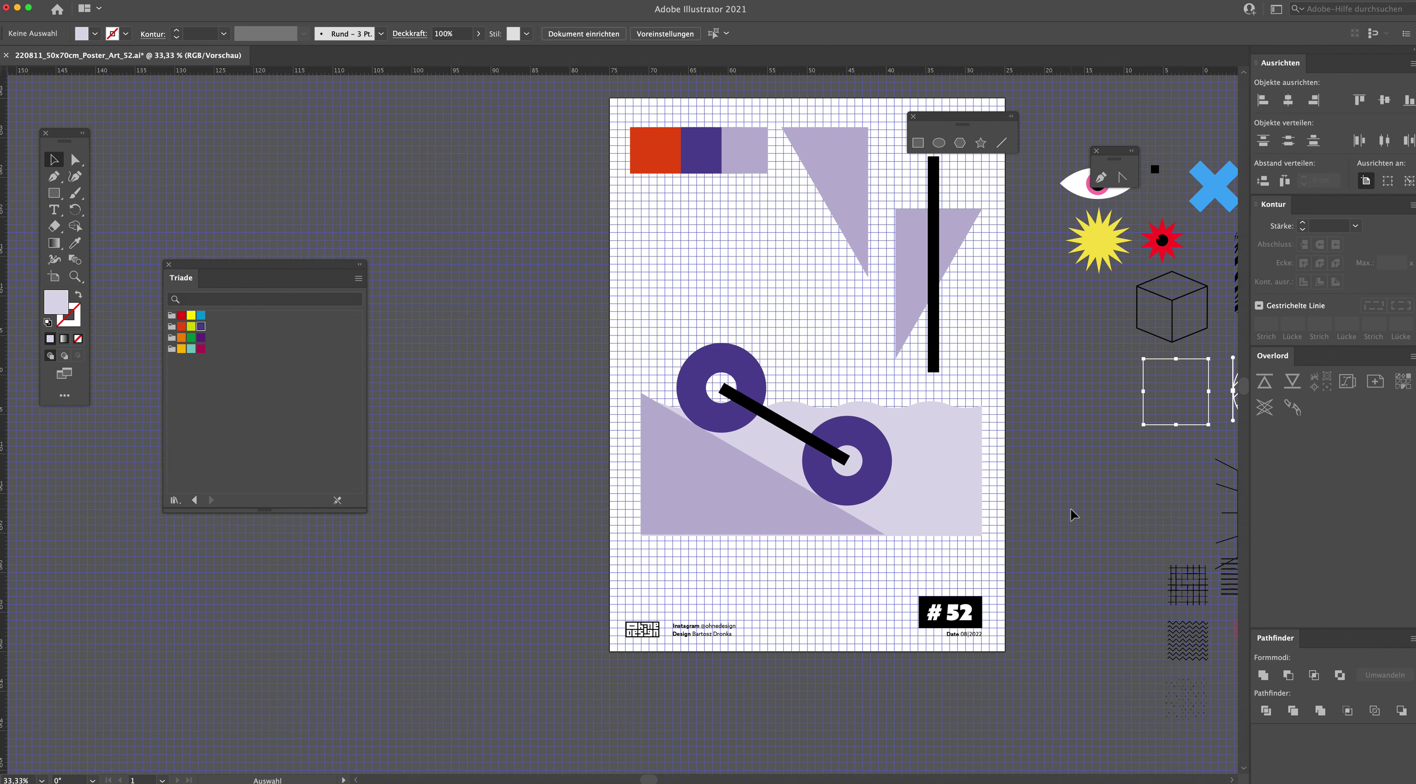
Step: Shorten the lower-left triangle and wavy band together to a shared flat bottom edge
scroll(1017, 516, right, 2)
scroll(1017, 516, up, 2)
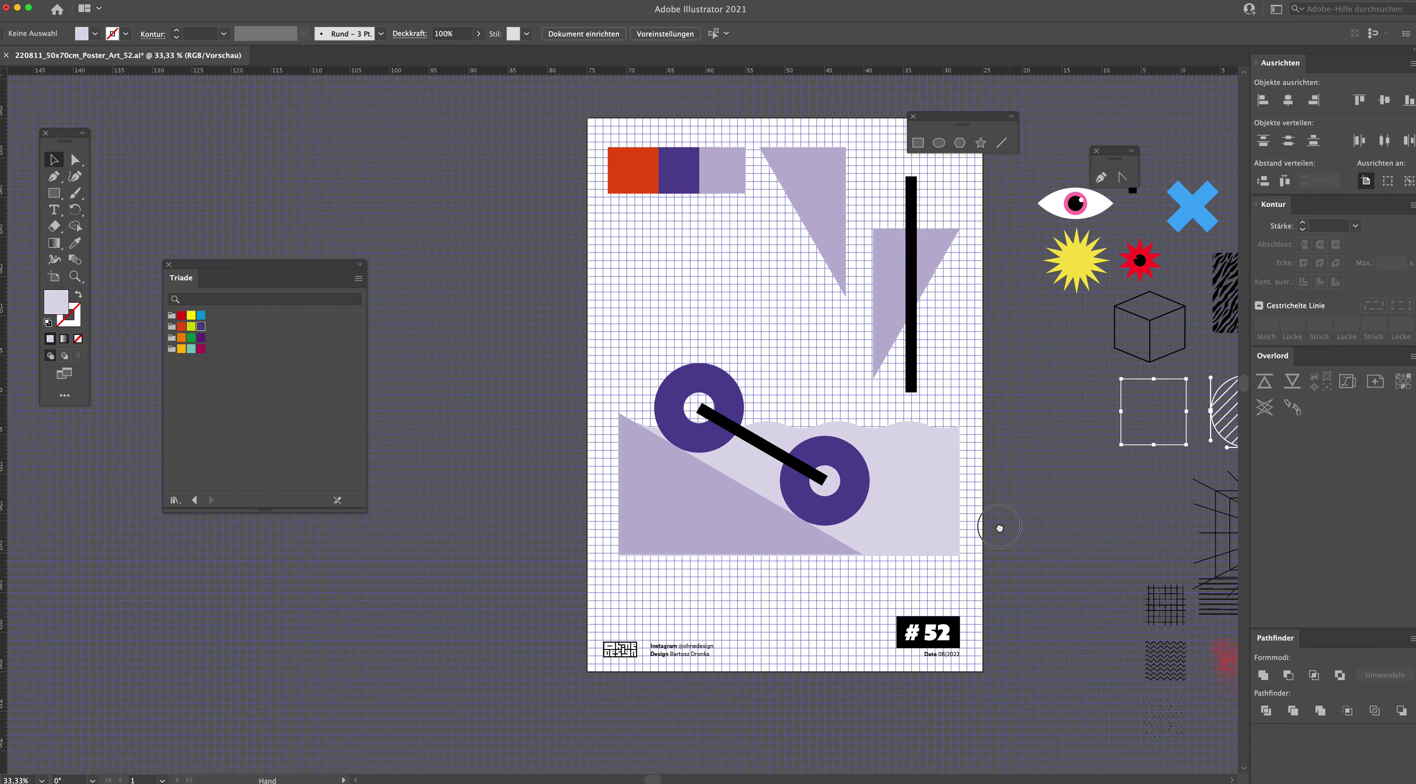
click(756, 550)
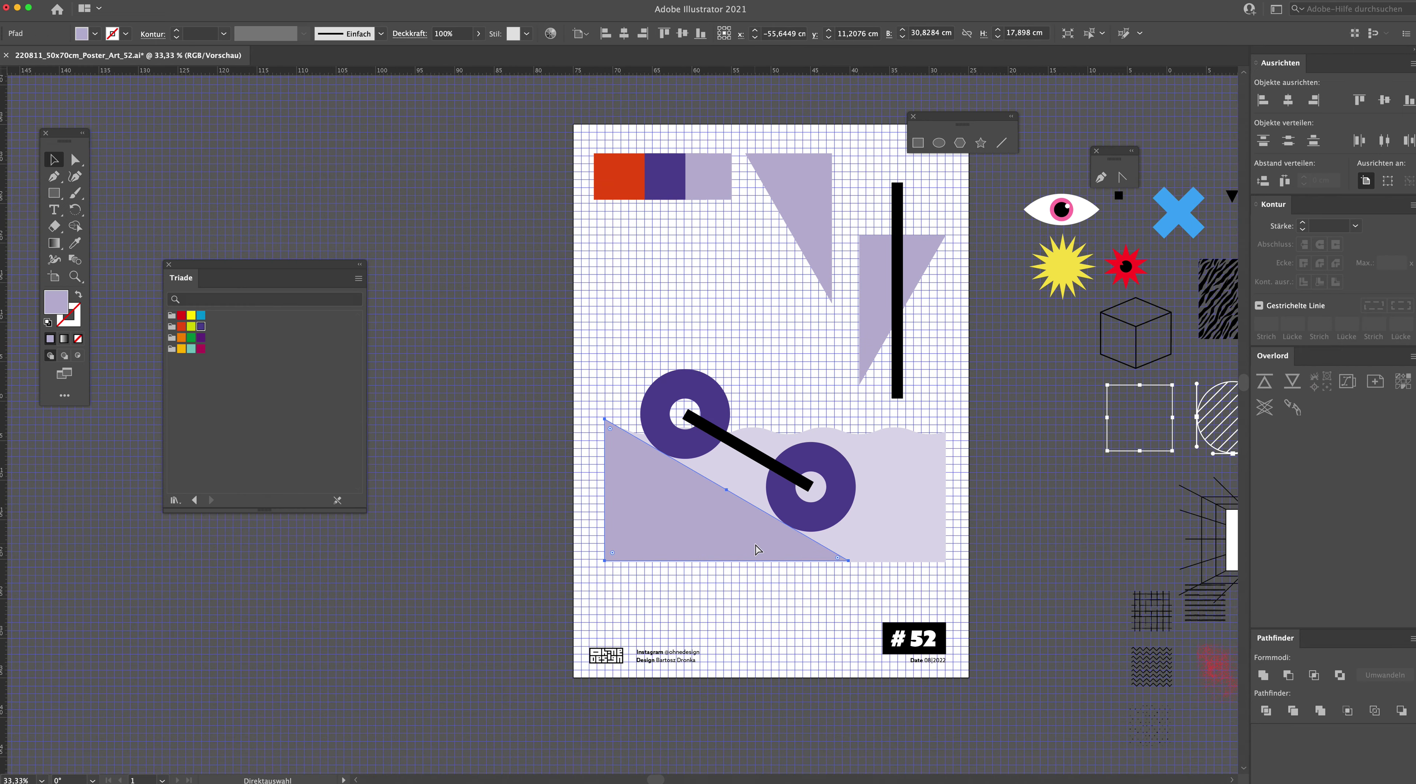
key(super+plus)
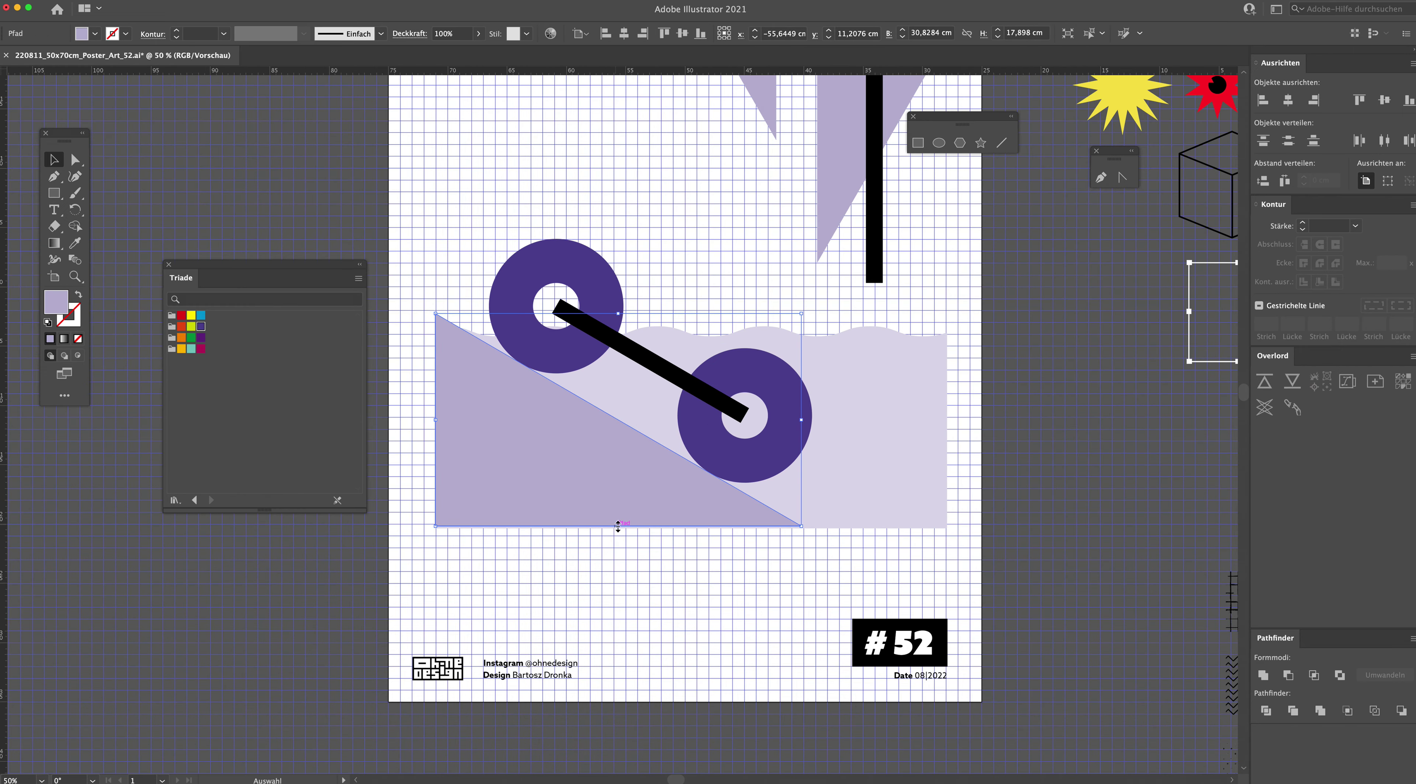
shift+click(787, 503)
drag(692, 528, 728, 654)
click(775, 569)
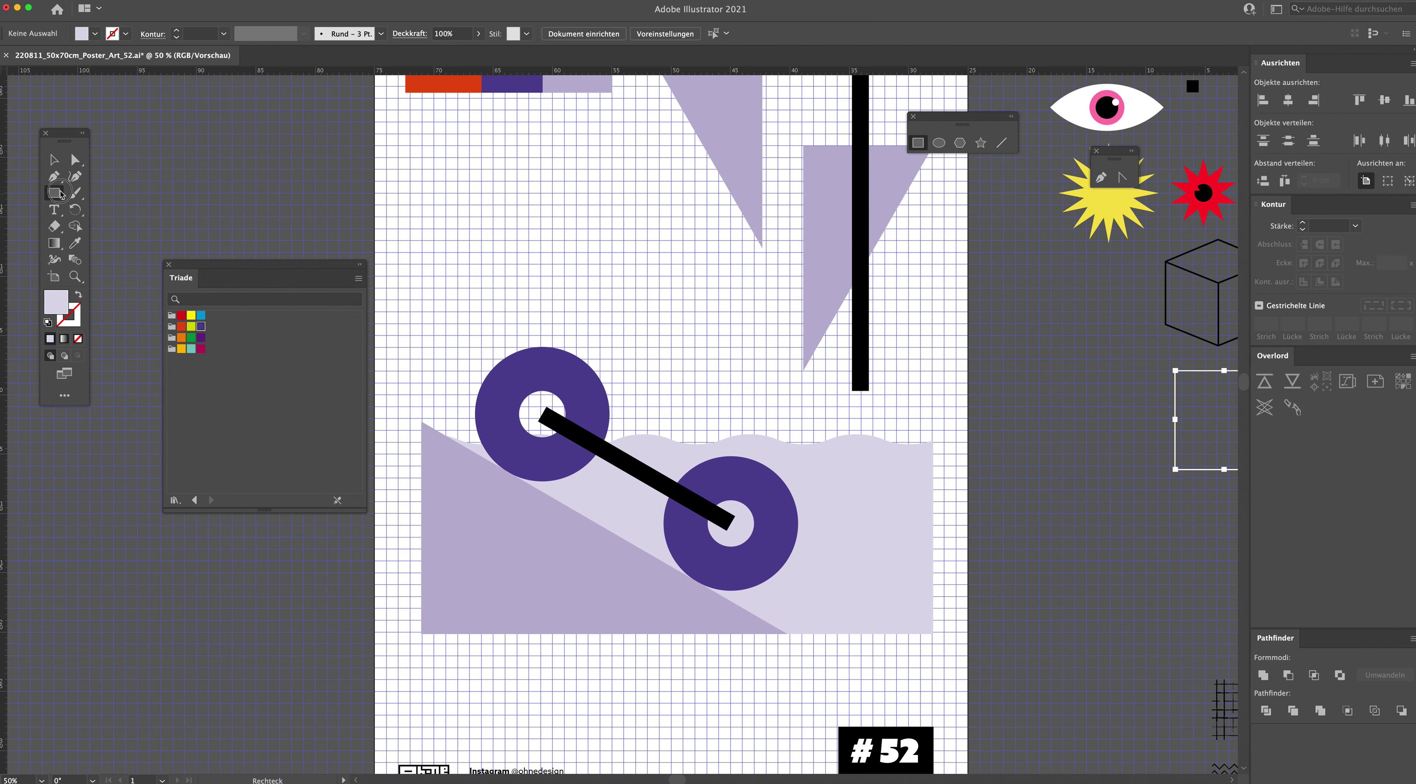
Step: Select the wavy lilac band again
drag(63, 194, 110, 209)
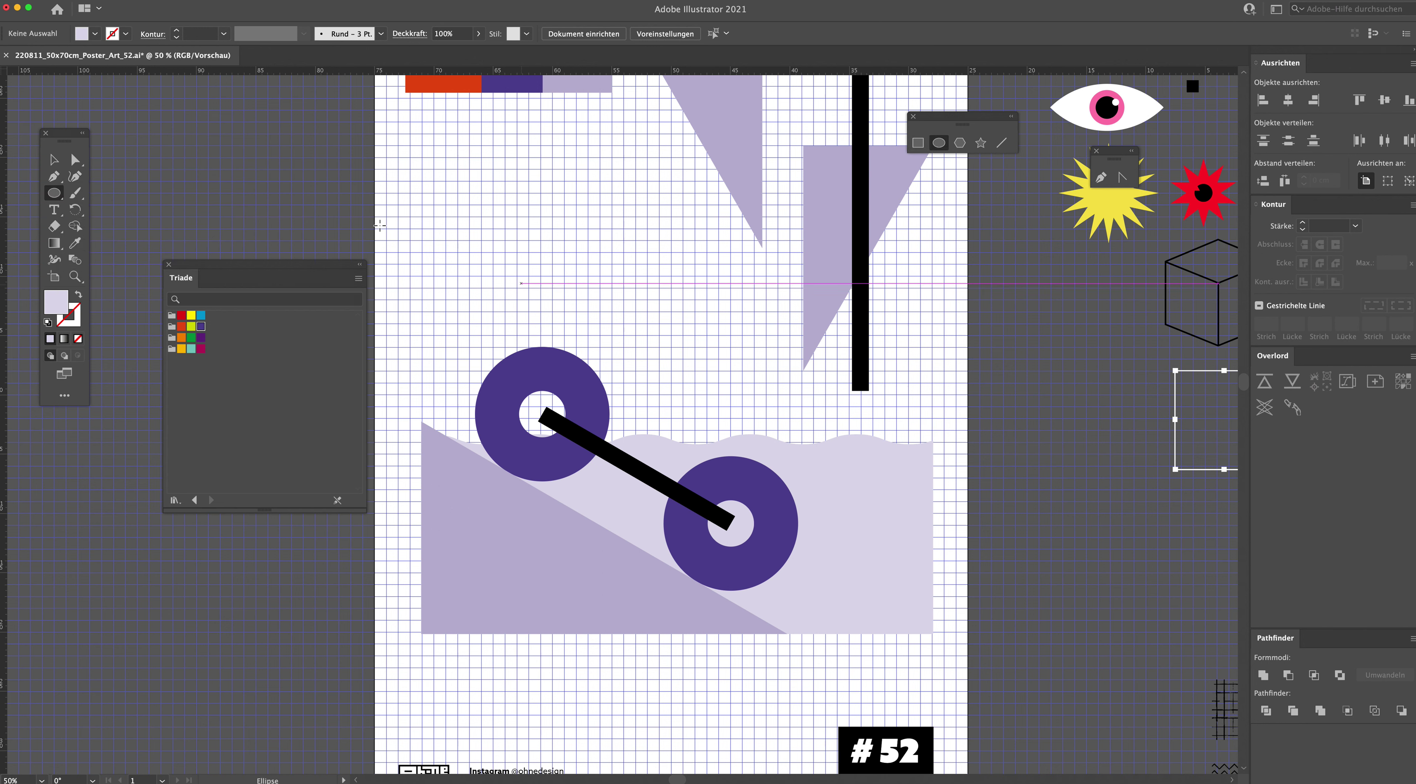
click(60, 164)
click(674, 451)
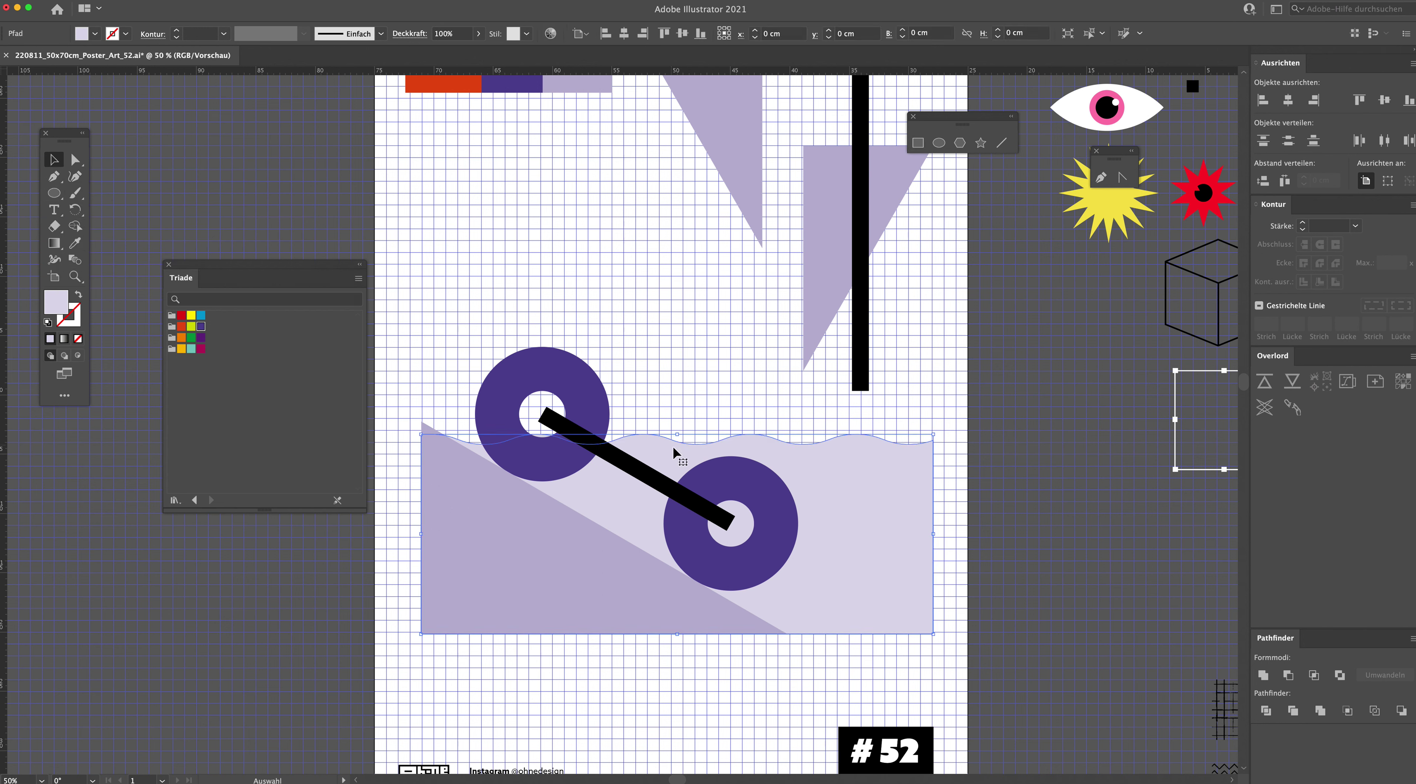
Step: Raise the wavy band, fill it with the triangle's darker purple, and send it behind the rings
drag(676, 452, 675, 378)
key(i)
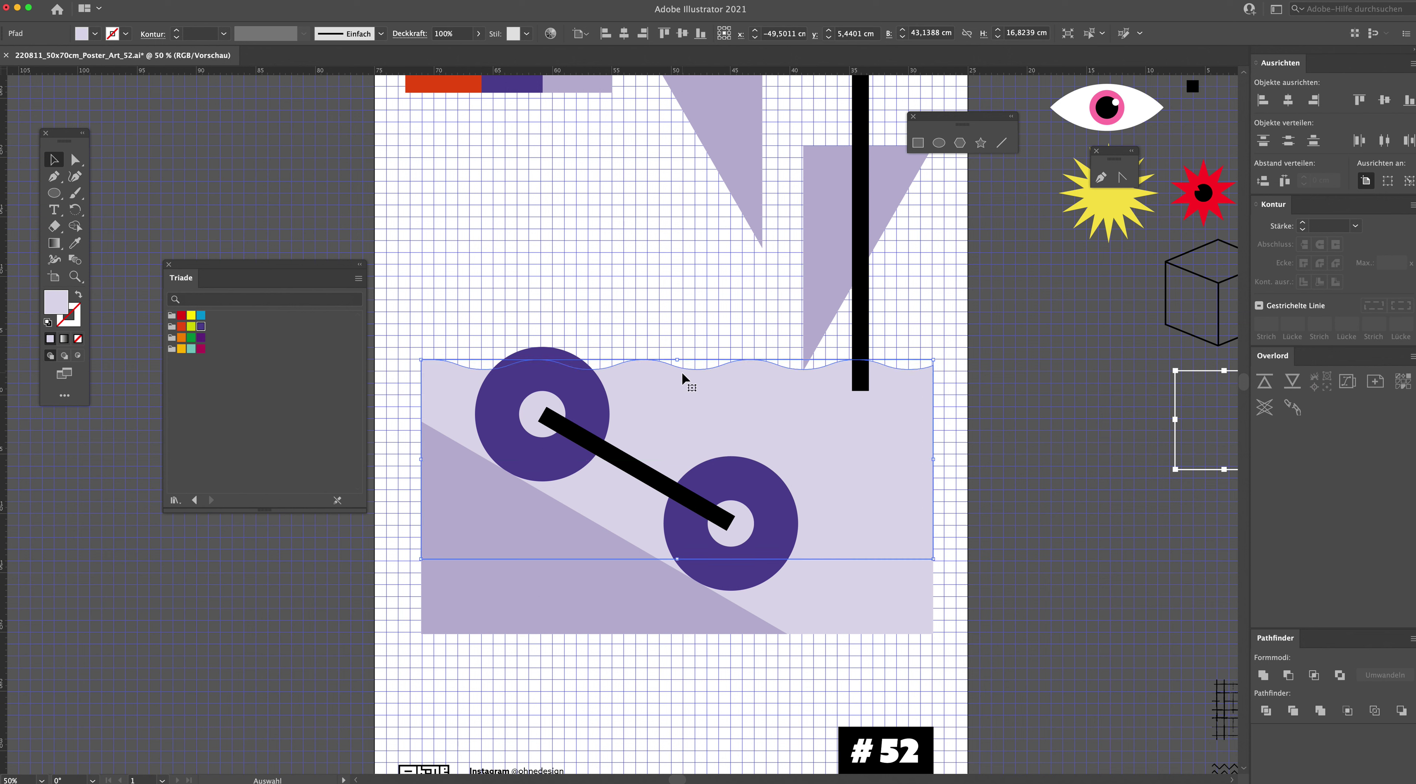
click(583, 544)
click(57, 168)
right_click(673, 395)
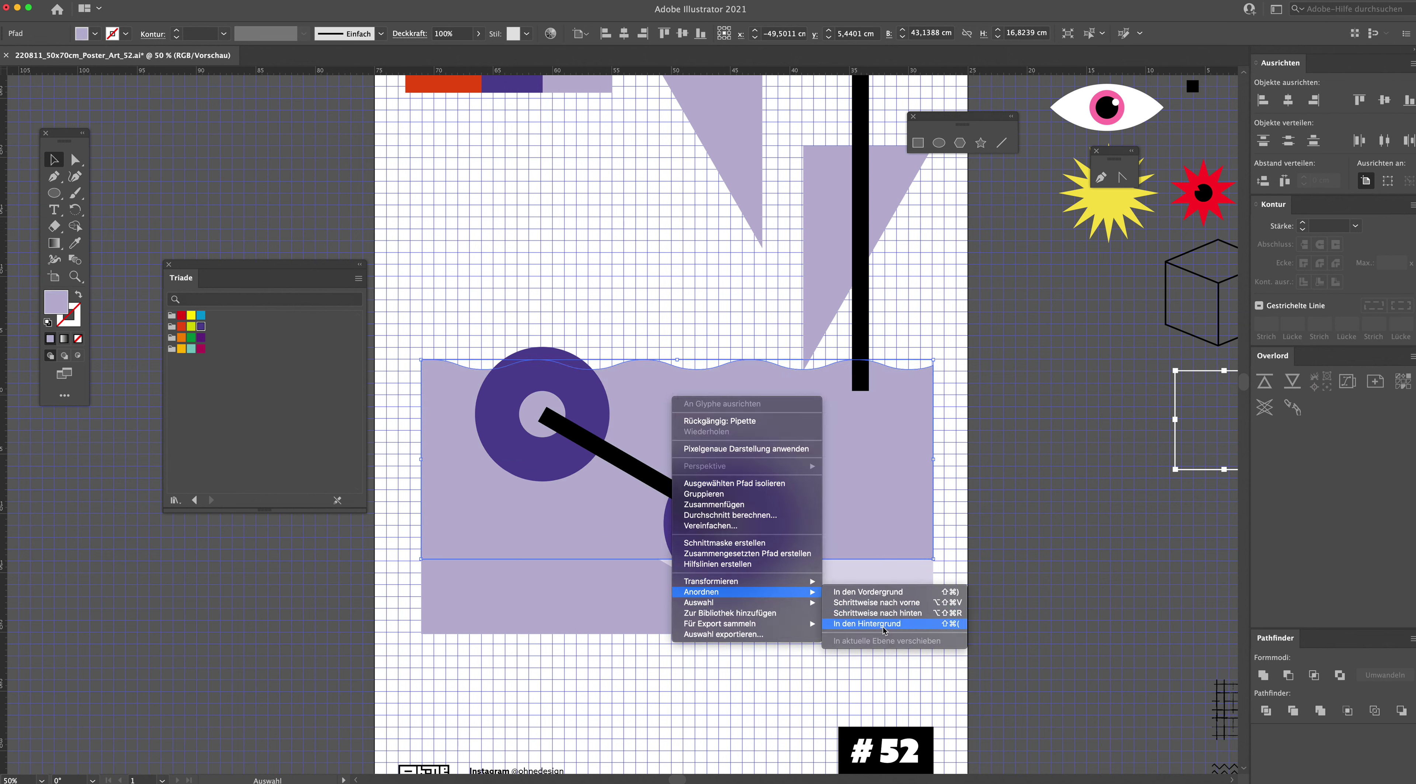
click(884, 624)
click(1069, 572)
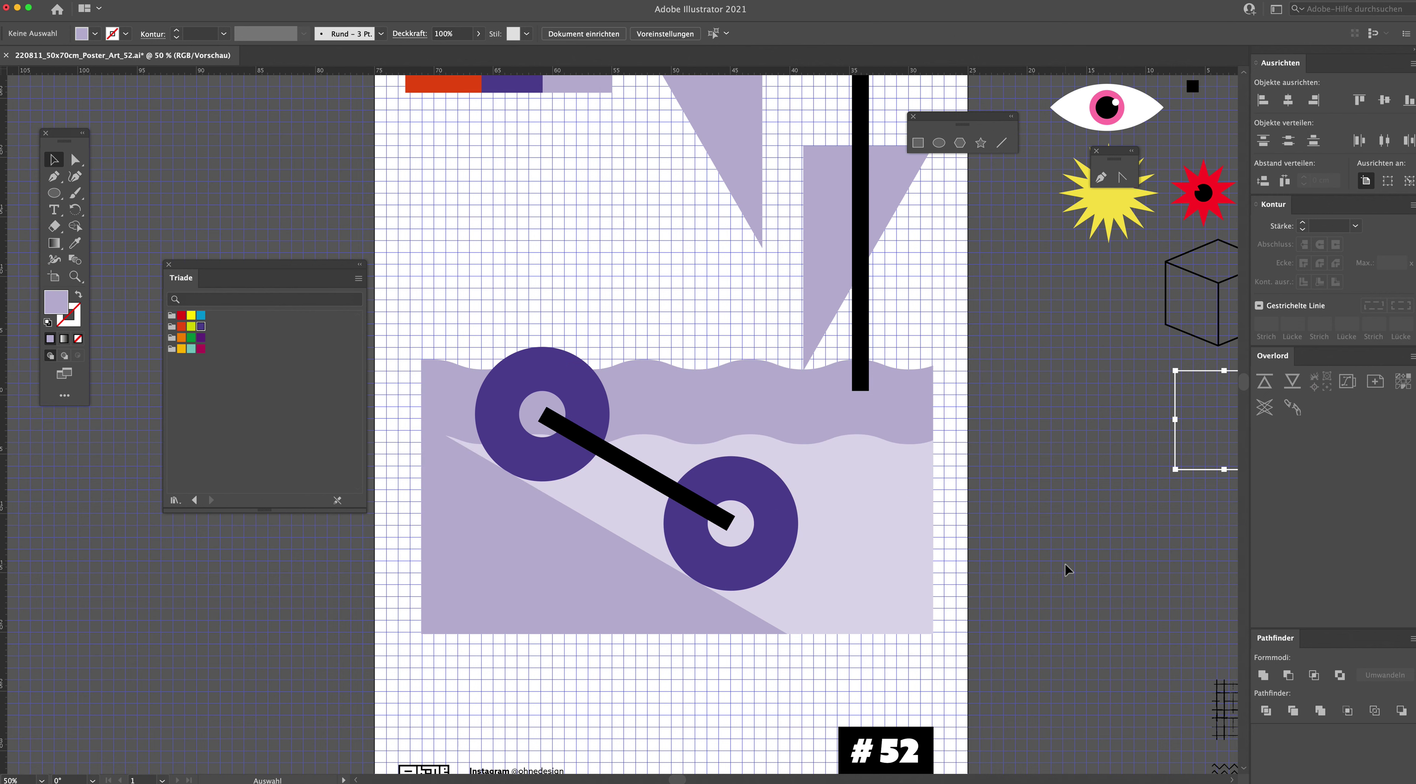
Step: Recolour the wave with the red rectangle's colour
scroll(759, 414, up, 1)
click(763, 424)
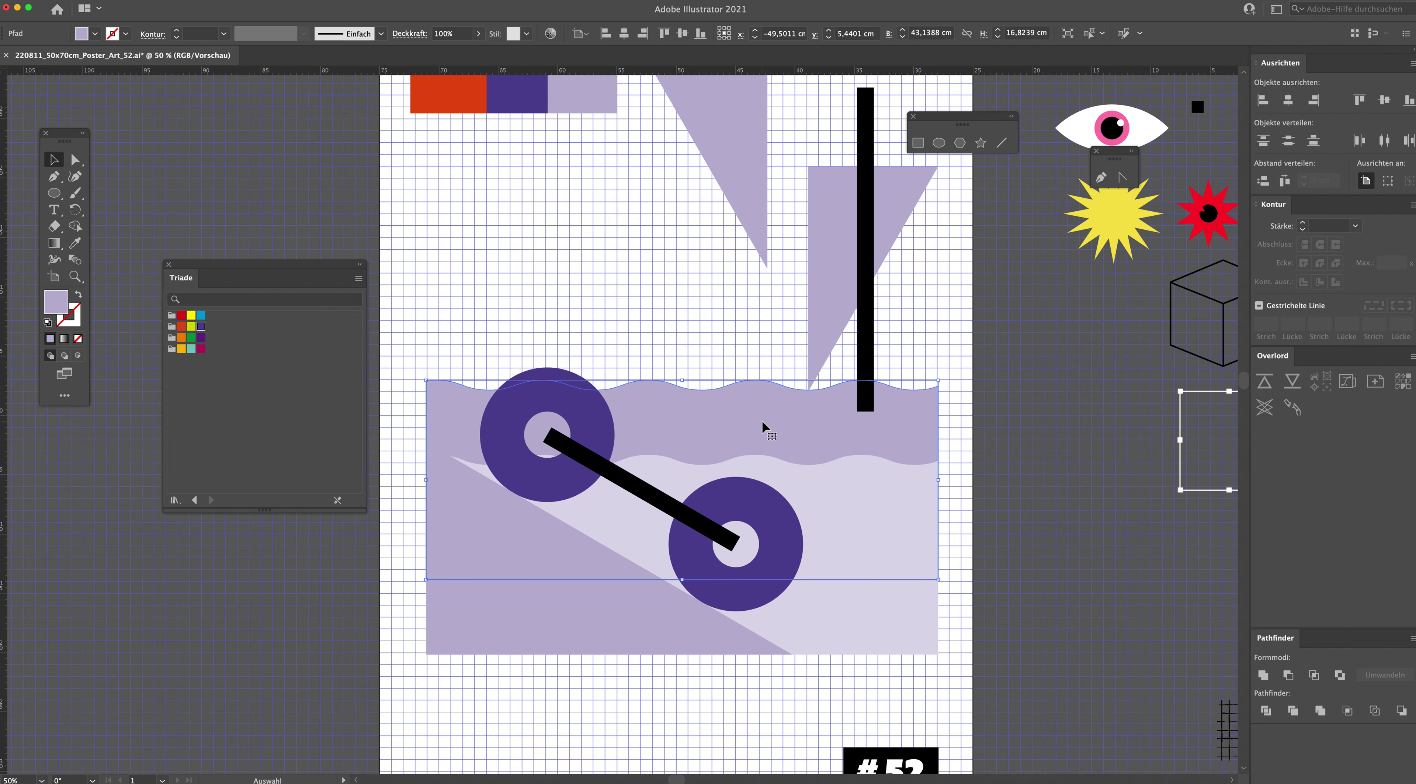
key(i)
click(444, 96)
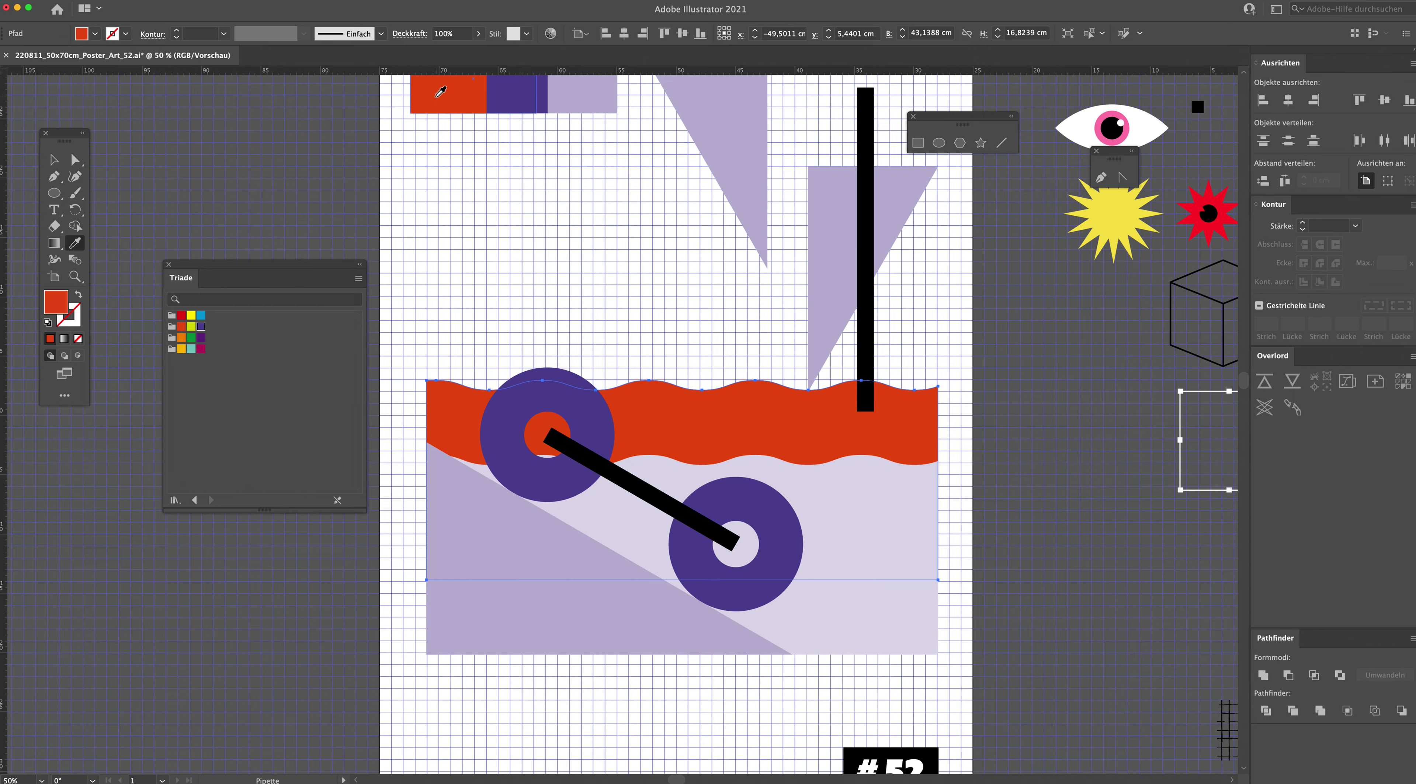
click(54, 159)
Step: Duplicate the red wave upward, fill the copy purple, and send it to the back
click(673, 228)
mouse_move(673, 227)
mouse_down()
mouse_move(658, 442)
mouse_move(678, 311)
mouse_up()
click(676, 472)
drag(705, 496, 708, 390)
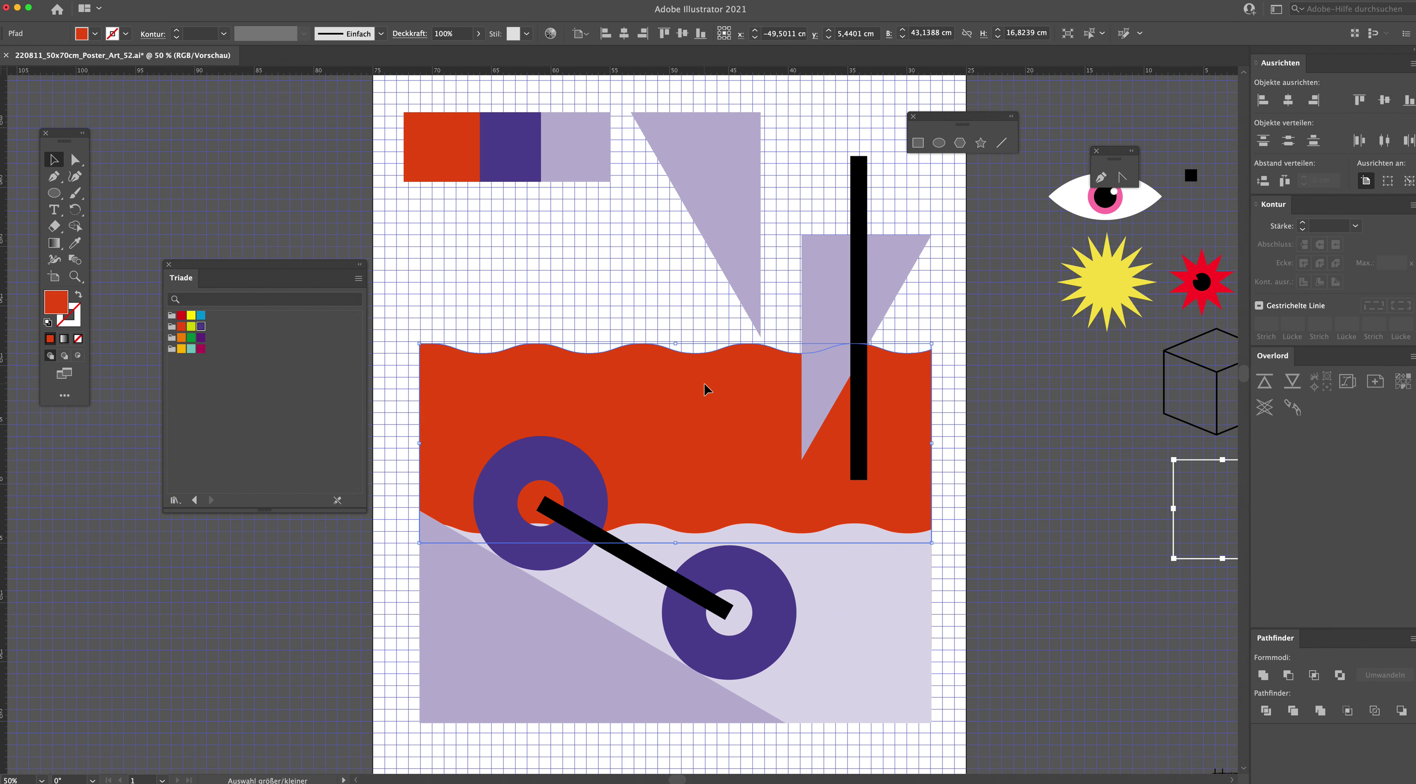
key(i)
click(527, 168)
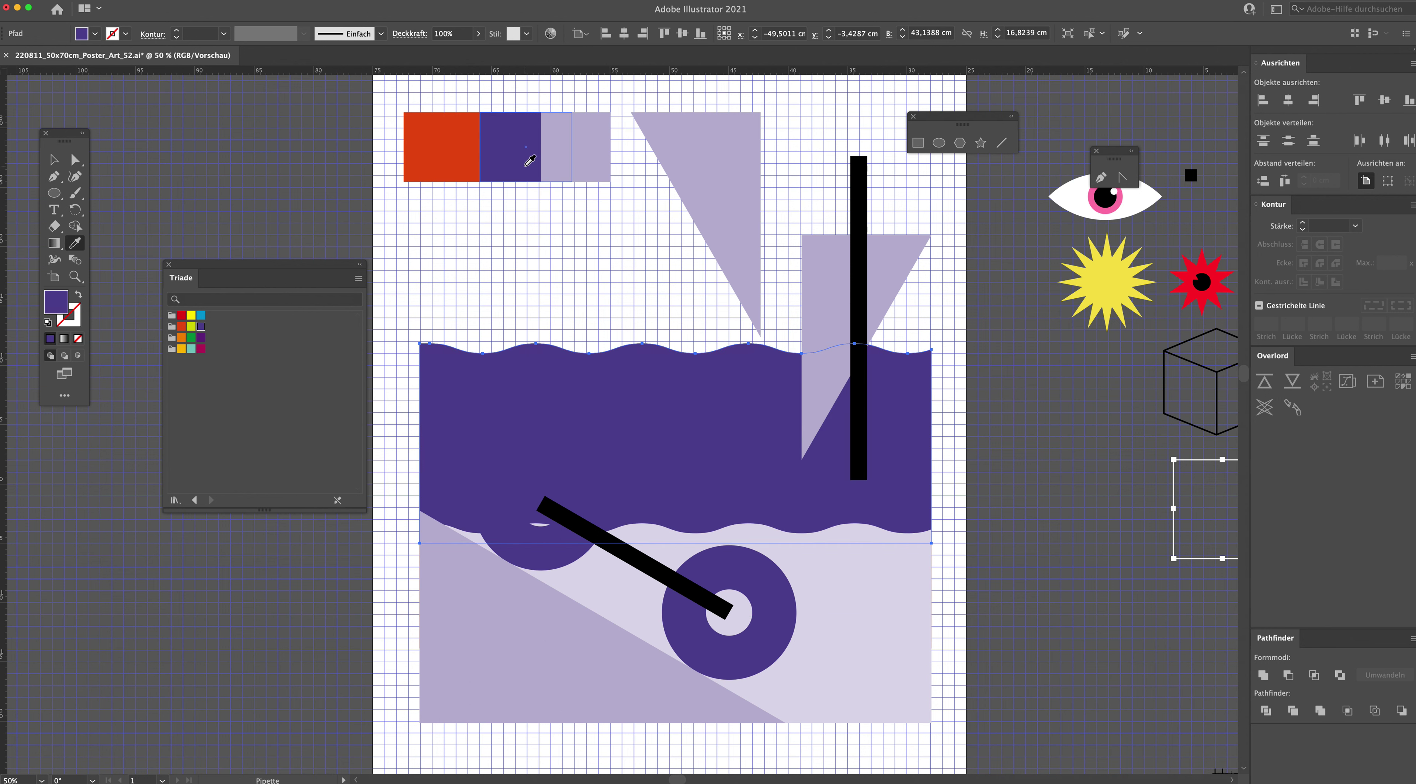
click(54, 160)
right_click(591, 376)
mouse_move(630, 571)
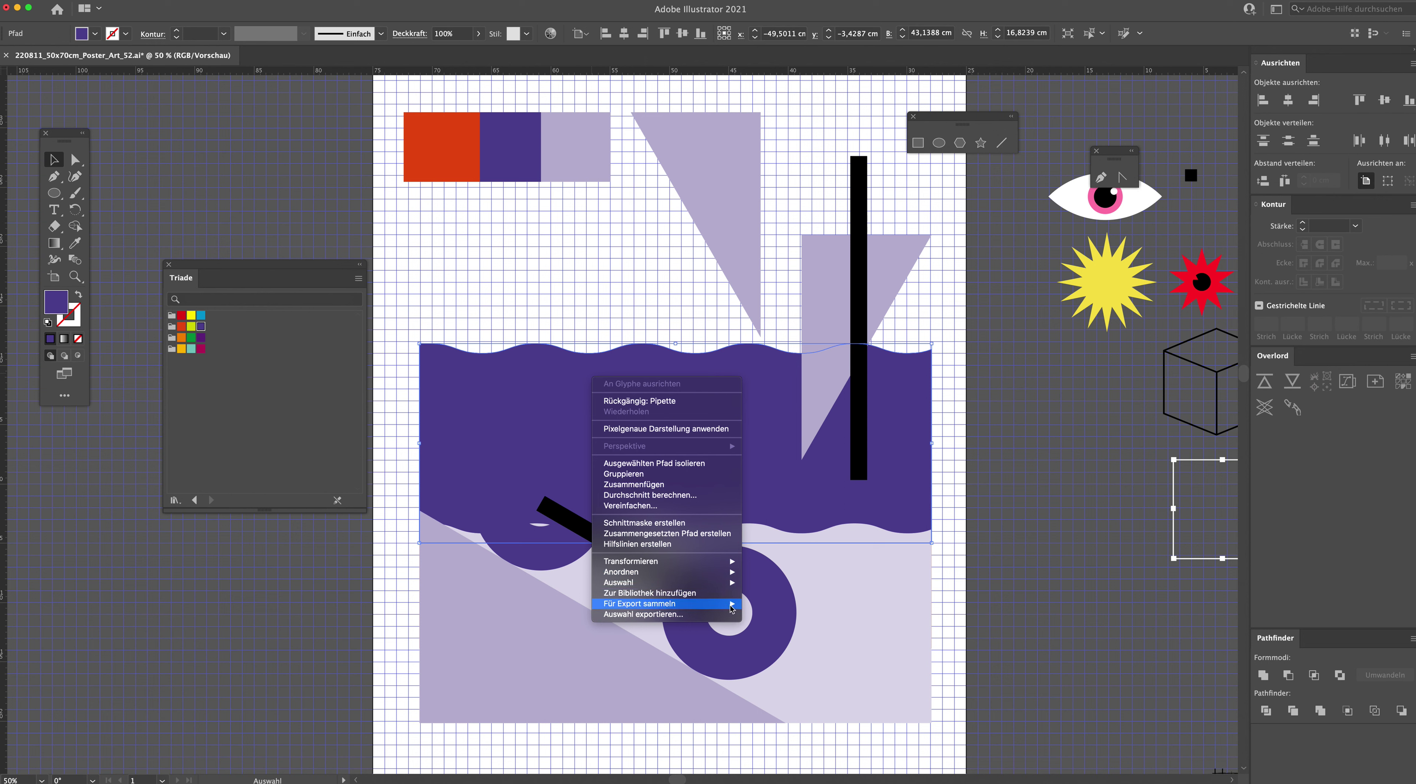
click(790, 604)
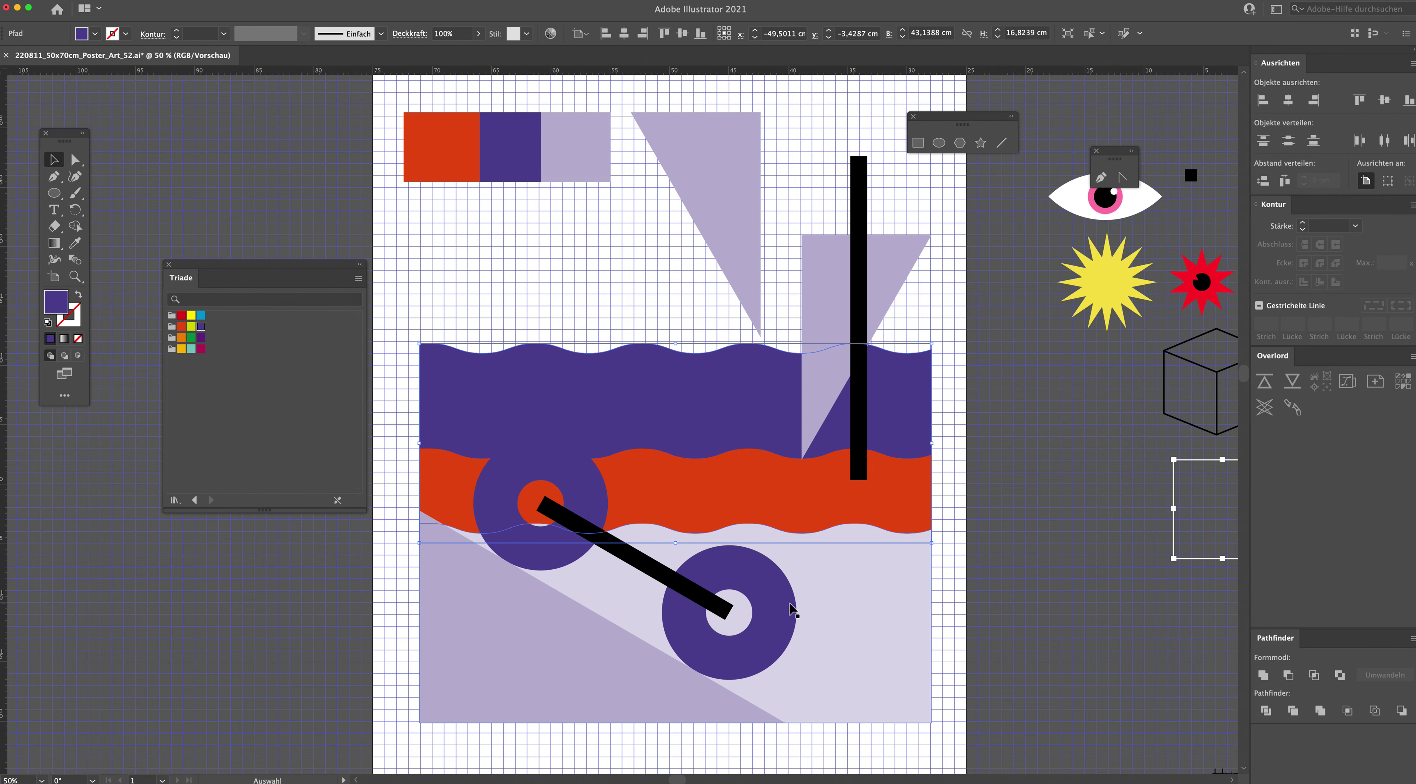
click(1058, 569)
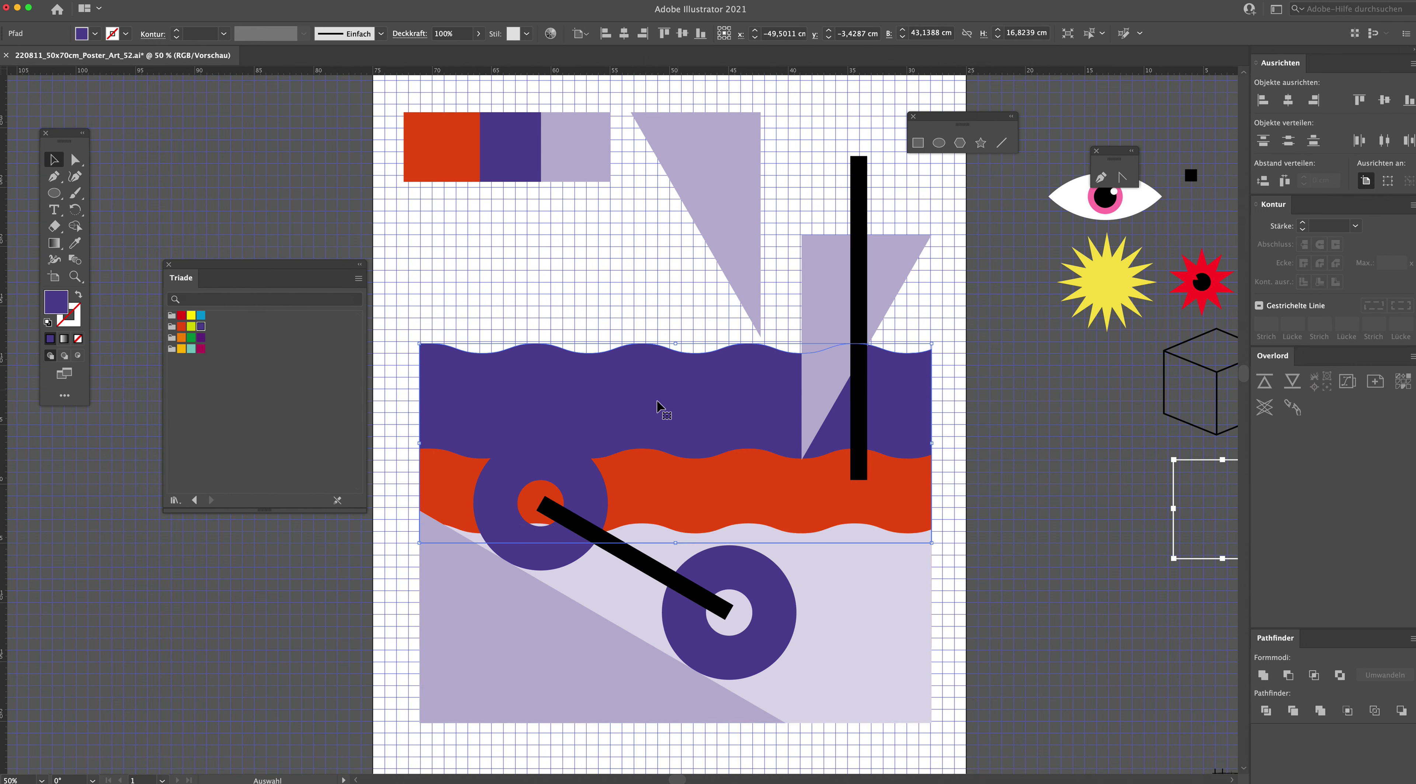
click(566, 467)
Step: Make the upper-left ring's stroke white
click(123, 35)
click(27, 58)
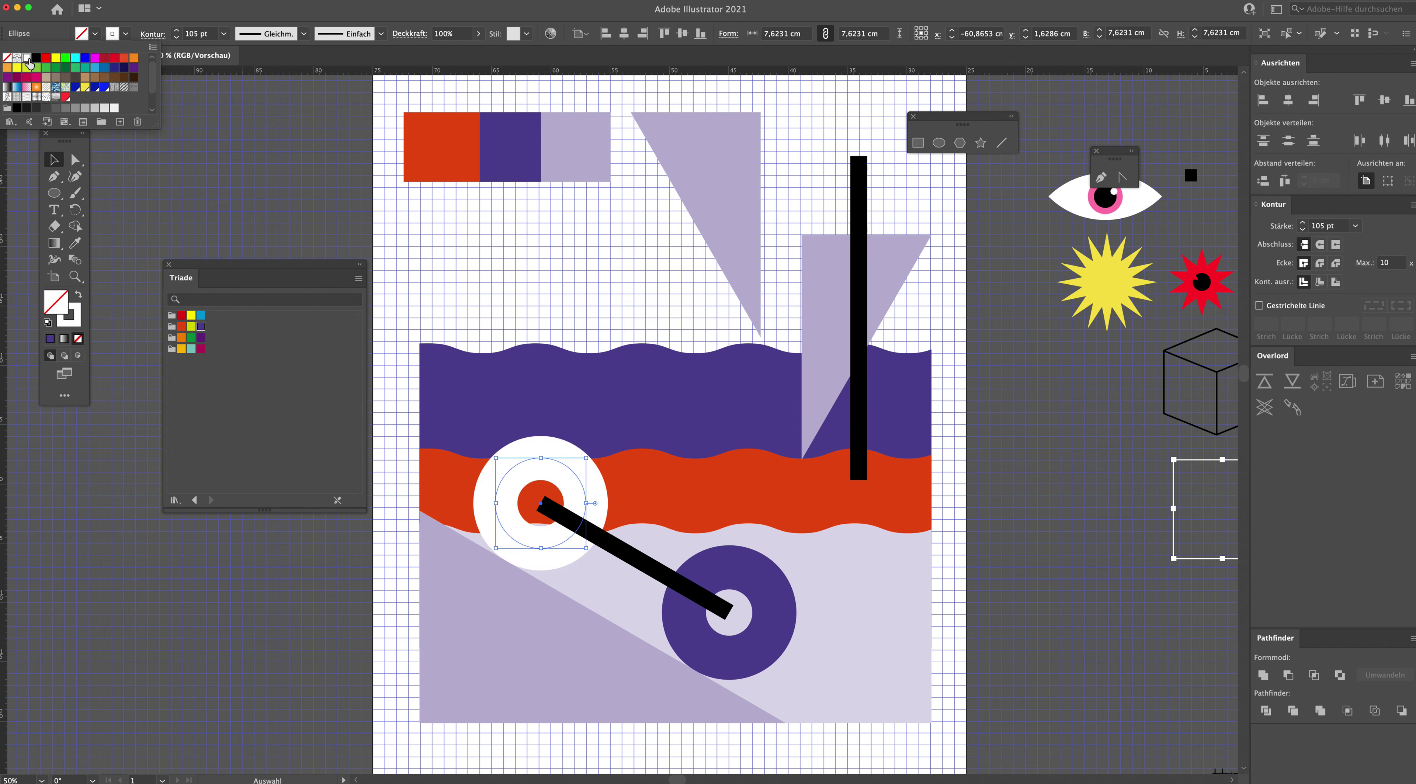
click(495, 275)
click(554, 305)
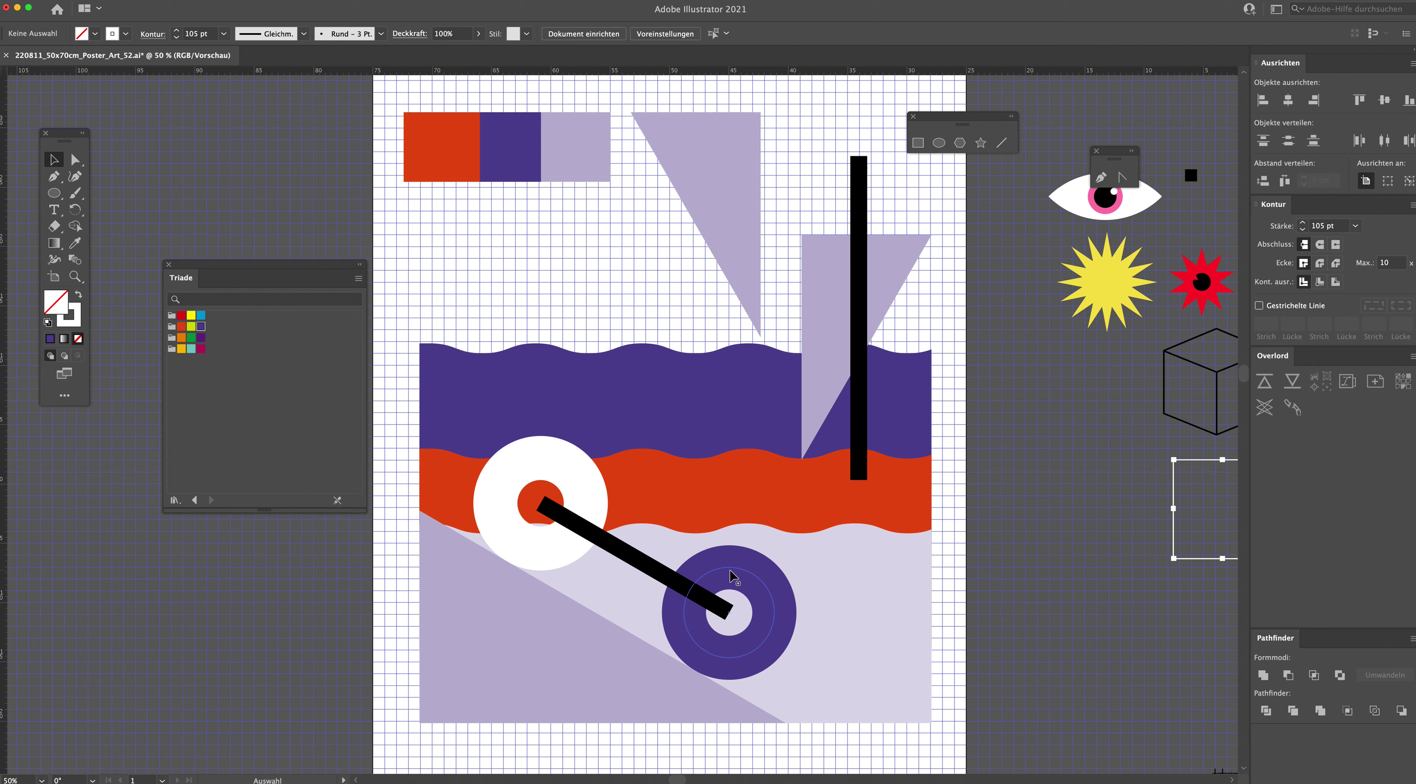
Step: Lower the purple wave band by about 2.4 cm
drag(698, 413, 696, 438)
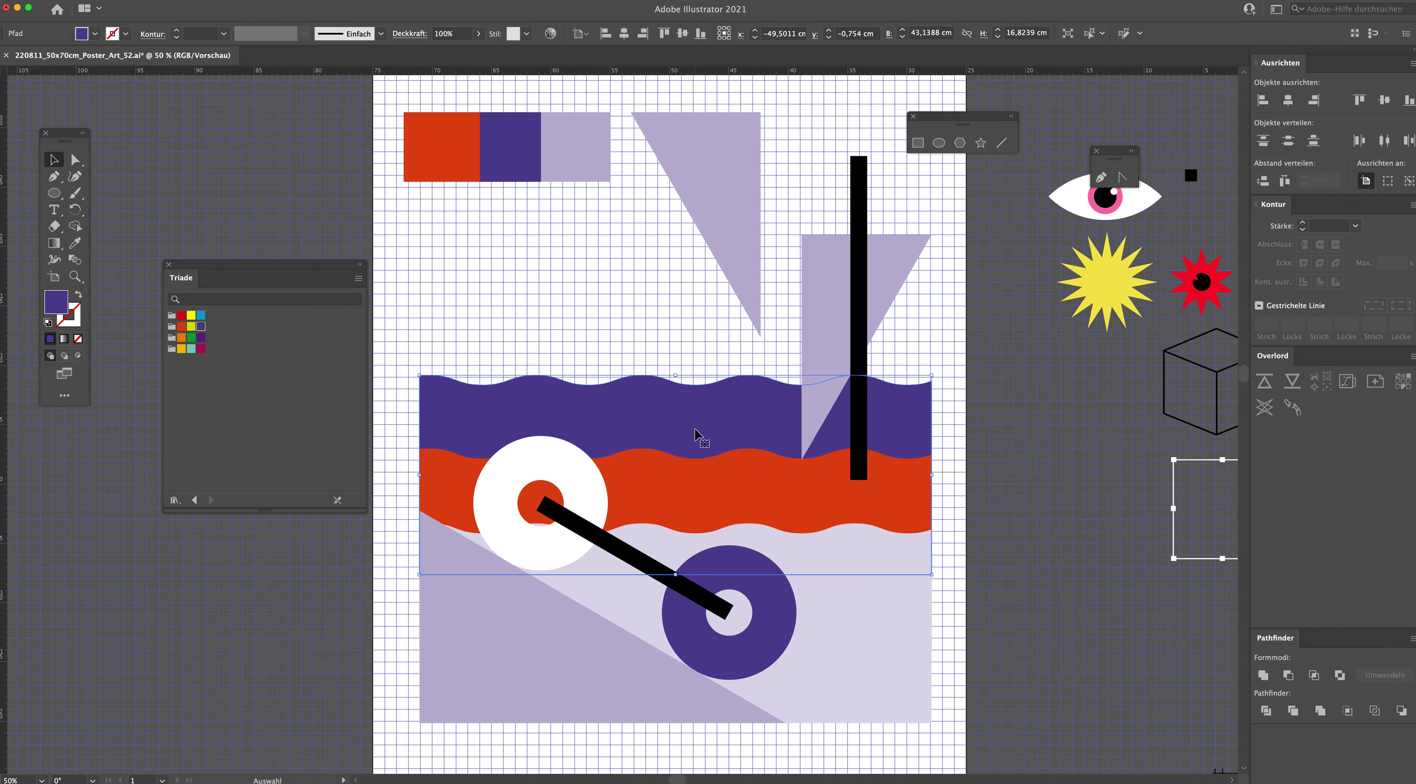
click(941, 343)
mouse_move(942, 341)
mouse_down()
mouse_move(878, 272)
mouse_move(936, 341)
mouse_move(958, 332)
mouse_move(954, 291)
mouse_up()
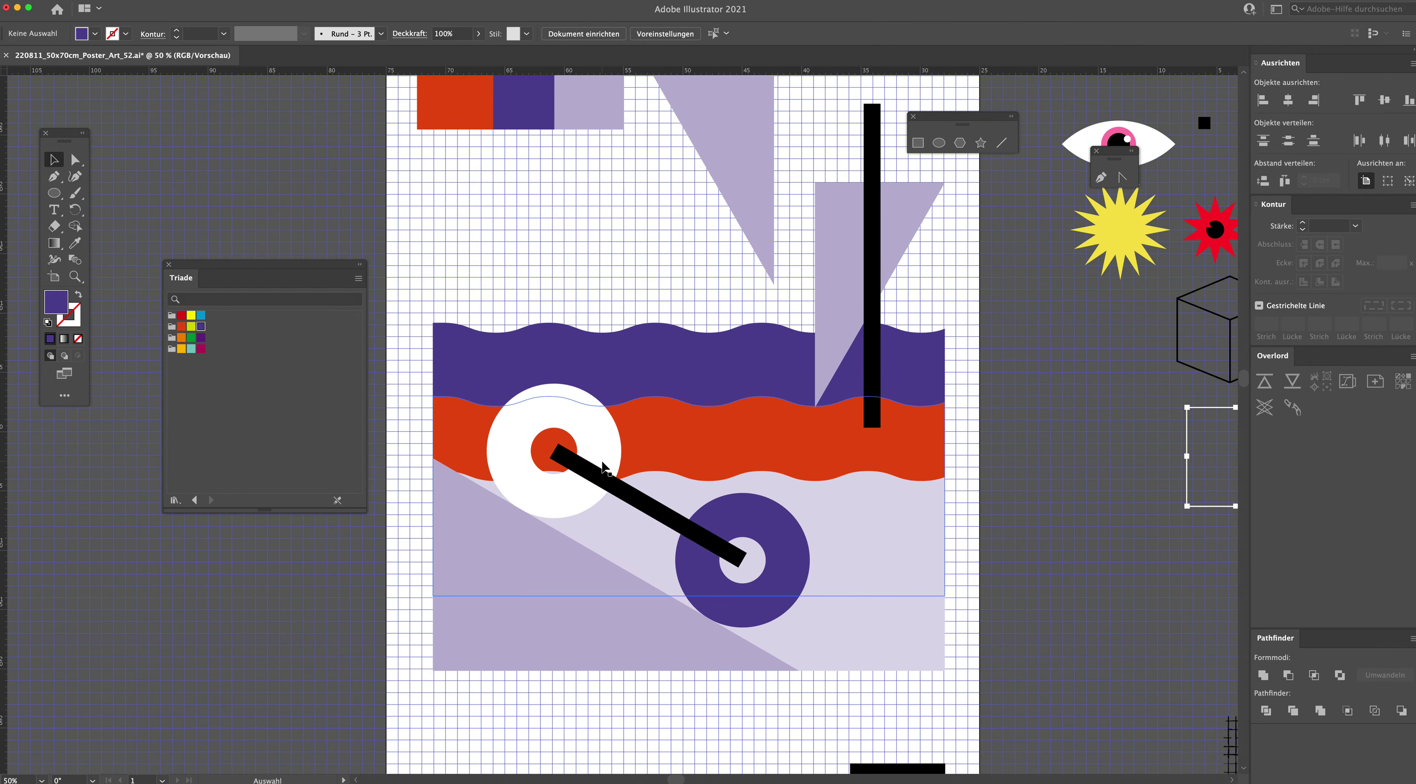
scroll(592, 338, down, 5)
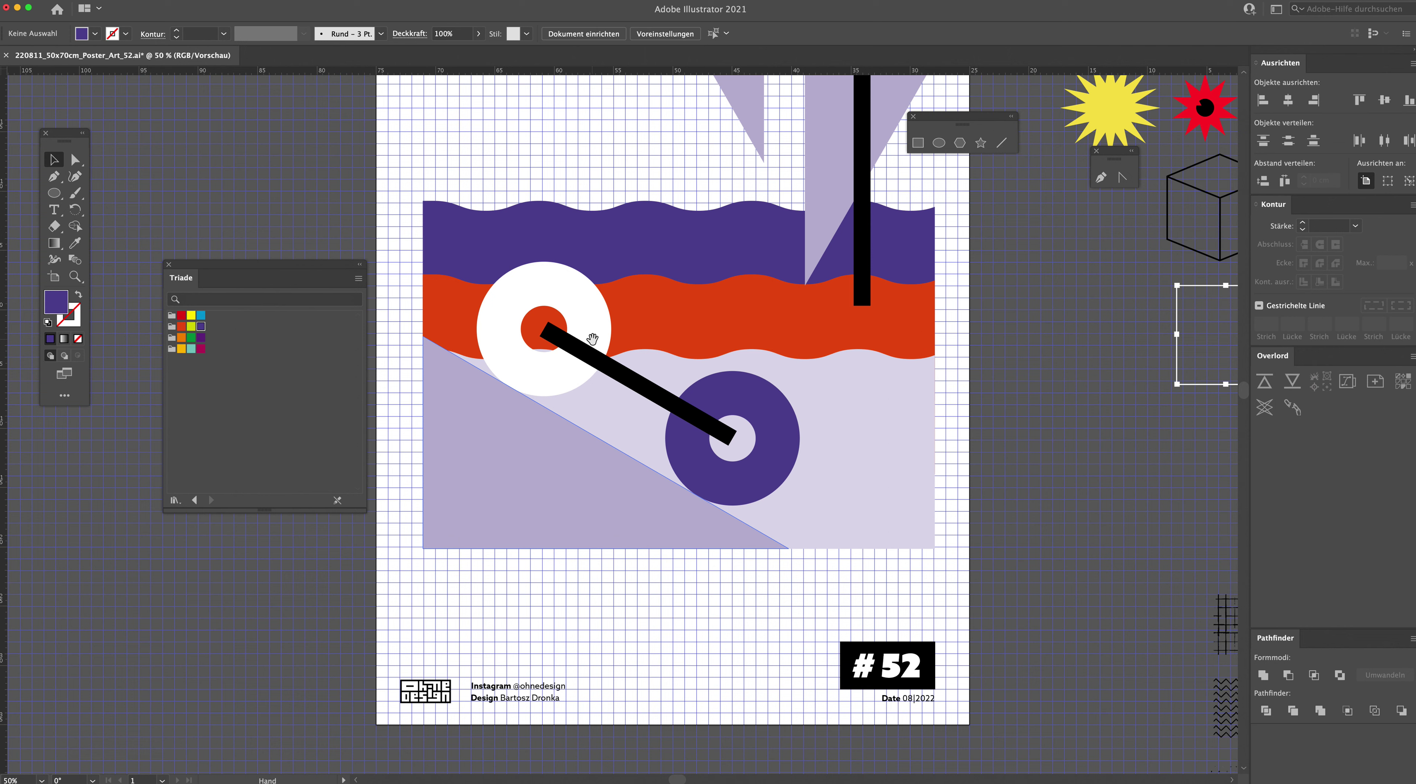
click(56, 195)
Step: Draw a purple circle at the poster's lower left and enlarge it to 11.6 cm
drag(406, 498, 508, 599)
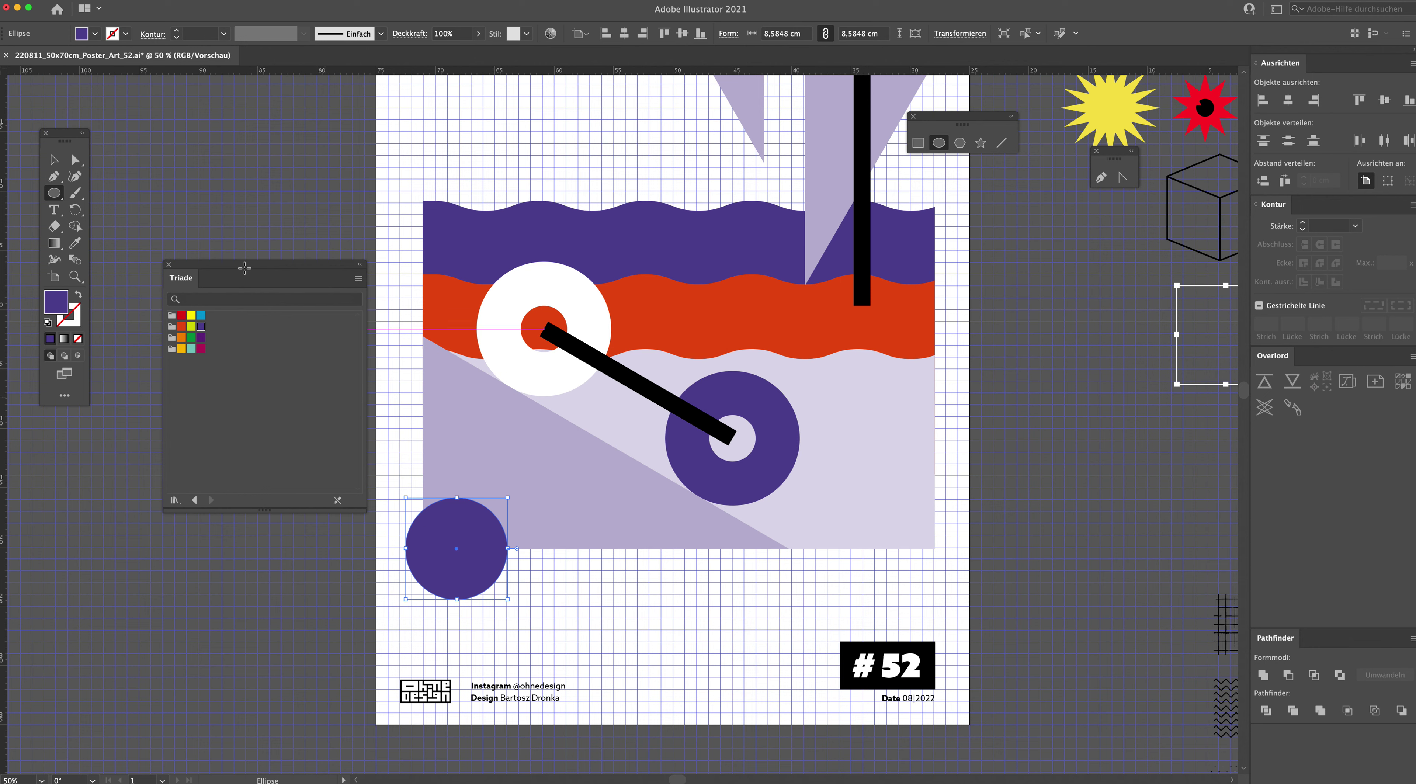
click(62, 158)
drag(459, 550, 454, 541)
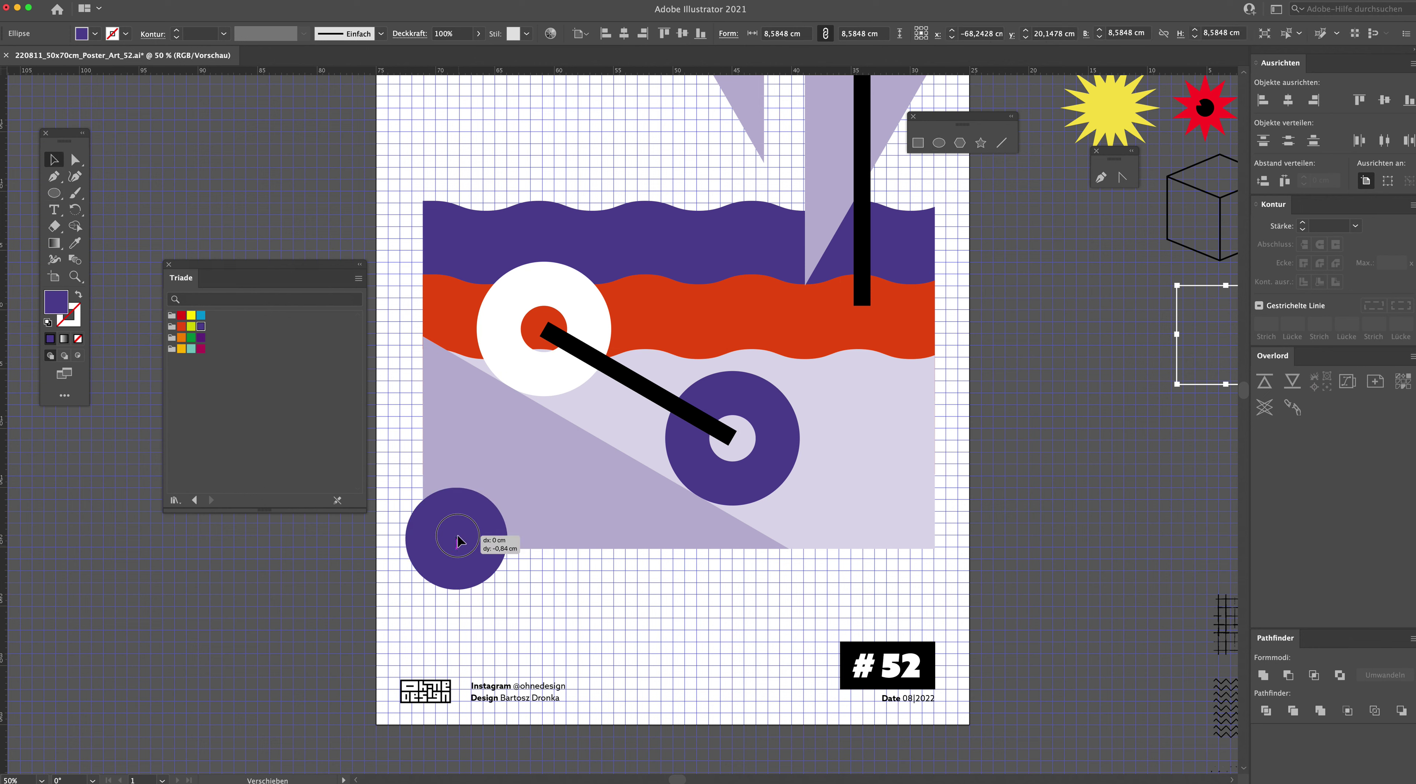
drag(503, 487, 540, 450)
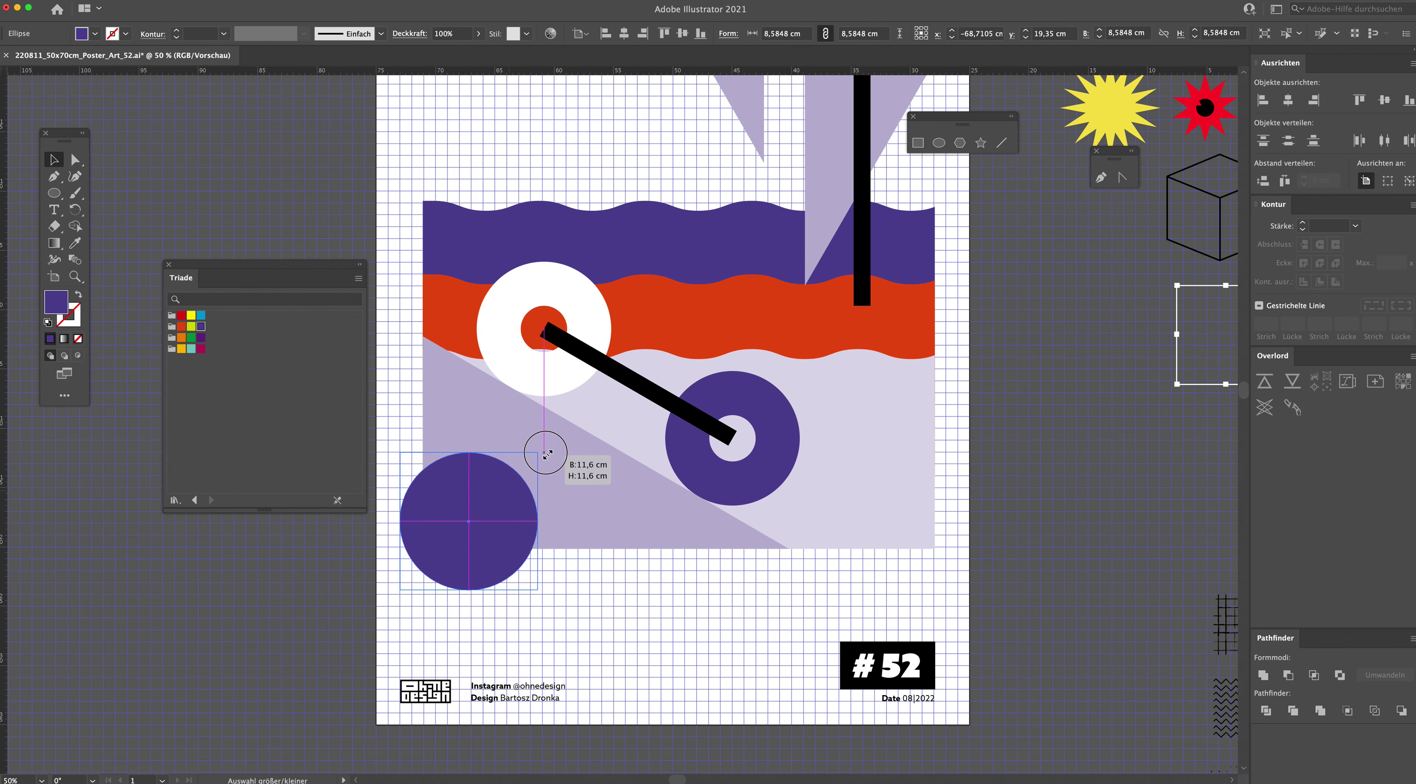
drag(489, 506, 502, 515)
Step: Draw a tiny black 0.74 cm dot inside the circle as the left eye
click(54, 192)
click(104, 220)
drag(442, 509, 450, 518)
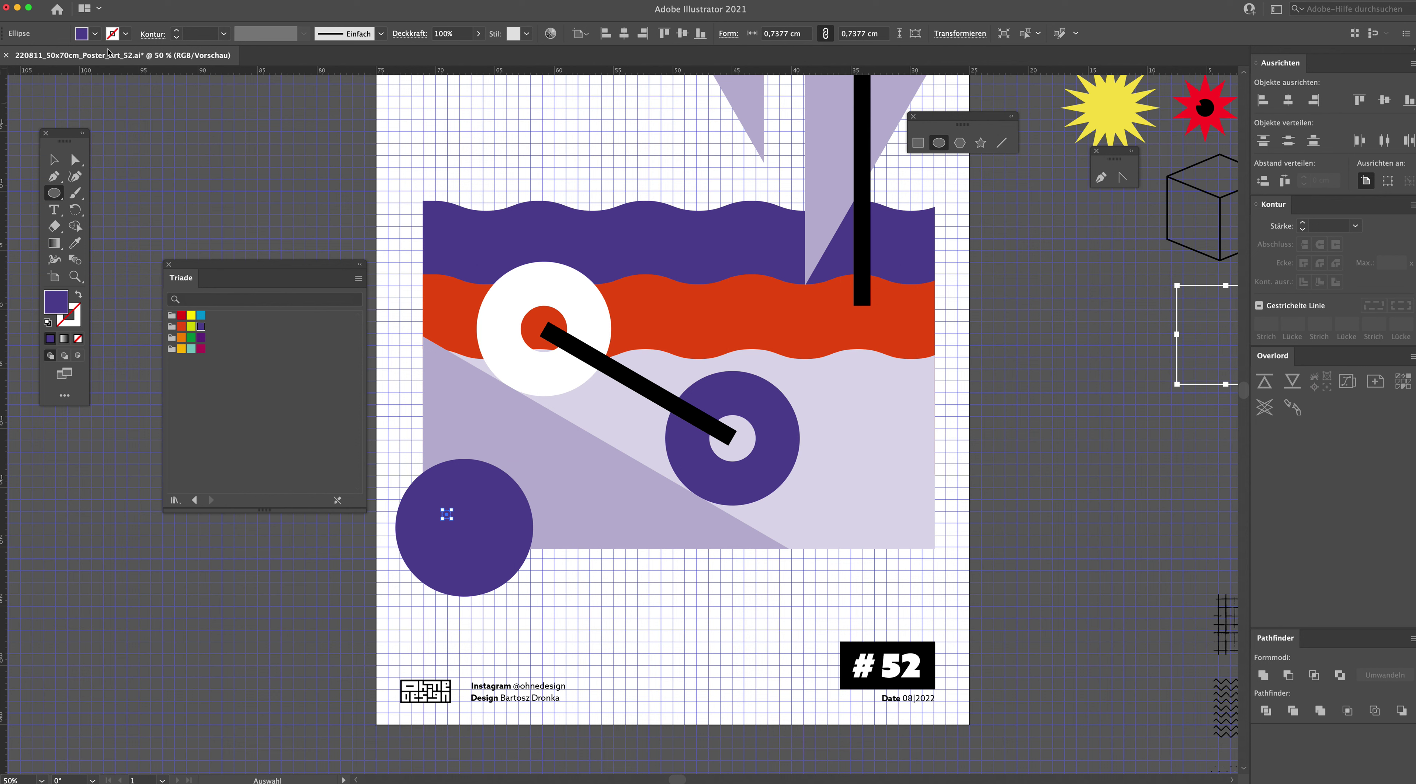
click(94, 34)
scroll(48, 74, up, 2)
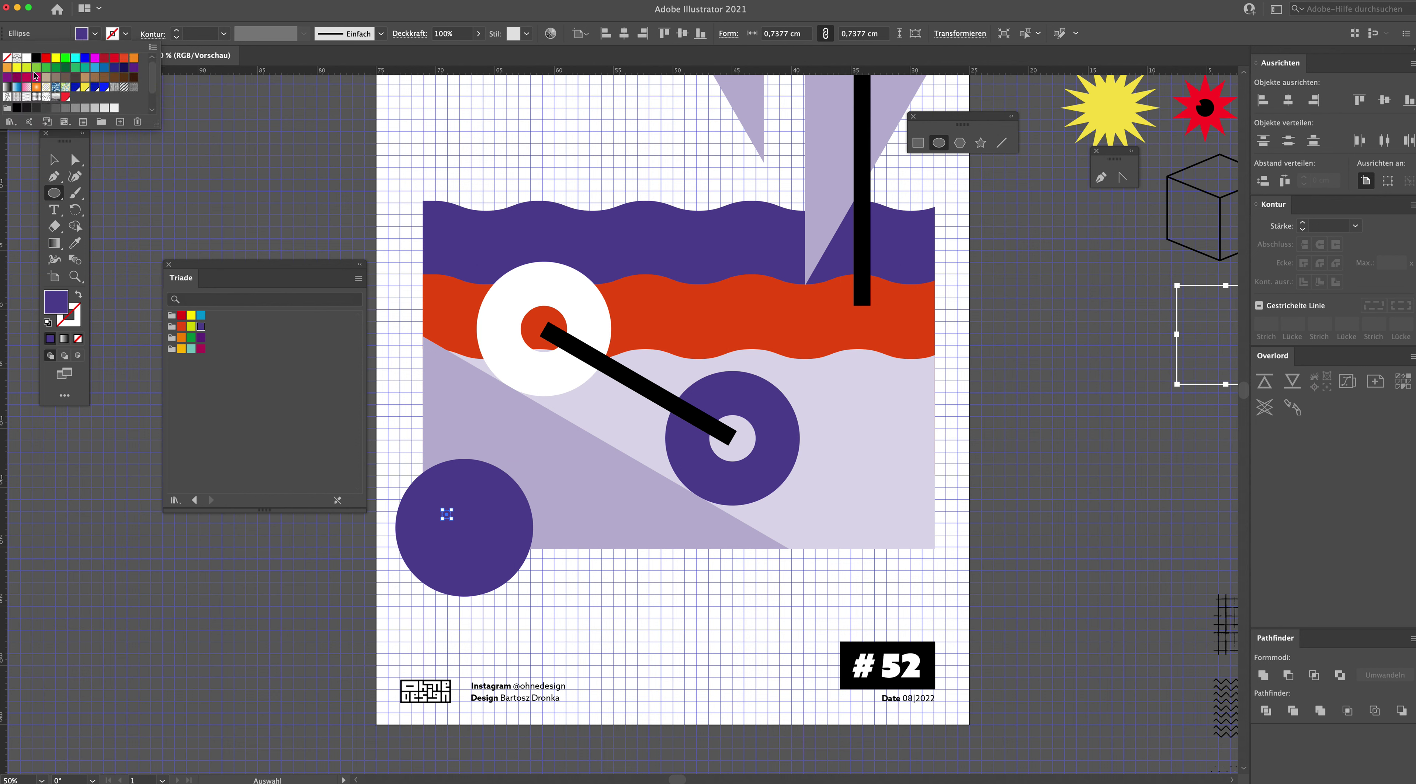
click(36, 59)
Step: Duplicate the dot to the right as a second eye and group the pair
click(54, 155)
click(554, 599)
drag(446, 514, 501, 522)
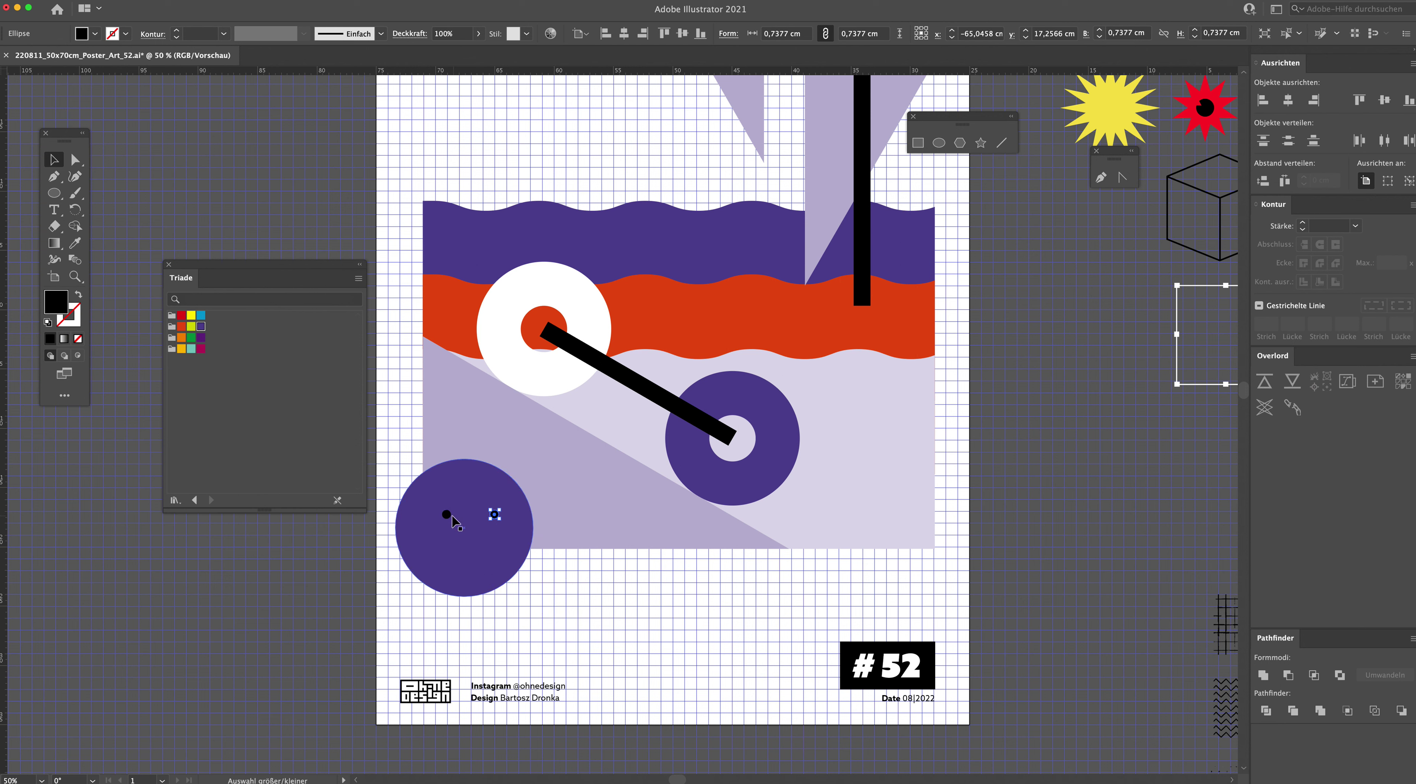
key(a)
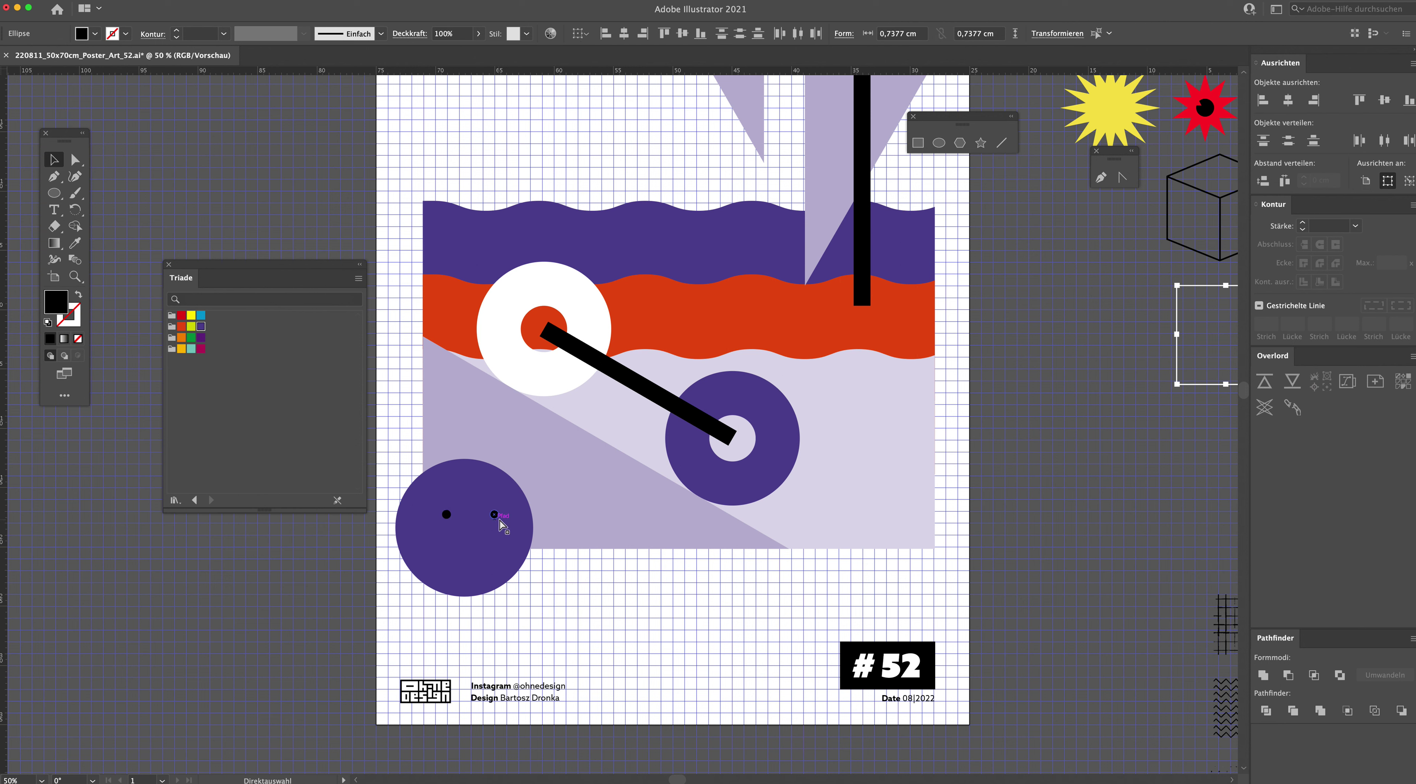
key(ctrl+g)
drag(495, 520, 490, 519)
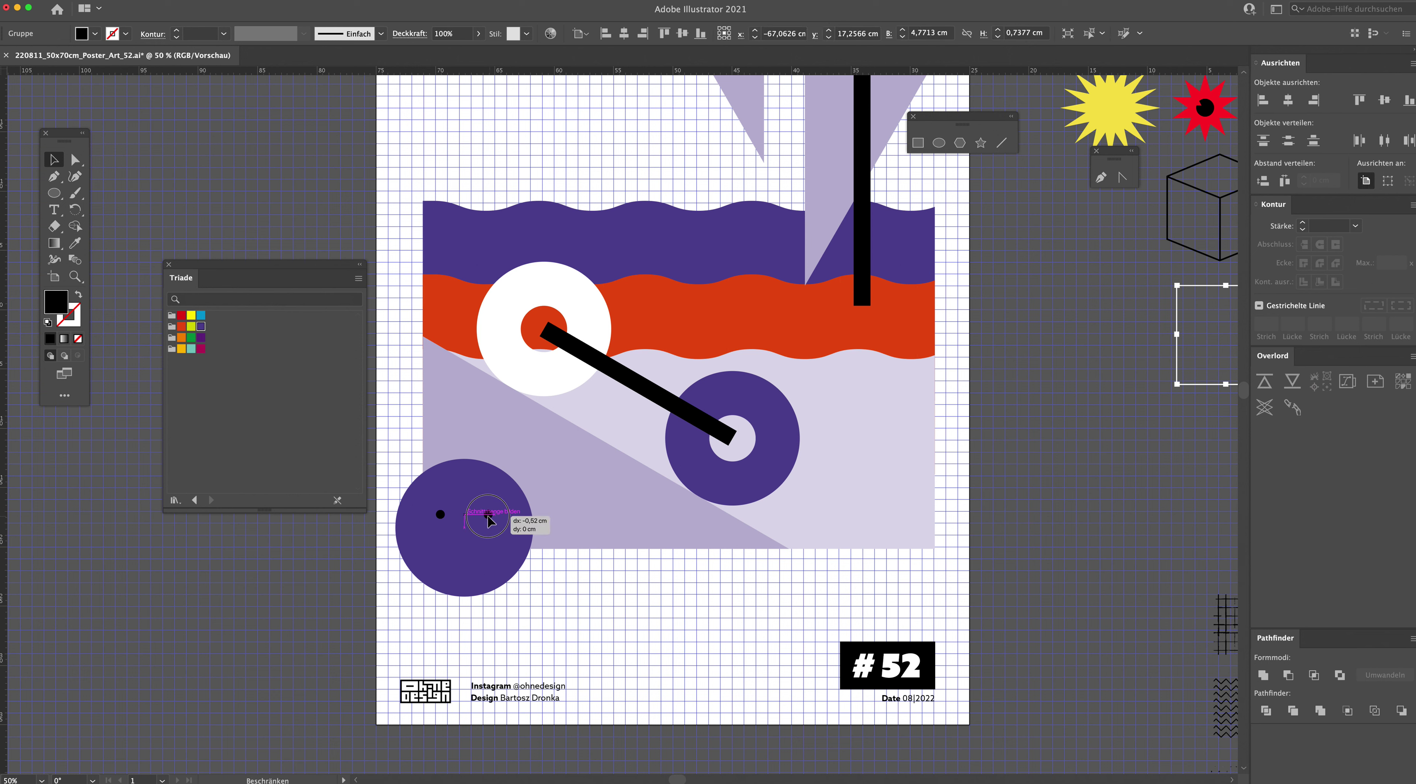
drag(489, 519, 485, 519)
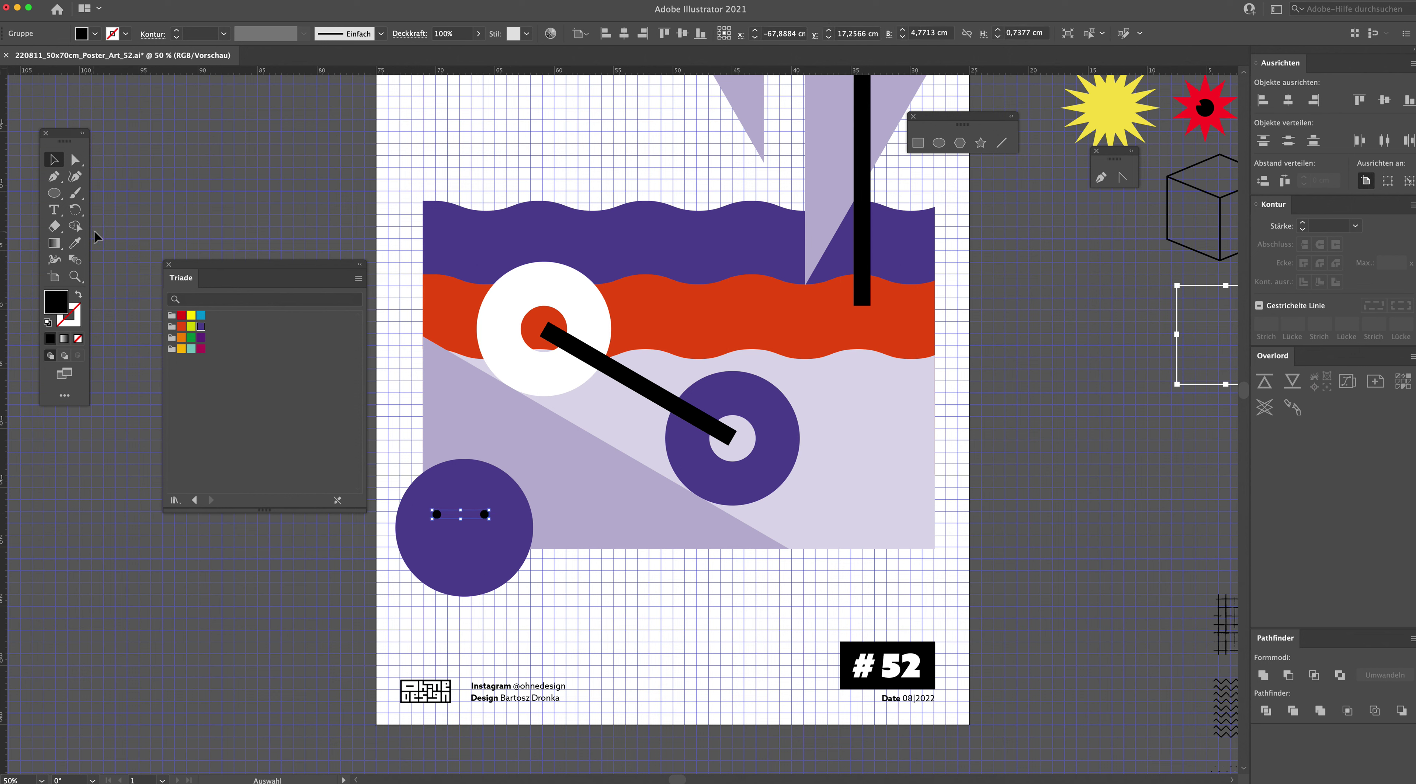
click(60, 179)
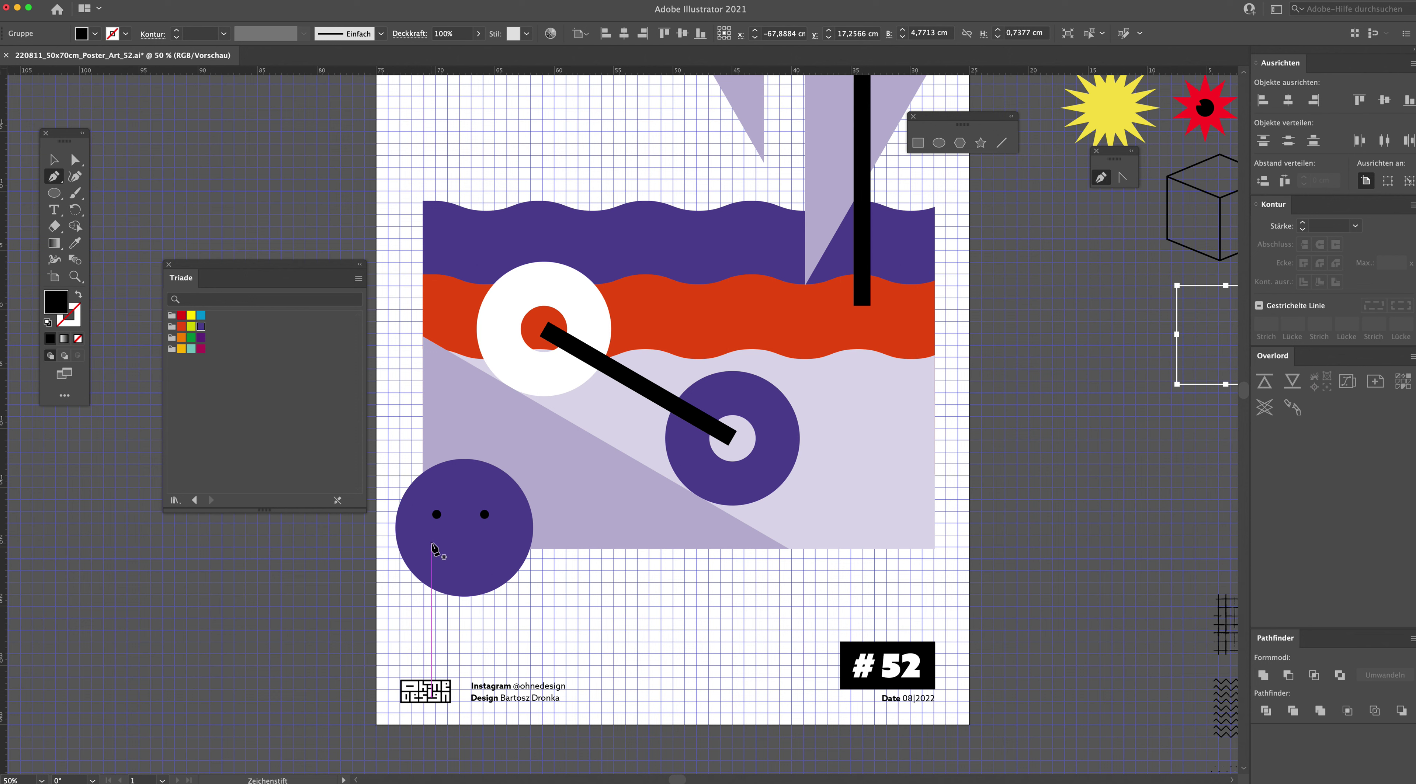
Step: Draw a three-point chevron mouth and give it the black bar's 40 pt stroke
click(432, 545)
click(458, 568)
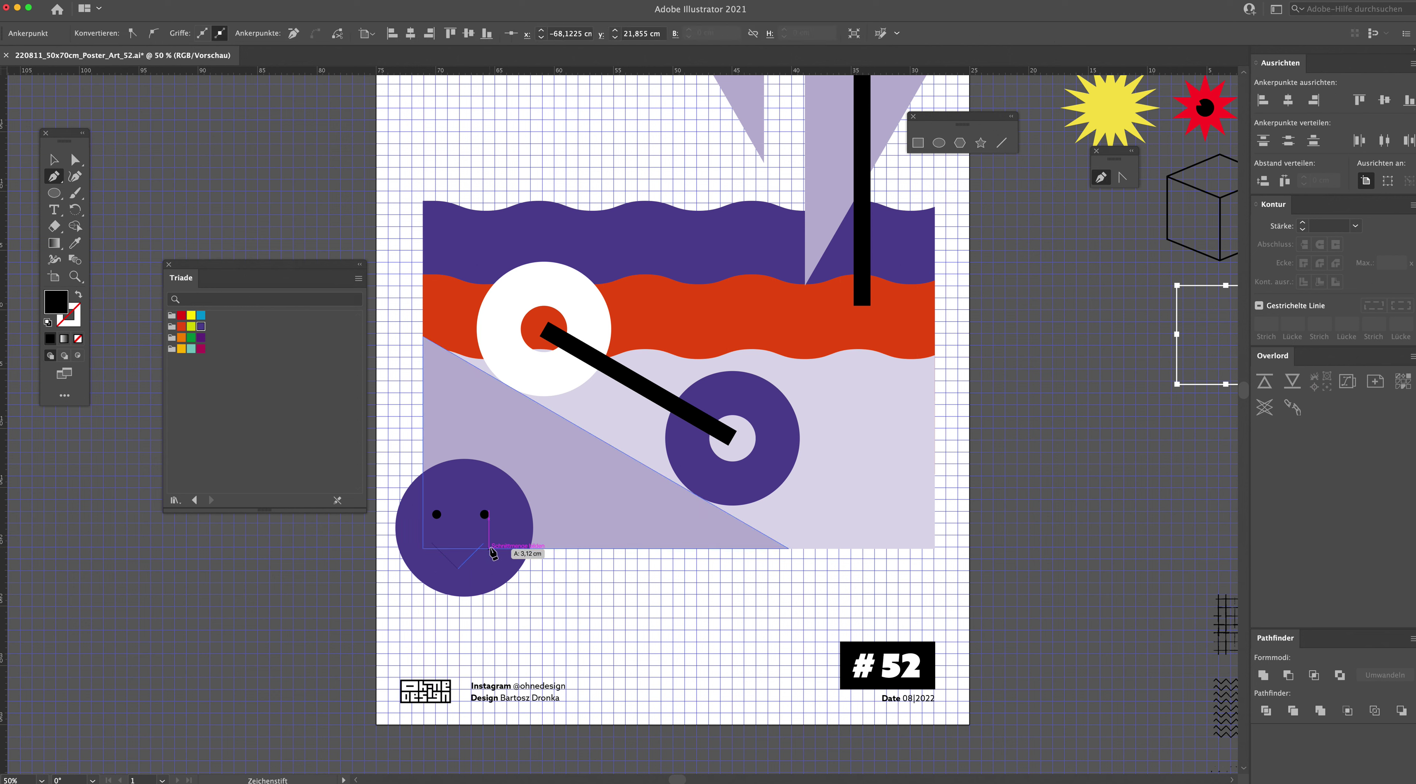
click(484, 545)
click(55, 160)
key(i)
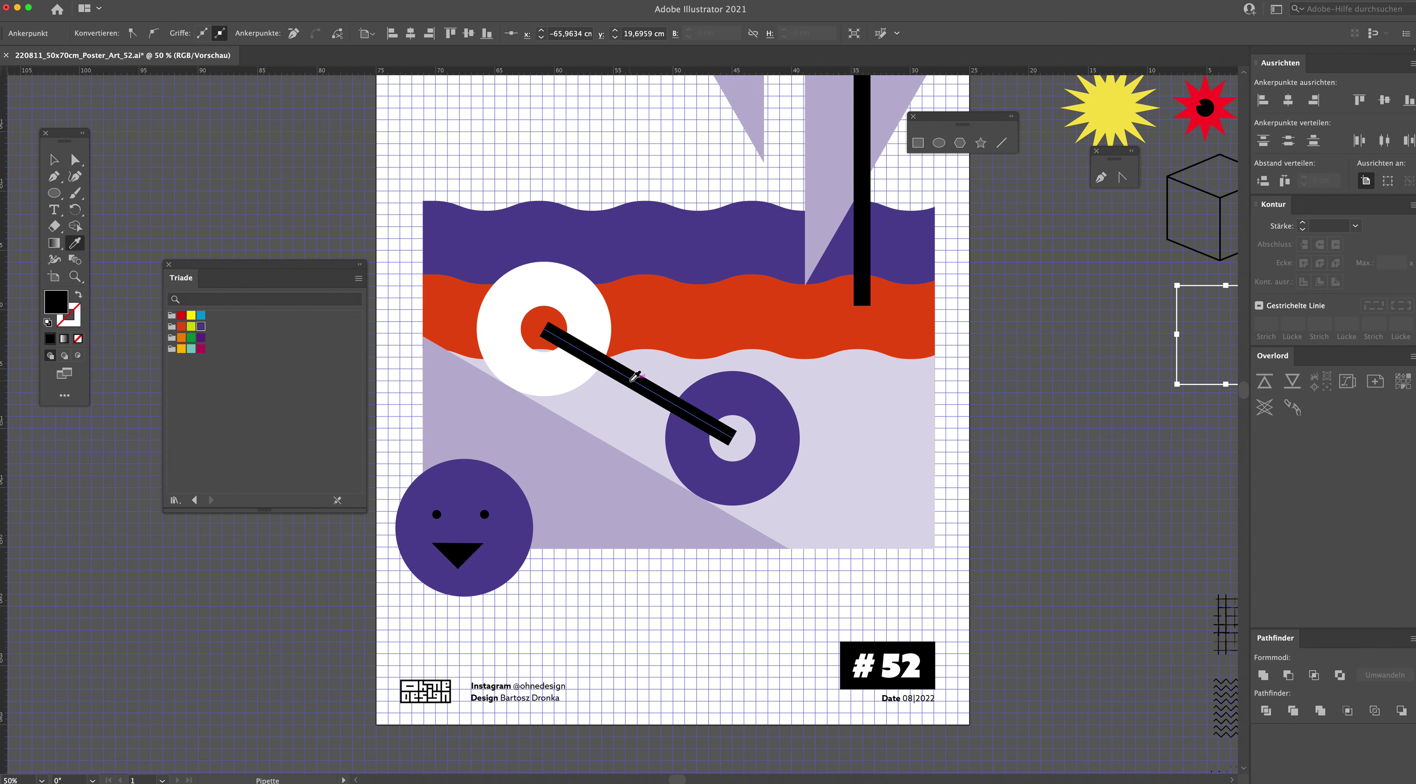
click(632, 377)
key(v)
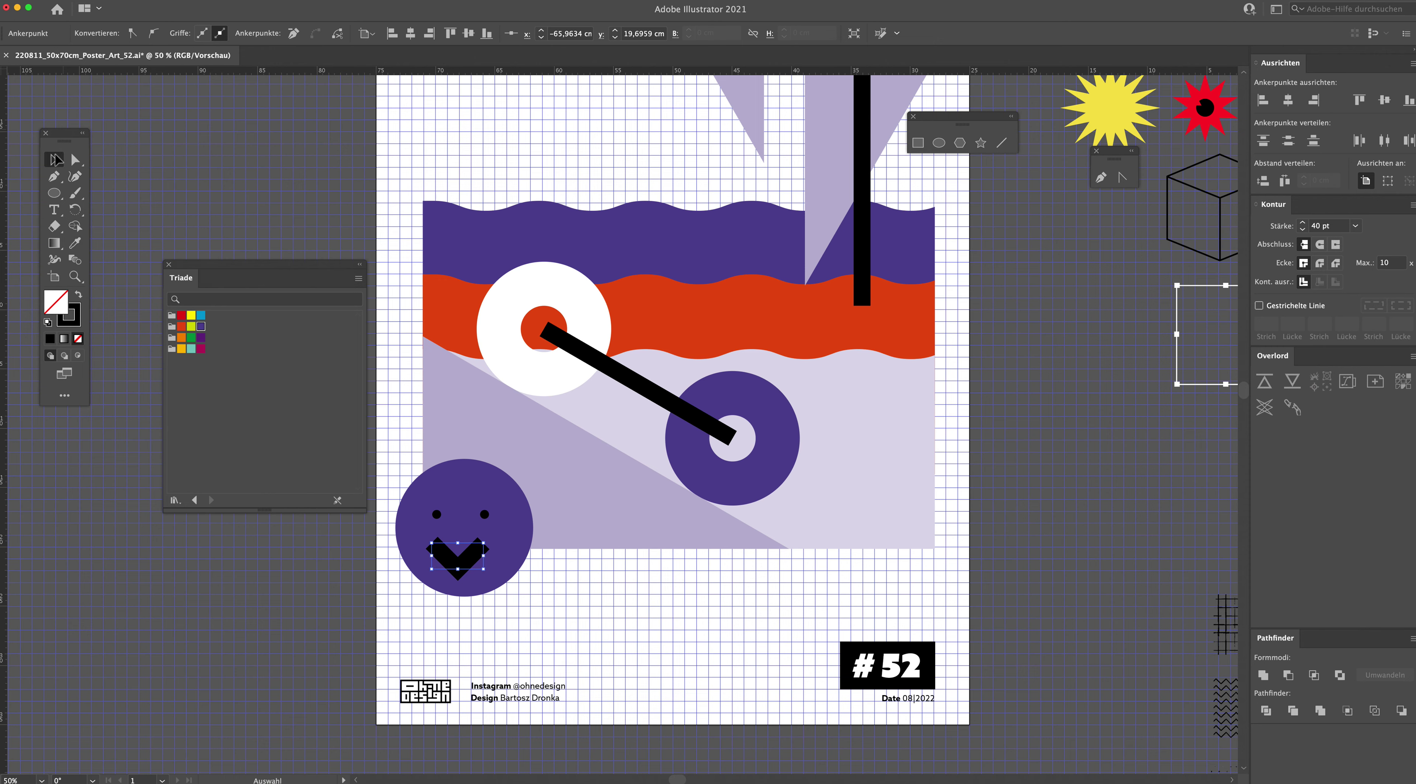
key(ctrl+shift+a)
Step: Place a copy of the chevron near the poster's top left as a bird
click(461, 577)
scroll(461, 577, up, 5)
mouse_move(461, 684)
mouse_down()
mouse_move(490, 270)
mouse_move(554, 218)
mouse_up()
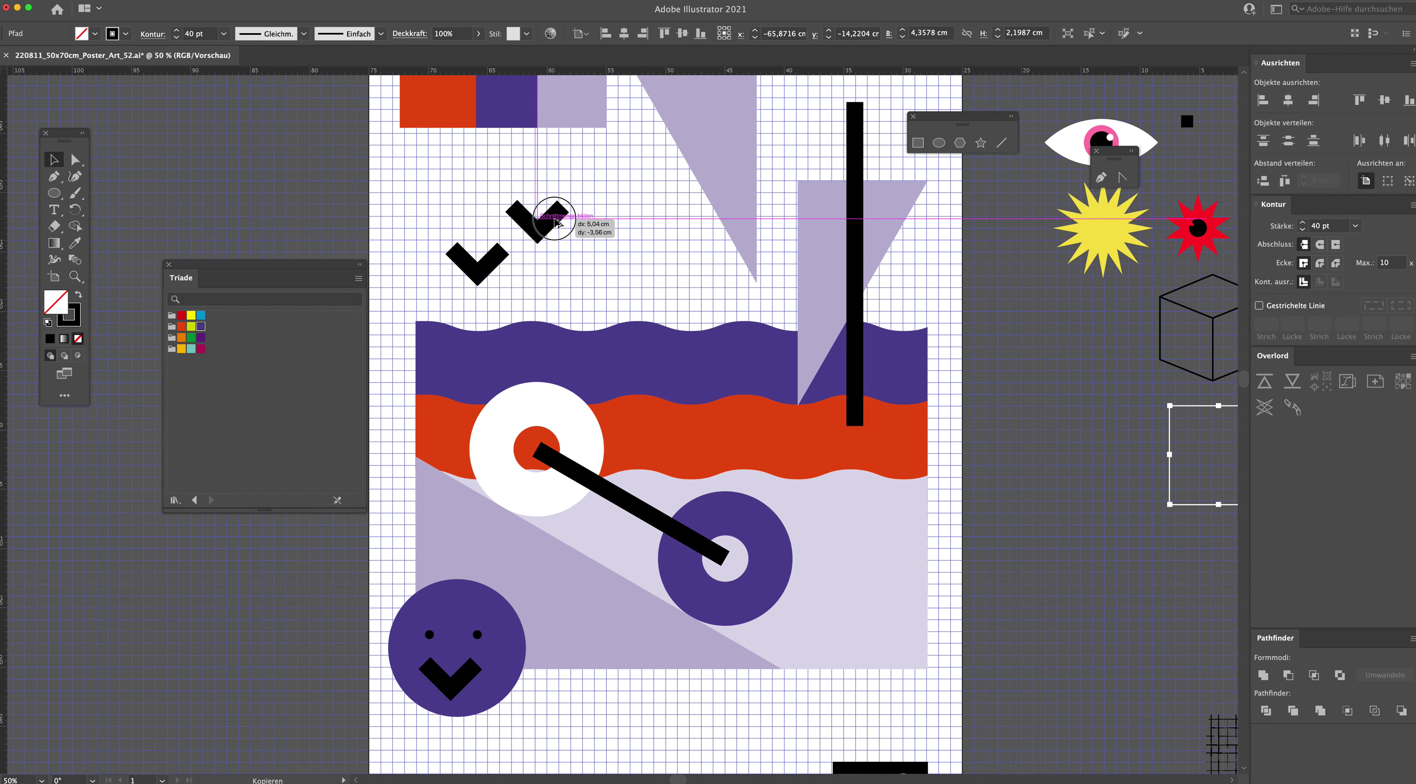
Step: Select the mouth chevron and adjust its anchor points with Direct Selection
click(637, 215)
drag(633, 252, 647, 215)
click(471, 651)
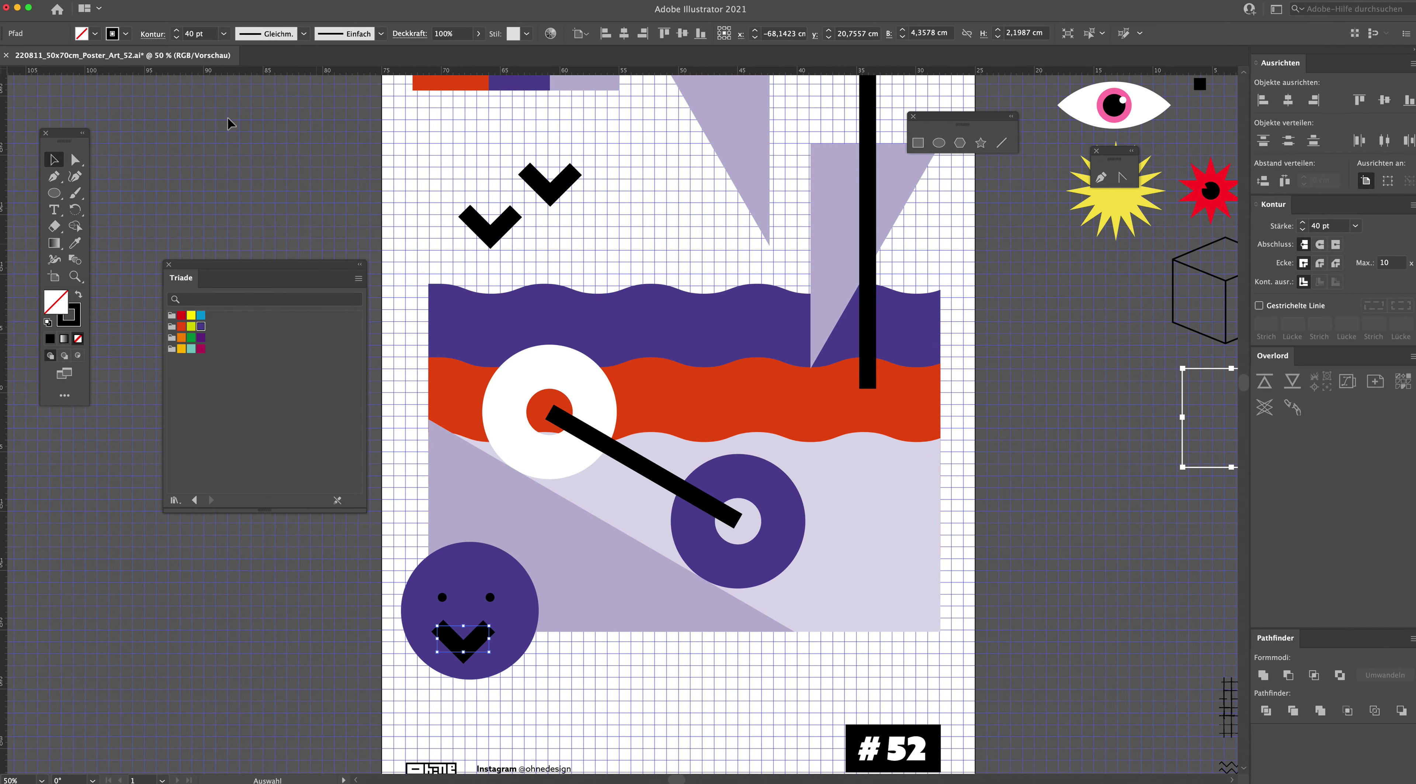
click(75, 159)
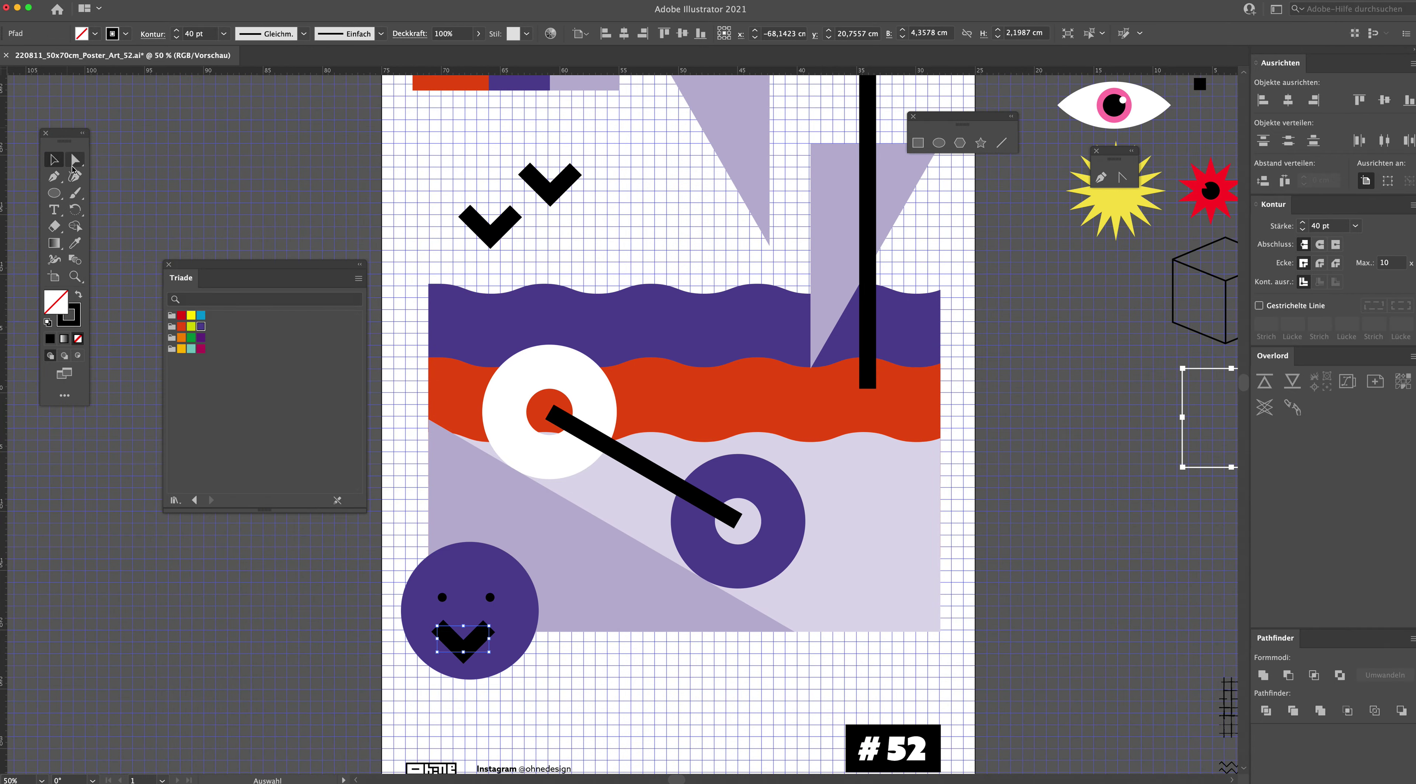
click(467, 653)
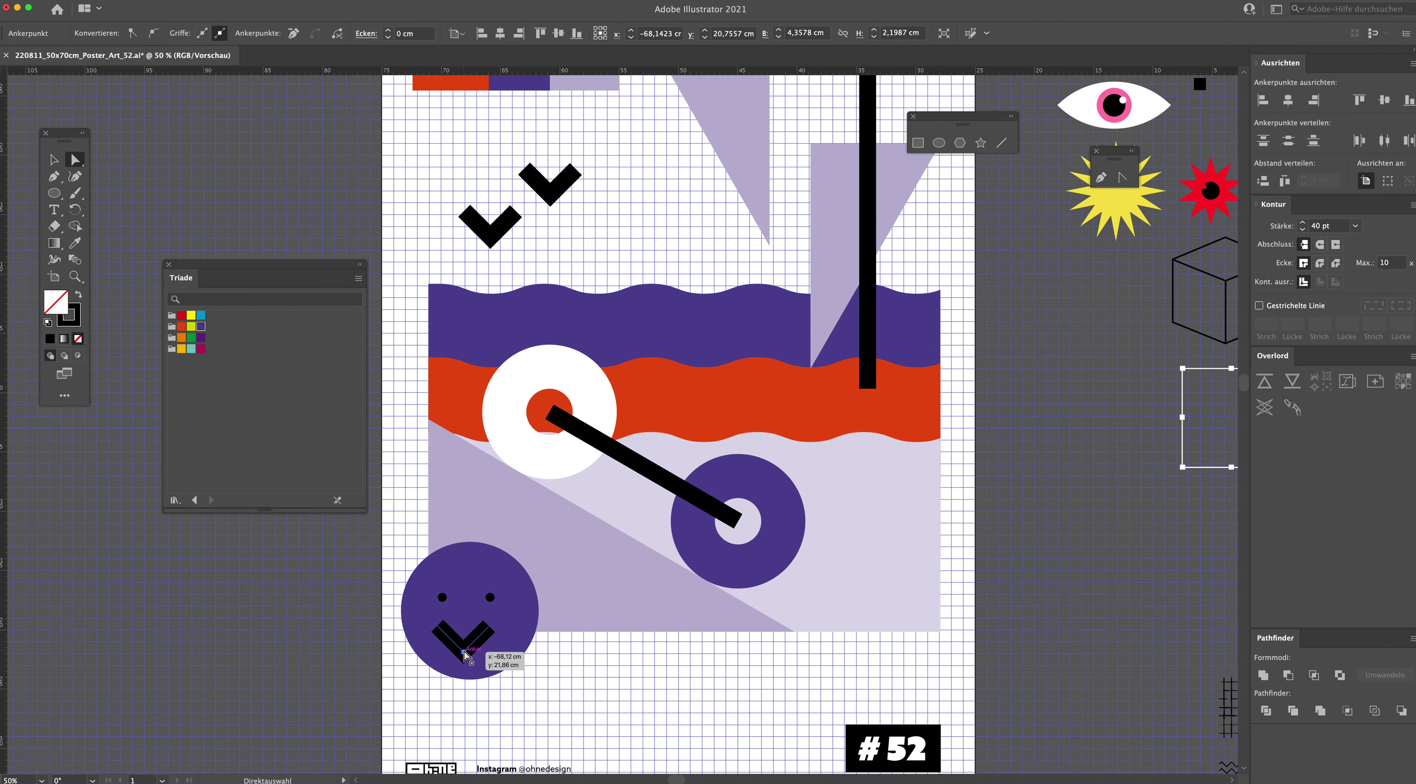
click(491, 634)
drag(491, 631, 490, 630)
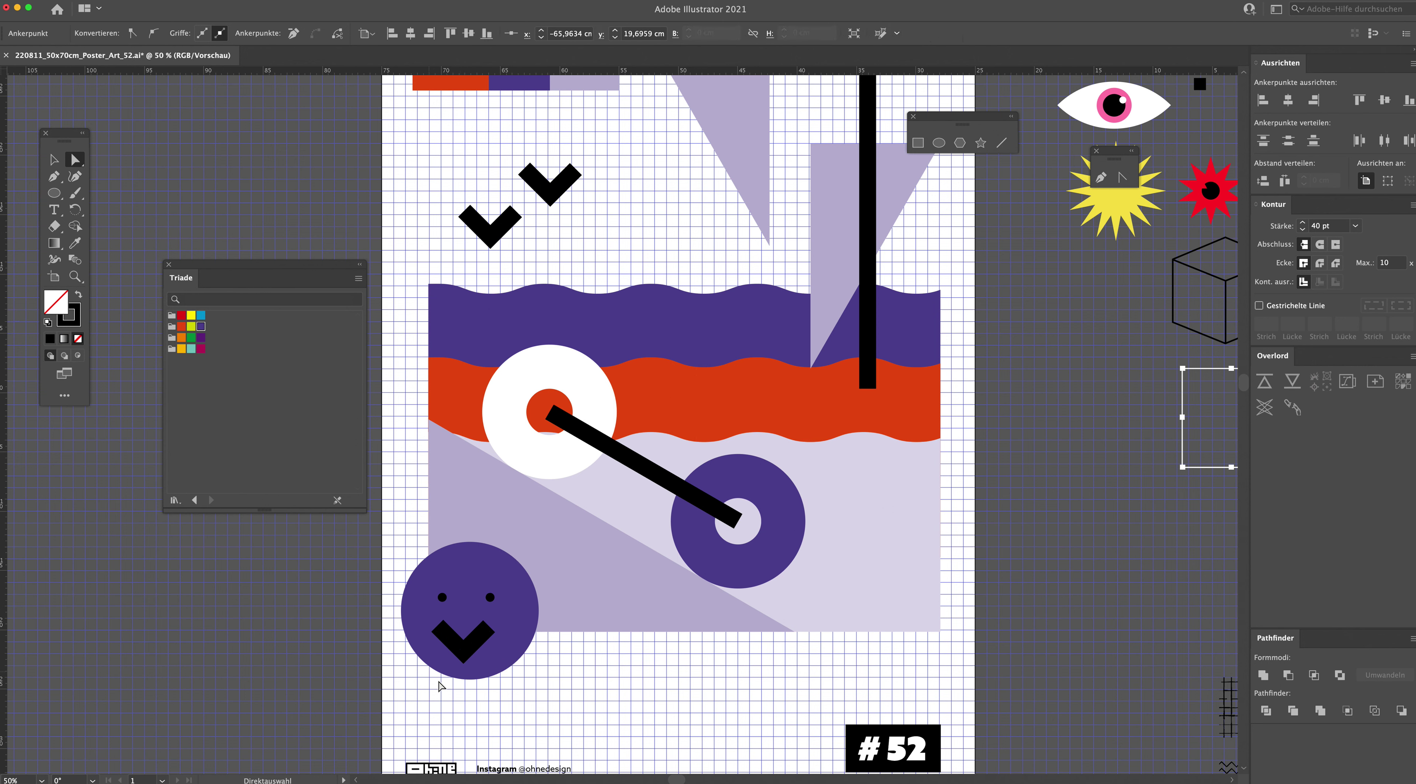
click(468, 657)
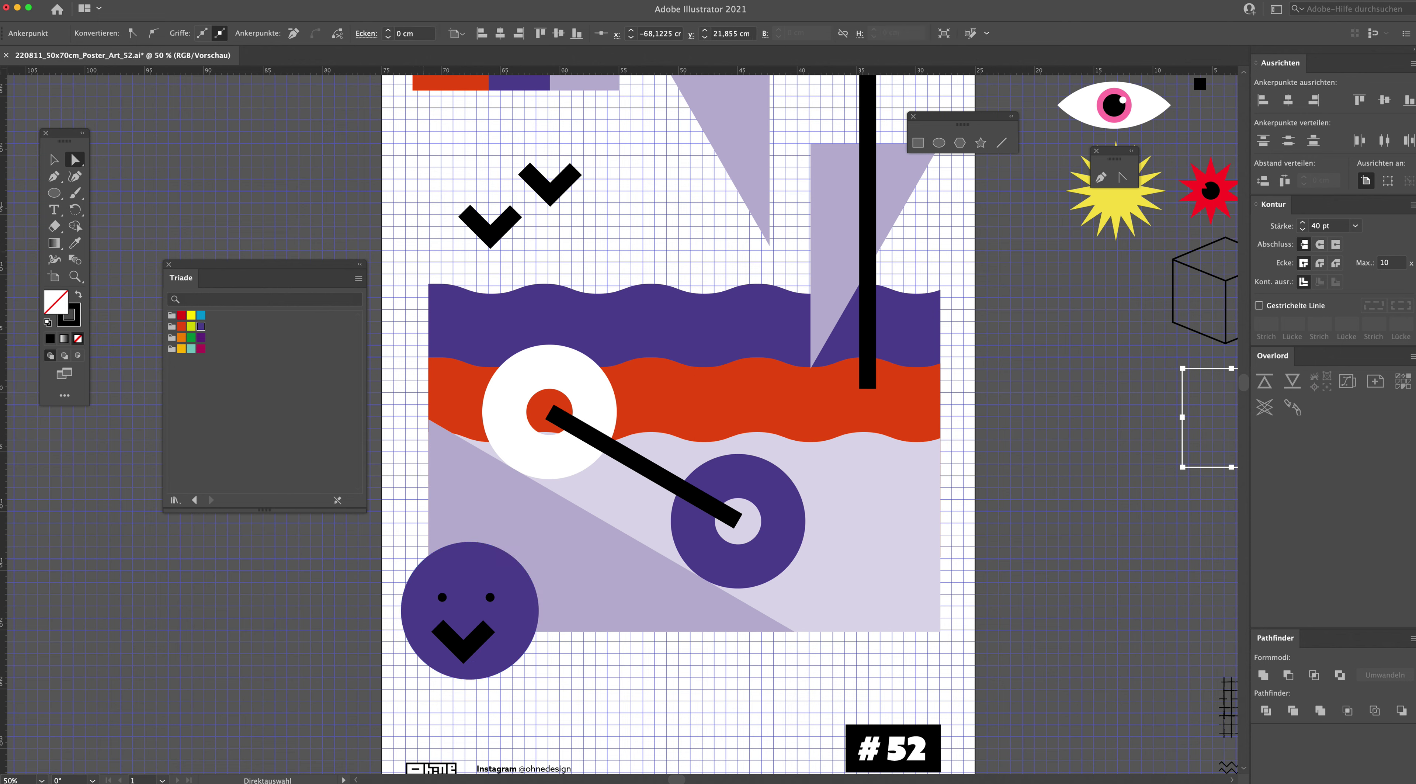
Step: Toggle smart guides and round the chevron's corner into a smile curve
click(341, 1)
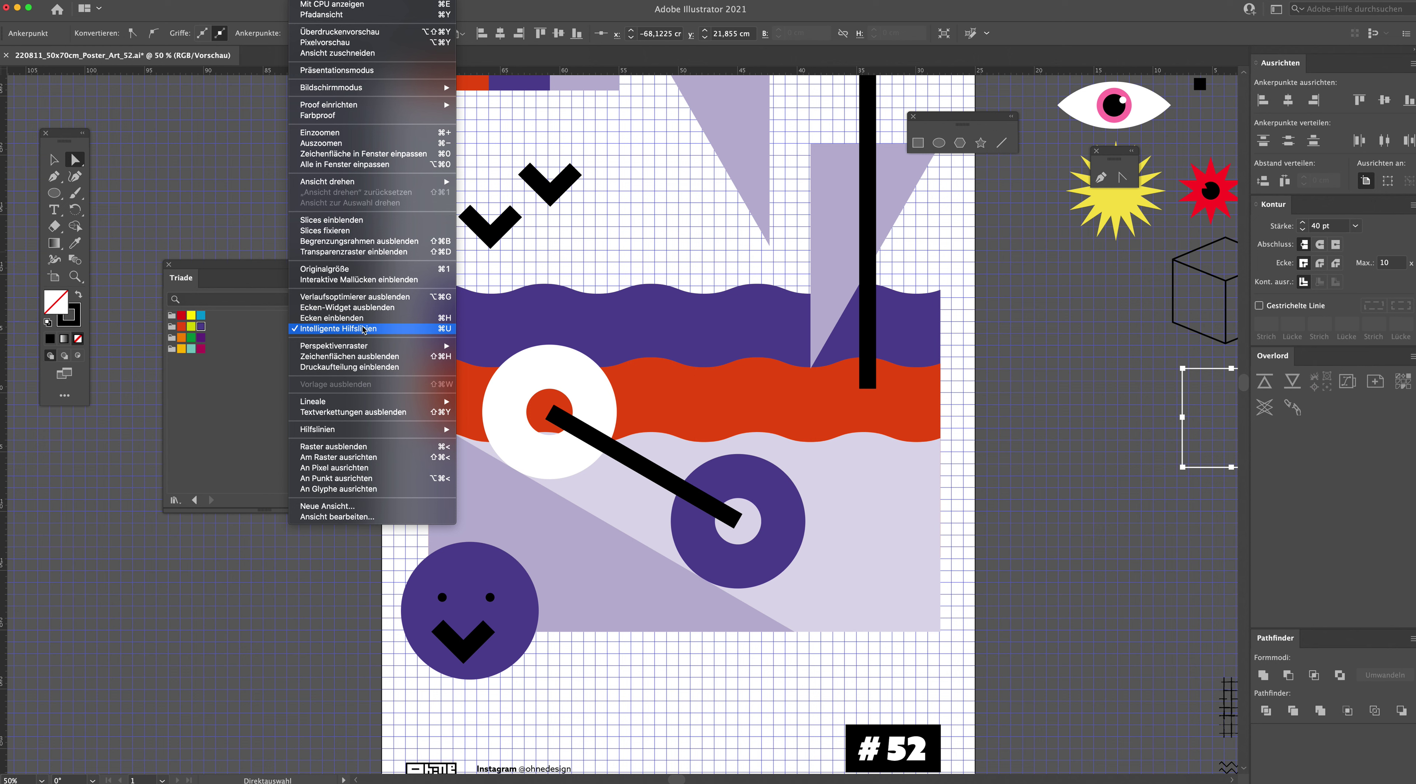
click(364, 329)
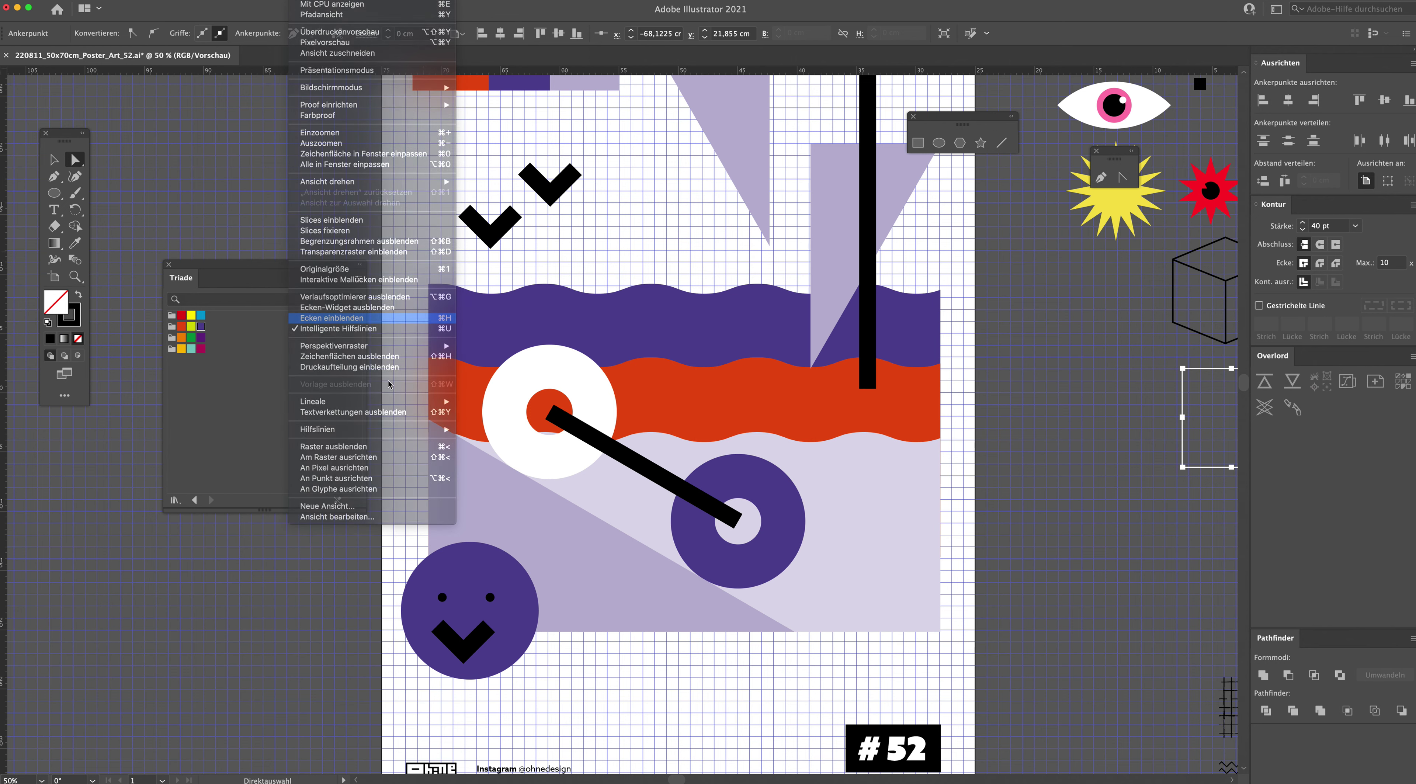
click(489, 626)
shift+click(437, 625)
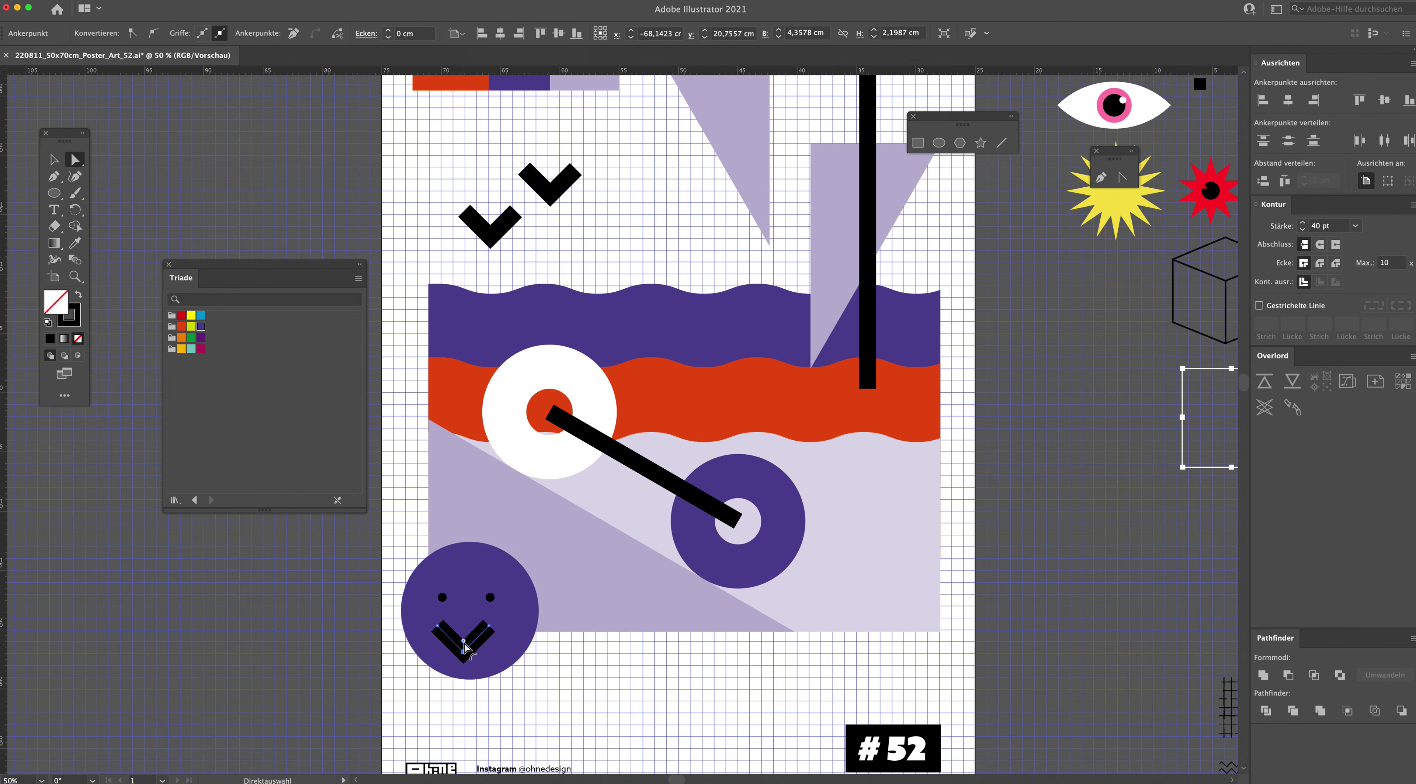
drag(463, 638, 519, 585)
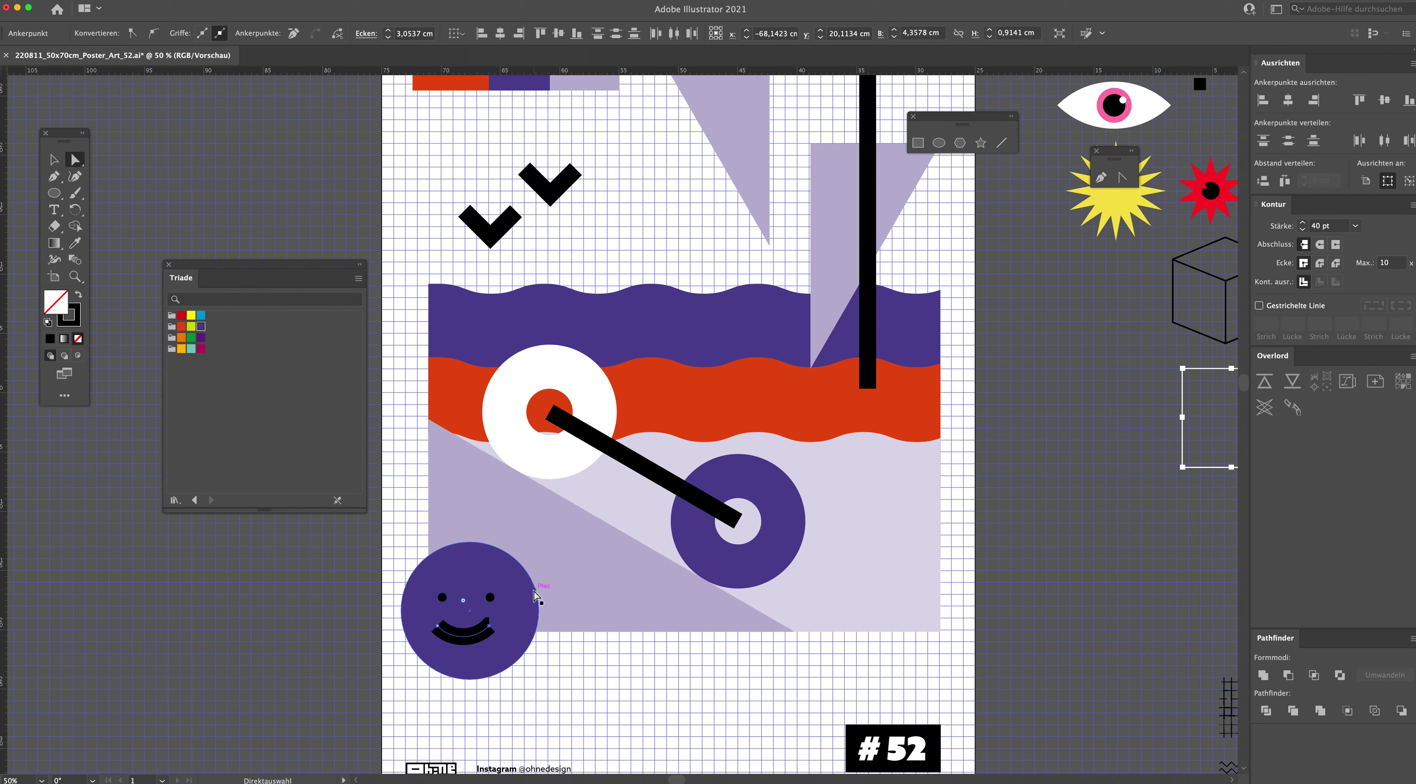
Step: Set the smile's stroke to 20 pt with round caps
click(55, 157)
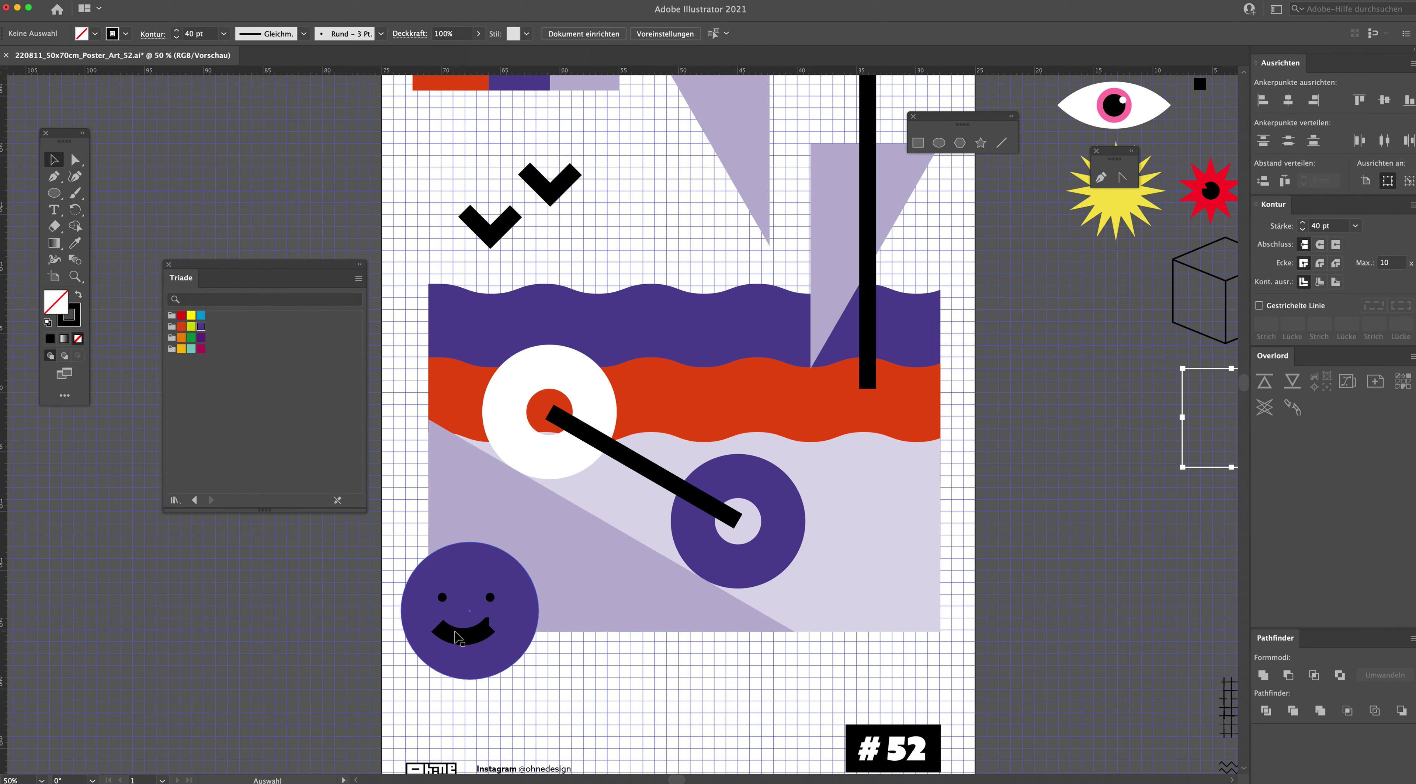
click(188, 35)
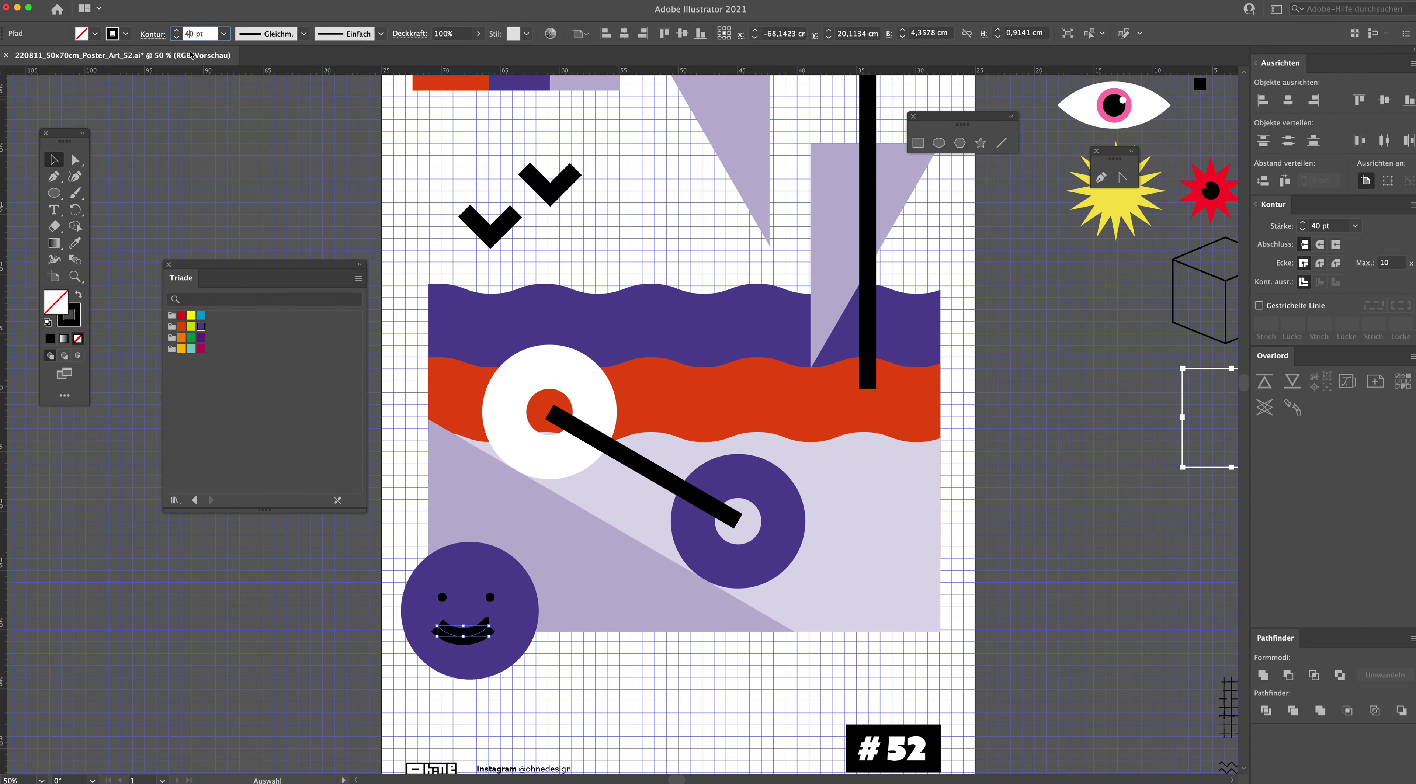
text(02)
key(Return)
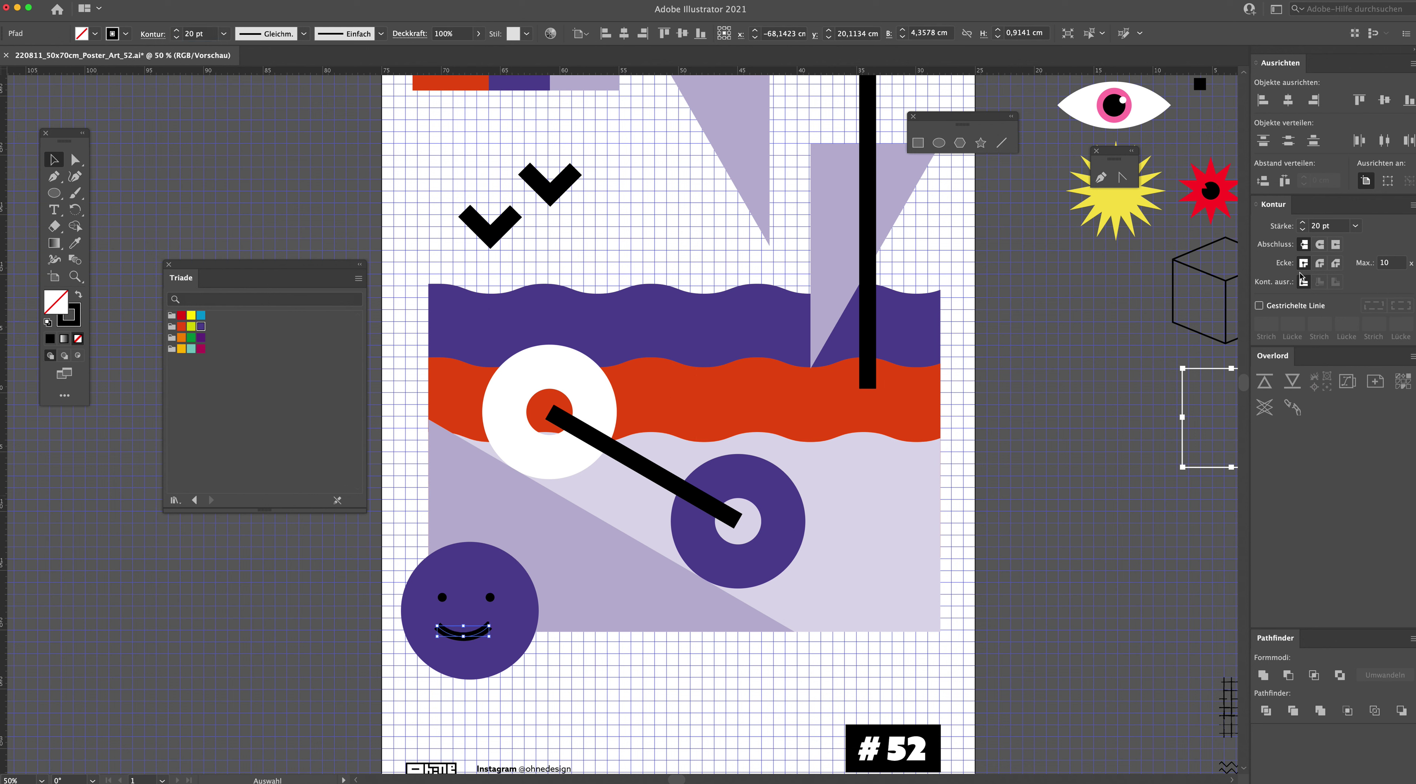
click(1321, 245)
Step: Align the eyes and smile together and nudge them right and up
shift+click(490, 597)
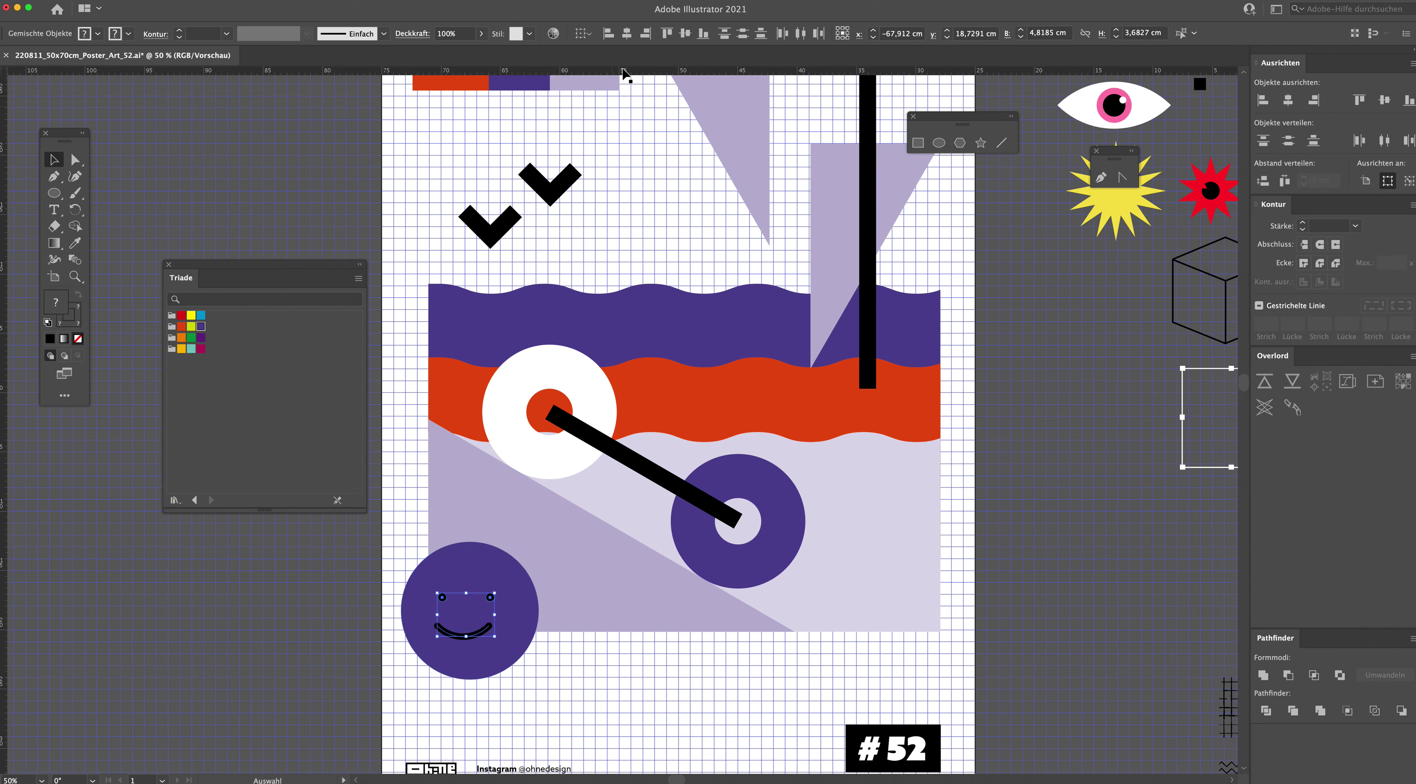
click(643, 35)
key(Right)
key(Right)
key(Right)
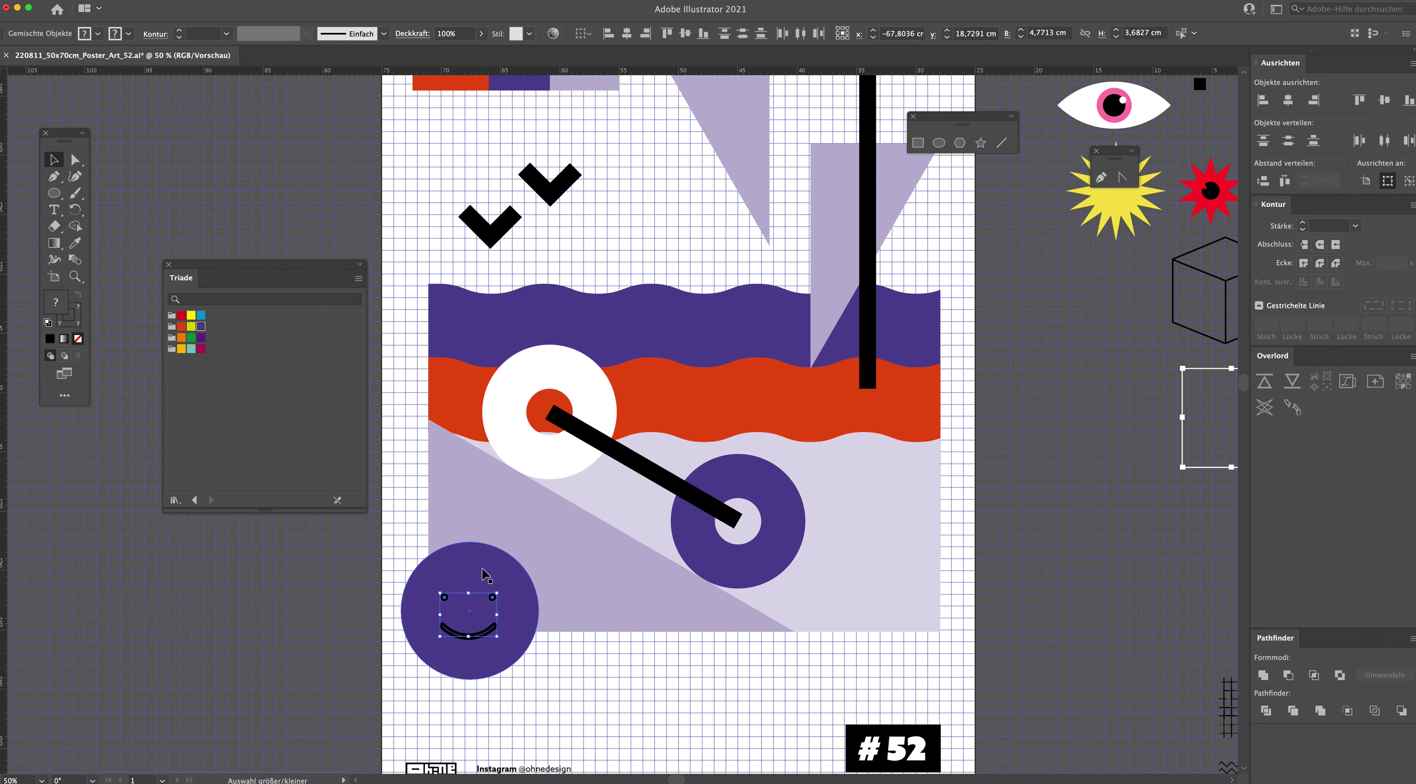
key(Up)
key(Up)
key(Up)
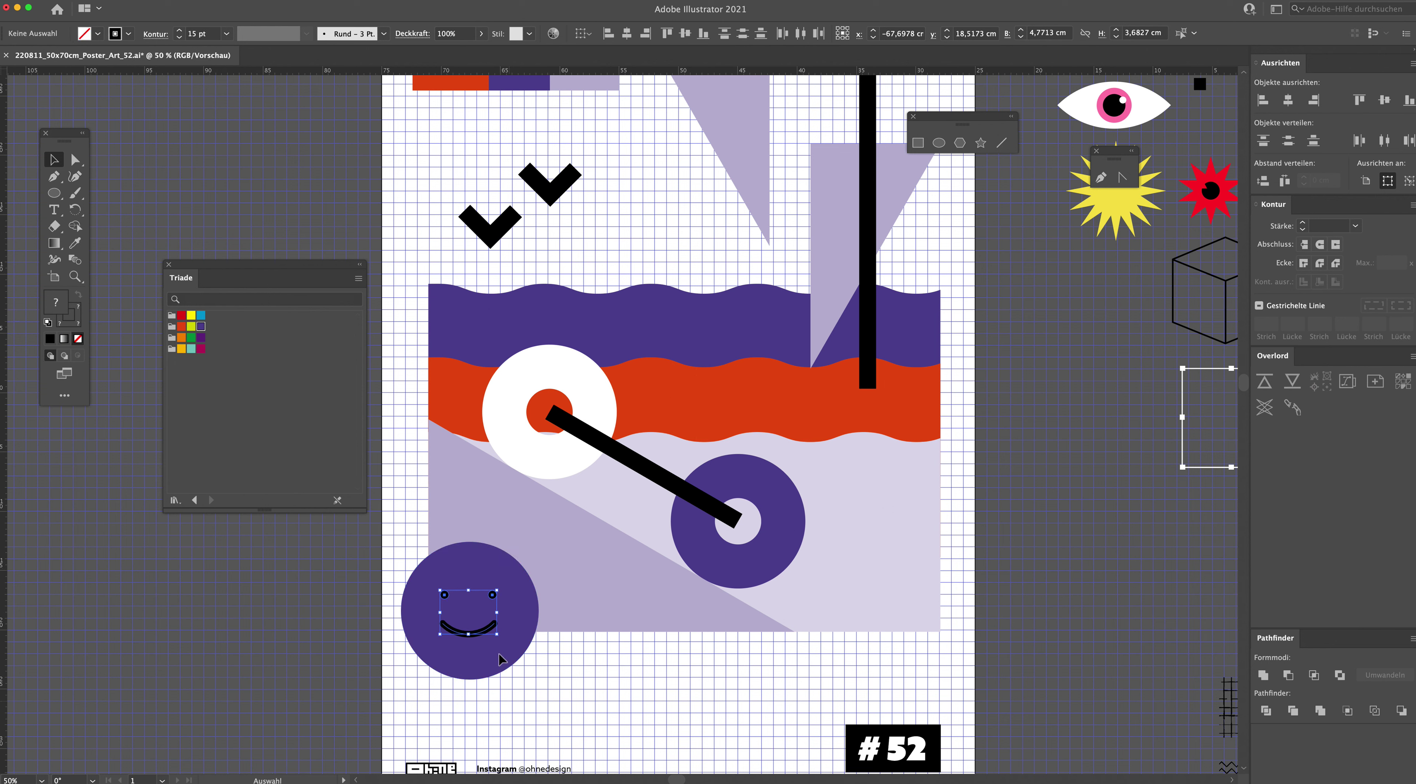
click(495, 625)
mouse_move(499, 622)
mouse_down()
mouse_move(519, 617)
mouse_move(496, 632)
mouse_up()
key(ctrl+z)
key(ctrl+z)
key(ctrl+z)
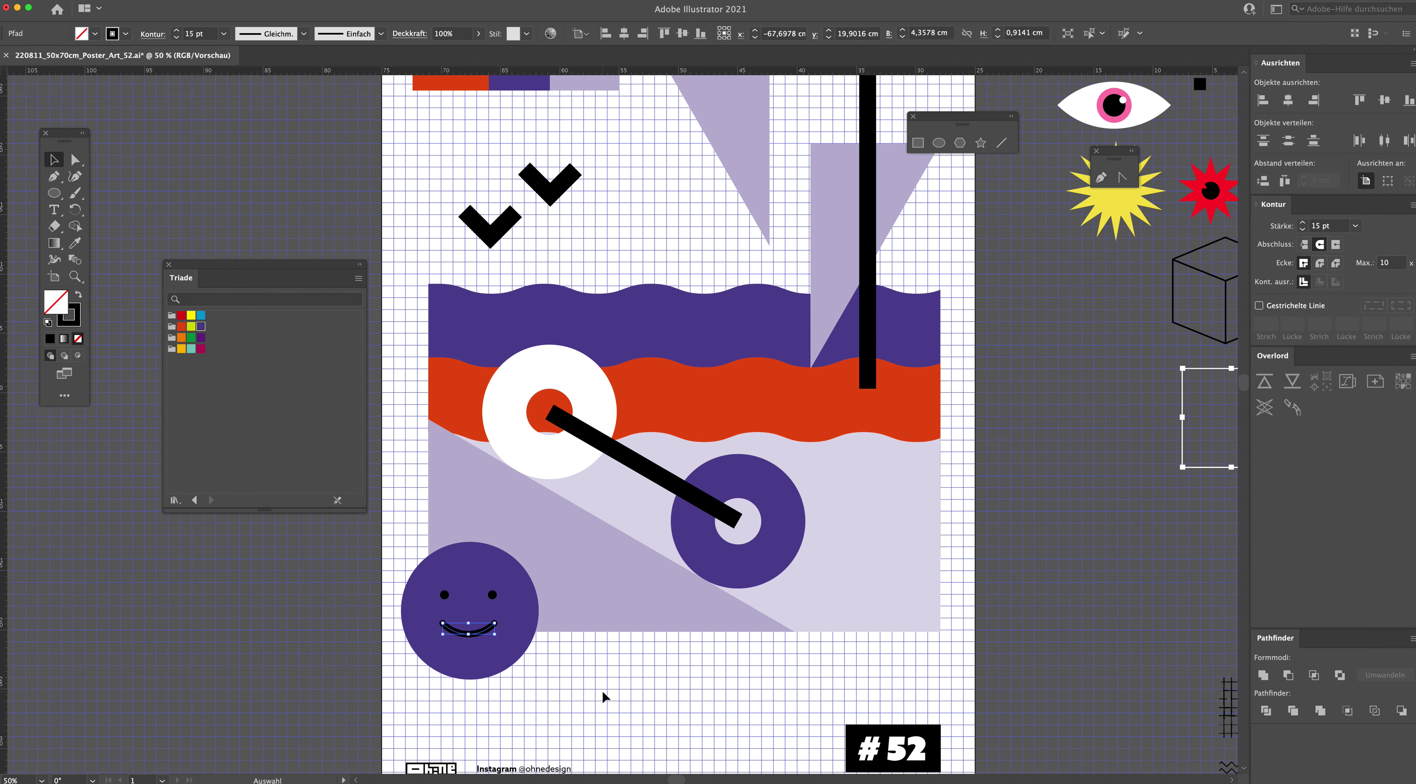
click(611, 699)
Step: Enlarge the smiley's eyes slightly and move the right eye further right
drag(600, 667, 576, 493)
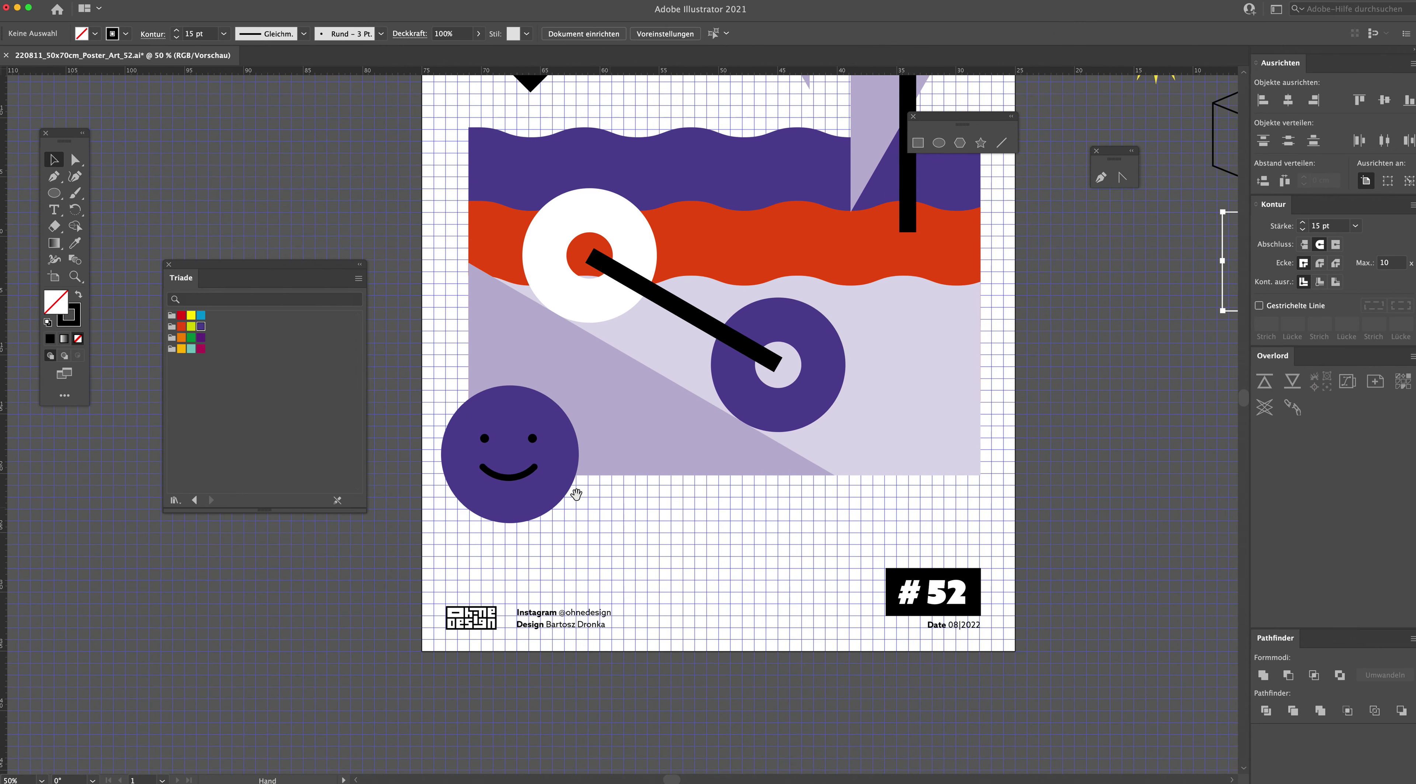
click(543, 496)
key(Up)
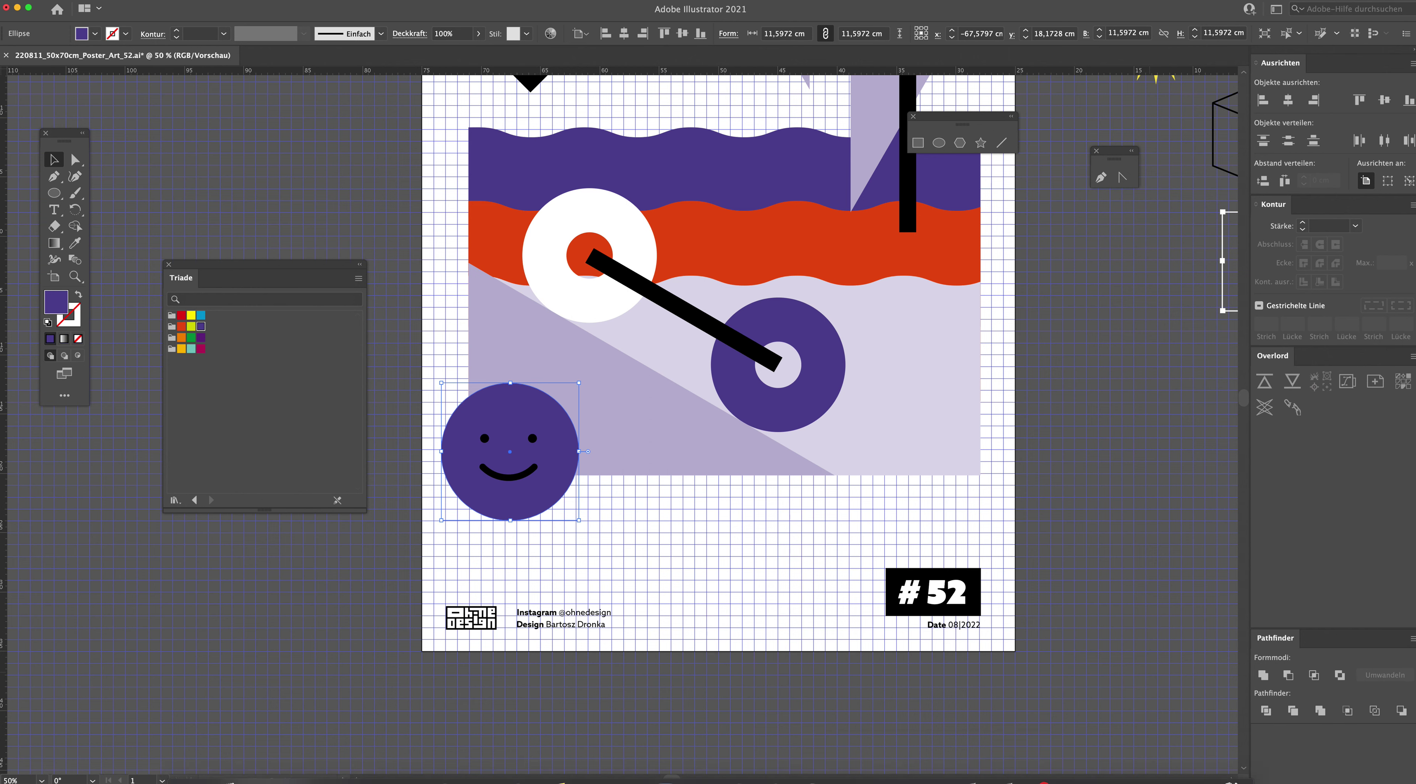
key(Down)
key(Down)
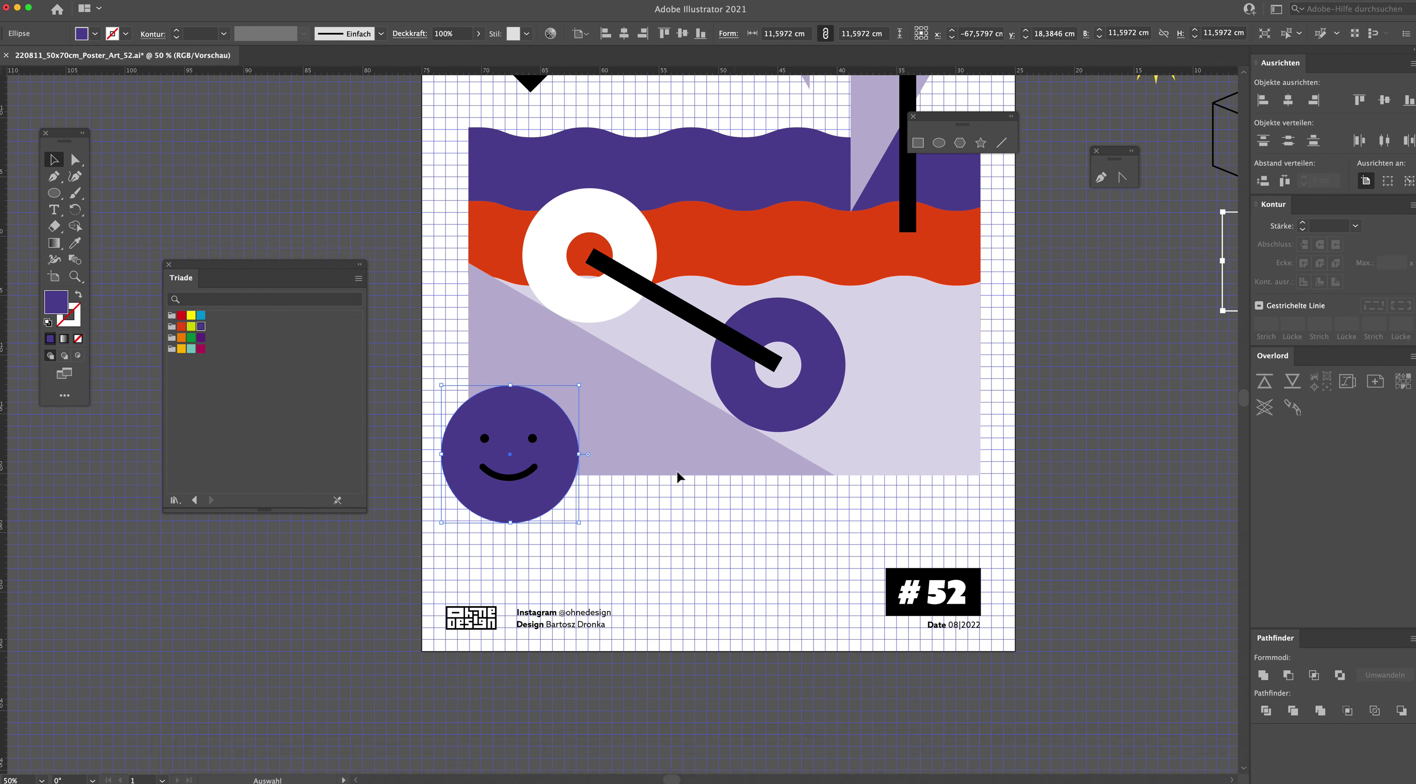
click(485, 438)
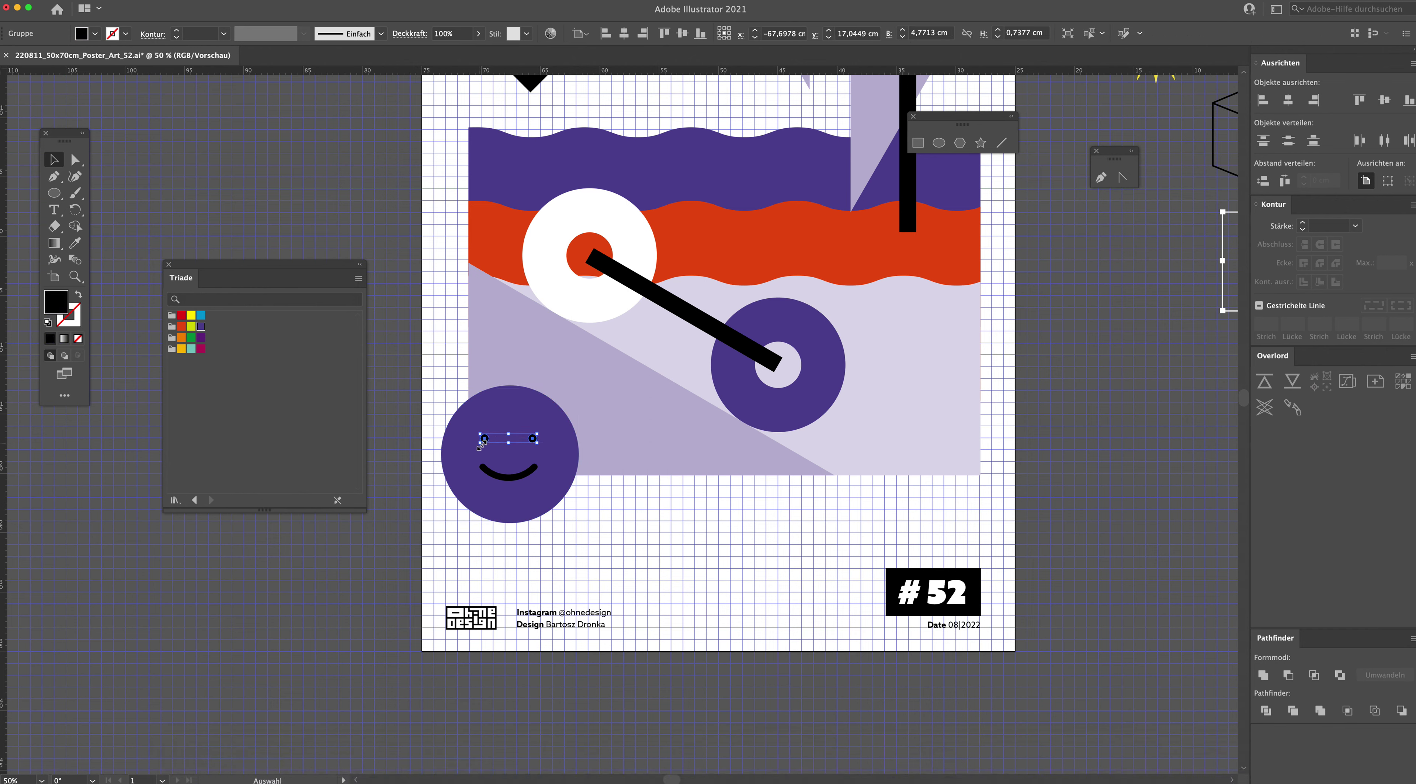
drag(482, 444, 474, 446)
click(702, 544)
drag(486, 445, 490, 445)
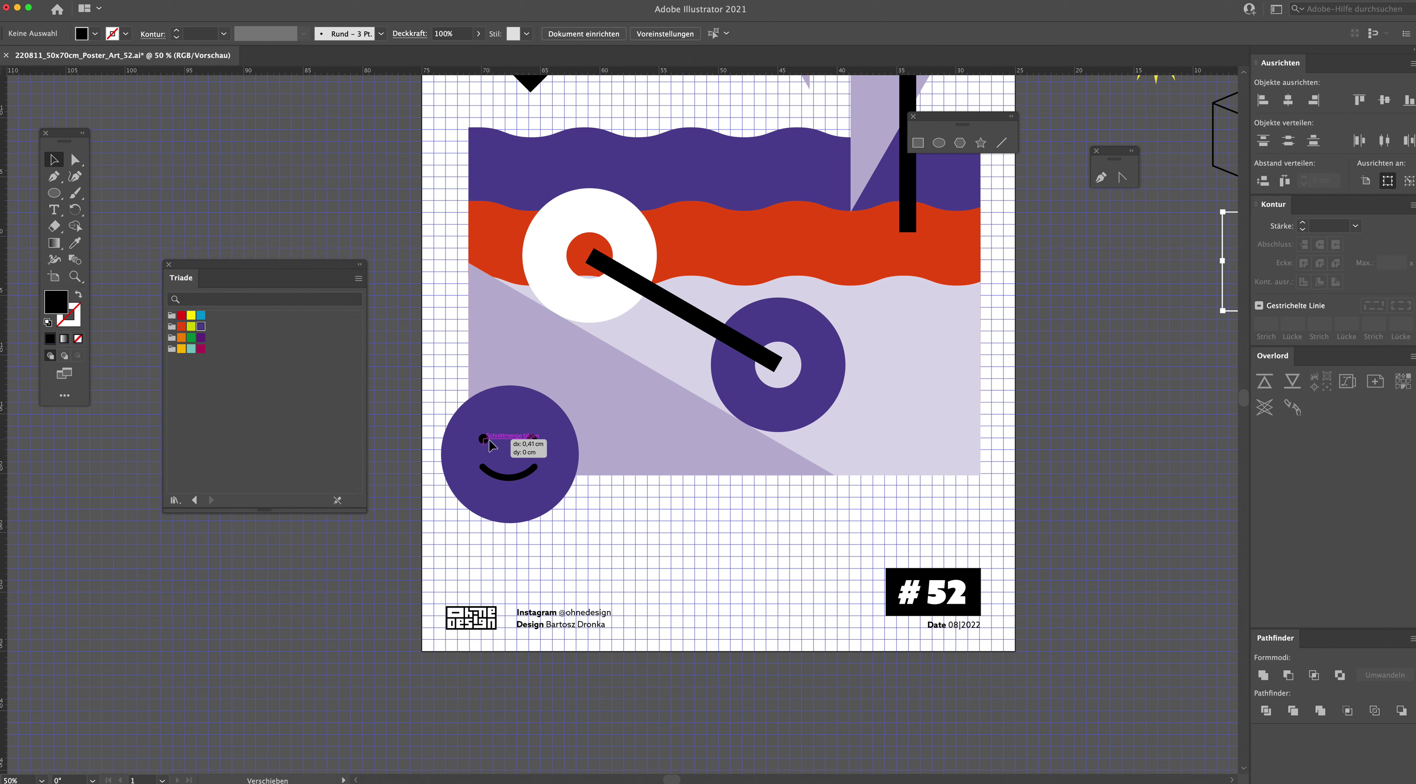
drag(491, 444, 537, 445)
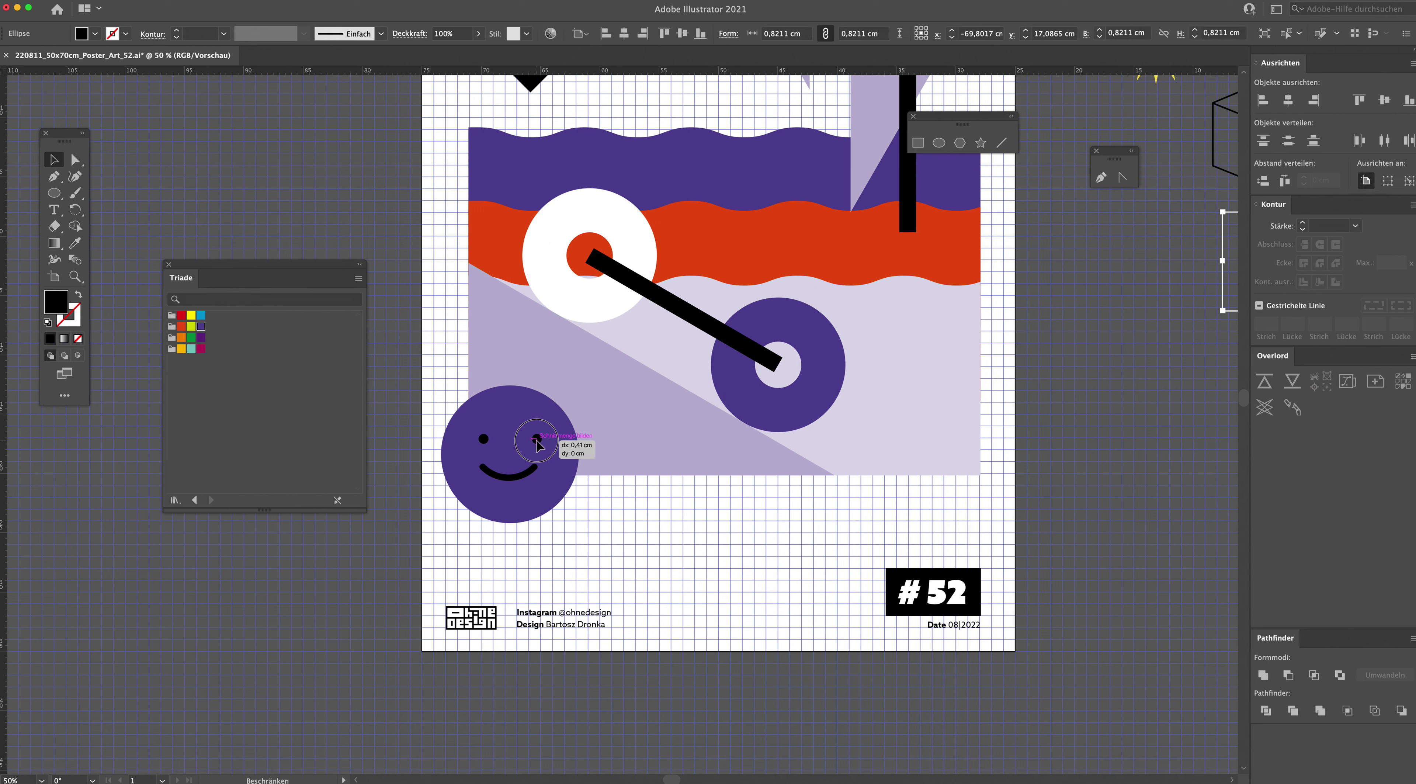
Step: Group the eyes, smile and purple circle, then shrink the face toward the lower left
shift+click(484, 439)
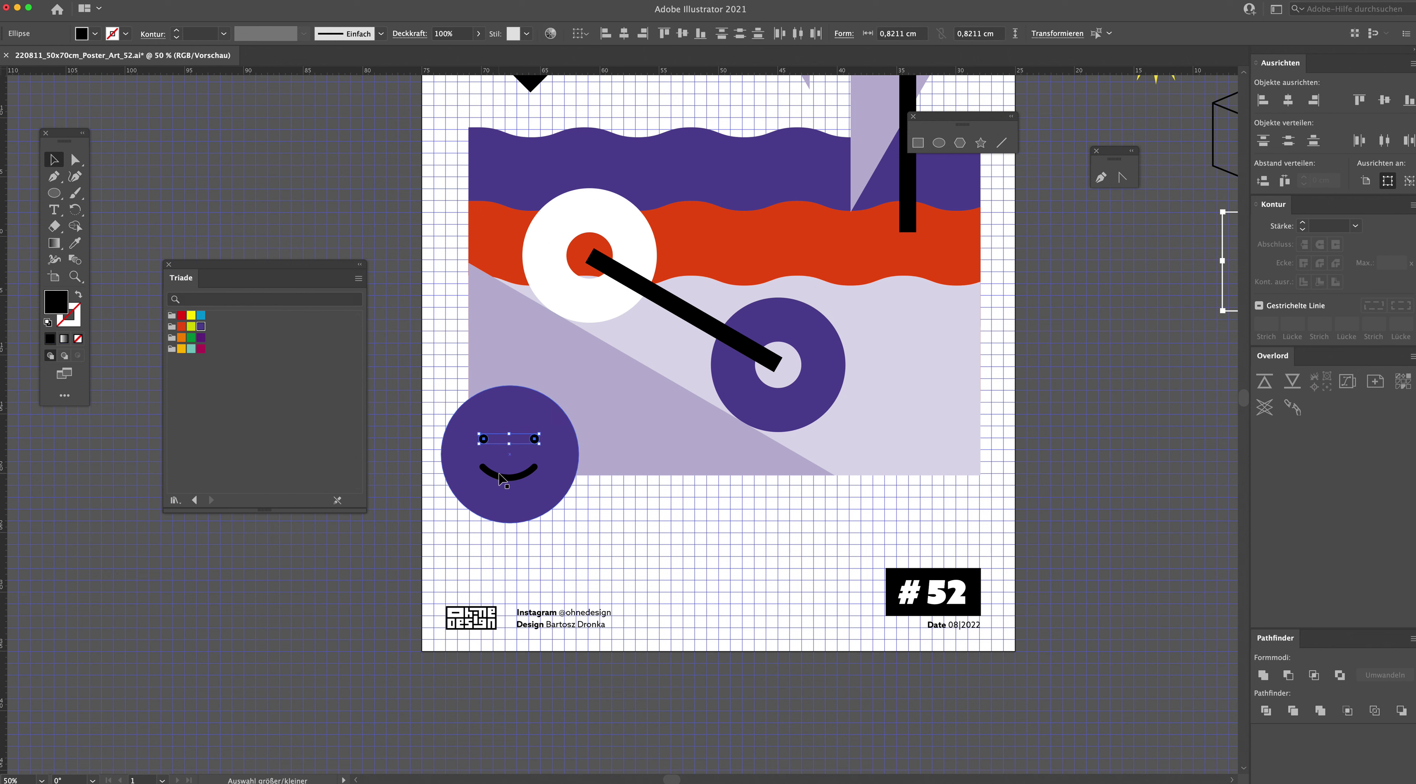
shift+click(501, 481)
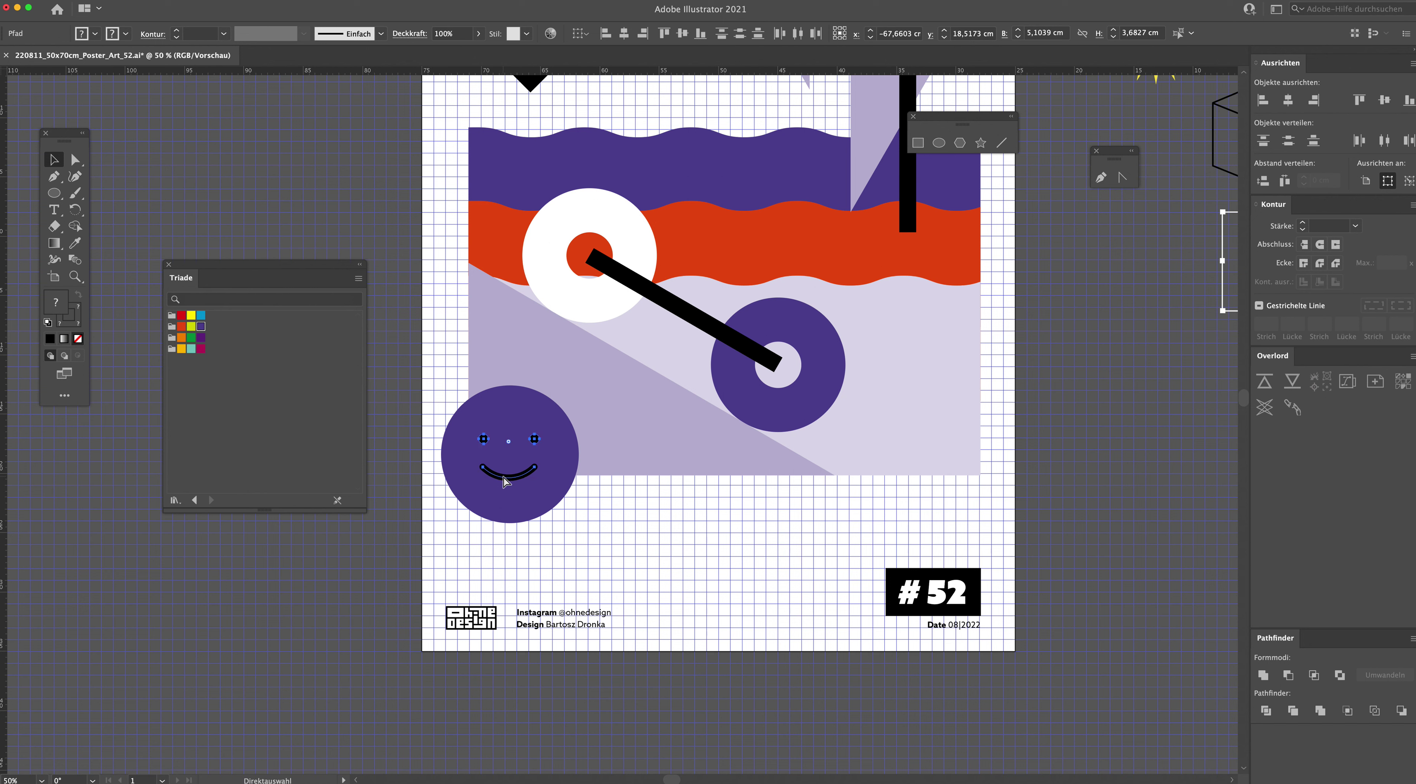
key(v)
shift+click(524, 509)
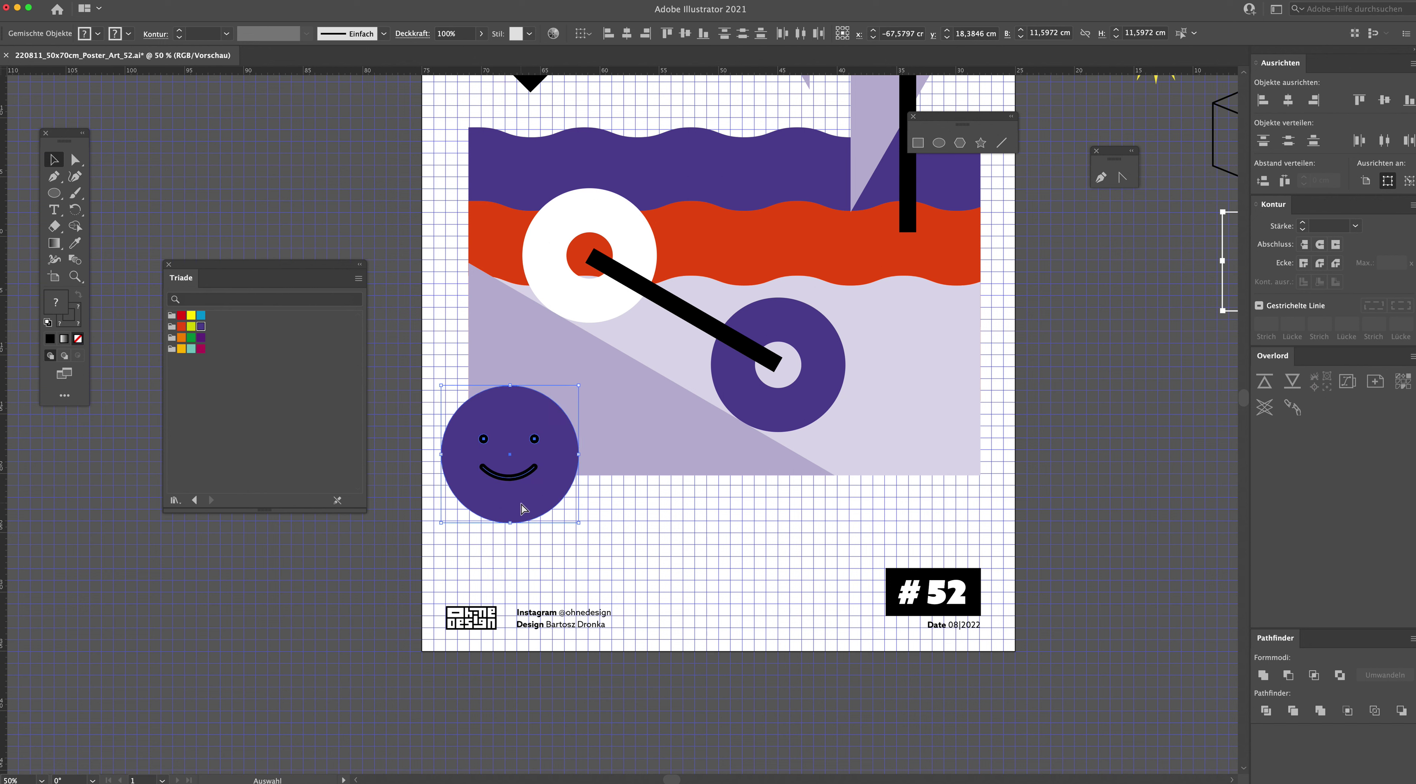
key(ctrl+g)
drag(443, 522, 491, 501)
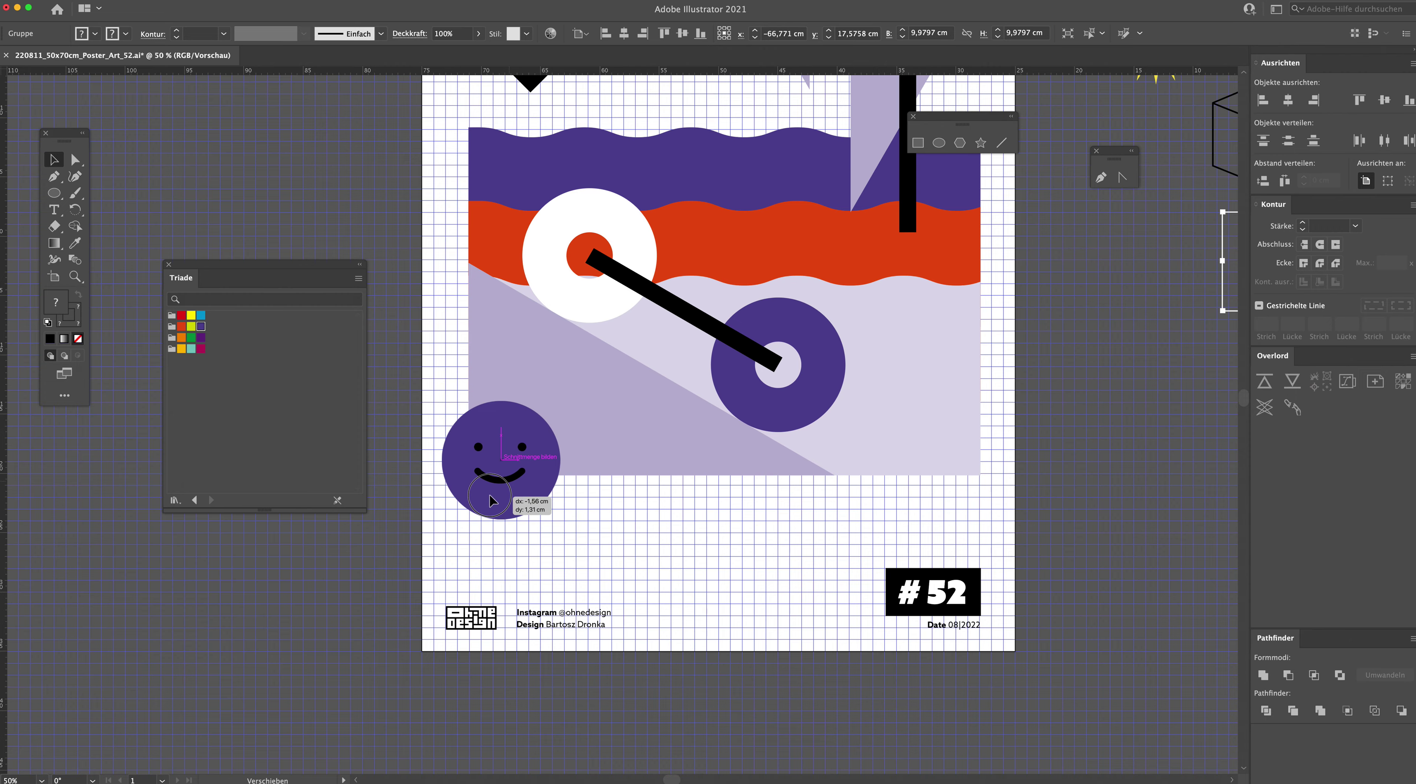
key(ctrl+shift+a)
scroll(610, 616, up, 5)
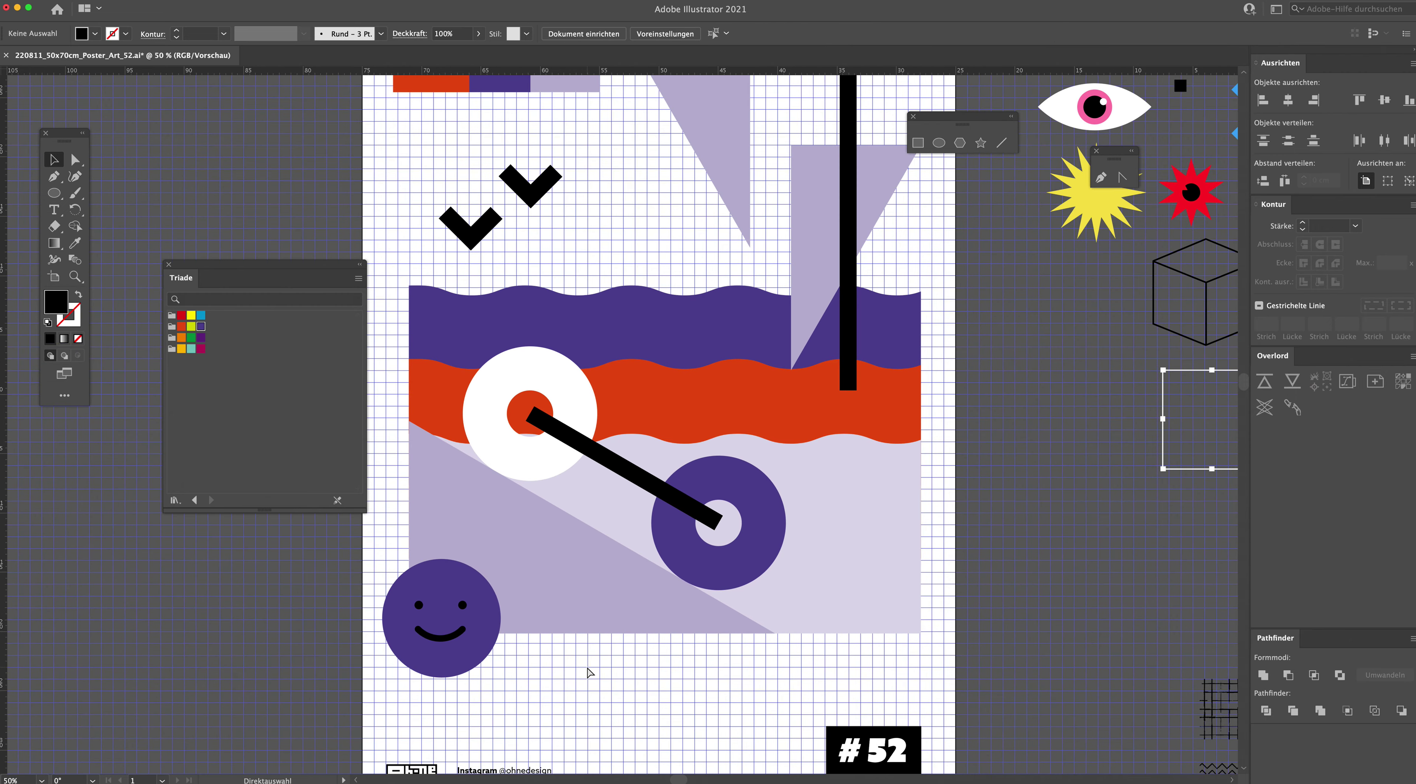
Step: Draw a black circle above the waves and send it behind the purple wave
key(ctrl+minus)
scroll(458, 426, right, 2)
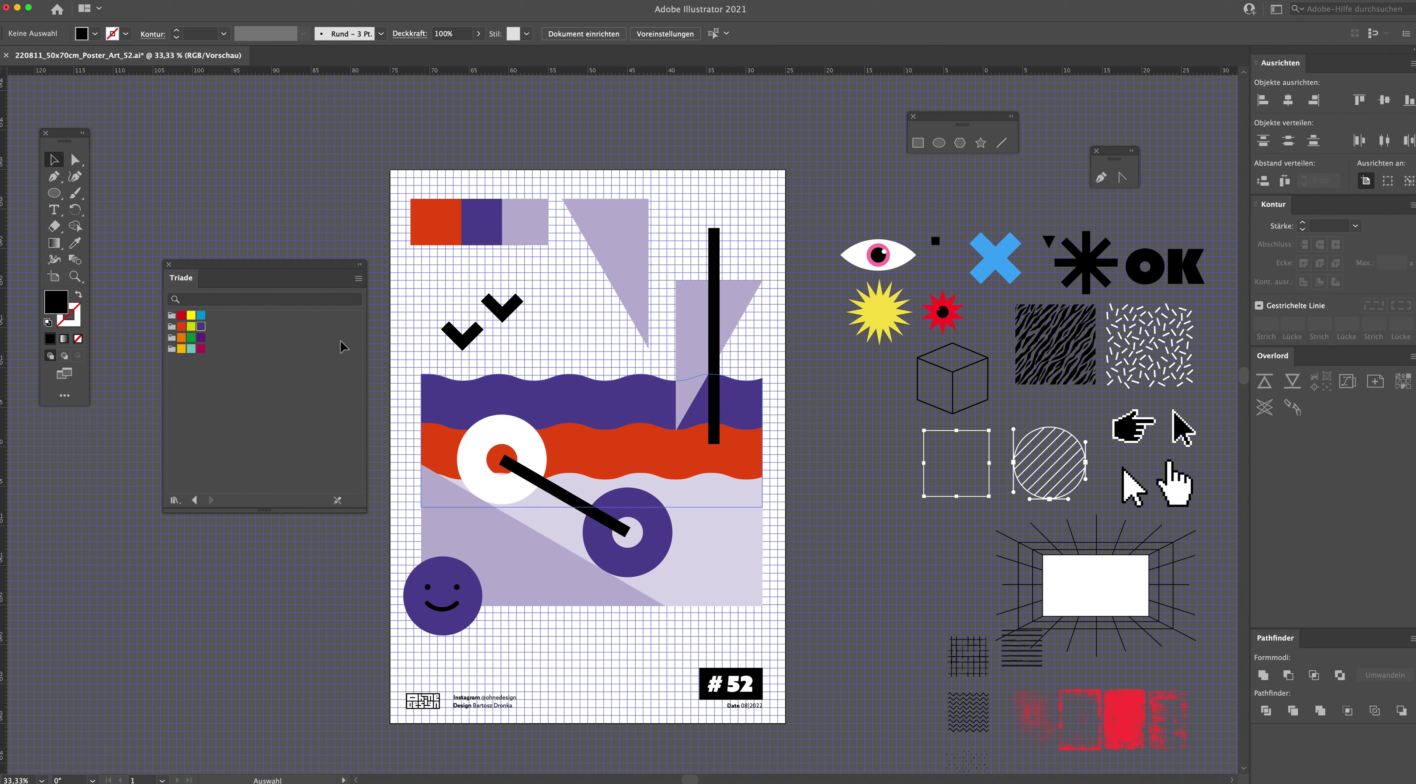
click(53, 193)
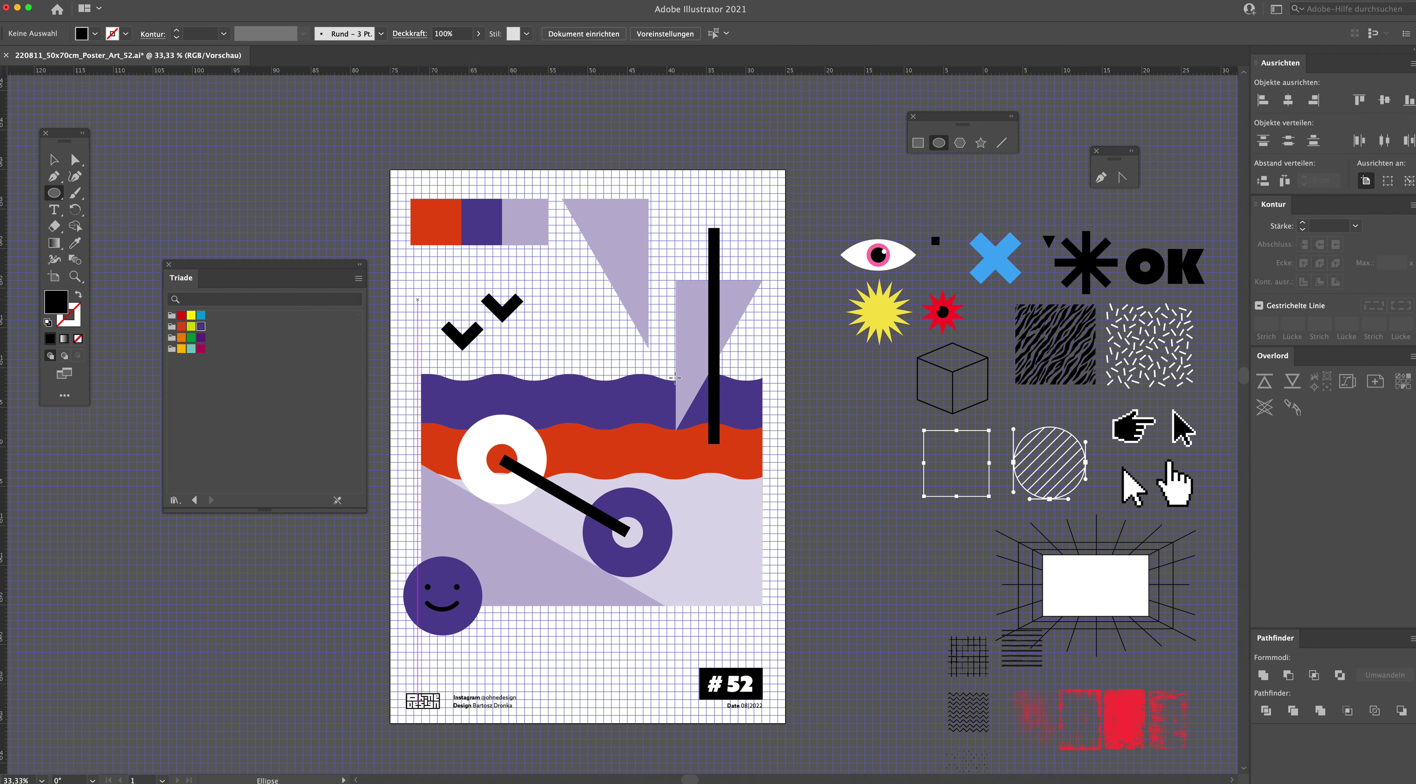
drag(552, 326, 643, 416)
key(v)
right_click(611, 362)
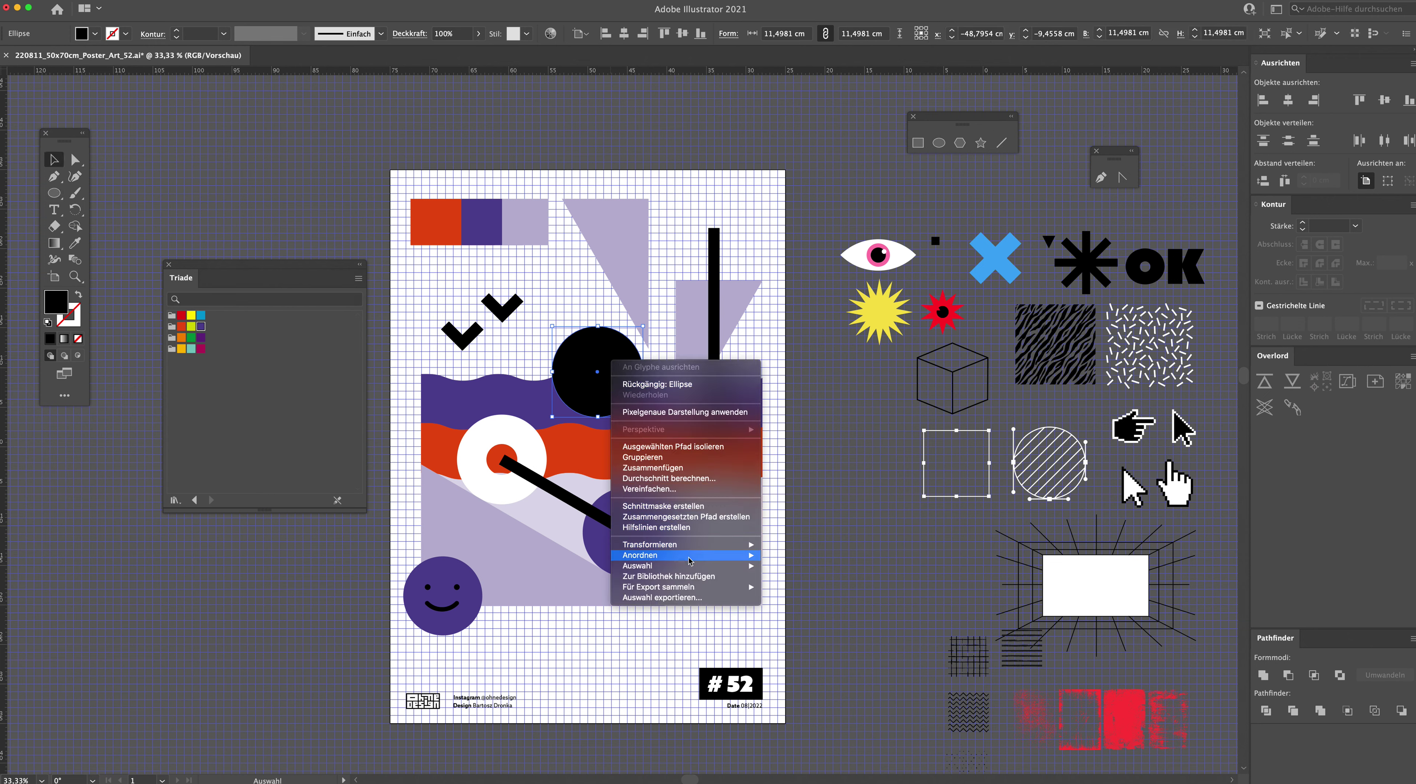
mouse_move(663, 556)
click(791, 589)
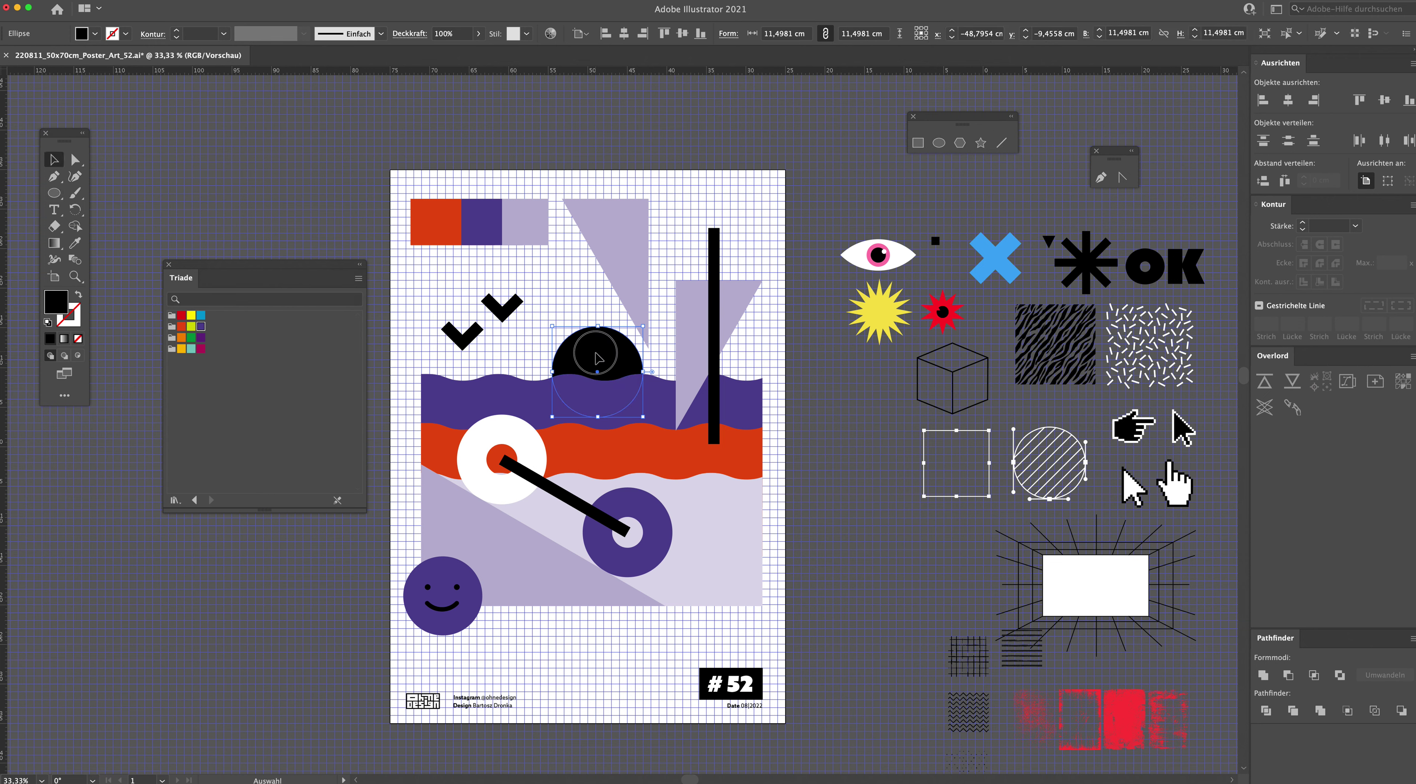
drag(598, 358, 565, 371)
Step: Move the lilac triangles and black bar off the artboard
click(587, 279)
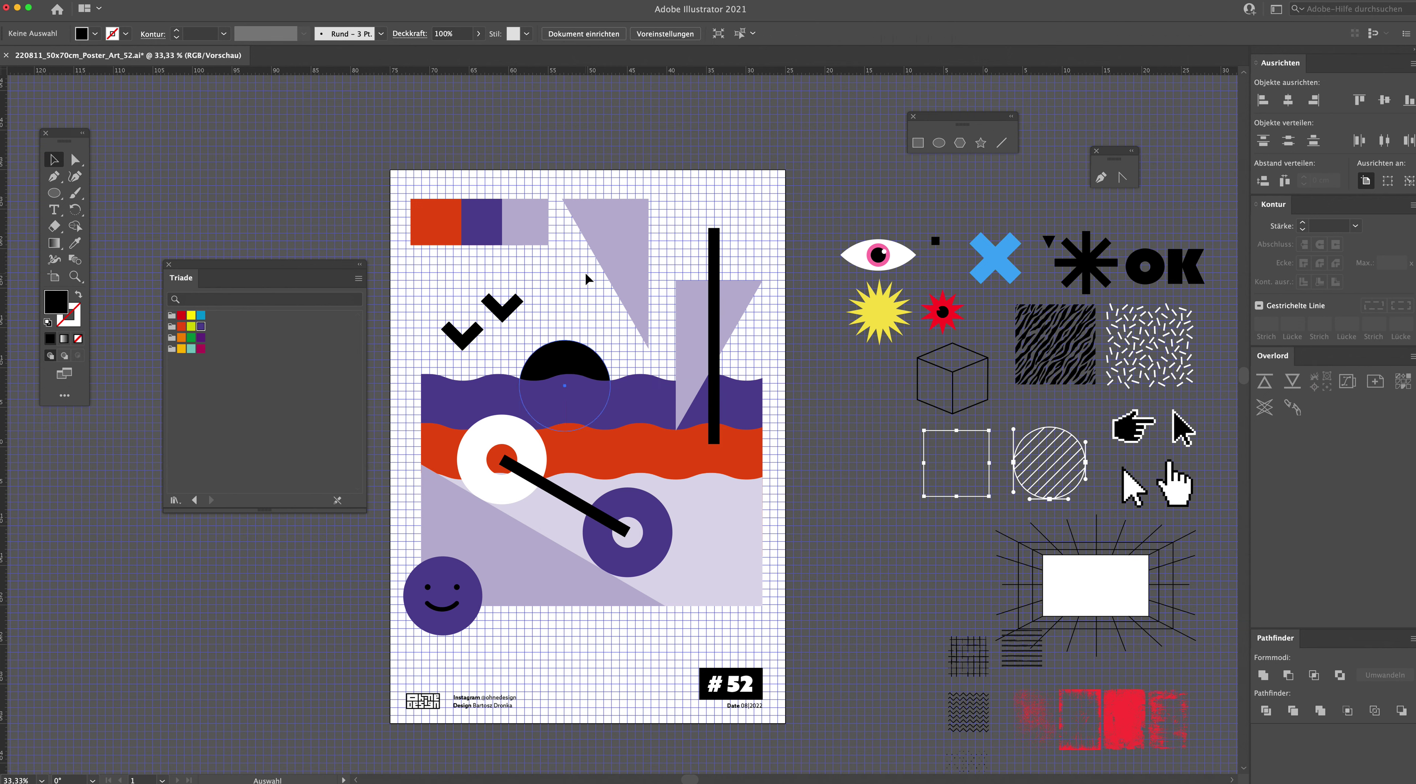
mouse_move(646, 270)
mouse_down()
mouse_move(828, 529)
mouse_move(875, 553)
mouse_up()
click(636, 314)
drag(636, 313, 626, 292)
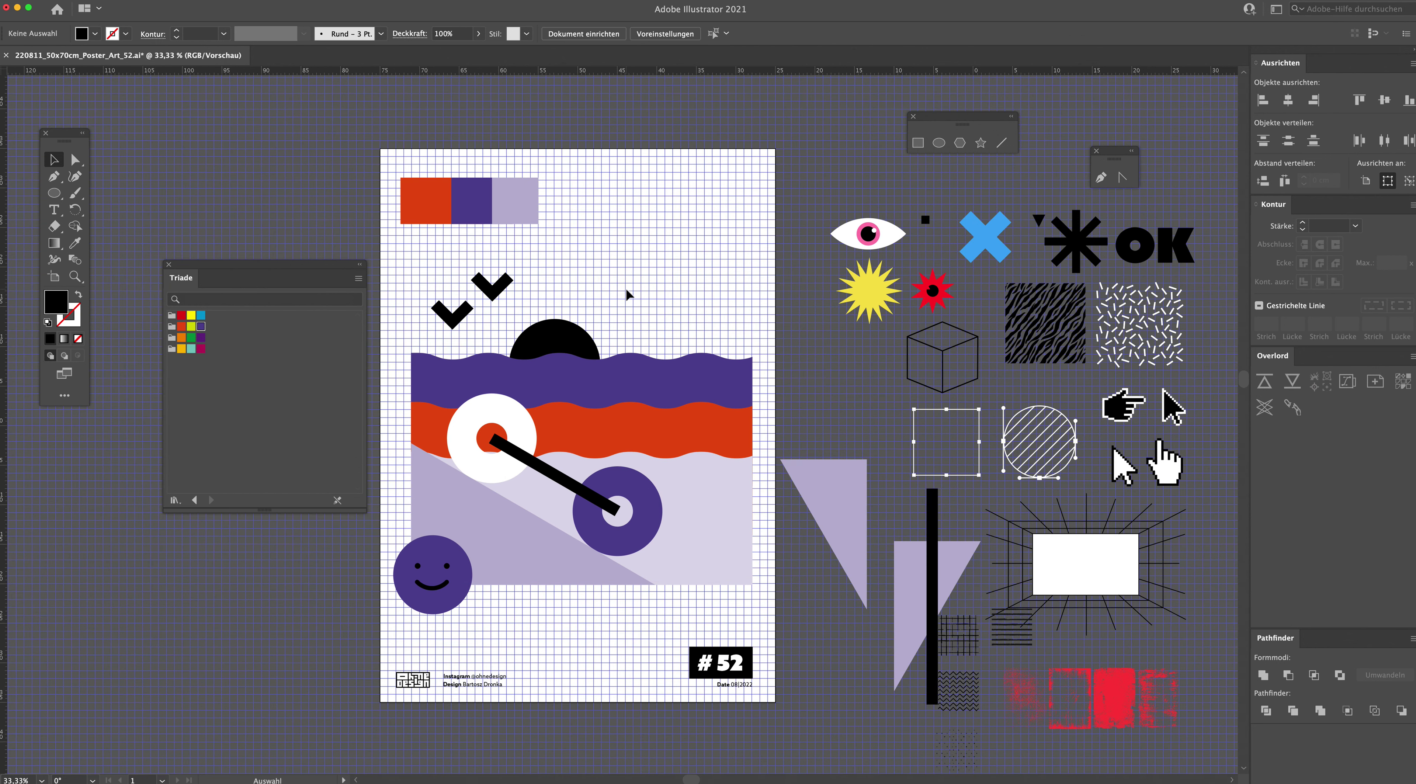
Step: Enlarge the black circle to about 21 cm so it rises behind the wave
click(574, 331)
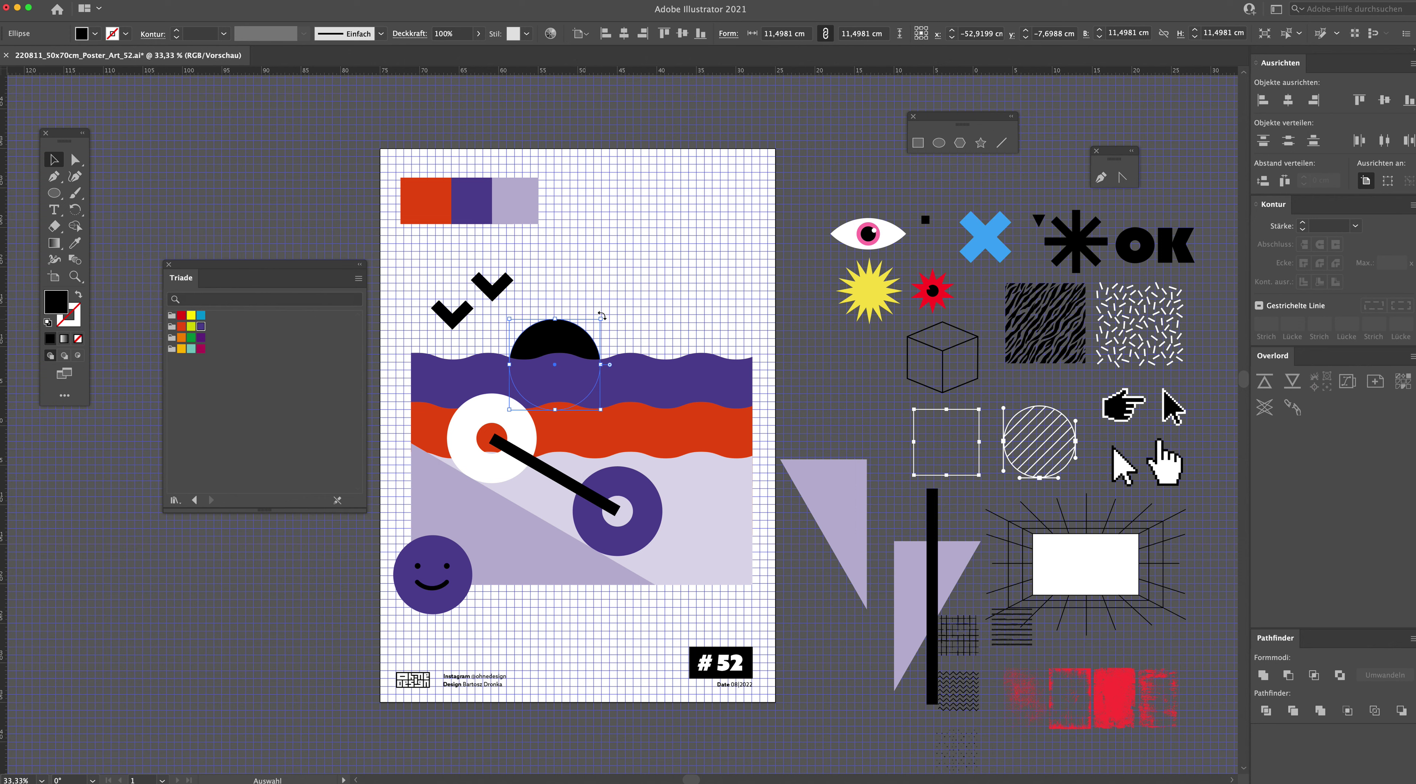
drag(602, 318, 668, 258)
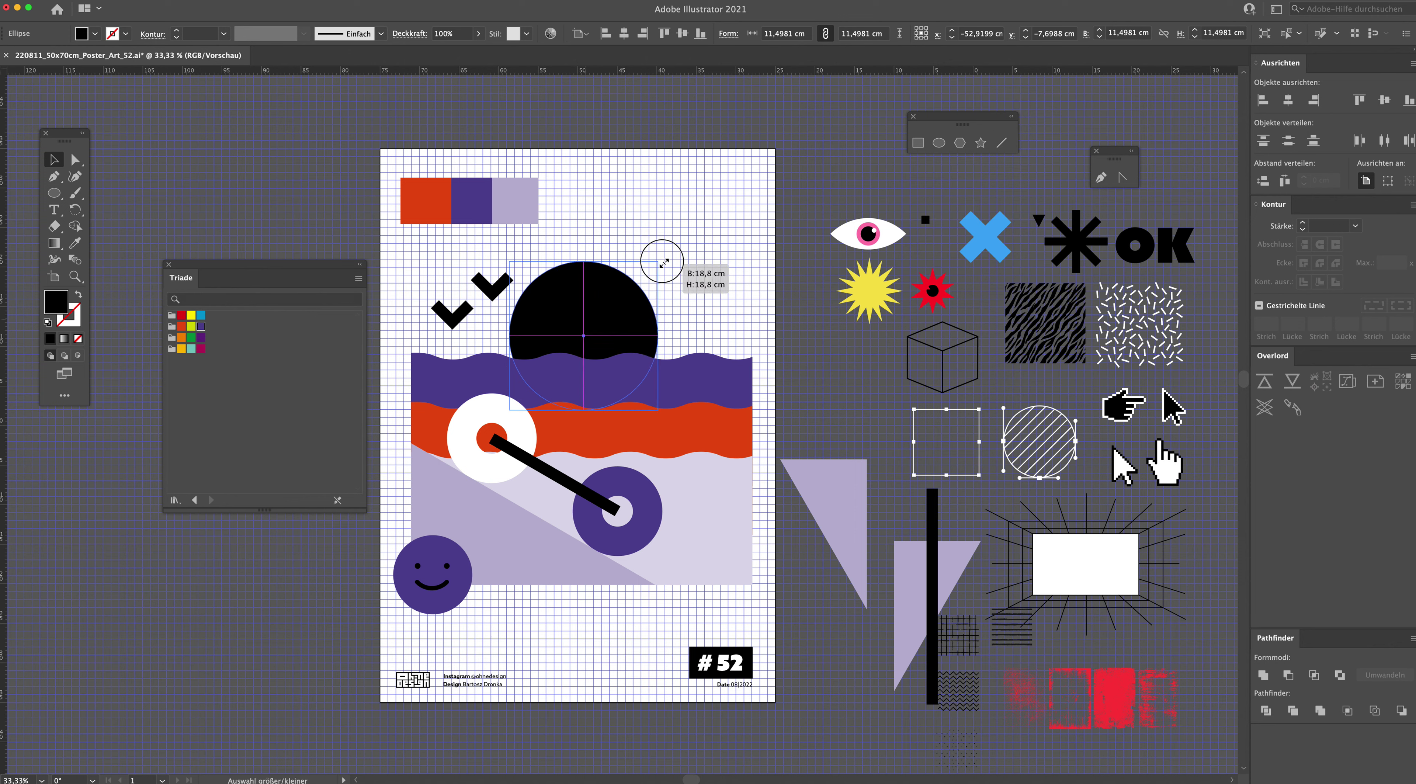
drag(544, 284, 663, 314)
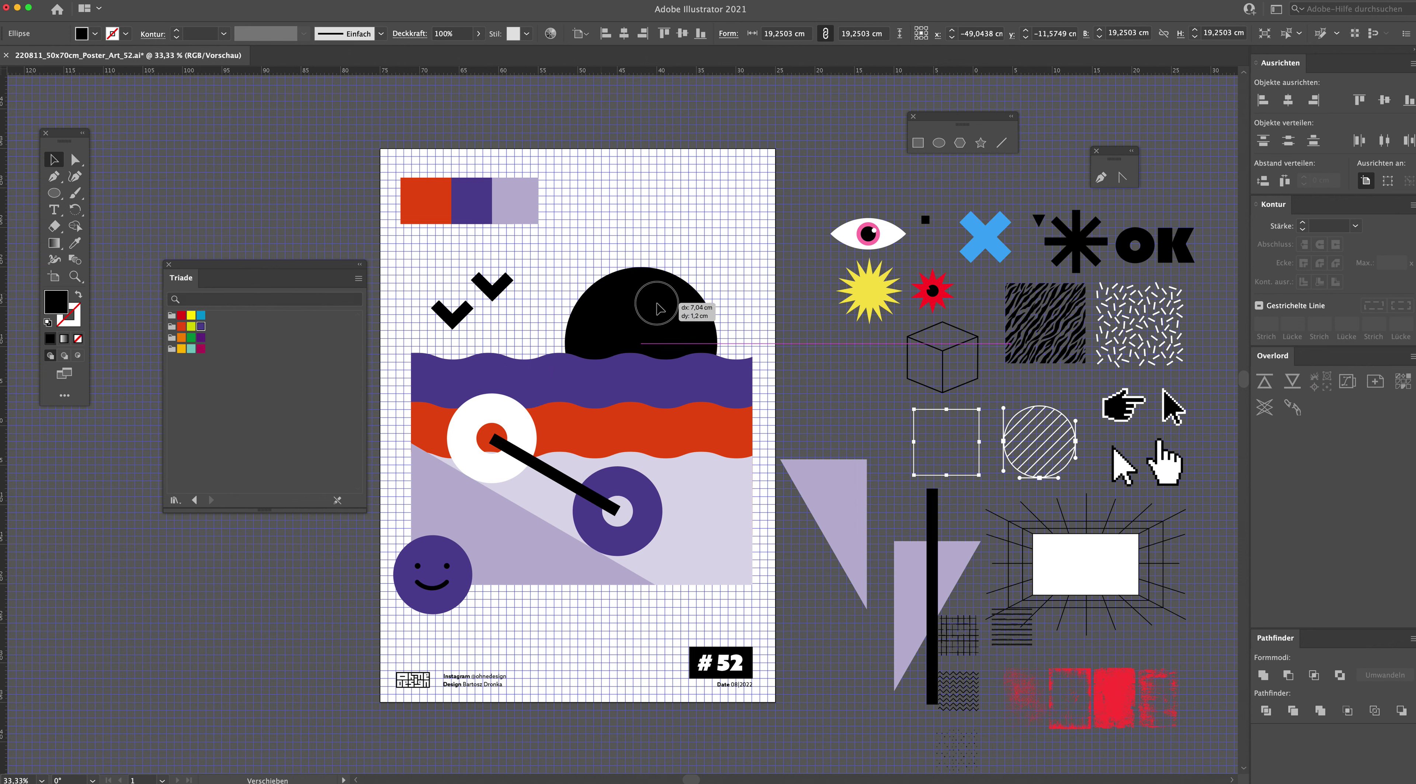
drag(568, 272, 577, 269)
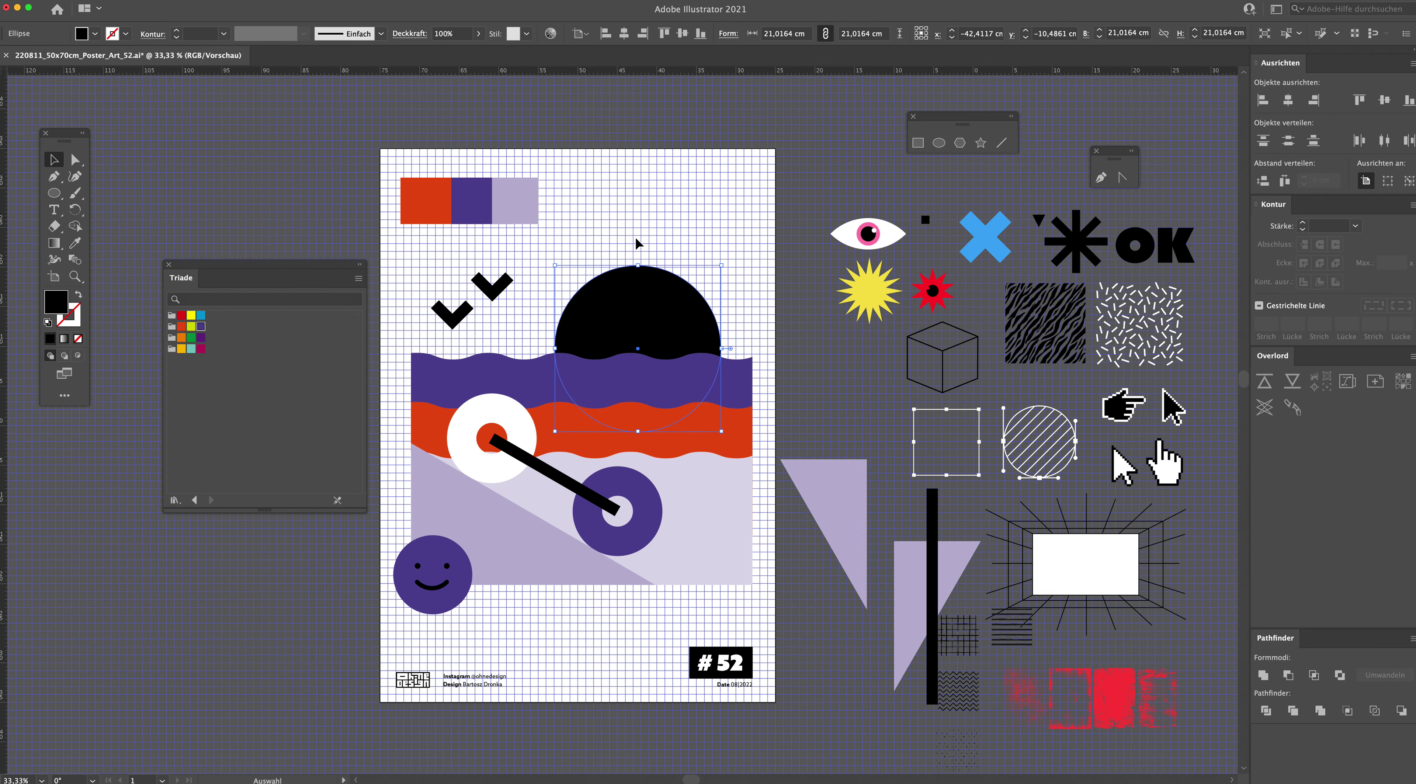
click(650, 207)
click(445, 575)
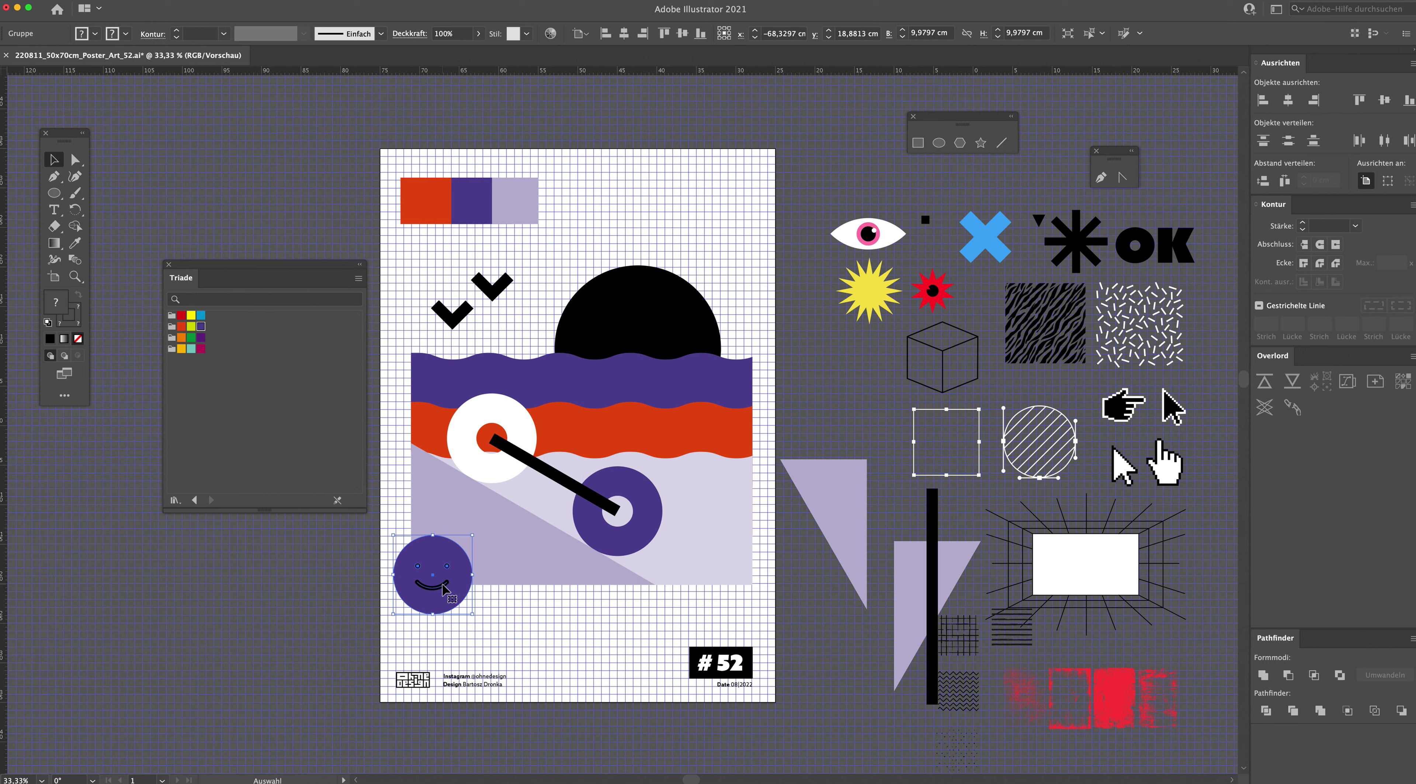
Step: Duplicate the smiley beside the poster and make the copy's smile stroke white
drag(445, 589, 275, 611)
click(311, 611)
click(262, 605)
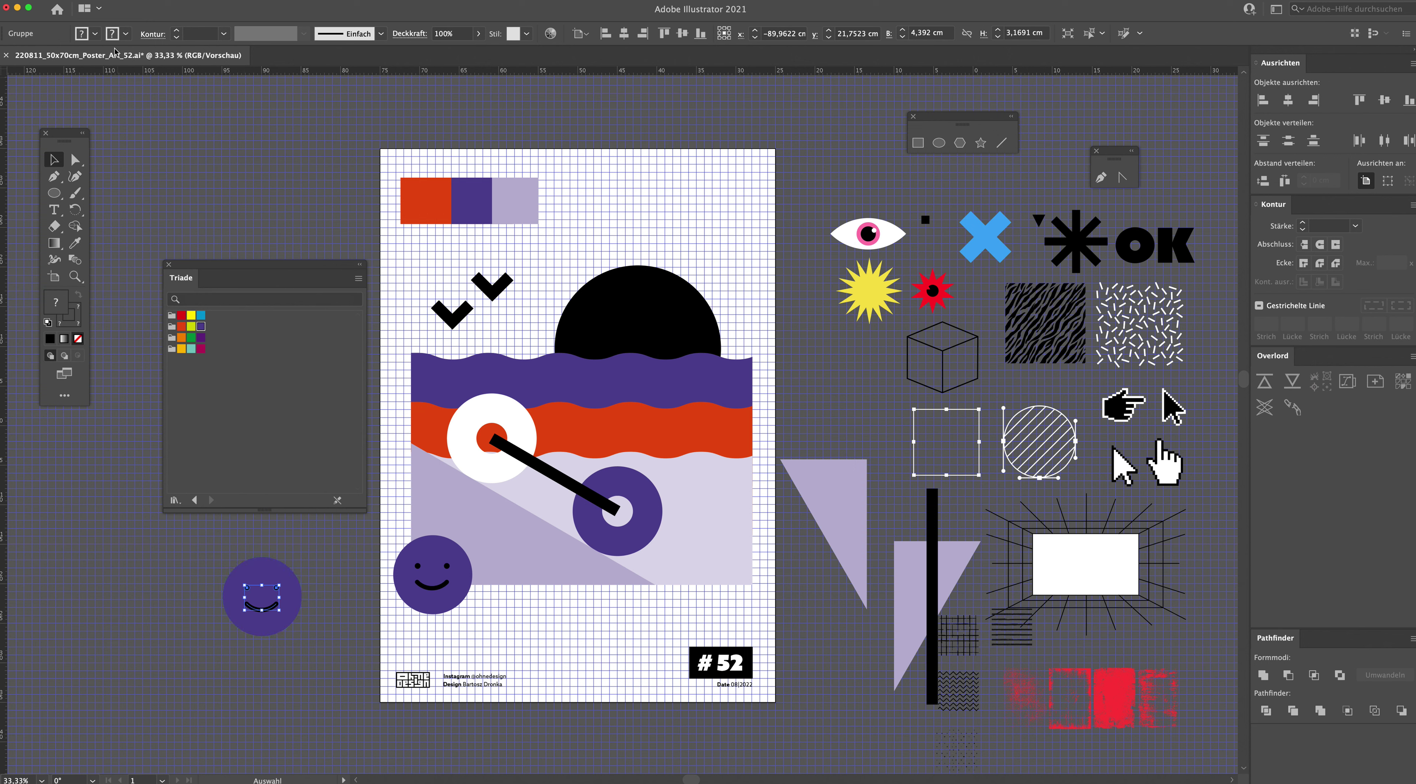
click(119, 34)
click(26, 58)
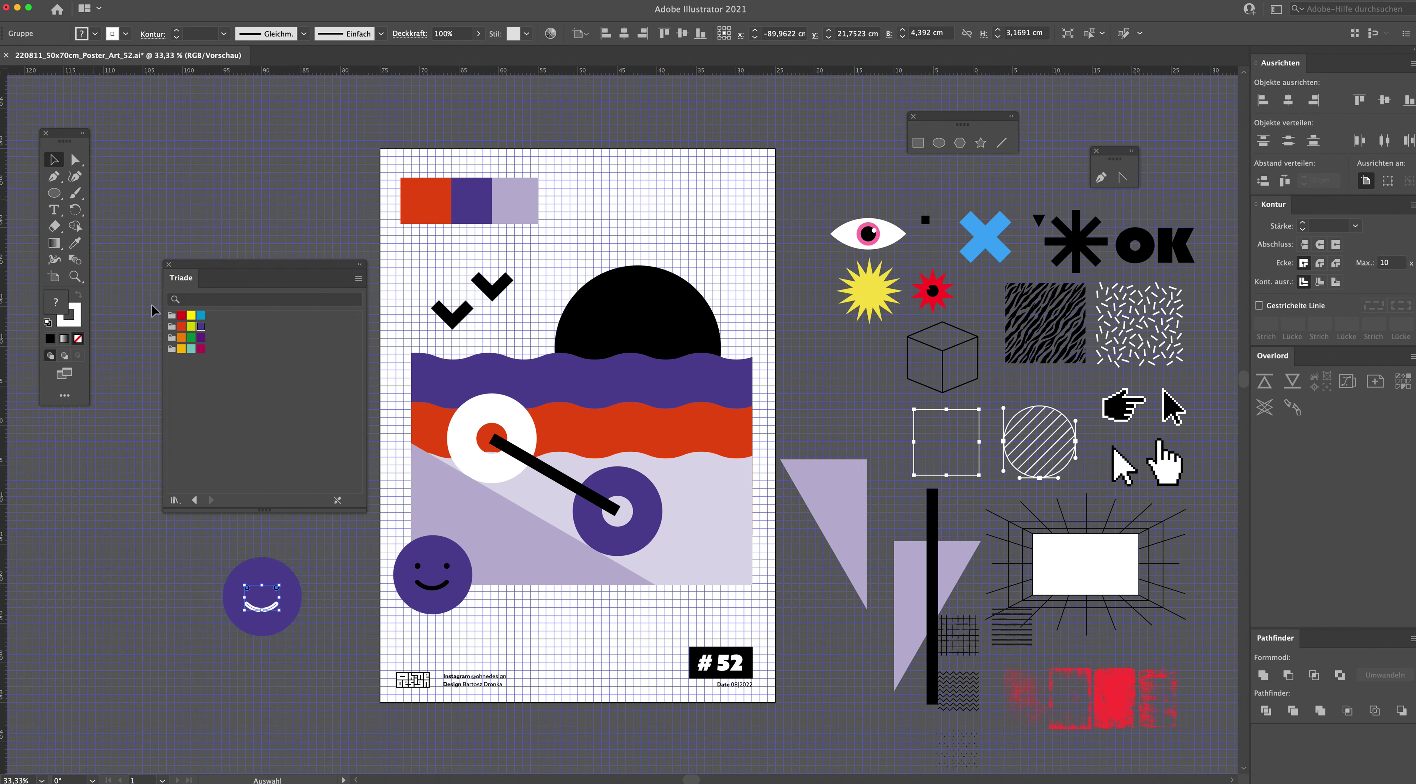
click(341, 577)
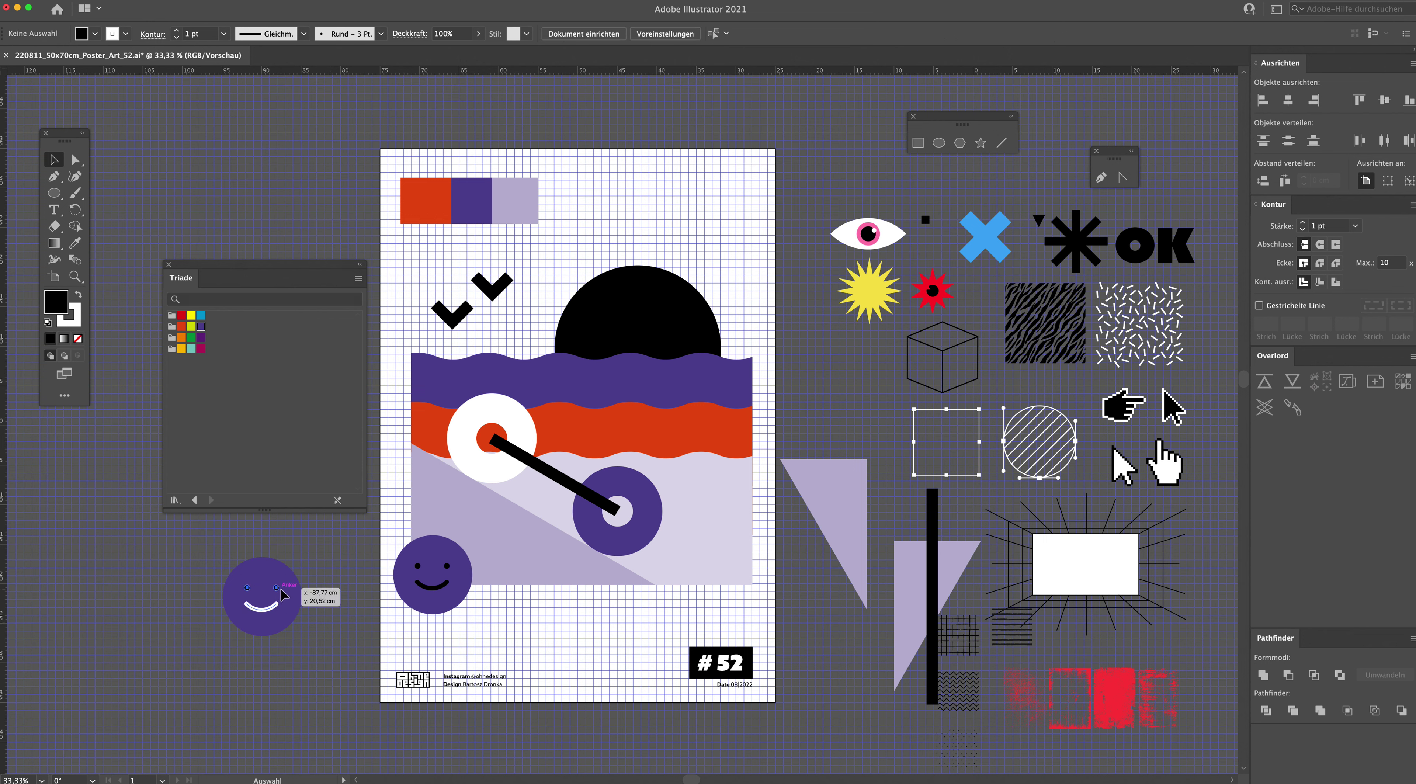
click(263, 606)
click(94, 34)
click(319, 518)
click(324, 561)
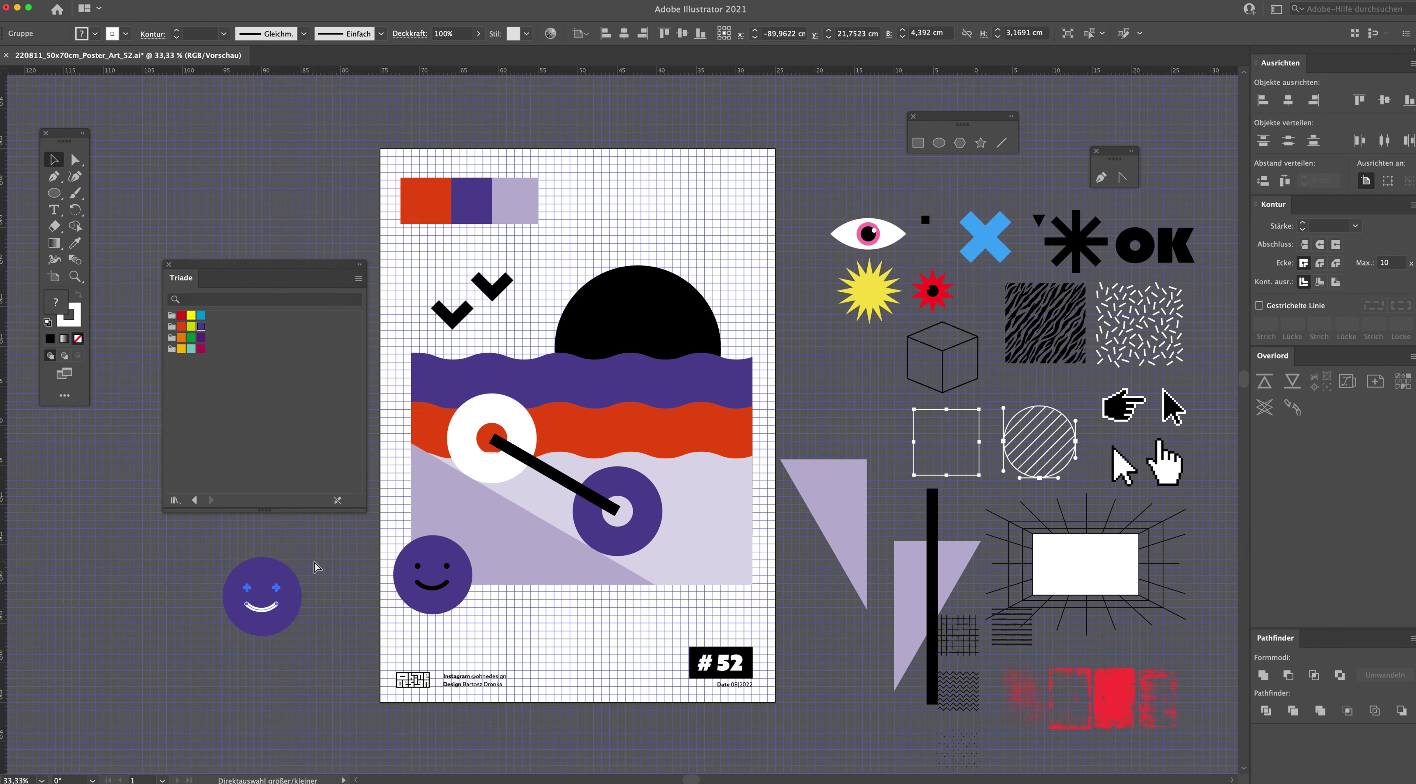
Step: Fill the copy's eyes white and set their stroke weight to 0 pt
click(275, 587)
shift+click(247, 588)
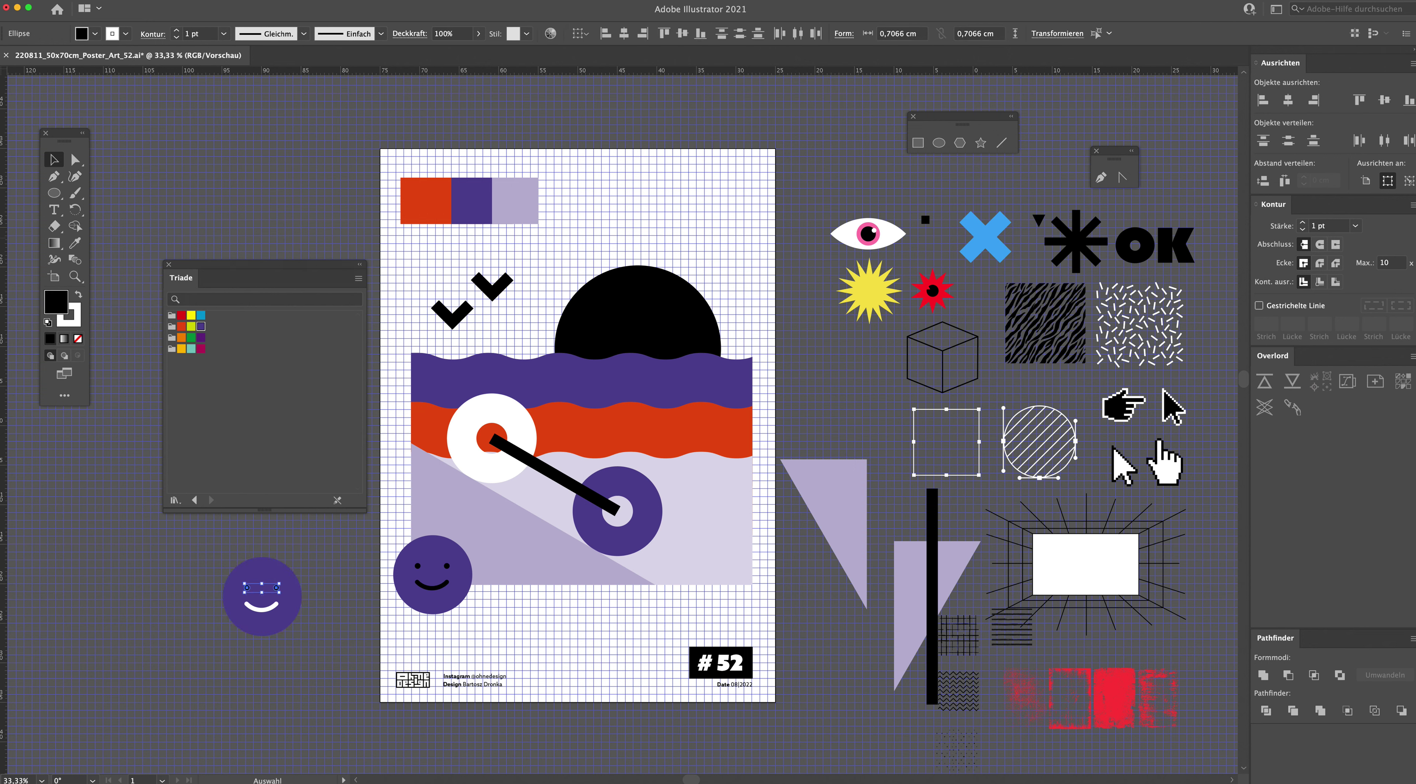
click(83, 29)
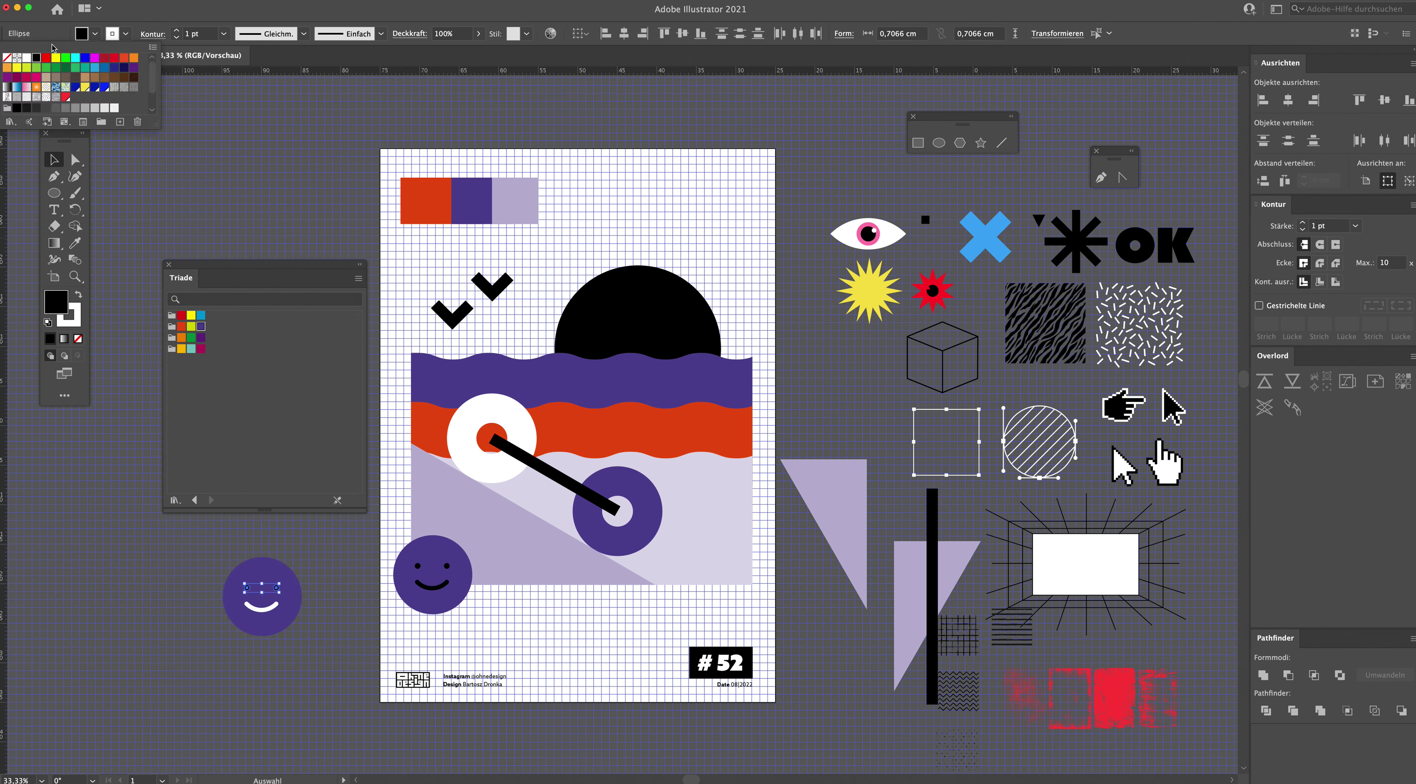
click(31, 65)
click(195, 33)
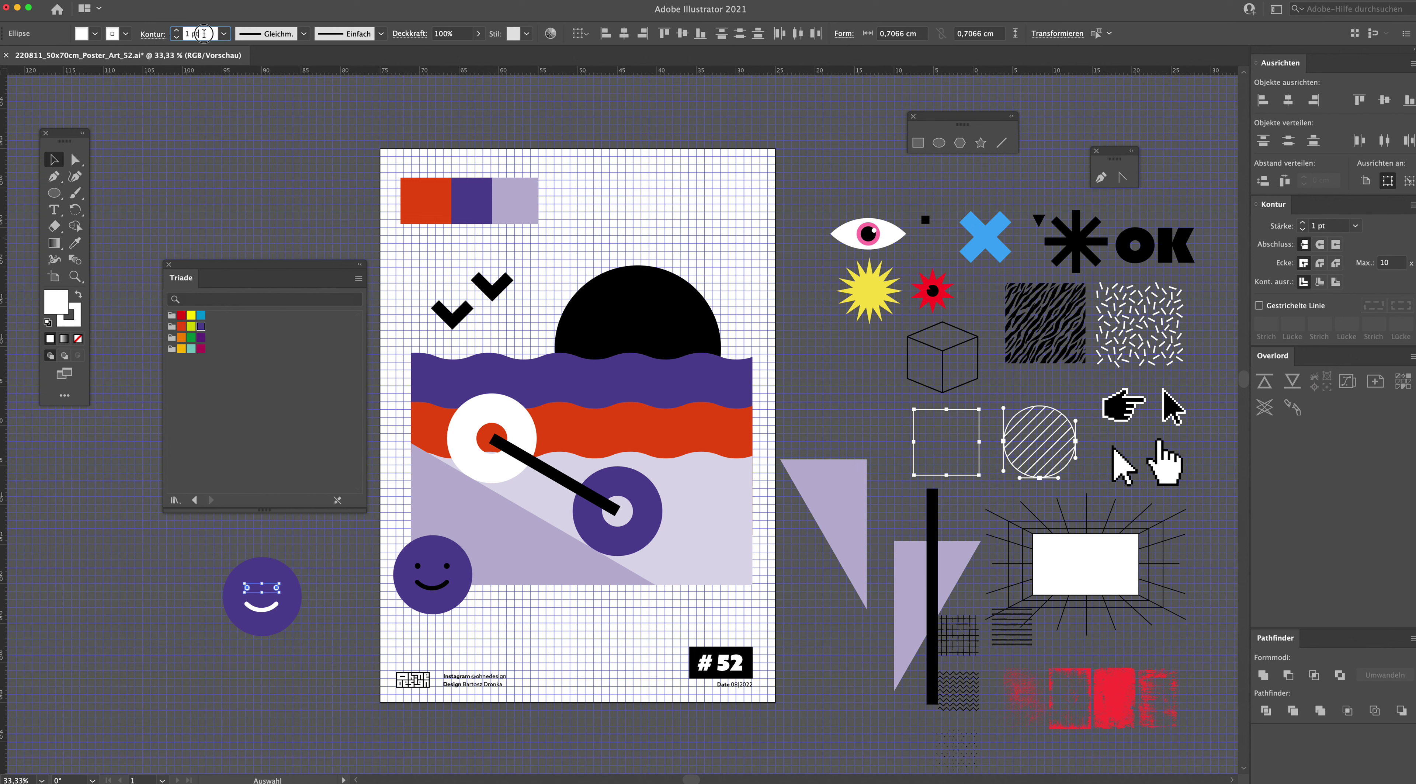
drag(204, 34, 151, 36)
key(Return)
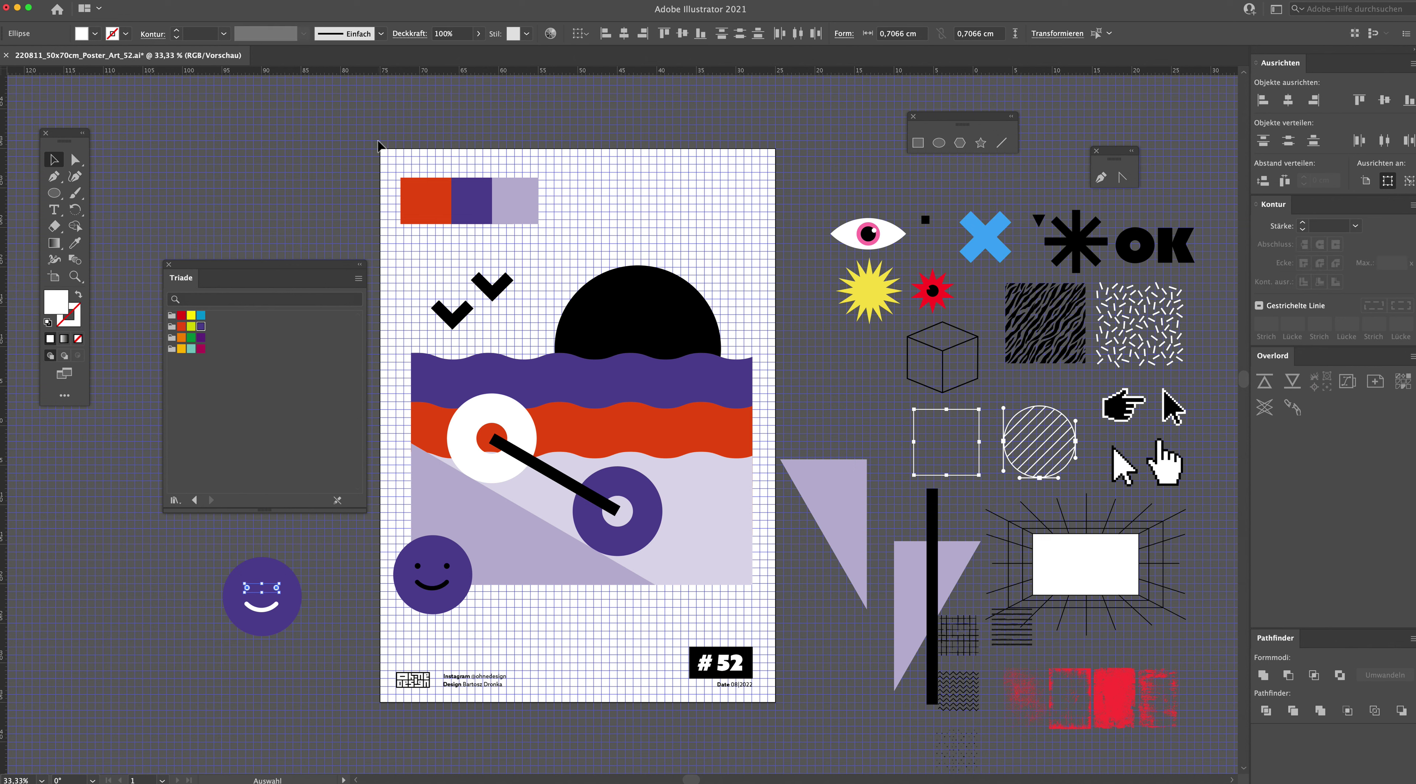
click(308, 567)
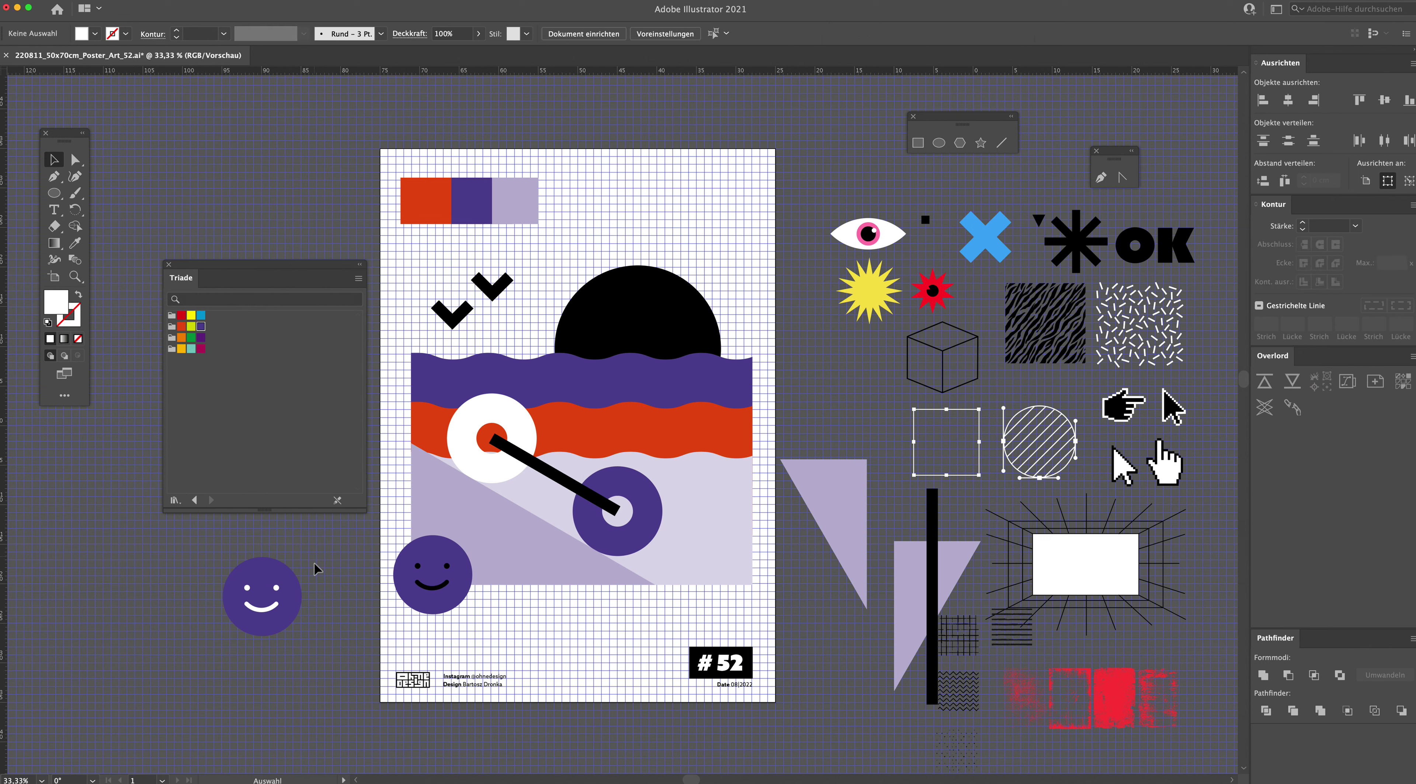
Step: Eyedrop the half-sun's black into the copy's face circle
click(276, 588)
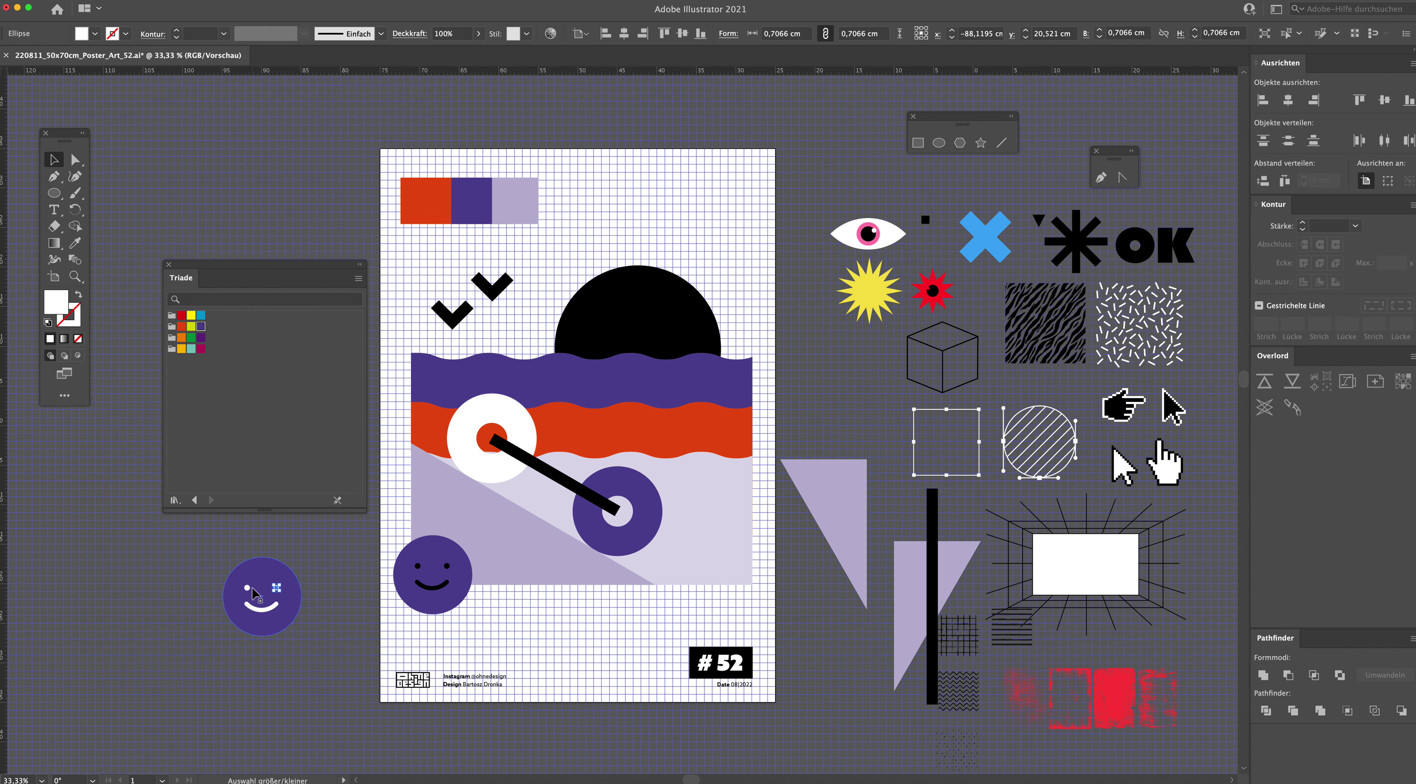
drag(258, 599, 260, 605)
shift+click(262, 612)
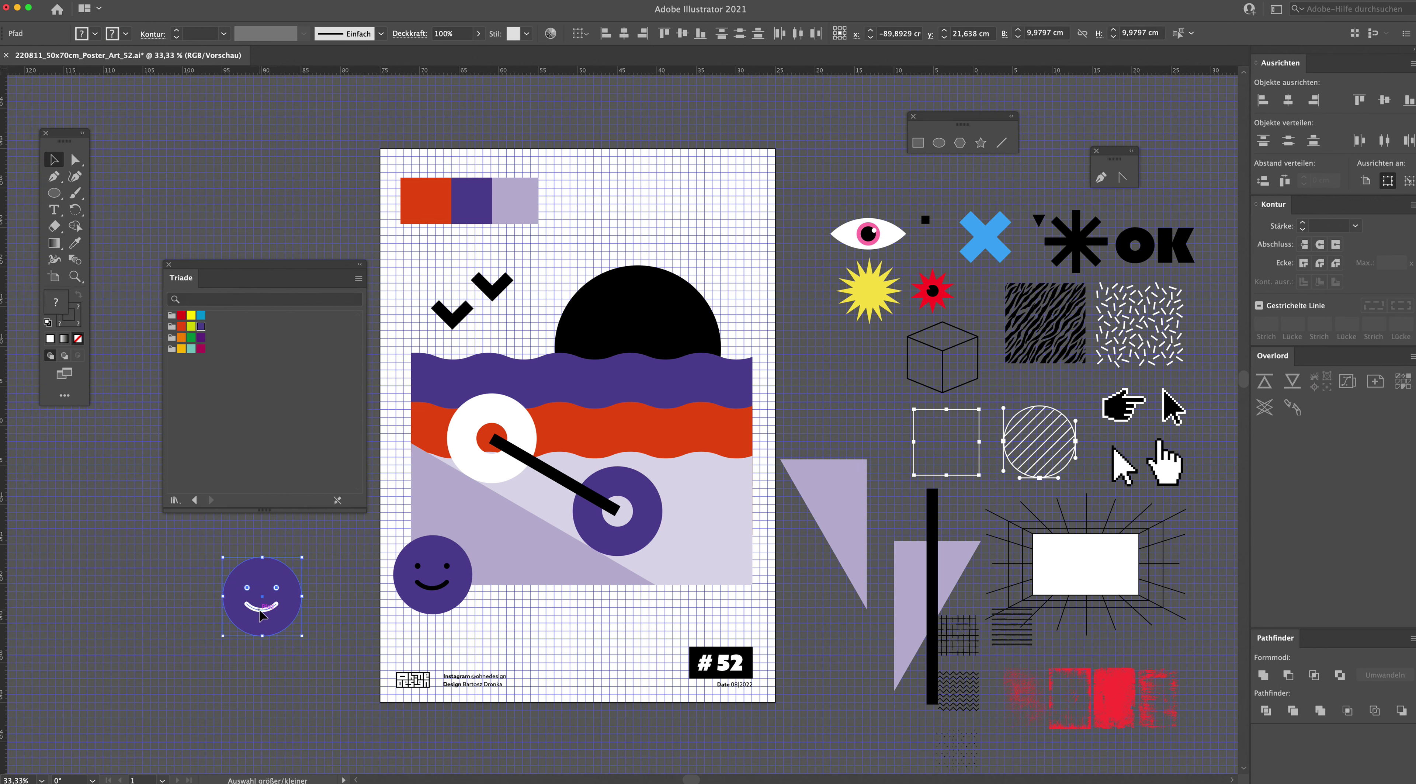
click(292, 589)
key(i)
click(604, 327)
Step: Delete the black half-sun and move the black smiley onto the poster
click(54, 159)
click(637, 308)
key(Delete)
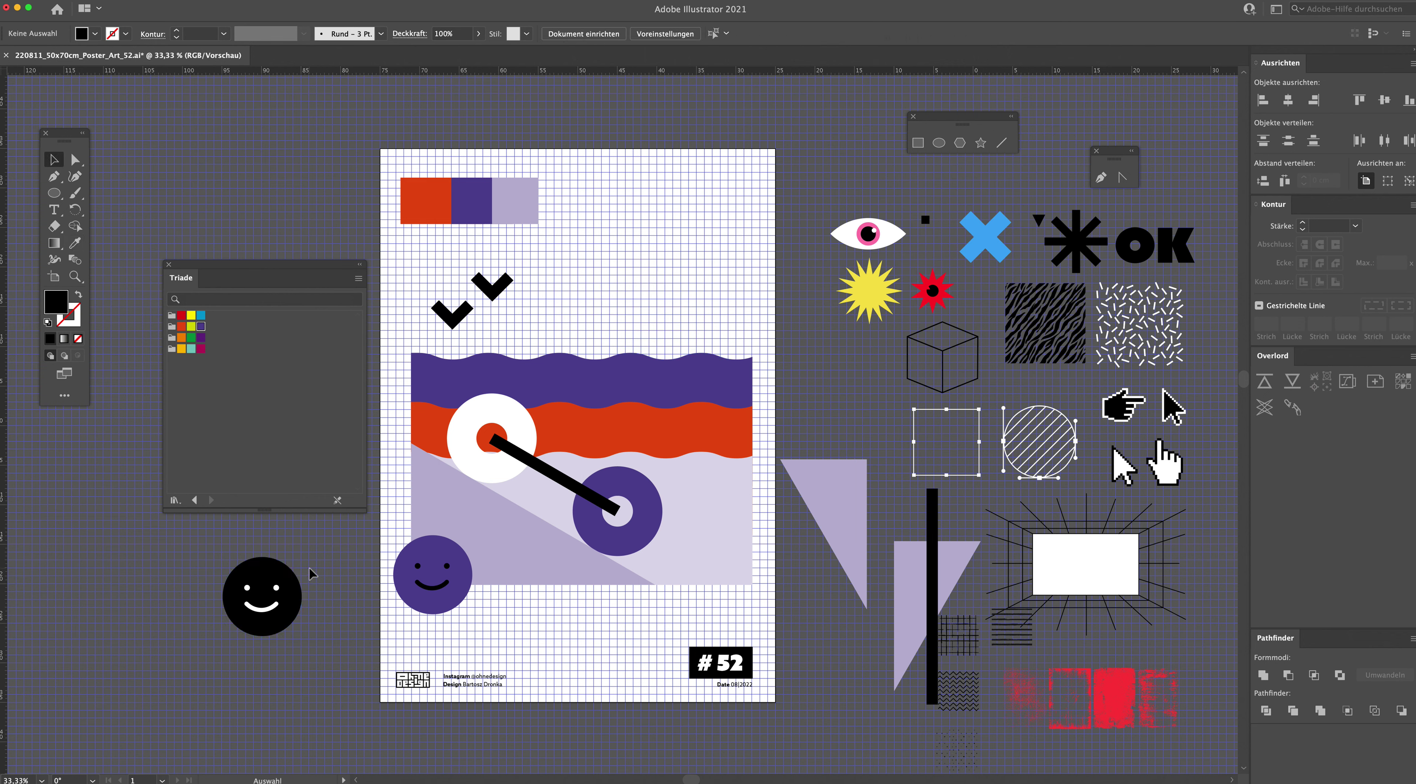
click(255, 625)
drag(261, 617, 637, 328)
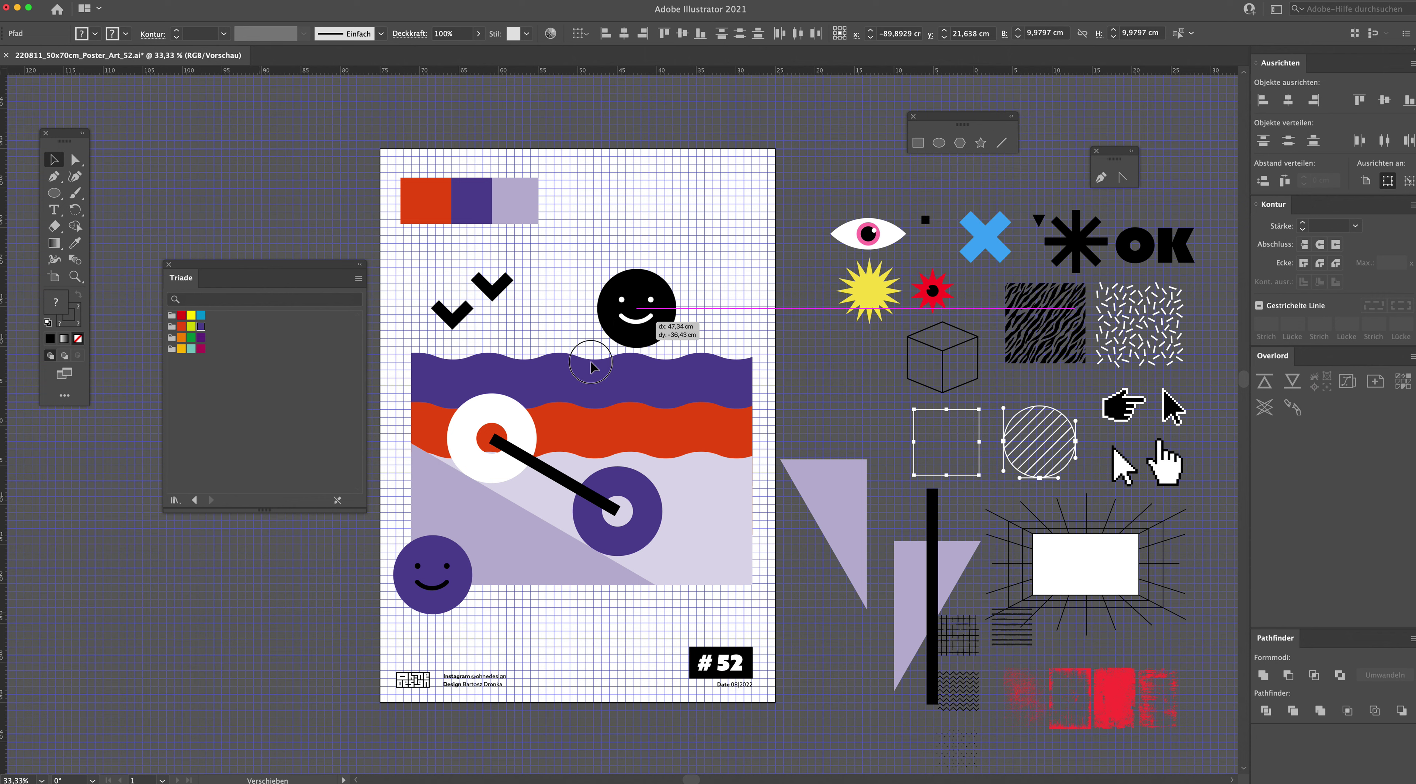
Step: Flip a black smiley copy's smile 180° into a frown and place another copy near the poster top
mouse_move(637, 328)
mouse_down()
mouse_move(266, 599)
mouse_move(222, 599)
mouse_up()
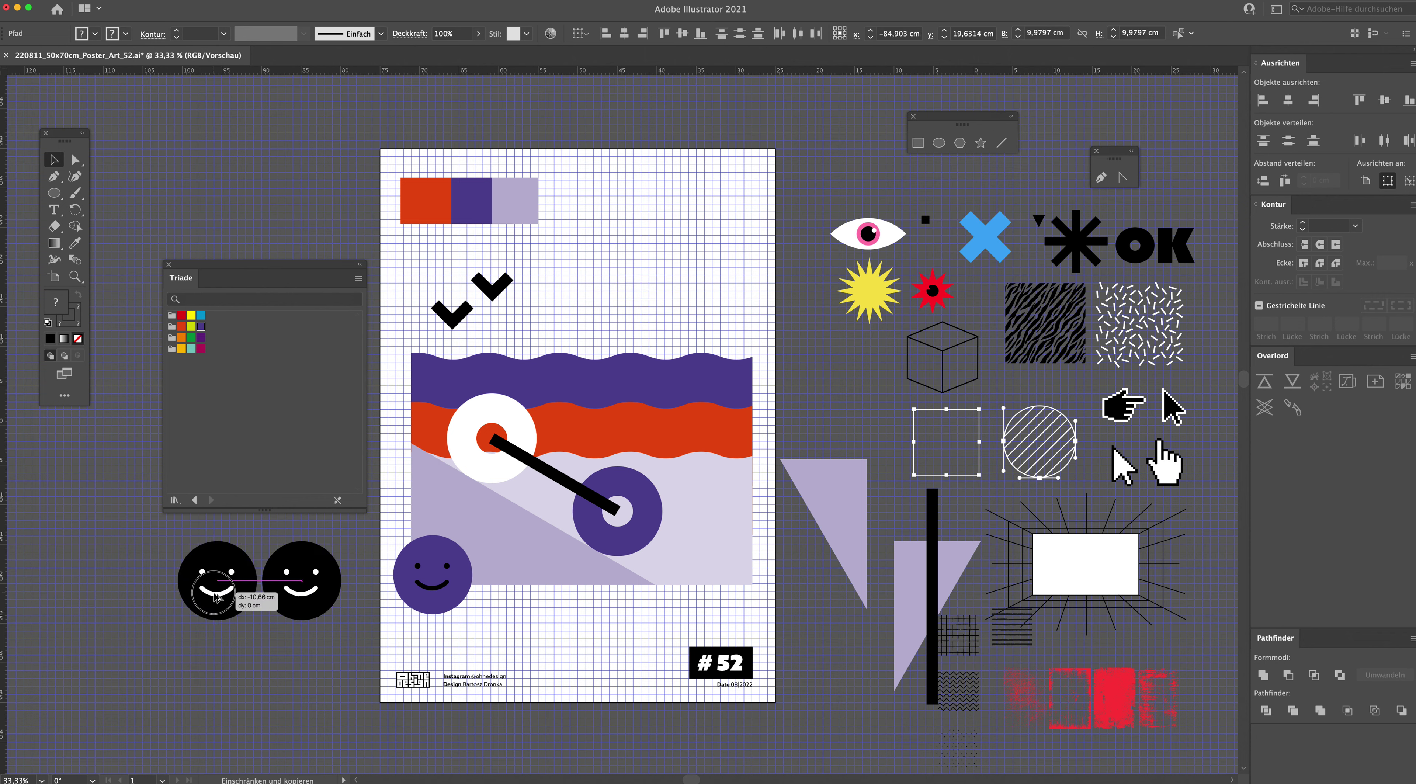
key(super+shift+a)
click(221, 594)
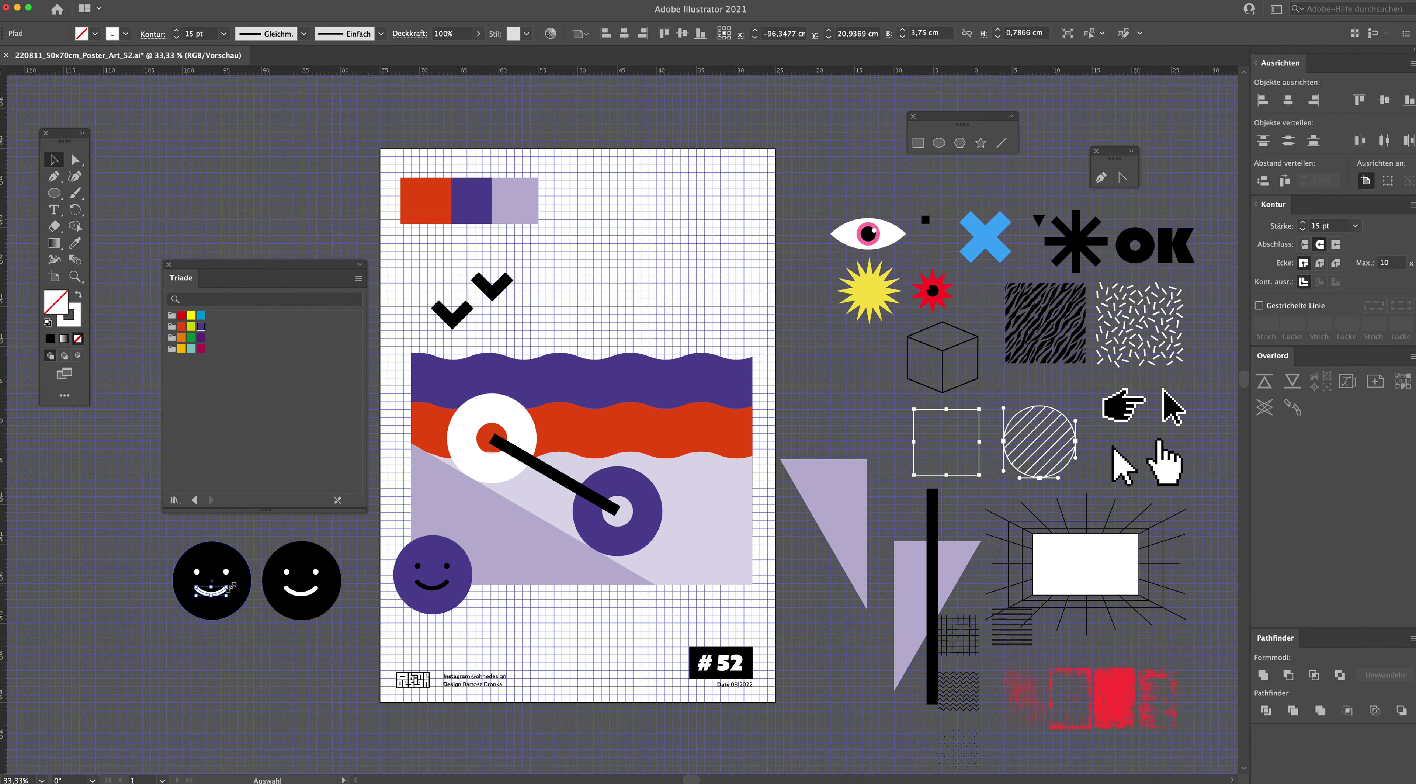
drag(233, 583, 193, 602)
click(271, 652)
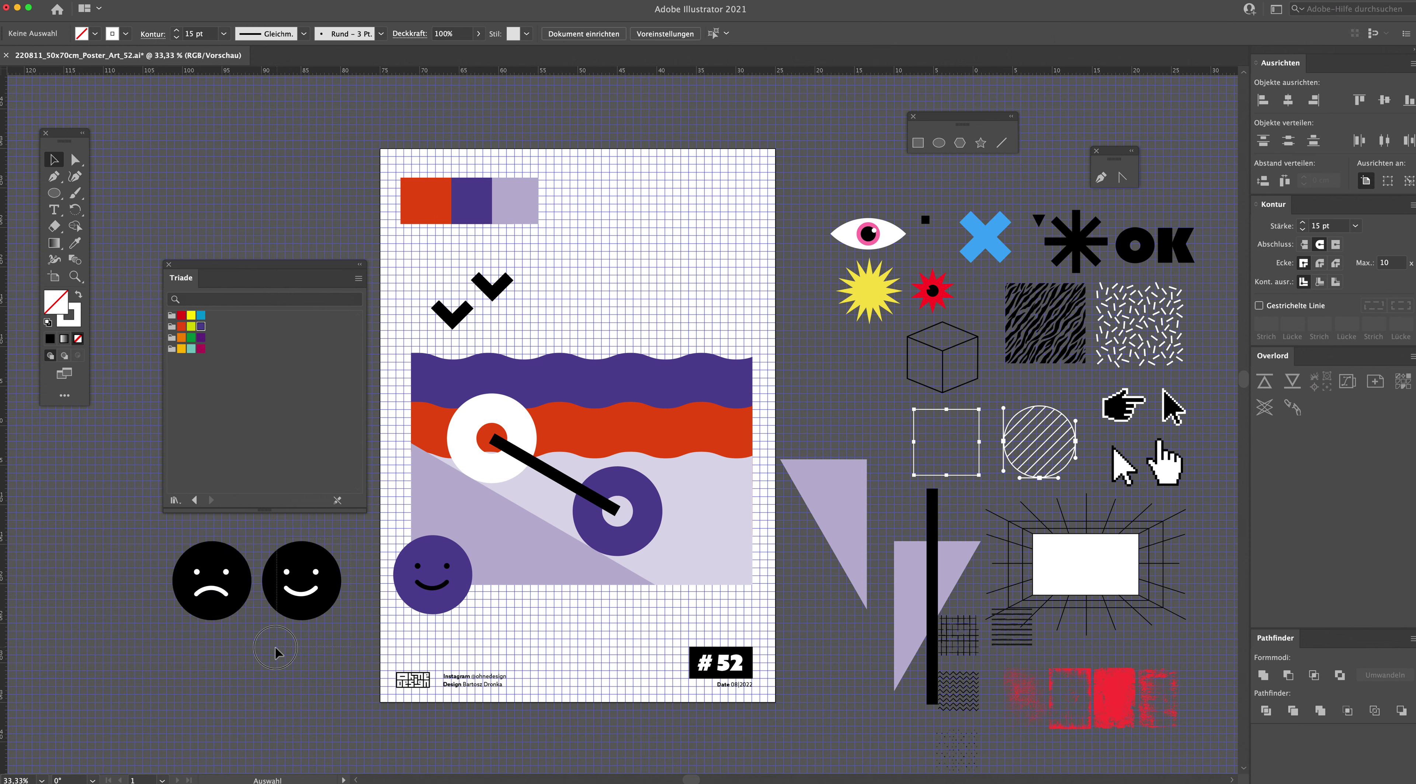
key(ctrl+z)
drag(303, 597, 655, 316)
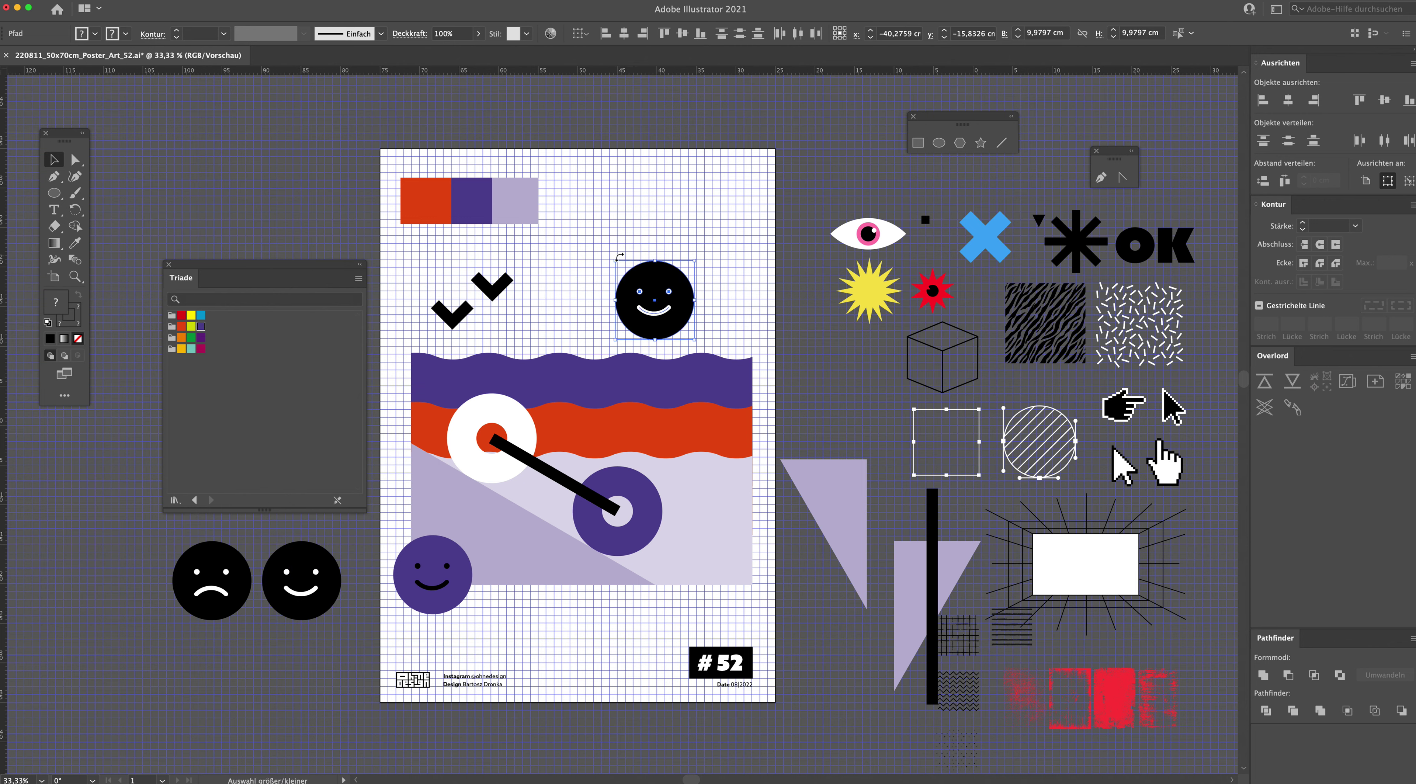
Step: Enlarge the black face to about 19 cm and send it behind the waves
drag(594, 231, 545, 181)
drag(654, 242, 665, 297)
right_click(665, 297)
mouse_move(730, 463)
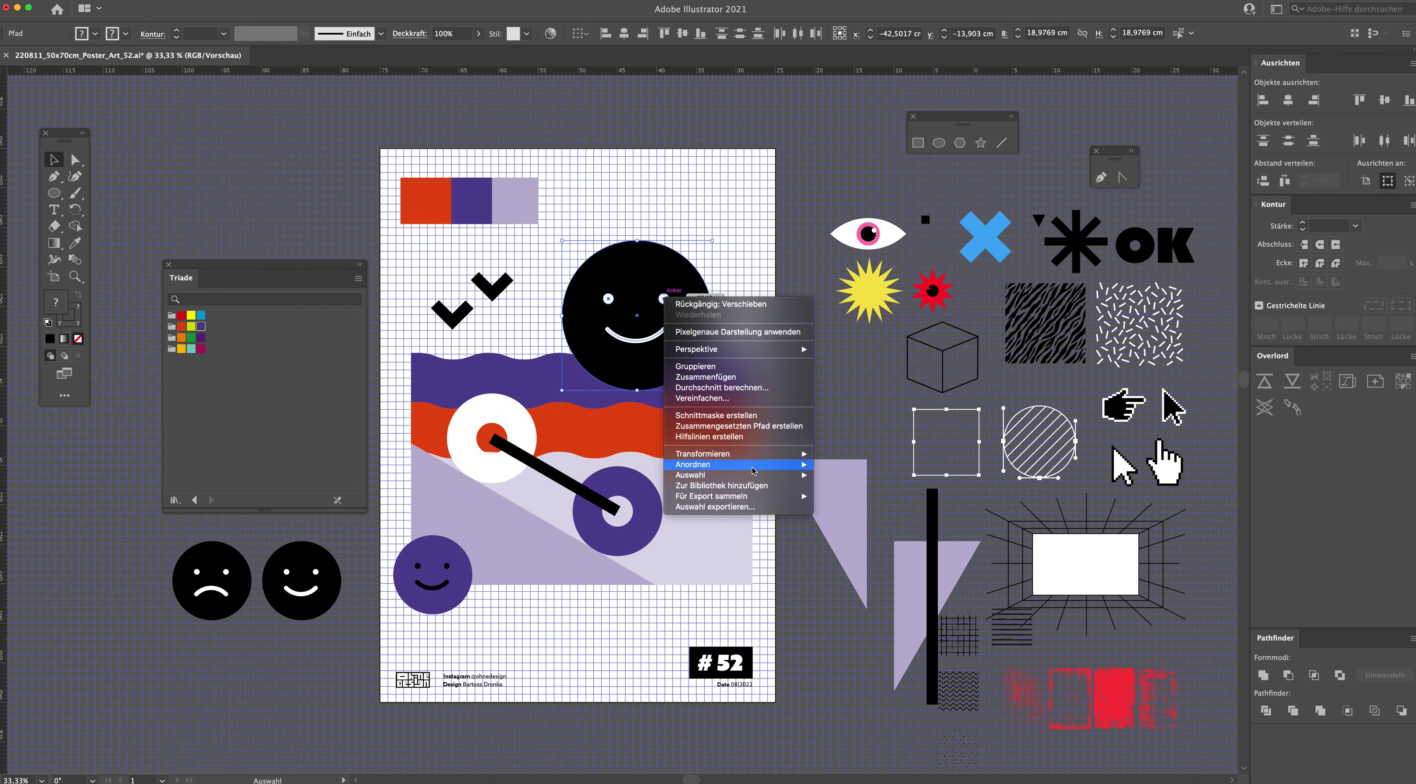
click(888, 498)
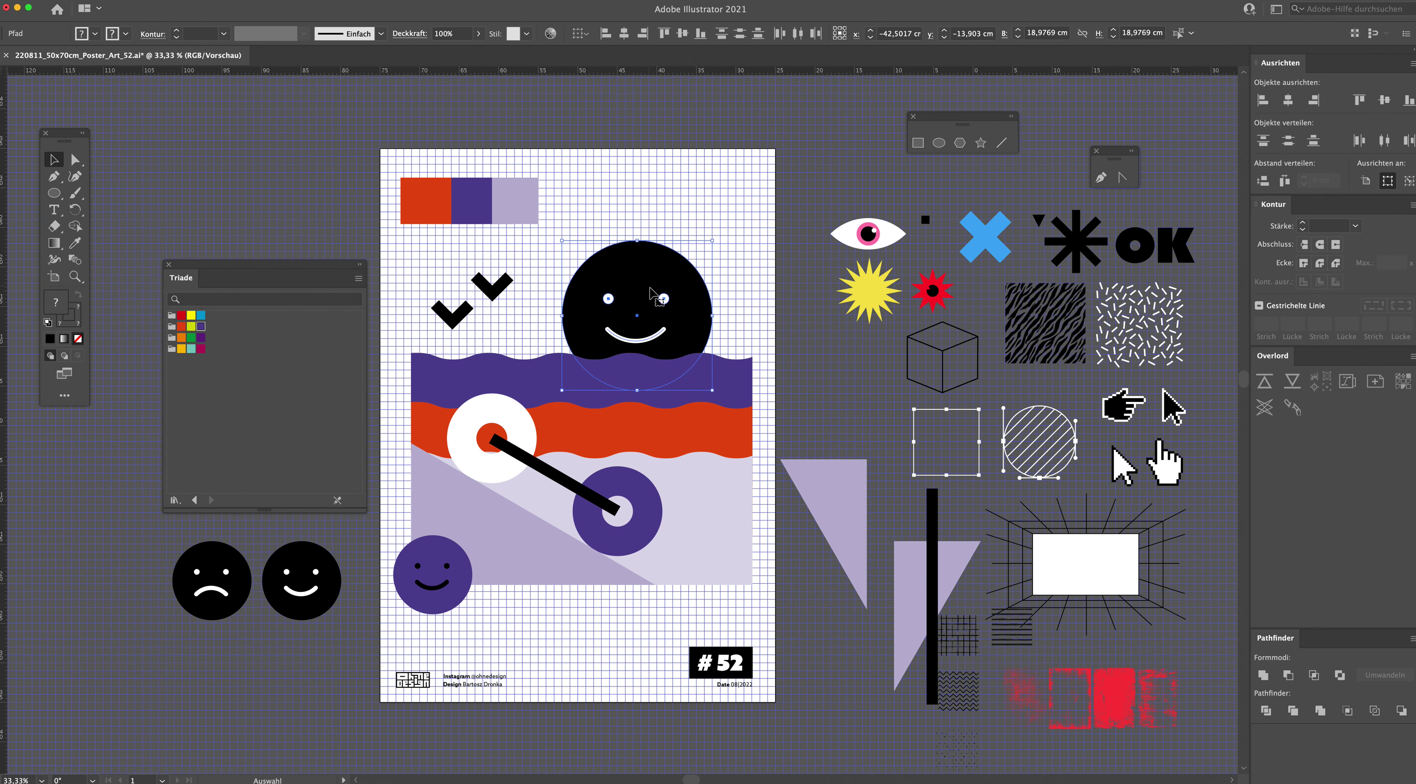
drag(663, 300, 661, 271)
key(ctrl+shift+a)
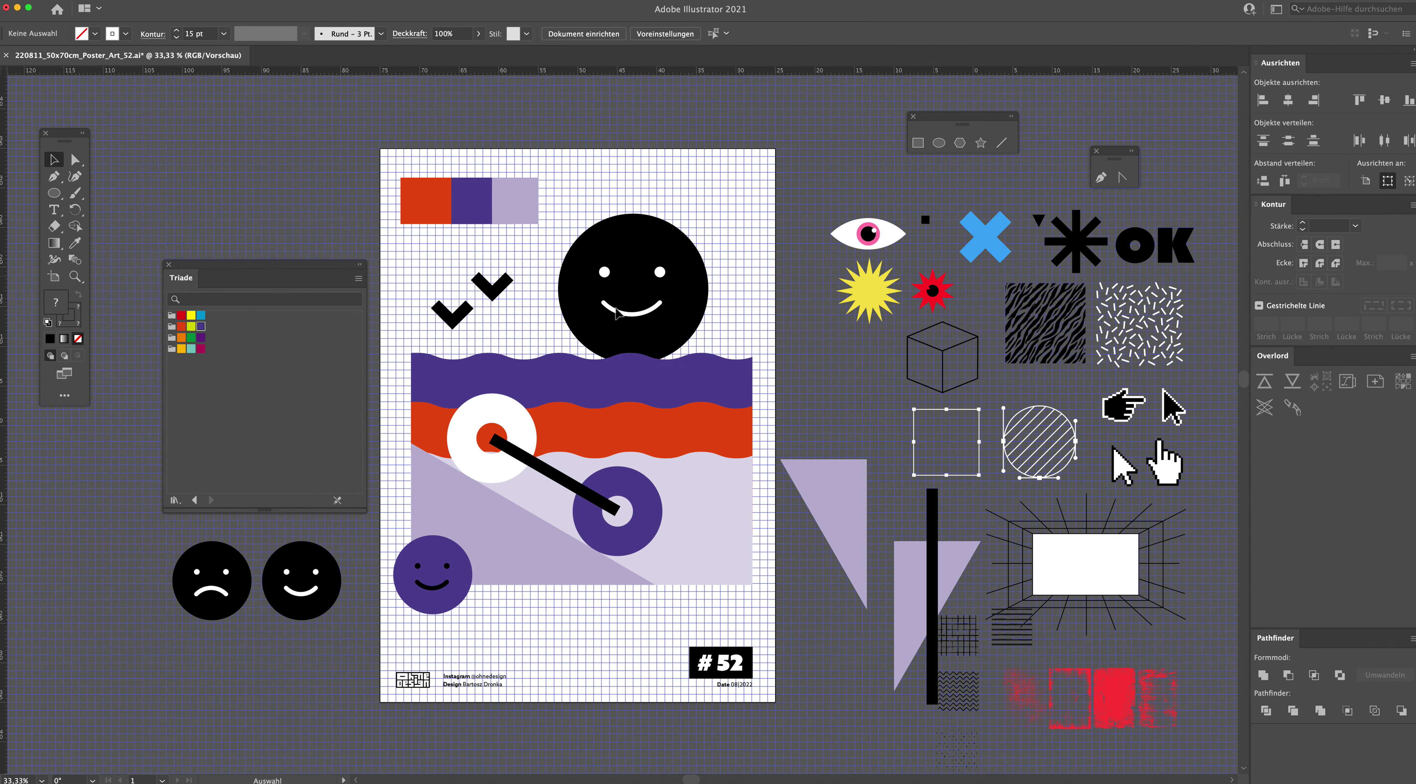
Step: Delete the face's mouth, then enlarge and lower it so only the white eyes peek out
click(617, 316)
key(Delete)
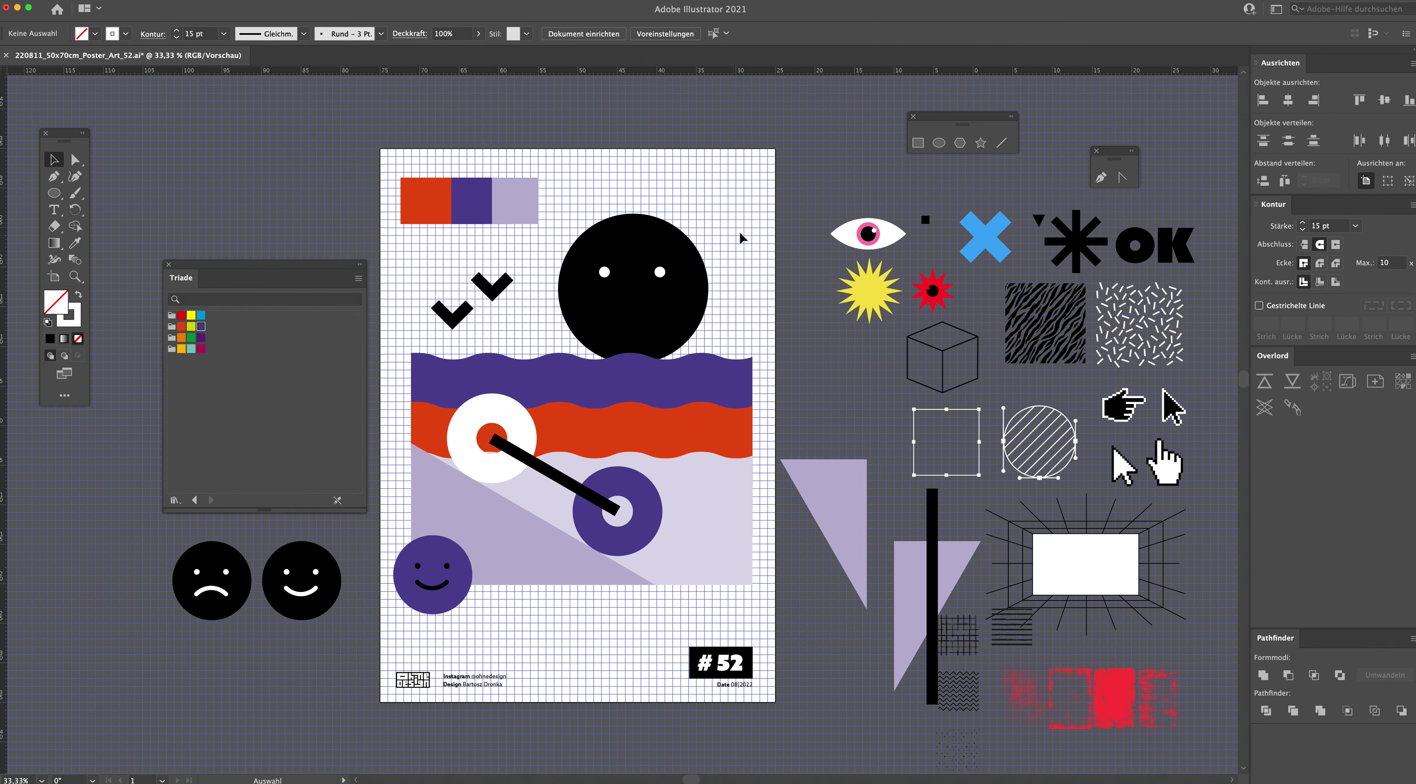
click(618, 289)
drag(616, 285, 627, 346)
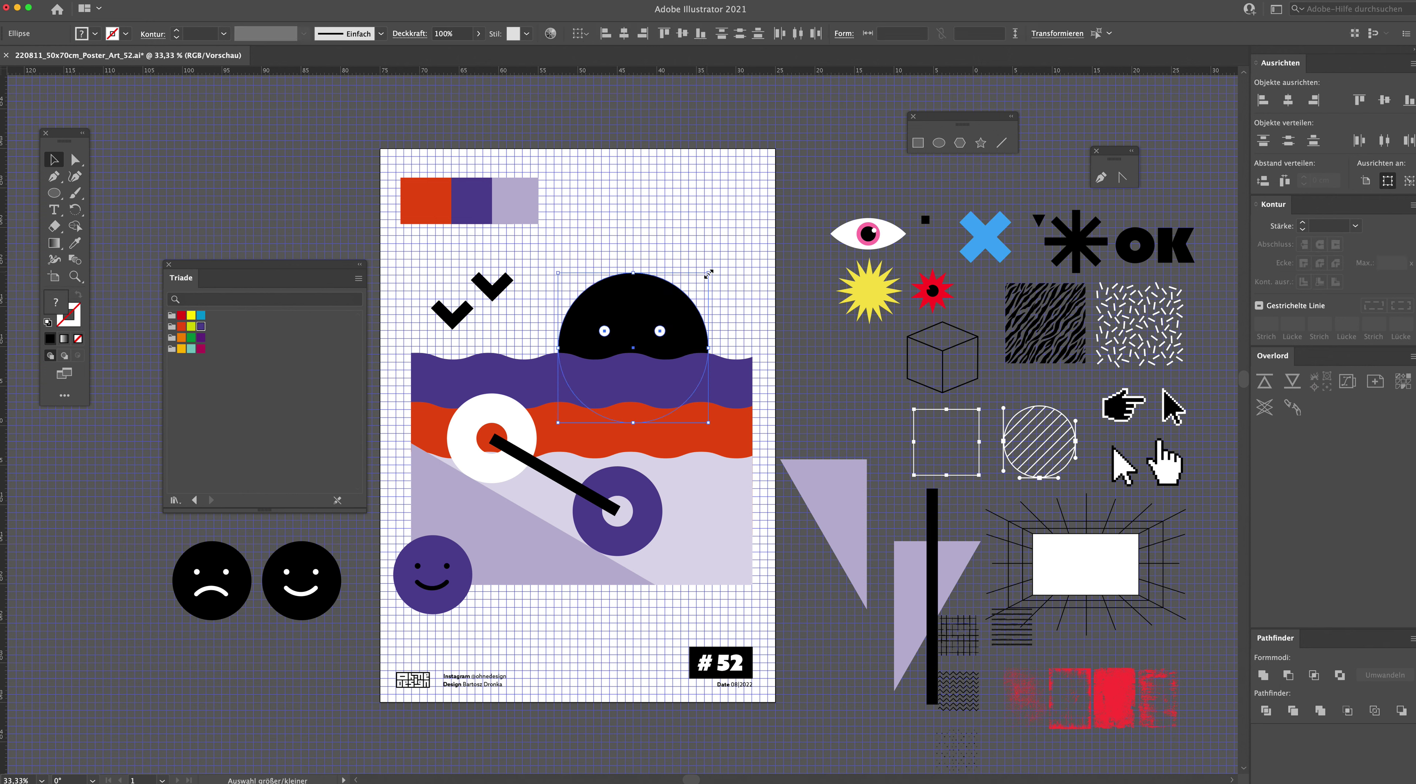
drag(709, 273, 727, 253)
drag(658, 302, 657, 319)
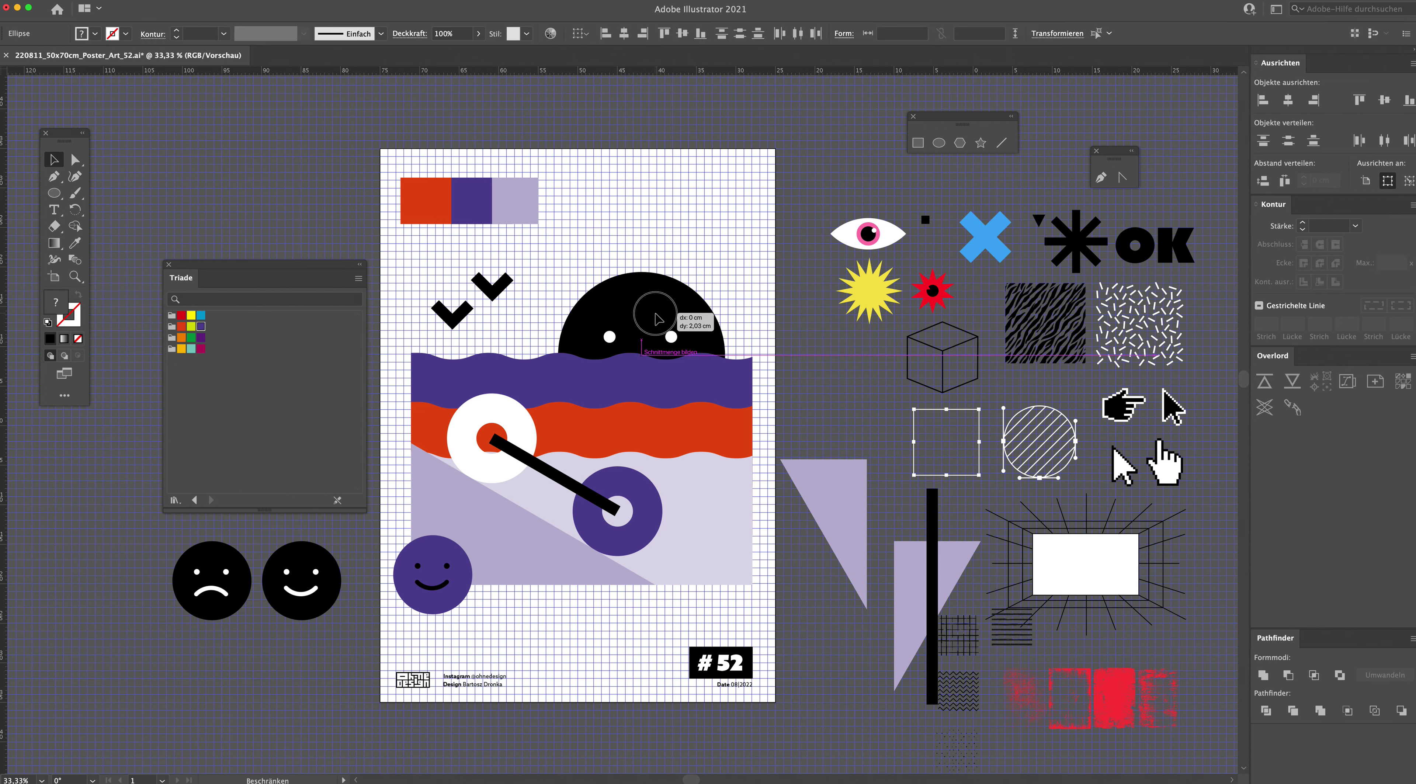
click(730, 223)
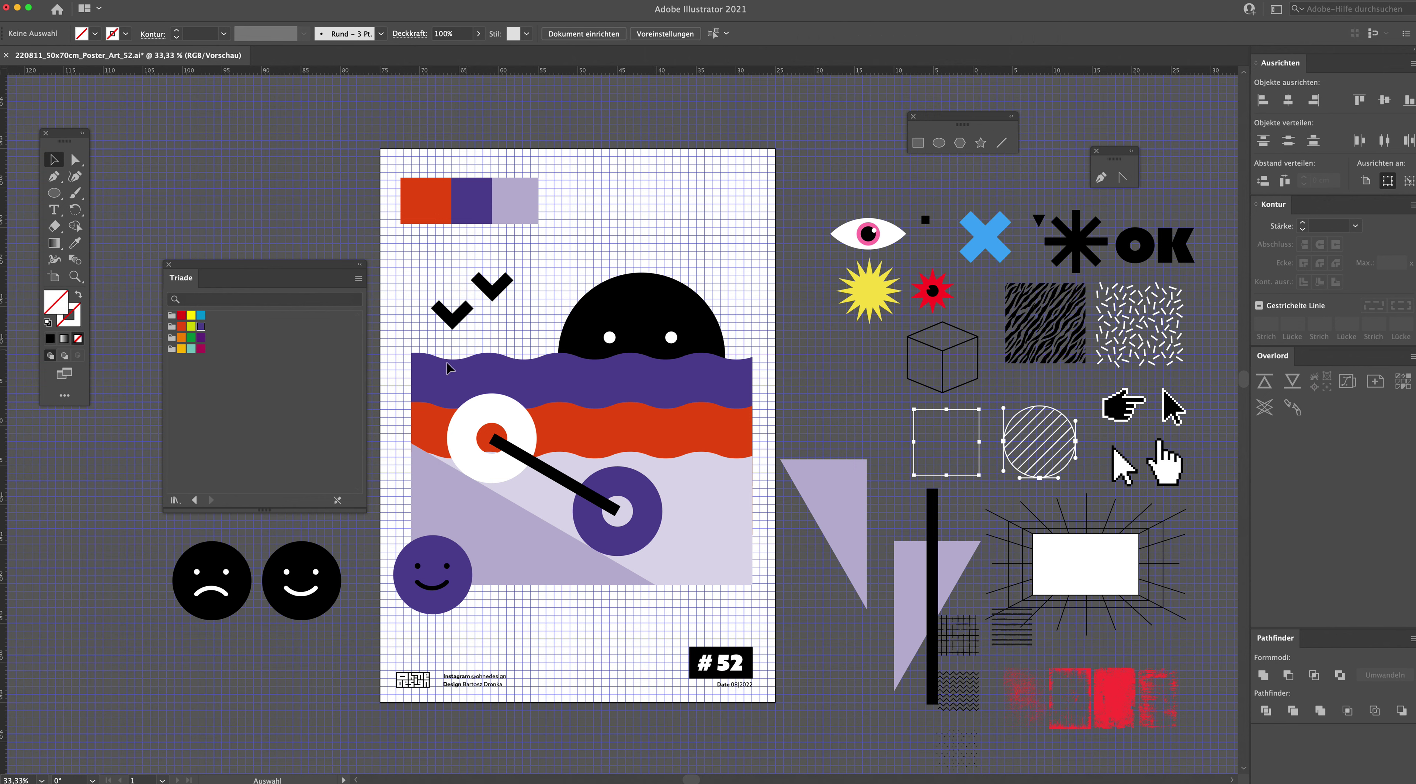
Step: Move the purple smiley off the poster and put a sad black face copy at lower left
click(428, 568)
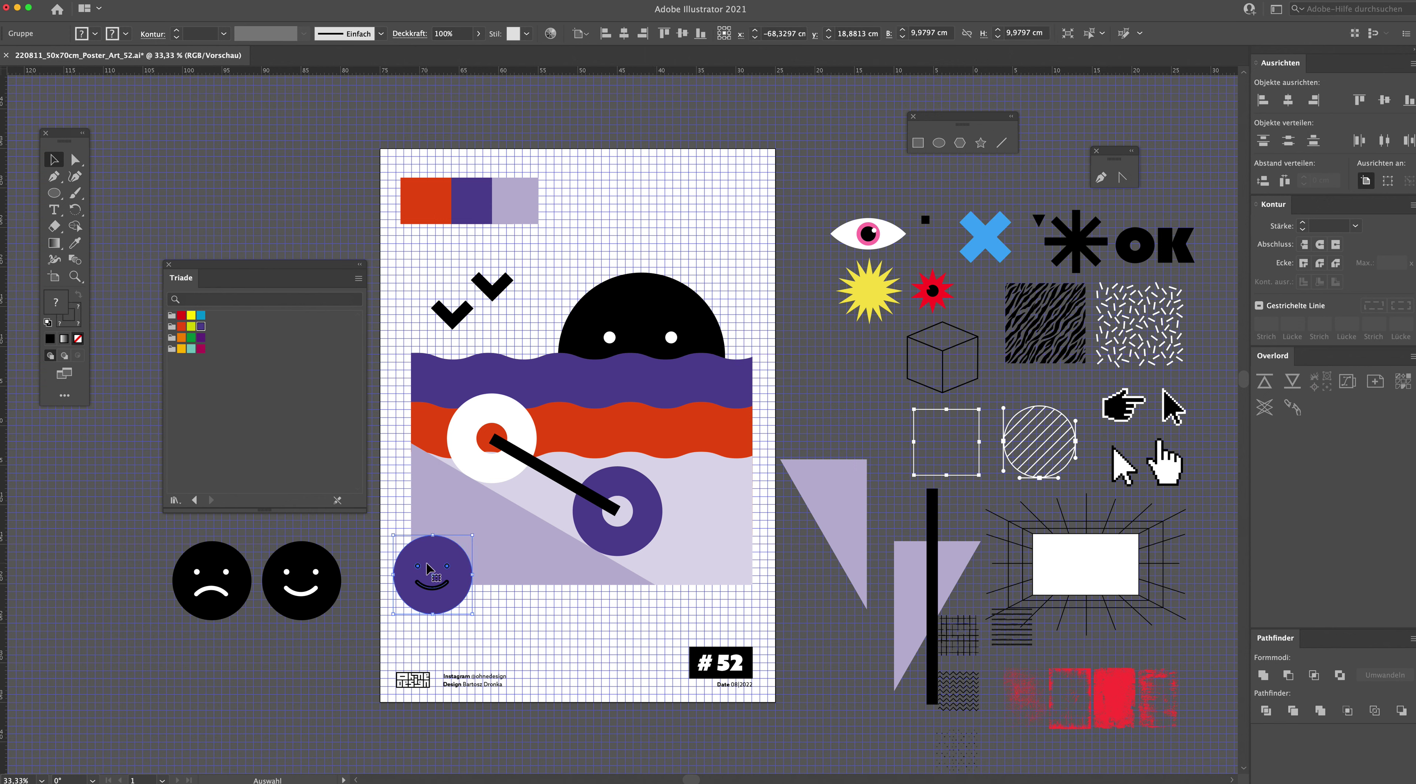
drag(430, 568, 119, 574)
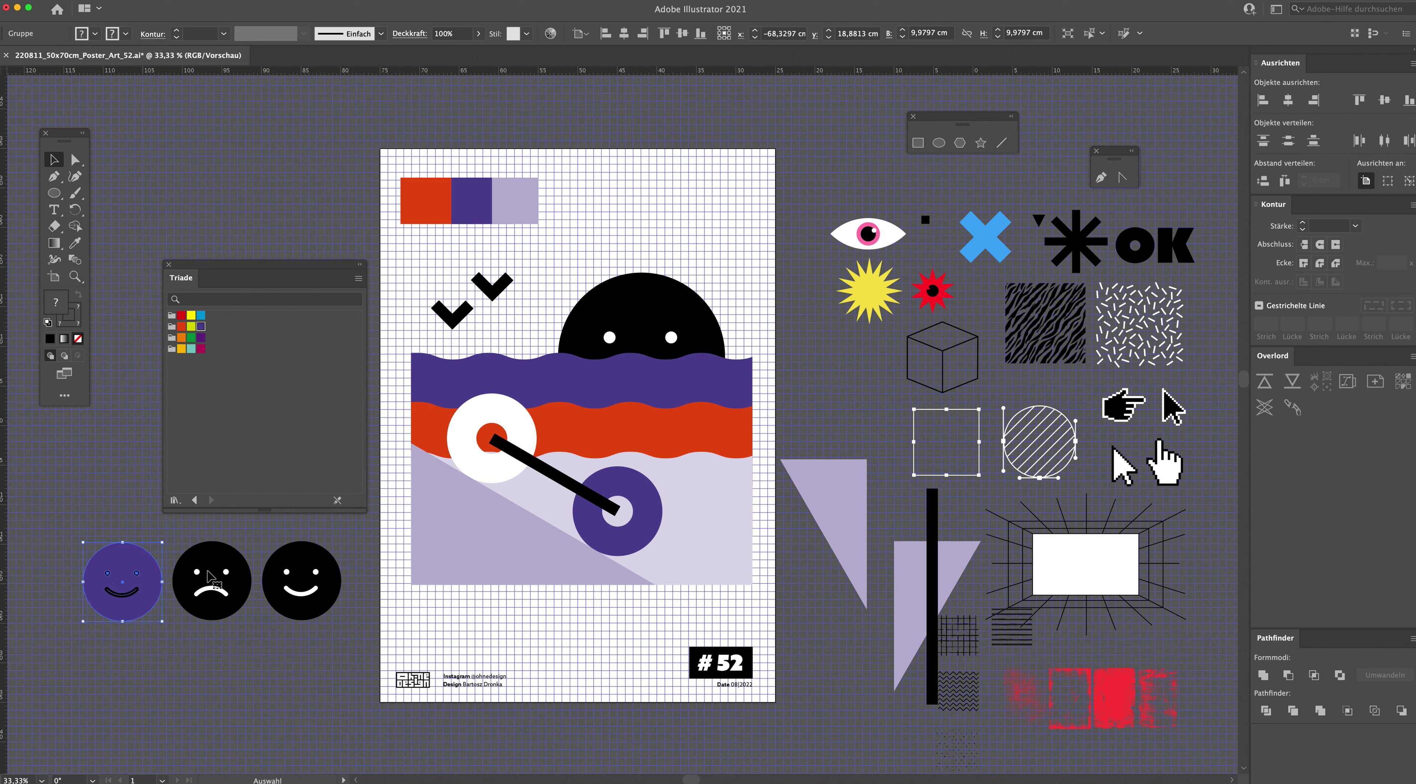
drag(215, 595, 440, 592)
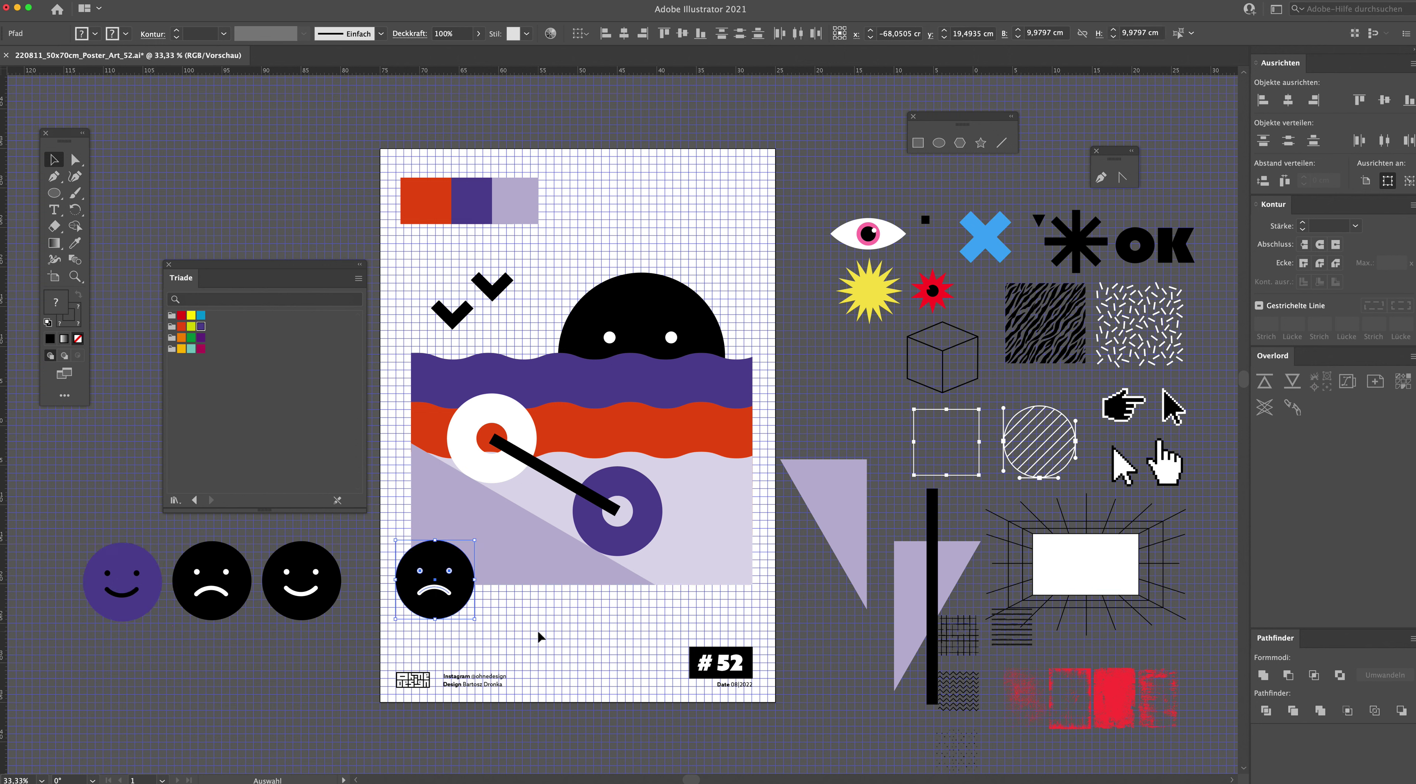
click(539, 631)
Step: Move the lilac triangle into the poster's top-right corner
drag(539, 629, 447, 603)
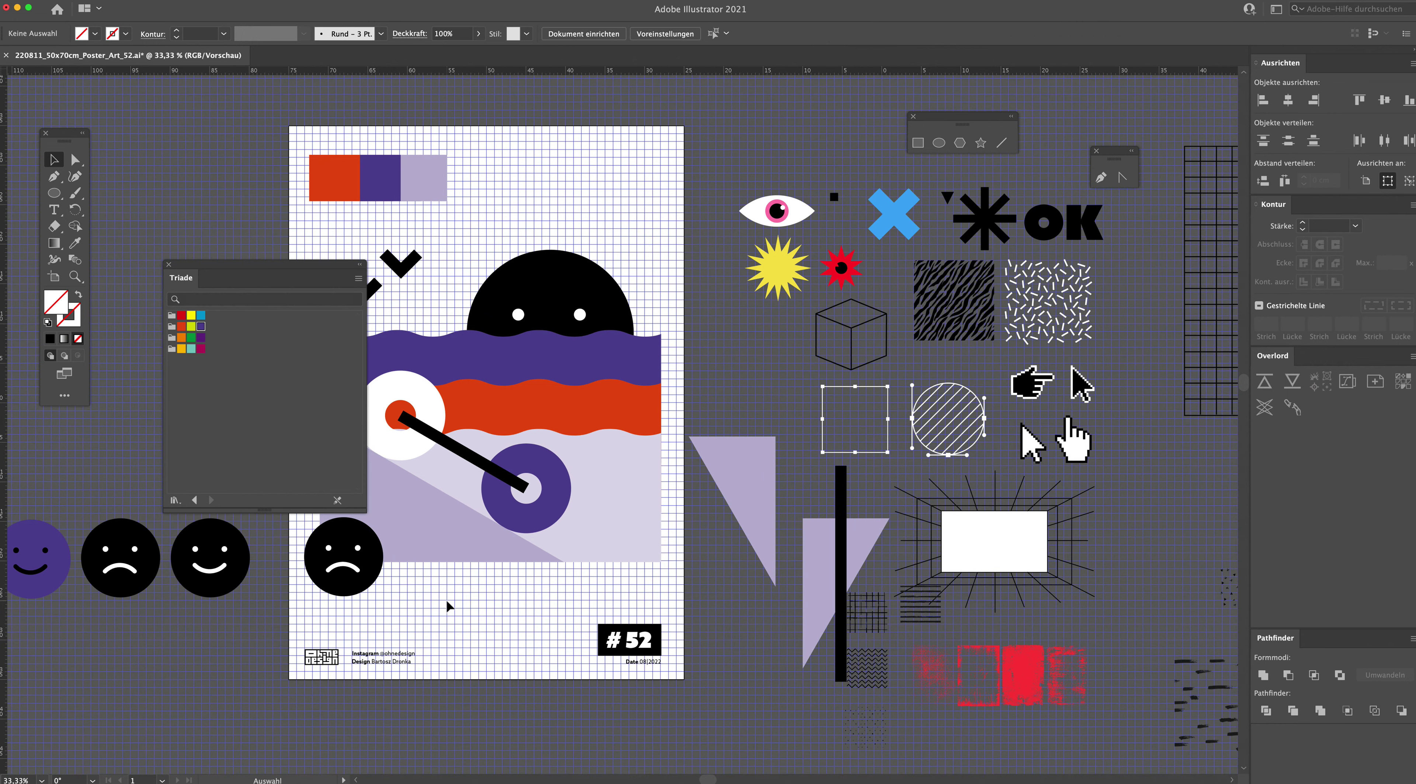
scroll(447, 604, left, 5)
scroll(447, 605, up, 2)
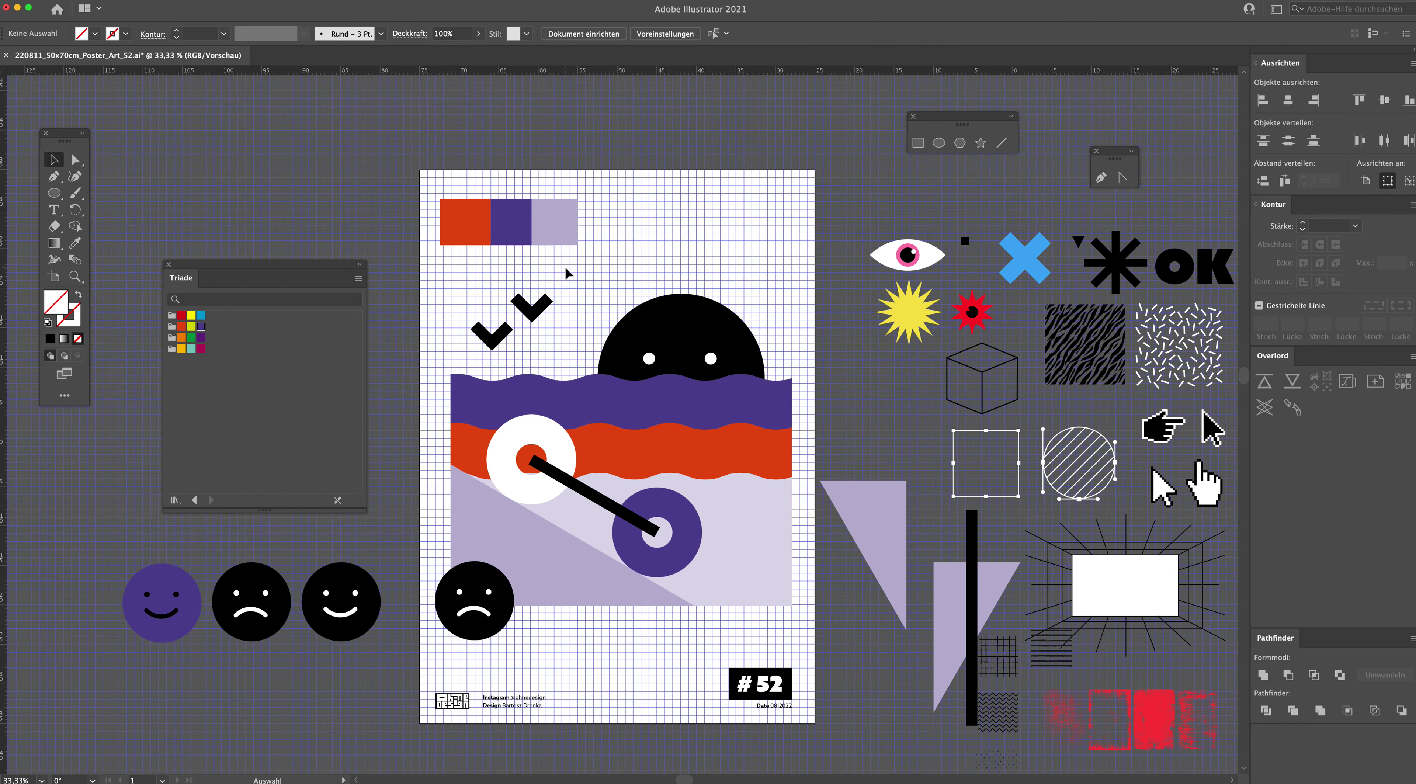
mouse_move(881, 527)
mouse_down()
mouse_move(752, 230)
mouse_move(765, 246)
mouse_up()
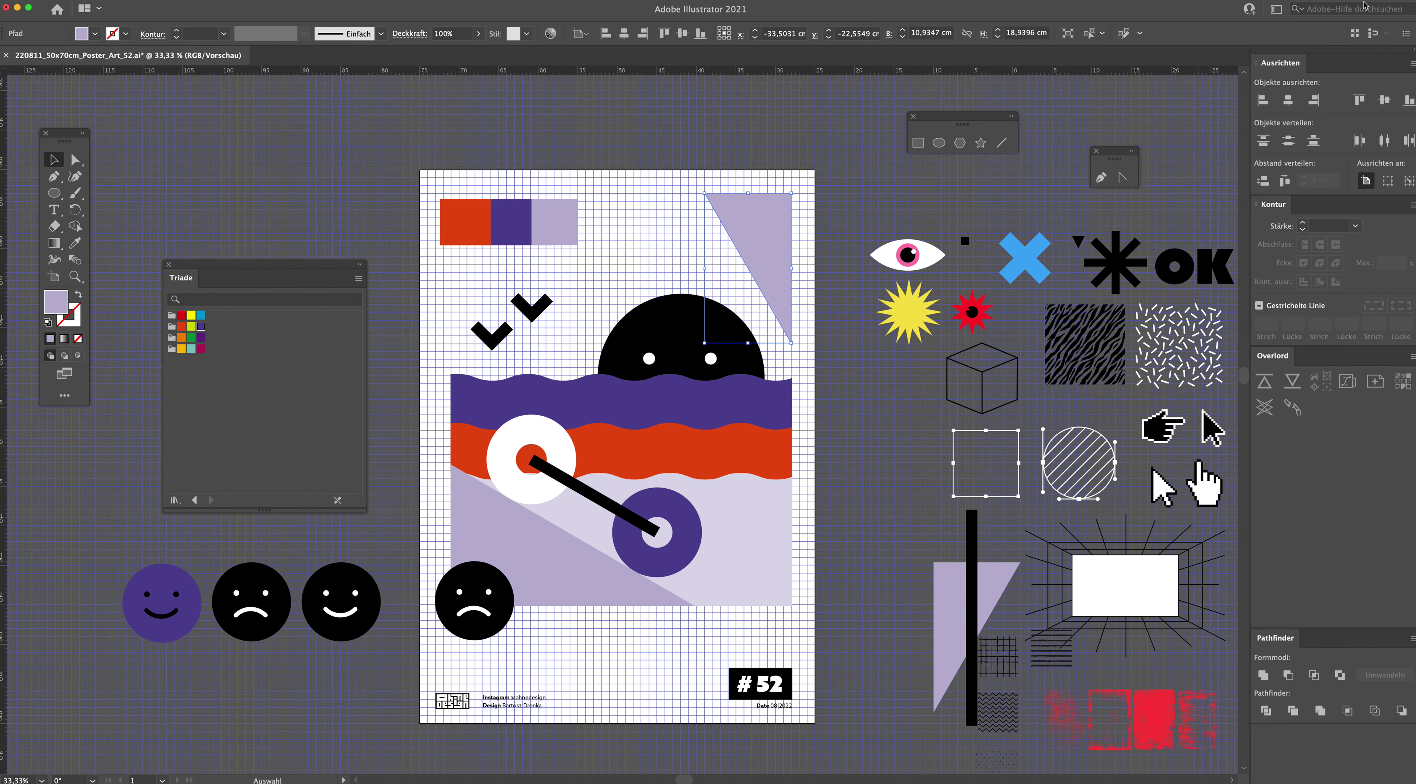
Step: Rotate a lilac triangle a quarter turn and shrink a duplicate to about 13.85 × 8 cm beside the chevrons
mouse_move(526, 241)
mouse_down()
mouse_move(543, 225)
mouse_move(512, 216)
mouse_up()
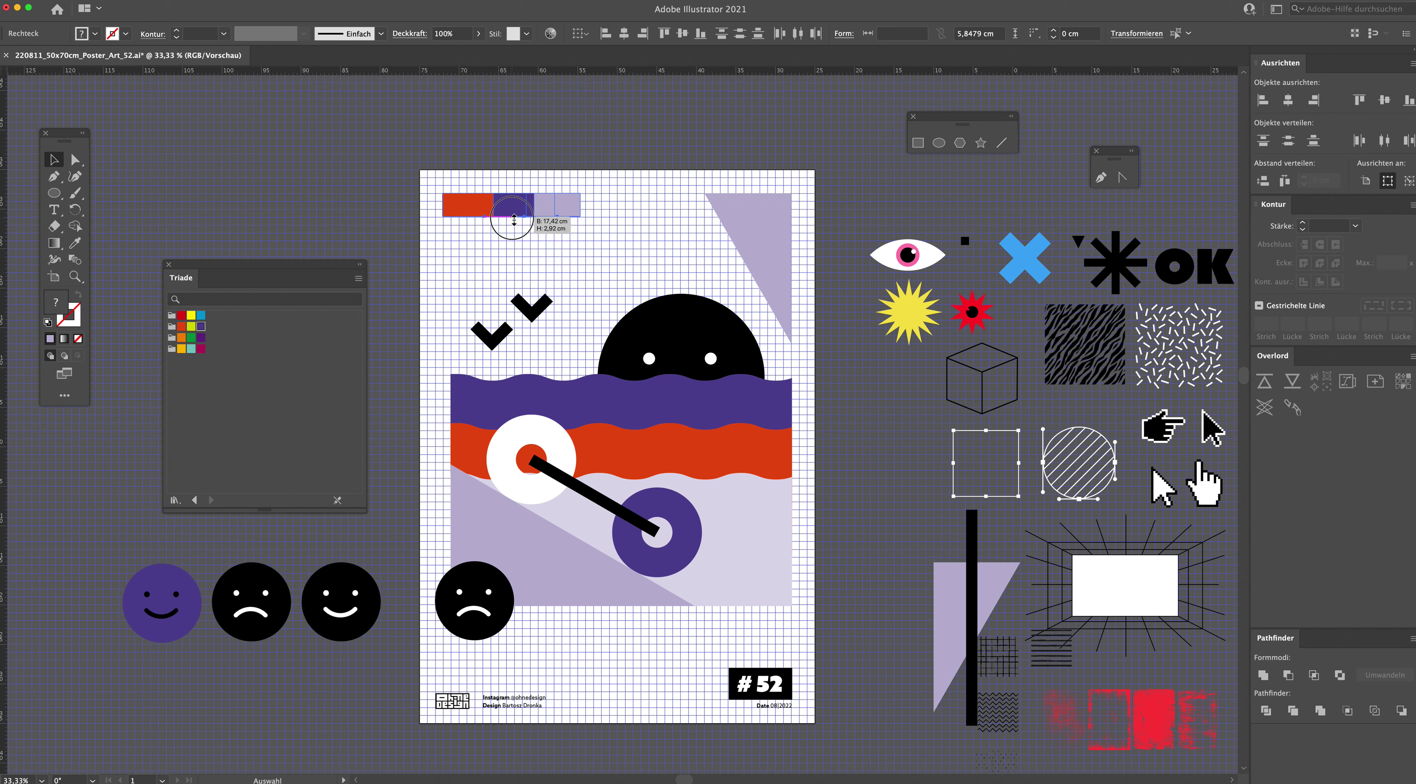
click(589, 238)
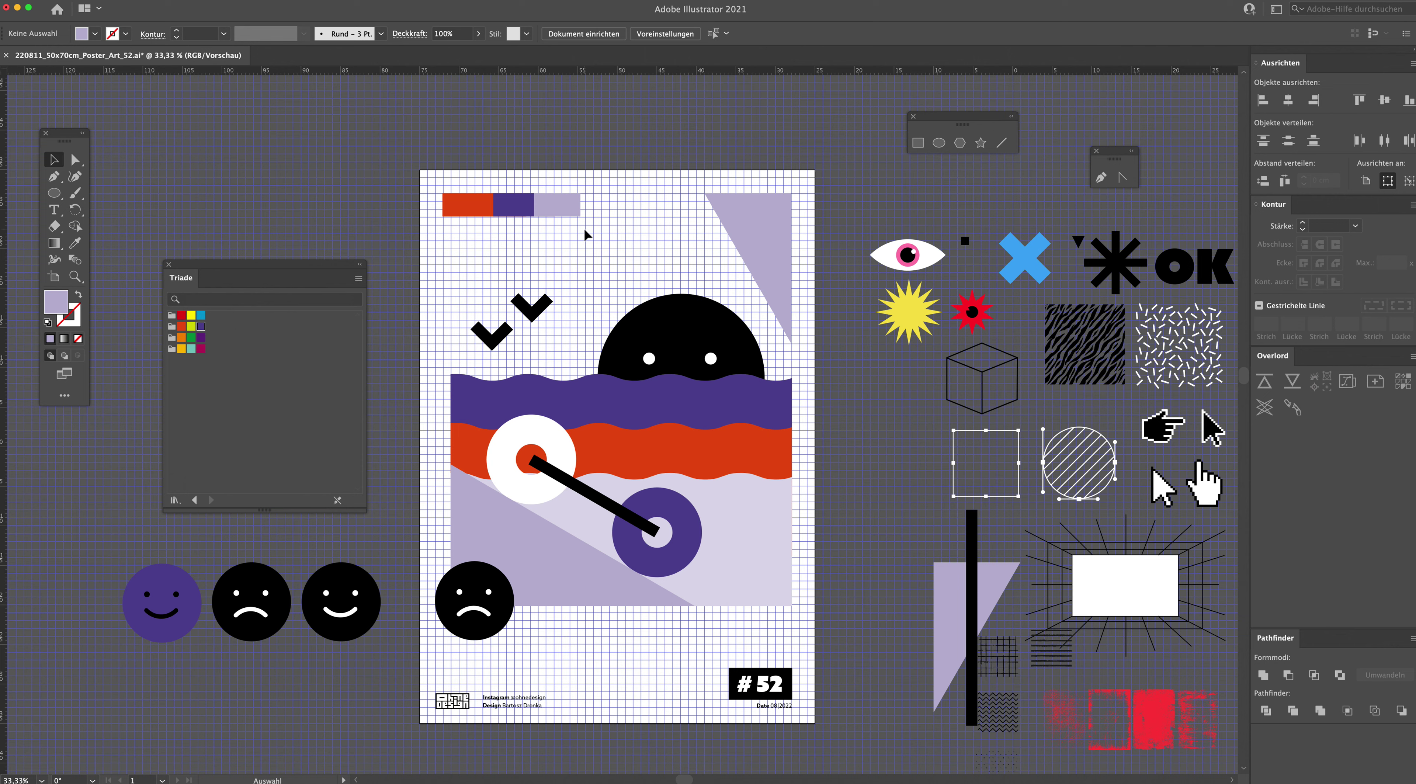
mouse_move(971, 598)
mouse_down()
mouse_move(569, 269)
mouse_move(586, 234)
mouse_move(642, 351)
mouse_up()
mouse_move(619, 291)
mouse_down()
mouse_move(565, 241)
mouse_move(727, 465)
mouse_move(673, 632)
mouse_move(648, 645)
mouse_move(690, 315)
mouse_move(720, 237)
mouse_move(703, 266)
mouse_move(574, 273)
mouse_move(569, 259)
mouse_move(300, 163)
mouse_up()
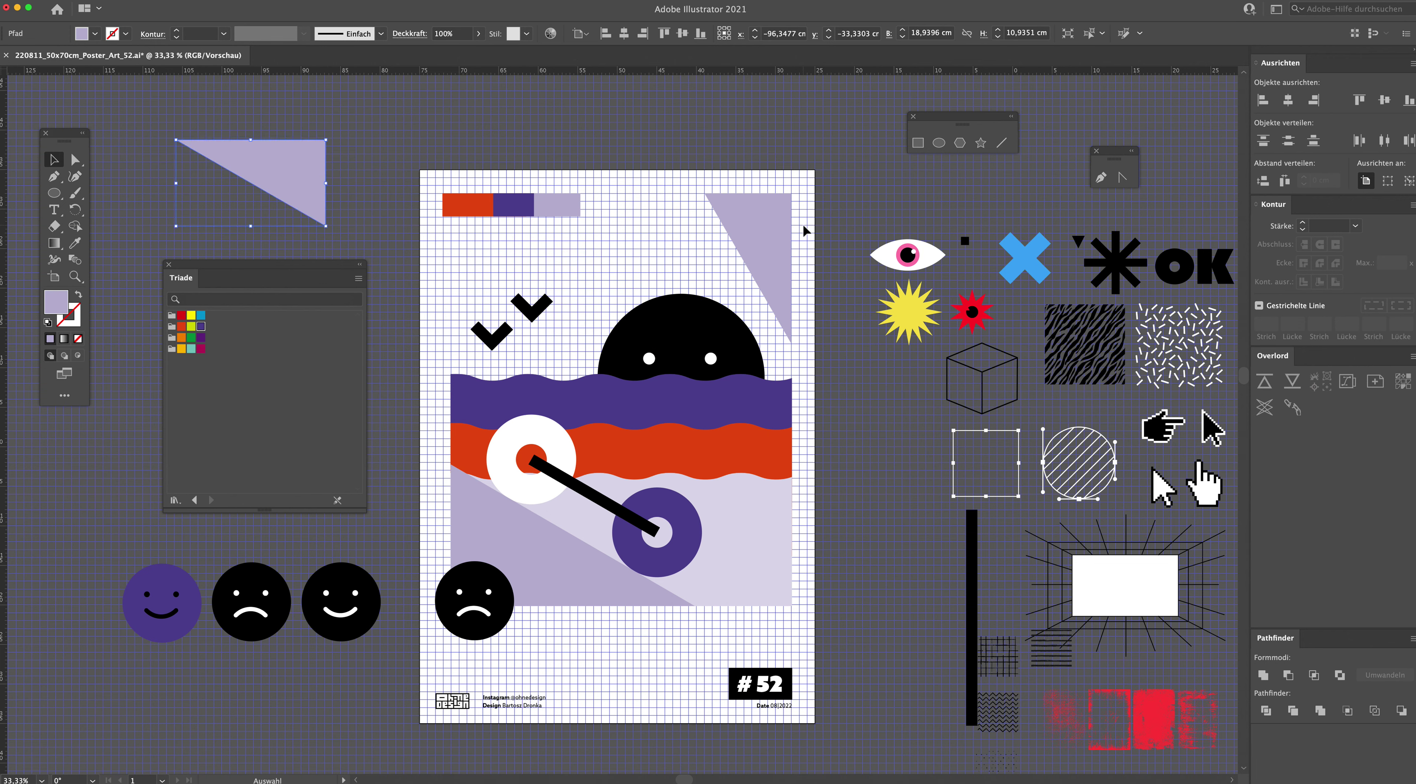
mouse_move(768, 225)
mouse_down()
mouse_move(633, 225)
mouse_move(687, 320)
mouse_up()
mouse_move(687, 223)
mouse_down()
mouse_move(648, 261)
mouse_move(619, 257)
mouse_move(593, 277)
mouse_move(604, 322)
mouse_move(522, 268)
mouse_up()
right_click(601, 308)
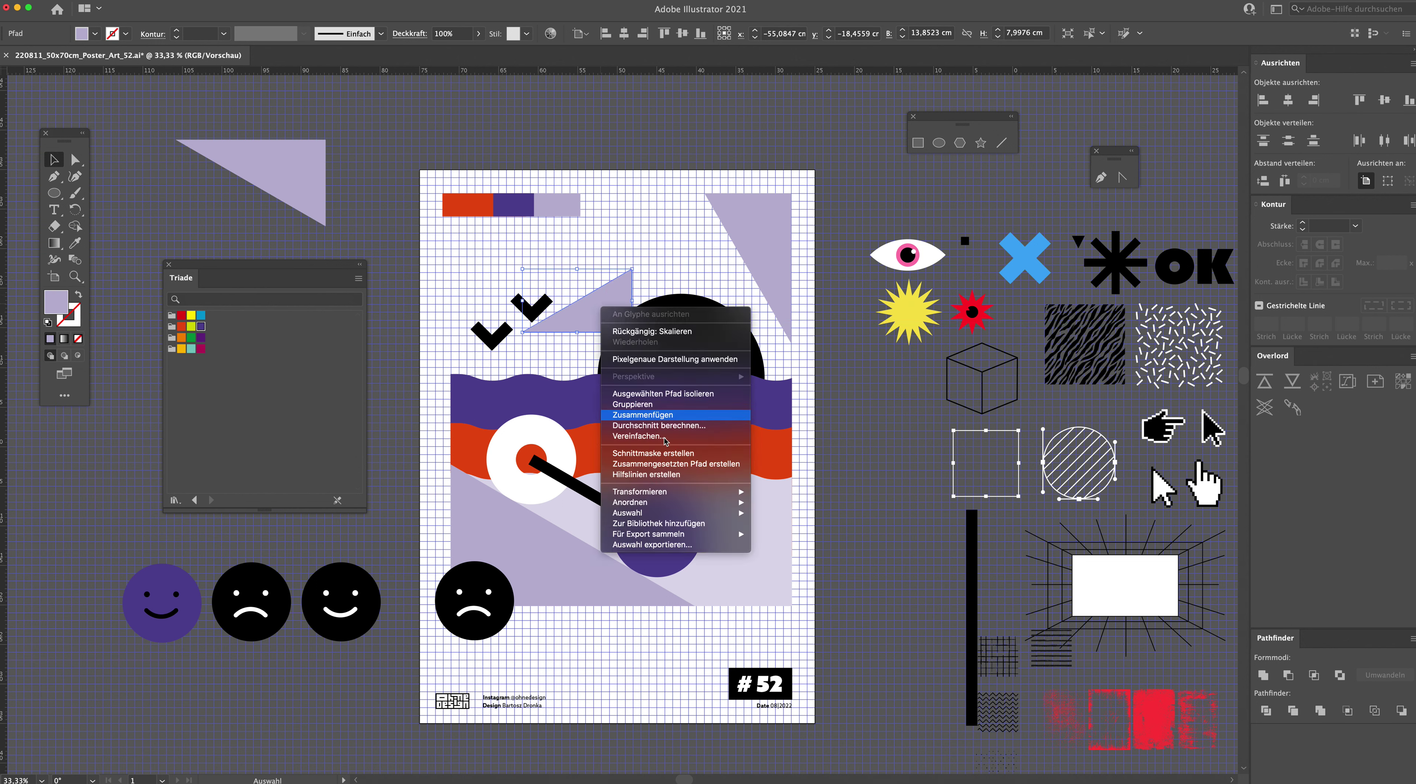
Step: Send the small triangle behind the half-sun and move both chevron birds higher
mouse_move(647, 503)
click(785, 535)
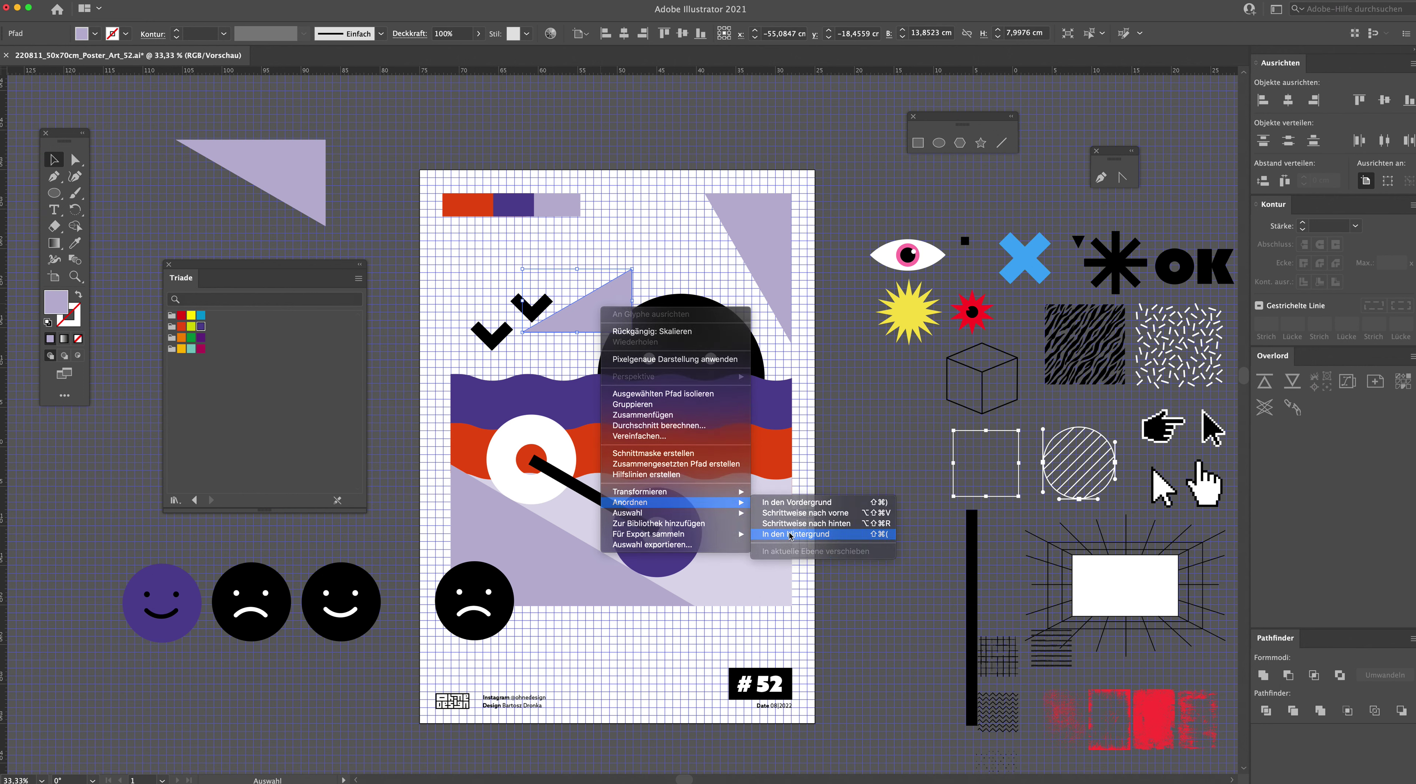
drag(592, 310, 608, 314)
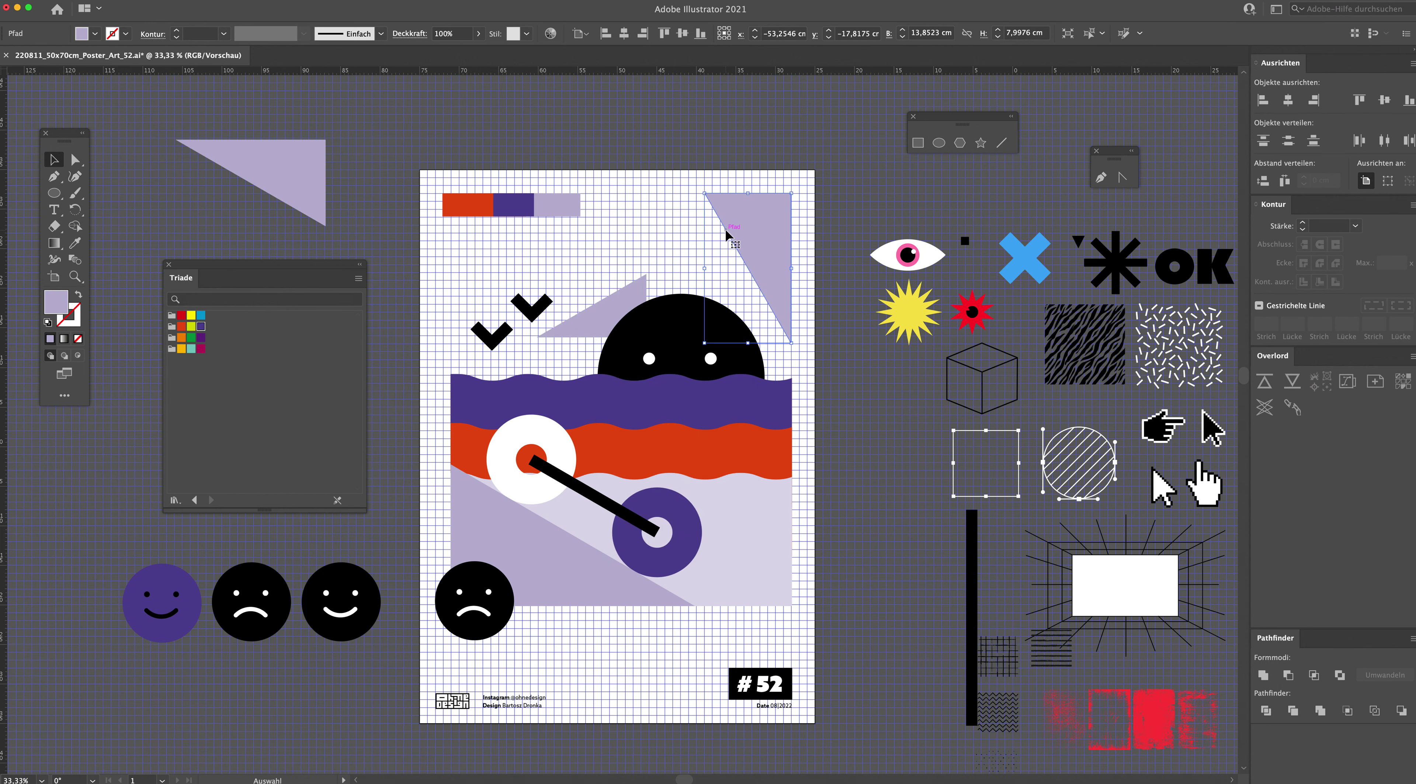
click(474, 333)
click(538, 245)
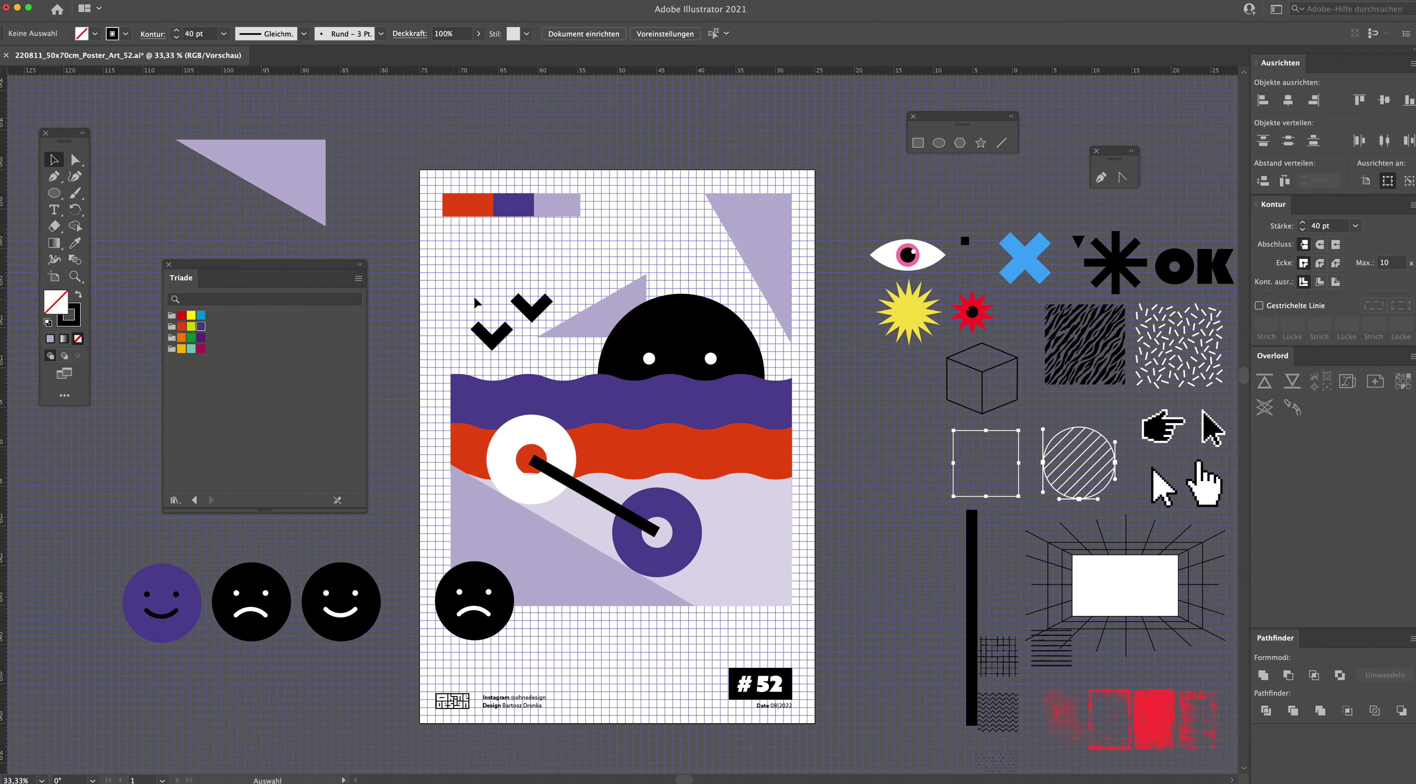
click(494, 338)
shift+click(530, 318)
mouse_move(530, 318)
mouse_down()
mouse_move(566, 266)
mouse_move(517, 264)
mouse_up()
click(630, 238)
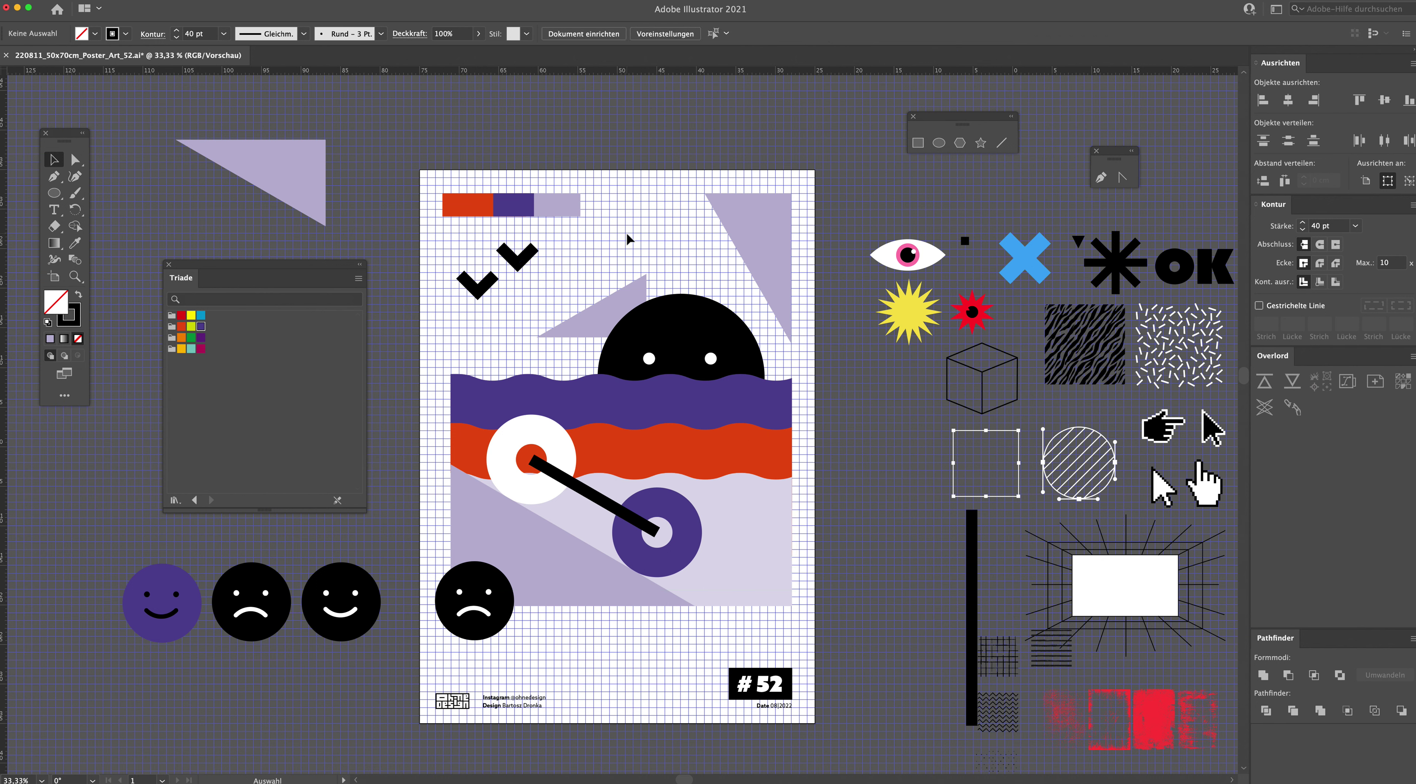
Step: Delete the old top-right triangle and move the small triangle off the poster
click(767, 231)
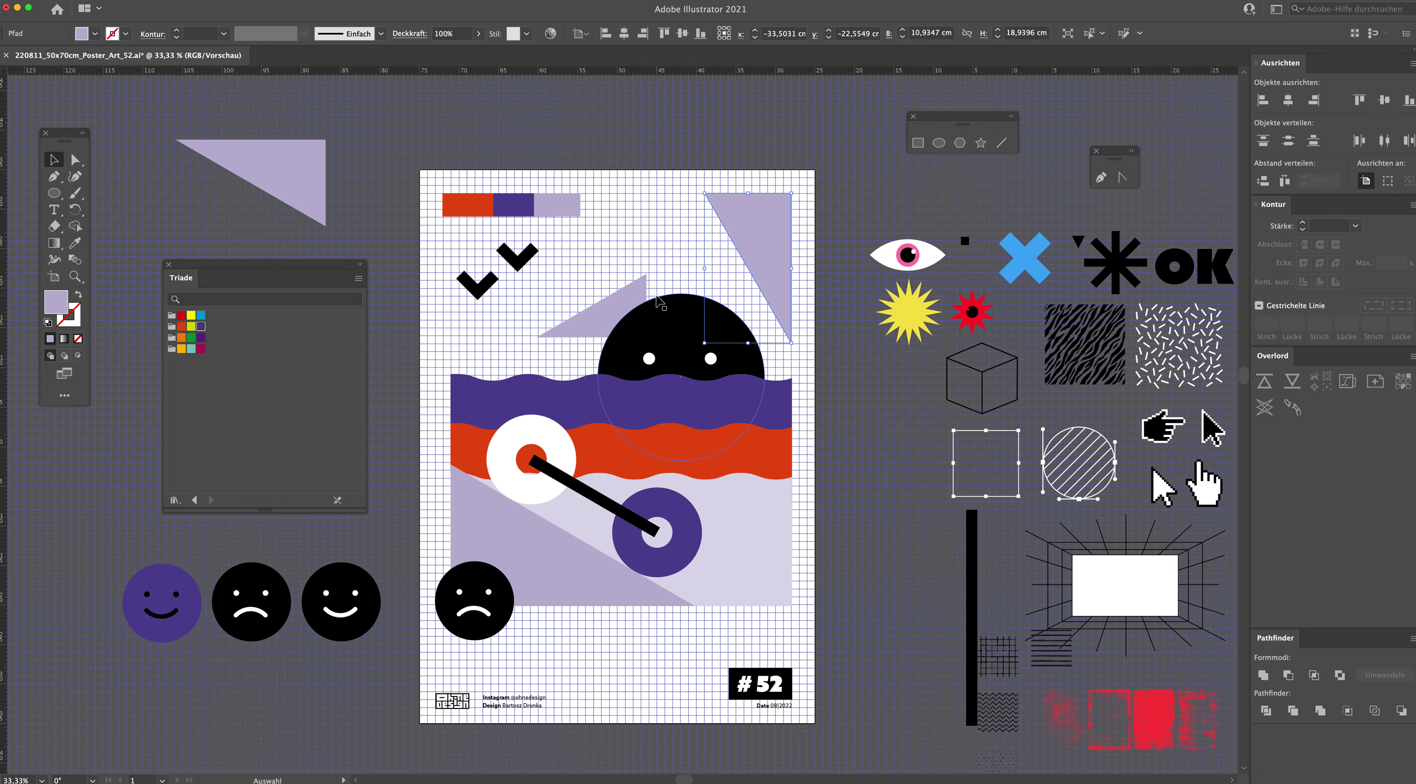
key(Delete)
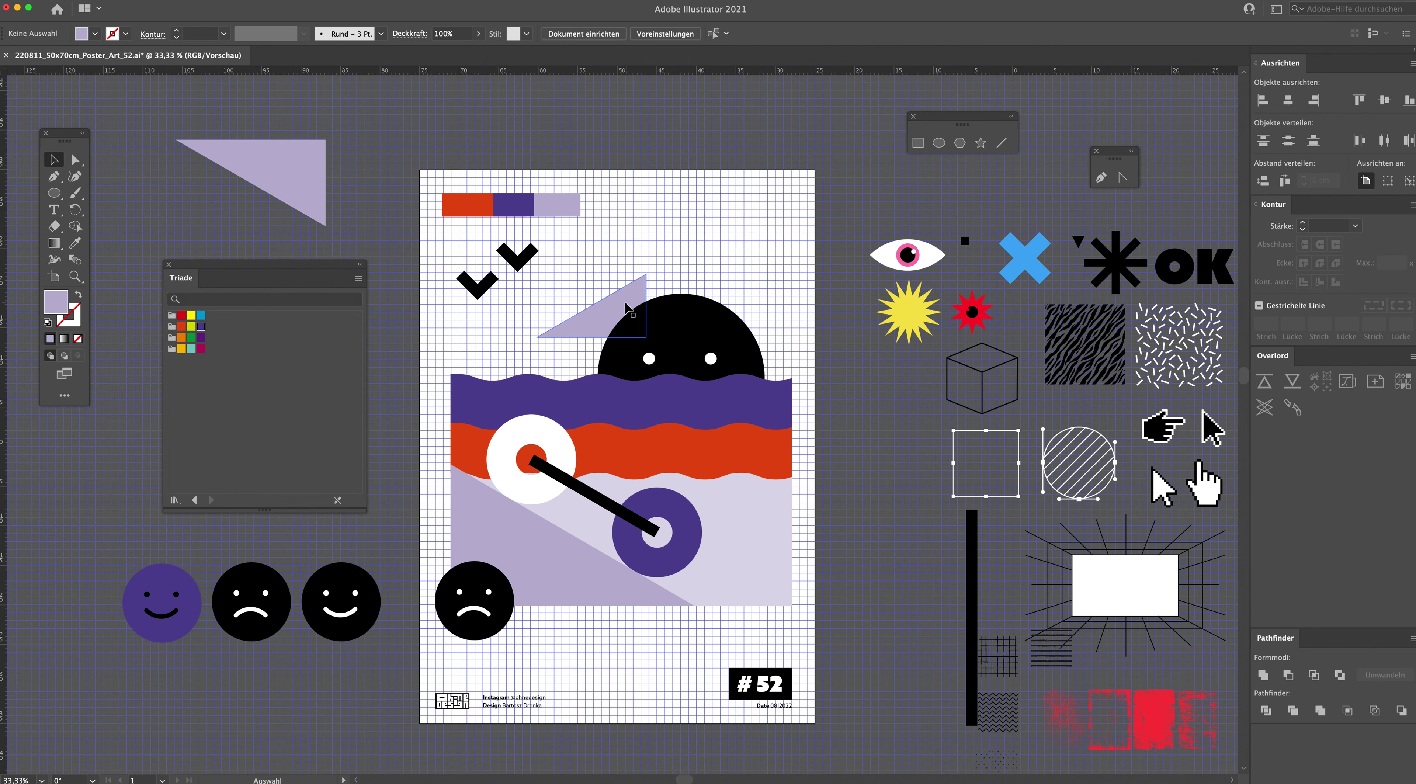
drag(624, 305, 201, 231)
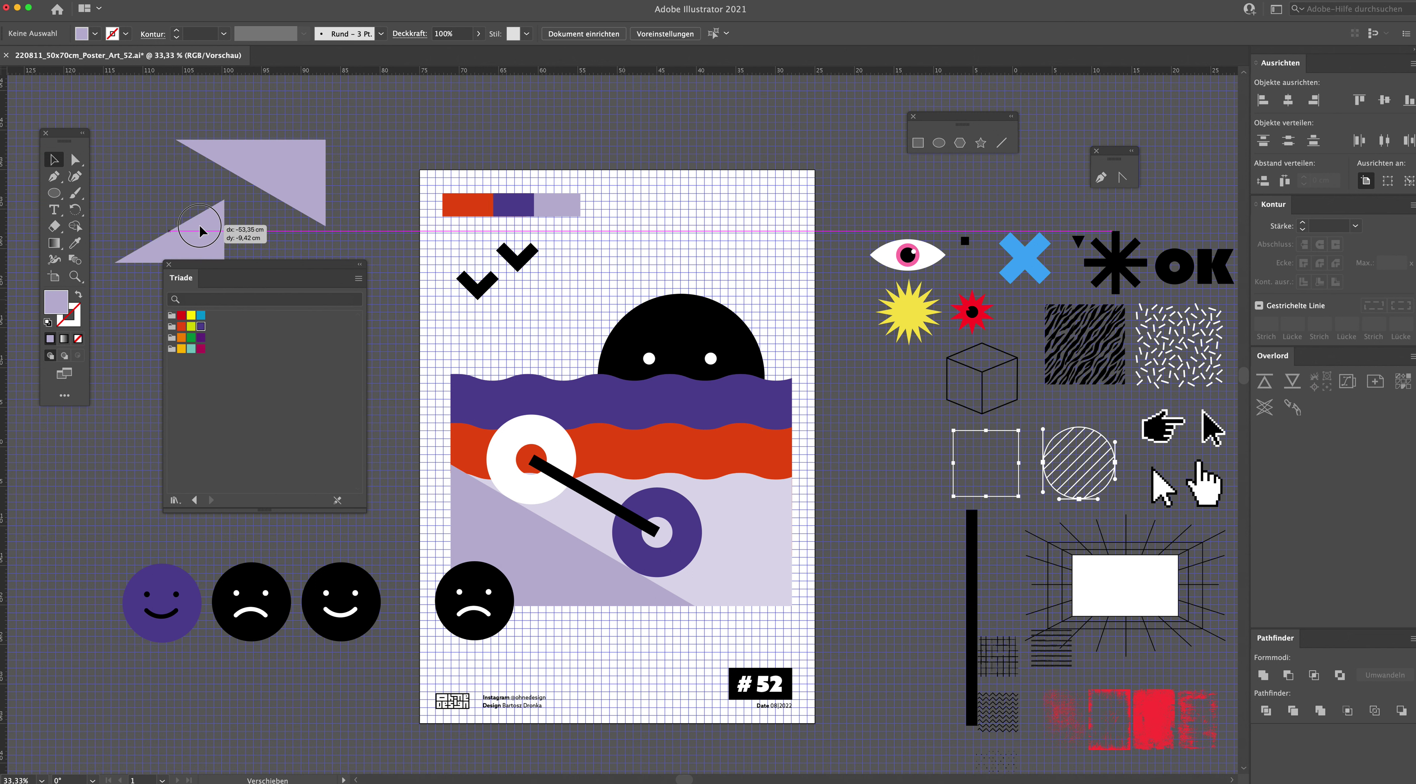
Step: Duplicate the large lilac triangle, rotate it 180°, scale it and seat it in the top-right corner
click(451, 546)
drag(530, 558, 791, 298)
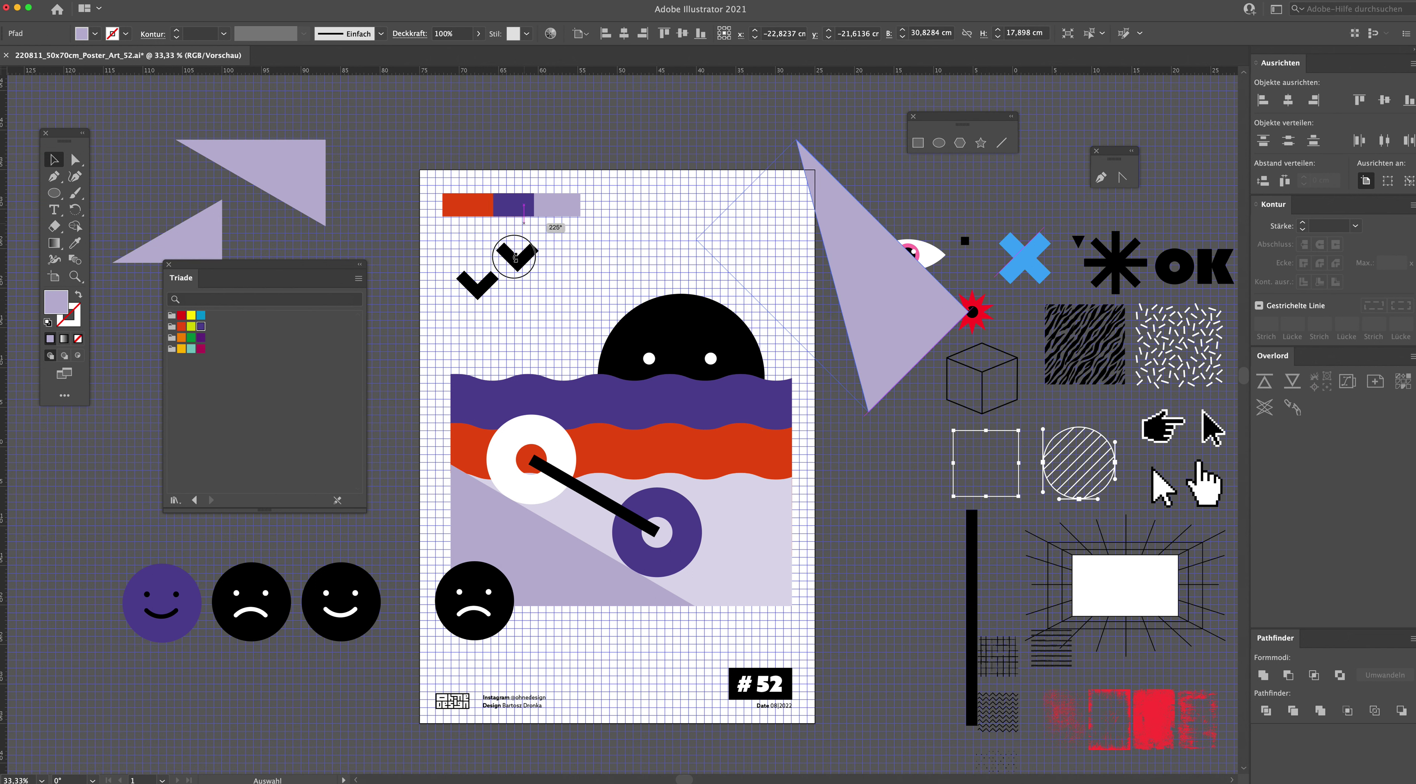
drag(960, 199, 706, 352)
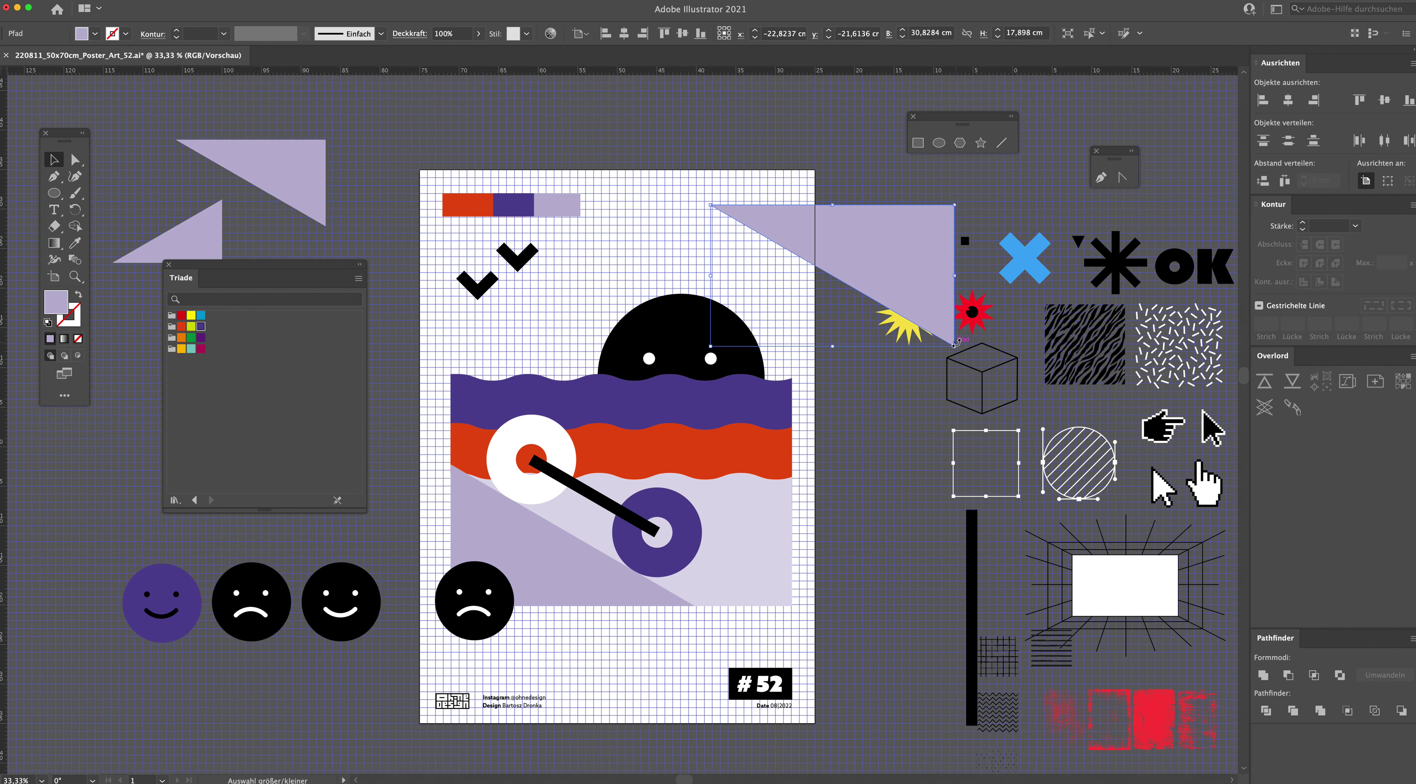
drag(956, 346, 841, 279)
mouse_move(809, 230)
mouse_down()
mouse_move(759, 299)
mouse_move(768, 227)
mouse_up()
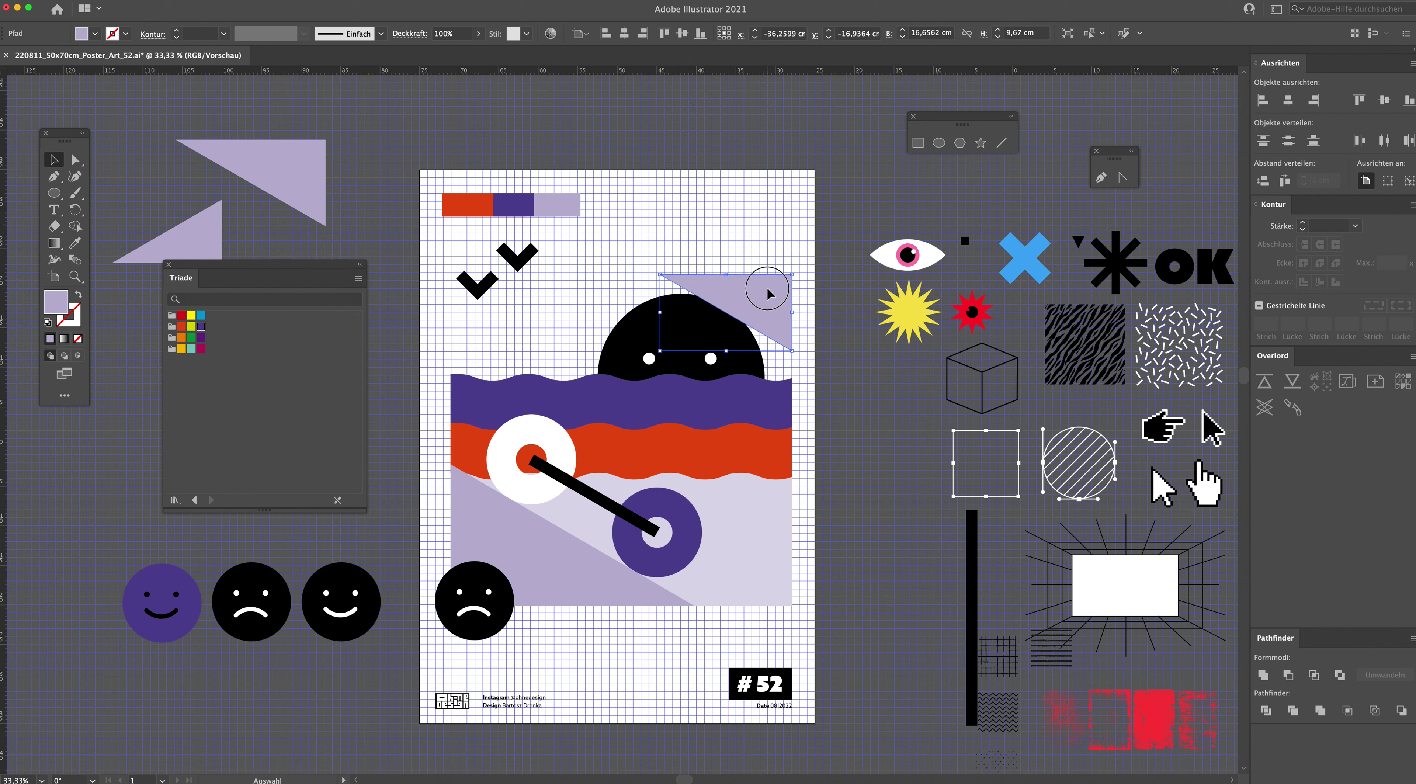
drag(768, 228, 768, 210)
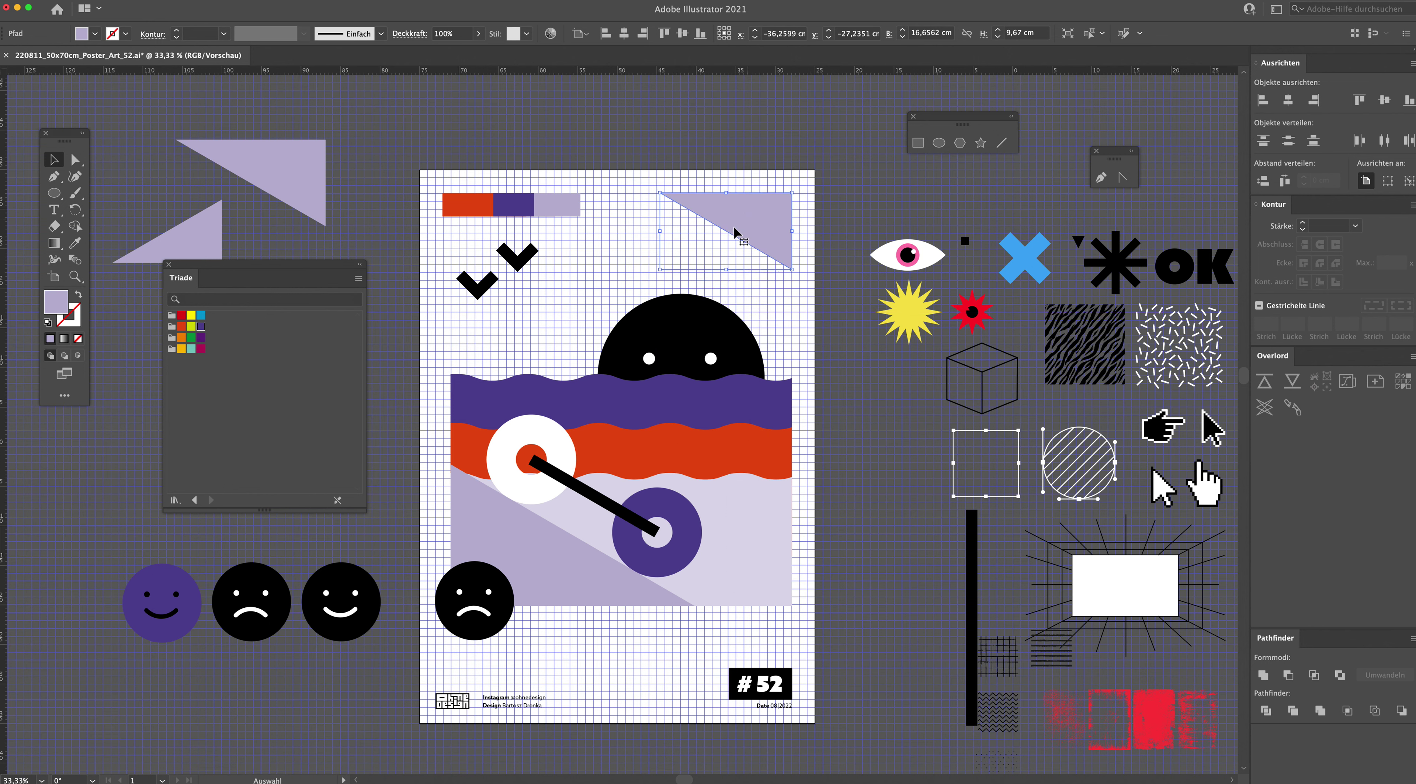
drag(663, 269, 614, 281)
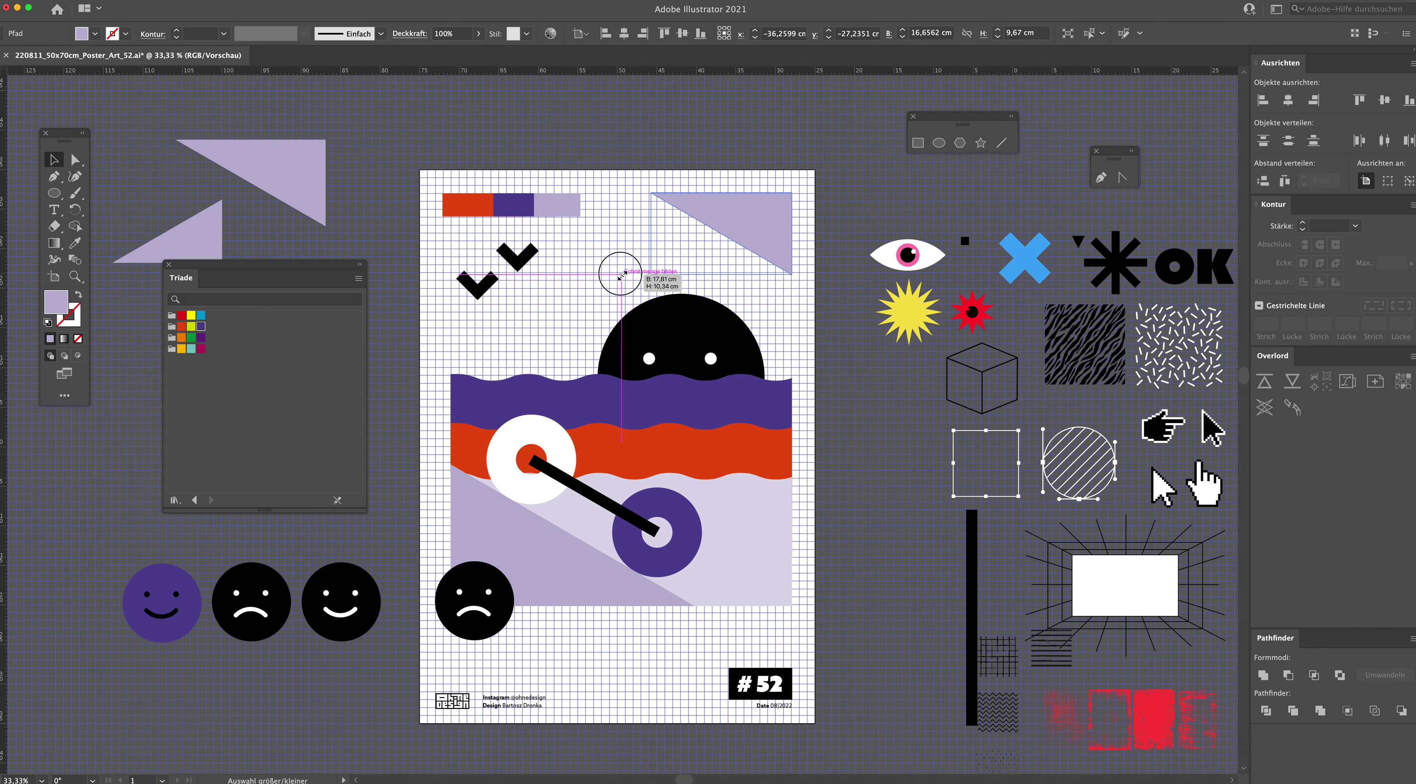
click(790, 299)
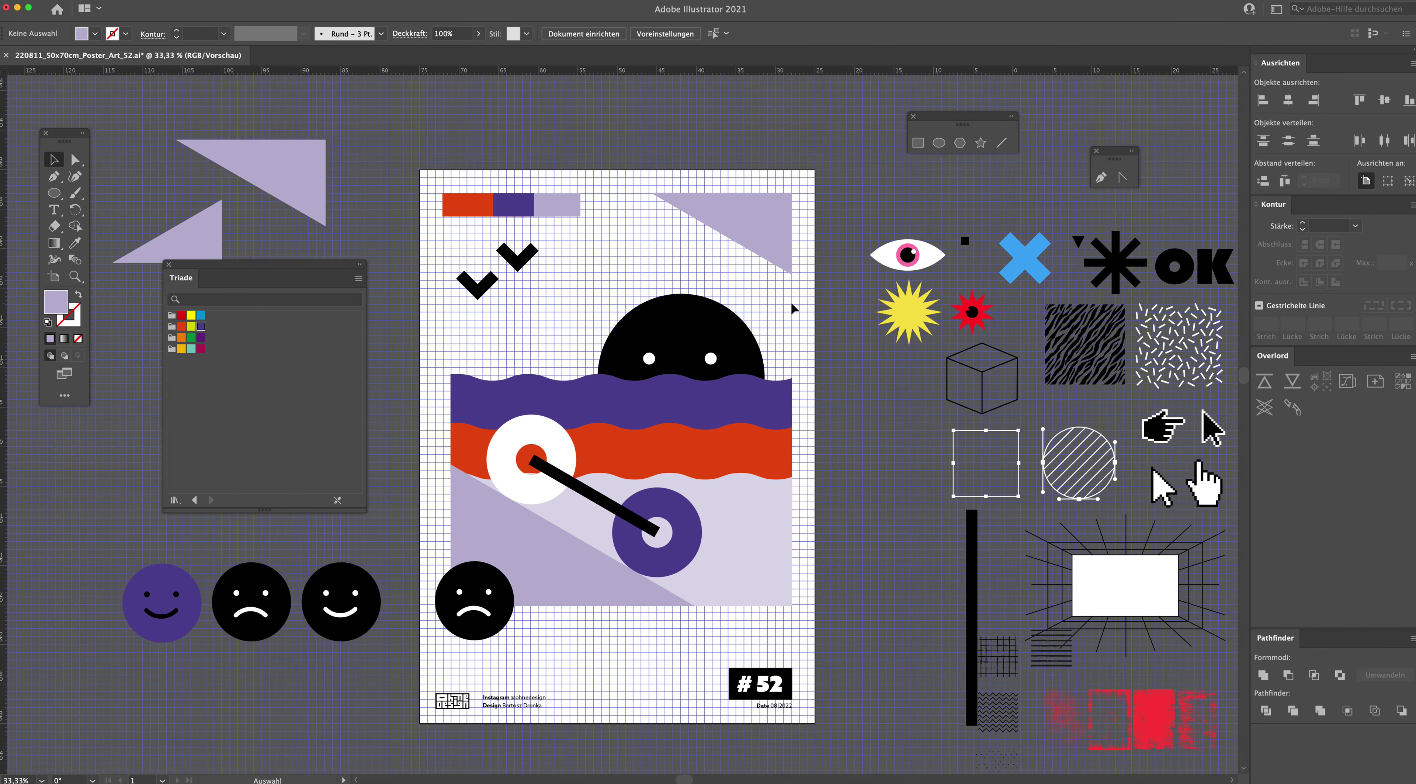
drag(794, 305, 805, 306)
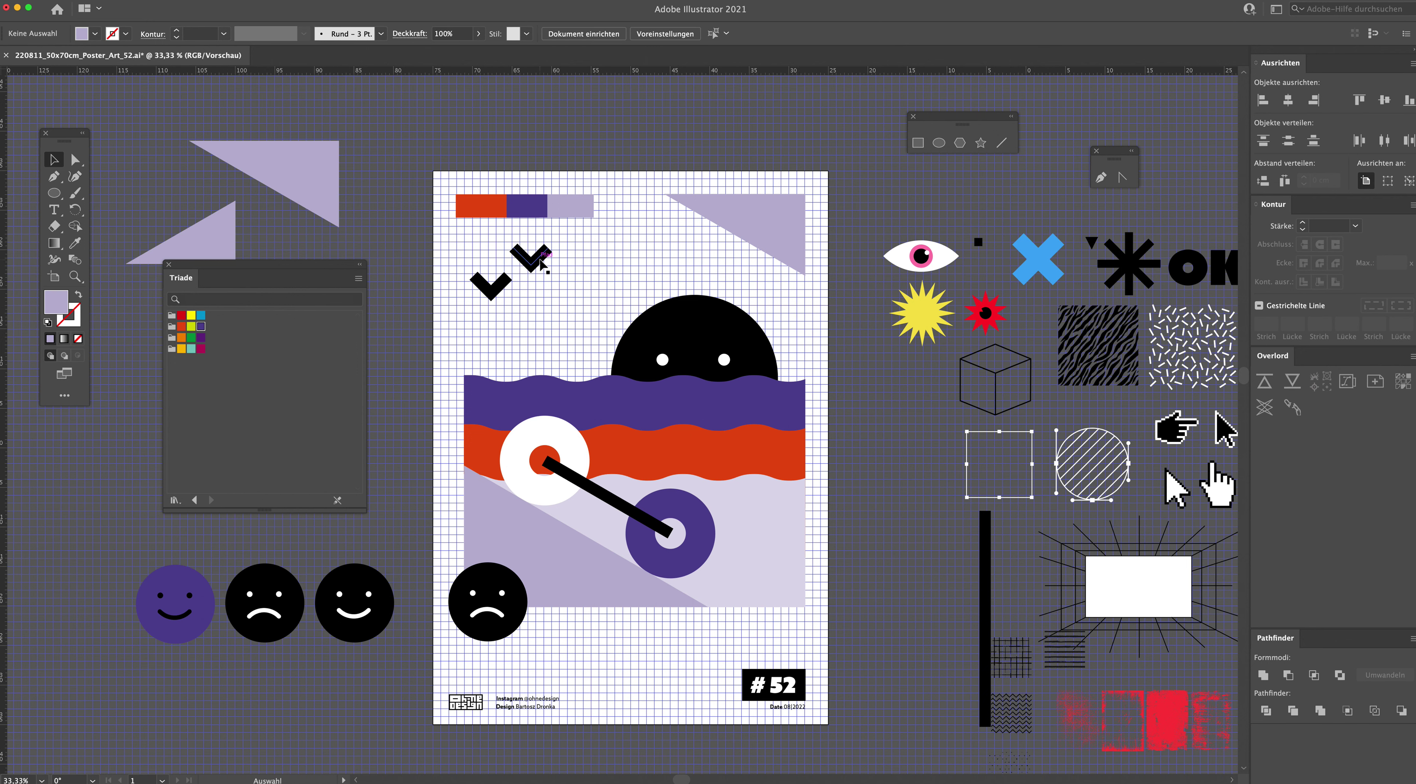
Step: Slightly resize the two chevron birds and discard an extra bird copy
drag(430, 321, 430, 322)
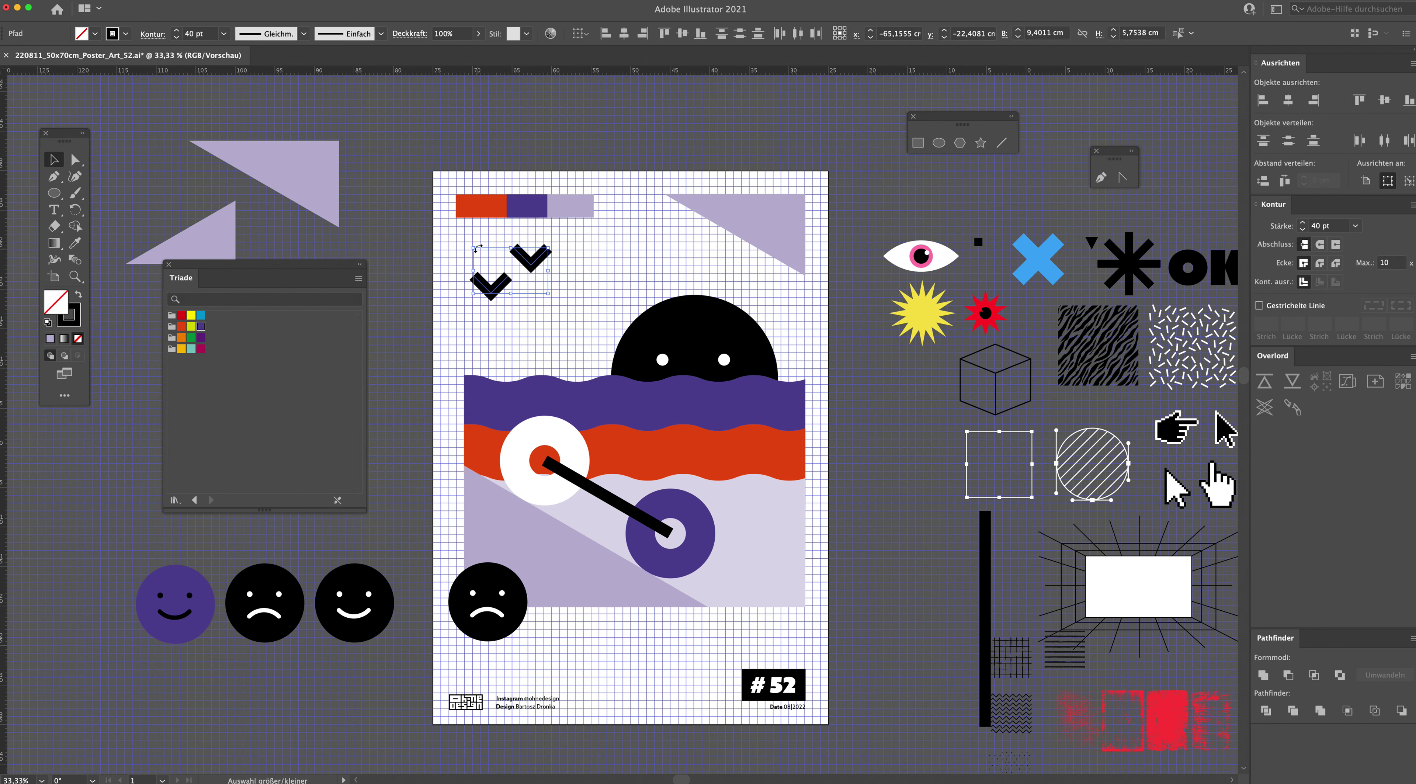
drag(478, 249, 480, 237)
click(594, 243)
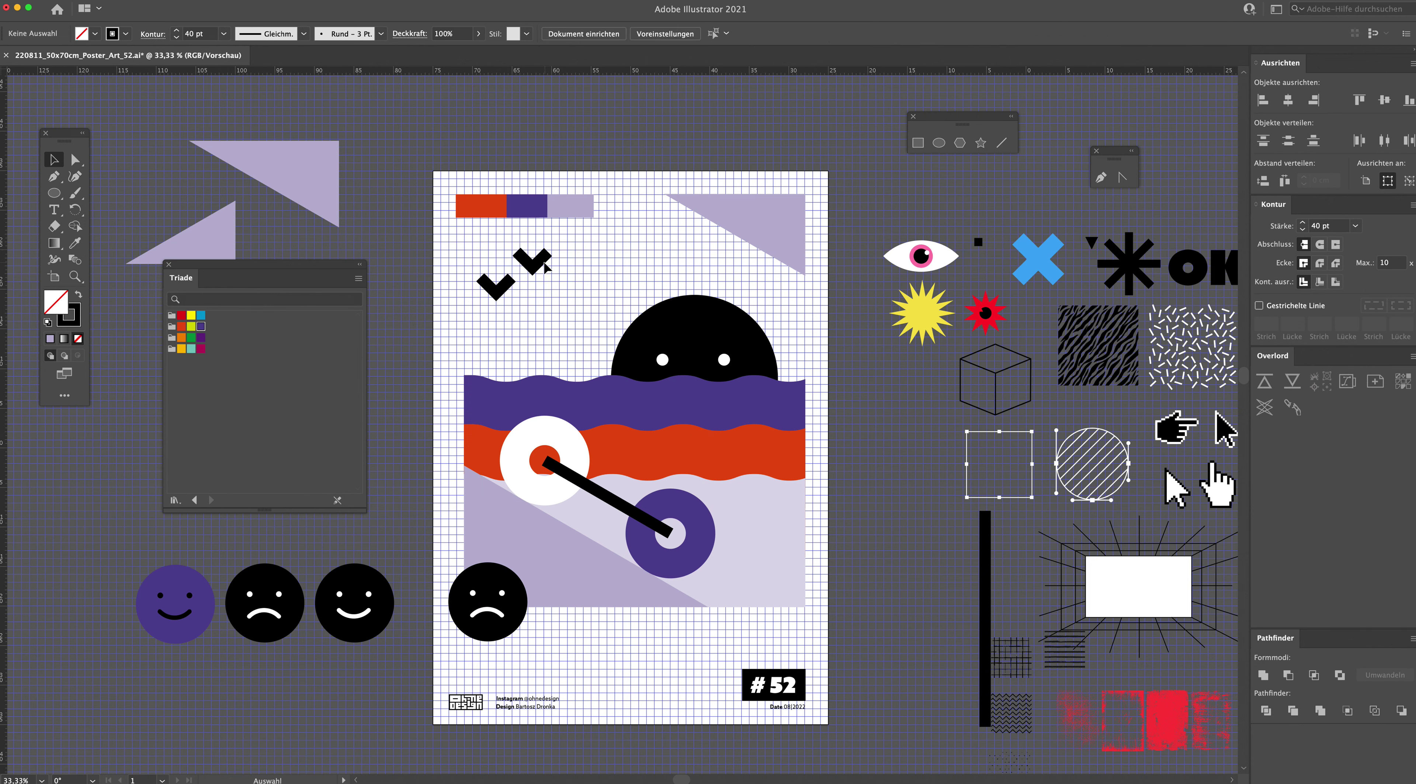
mouse_move(543, 266)
mouse_down()
mouse_move(785, 283)
mouse_move(572, 342)
mouse_up()
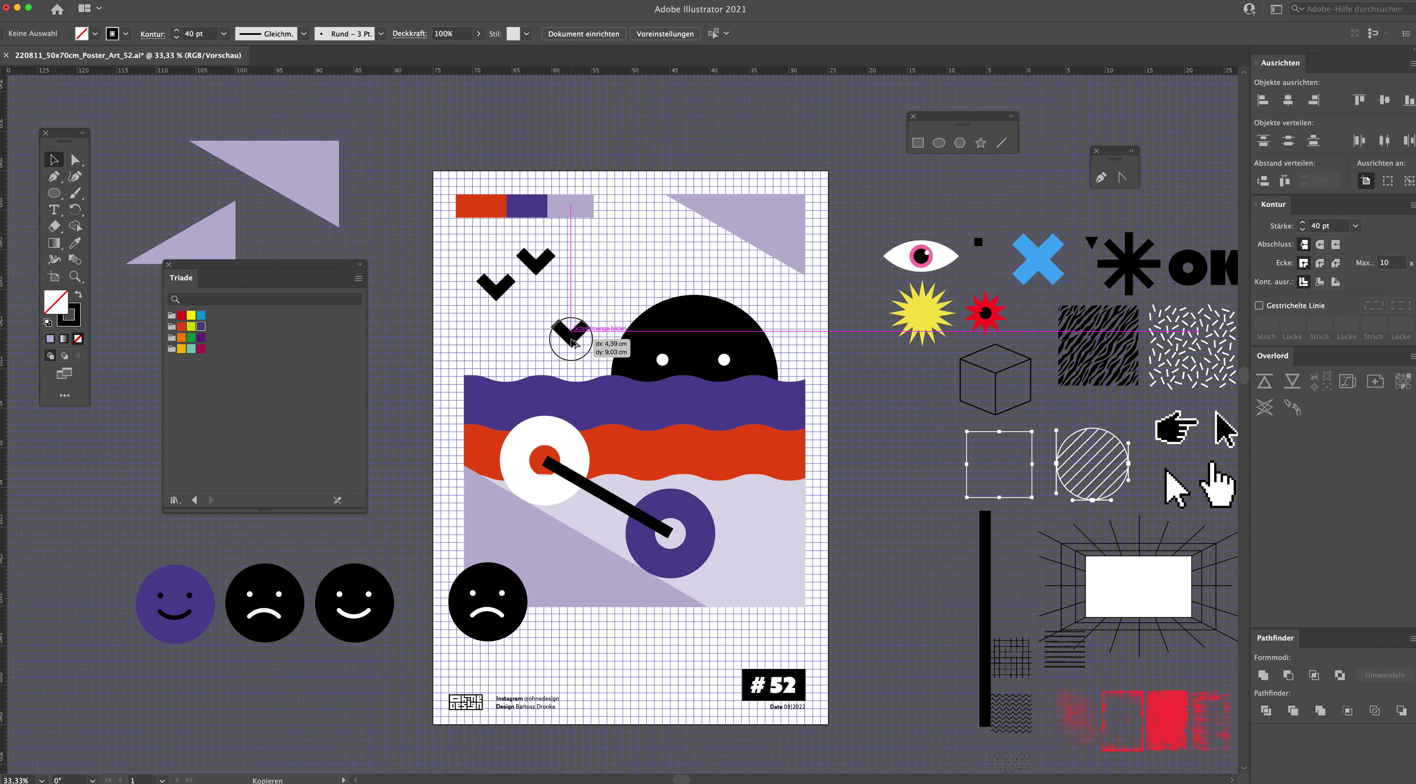
mouse_move(574, 342)
mouse_down()
mouse_move(580, 309)
mouse_move(502, 300)
mouse_move(553, 263)
mouse_up()
key(Delete)
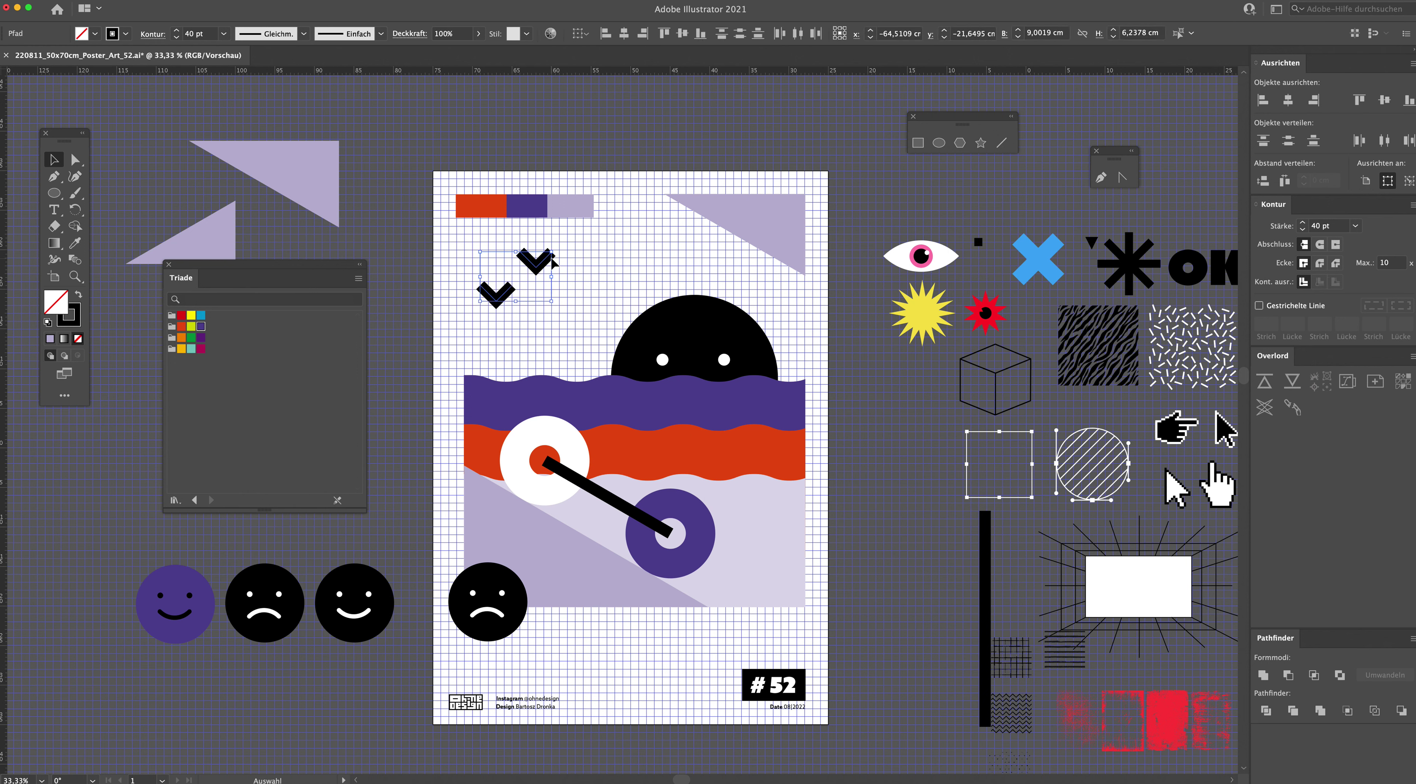
click(610, 298)
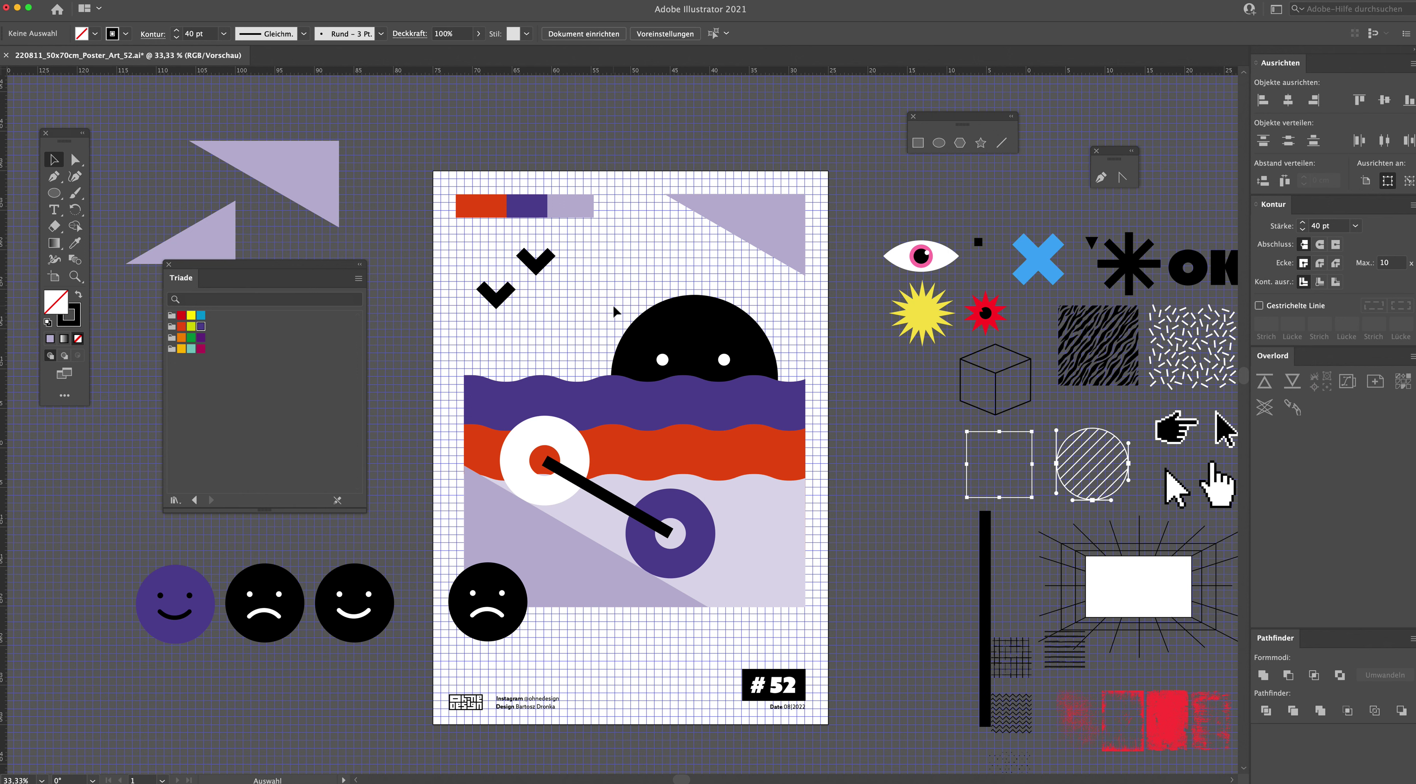
Step: Raise the black half-sun with the purple wave, then raise the red wave beneath it
click(720, 396)
drag(721, 396, 720, 368)
click(702, 440)
drag(758, 456, 762, 443)
click(878, 473)
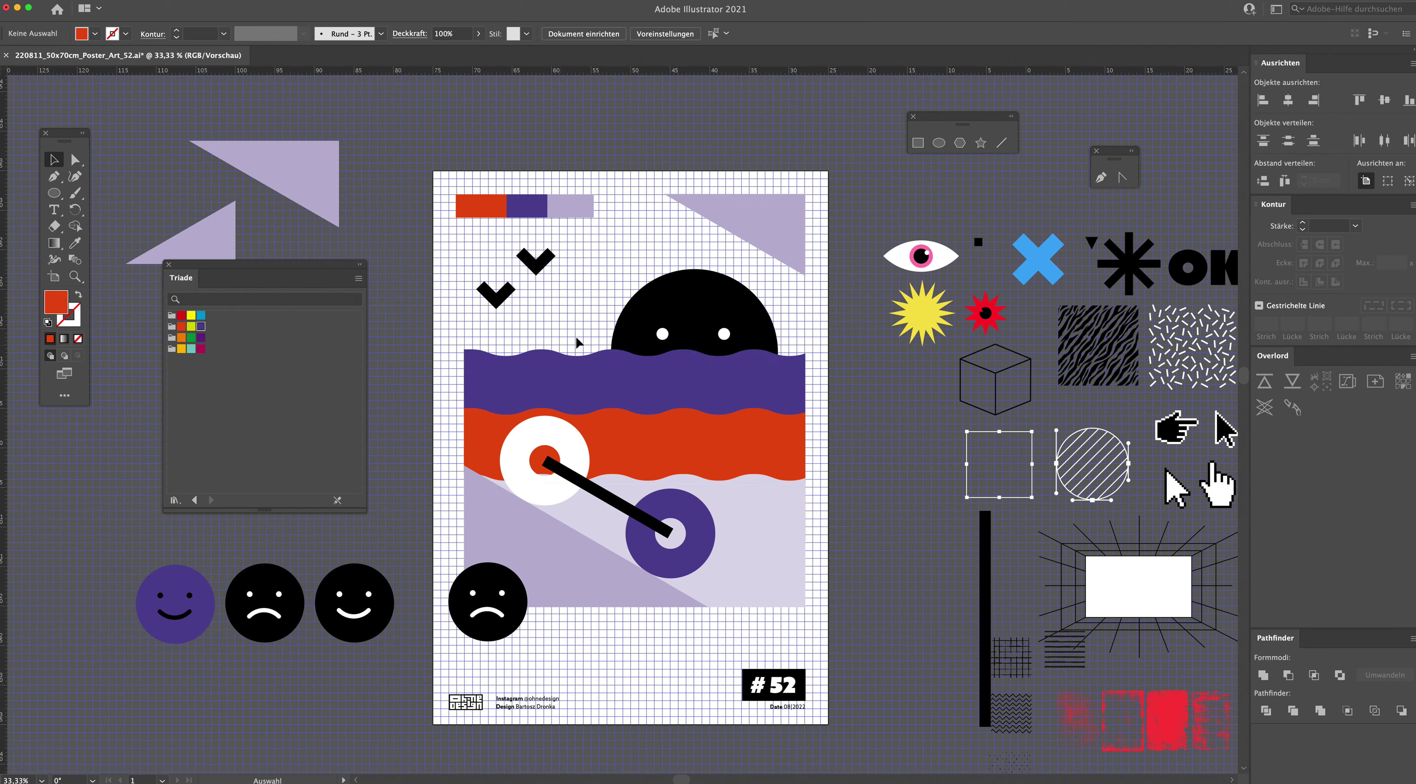
Step: Copy the black asterisk from beside the artboard onto the lilac band right of the lower purple ring
click(1128, 270)
drag(1128, 269, 697, 643)
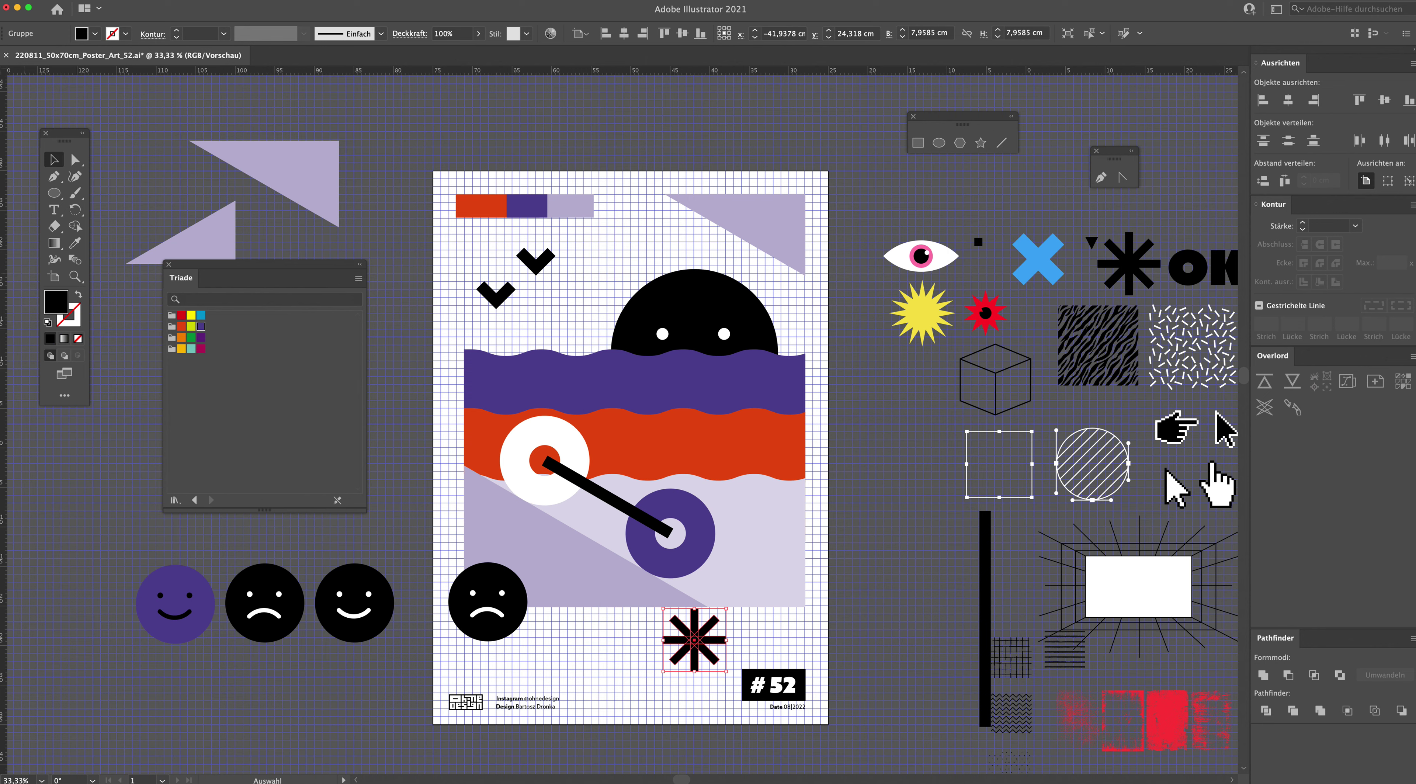
key(ctrl+shift+a)
drag(696, 643, 766, 562)
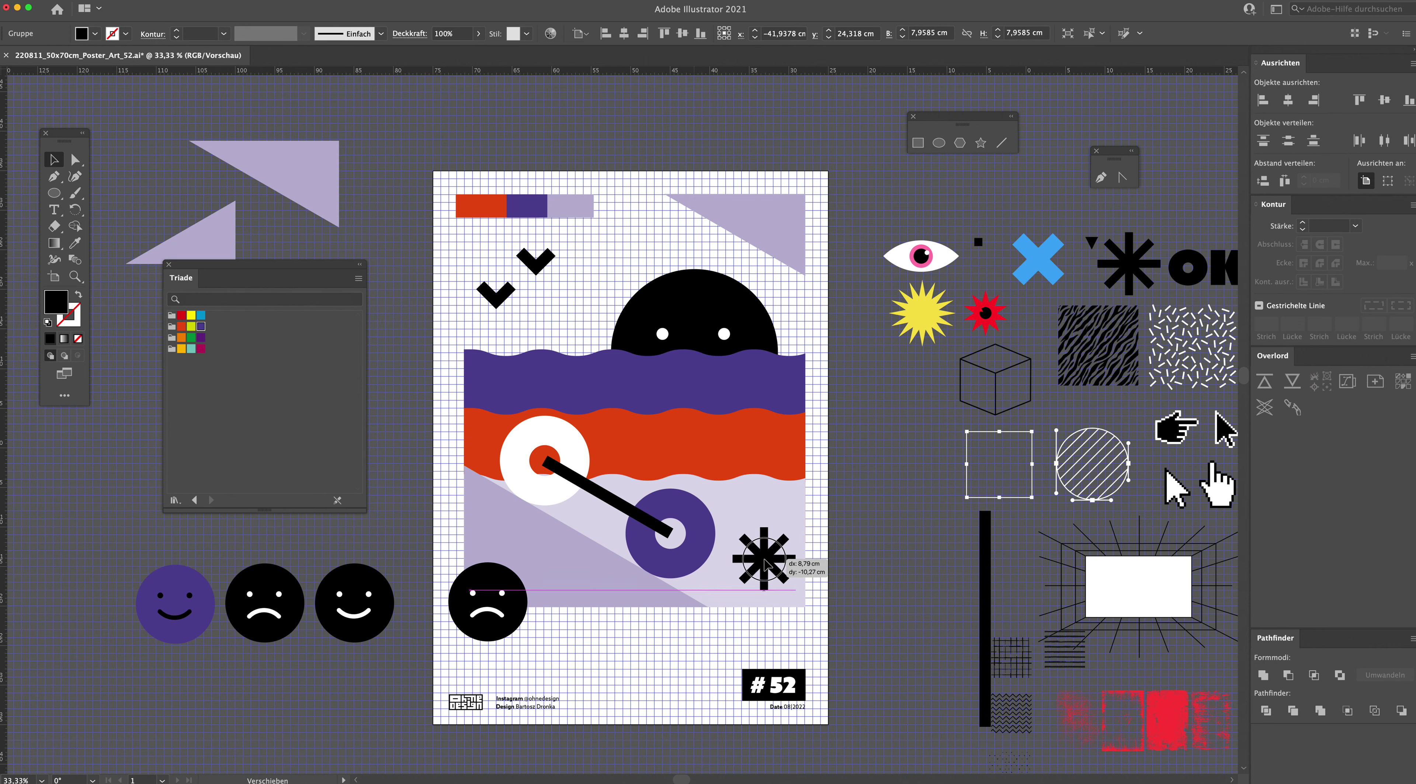
drag(766, 562, 765, 572)
click(857, 531)
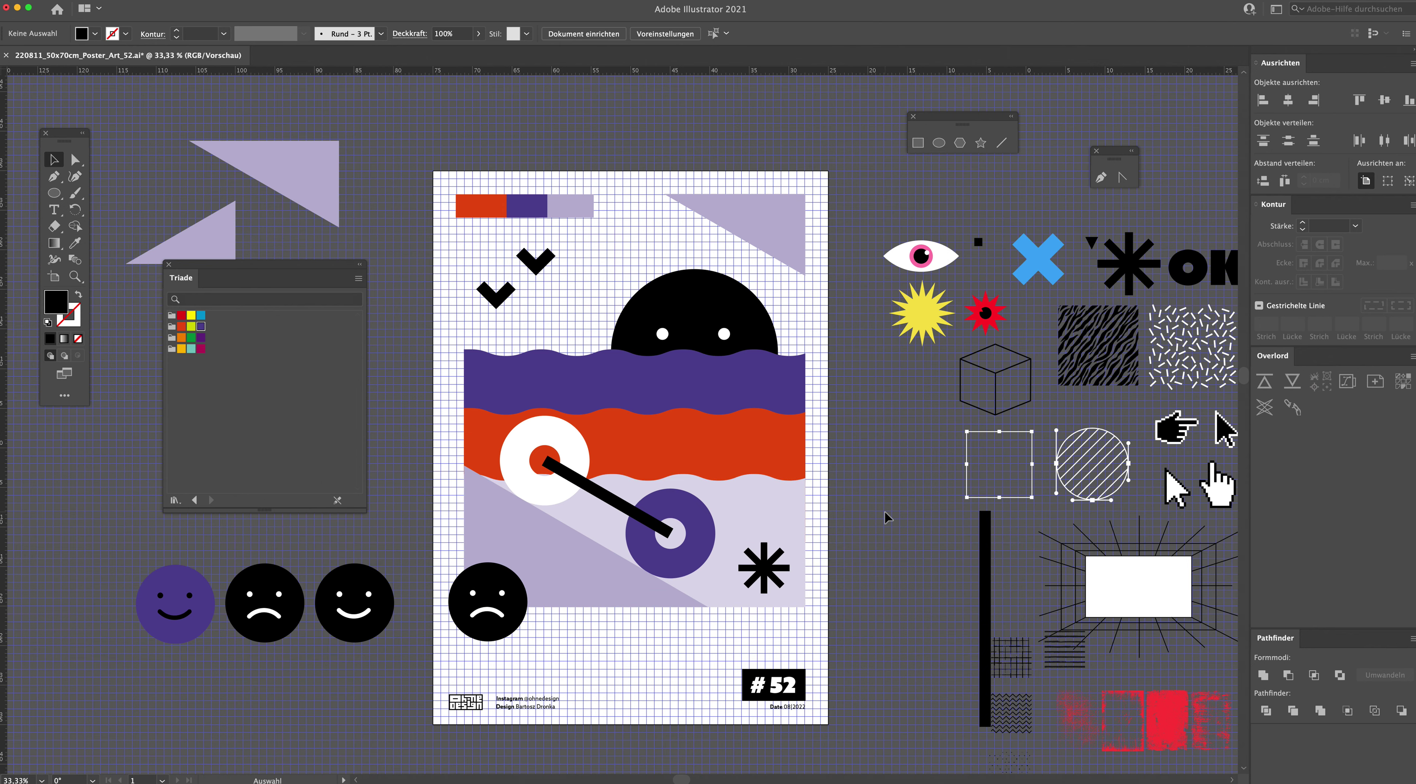
scroll(858, 507, up, 2)
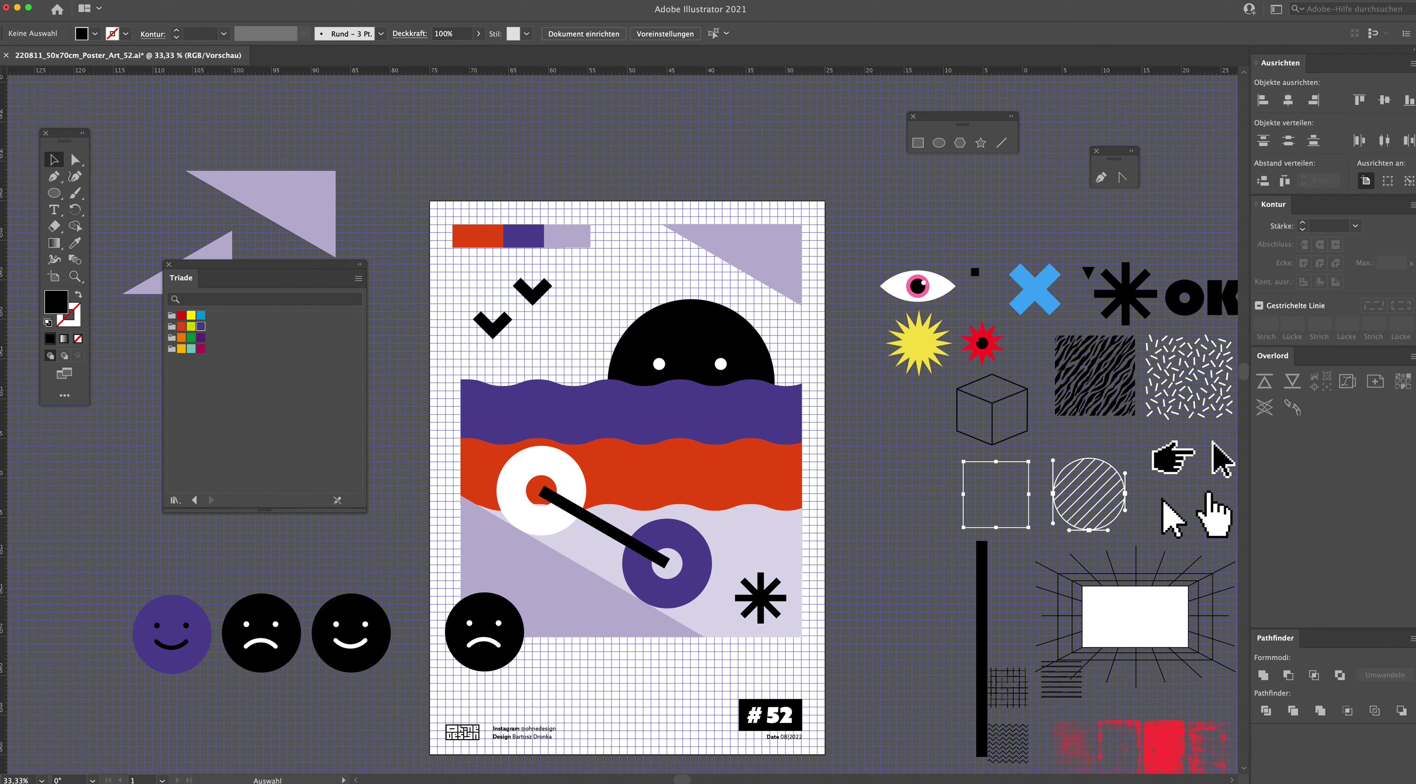
Step: Draw a thin black 35.55 × 2.58 cm rectangle along the bottom edge, right of the sad face
key(ctrl+apostrophe)
drag(53, 194, 99, 187)
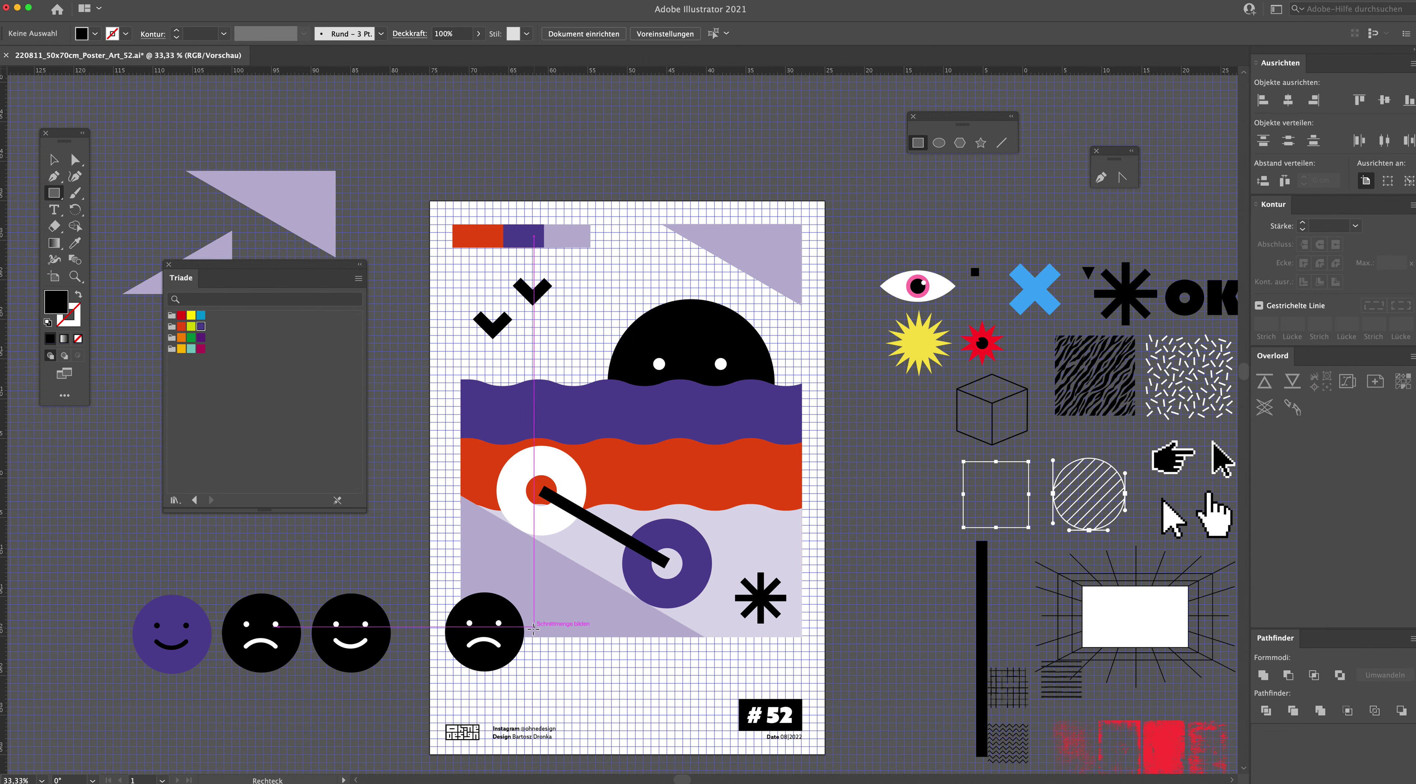
drag(520, 634, 801, 652)
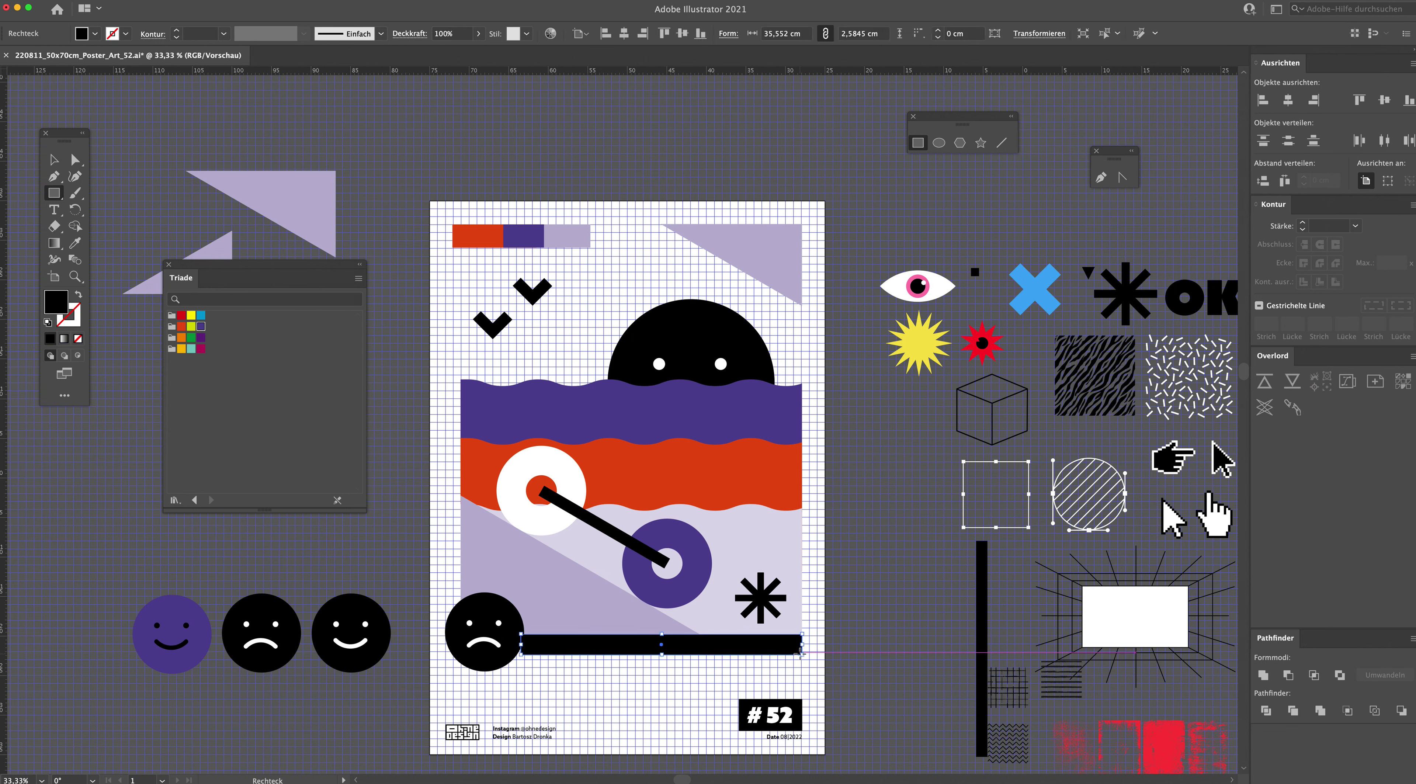
click(60, 164)
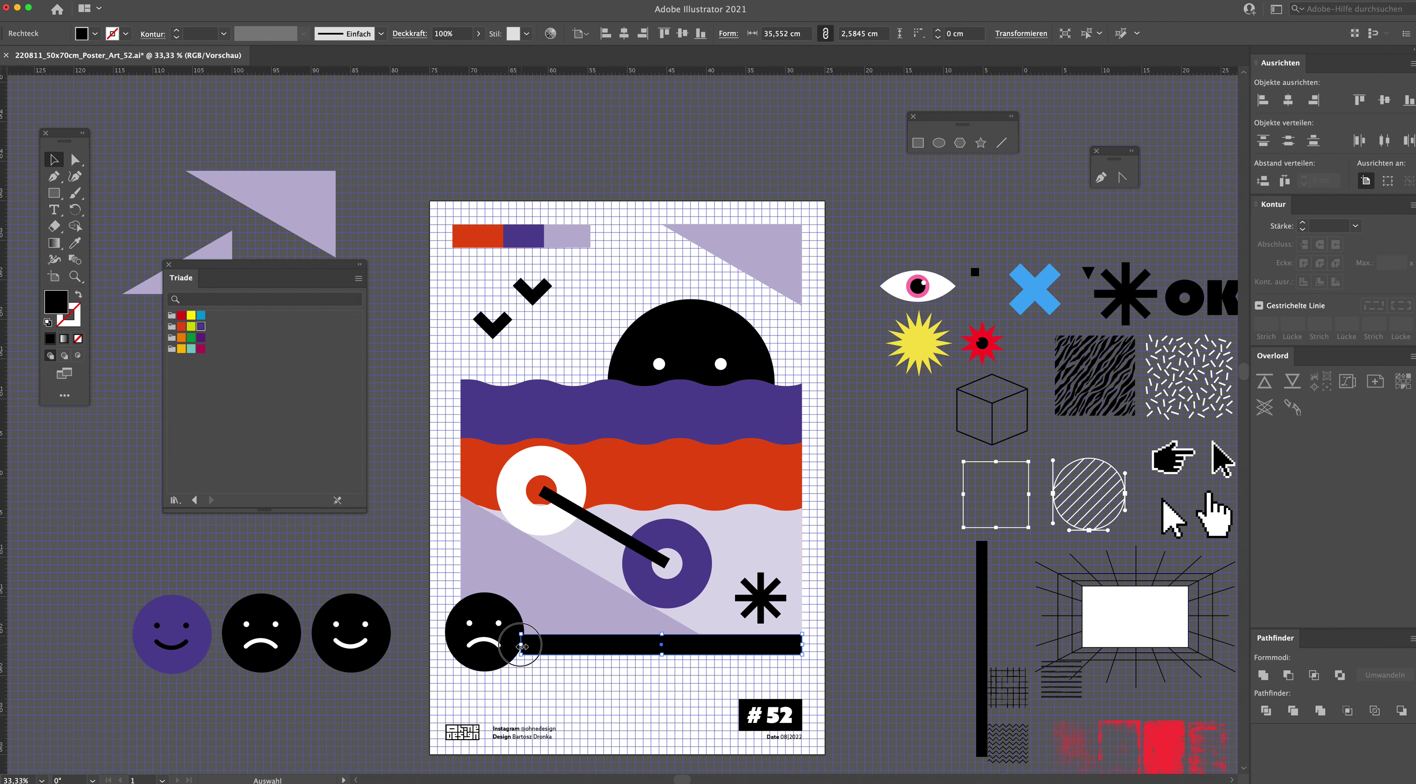
click(537, 672)
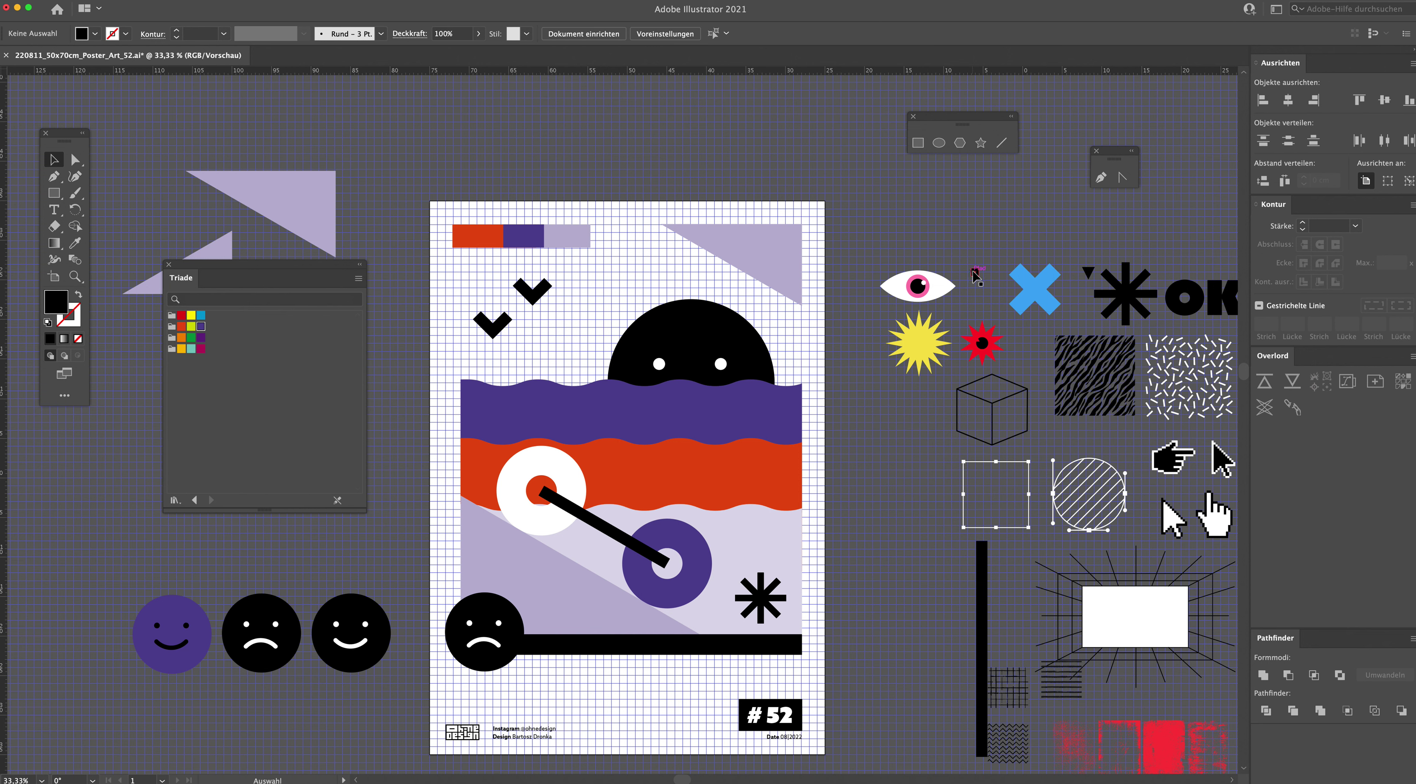
Step: Place a copy of the small black square on the lilac triangle's top-right corner, brought to front
mouse_move(976, 275)
mouse_down()
mouse_move(615, 287)
mouse_move(644, 259)
mouse_move(620, 281)
mouse_up()
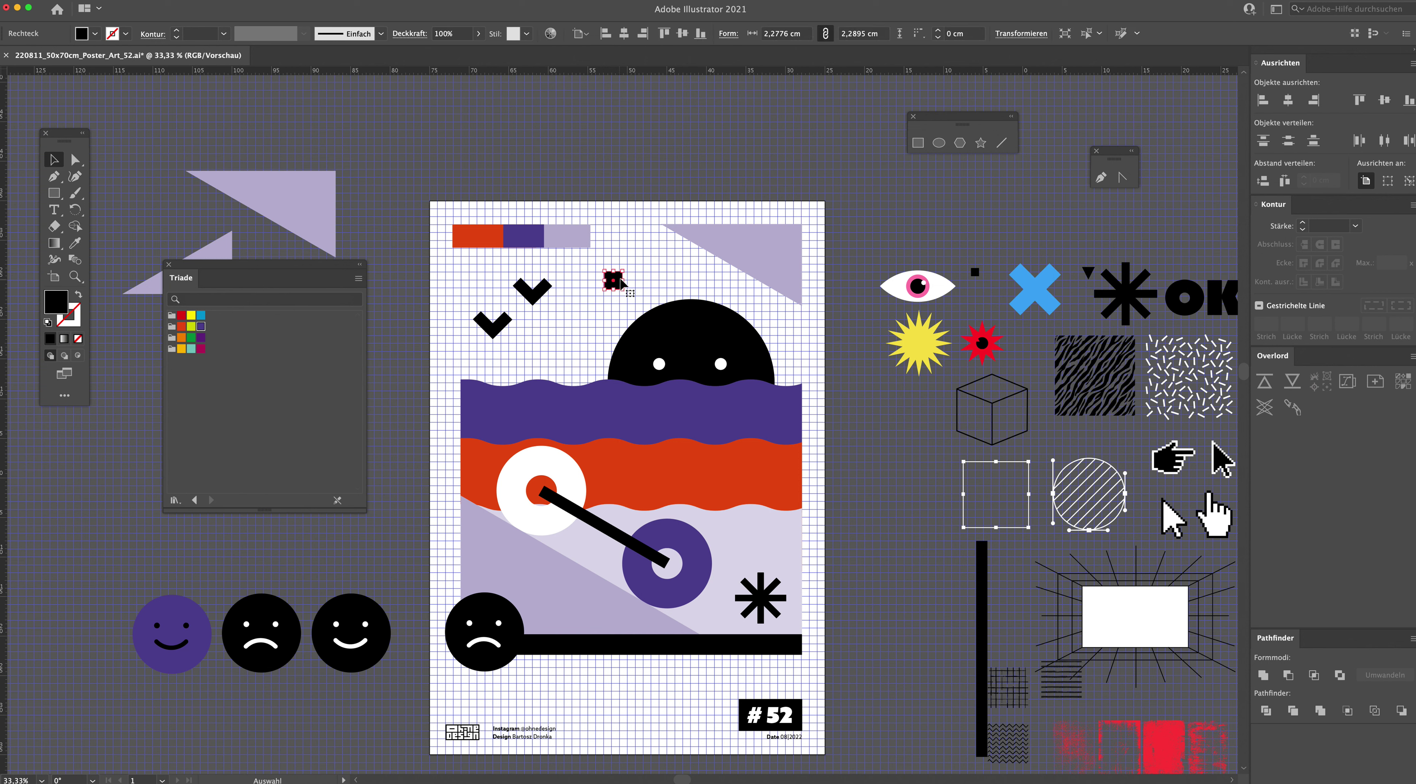
mouse_move(618, 282)
mouse_down()
mouse_move(779, 260)
mouse_move(786, 235)
mouse_up()
right_click(785, 238)
mouse_move(816, 432)
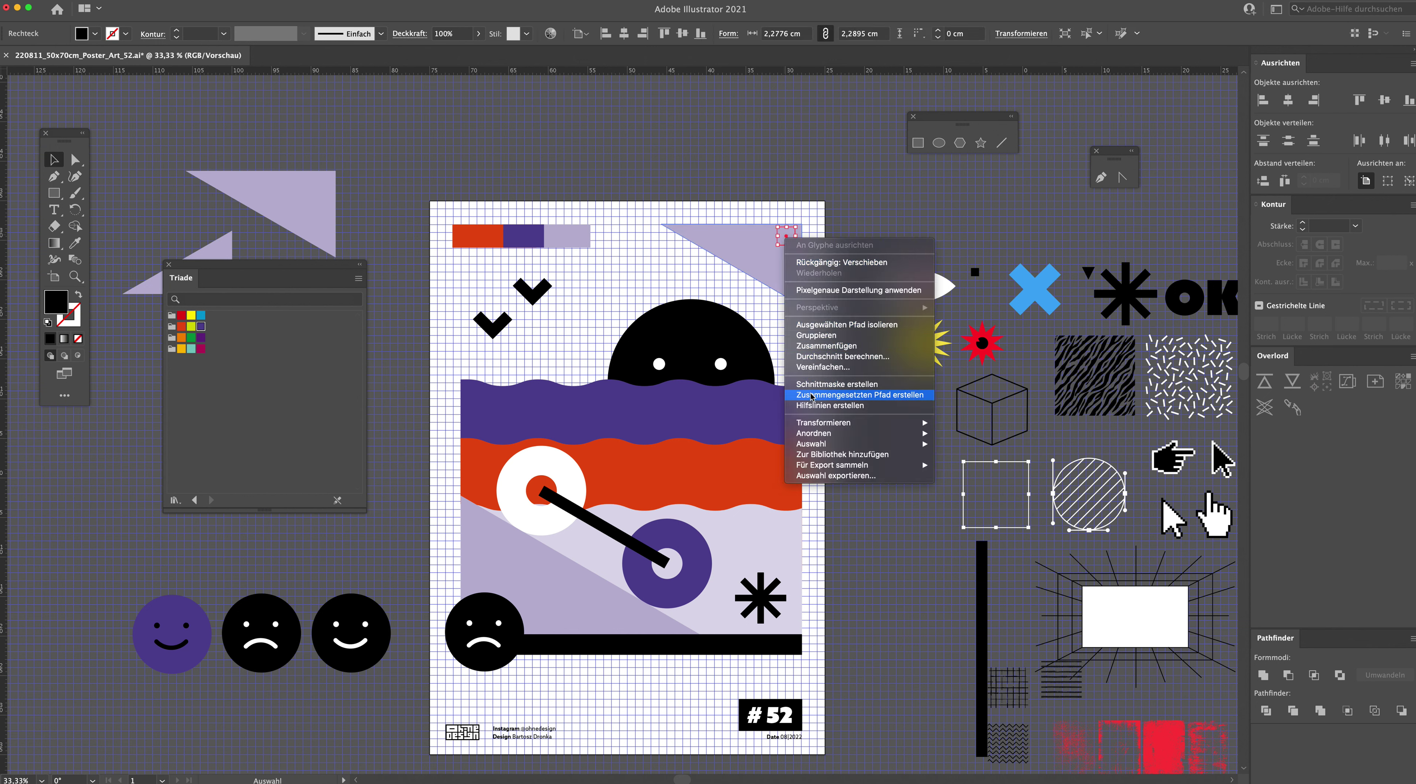
click(980, 433)
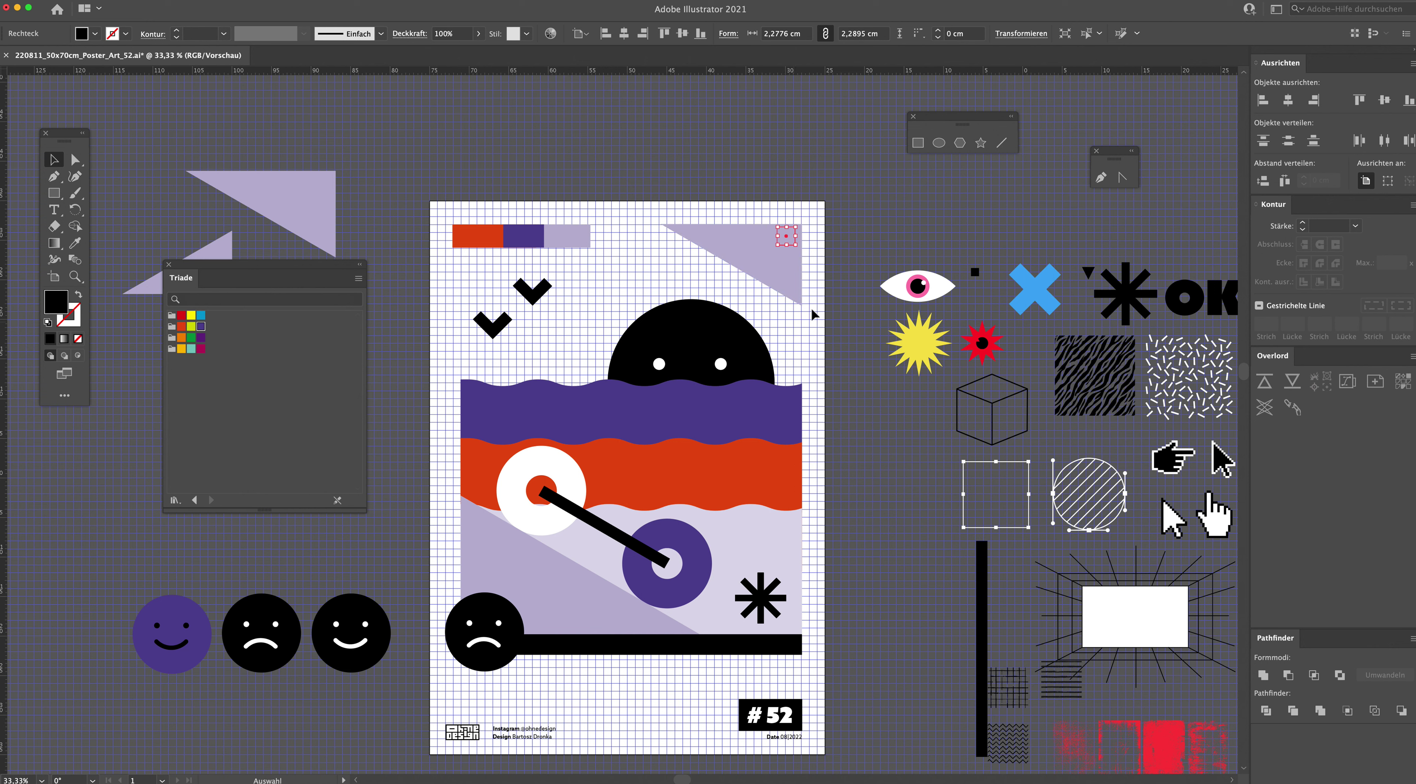
Step: Move the black square down-left below the colour strip and resize it
key(ctrl+z)
mouse_move(786, 237)
mouse_down()
mouse_move(780, 254)
mouse_move(614, 272)
mouse_up()
key(super+plus)
mouse_move(636, 403)
mouse_down()
mouse_move(683, 421)
mouse_move(742, 412)
mouse_up()
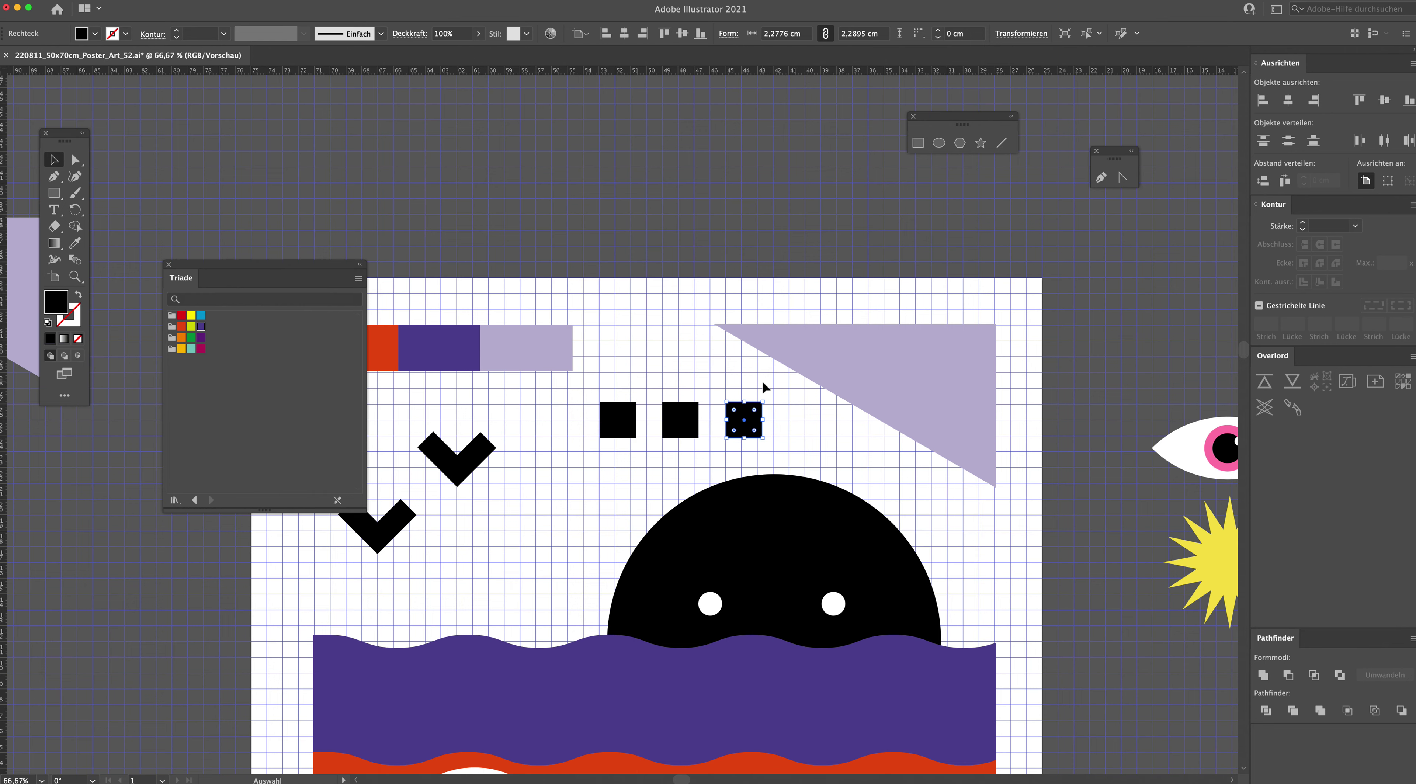
Step: Scale the row of three black squares down proportionally
mouse_move(797, 424)
mouse_down()
mouse_move(902, 362)
mouse_move(691, 391)
mouse_up()
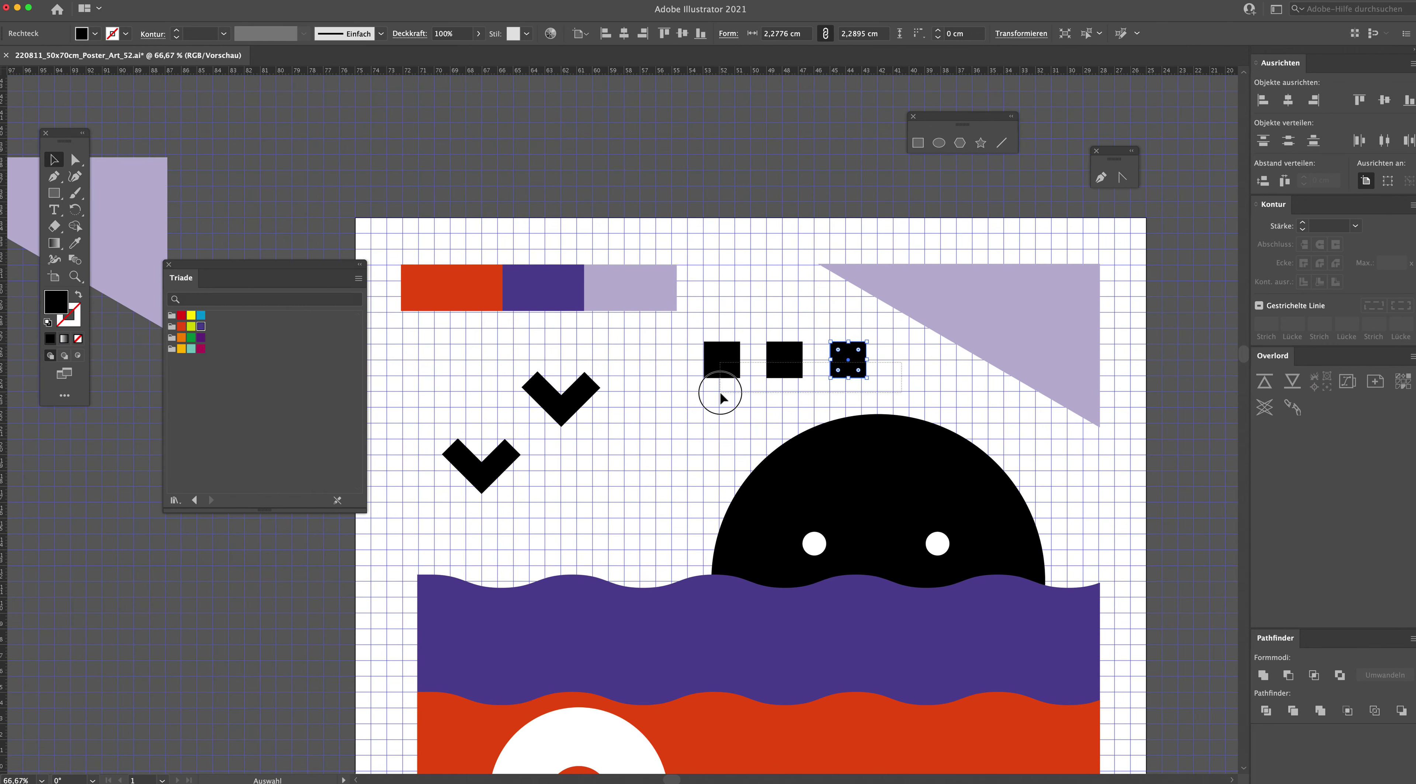
drag(866, 342, 859, 345)
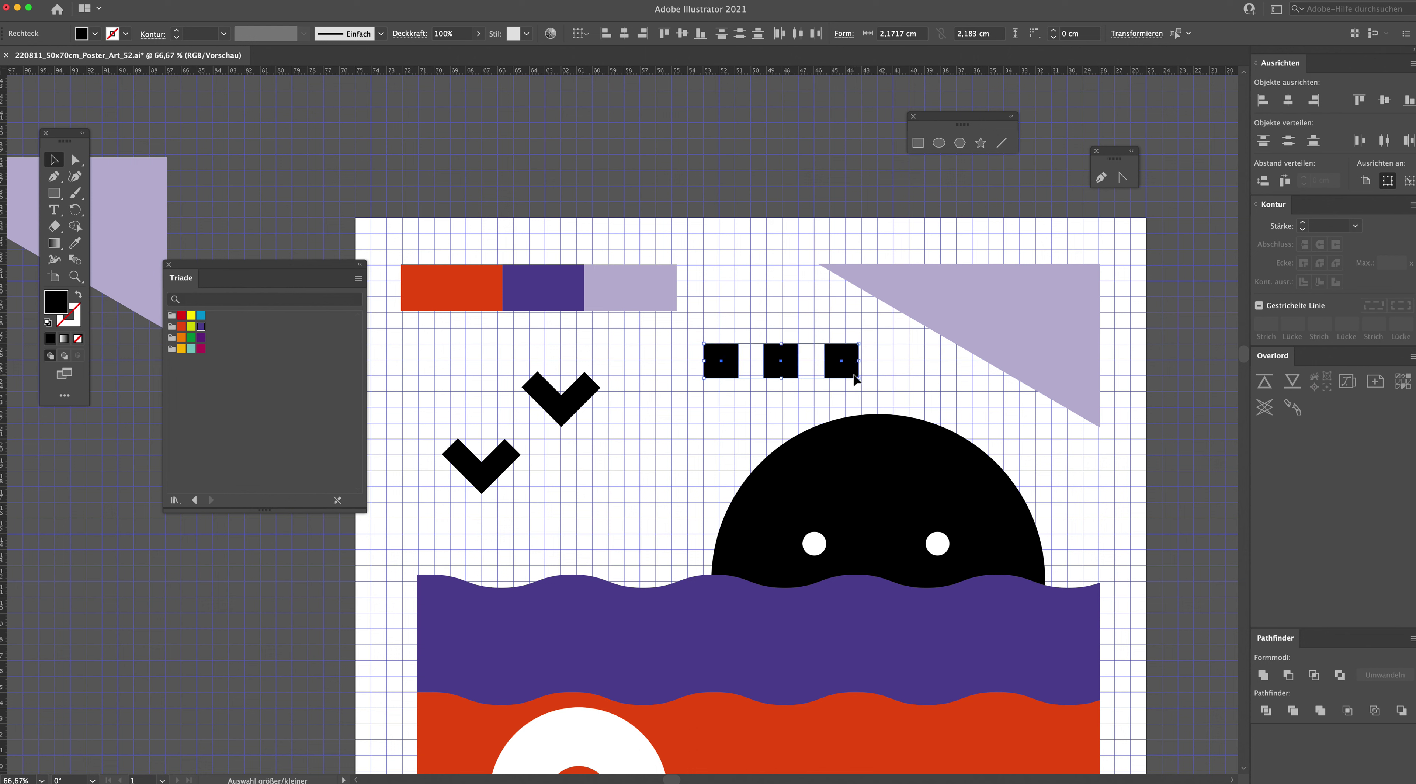
drag(859, 345, 860, 377)
key(ctrl+z)
drag(859, 378, 853, 377)
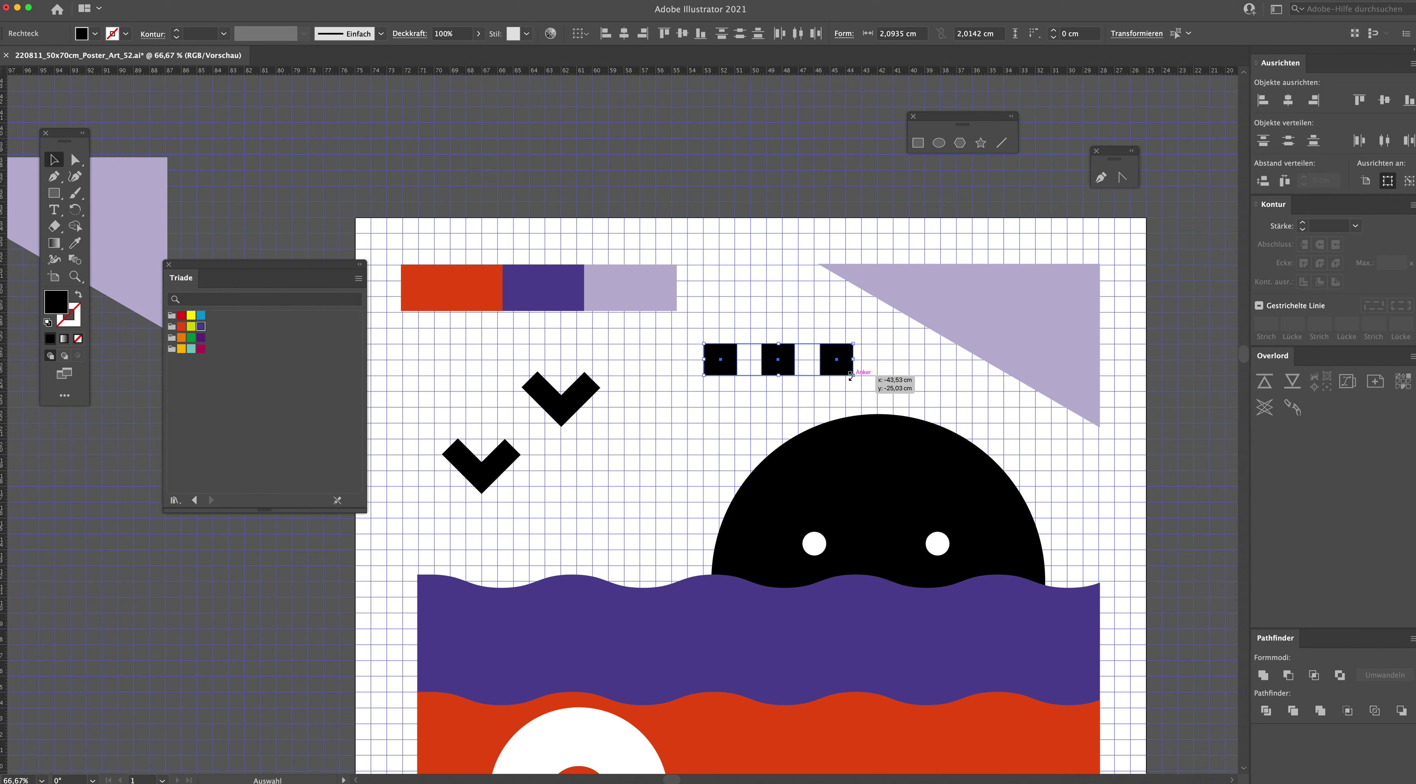
click(900, 376)
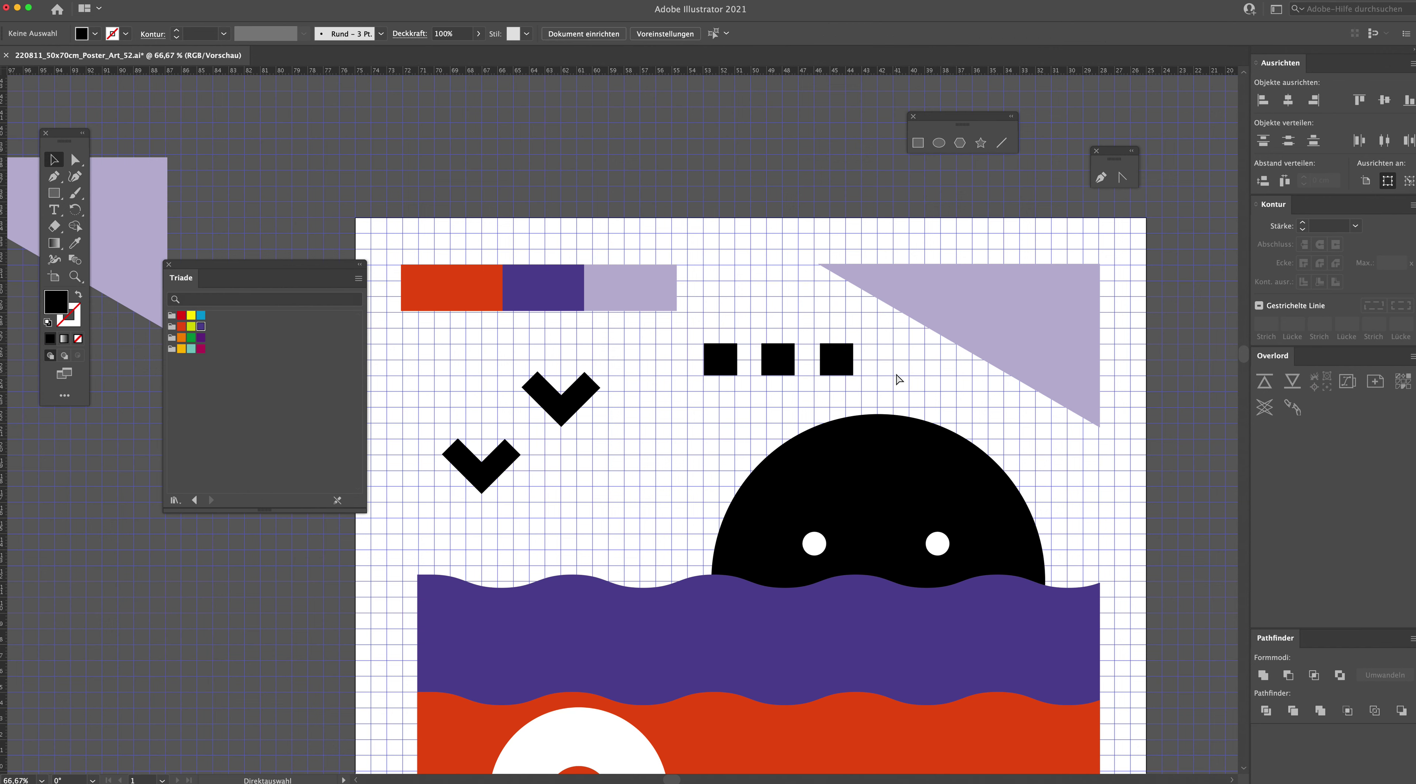
key(super+minus)
key(super+minus)
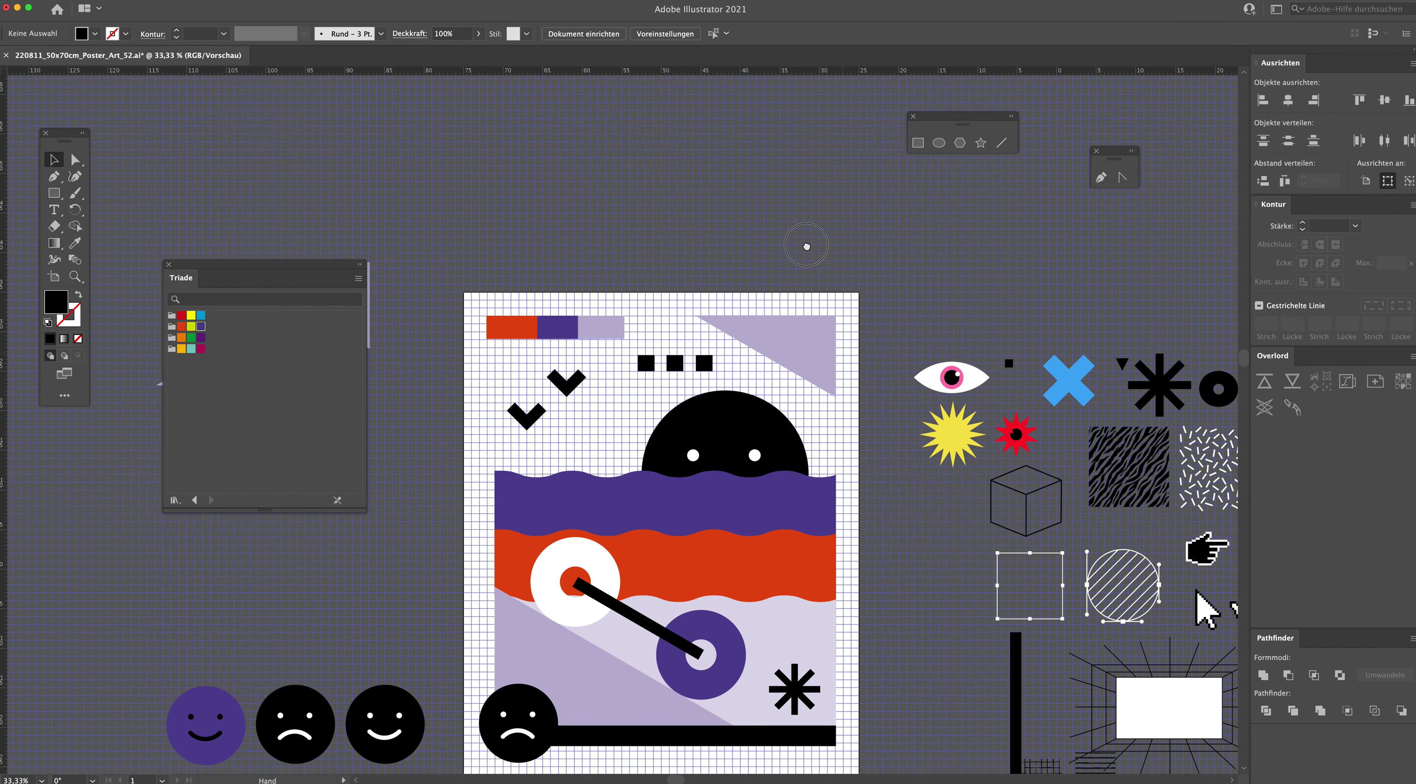
Step: Move the three black squares onto the purple wave and copy the lilac bar to the strip's end
drag(807, 245, 786, 206)
click(655, 325)
drag(656, 325, 750, 466)
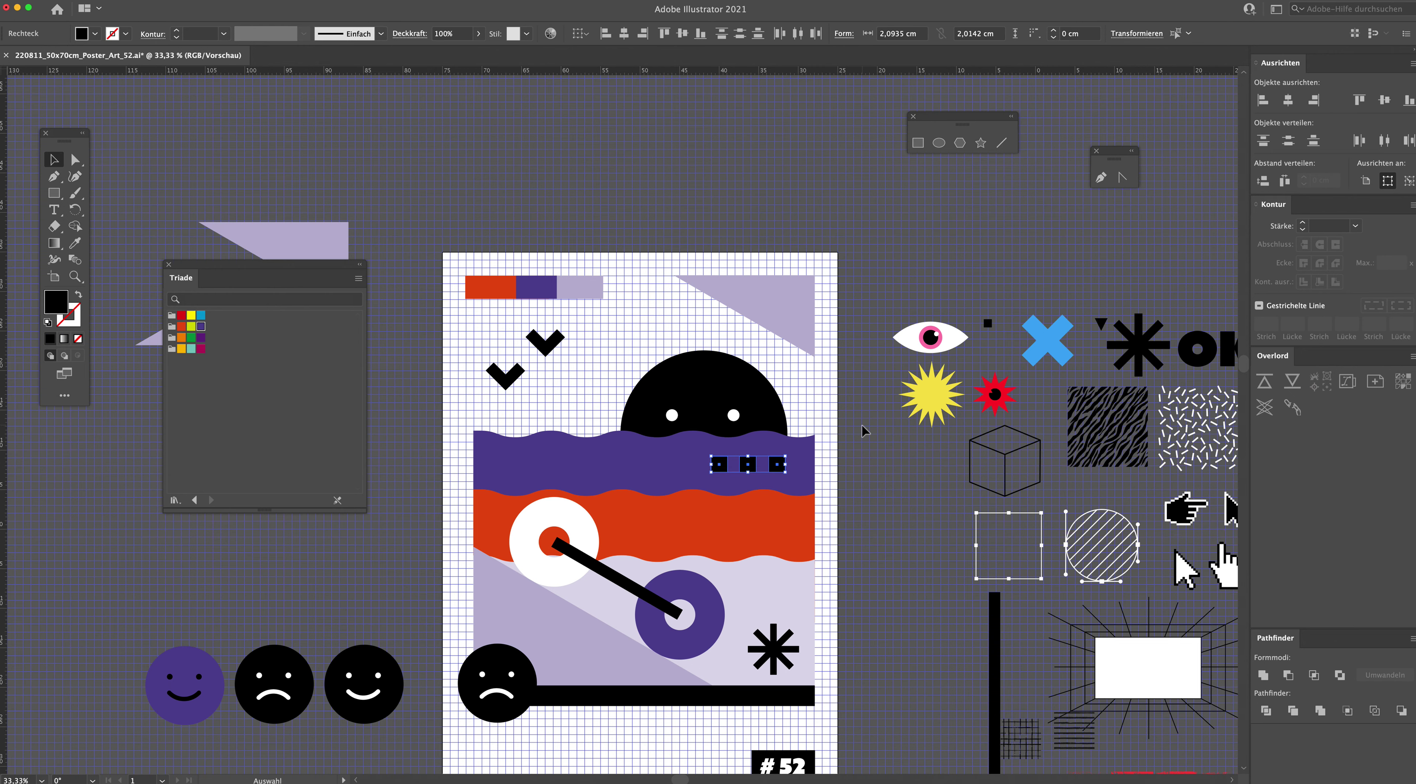
click(865, 431)
drag(825, 441, 847, 381)
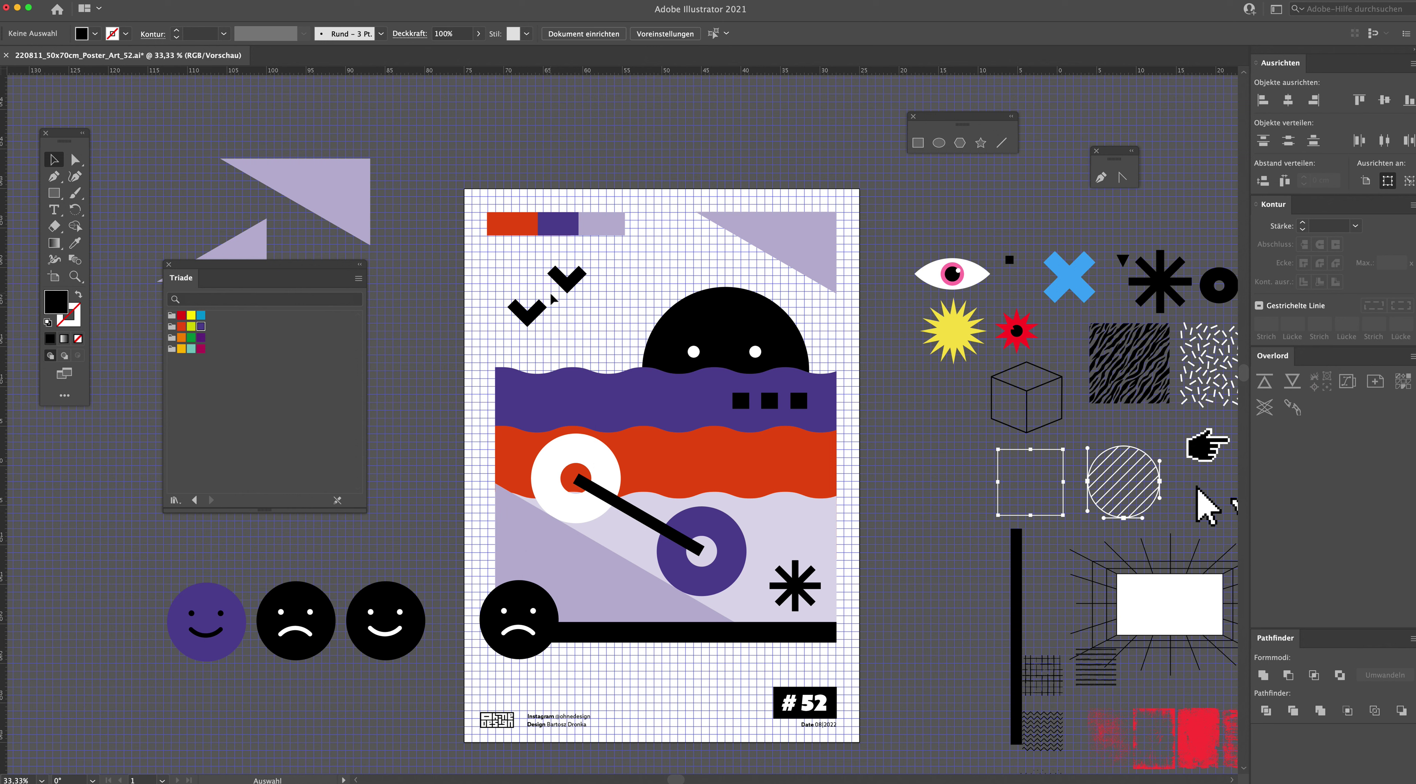
mouse_move(603, 230)
mouse_down()
mouse_move(650, 226)
mouse_move(627, 226)
mouse_up()
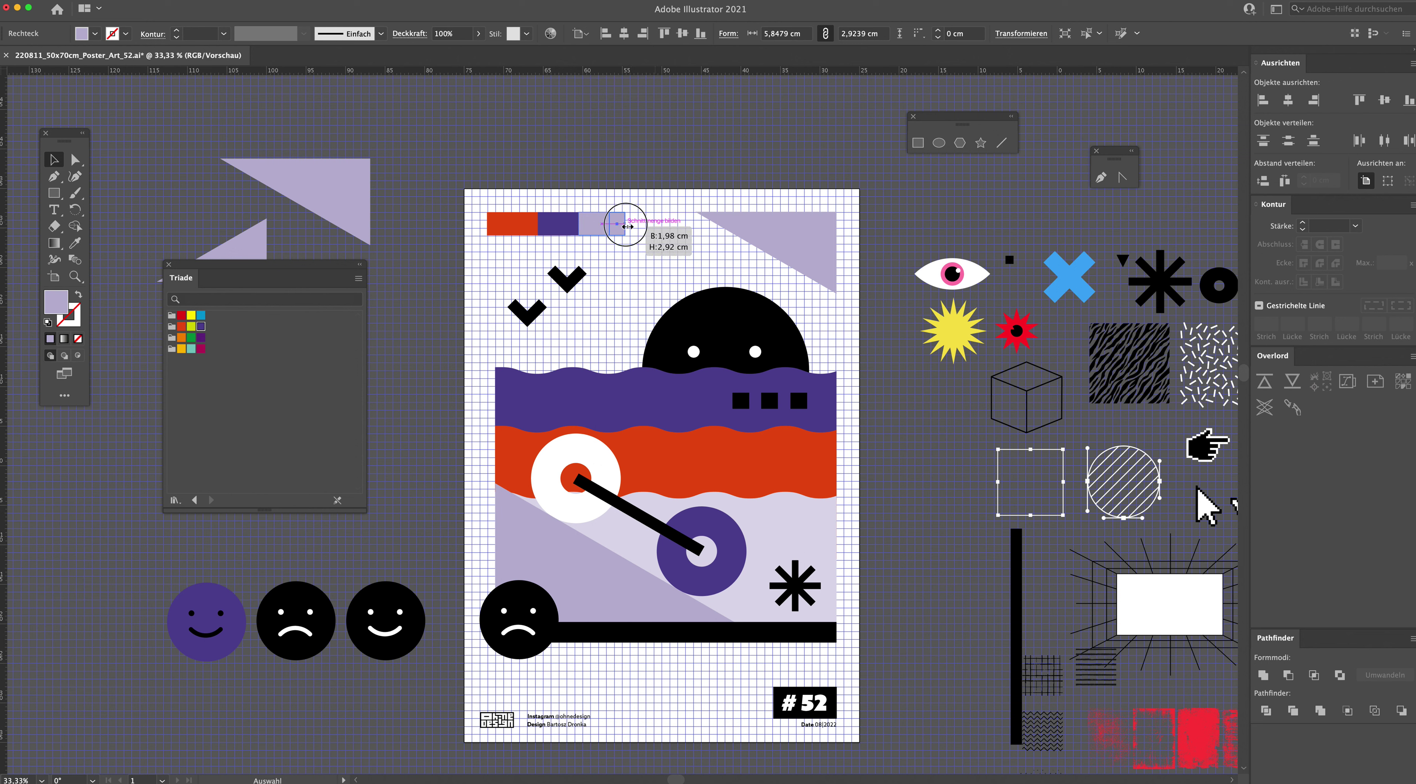
Step: Colour the new end block black using the Eyedropper on existing artwork
key(i)
click(656, 310)
click(47, 160)
click(640, 272)
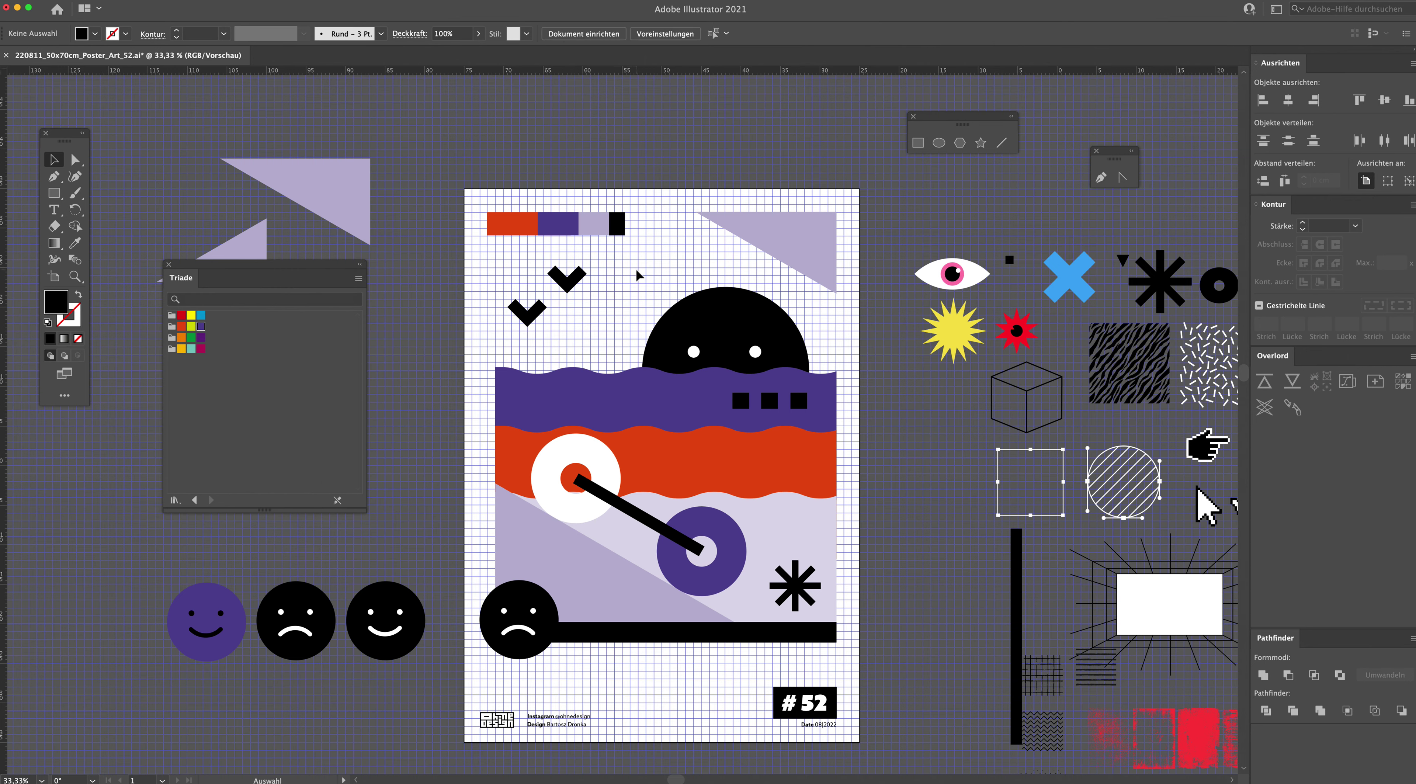
drag(636, 275, 640, 266)
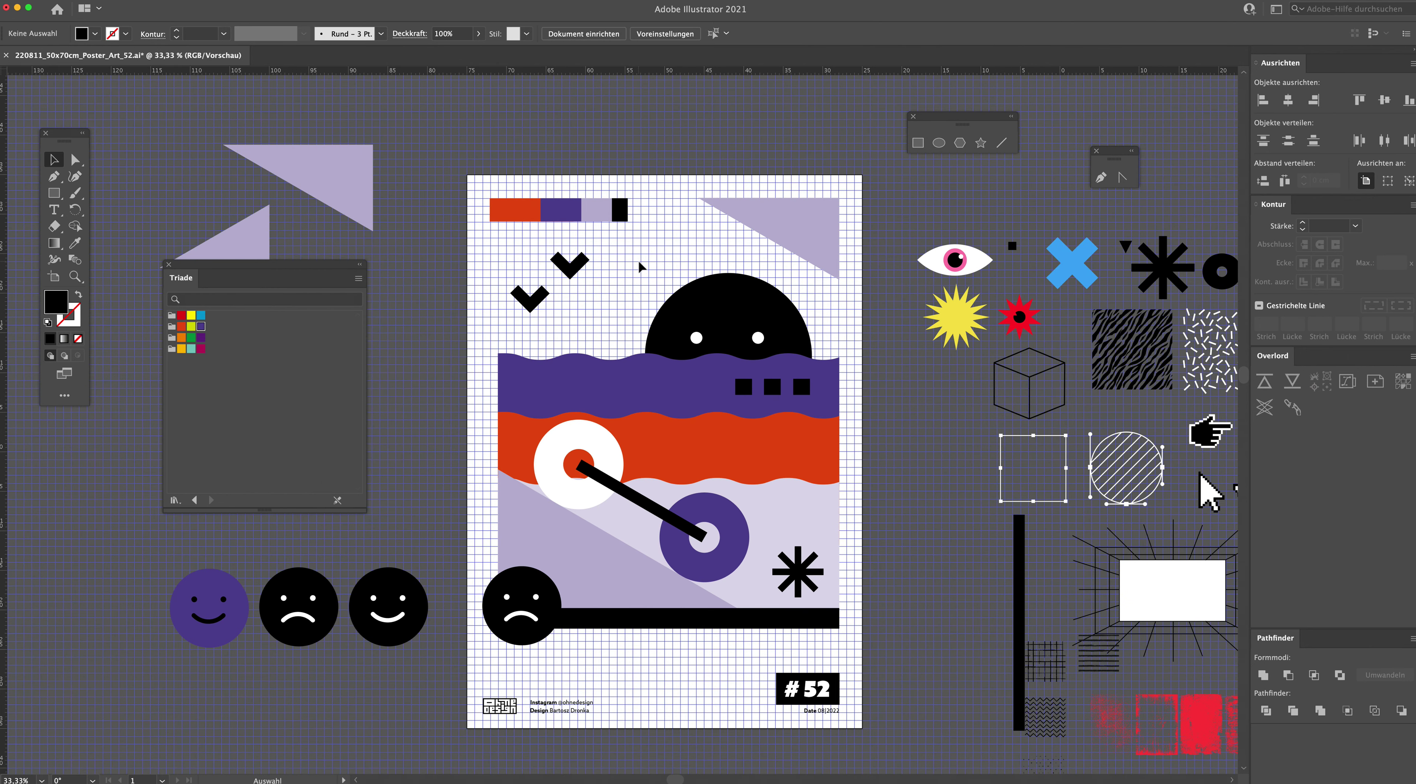
Step: Draw and undo a test circle, then place a copy of the smiling face on the poster
drag(47, 199, 96, 217)
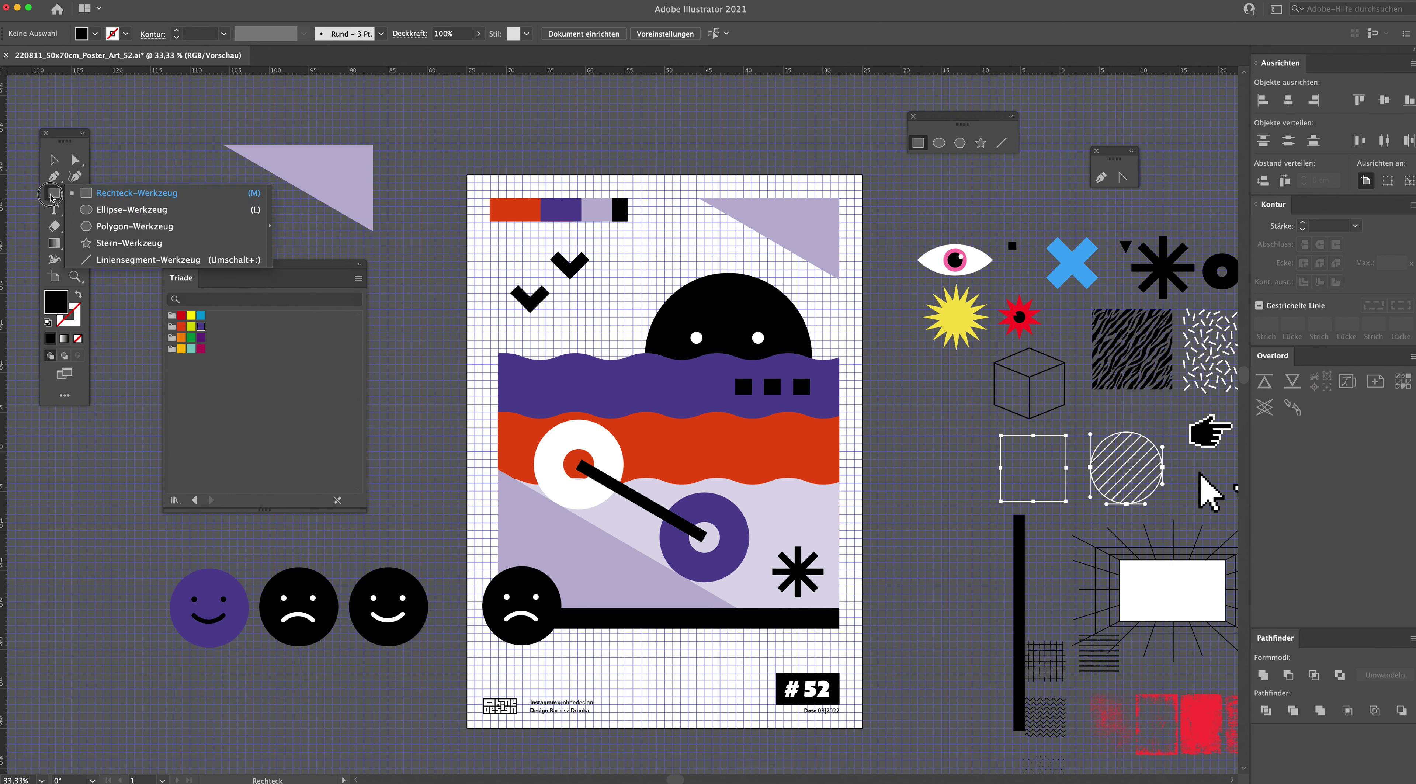
drag(801, 200, 854, 224)
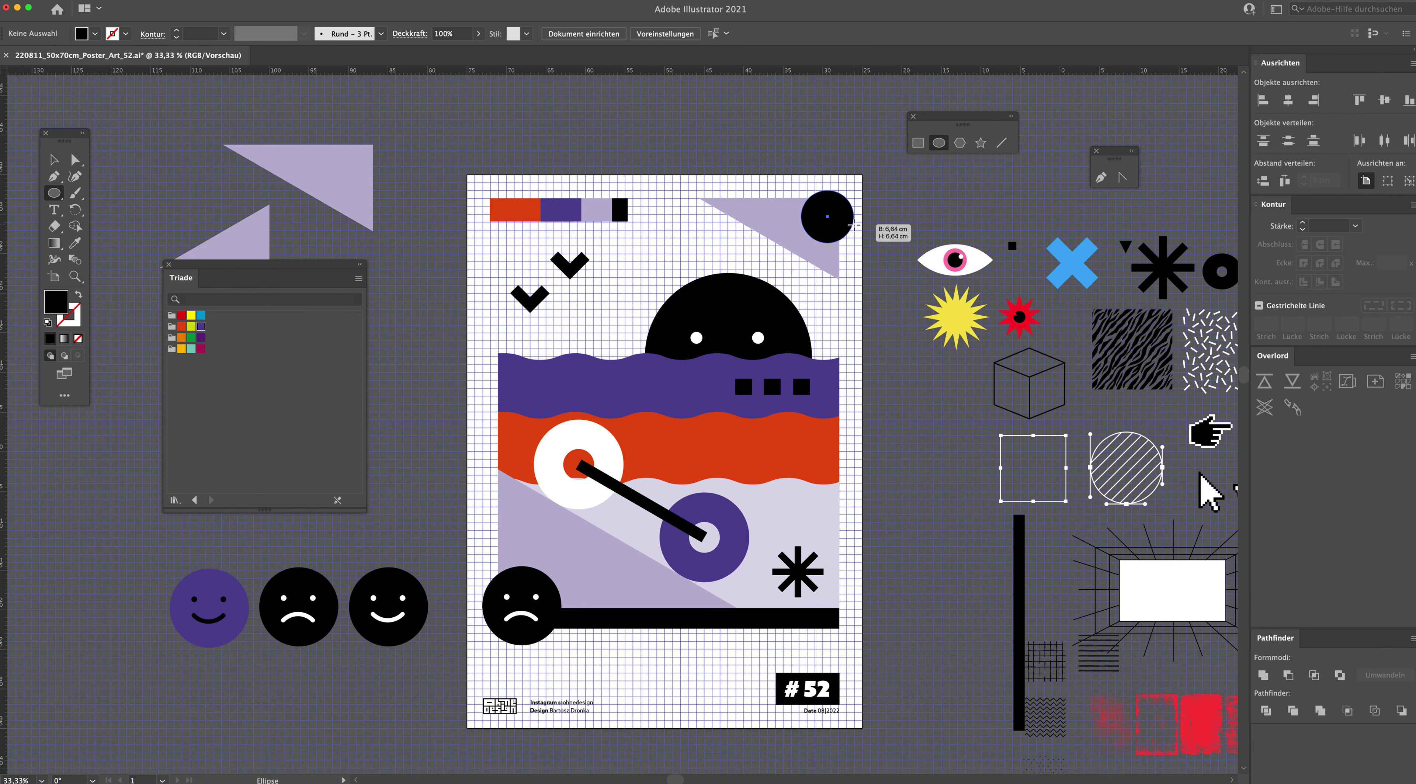
key(ctrl+z)
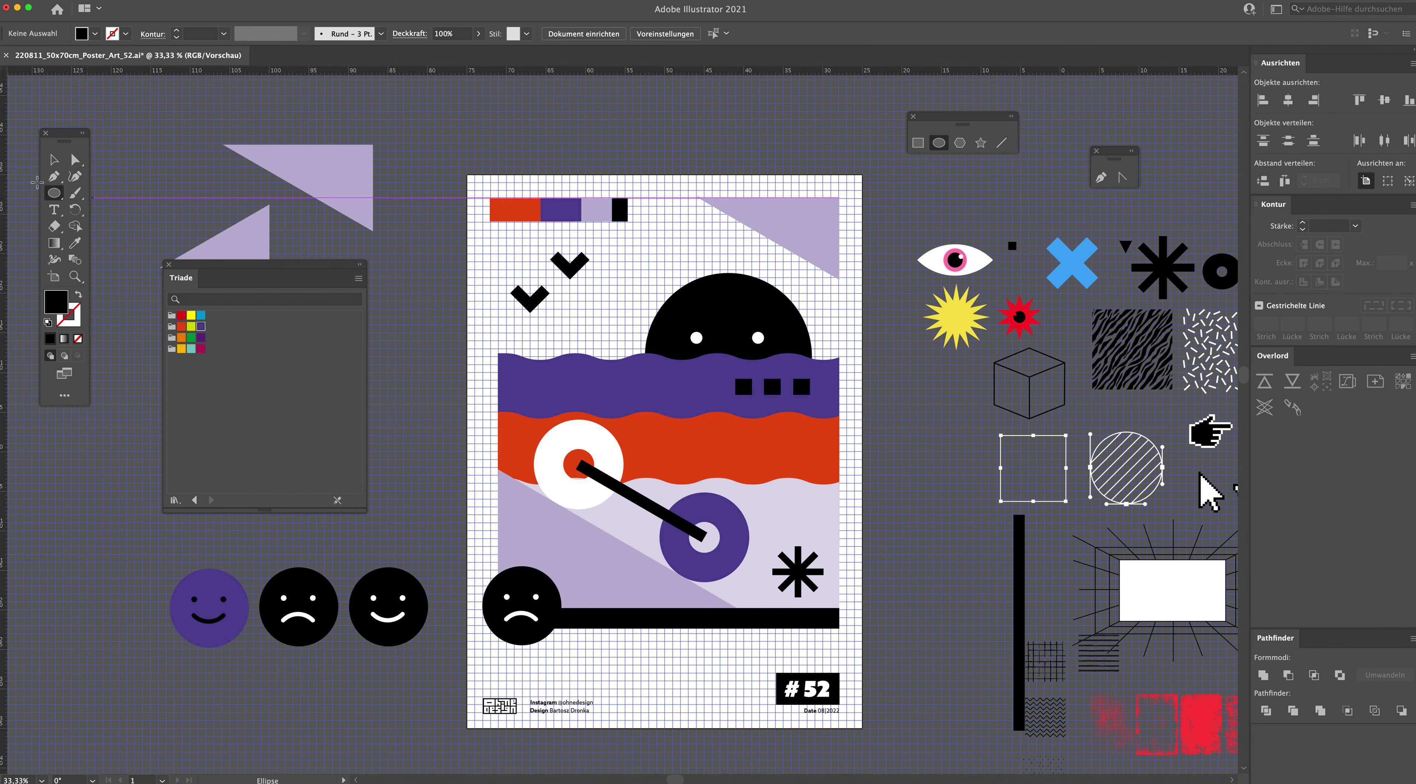
click(54, 160)
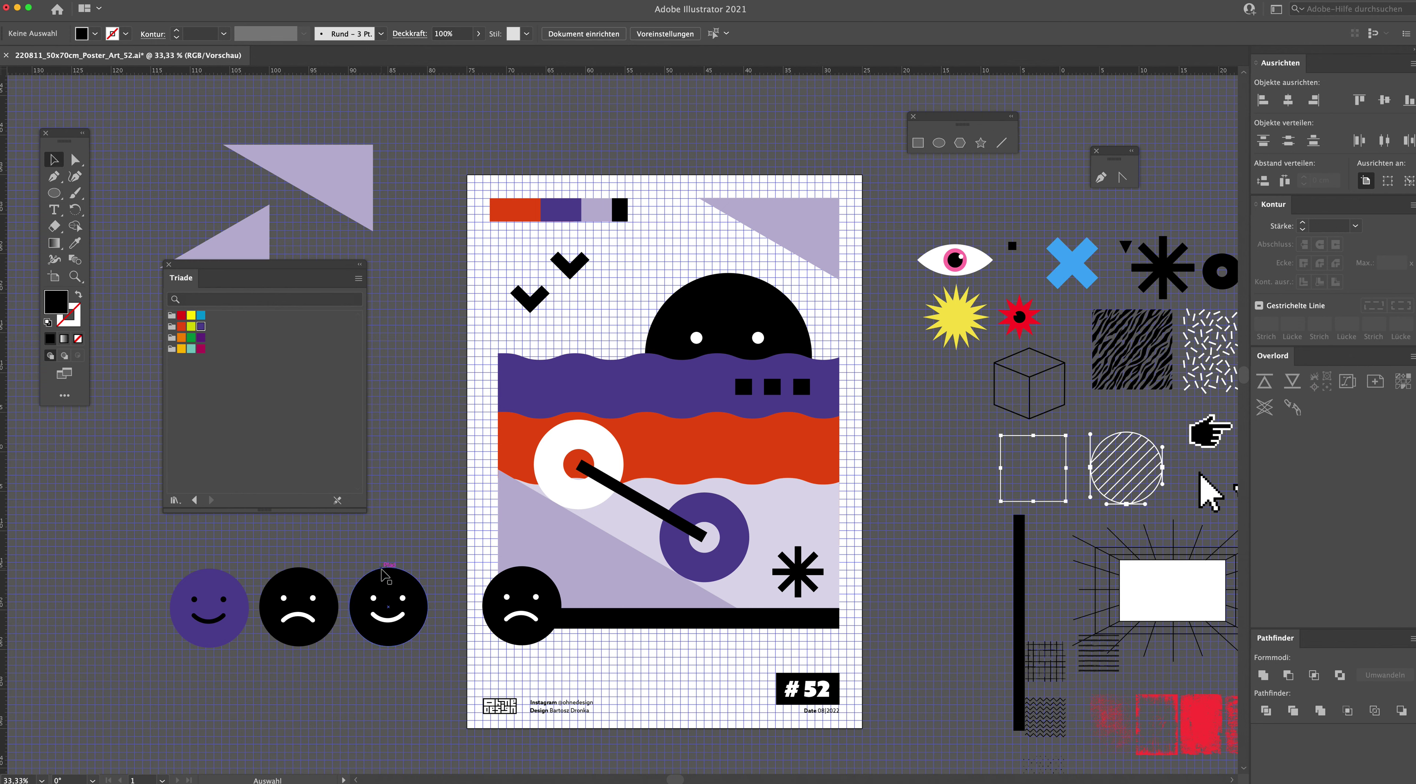
click(397, 622)
mouse_move(396, 622)
mouse_down()
mouse_move(825, 242)
mouse_move(561, 541)
mouse_move(650, 640)
mouse_up()
Step: Bring the smiling face copy to front, then delete it
right_click(632, 627)
mouse_move(661, 733)
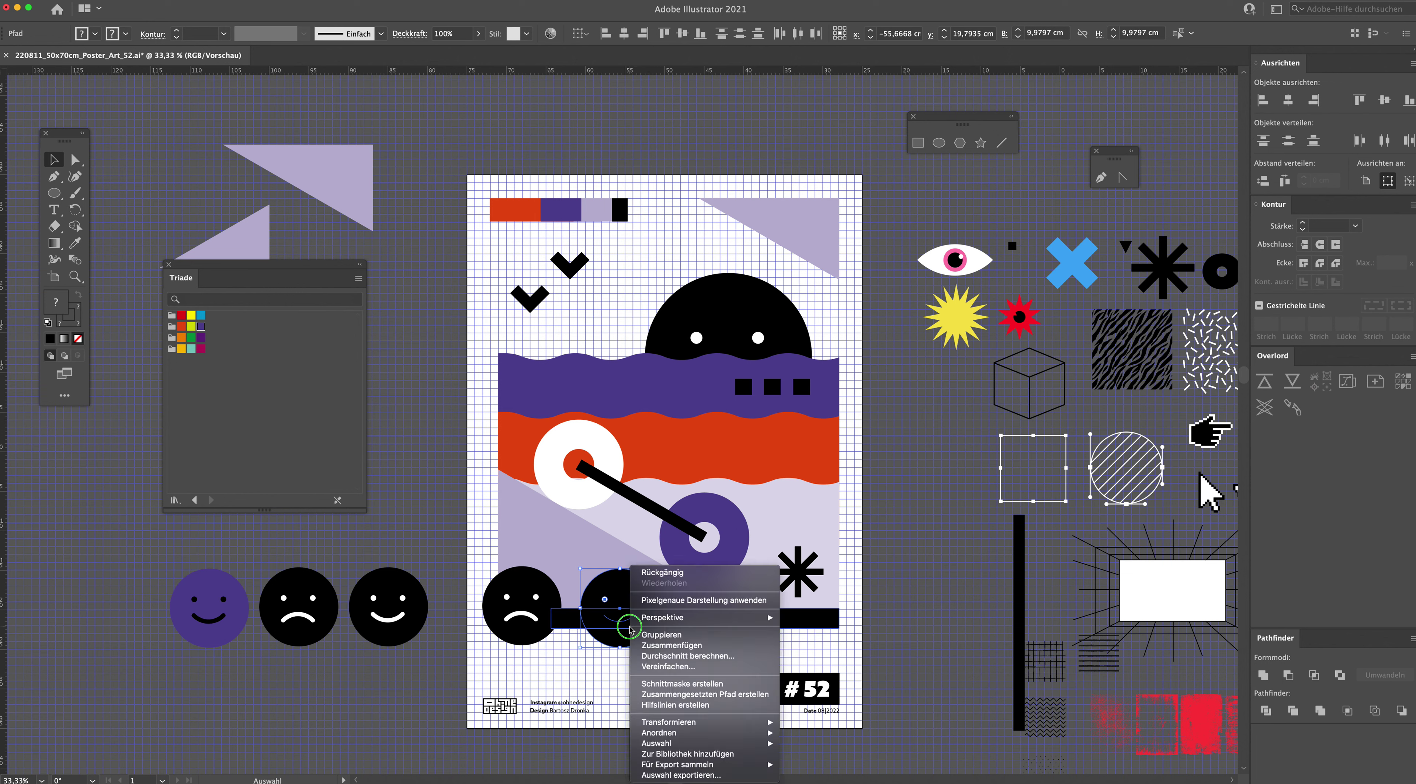
click(807, 726)
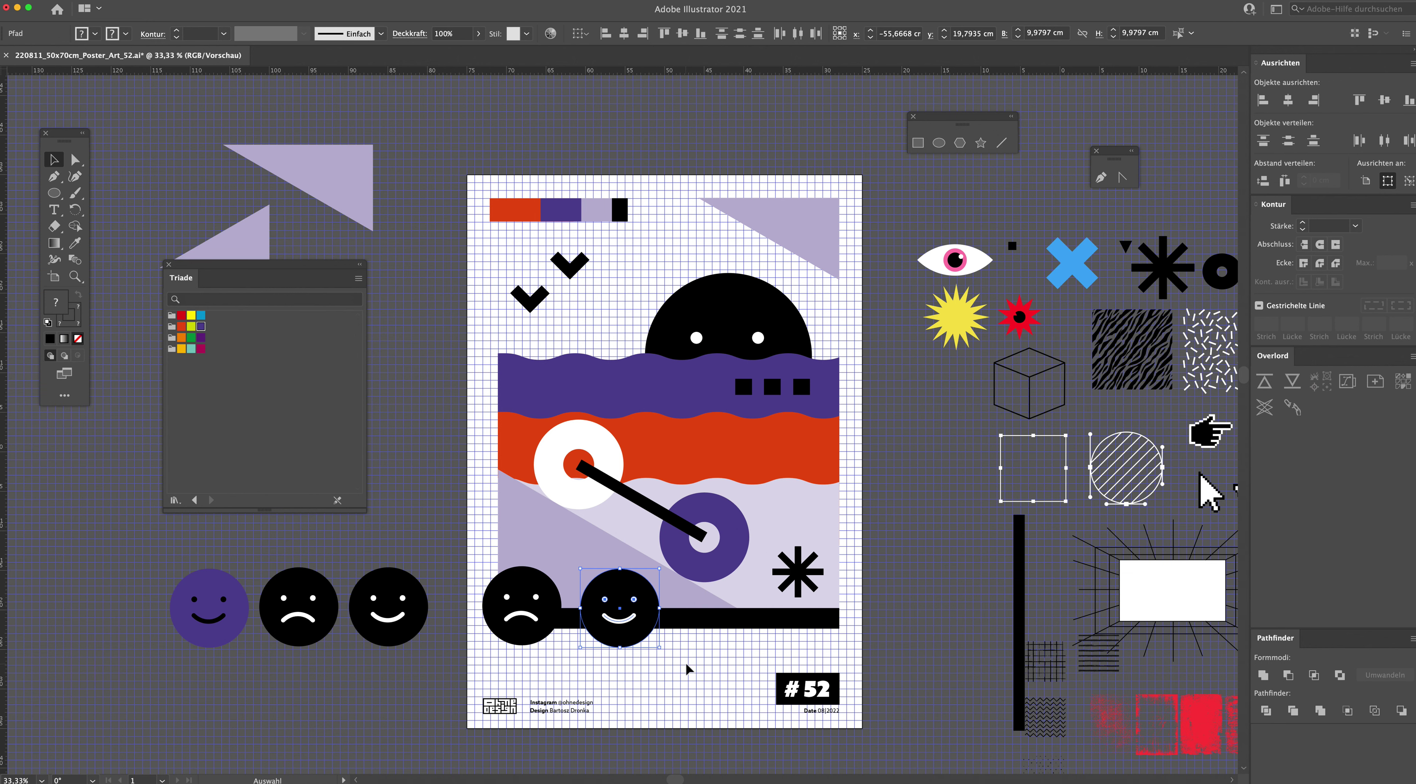
key(Delete)
Step: Nudge the black half-circle face down one arrow step
drag(620, 262, 800, 336)
key(Down)
key(Down)
key(Down)
key(Down)
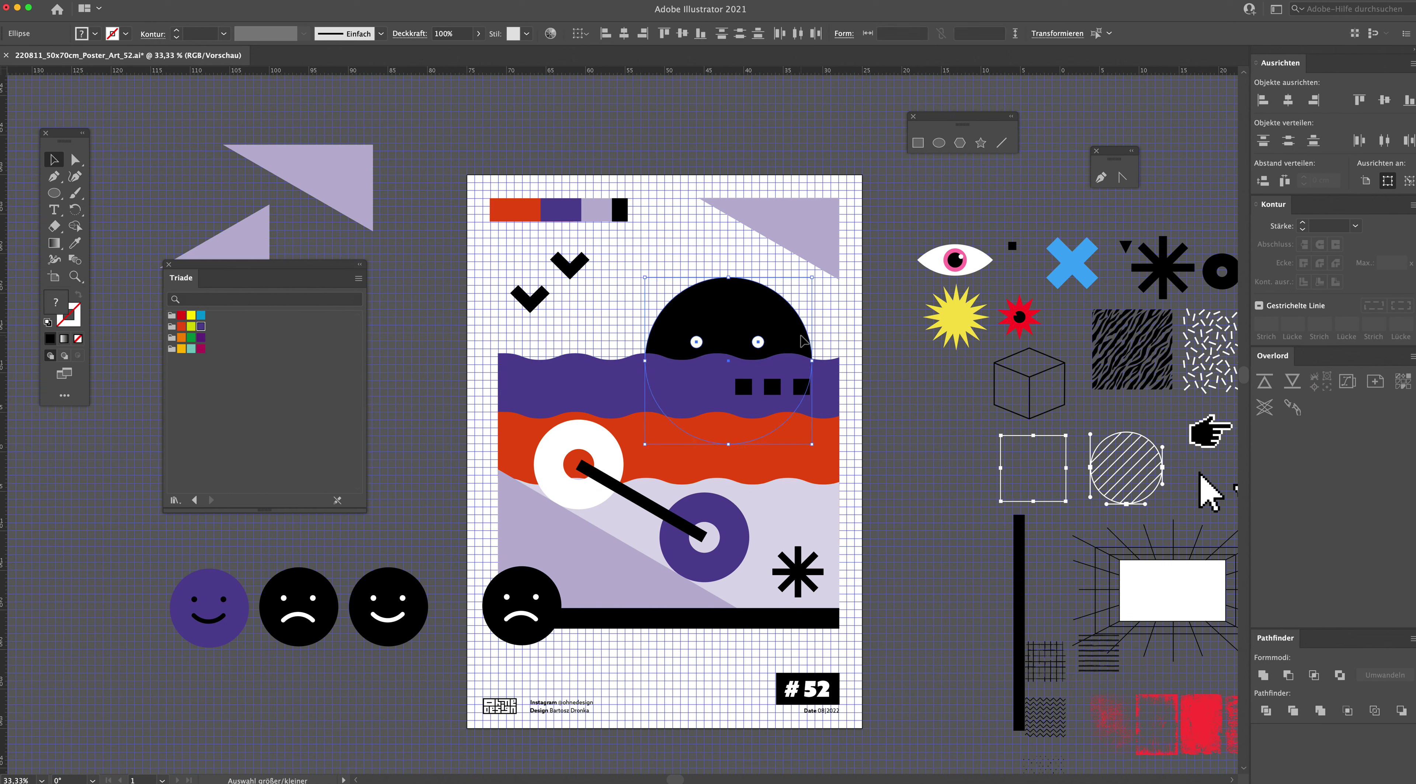
click(682, 260)
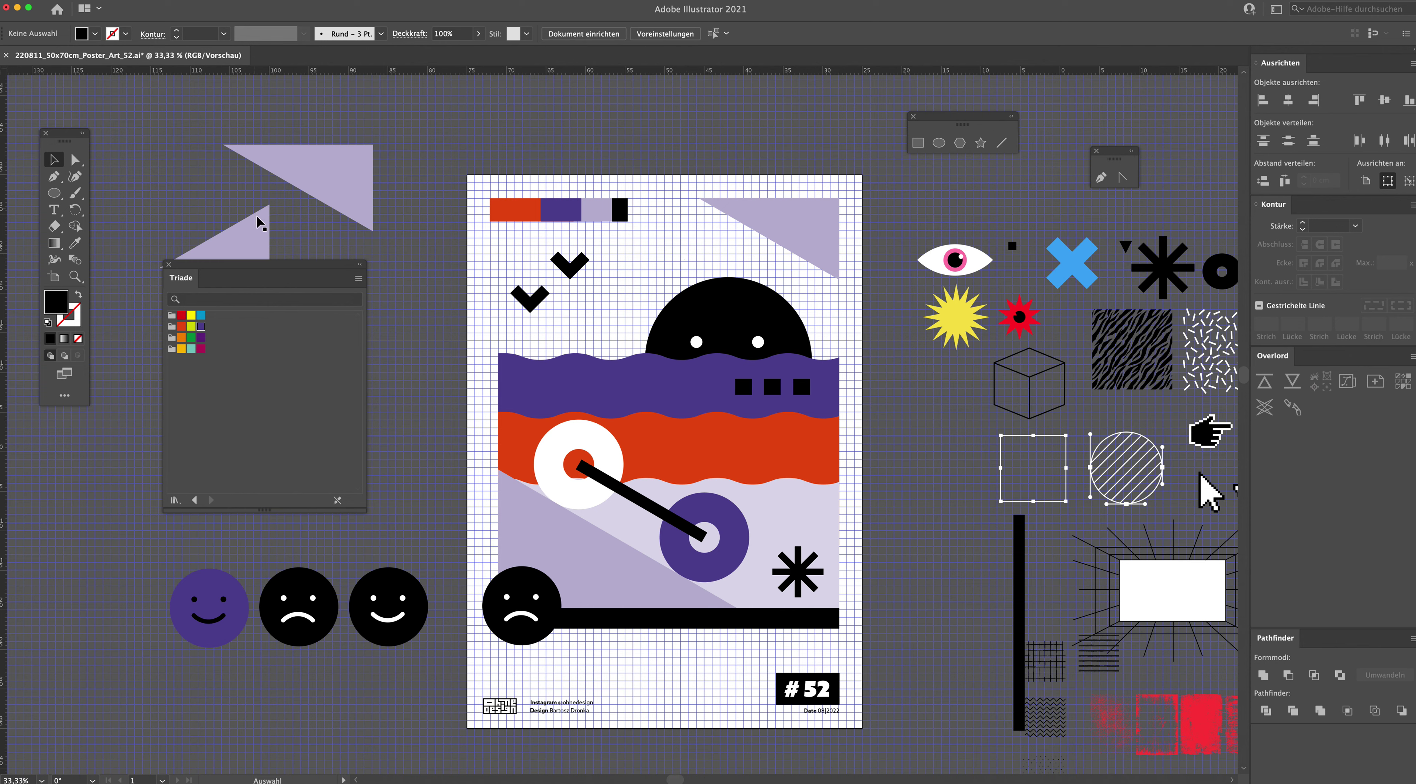
Step: Shift the upper black chevron slightly right using a temporary lilac triangle copy as a guide
click(255, 235)
drag(255, 235, 583, 285)
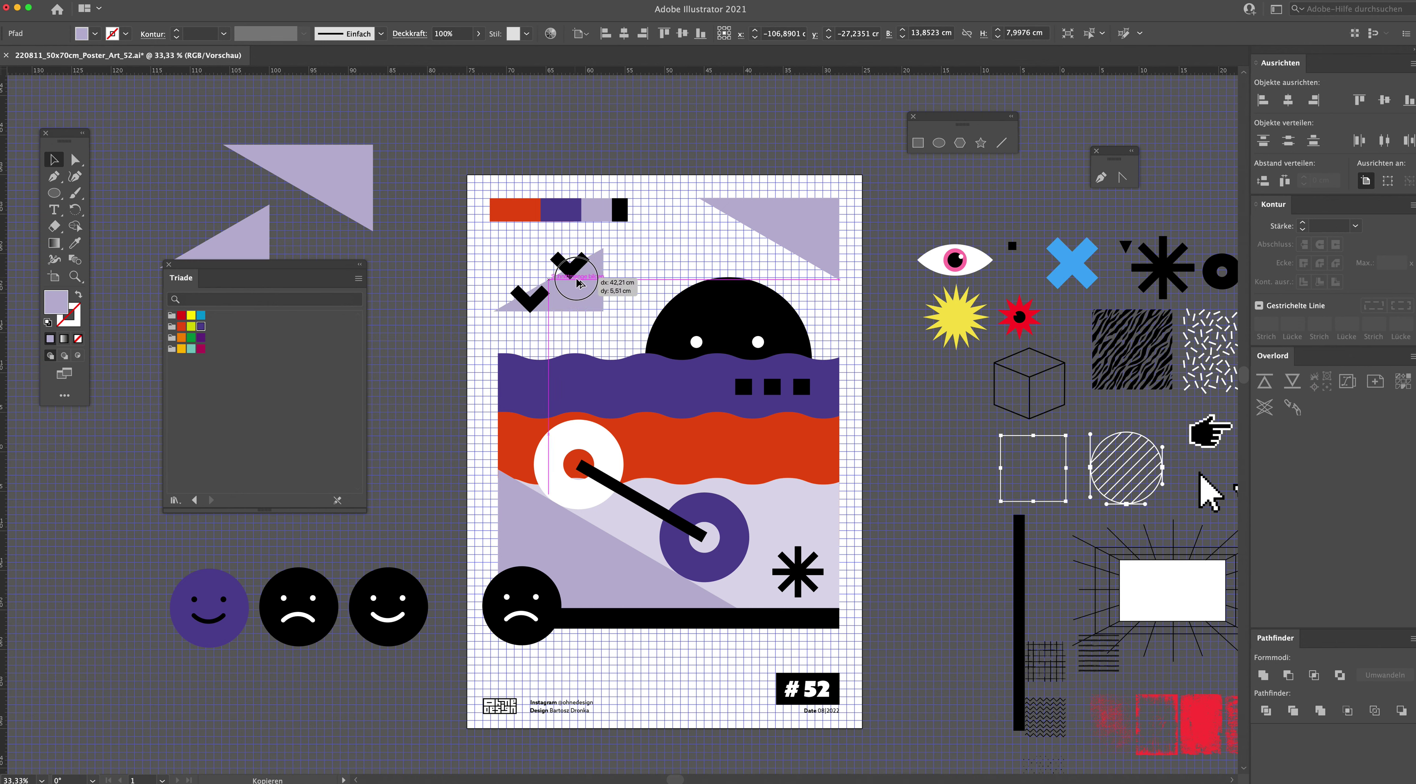
mouse_move(584, 284)
mouse_down()
mouse_move(619, 285)
mouse_move(571, 272)
mouse_up()
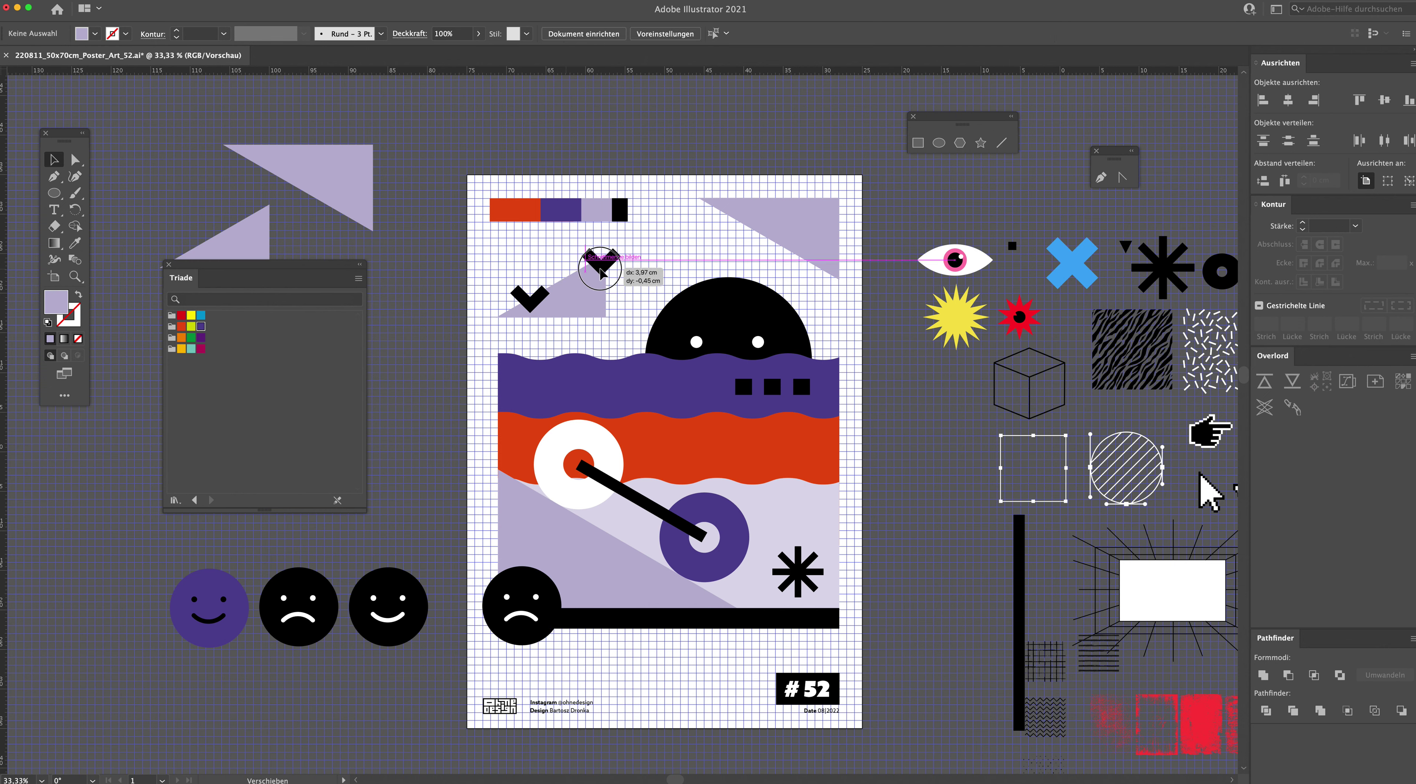
drag(571, 272, 573, 272)
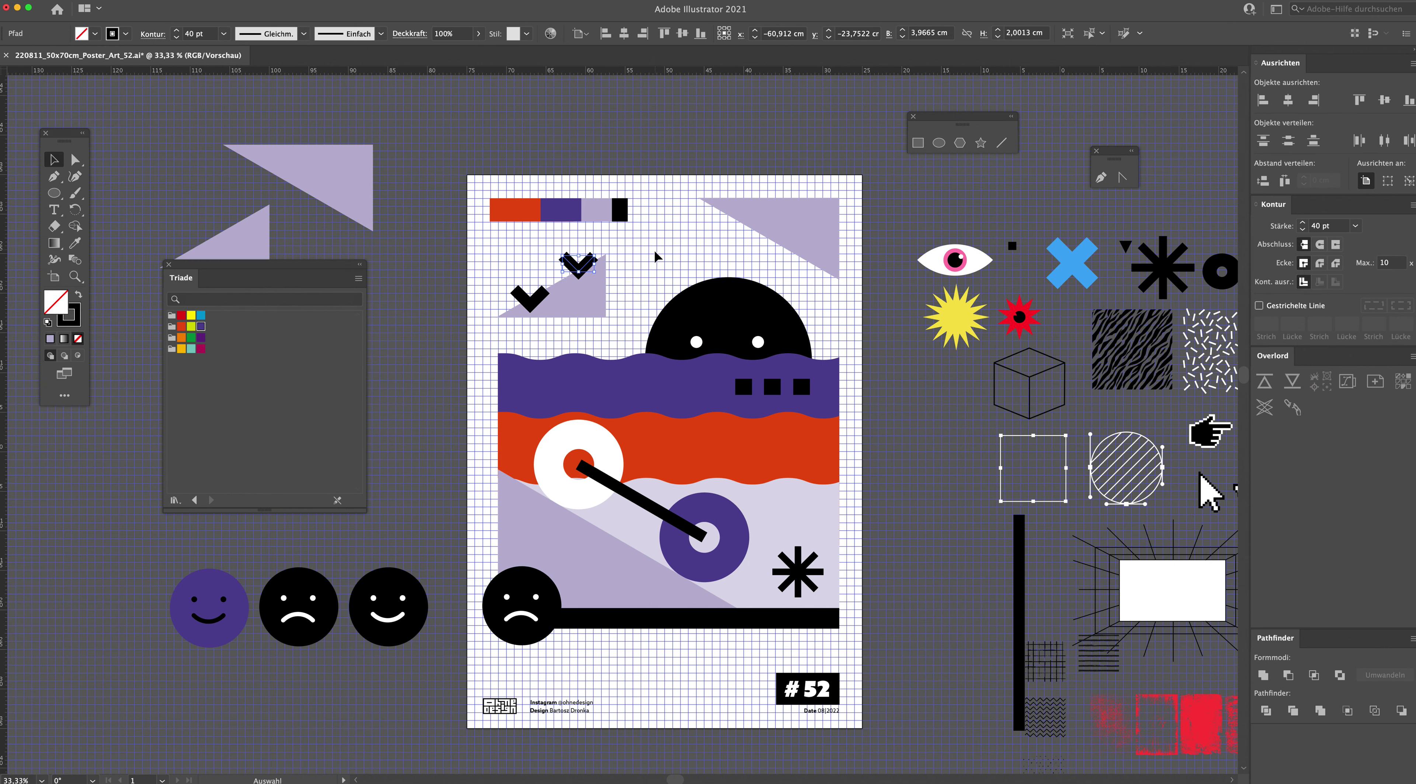
key(Delete)
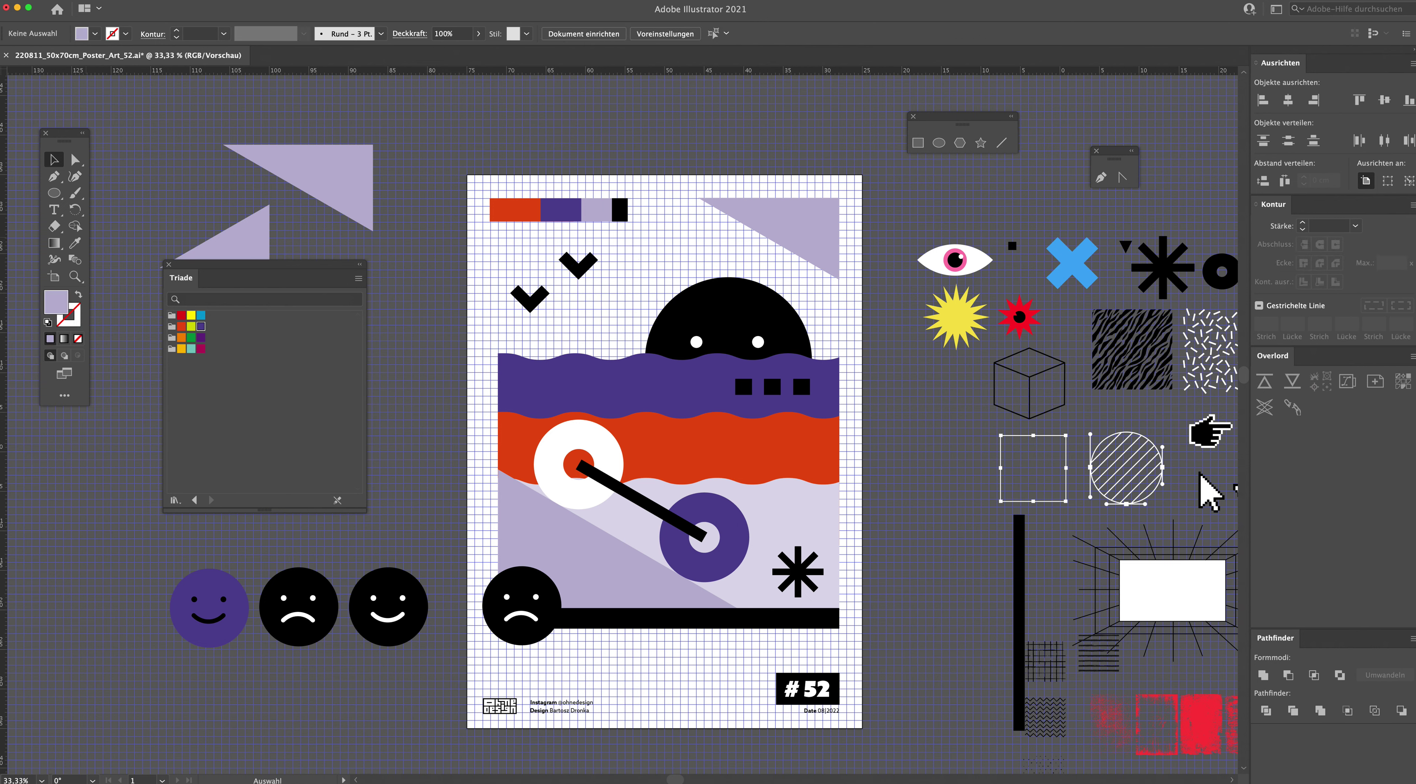
key(ctrl+z)
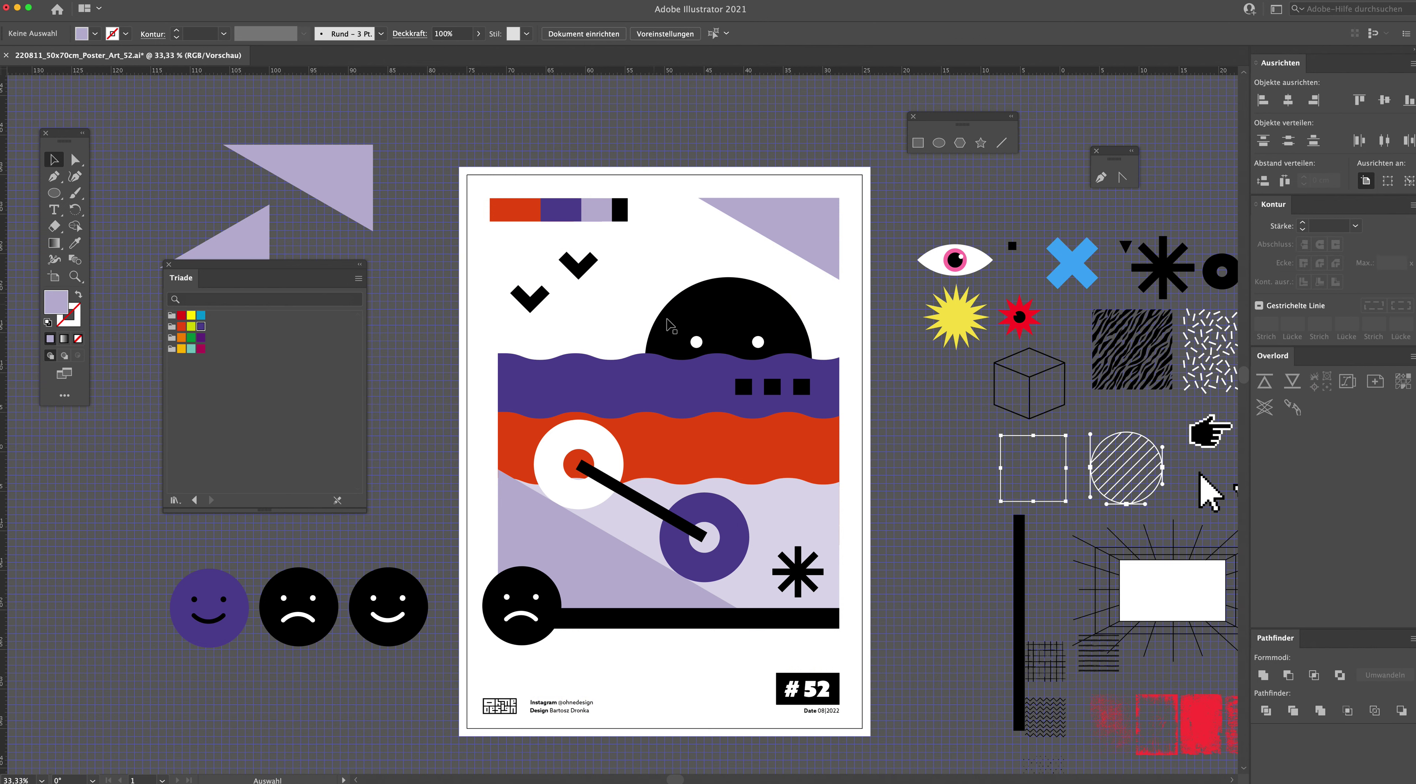
Step: Move both black chevrons up and right, and nudge the red wave up slightly
drag(473, 236, 604, 330)
drag(580, 277, 596, 290)
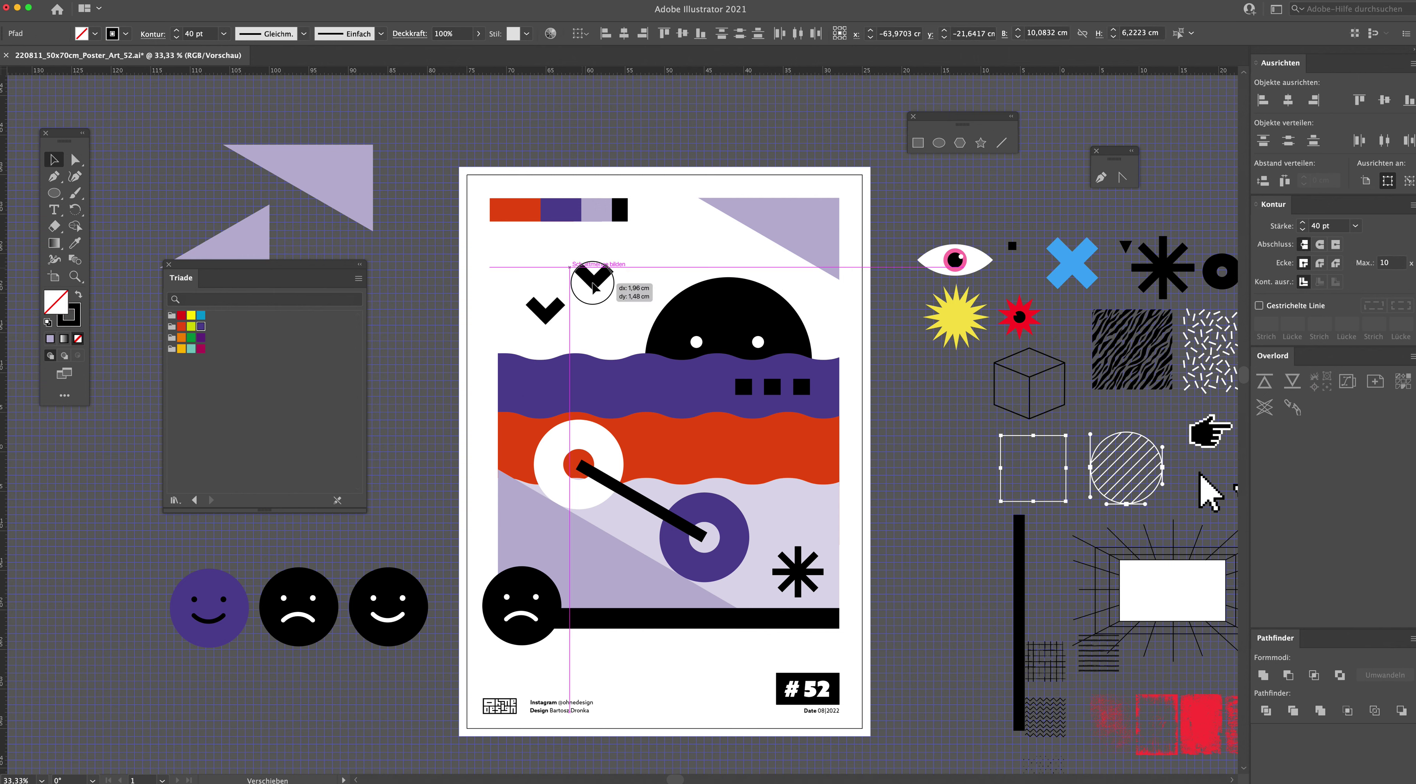
click(497, 299)
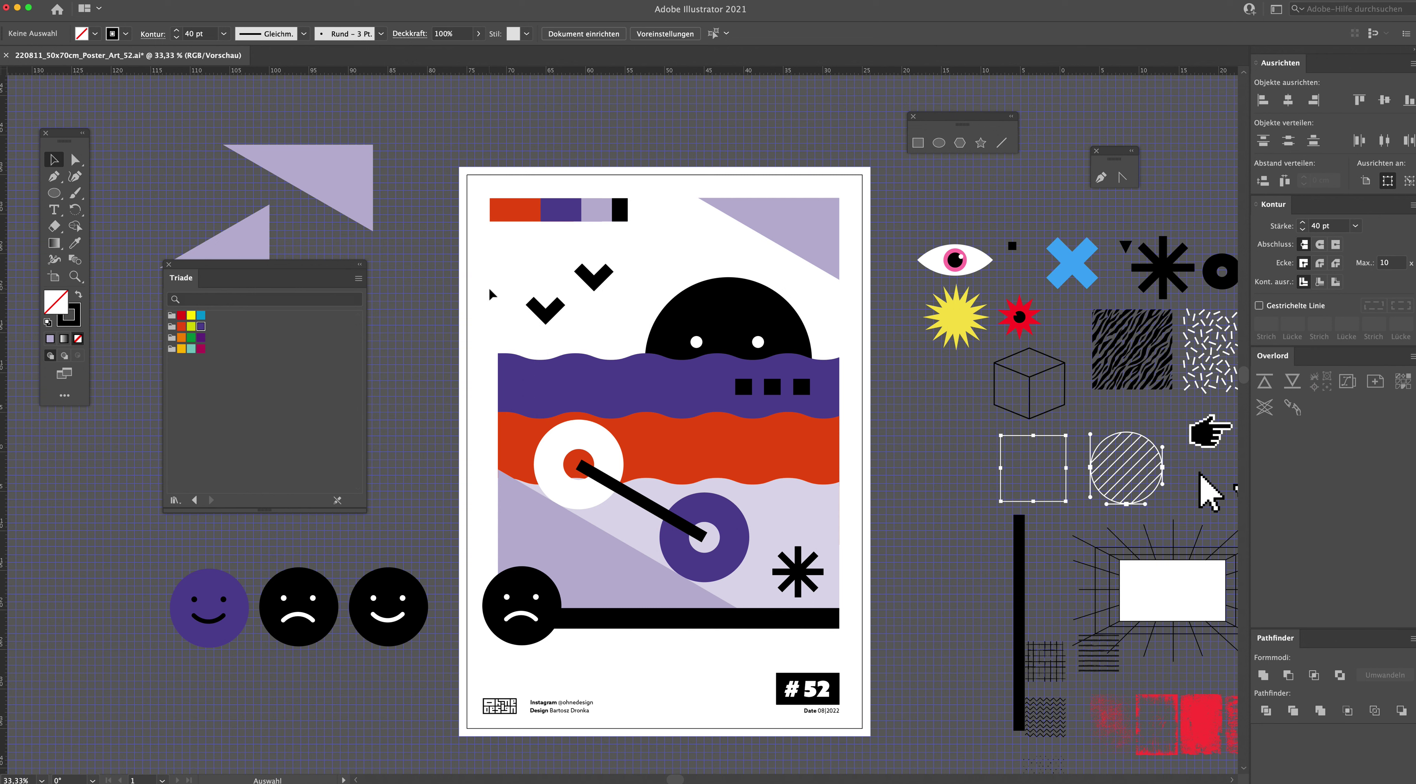
click(684, 437)
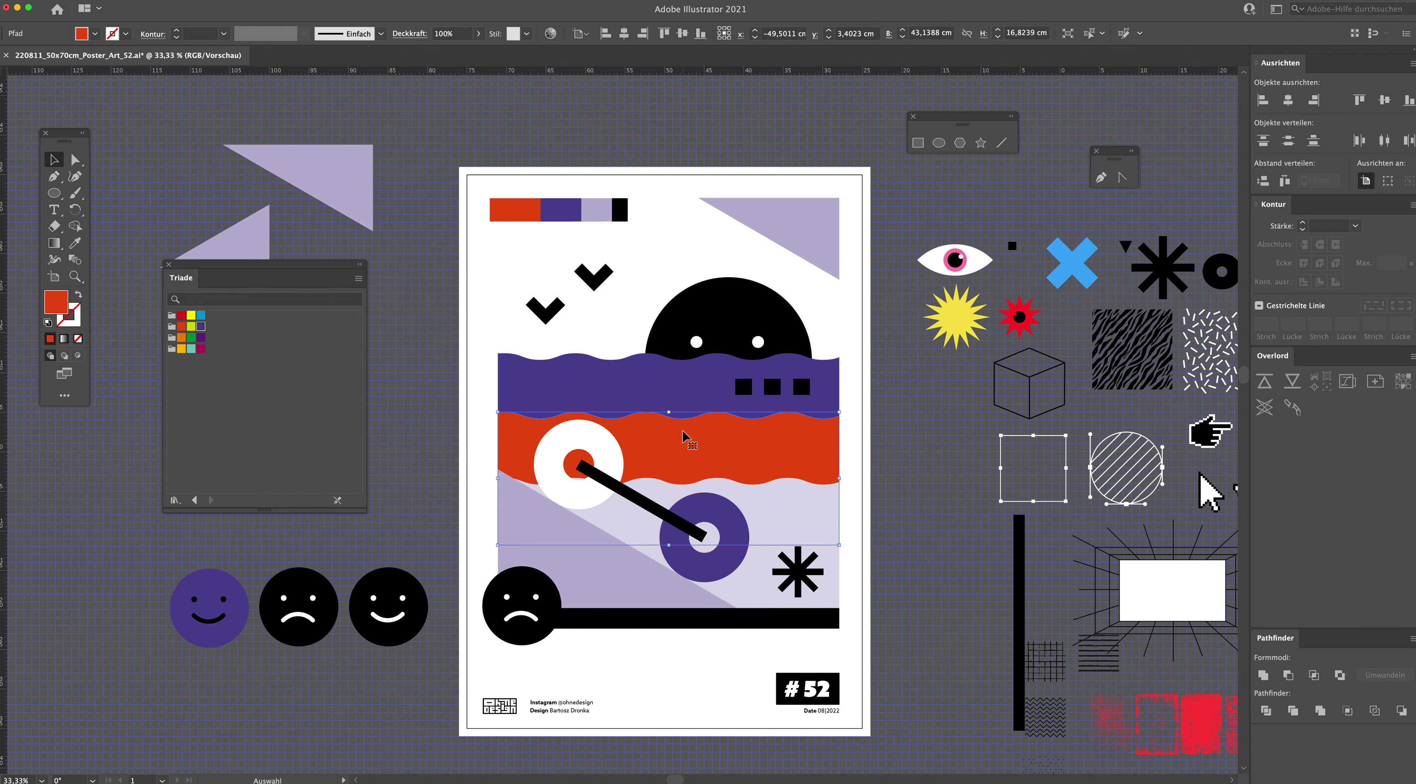
key(Up)
key(Up)
key(Up)
click(851, 475)
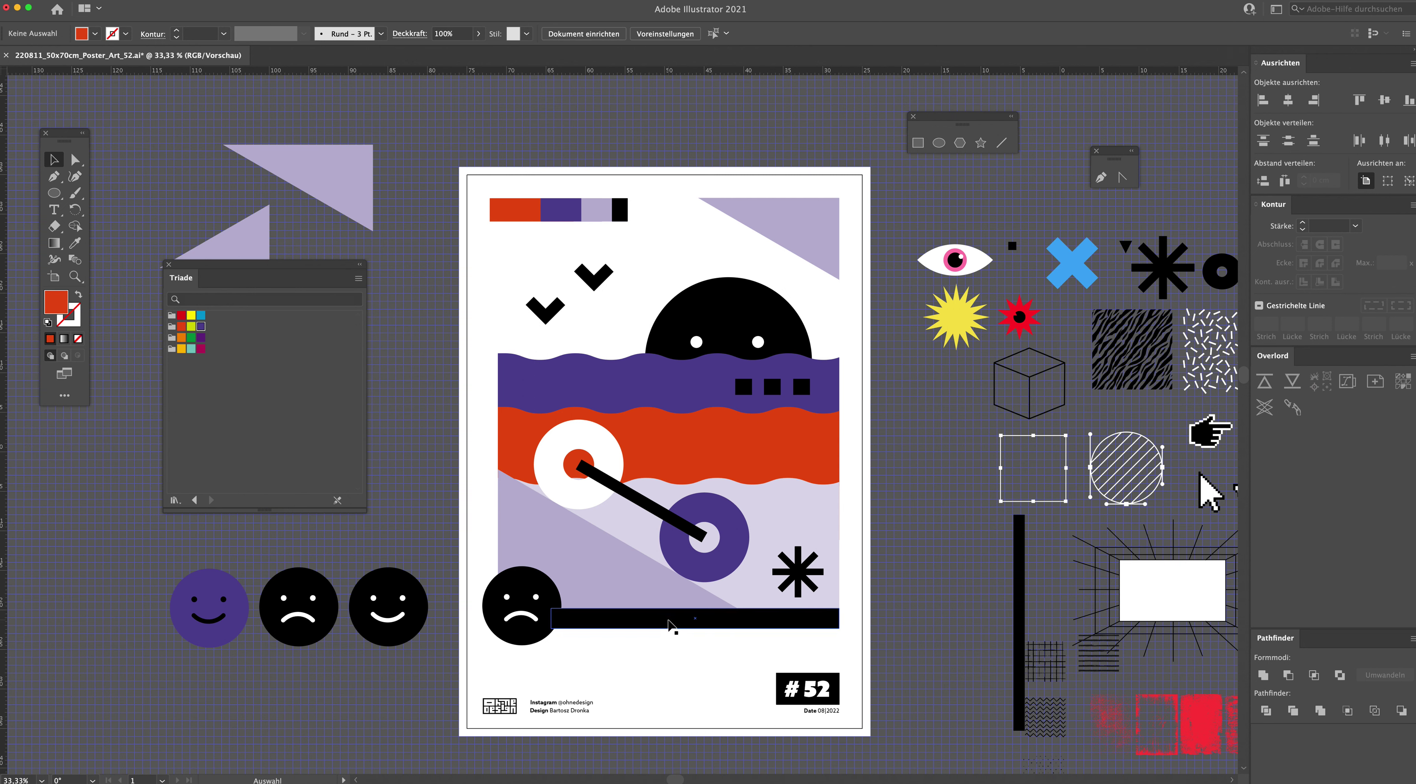
Step: Replace the bottom bar with a horizontal copy of the tall black bar, from the sad face to the right edge
click(668, 624)
key(Delete)
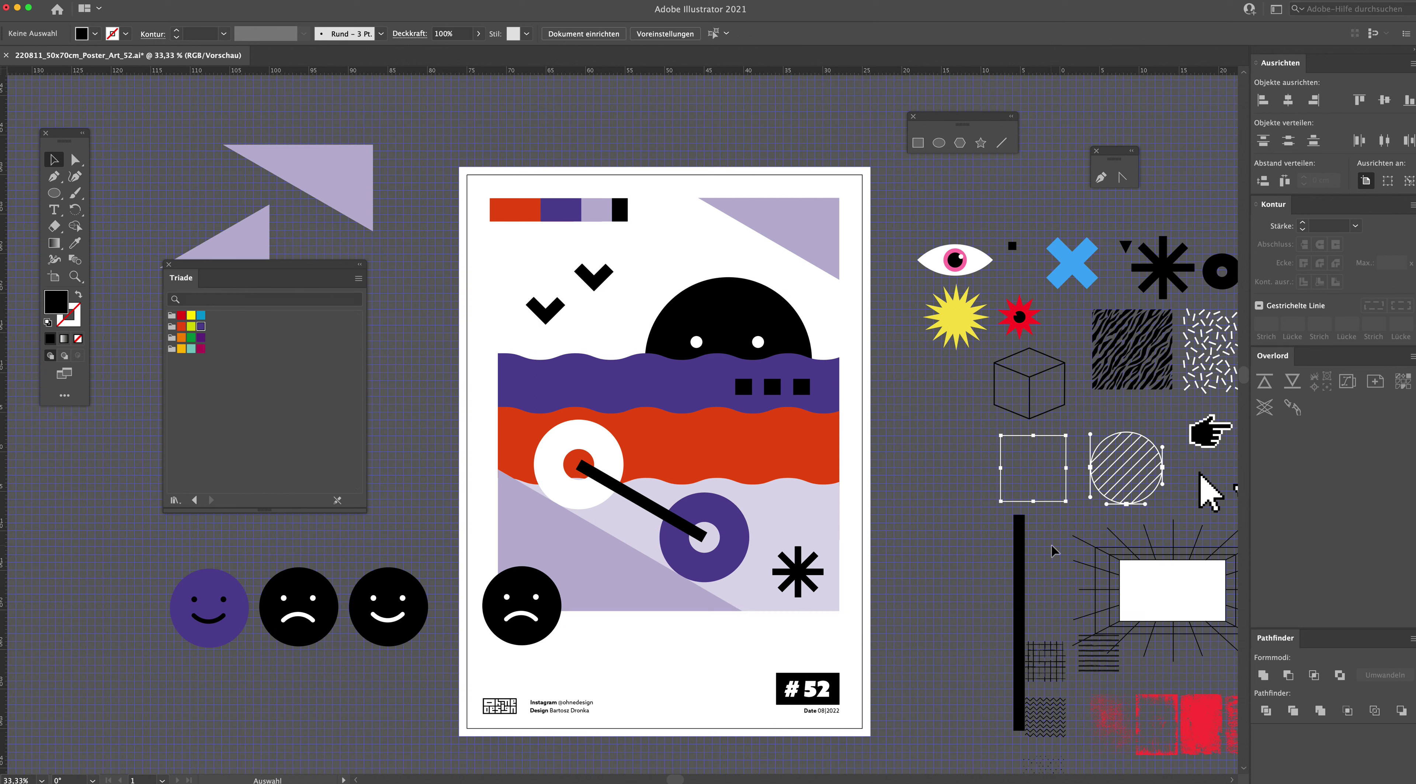
drag(1024, 558, 601, 591)
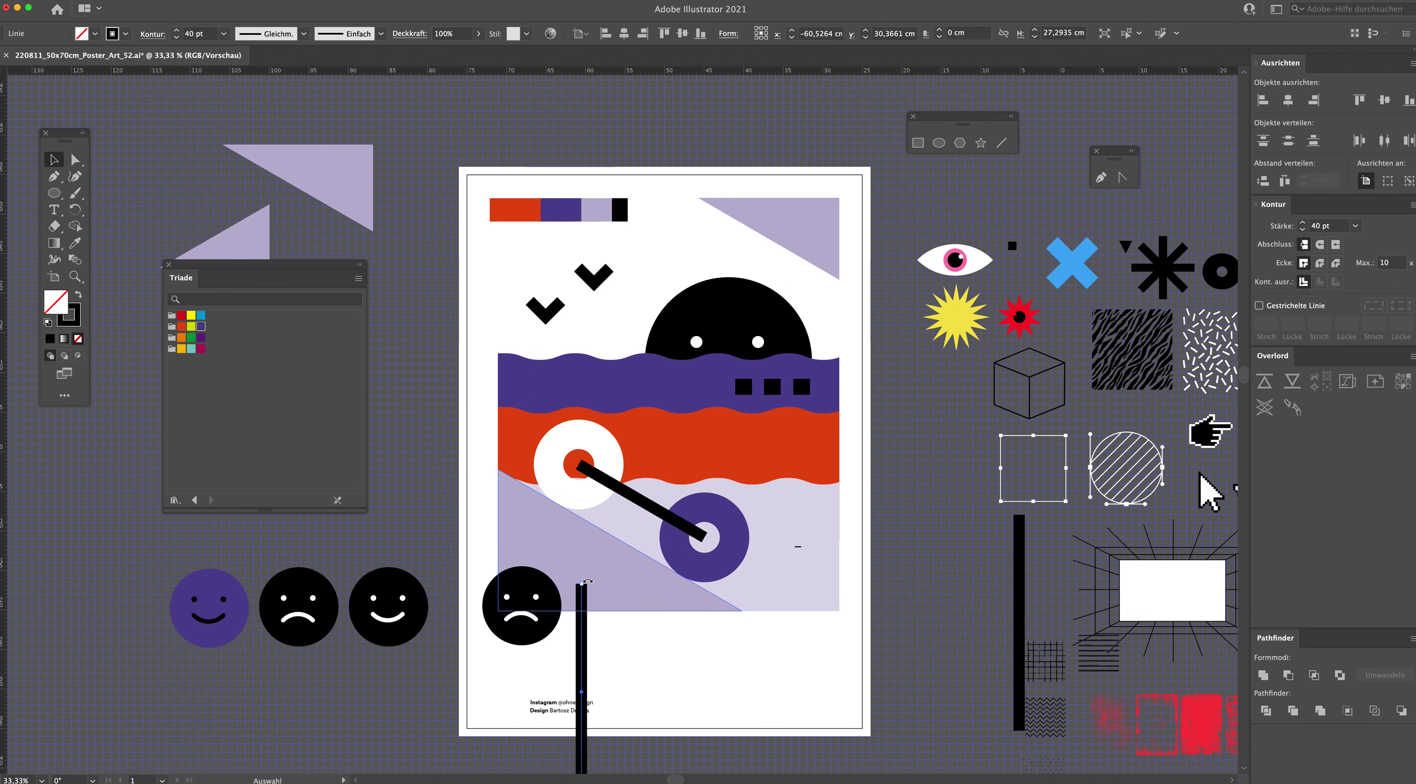
drag(587, 580, 734, 663)
click(734, 663)
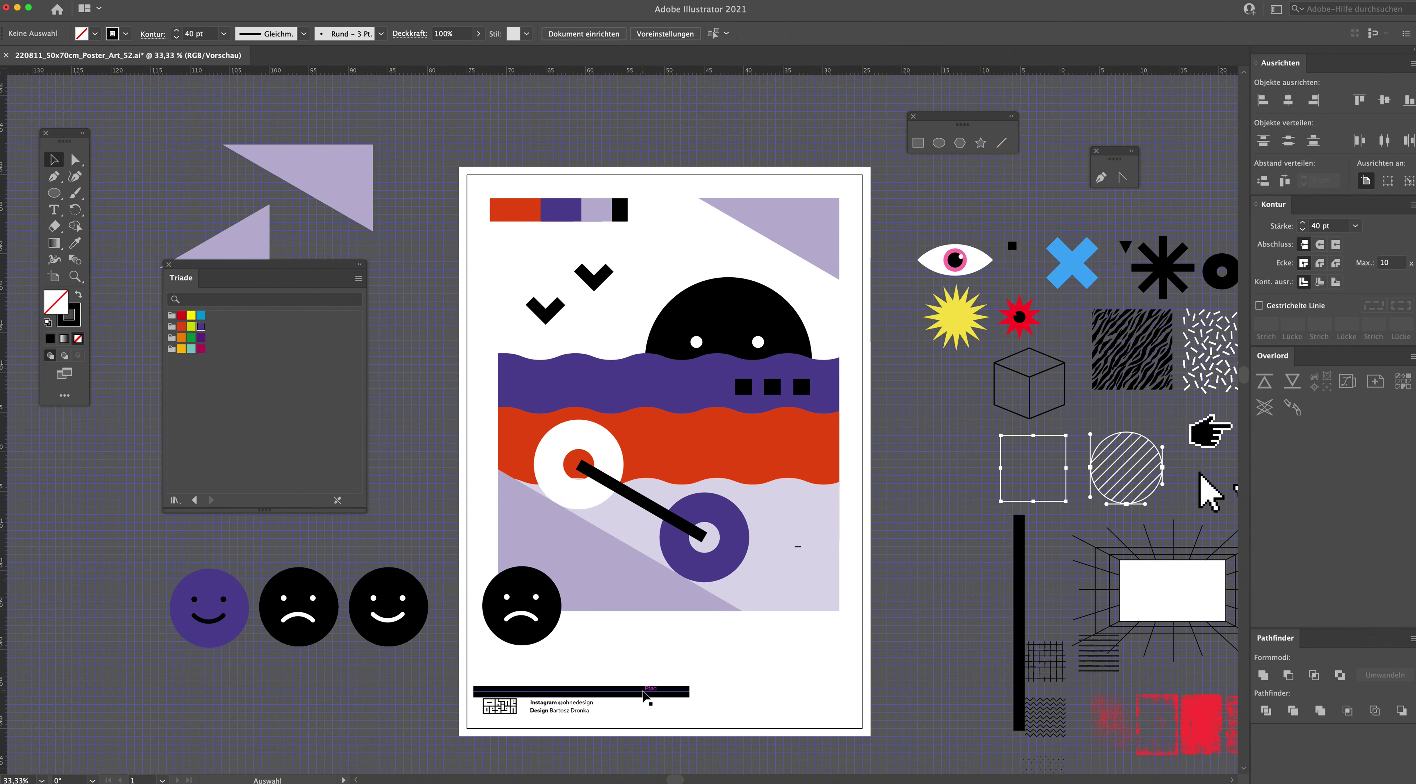
drag(644, 694, 710, 621)
drag(709, 621, 839, 616)
click(937, 600)
scroll(935, 610, up, 1)
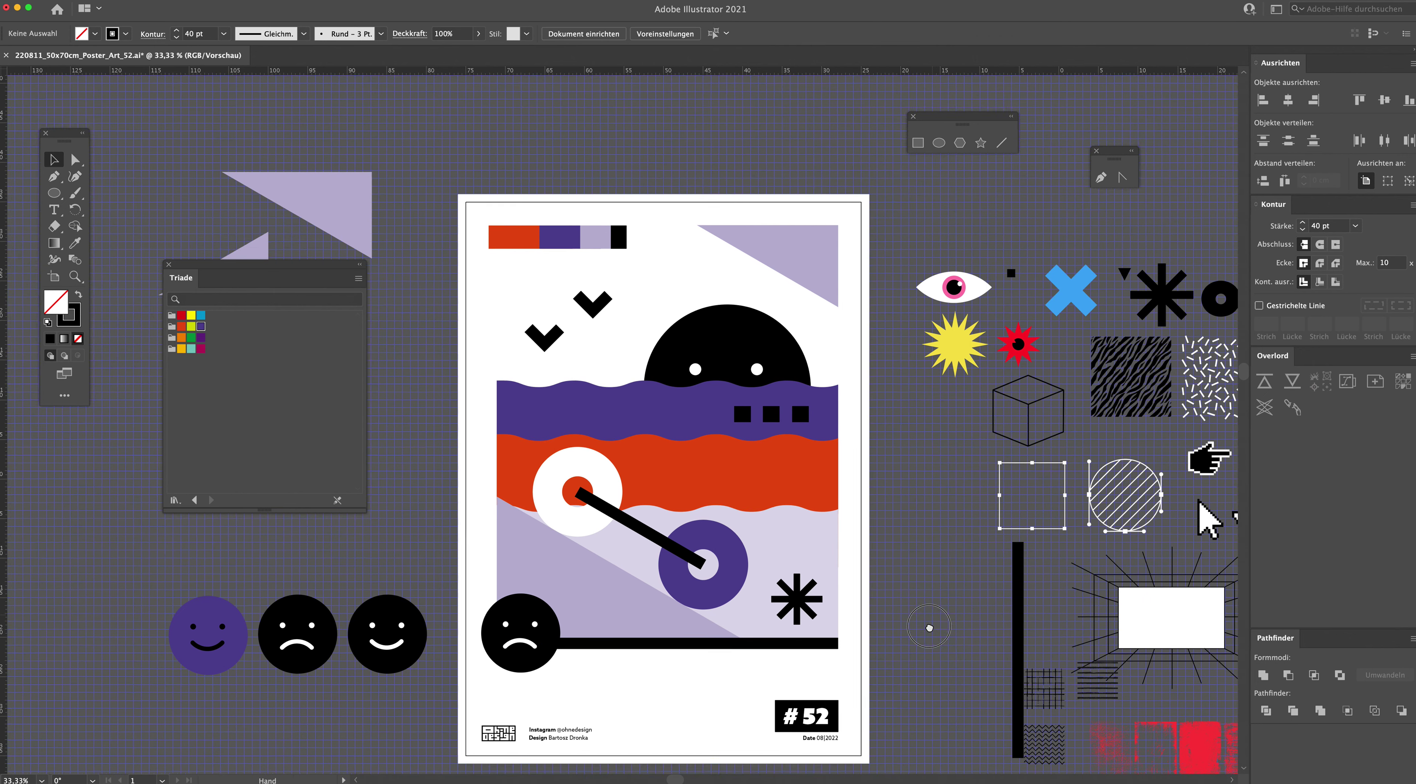
Step: Move the top-right lavender triangle onto the pasteboard above the poster, undoing a stray colour-bar move
scroll(929, 623, up, 1)
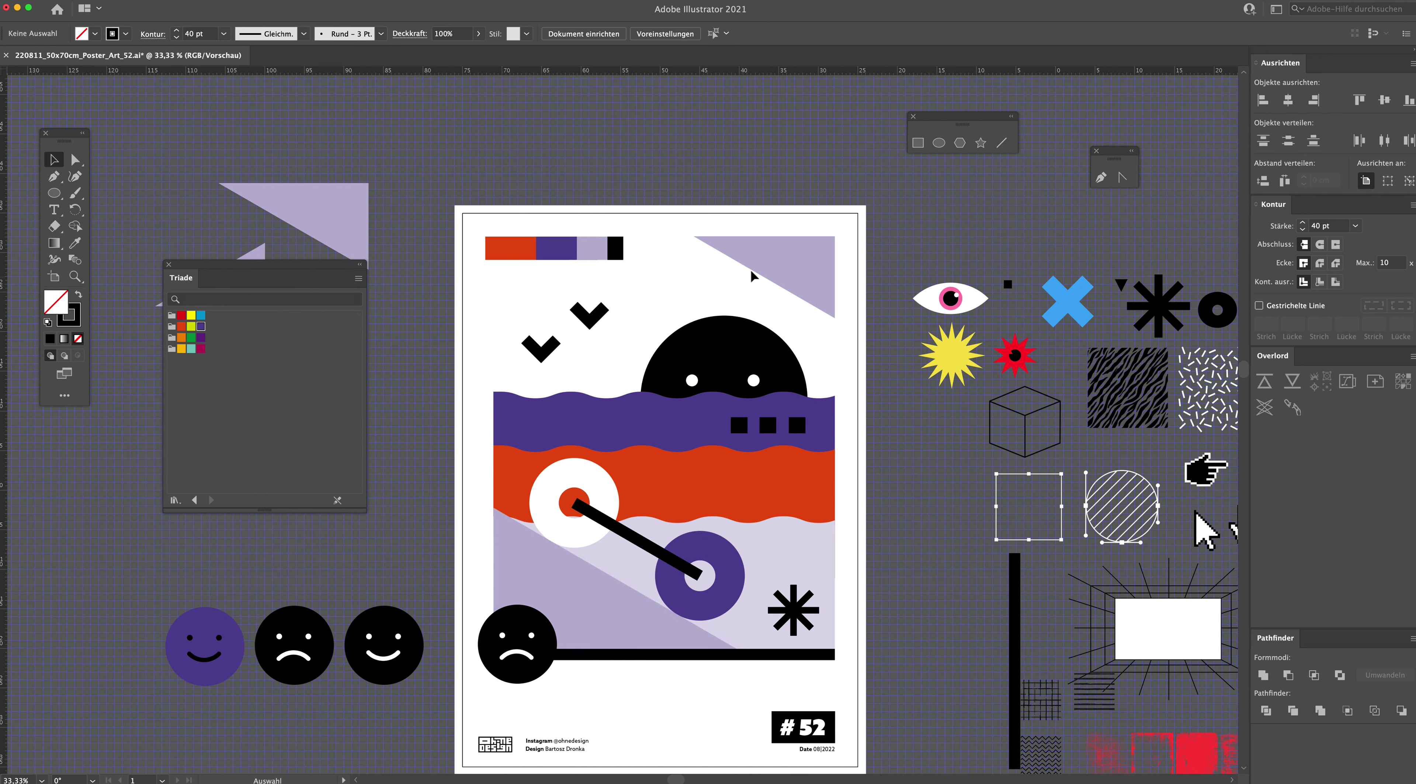
click(772, 248)
drag(773, 250, 780, 120)
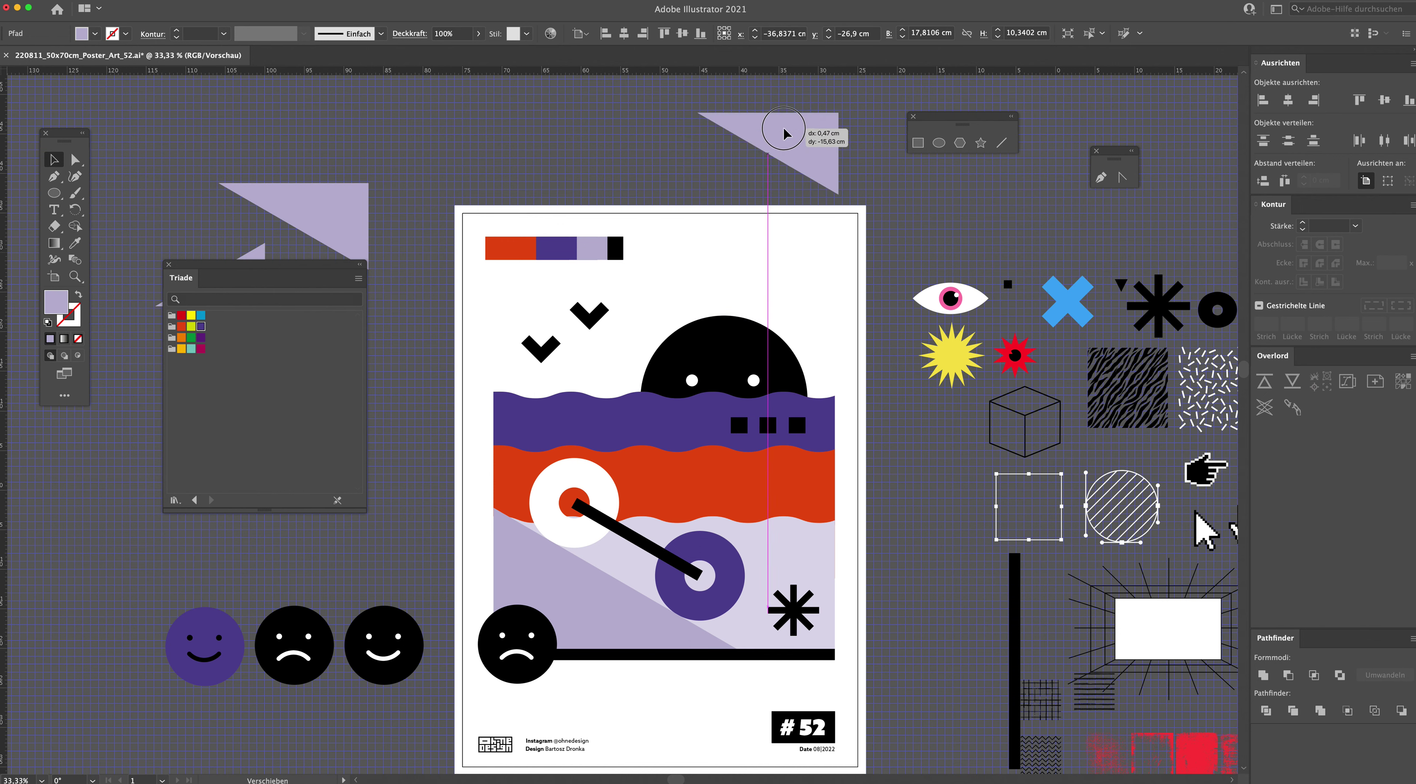
mouse_move(562, 250)
mouse_down()
mouse_move(770, 249)
mouse_move(720, 256)
mouse_up()
key(ctrl+z)
click(767, 244)
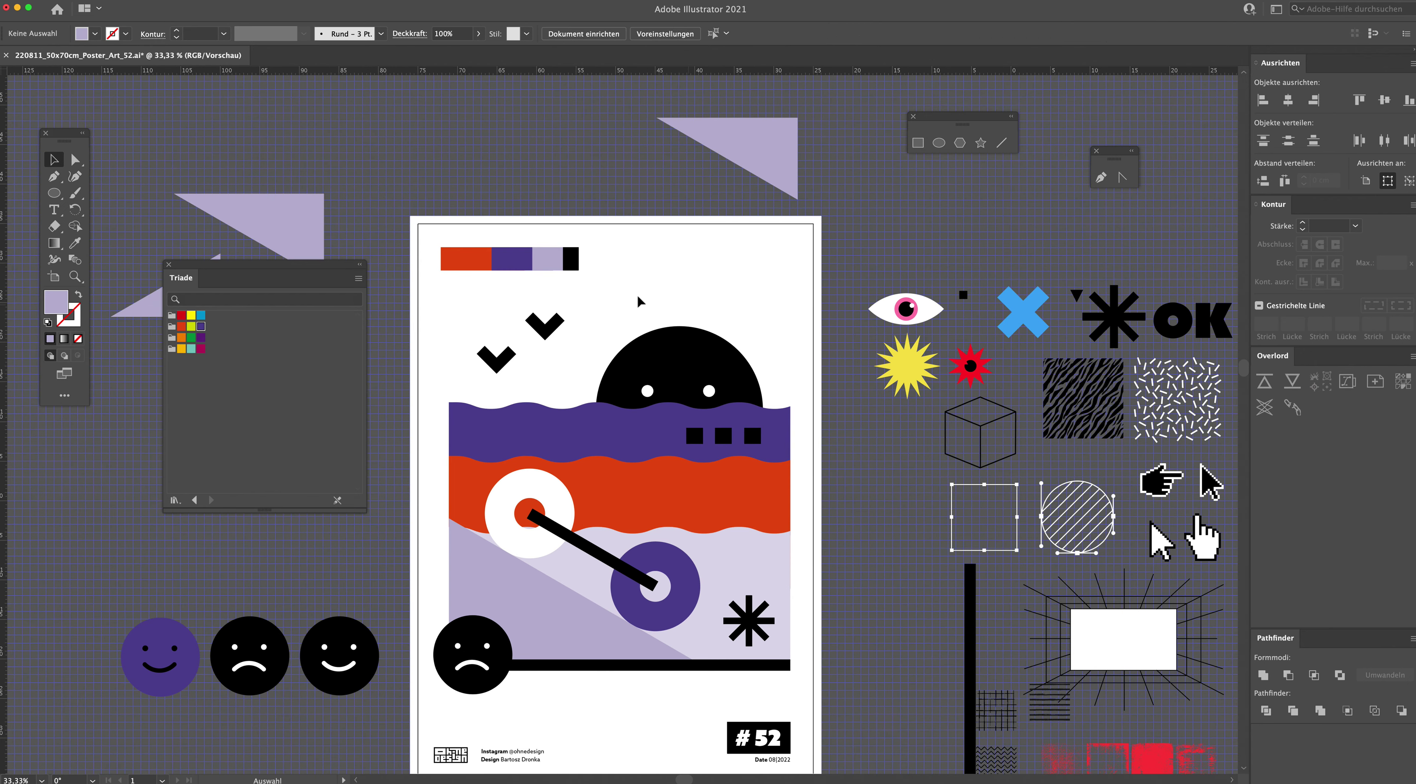
drag(54, 193, 84, 210)
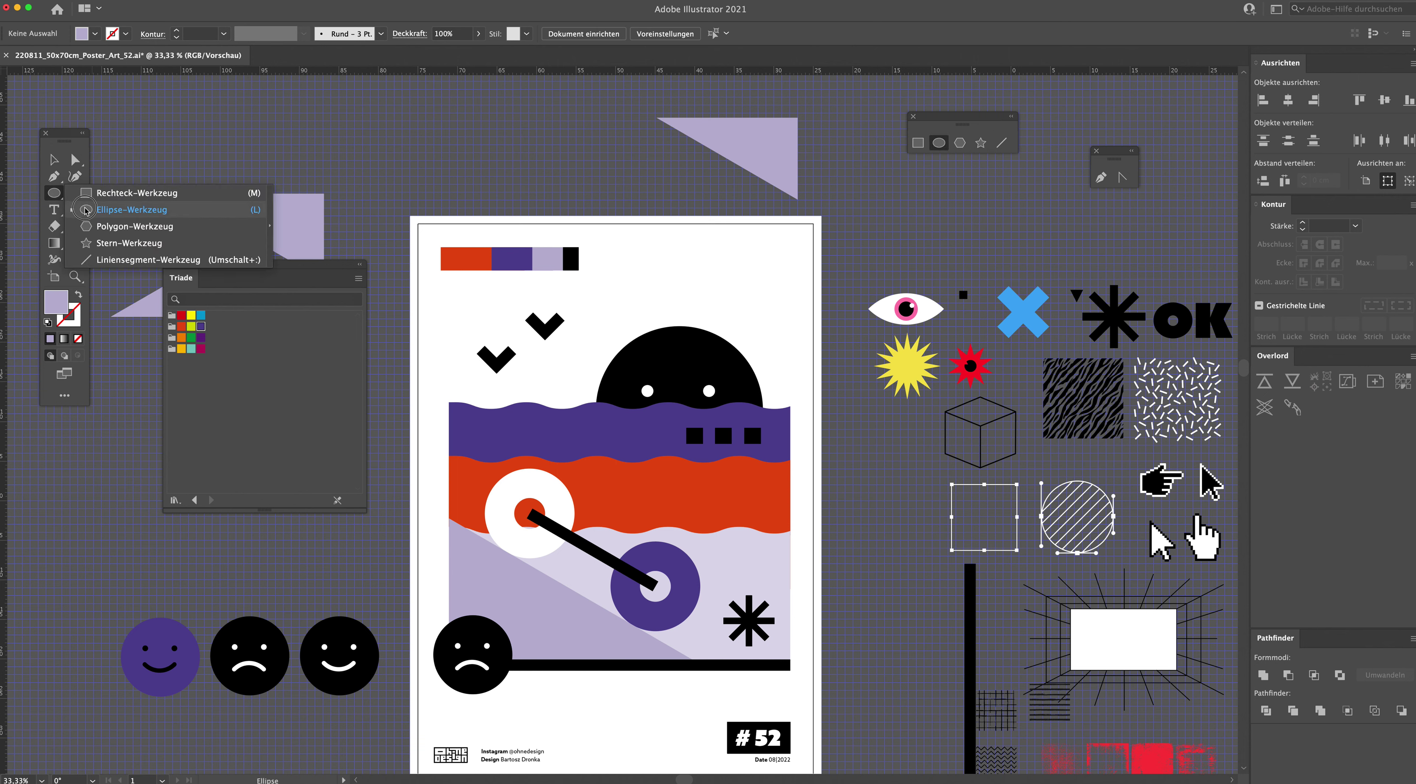
Step: Draw a large circle over the black head with a black dashed, round-capped stroke
drag(555, 290, 790, 429)
key(i)
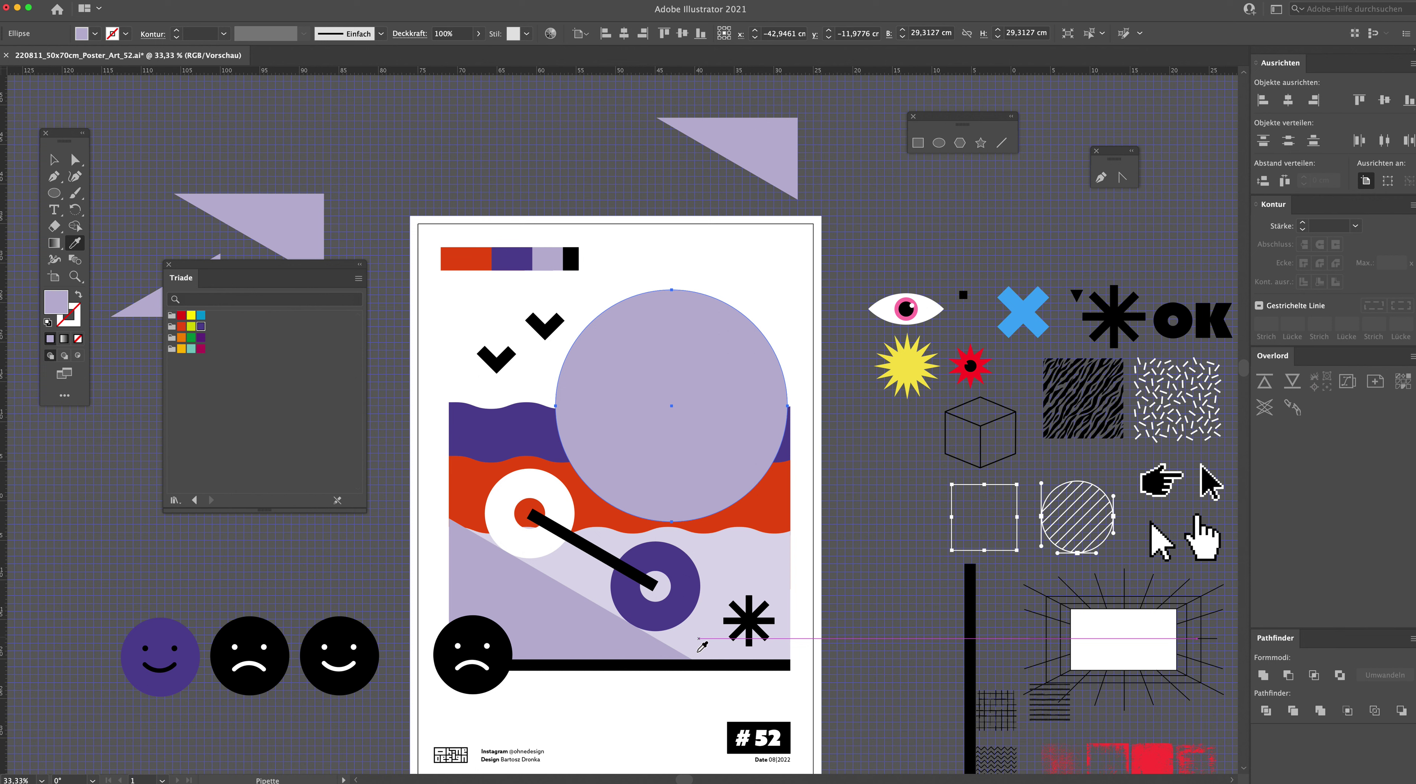
click(700, 662)
click(1259, 305)
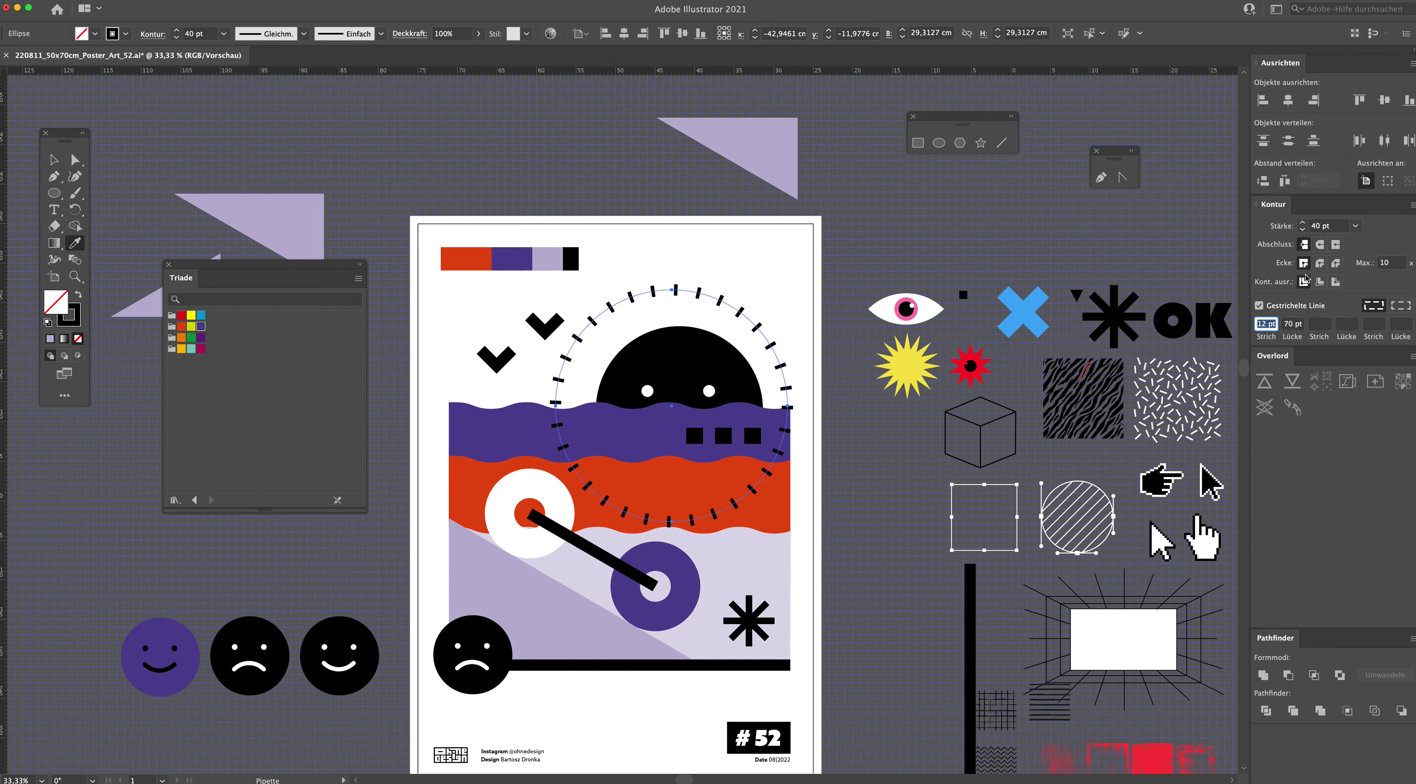
click(1320, 244)
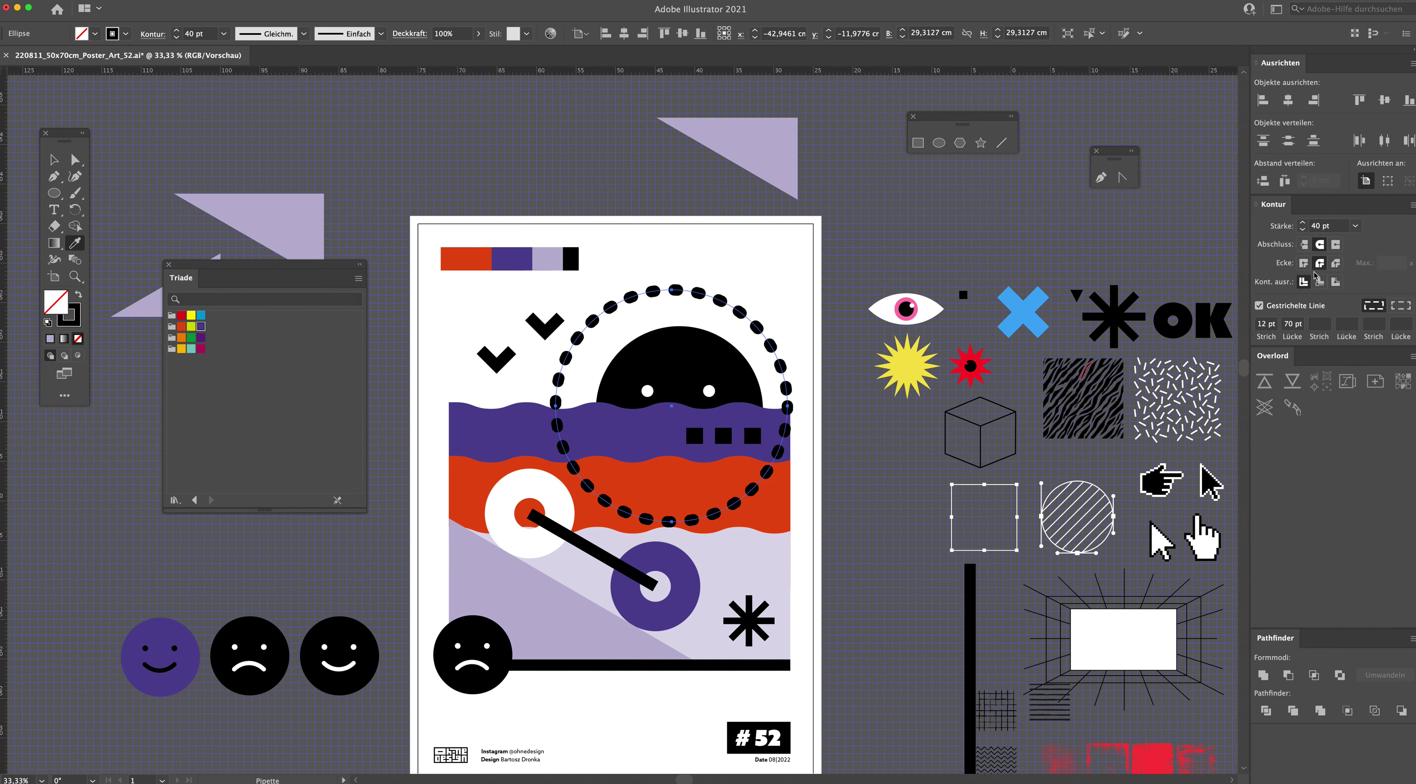
Step: Set the circle's dash to 1 pt with a 180 pt gap, aligned to corners
drag(1266, 323, 1255, 325)
text(1)
click(1298, 325)
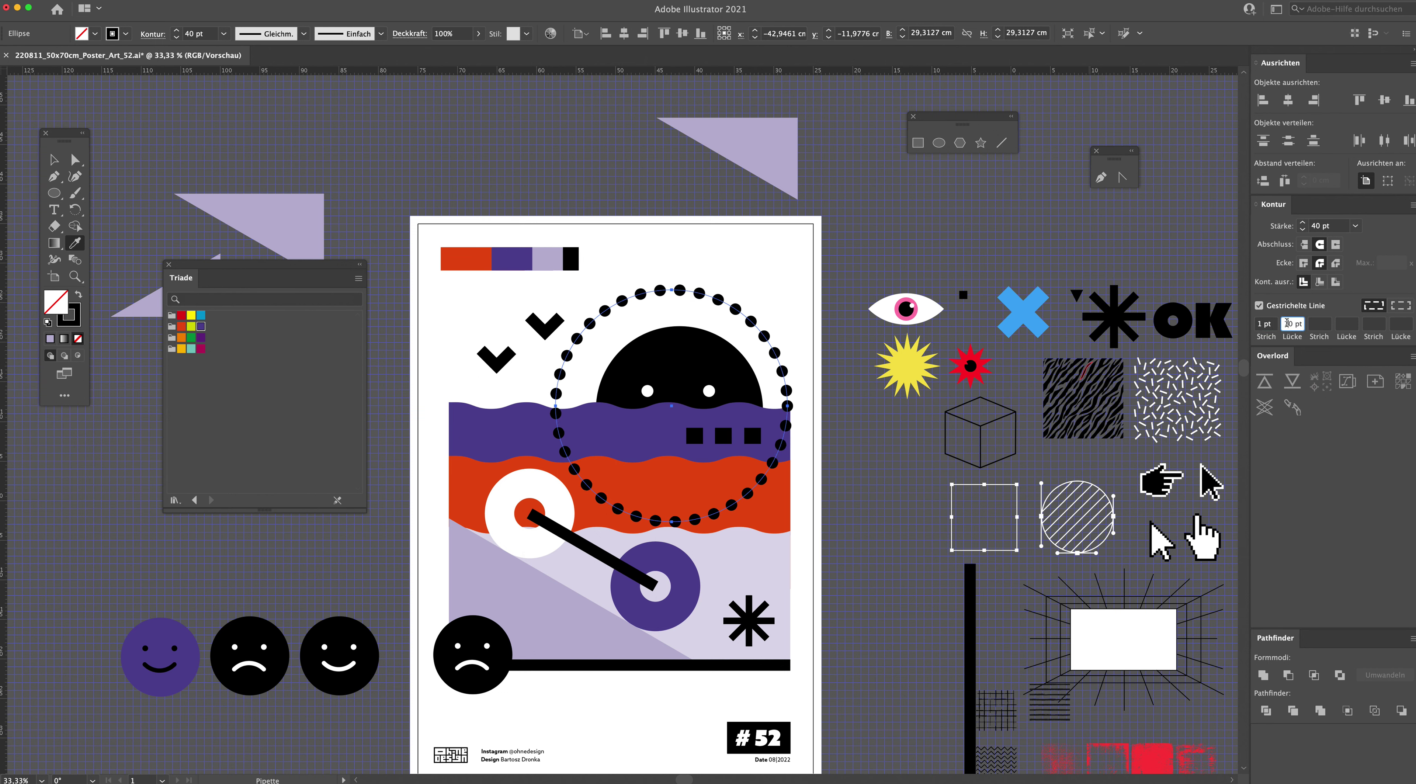
text(2)
key(Return)
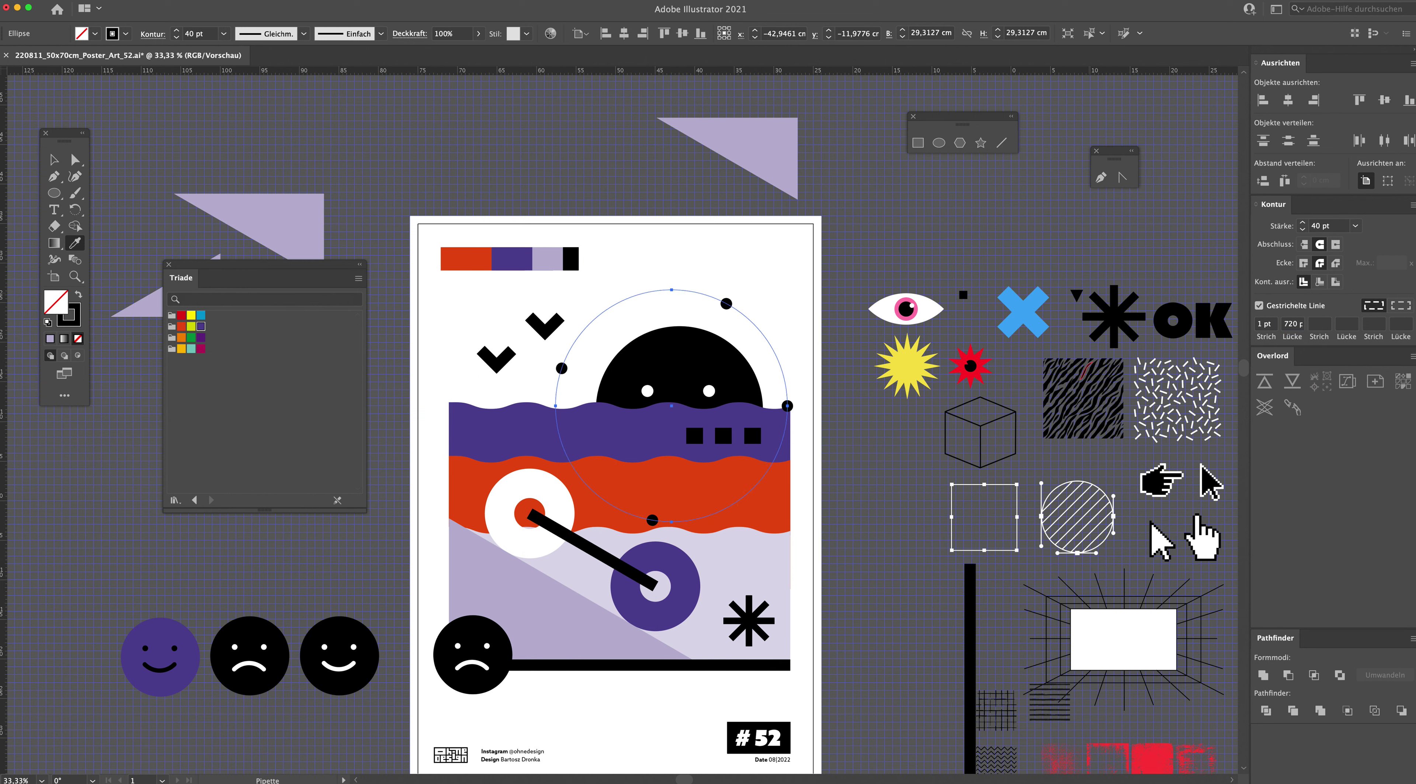
click(1290, 324)
text(2)
key(Return)
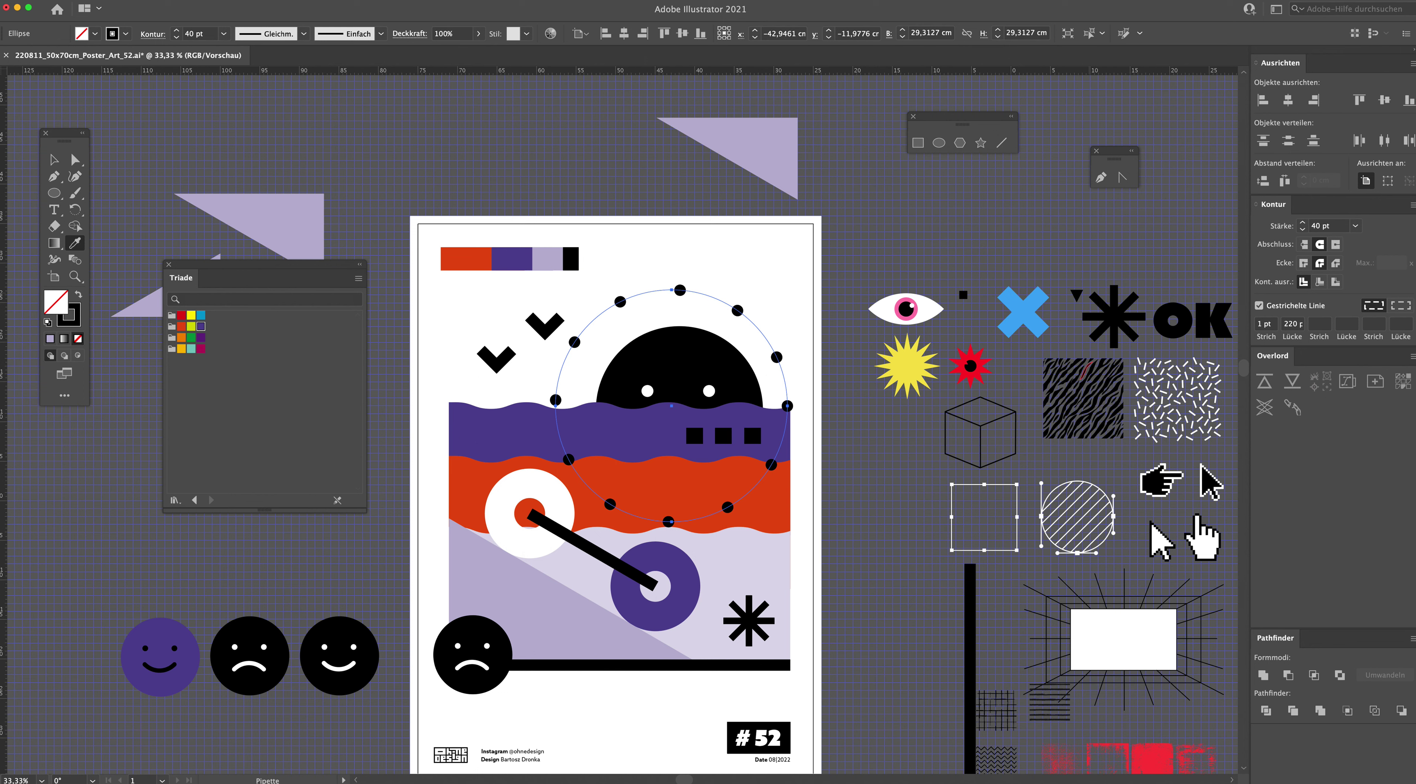
click(1289, 324)
key(Return)
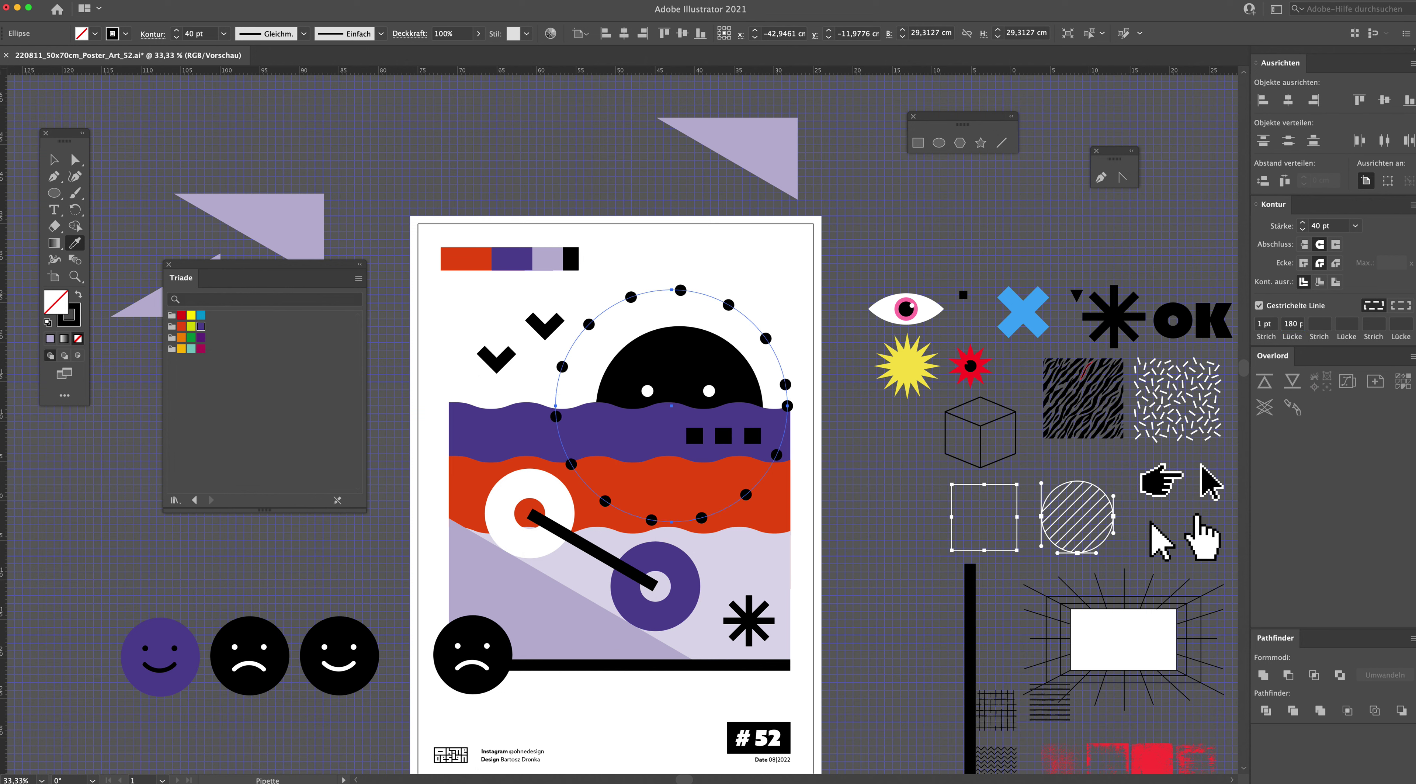
click(1397, 306)
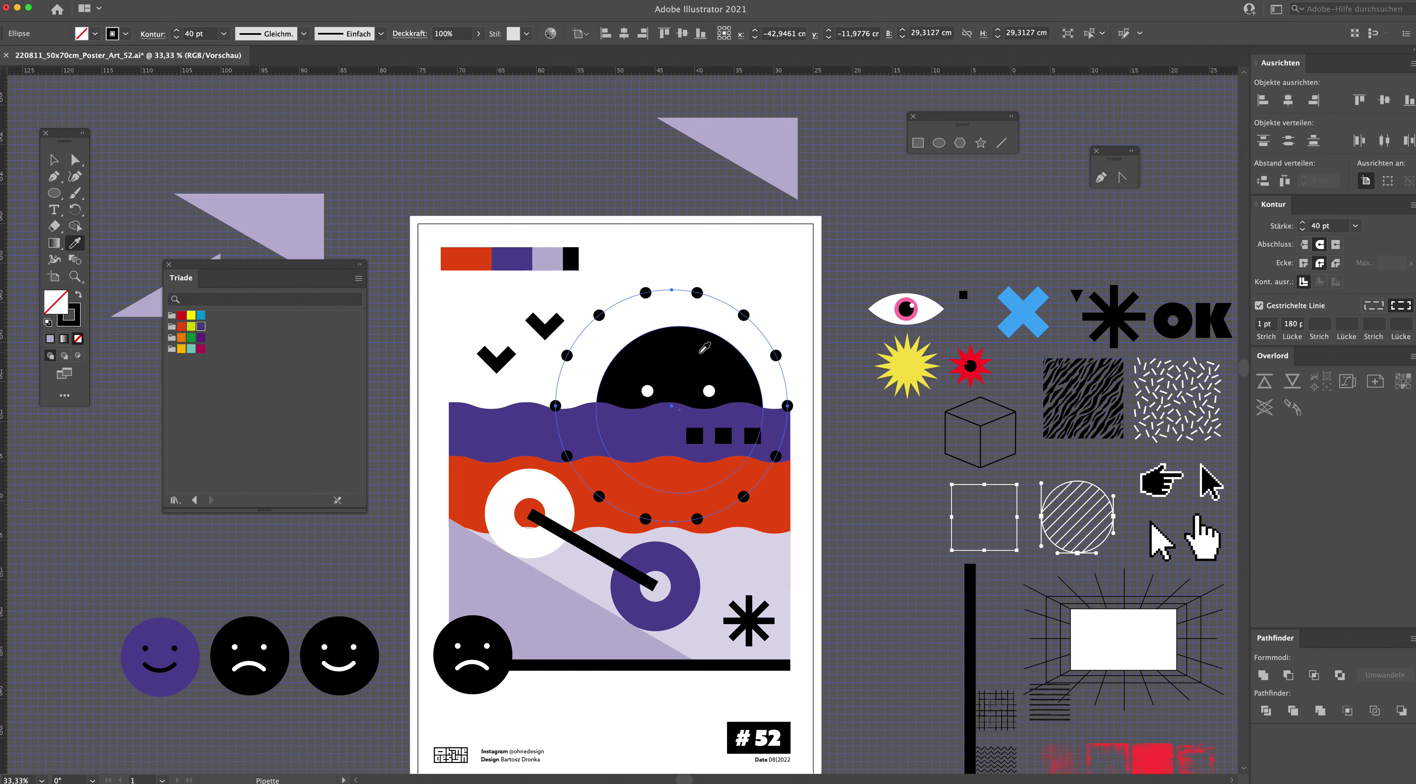
Step: Resize the dotted circle, centre it on the black head and send it to the back
click(53, 159)
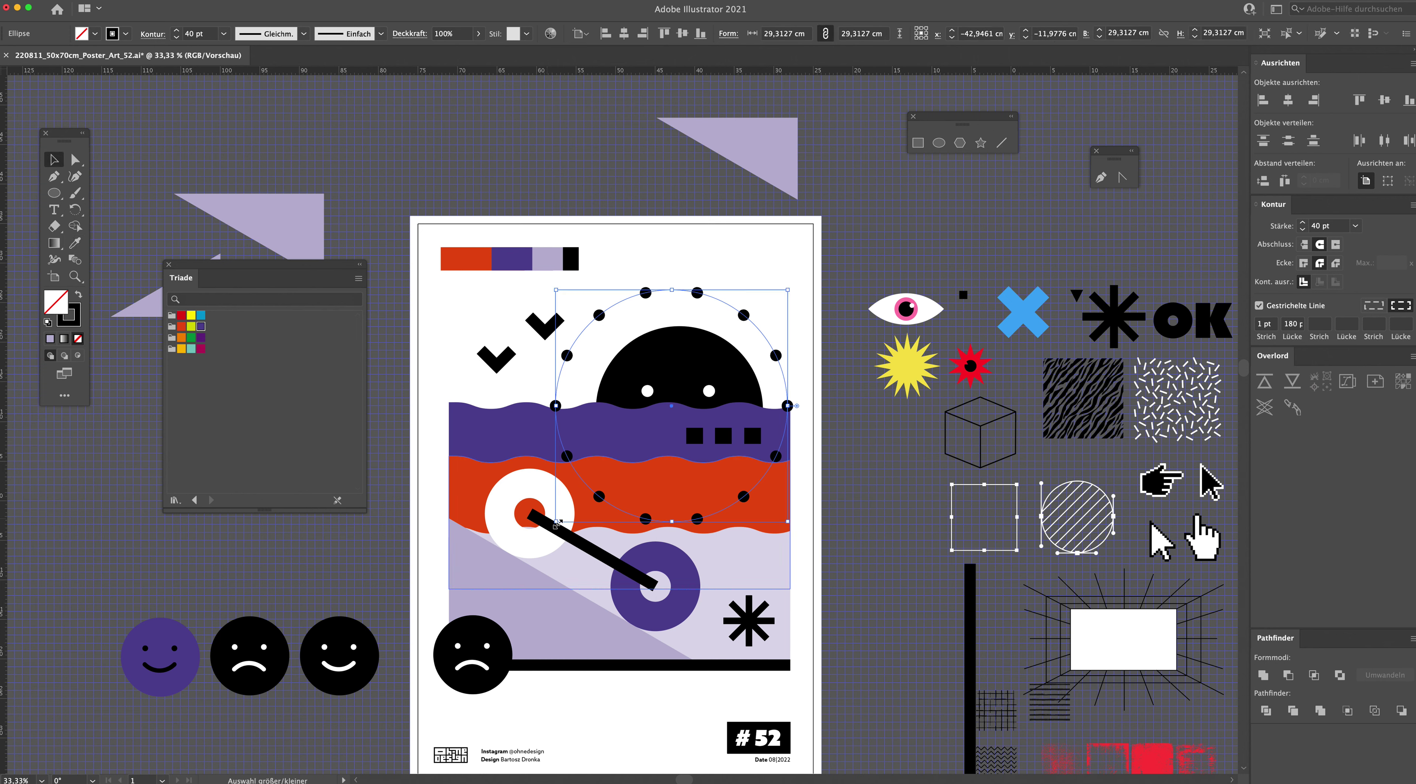
drag(555, 521, 594, 484)
drag(790, 292, 784, 294)
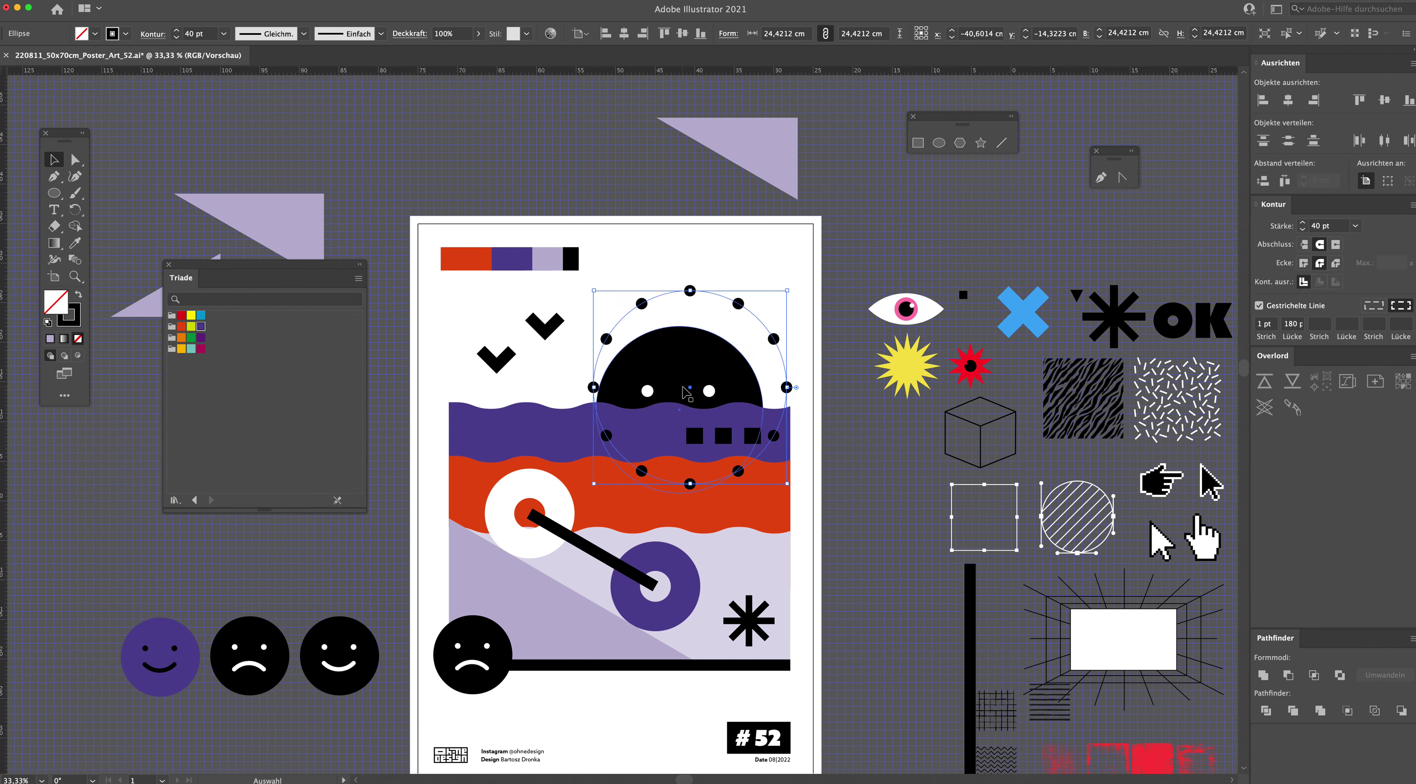
drag(690, 388, 672, 388)
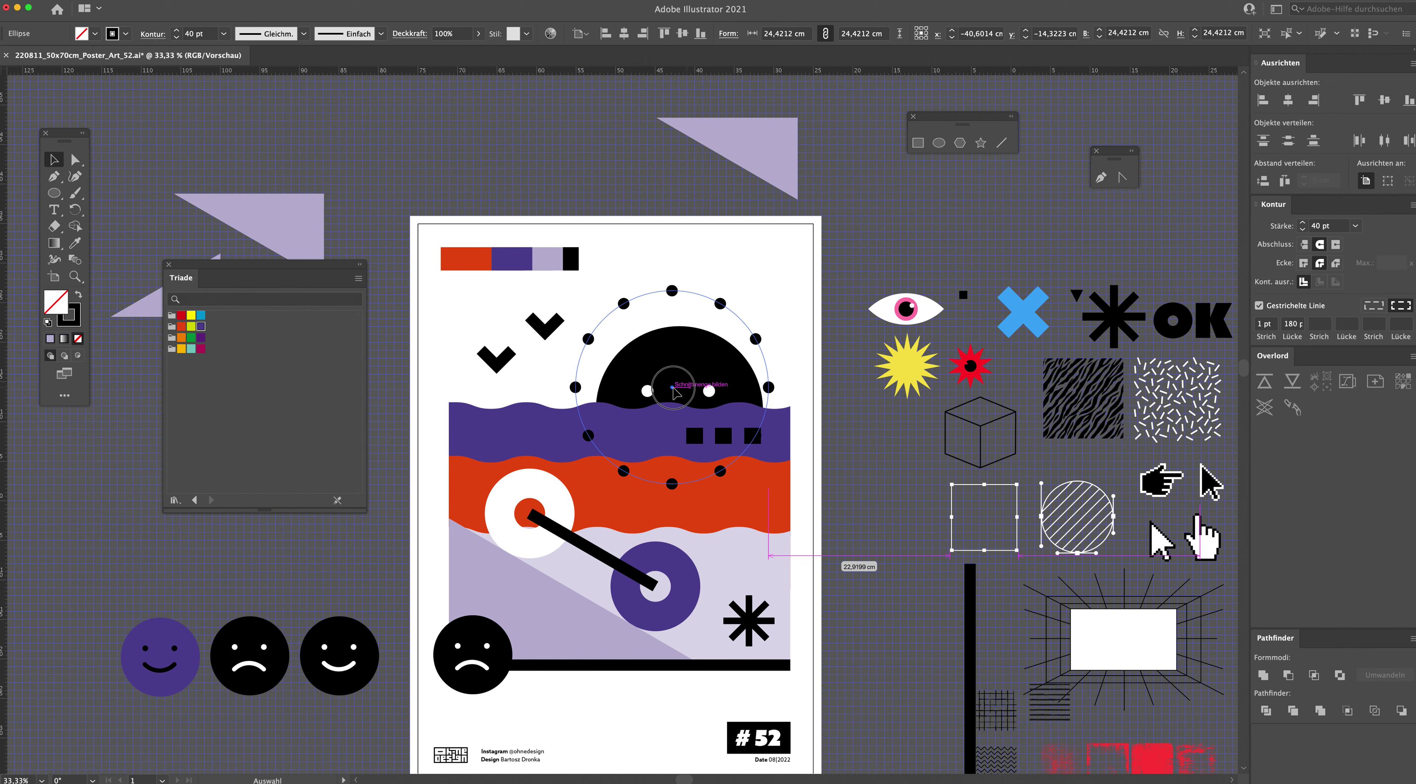
right_click(760, 341)
mouse_move(788, 537)
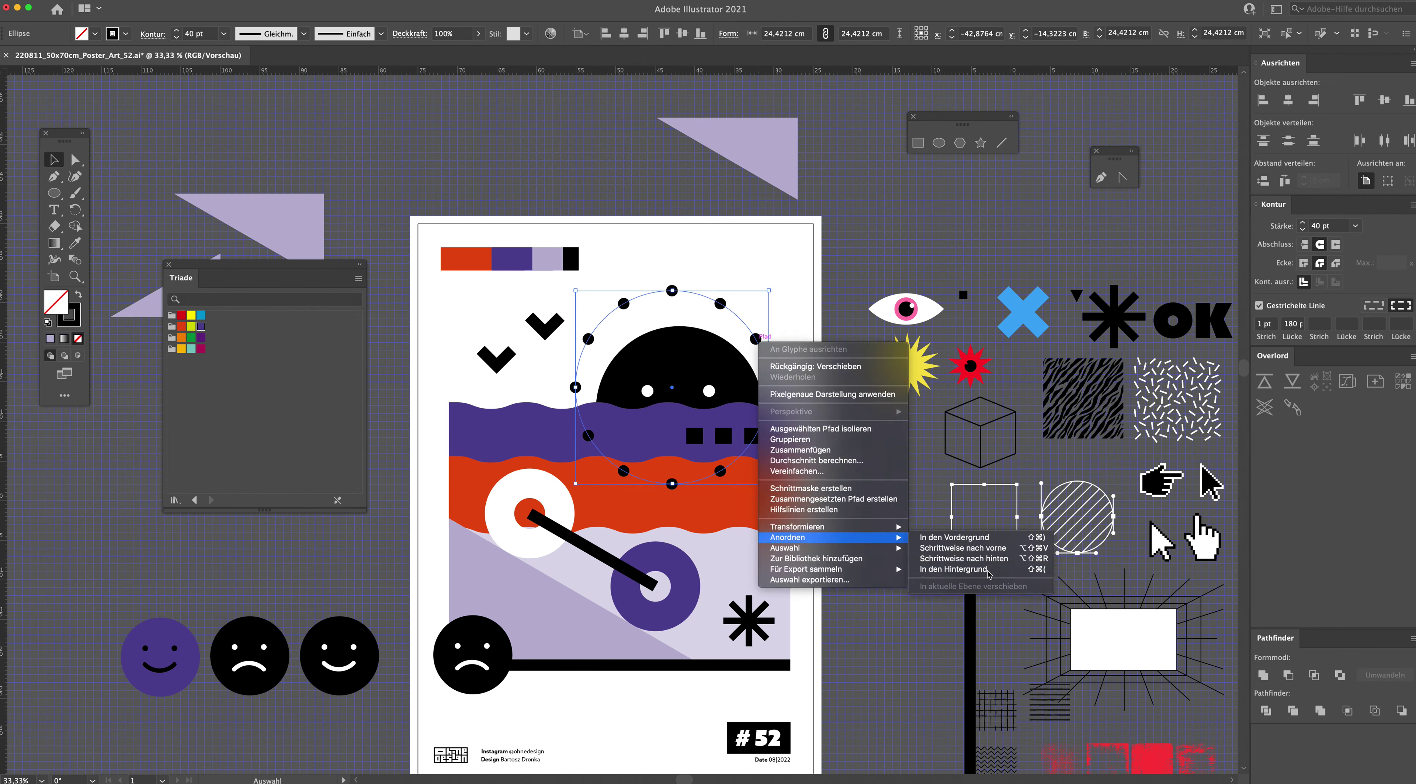
click(968, 569)
click(857, 377)
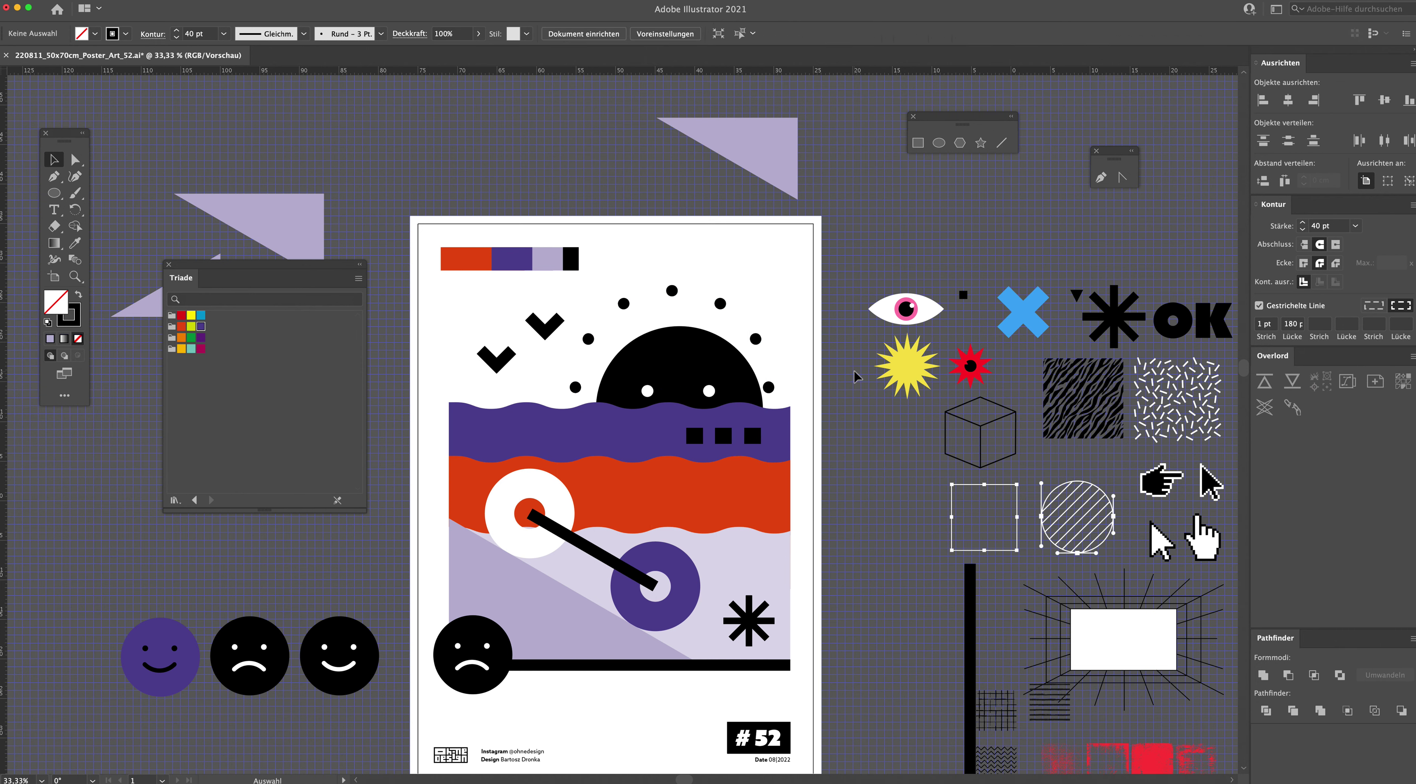
Step: Nudge the black half-circle head and its white eyes slightly left, then select the dot ring
click(709, 390)
shift+click(671, 373)
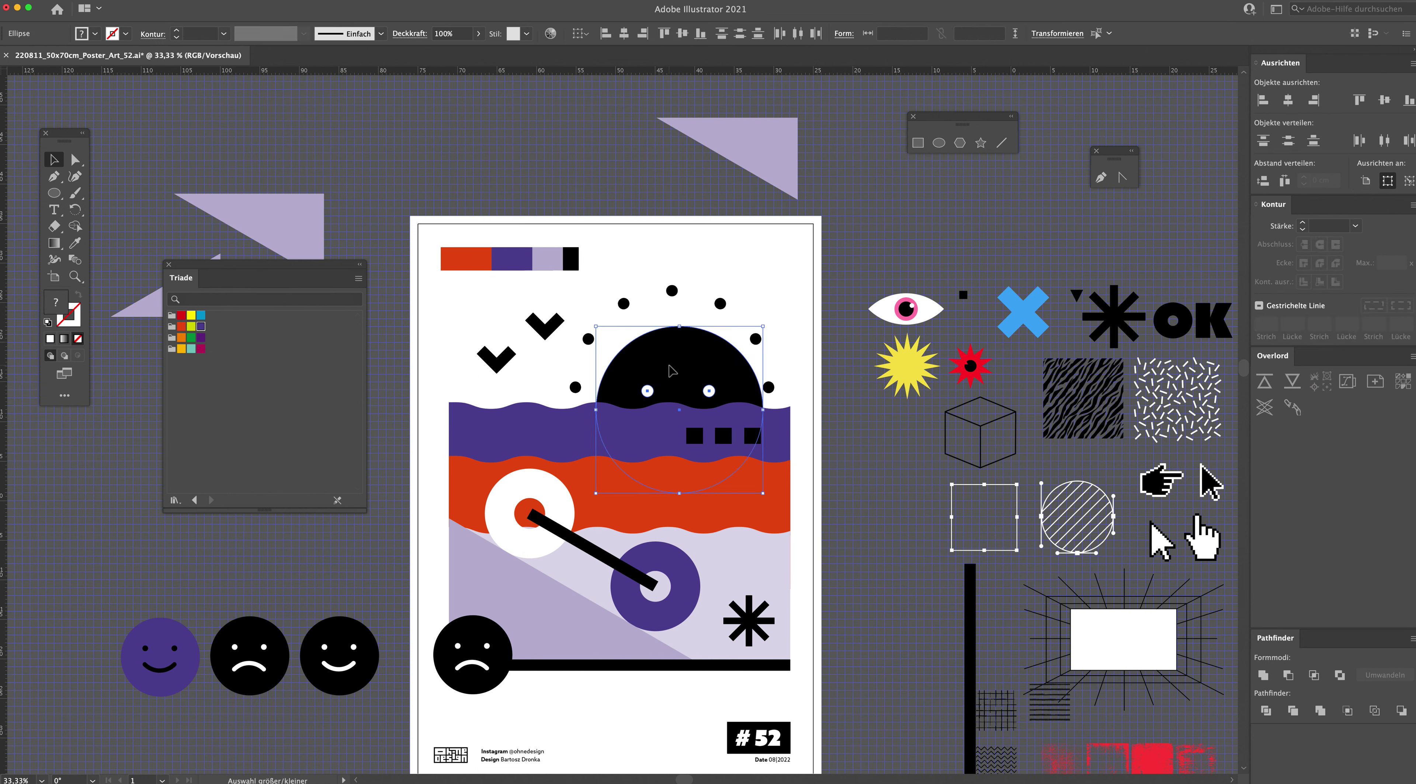
key(Left)
key(Left)
key(Left)
key(Left)
key(Left)
key(Left)
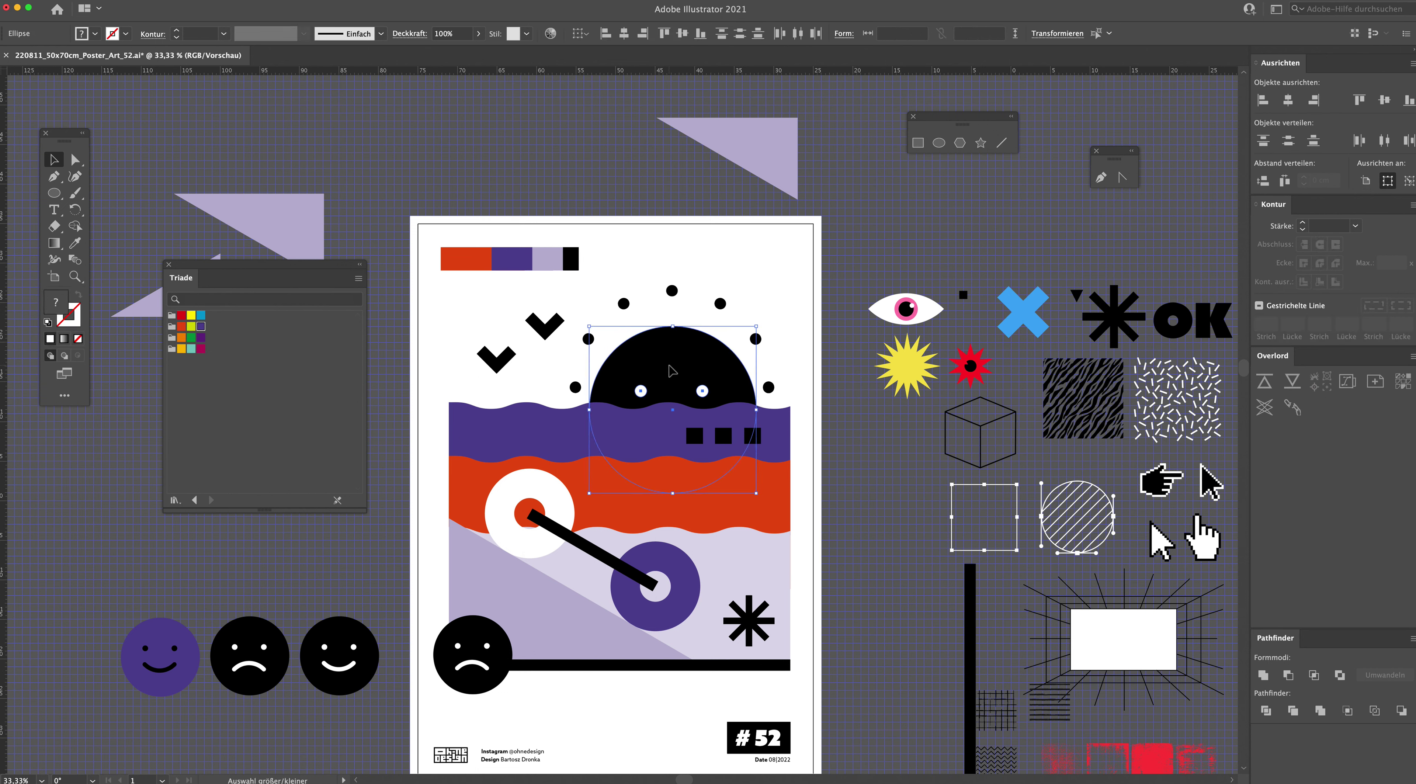
click(670, 290)
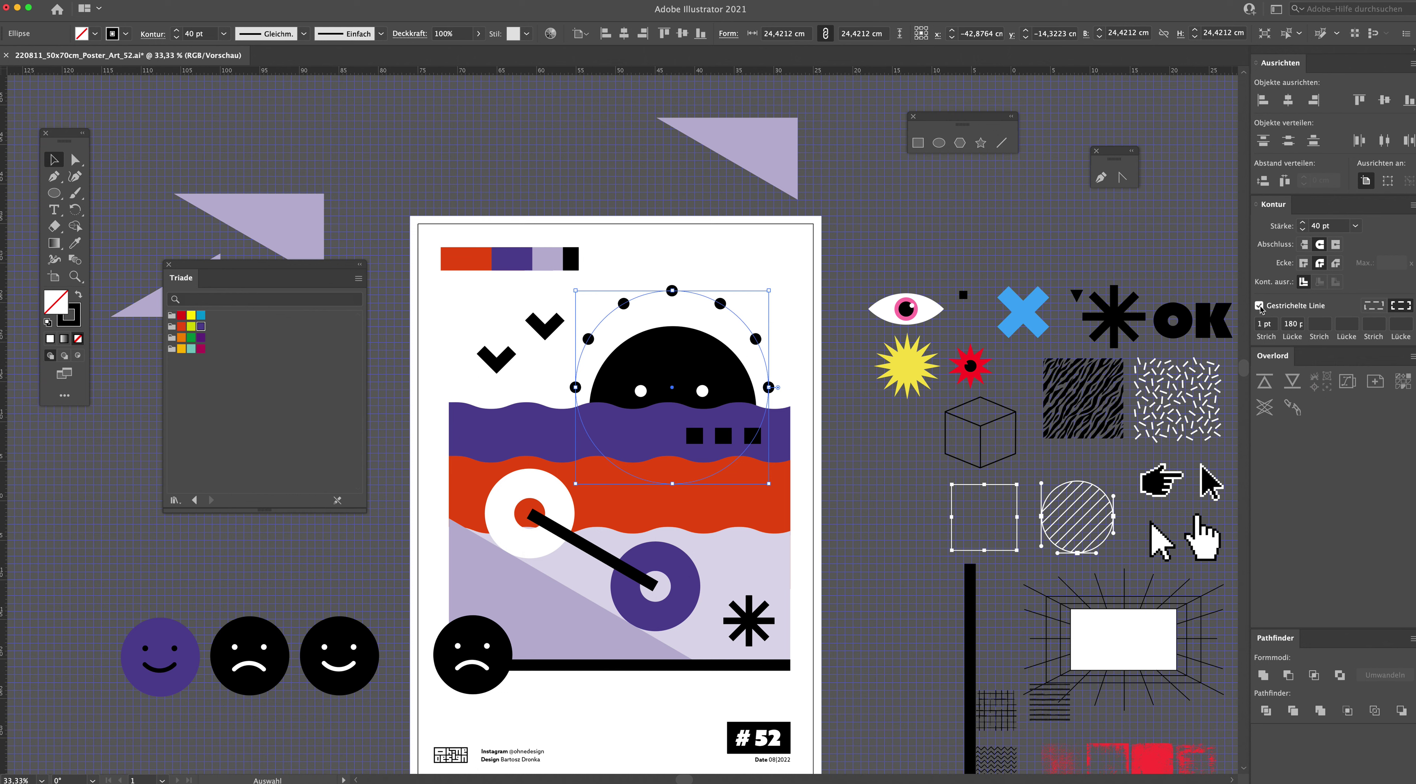
click(1260, 323)
Step: Try 20 pt then 70 pt dashes on the ring with miter joins and butt caps
text(20)
key(Return)
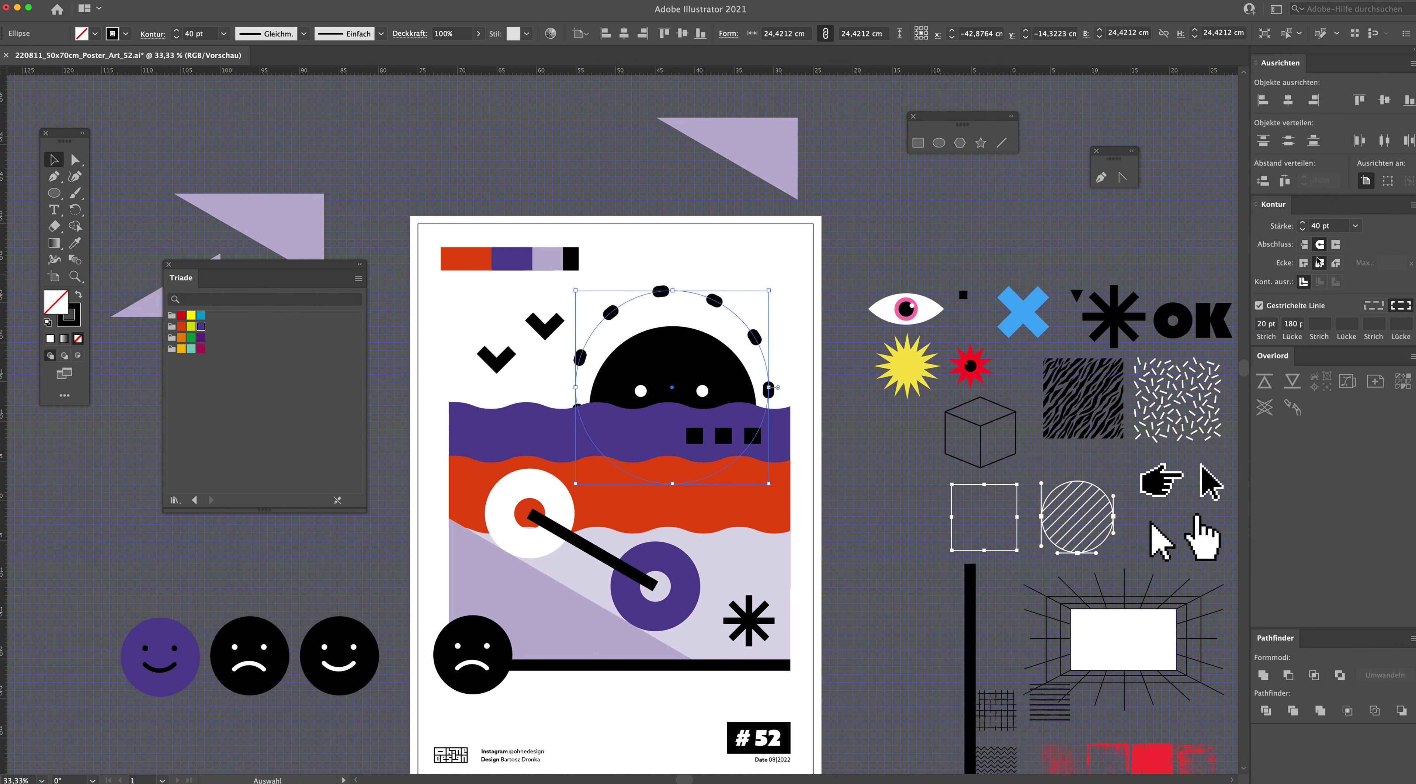
click(1307, 263)
click(1310, 243)
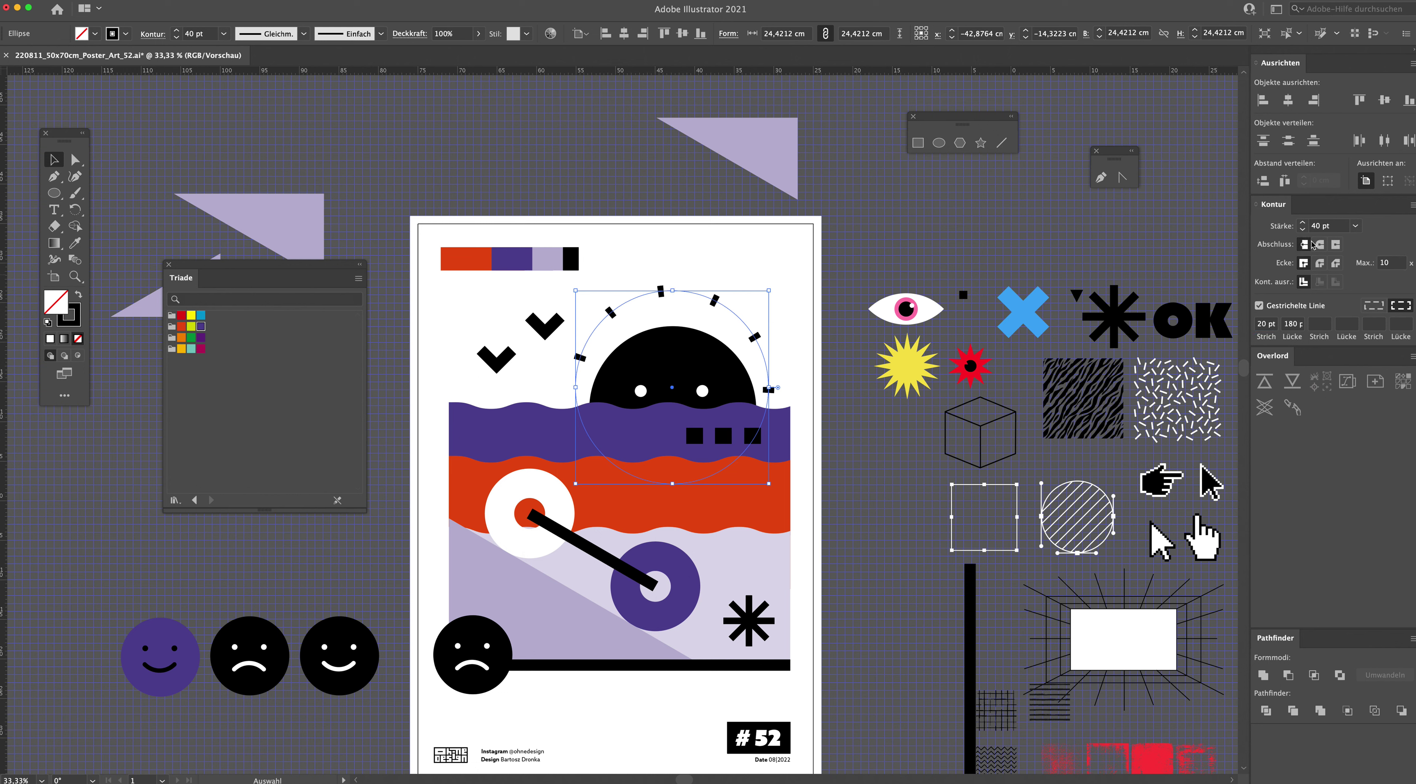
click(1265, 324)
text(70)
key(Return)
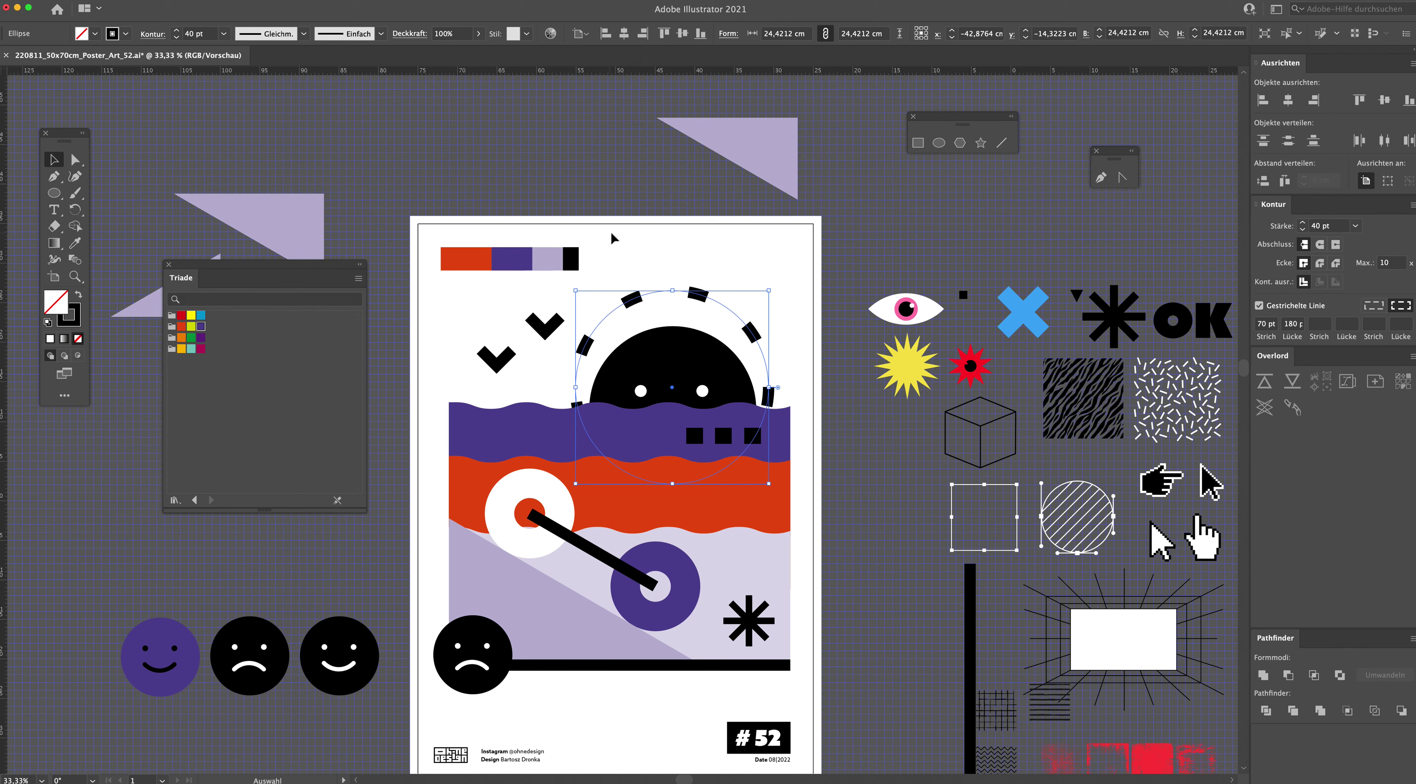
Step: Rotate the ring about 19 degrees, use projecting caps, and set the dash back to 1 pt
drag(775, 288, 736, 271)
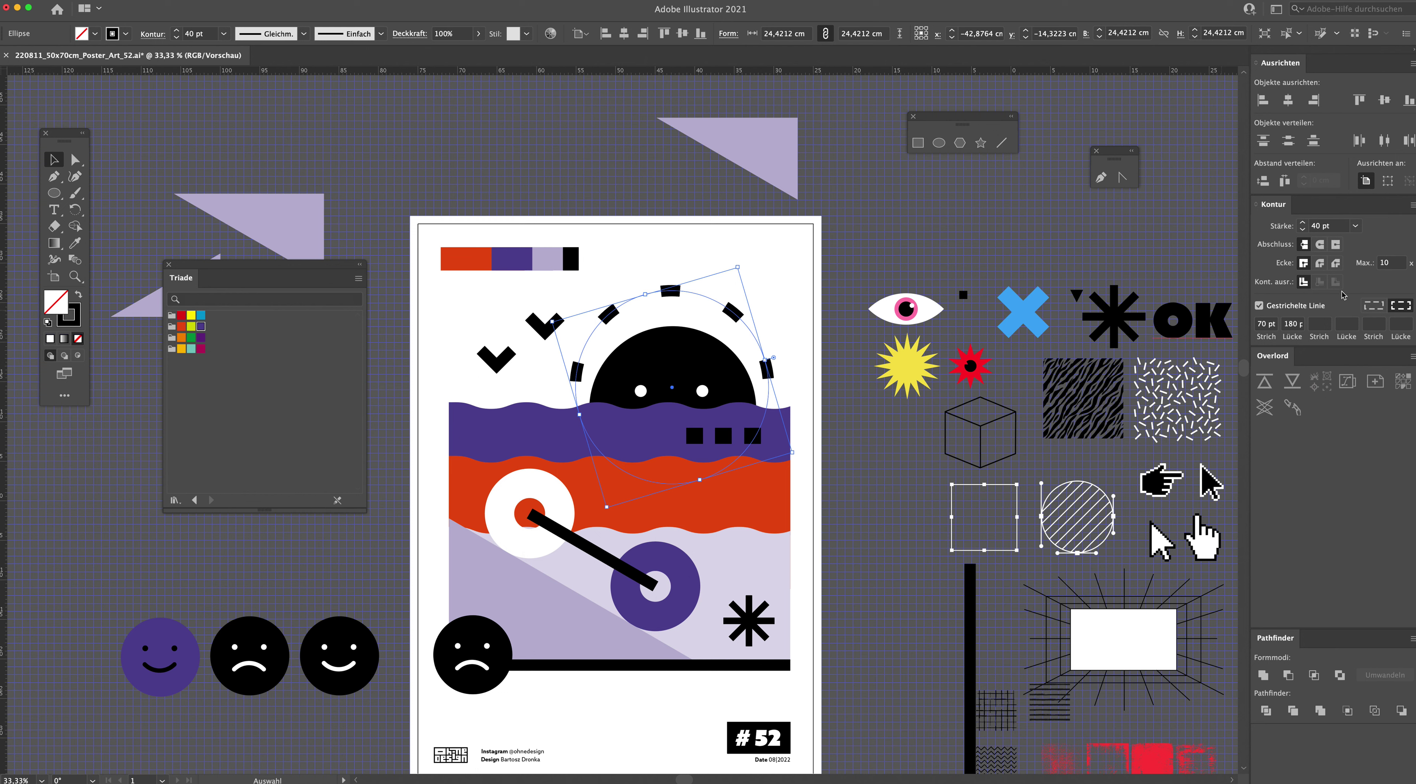
click(1336, 244)
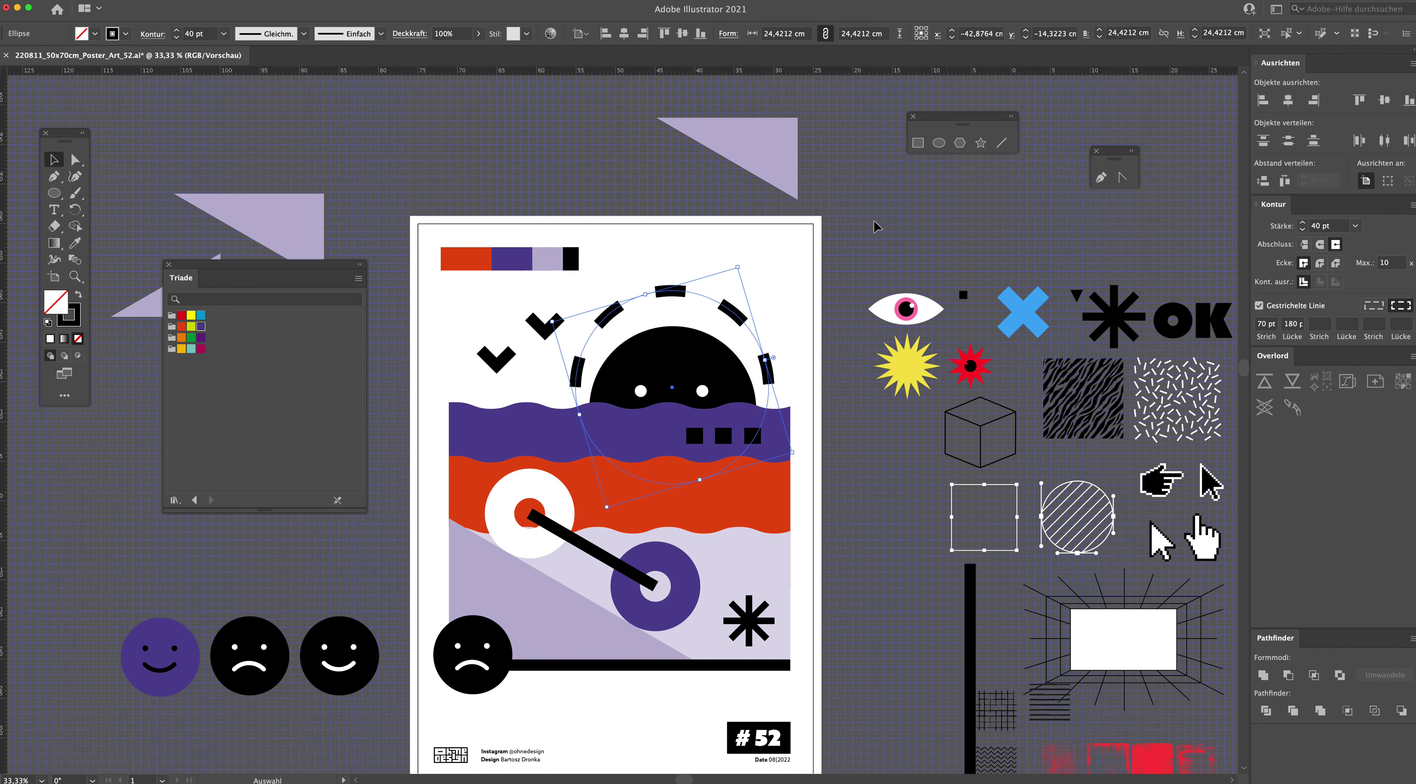
click(815, 231)
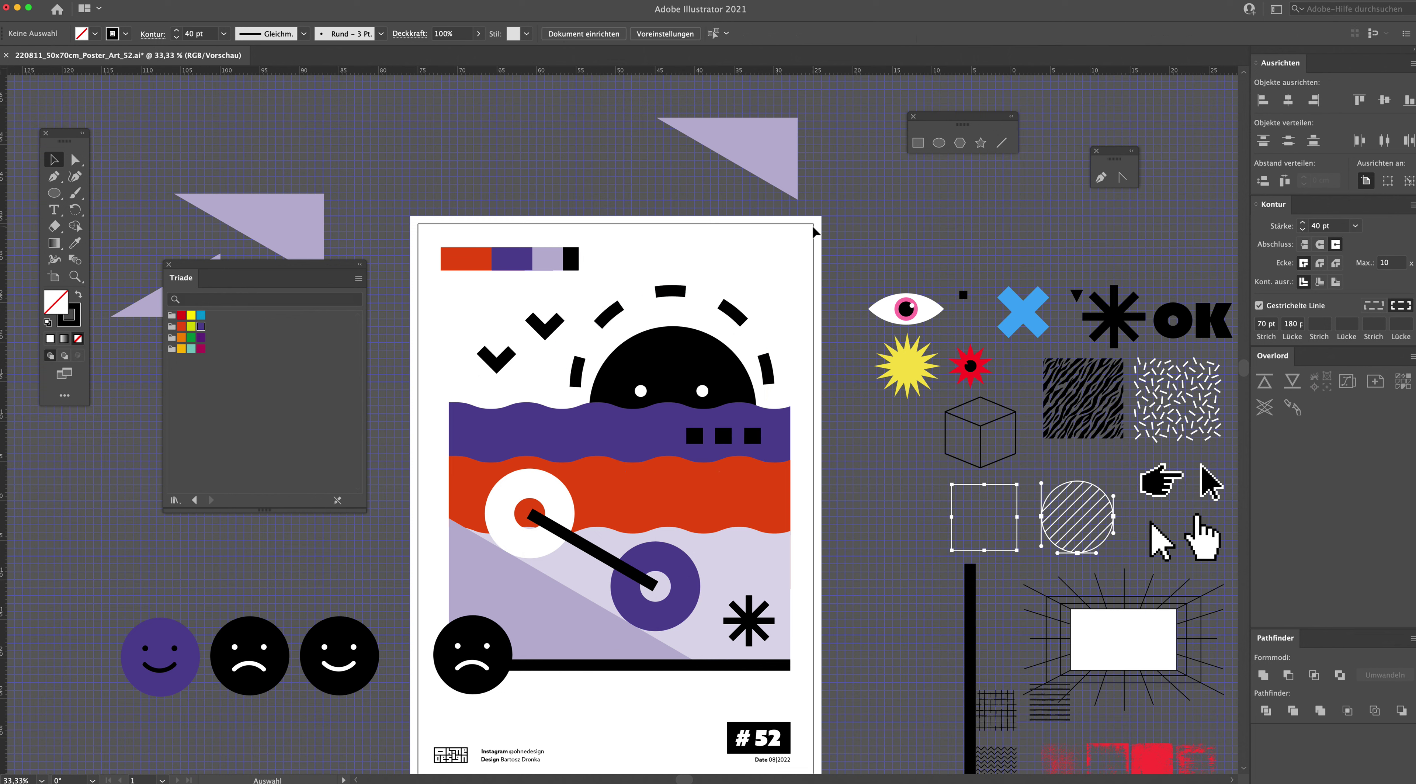
click(725, 313)
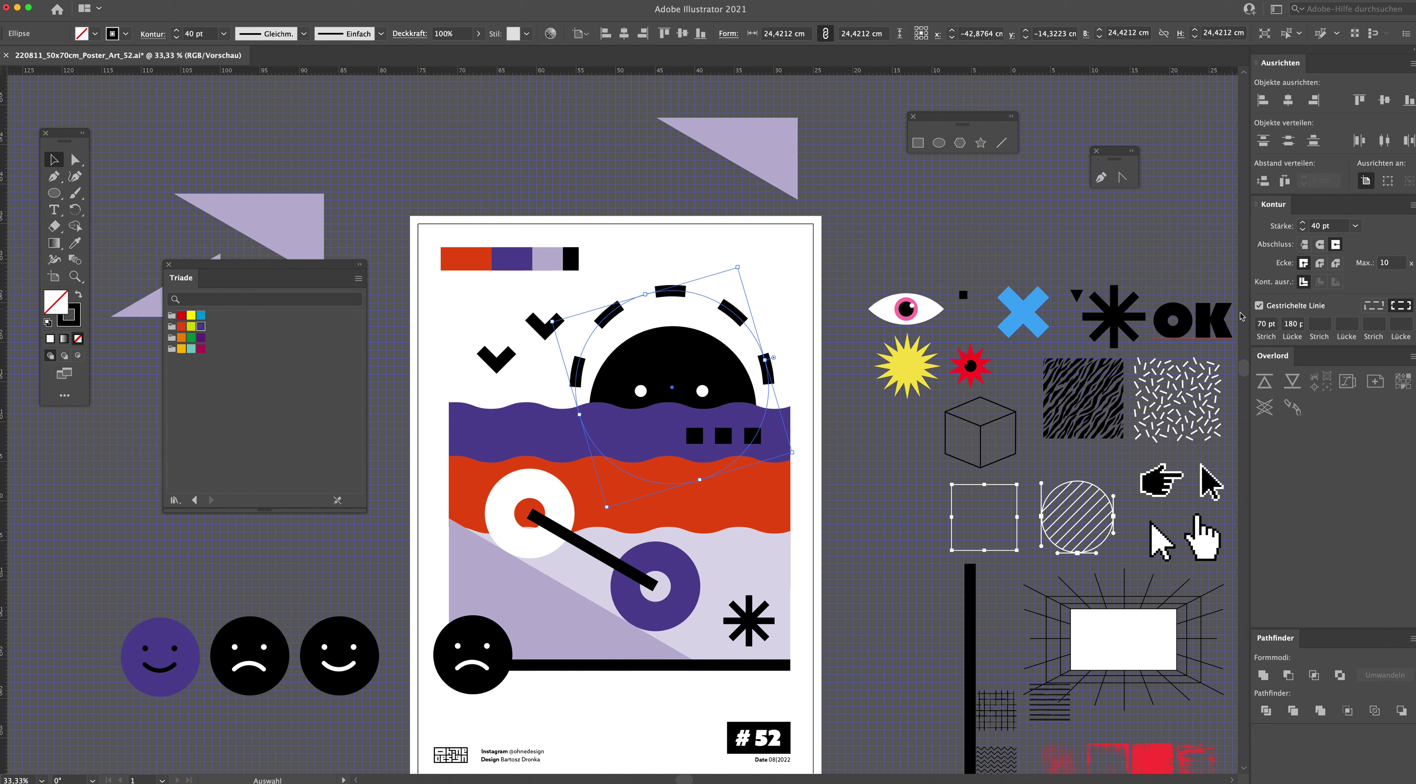
double_click(1264, 324)
text(1)
key(Return)
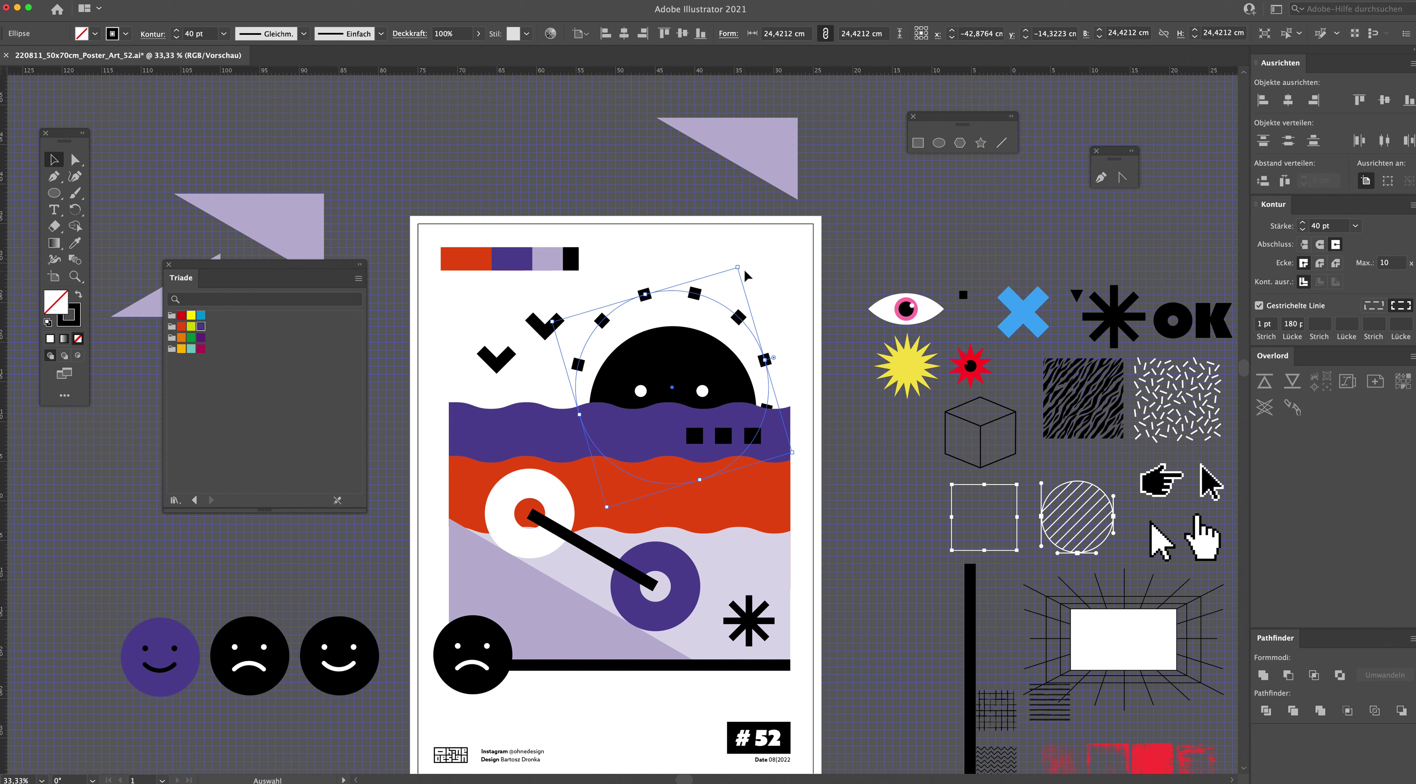
Step: Rotate the square-dot ring to about 31° and enlarge it to 26 cm
mouse_move(741, 264)
mouse_down()
mouse_move(677, 254)
mouse_move(701, 272)
mouse_up()
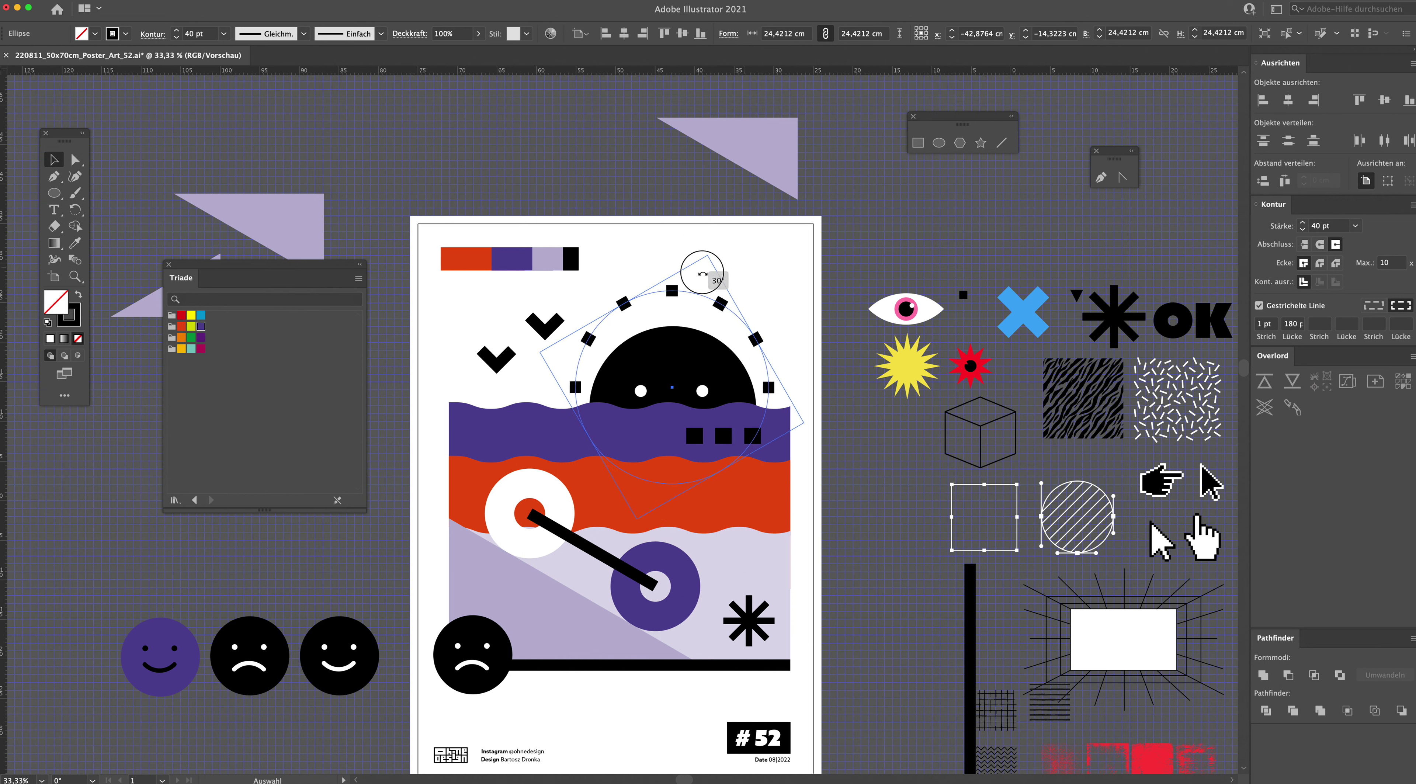
drag(701, 272, 704, 274)
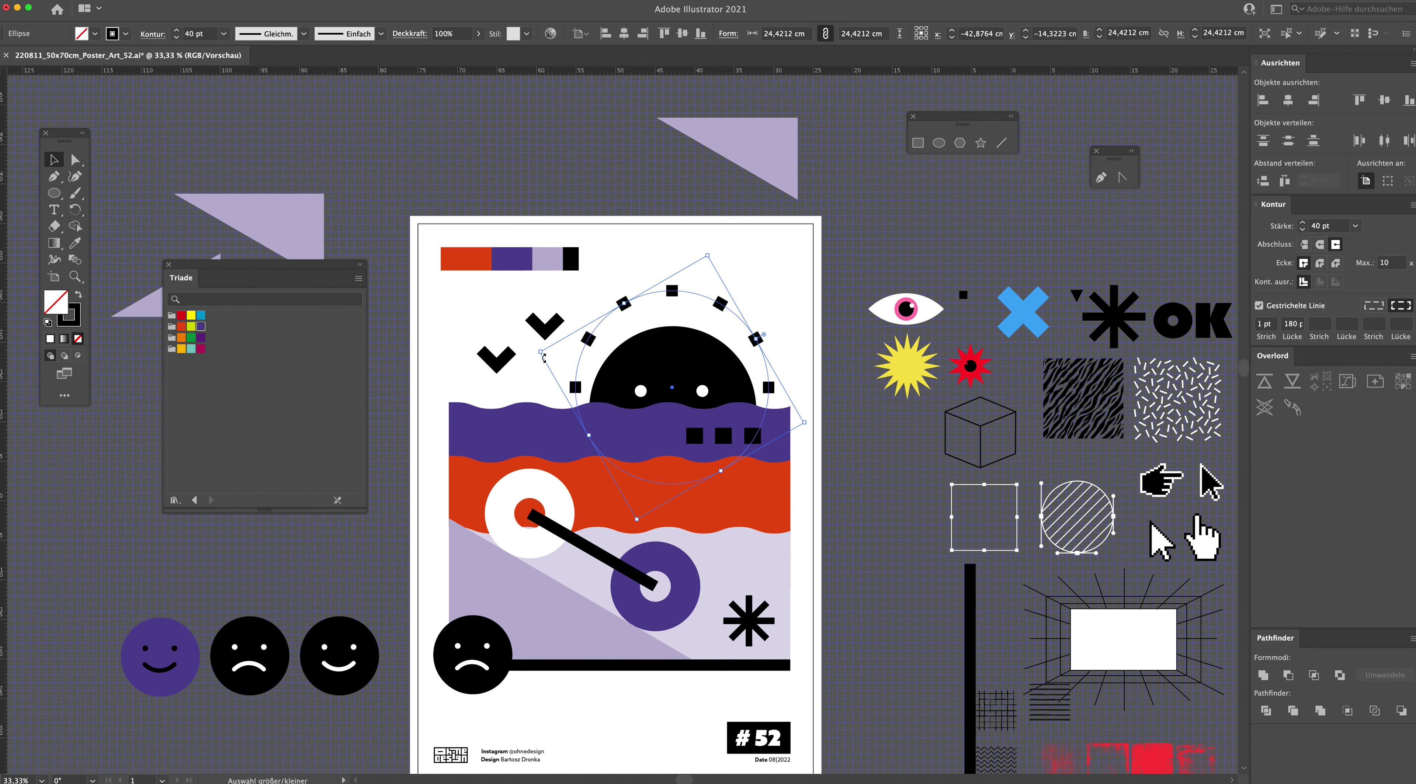
drag(543, 354, 523, 348)
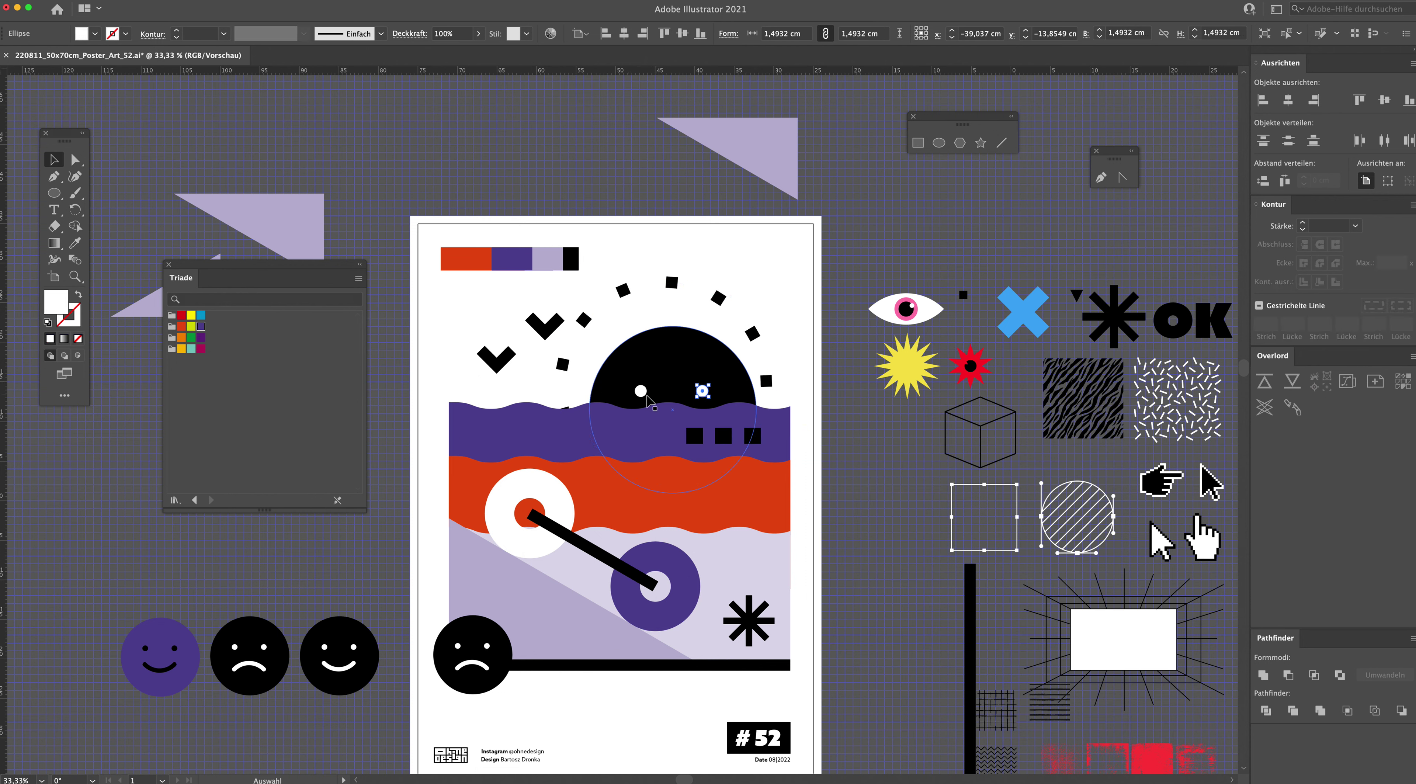
Step: Align the eye dots, black half-circle and dot ring to each other's vertical and horizontal centres
drag(696, 413, 663, 374)
shift+click(663, 365)
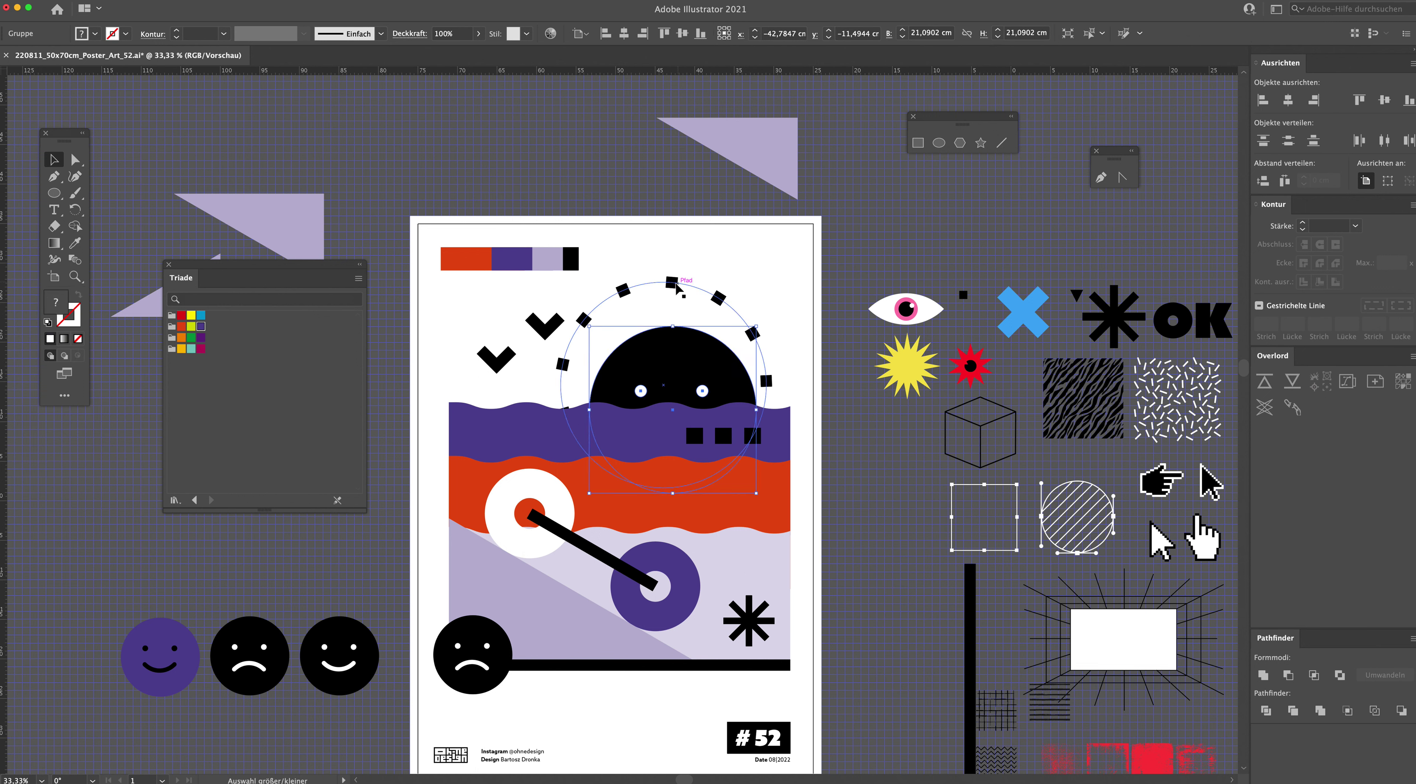
shift+click(675, 285)
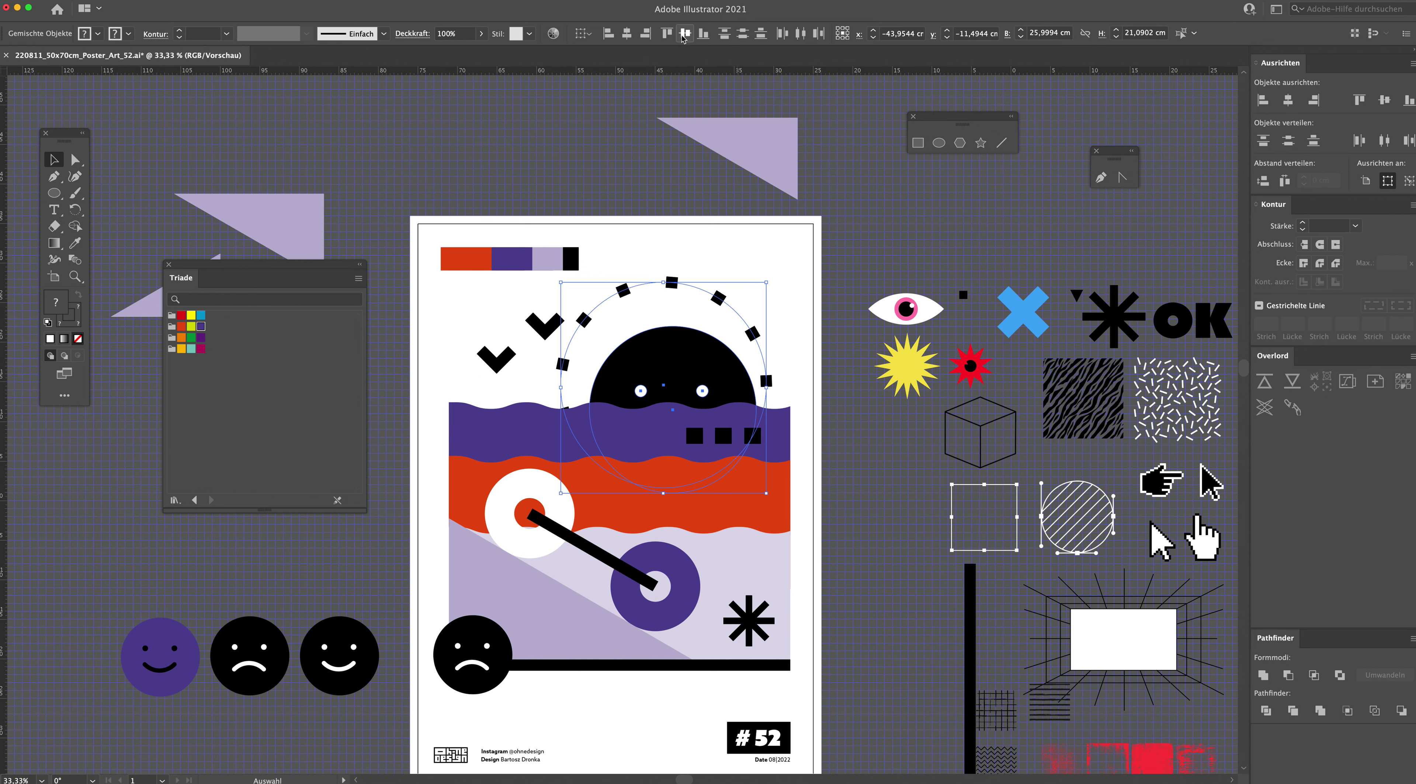
click(684, 33)
click(626, 33)
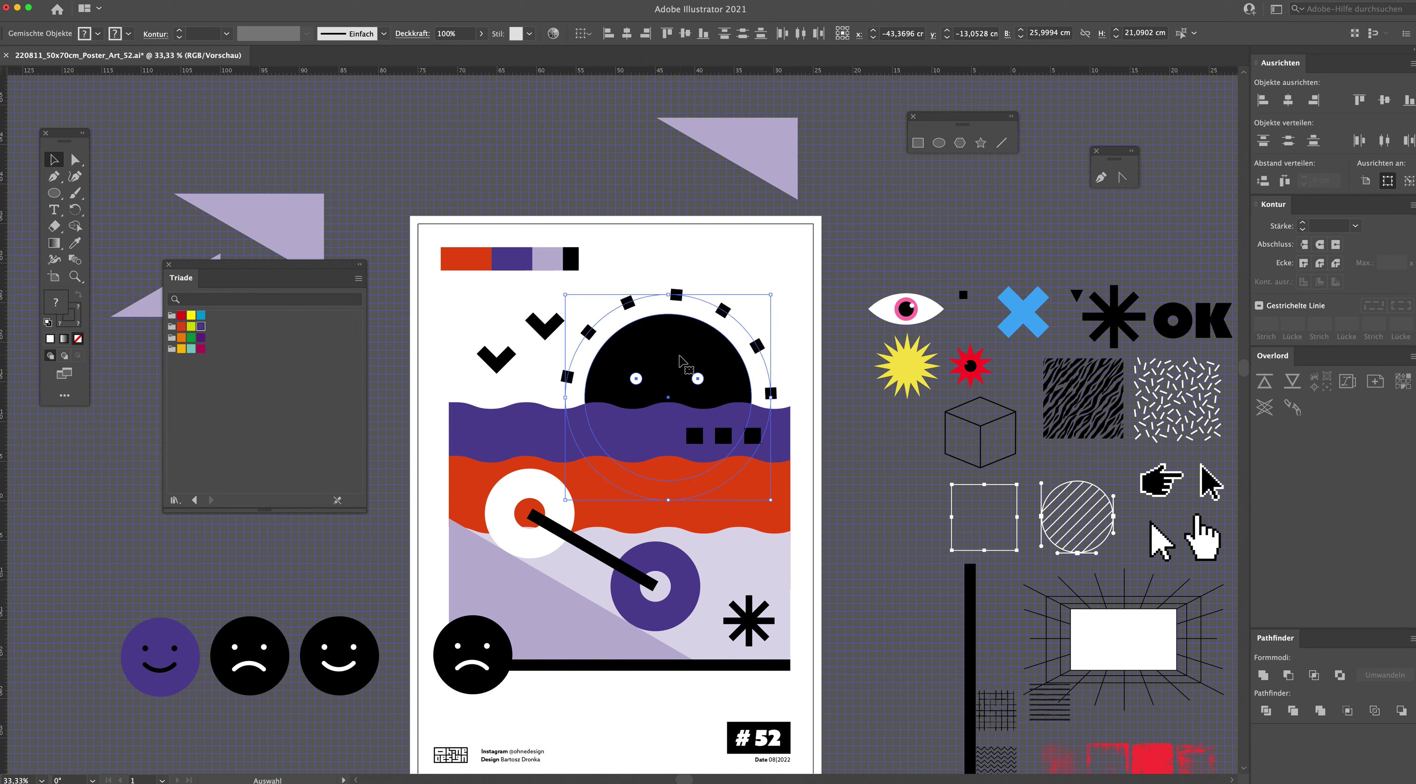
click(706, 247)
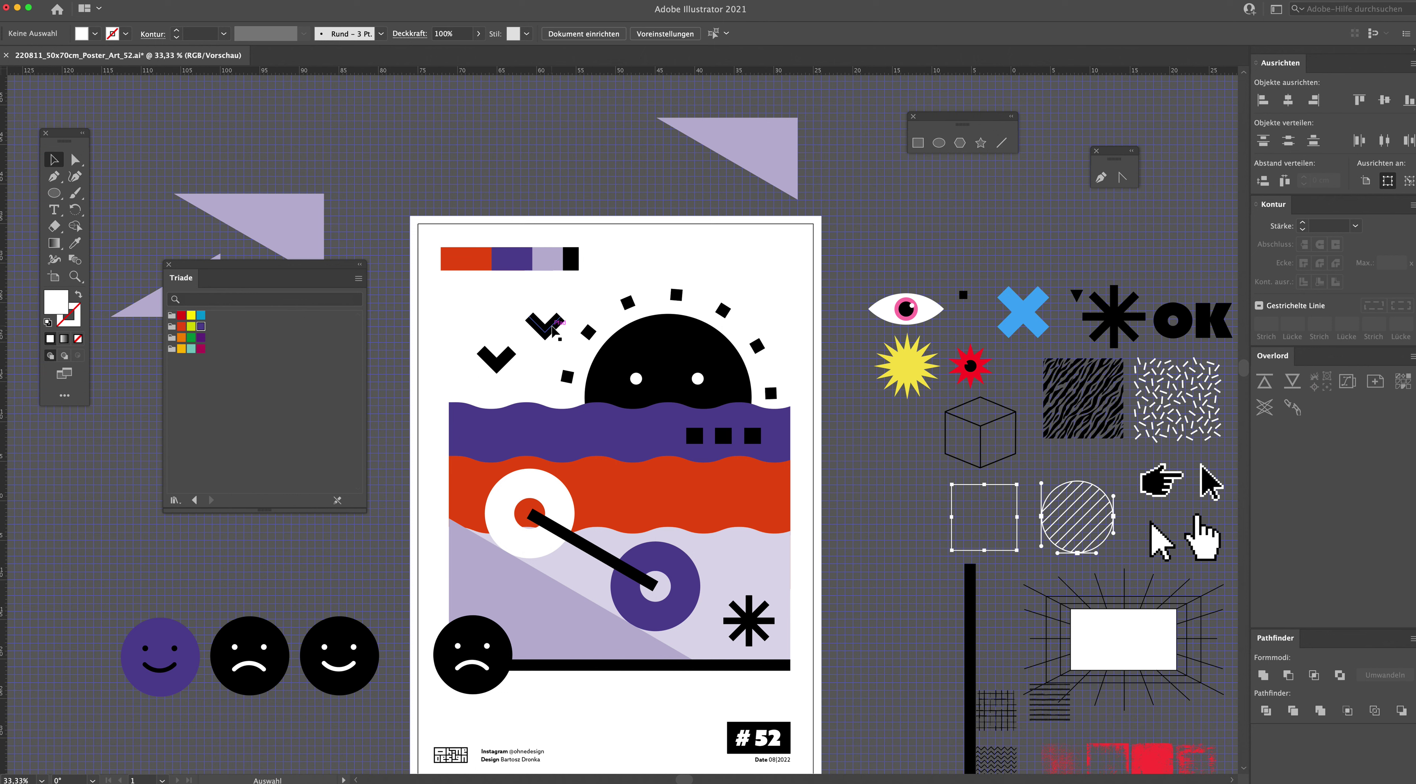
click(551, 330)
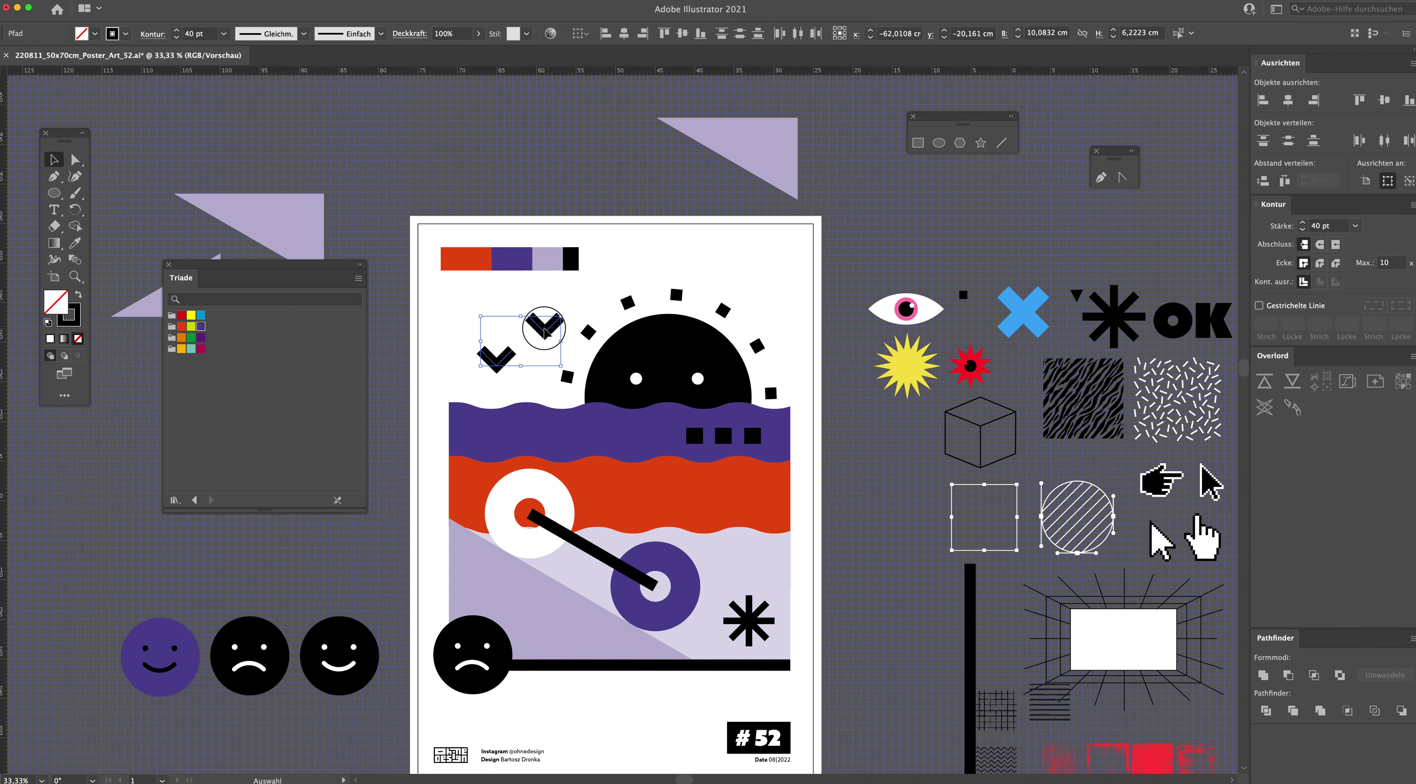
Step: Move both black chevrons further left
click(548, 329)
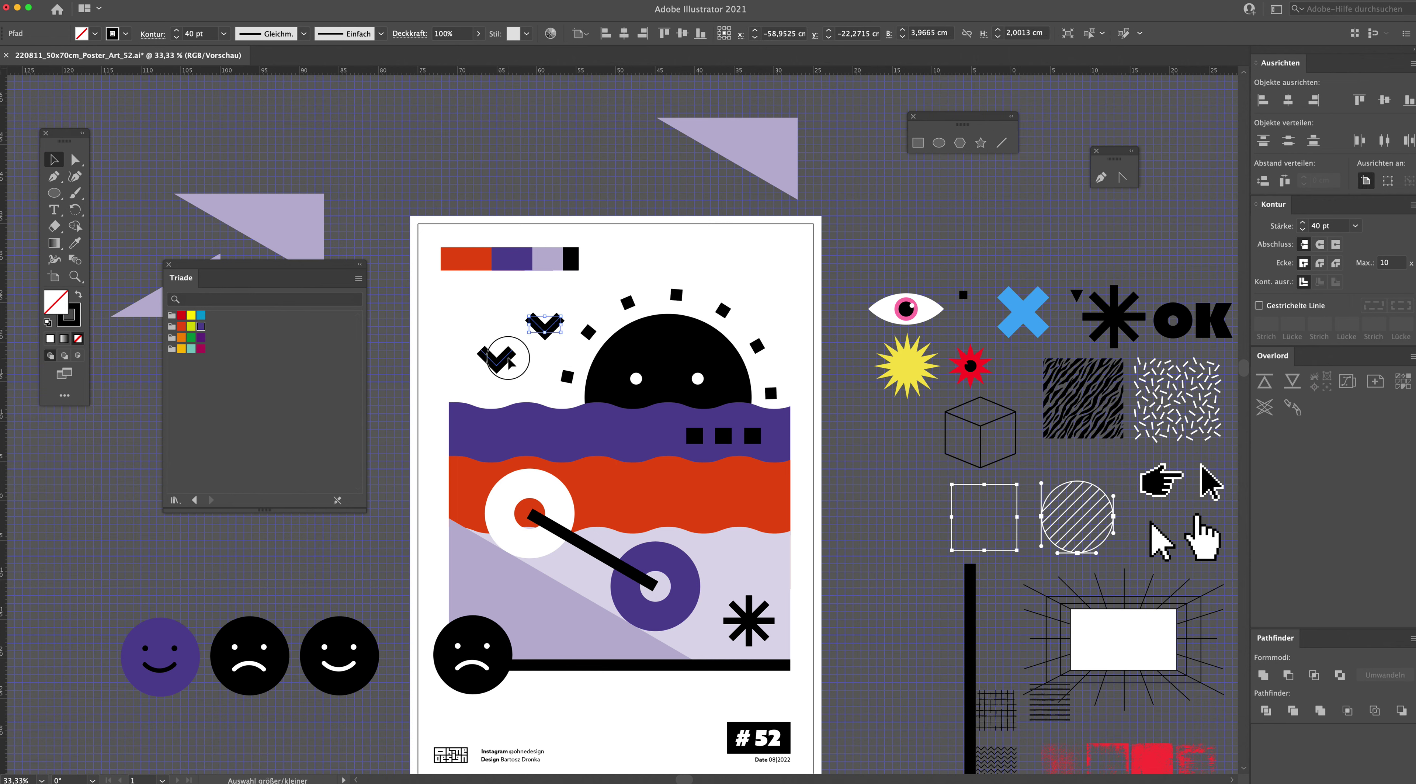
shift+click(496, 356)
drag(546, 336, 526, 336)
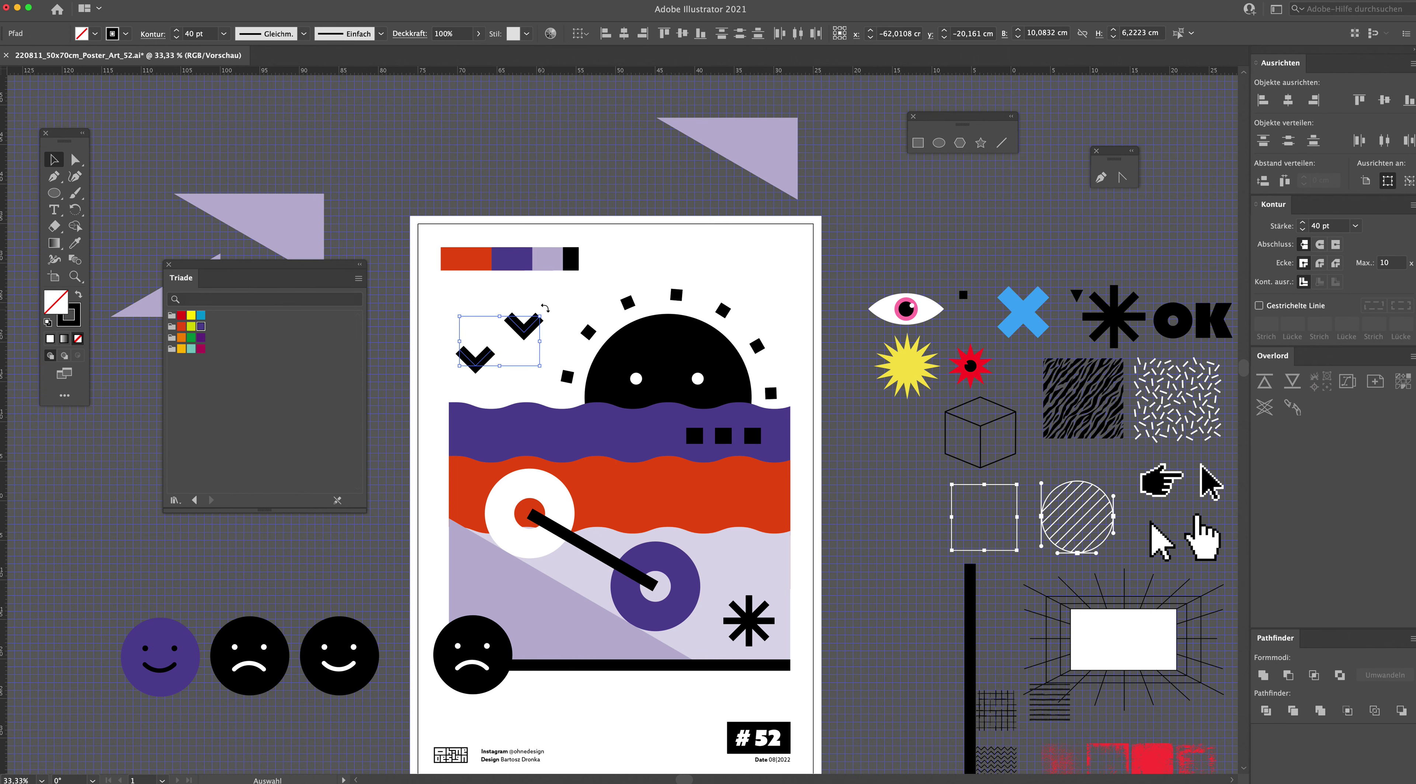
click(547, 291)
click(590, 331)
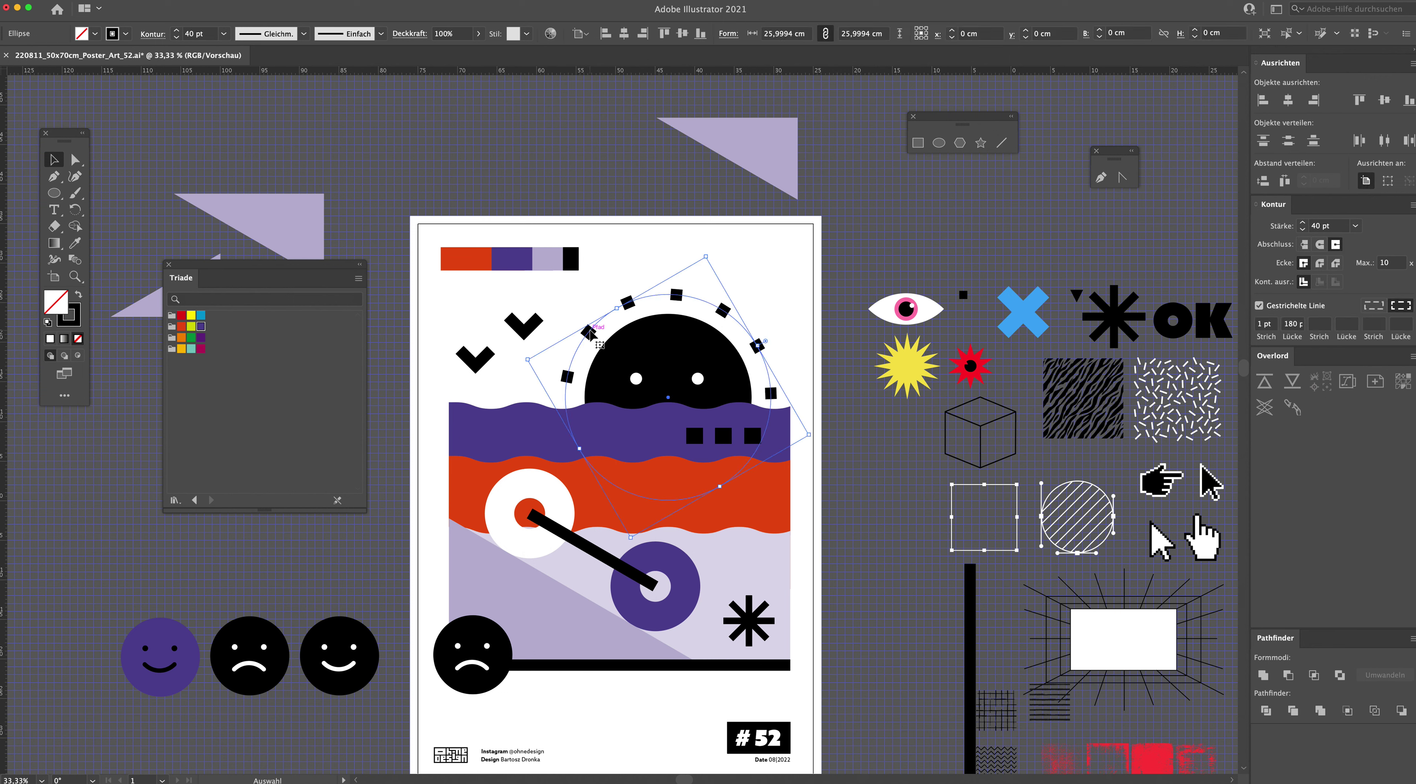
key(super+shift+a)
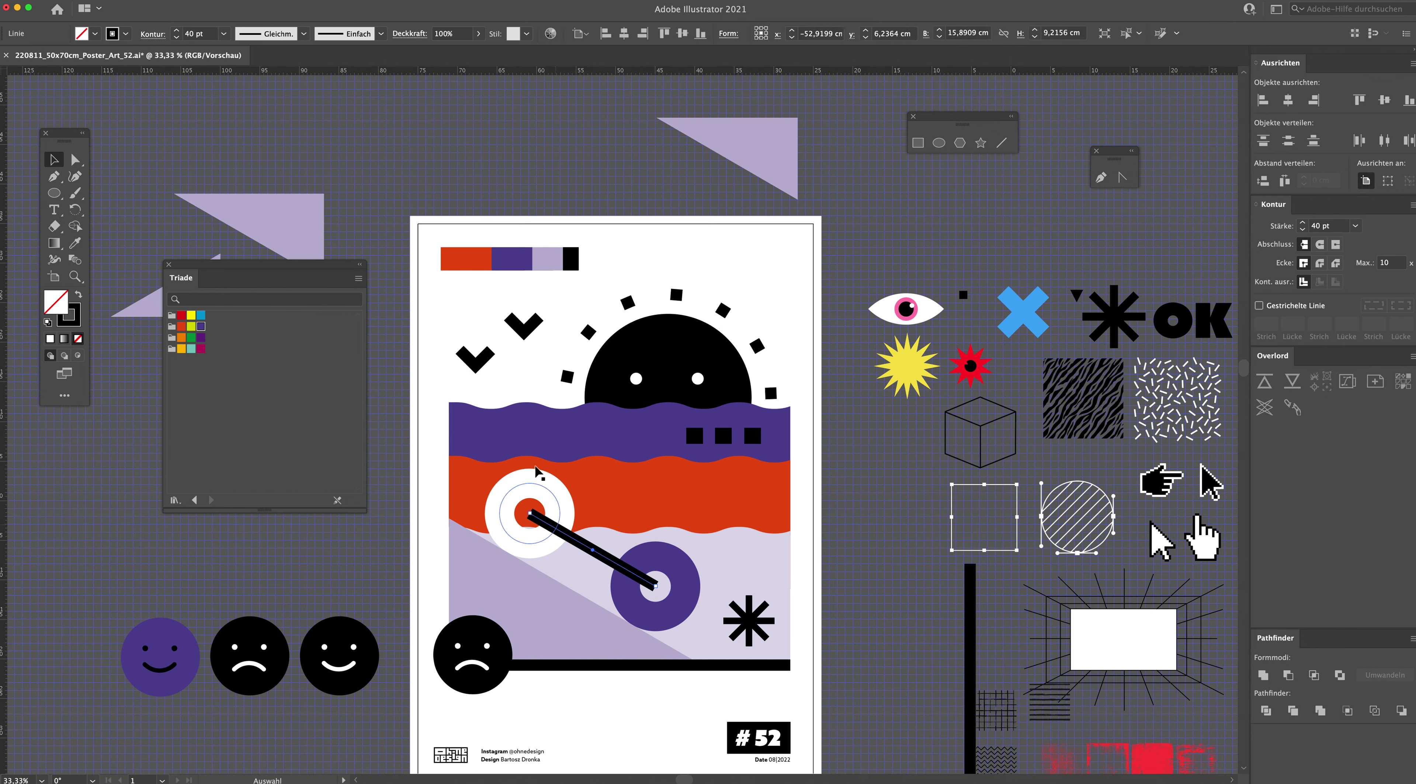
Step: Shift the upper chevron closer to the lower one and shrink both slightly
click(530, 332)
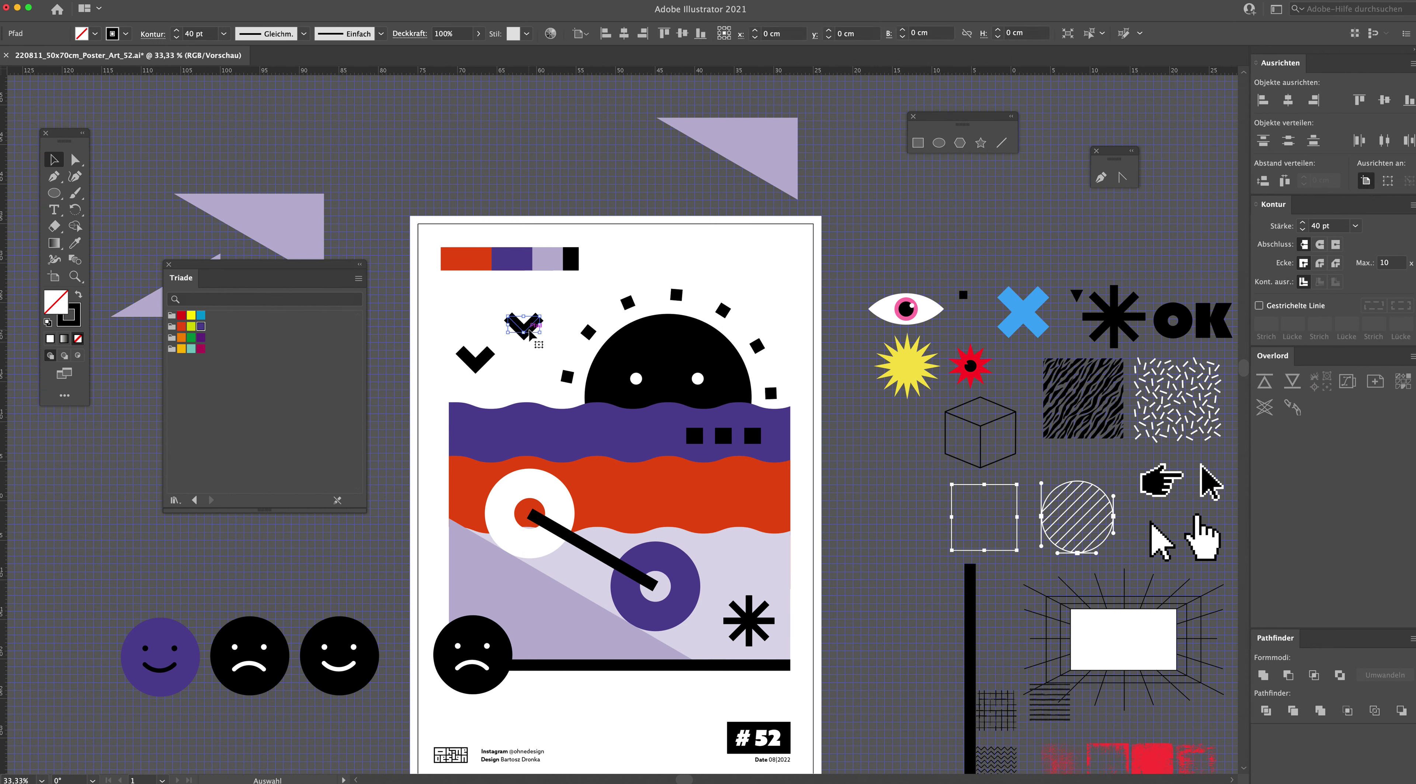
click(584, 667)
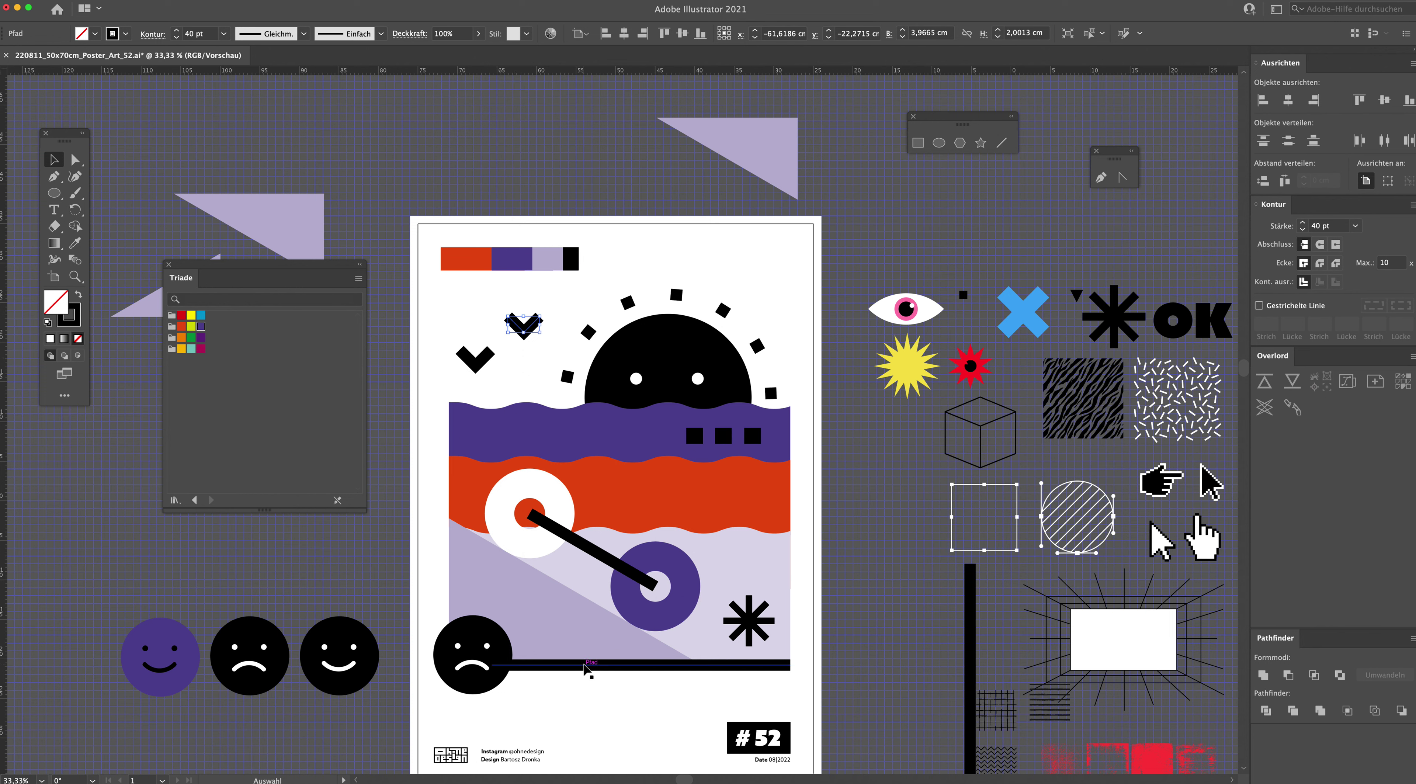
drag(522, 335, 508, 333)
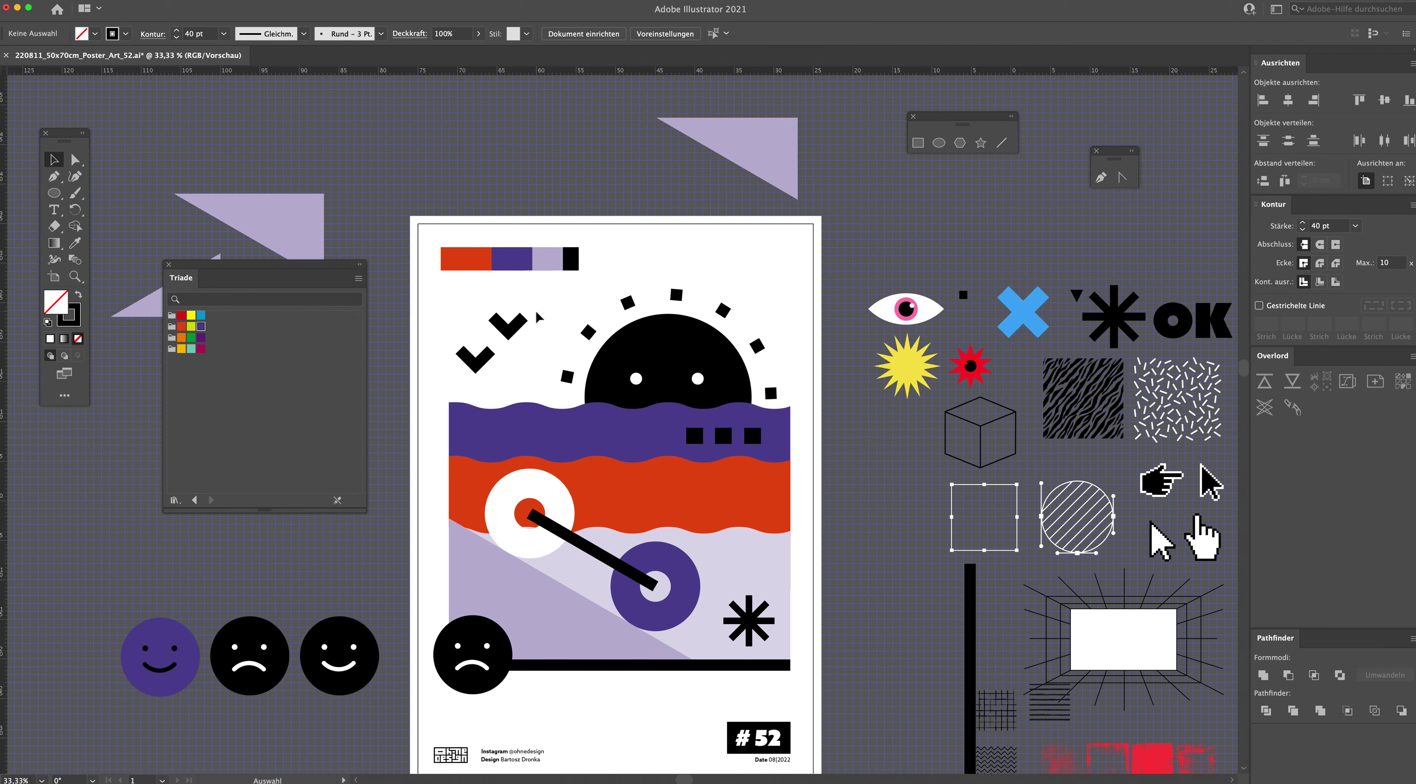
mouse_move(445, 410)
mouse_down()
mouse_move(510, 342)
mouse_move(466, 358)
mouse_up()
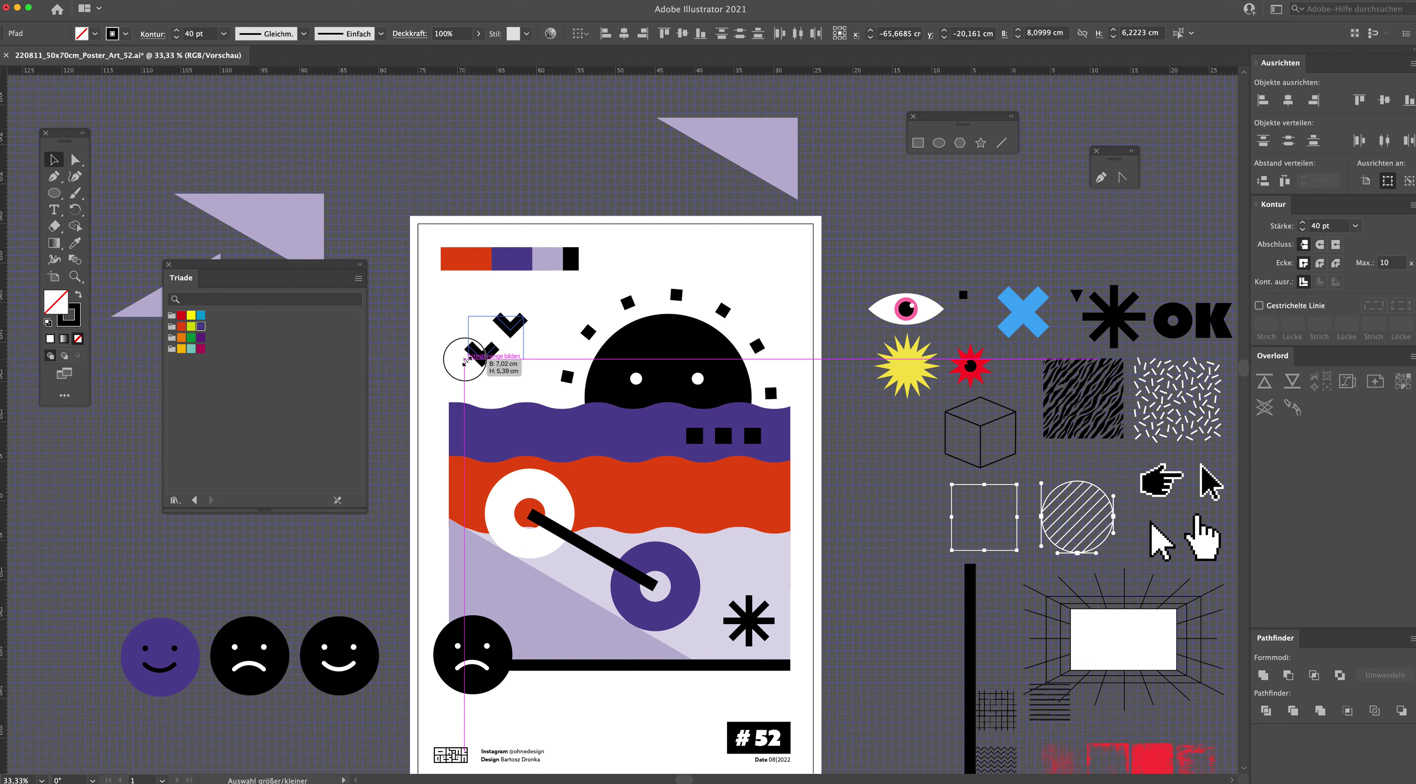
click(450, 329)
drag(463, 311, 543, 391)
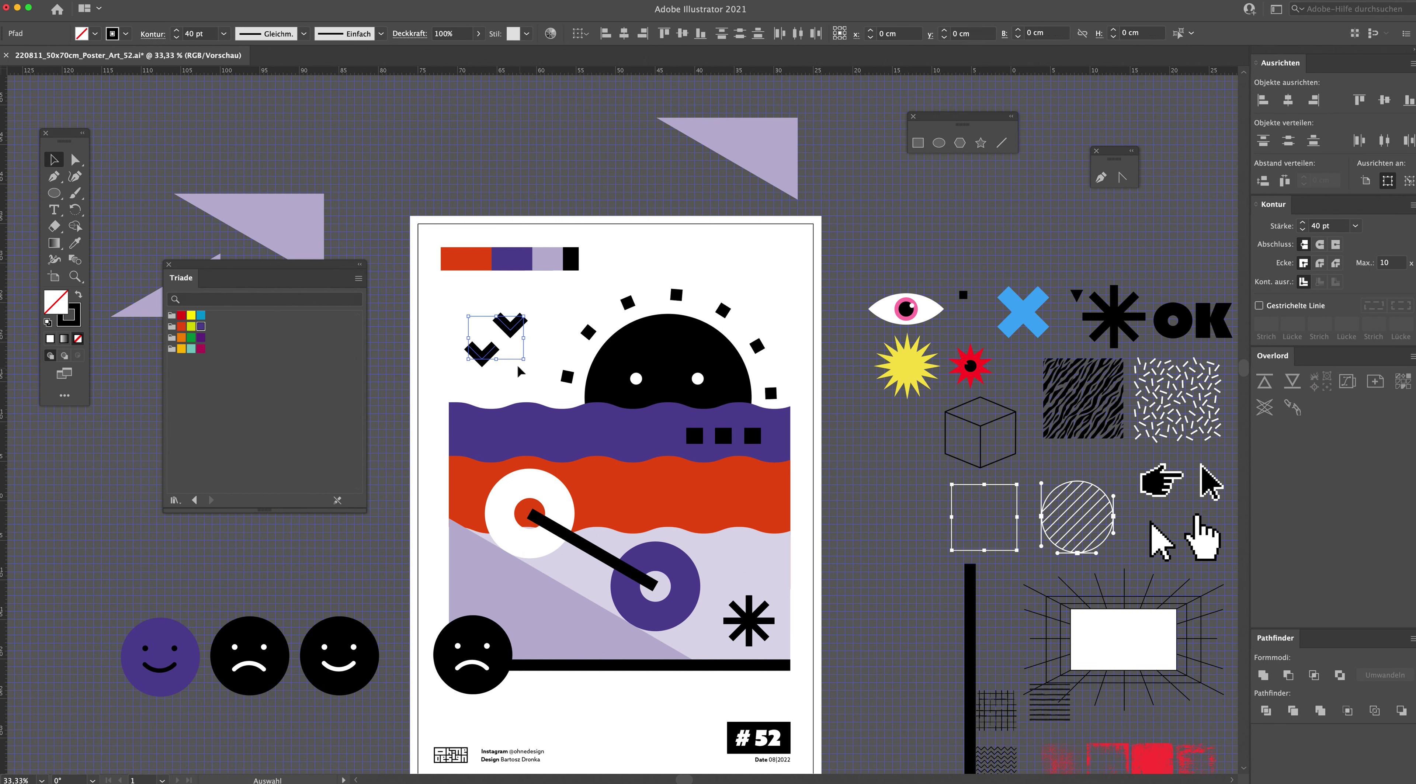
Step: Try a red-orange and then a purple outline on the chevrons
click(126, 33)
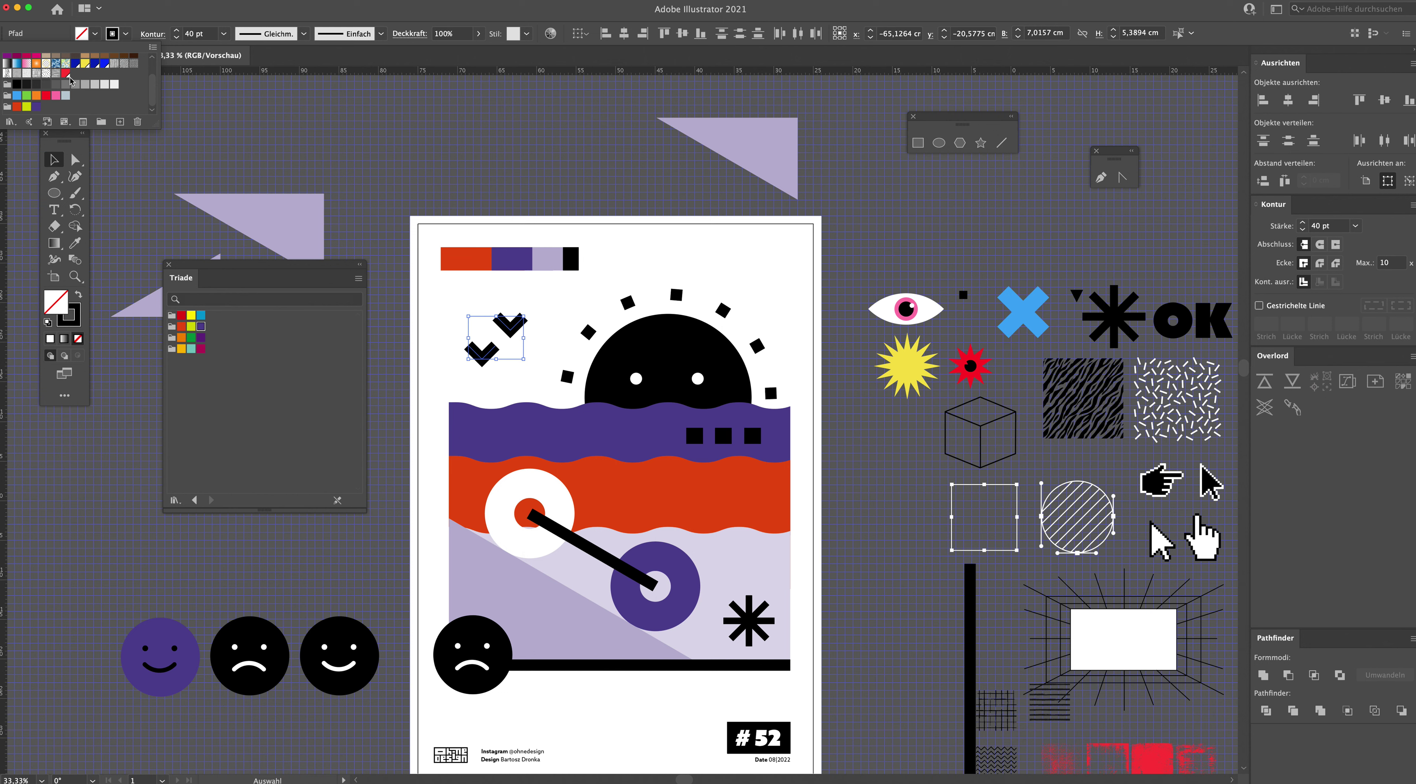
click(16, 106)
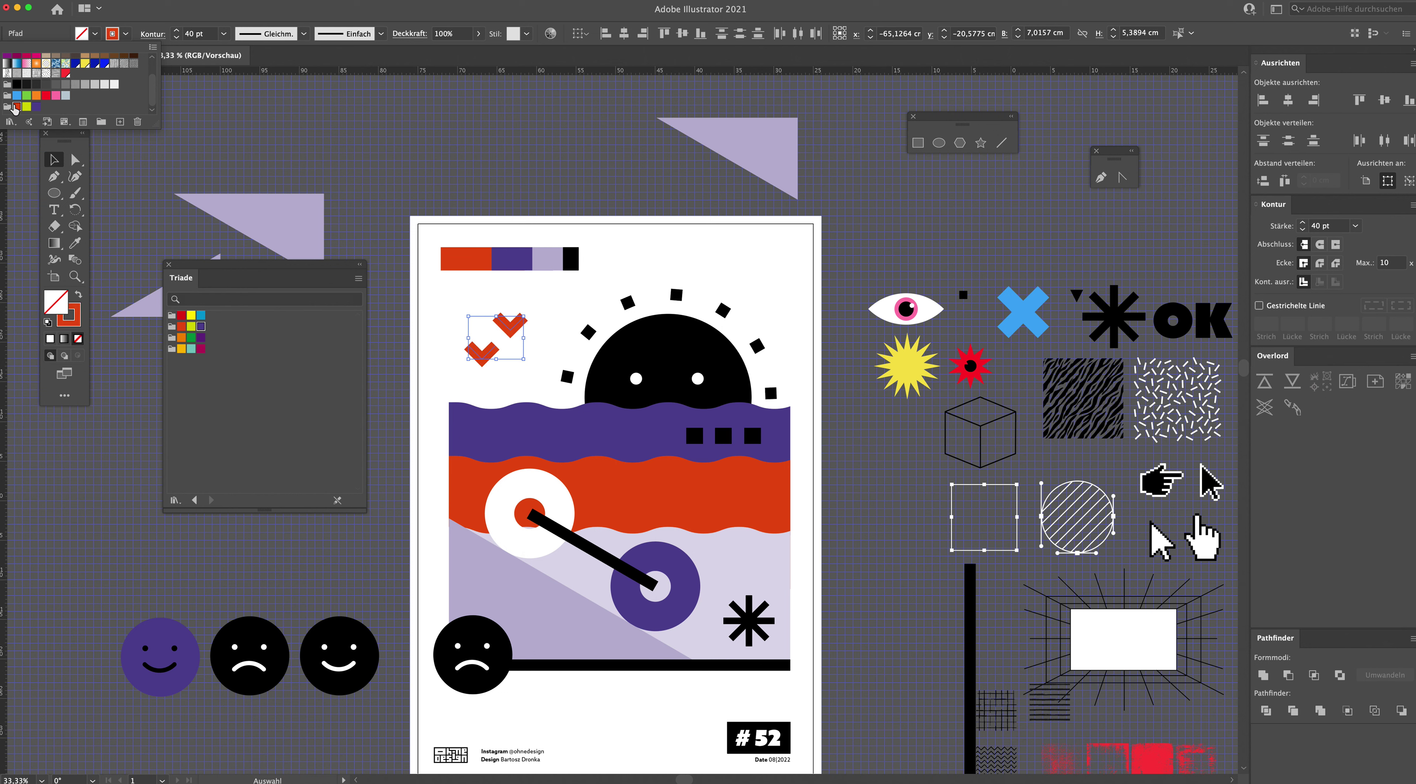
click(43, 114)
click(37, 108)
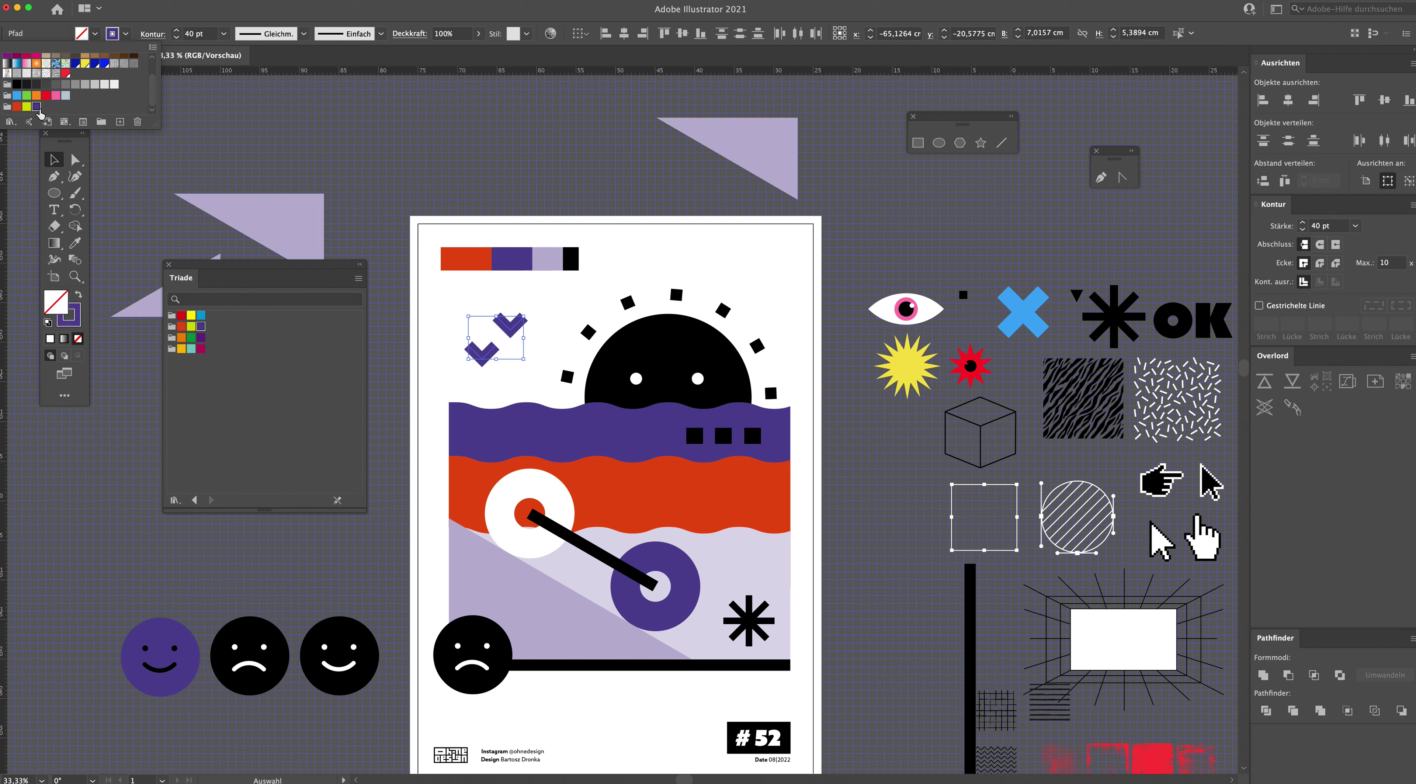
click(372, 140)
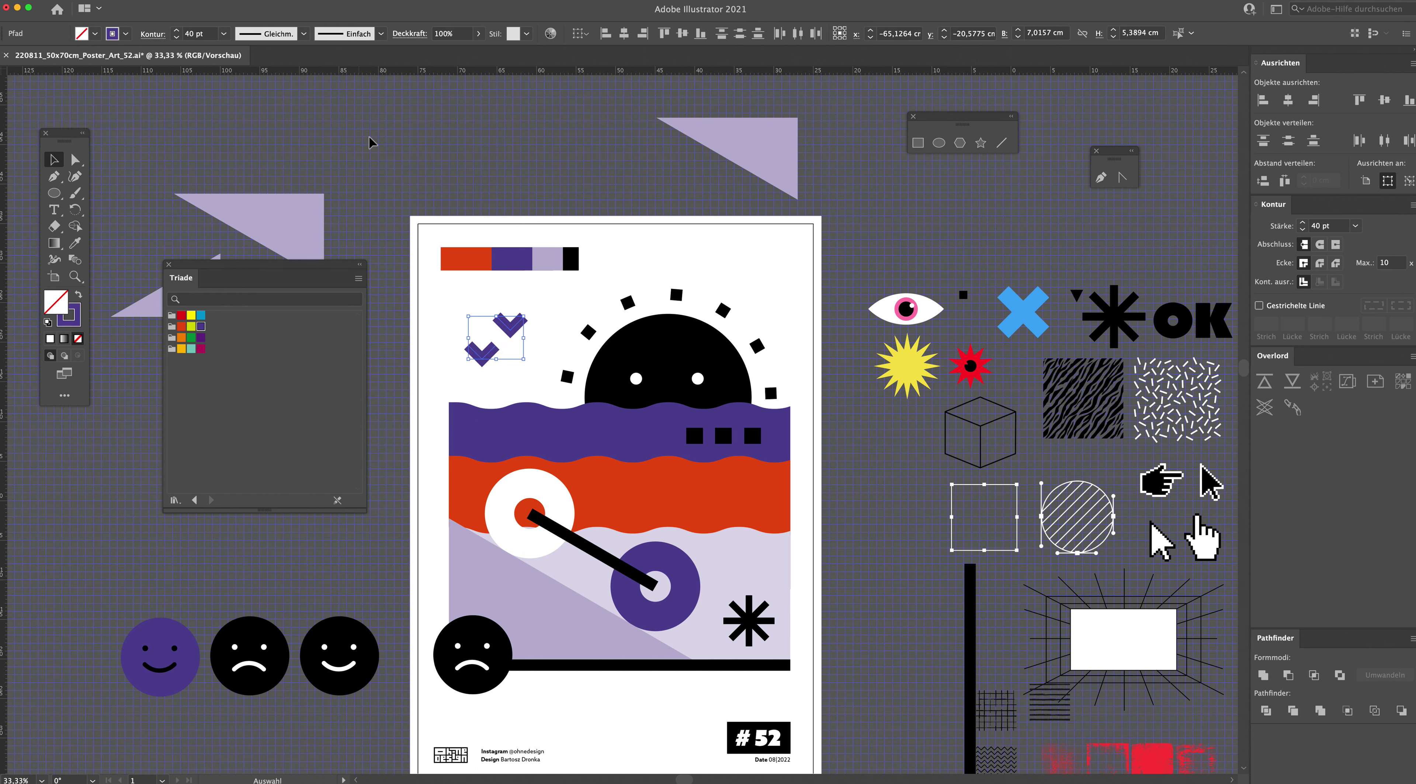
Step: Save the light-purple triangle's fill colour as a new lilac swatch
click(468, 537)
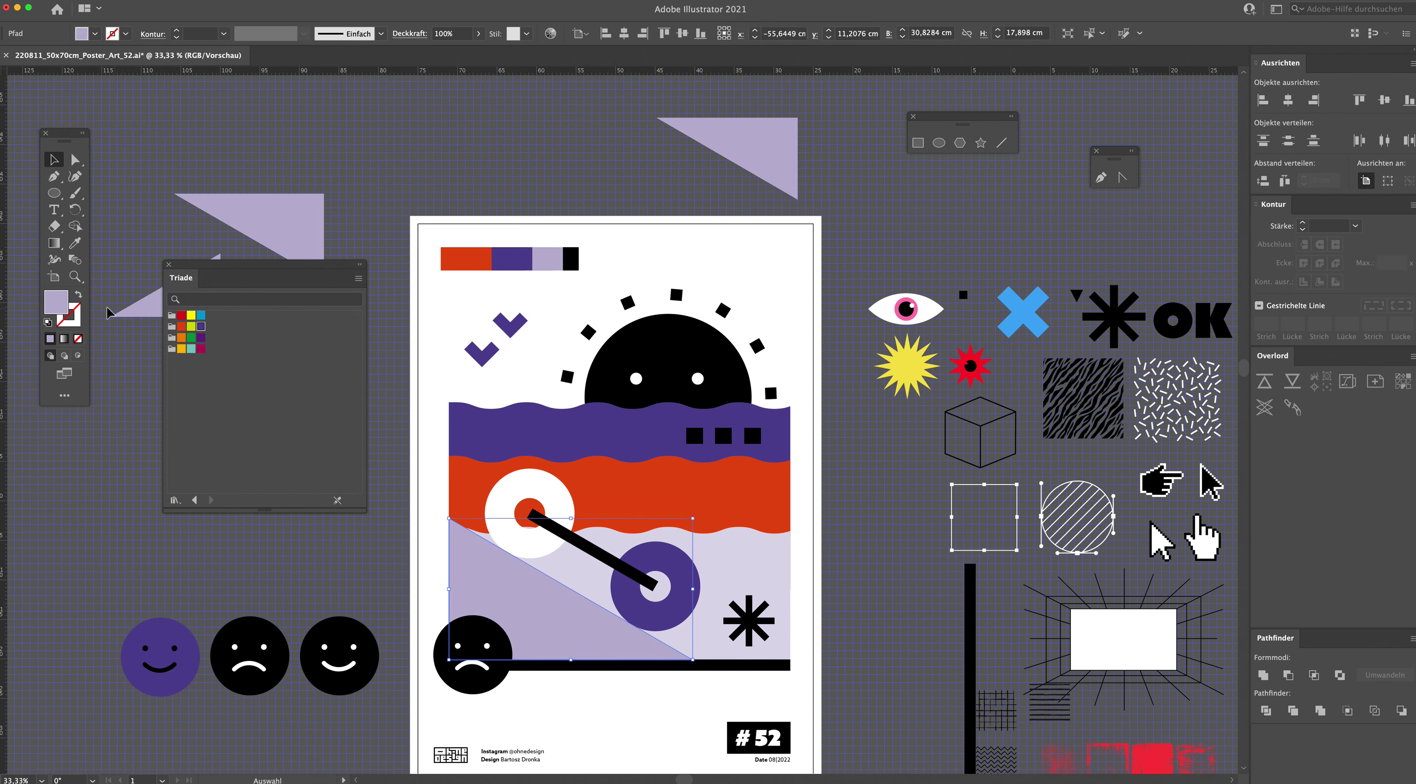
click(94, 33)
click(120, 121)
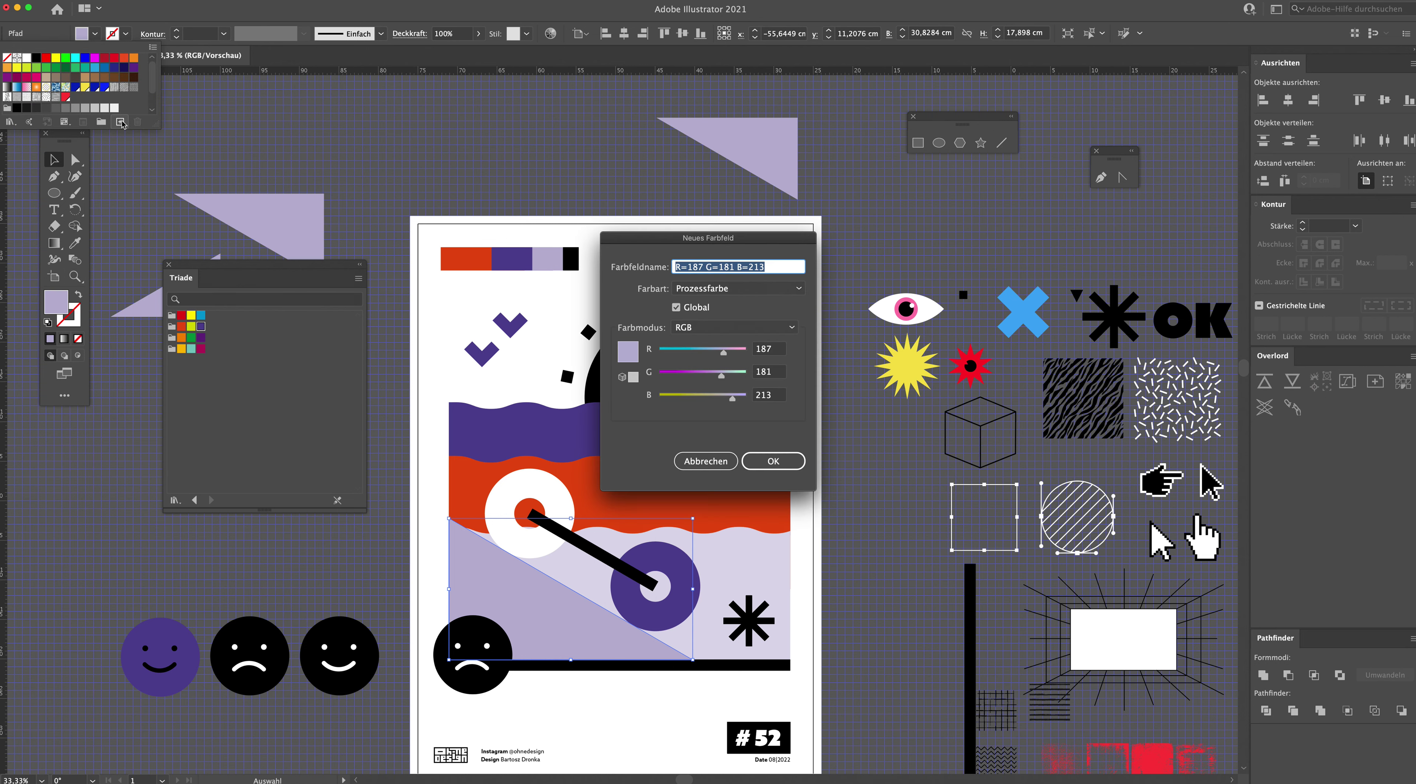
key(Return)
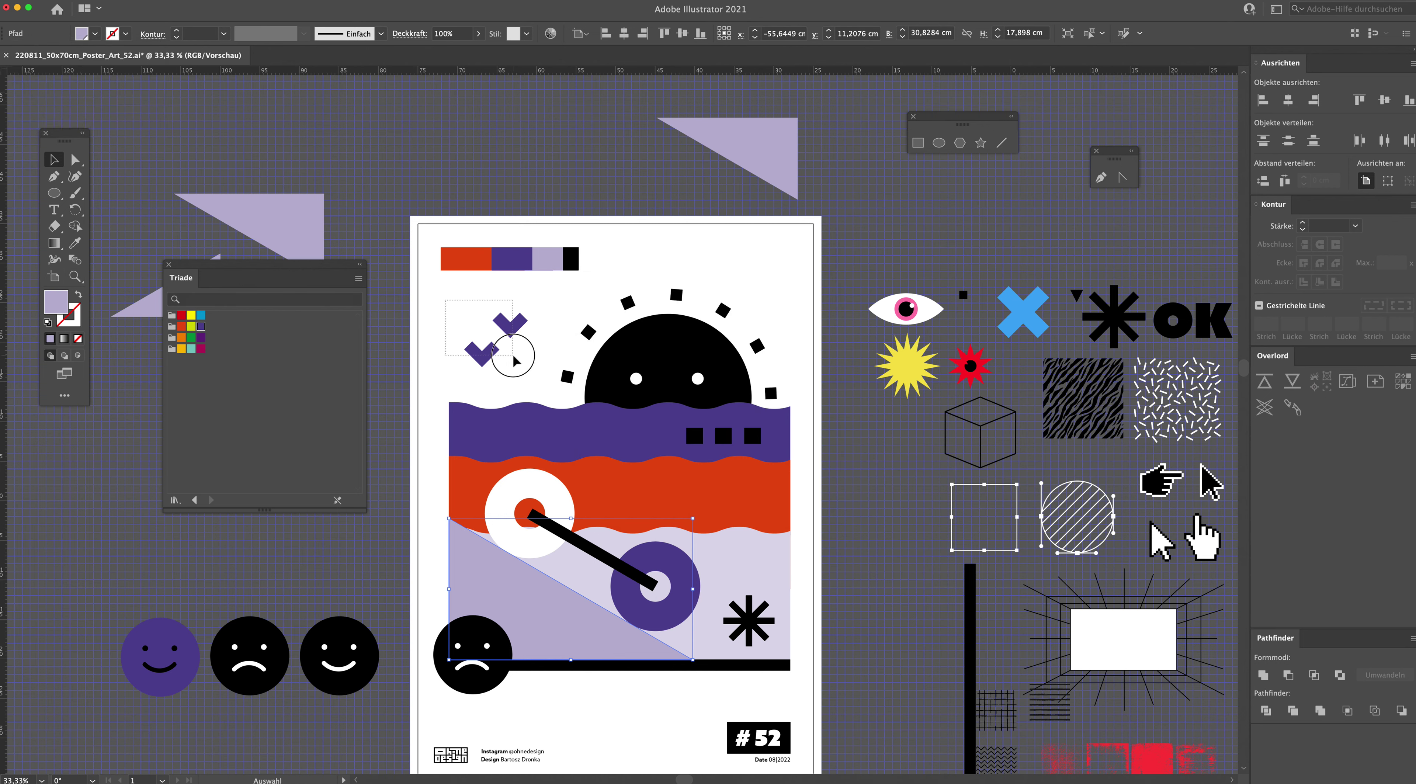
Step: Apply the new lilac swatch to both chevrons
click(508, 330)
click(110, 35)
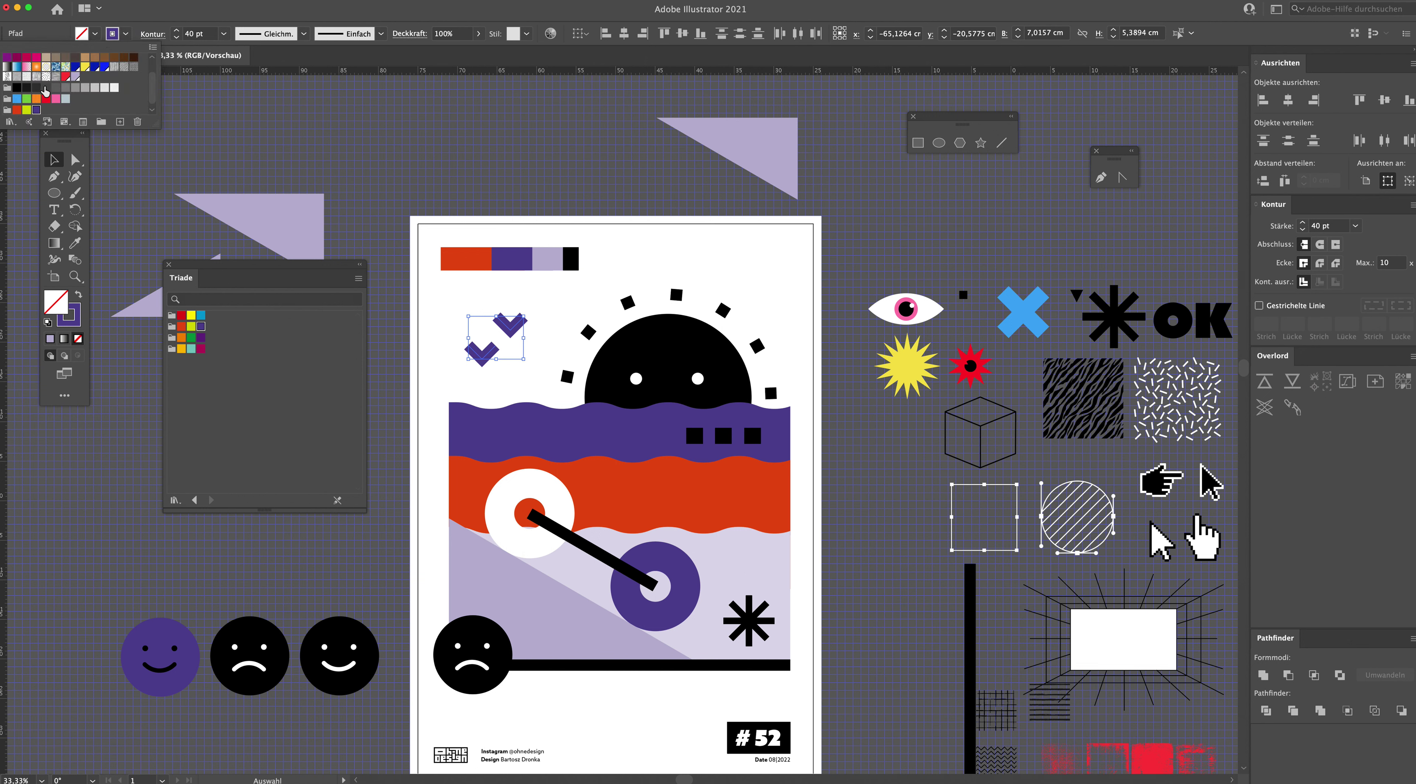
scroll(45, 90, down, 1)
click(75, 79)
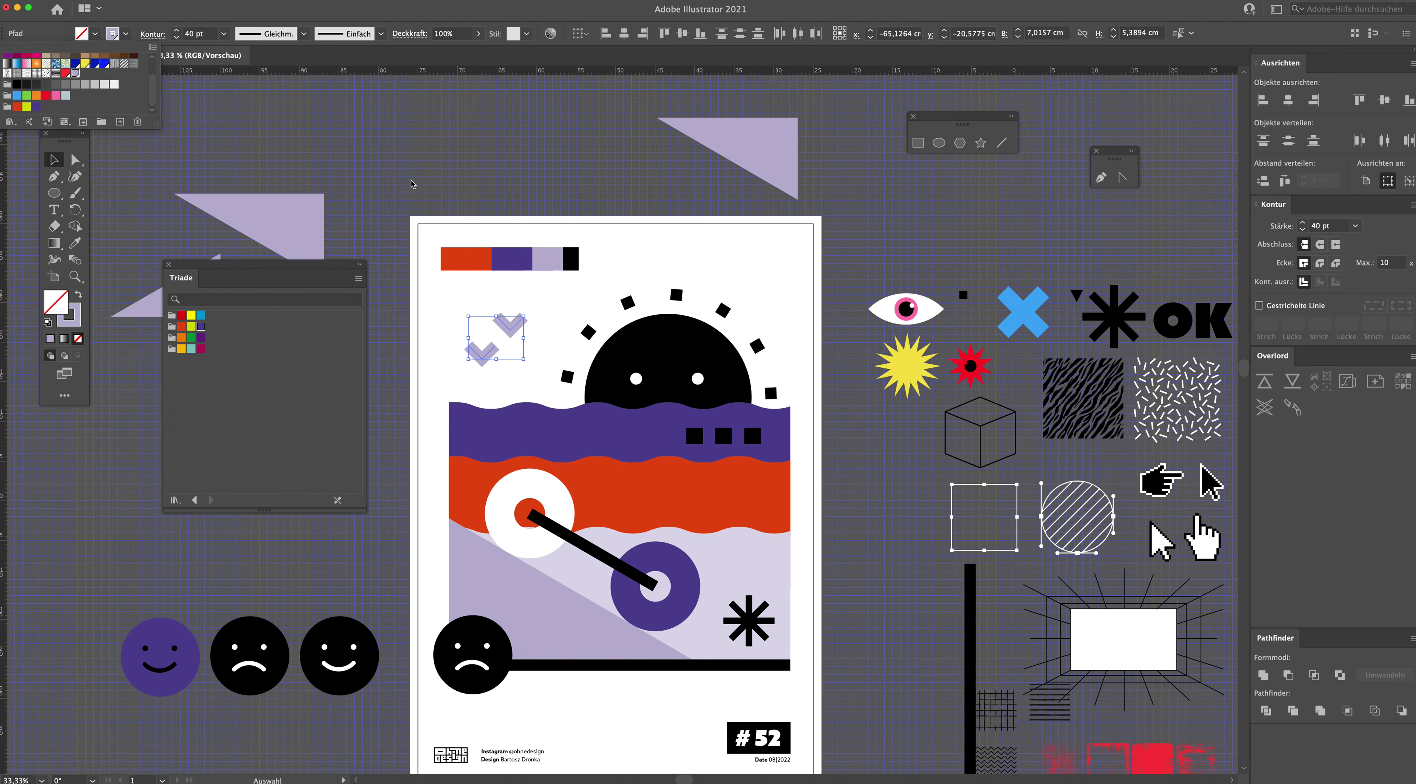
click(435, 167)
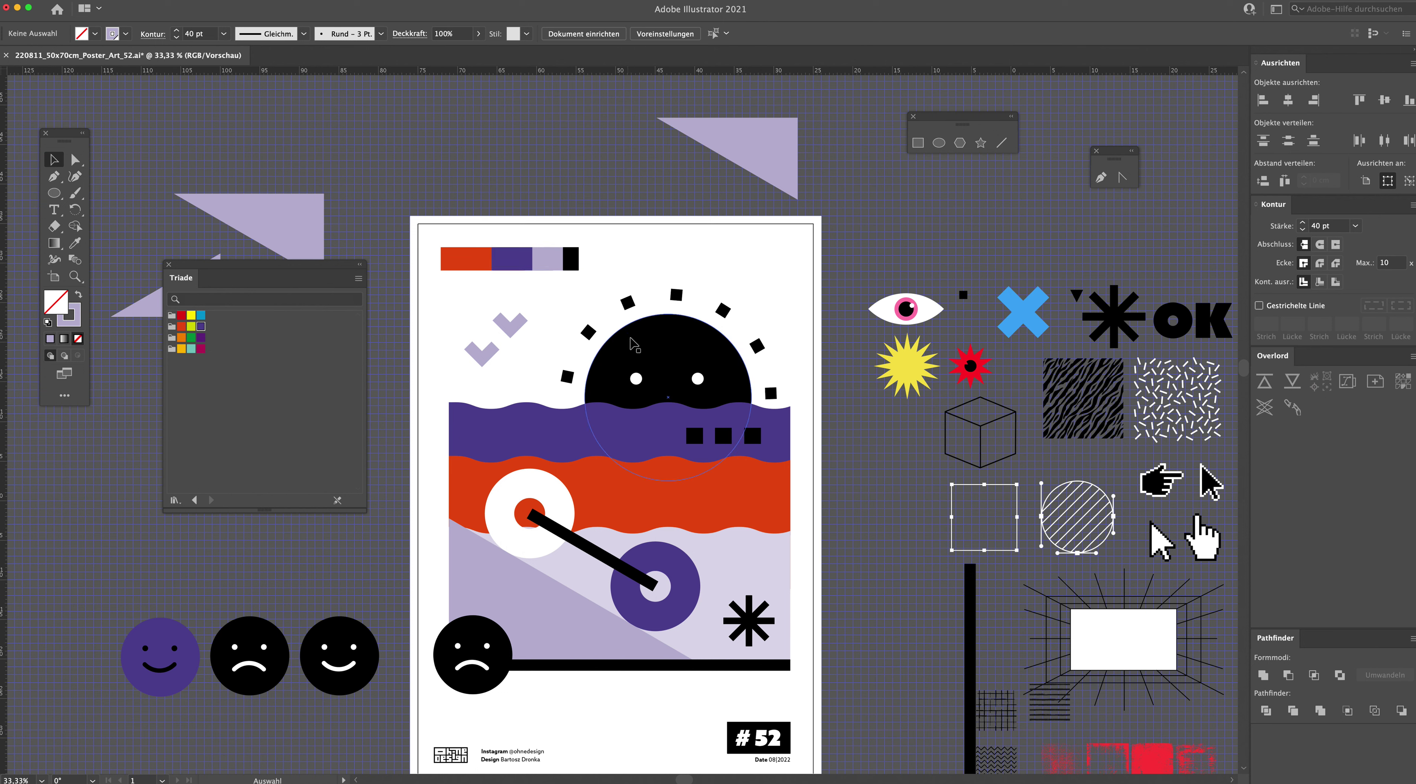
Step: Nudge the square ring down slightly and tilt the dashed circle to about 31.76°
drag(775, 286, 630, 377)
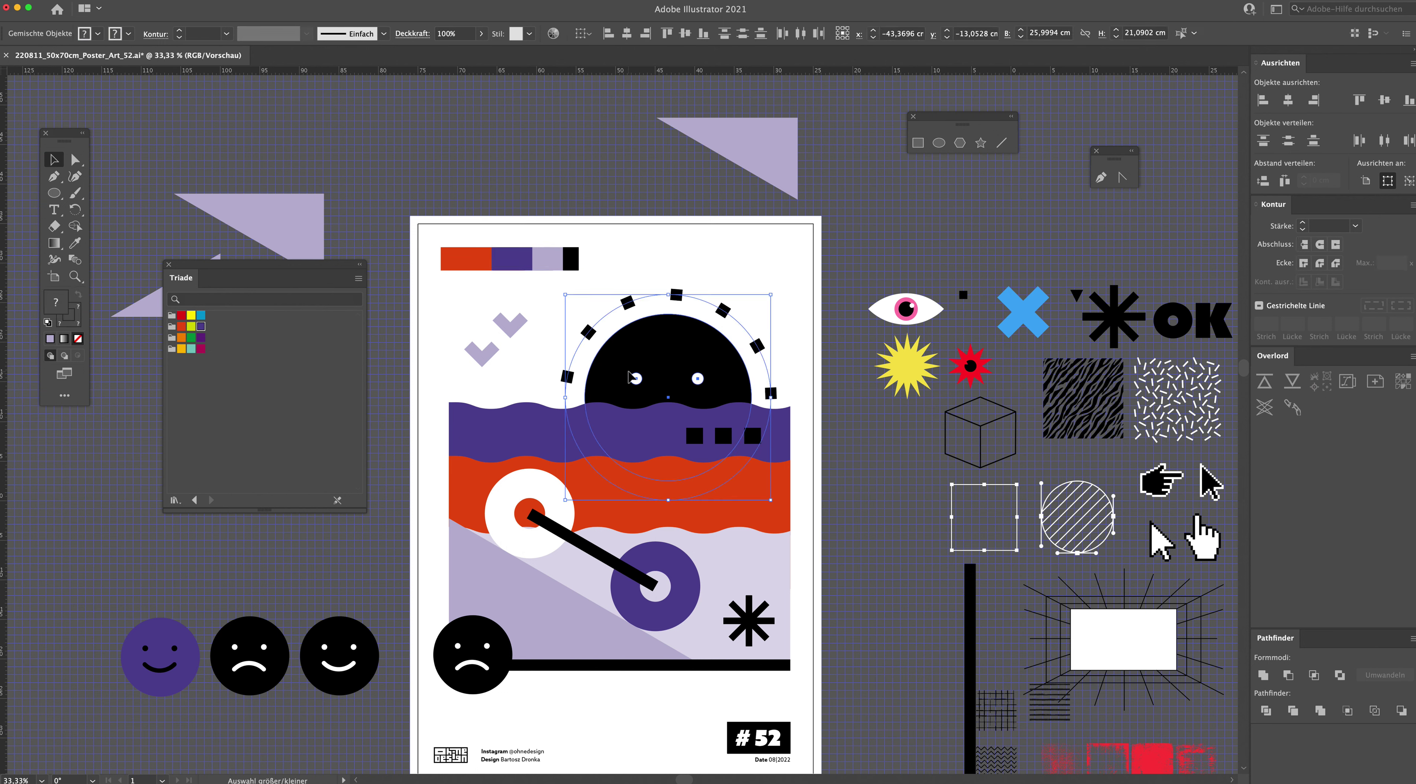
key(Down)
key(Down)
key(Down)
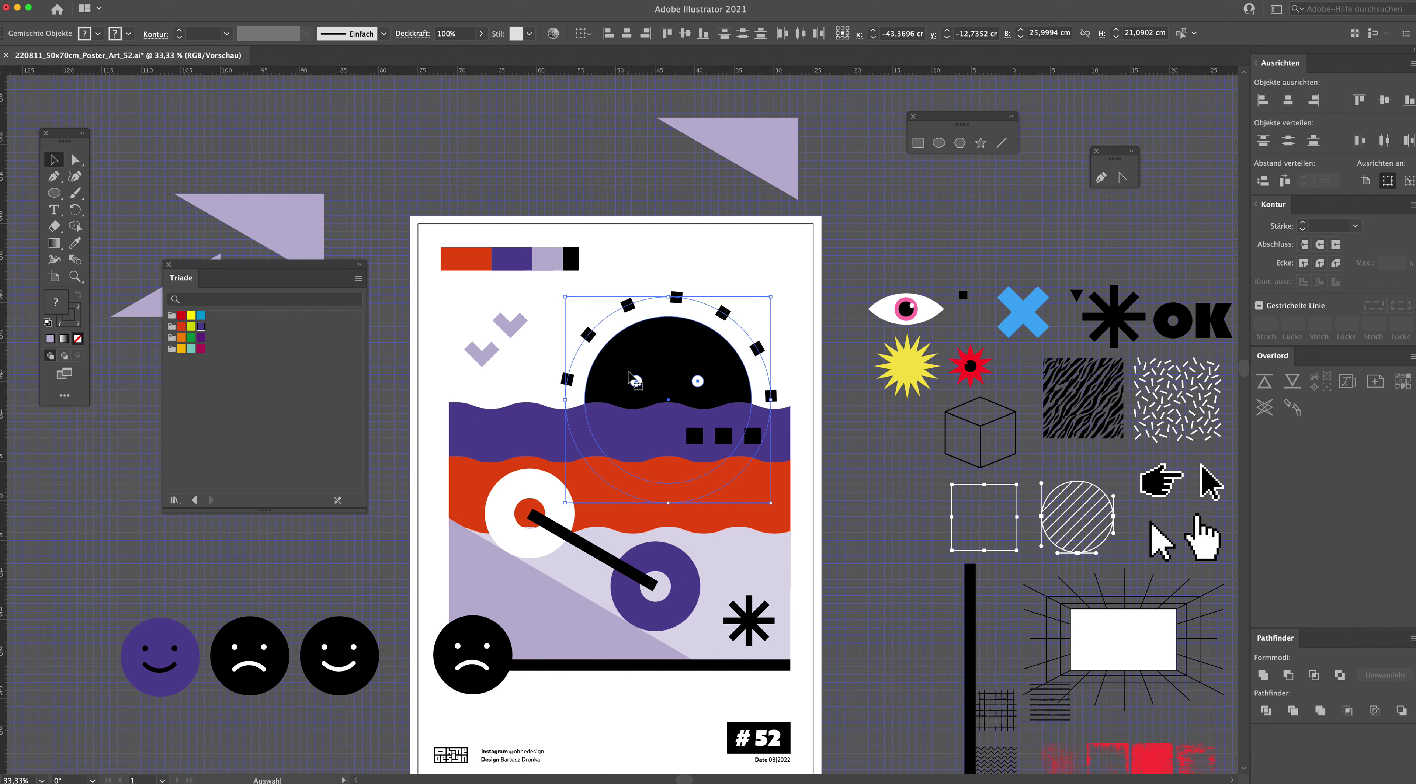
click(743, 271)
click(722, 313)
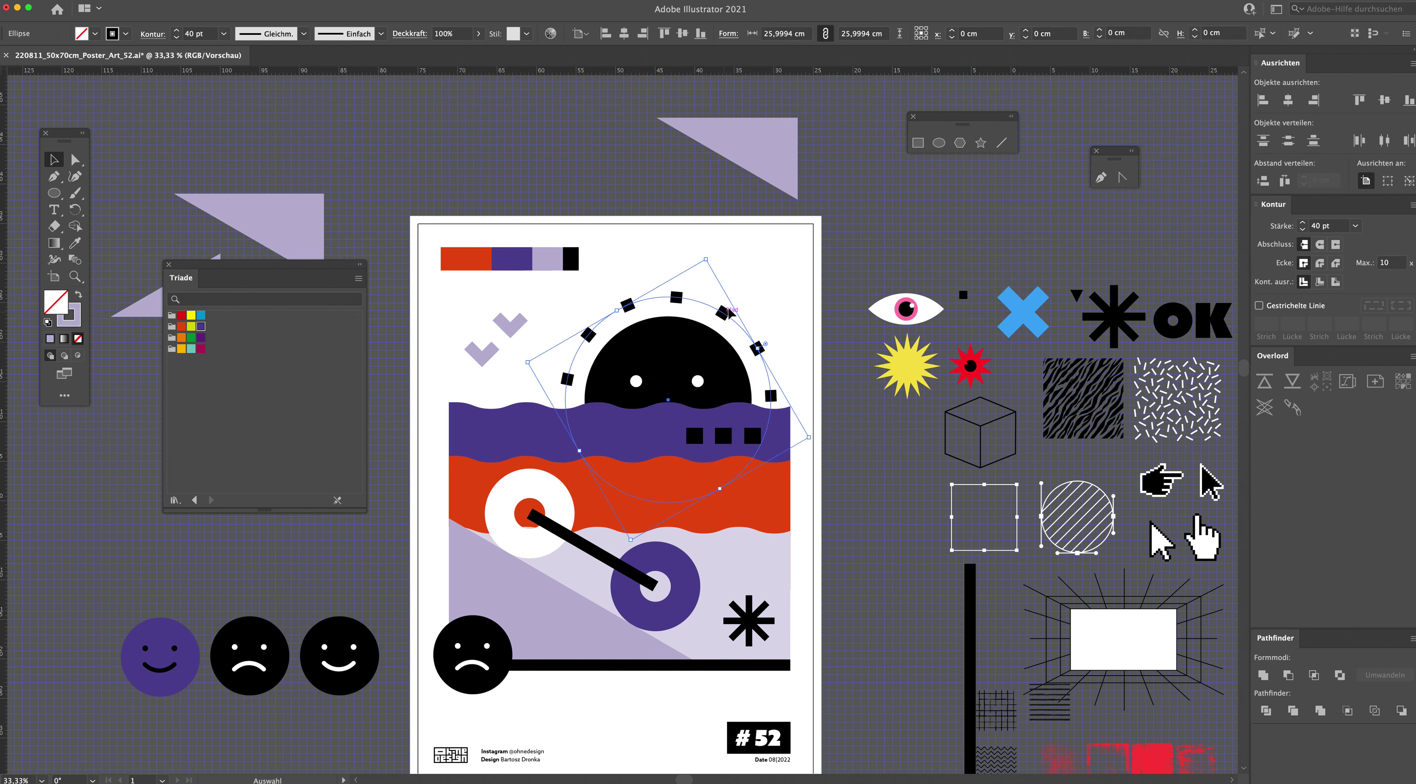
drag(710, 256, 694, 252)
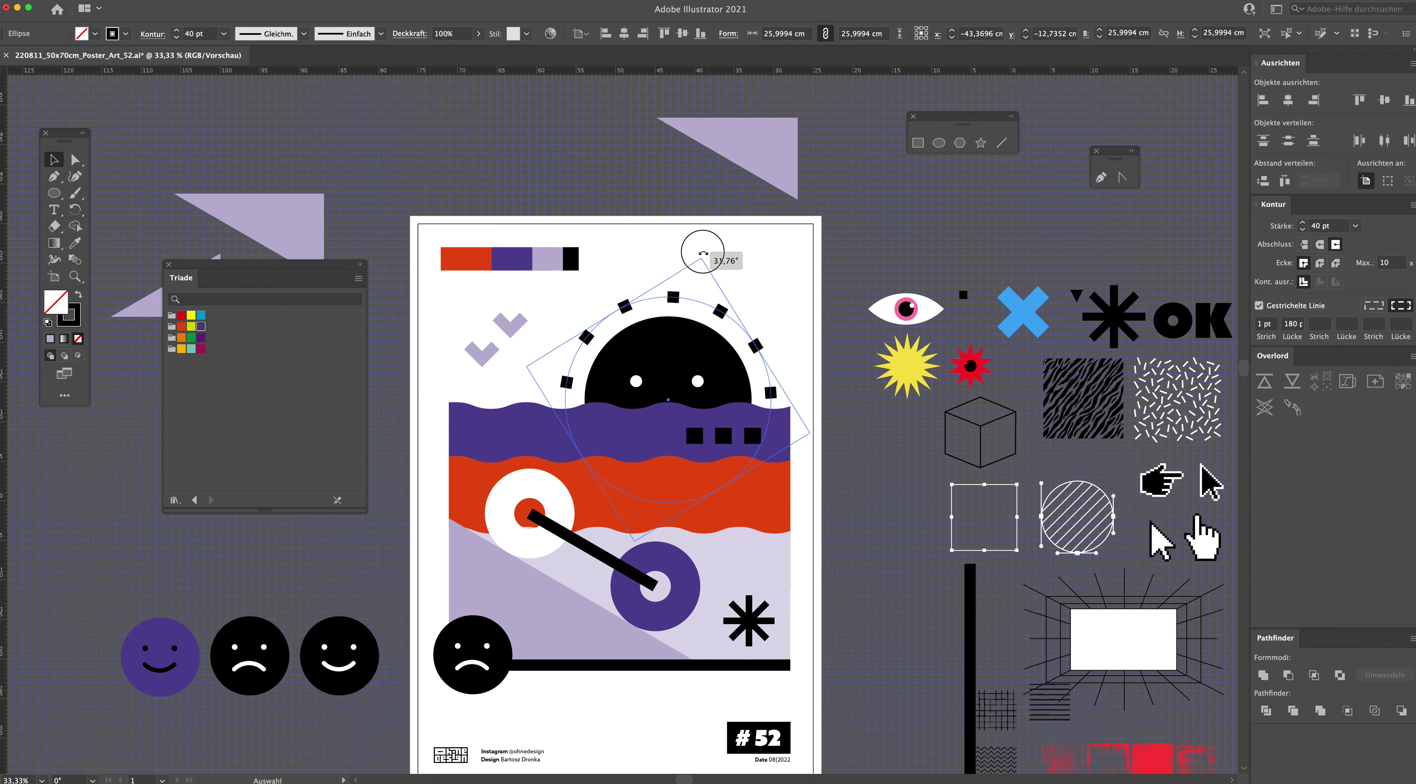
Step: Save the poster and draw a small rectangle on the red wave, filled black from the face
click(721, 233)
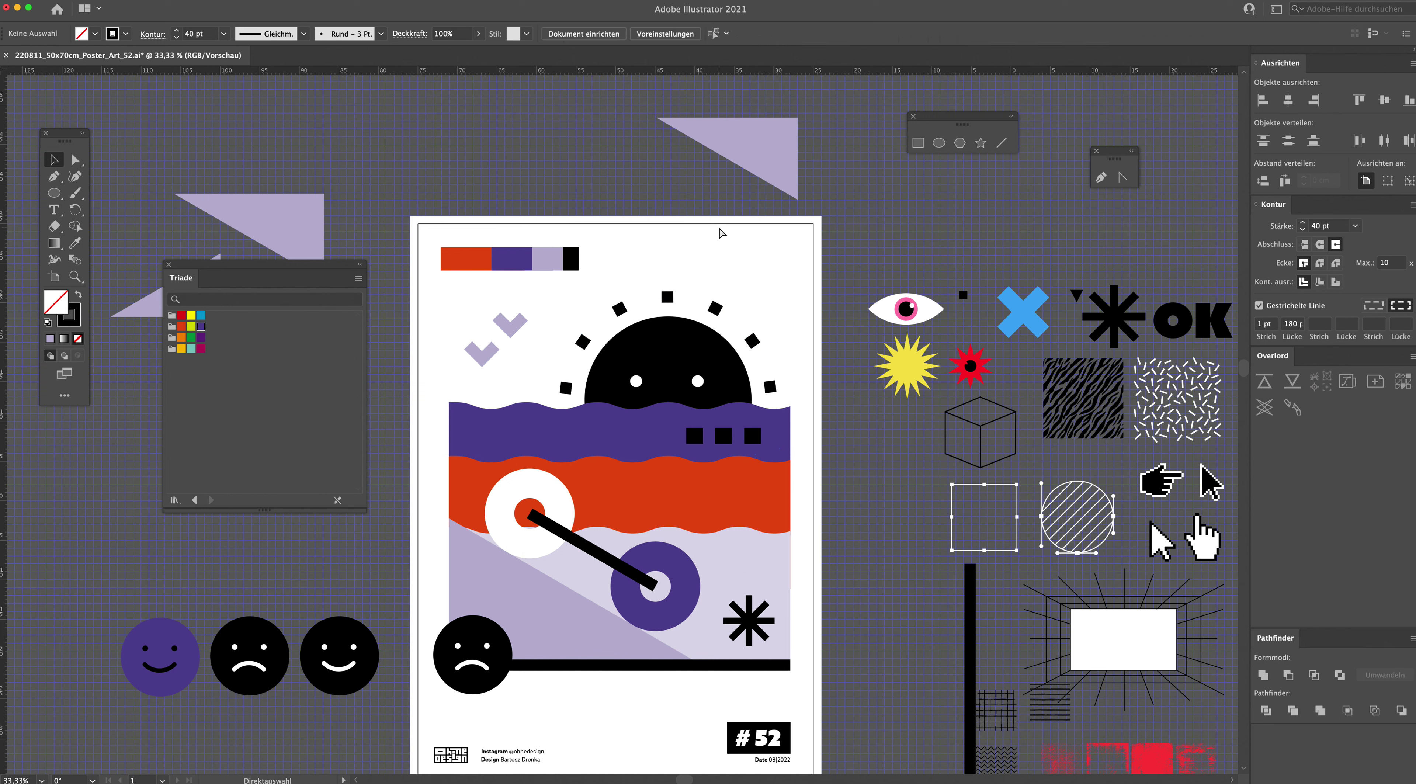
key(ctrl+s)
drag(66, 201, 104, 188)
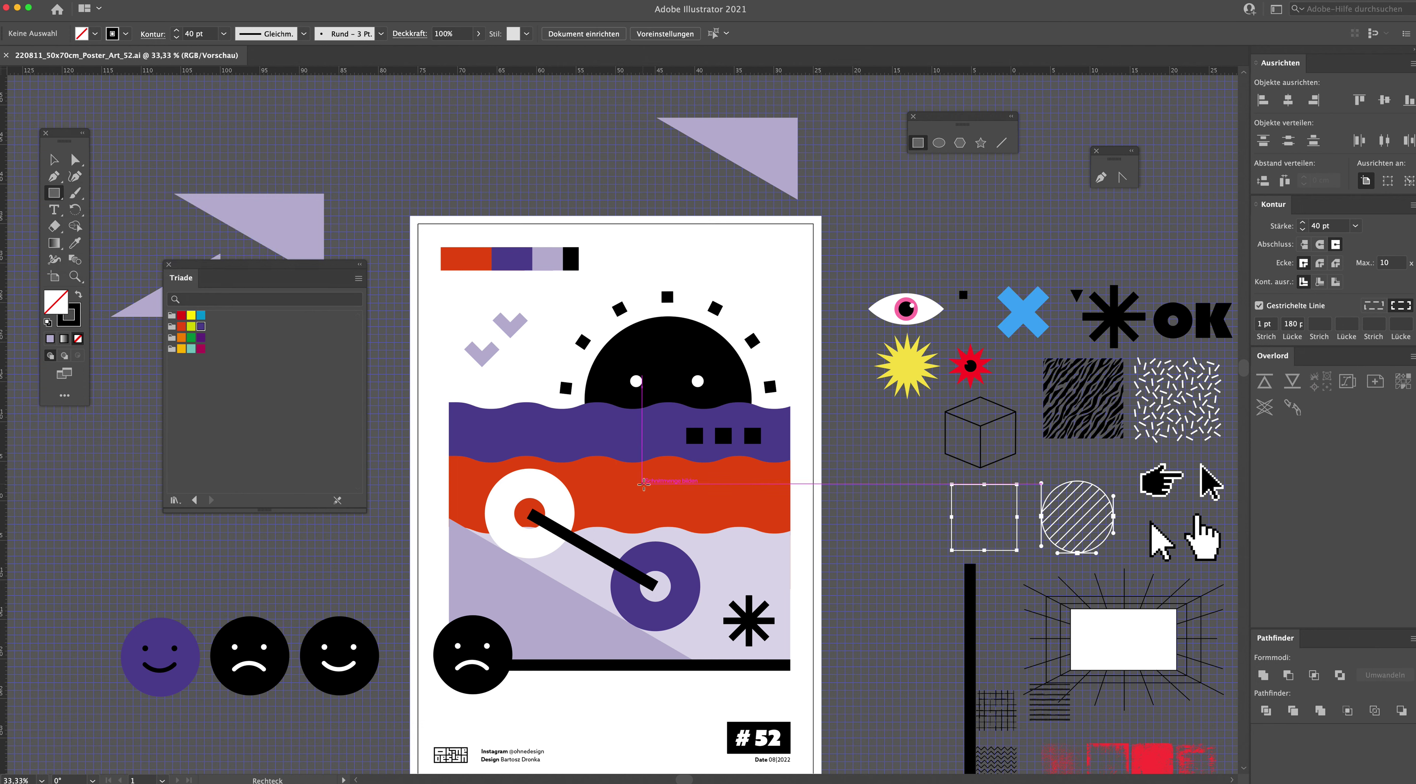
drag(678, 487, 718, 500)
key(i)
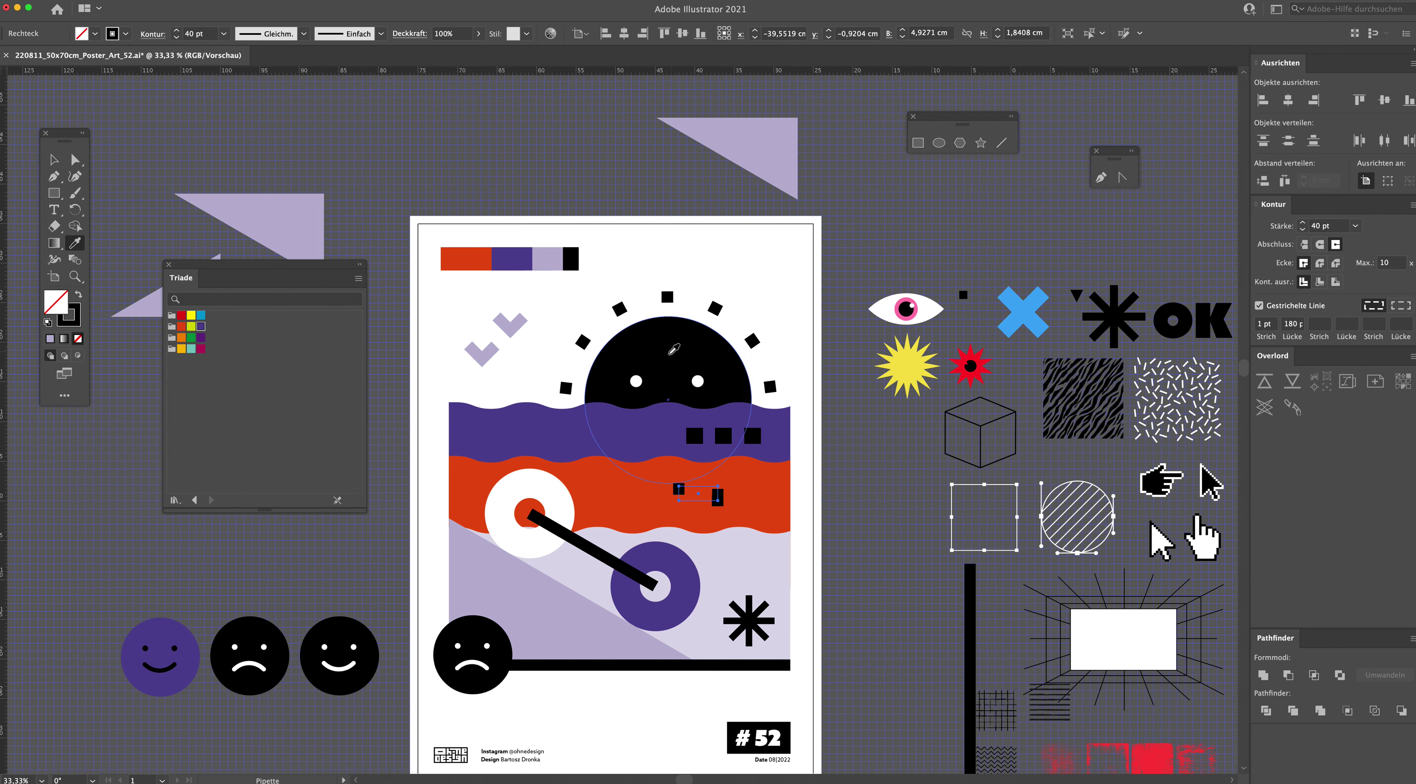
click(672, 347)
Step: Round the rectangle's corners and scale one end's anchors into a pointed teardrop tip
key(v)
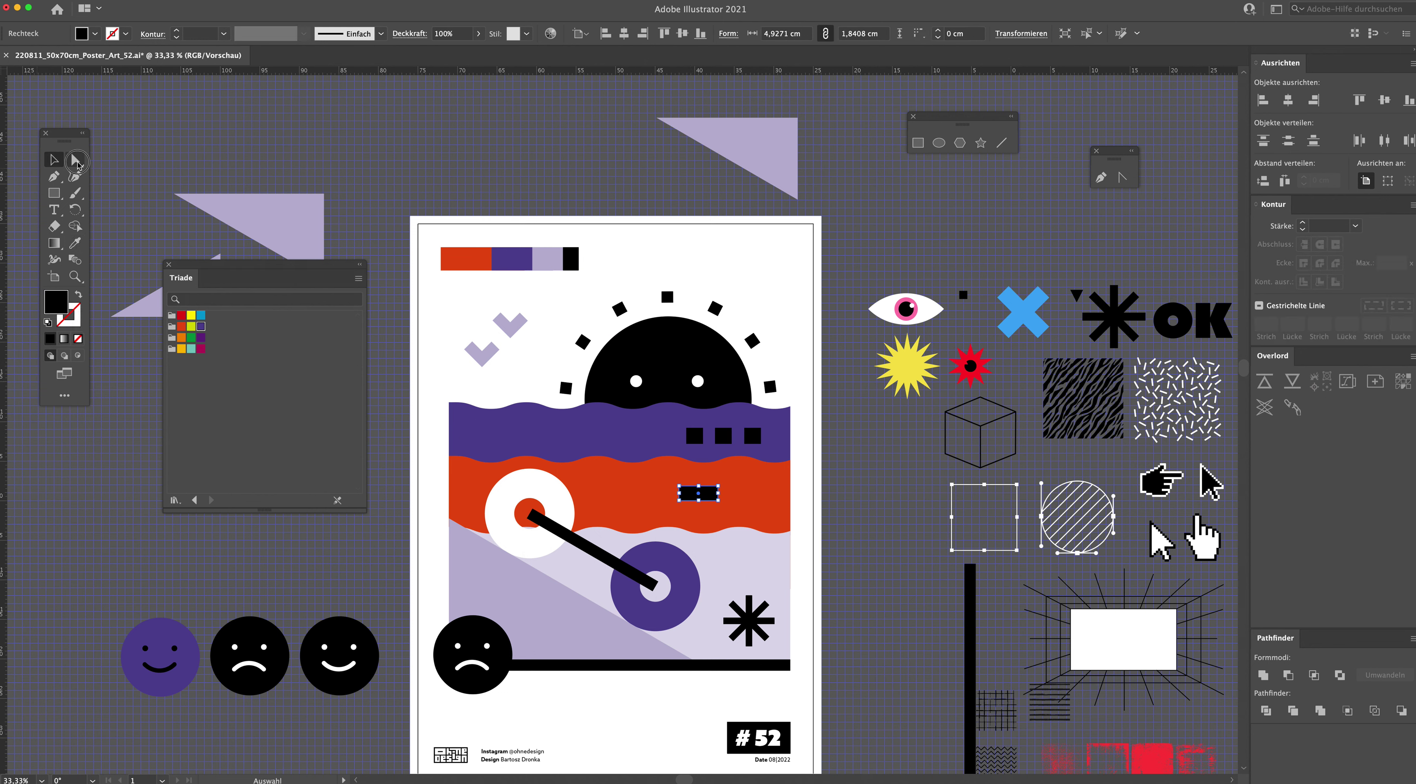
click(76, 160)
drag(684, 496, 705, 497)
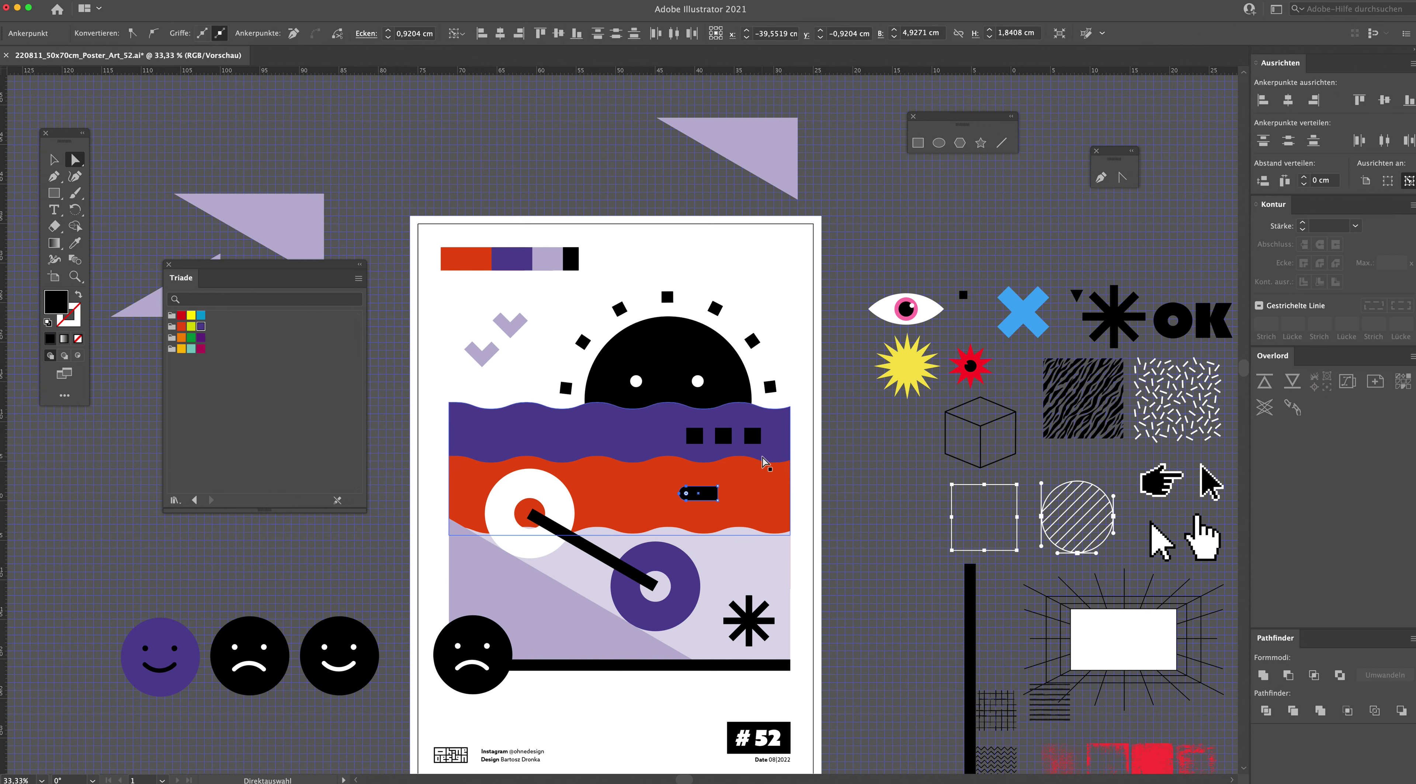
key(s)
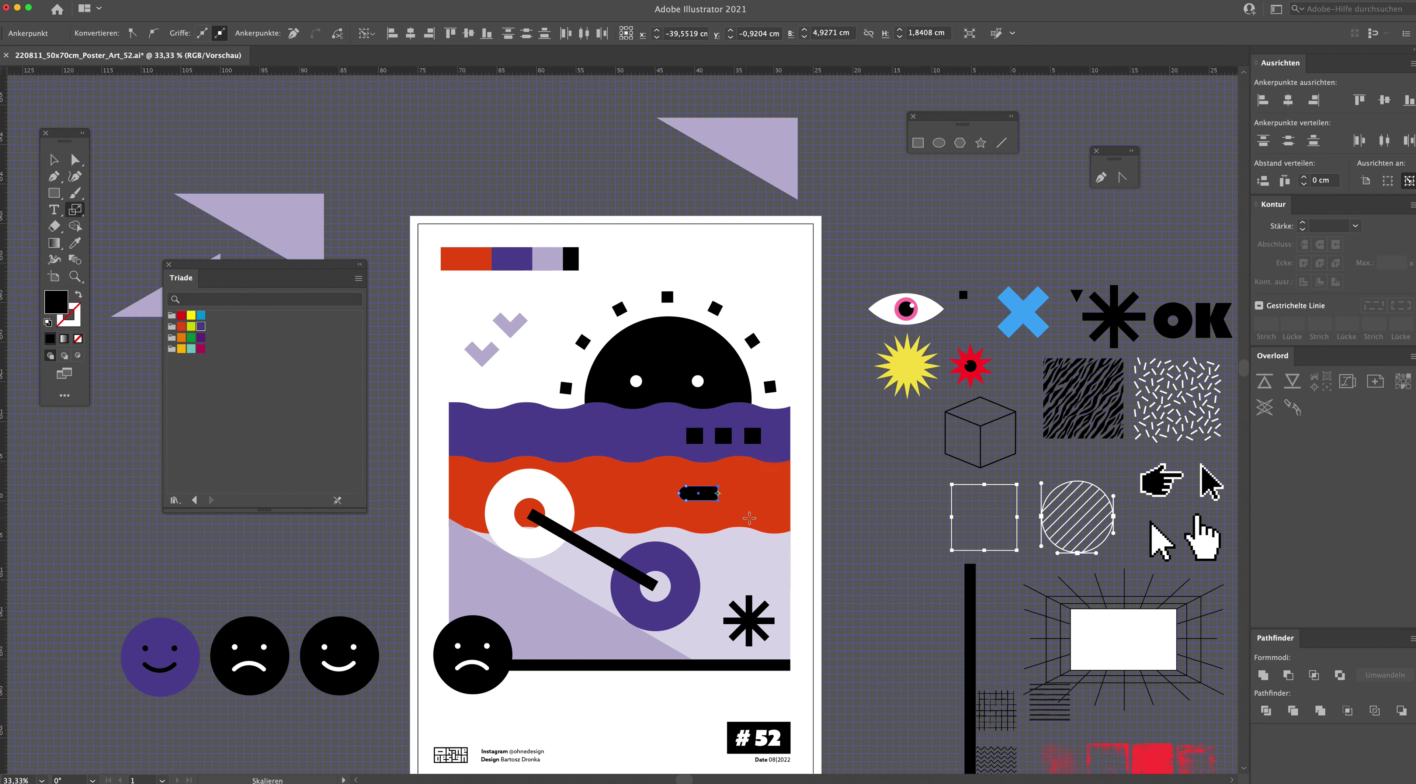
drag(722, 499, 718, 493)
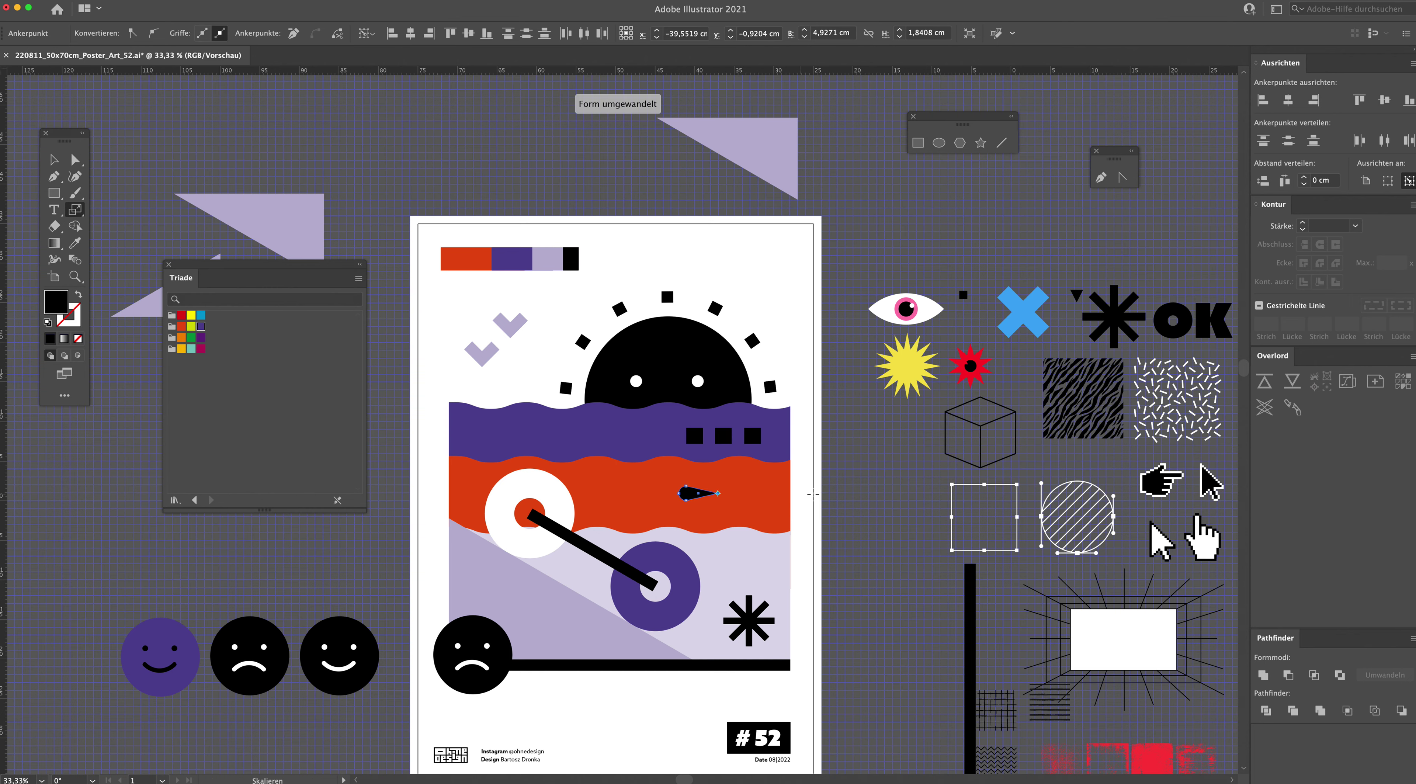
click(50, 161)
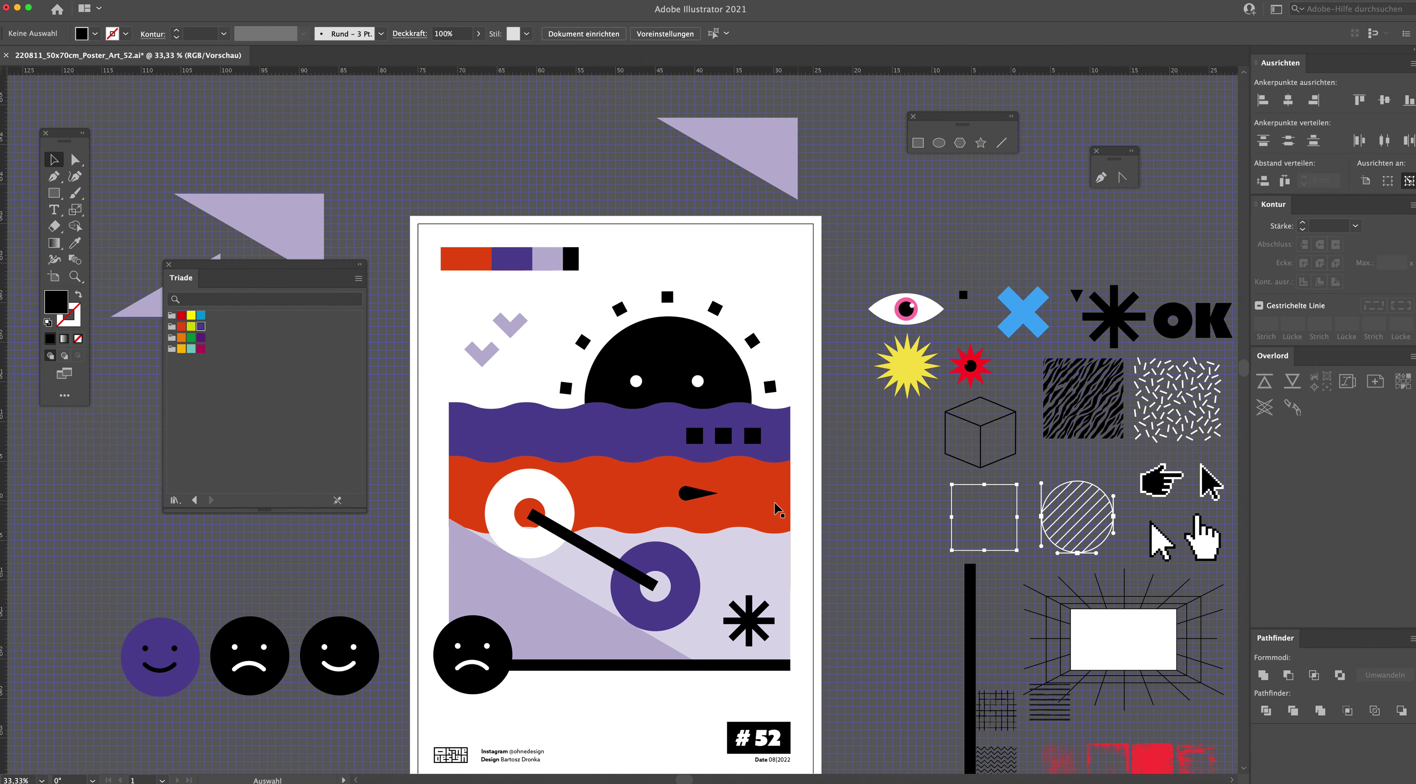
key(super+plus)
key(super+plus)
key(super+plus)
key(super+plus)
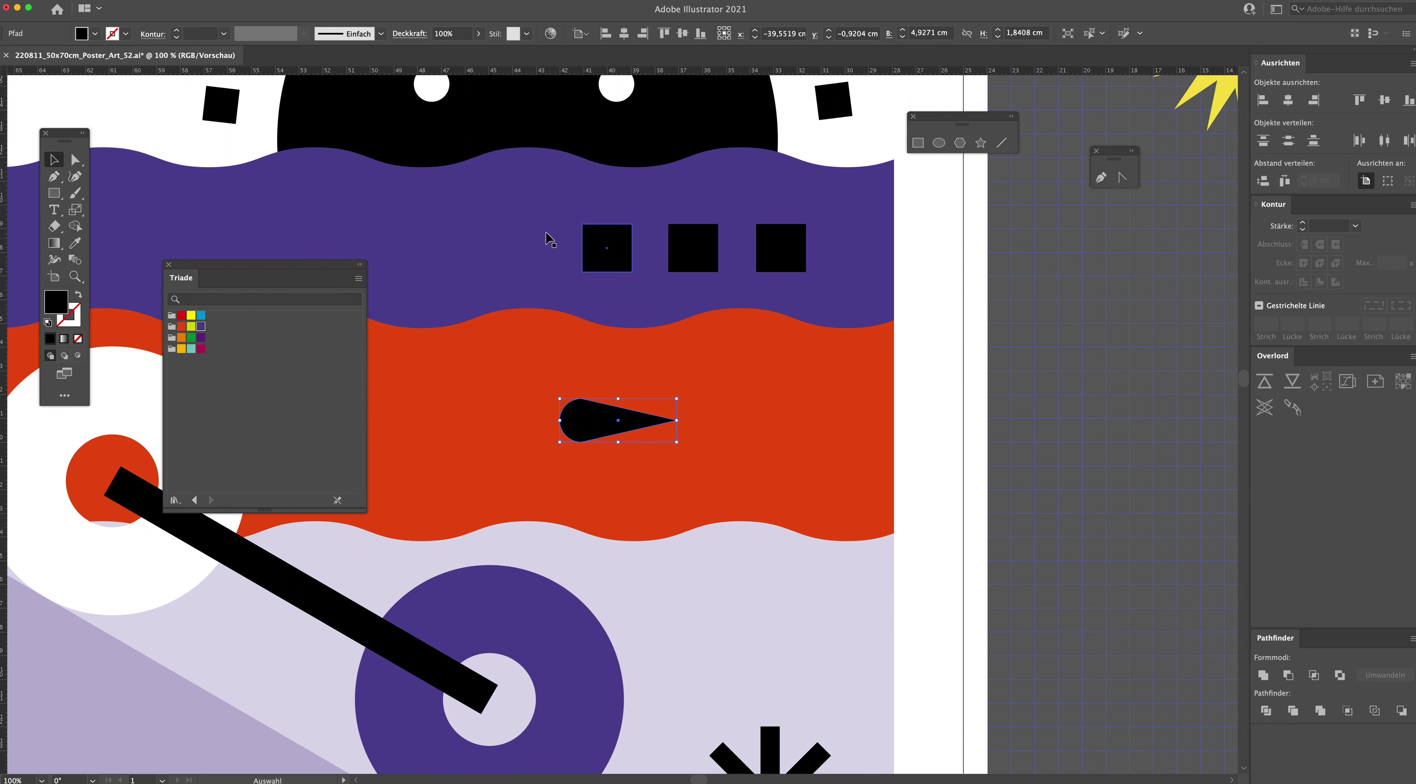
Step: Create a 3-point star, enlarge it, rotate it 90° and place it at the teardrop's tip
click(54, 192)
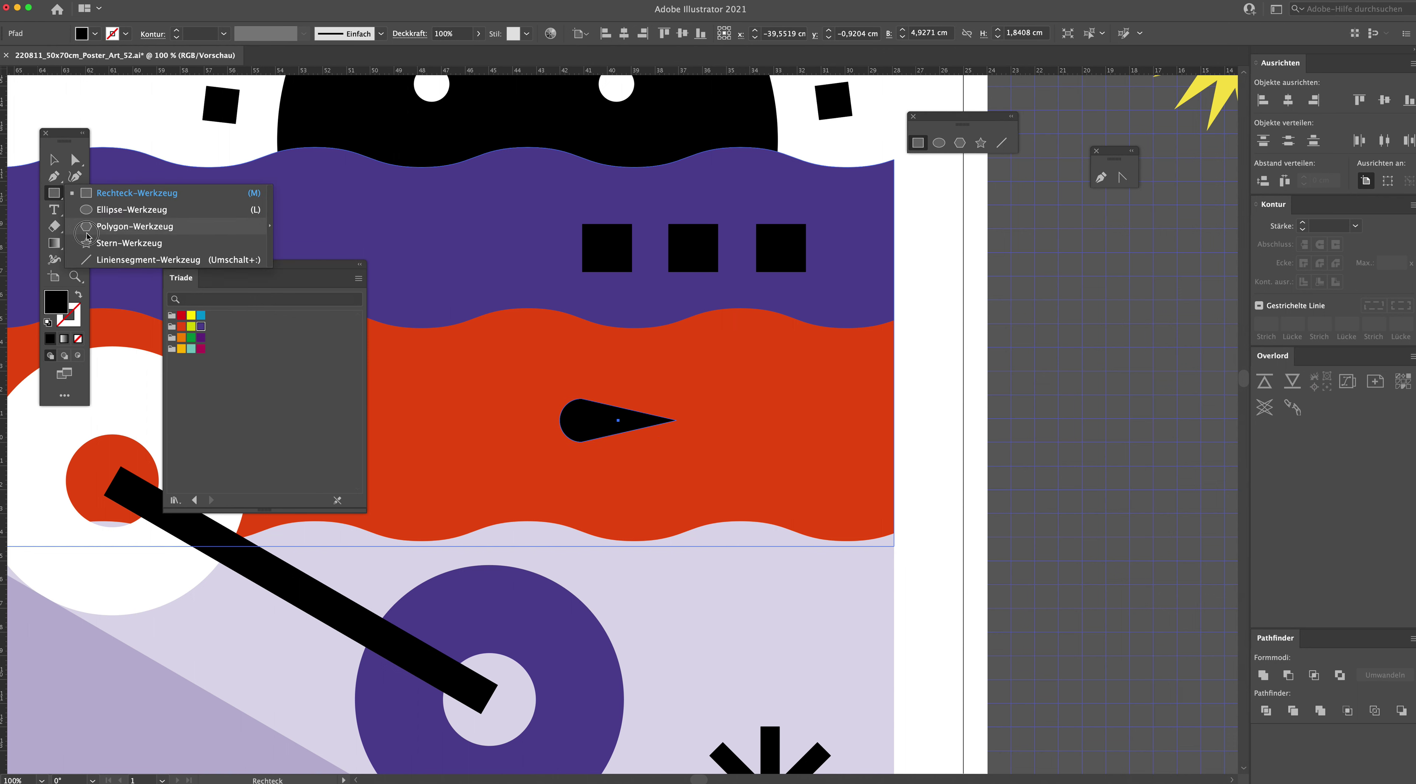
click(88, 242)
drag(773, 397, 774, 399)
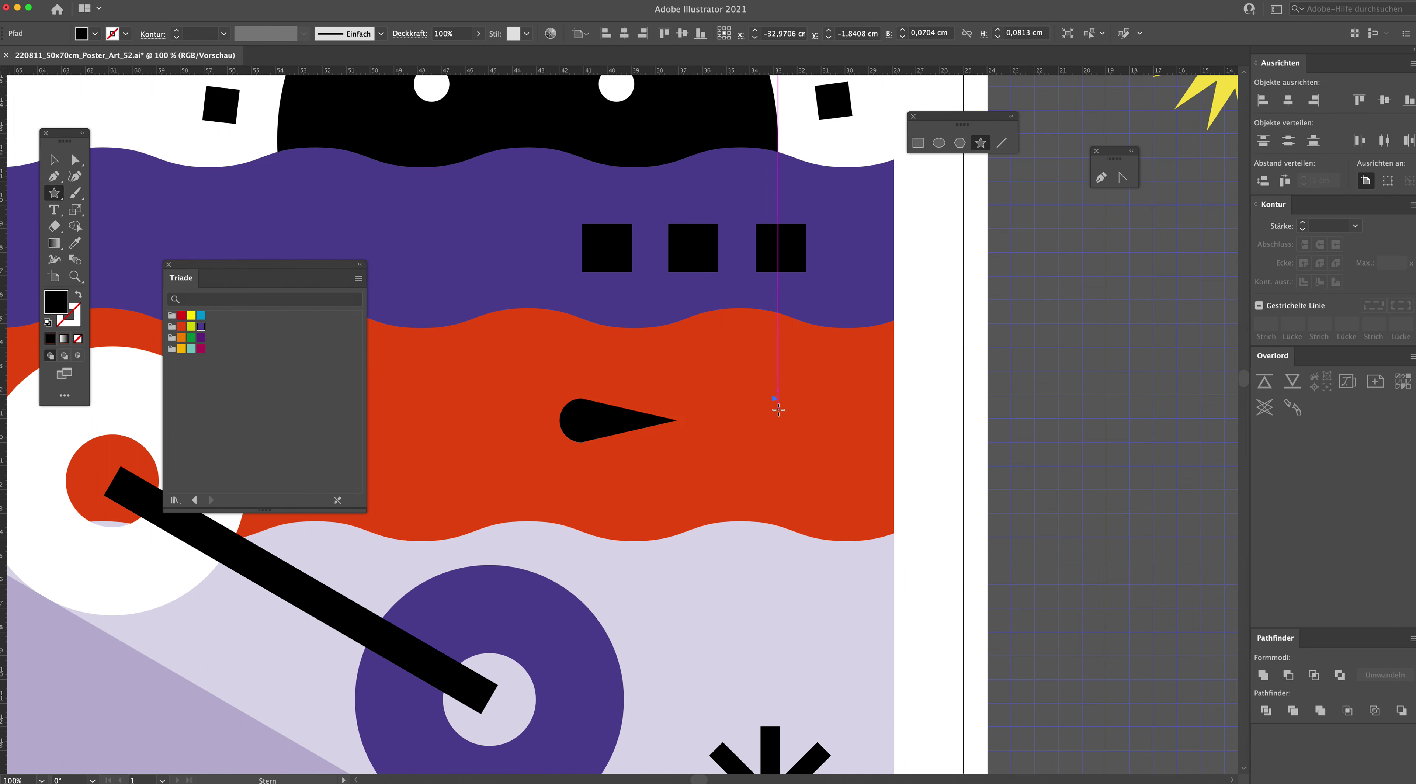
click(778, 410)
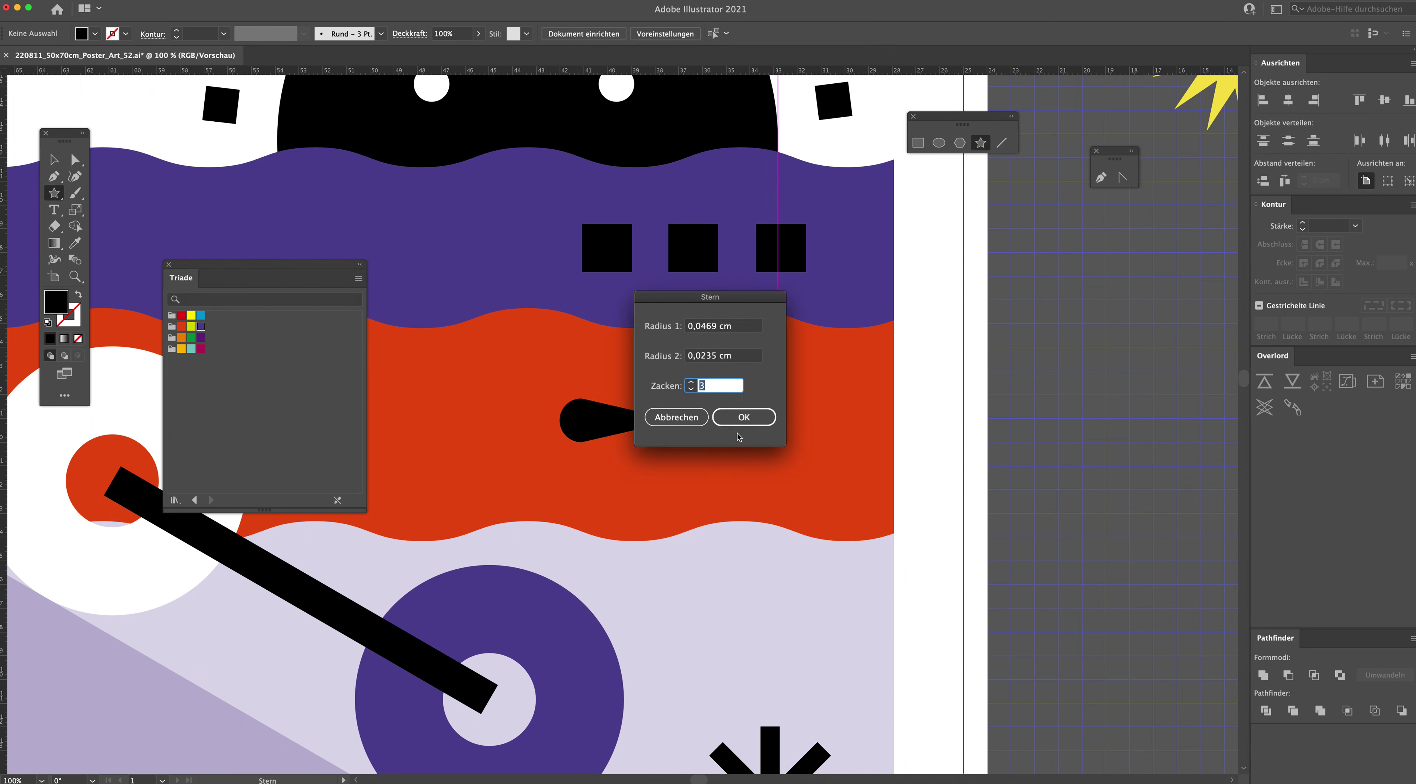
click(755, 418)
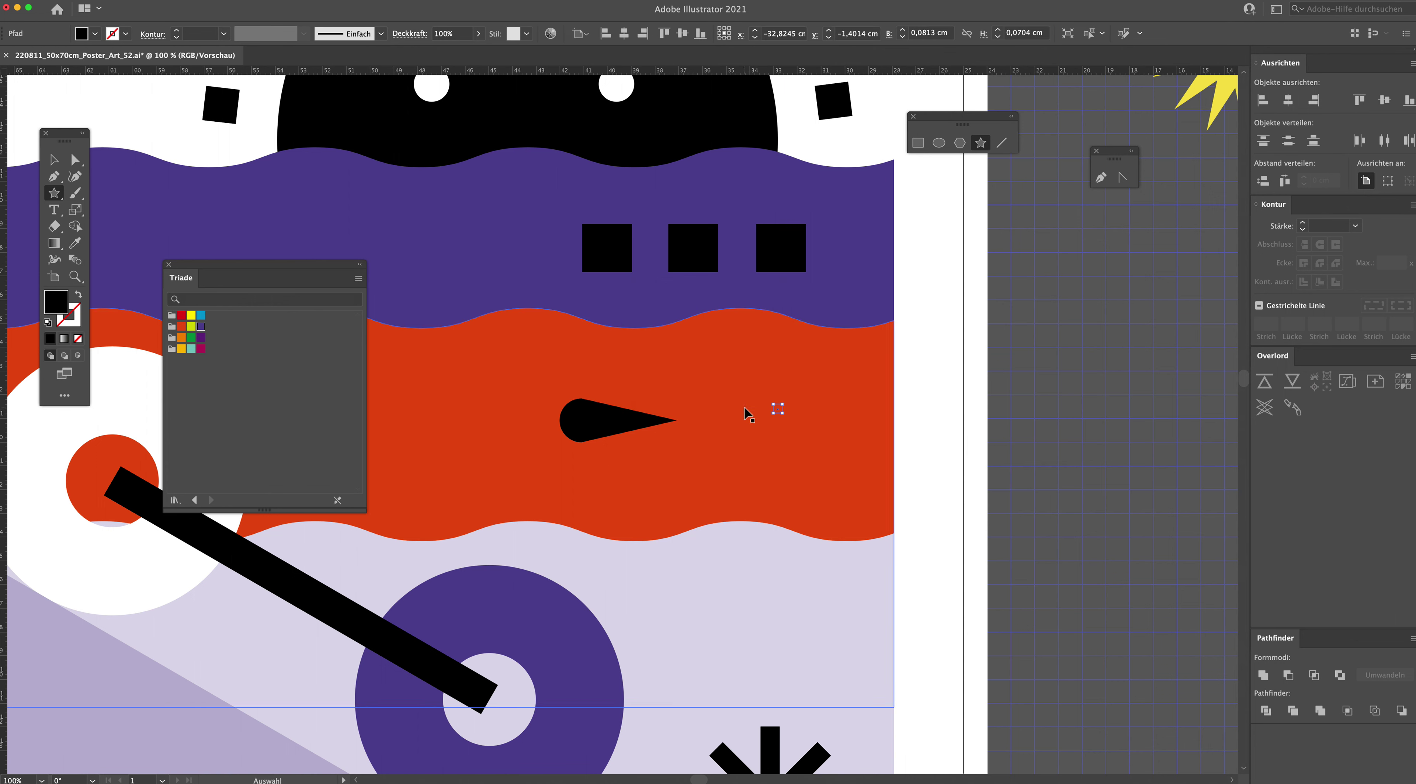
click(53, 159)
click(778, 407)
drag(779, 406, 1077, 228)
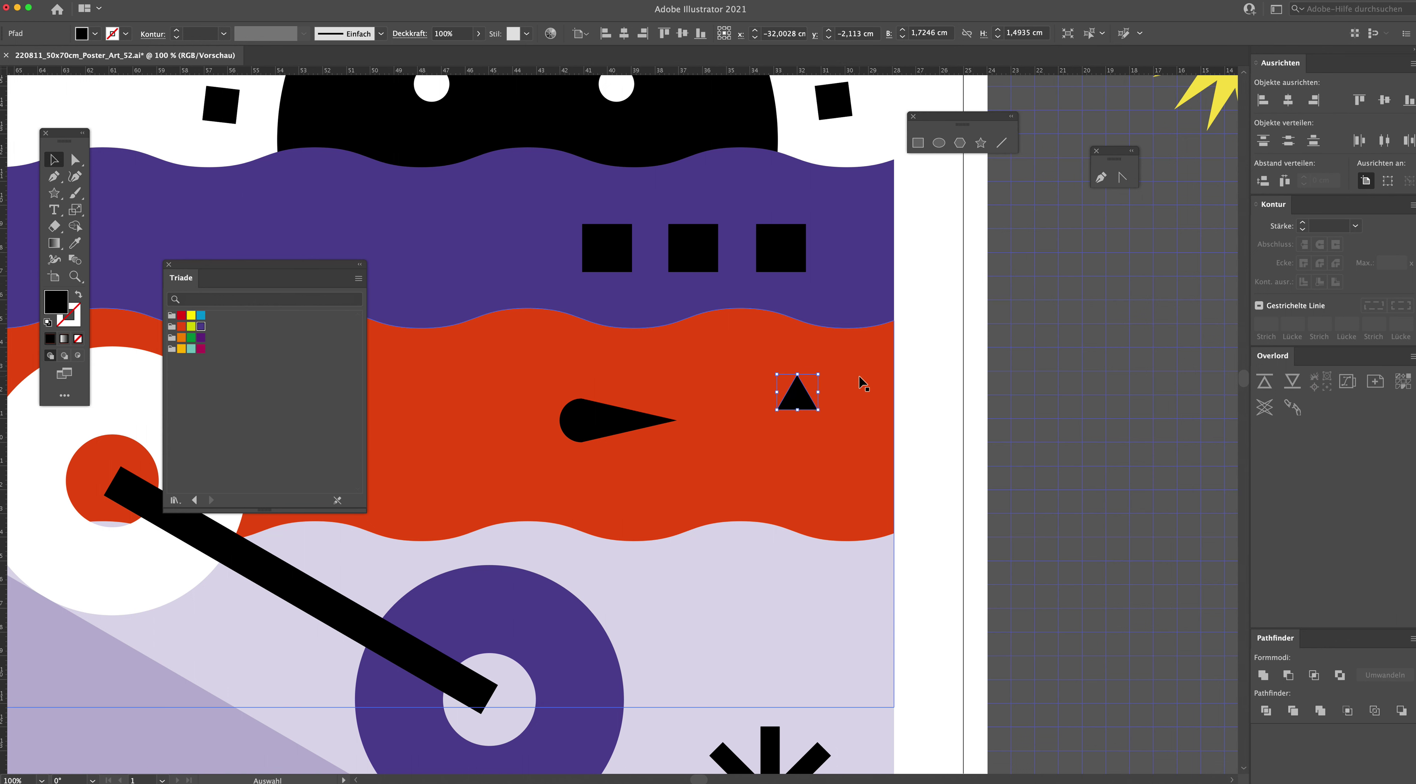
mouse_move(824, 370)
mouse_down()
mouse_move(775, 365)
mouse_move(684, 418)
mouse_move(709, 417)
mouse_up()
click(1034, 399)
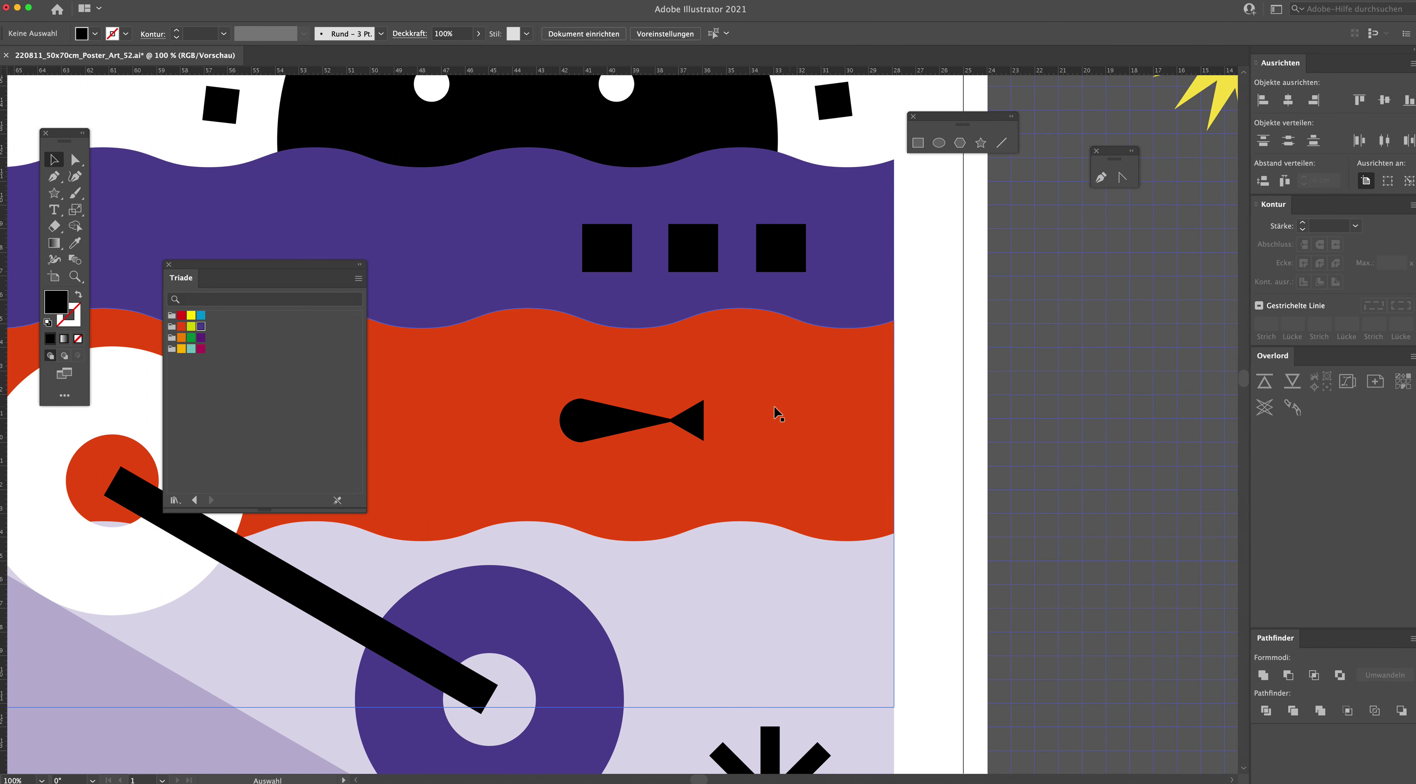
click(629, 427)
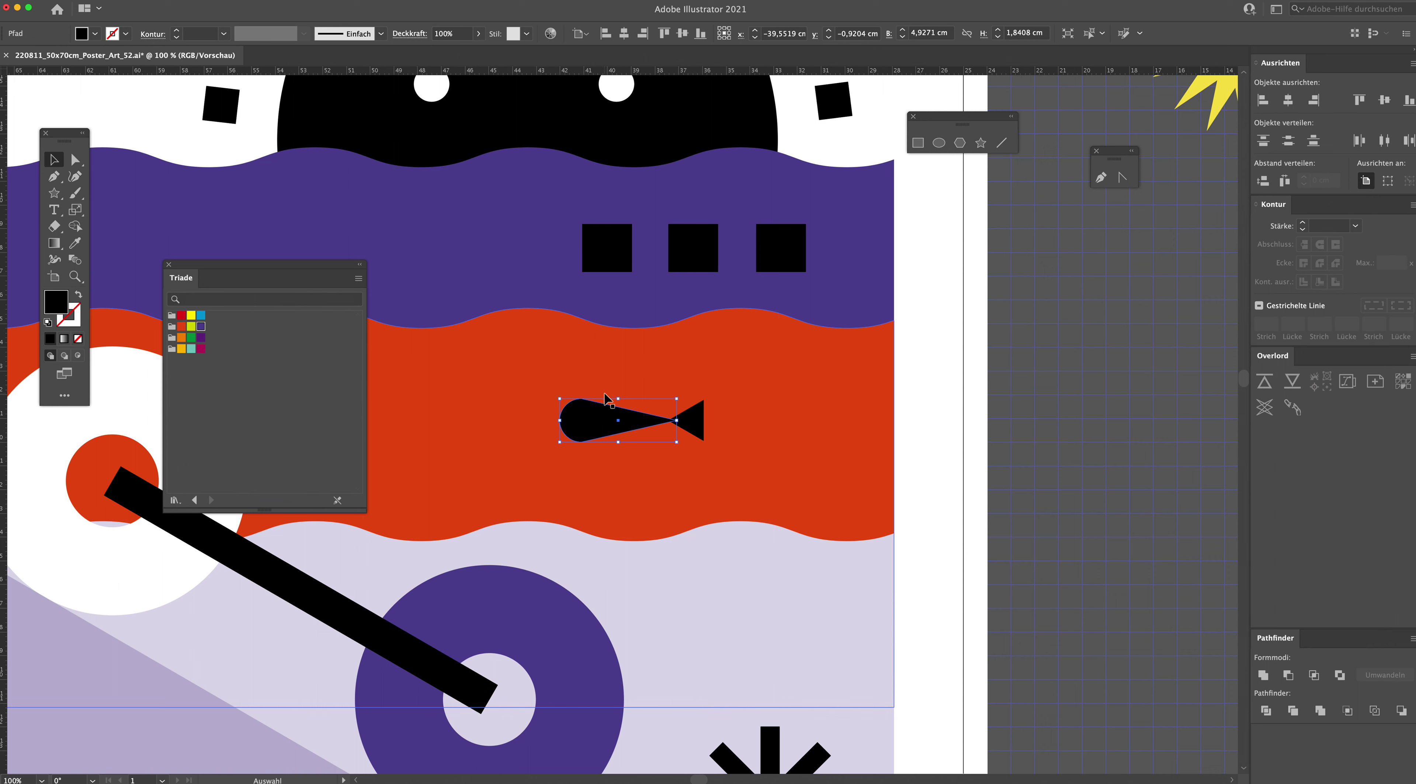
Step: Delete the teardrop, duplicate the triangle to its left, and draw a rectangle over it
key(Delete)
mouse_move(677, 419)
mouse_down()
mouse_move(570, 420)
mouse_move(557, 440)
mouse_move(643, 426)
mouse_up()
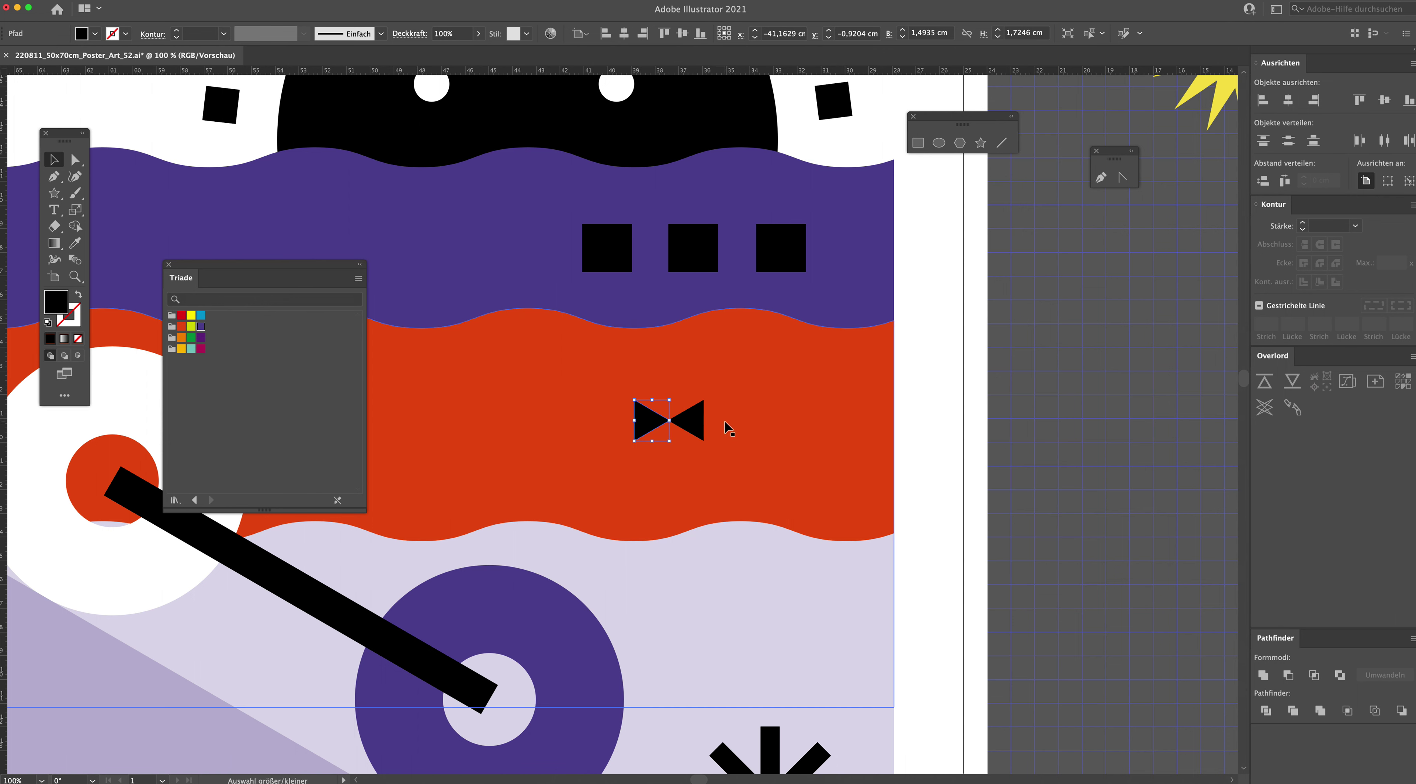
drag(54, 192, 88, 194)
click(89, 194)
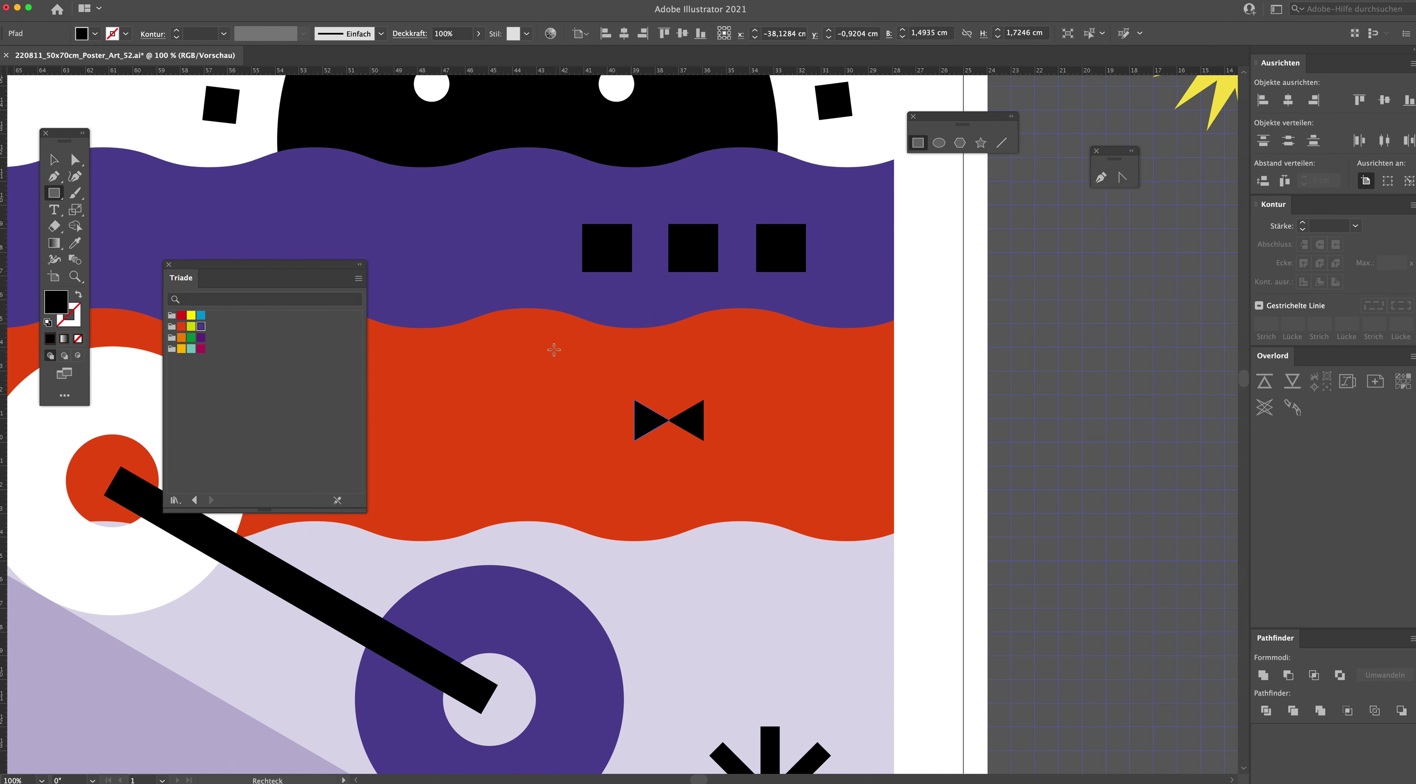
mouse_move(635, 405)
mouse_down()
mouse_move(603, 440)
mouse_move(618, 422)
mouse_up()
Step: Round the rectangle's left side into a semicircle and group the body with the tail triangle
click(76, 160)
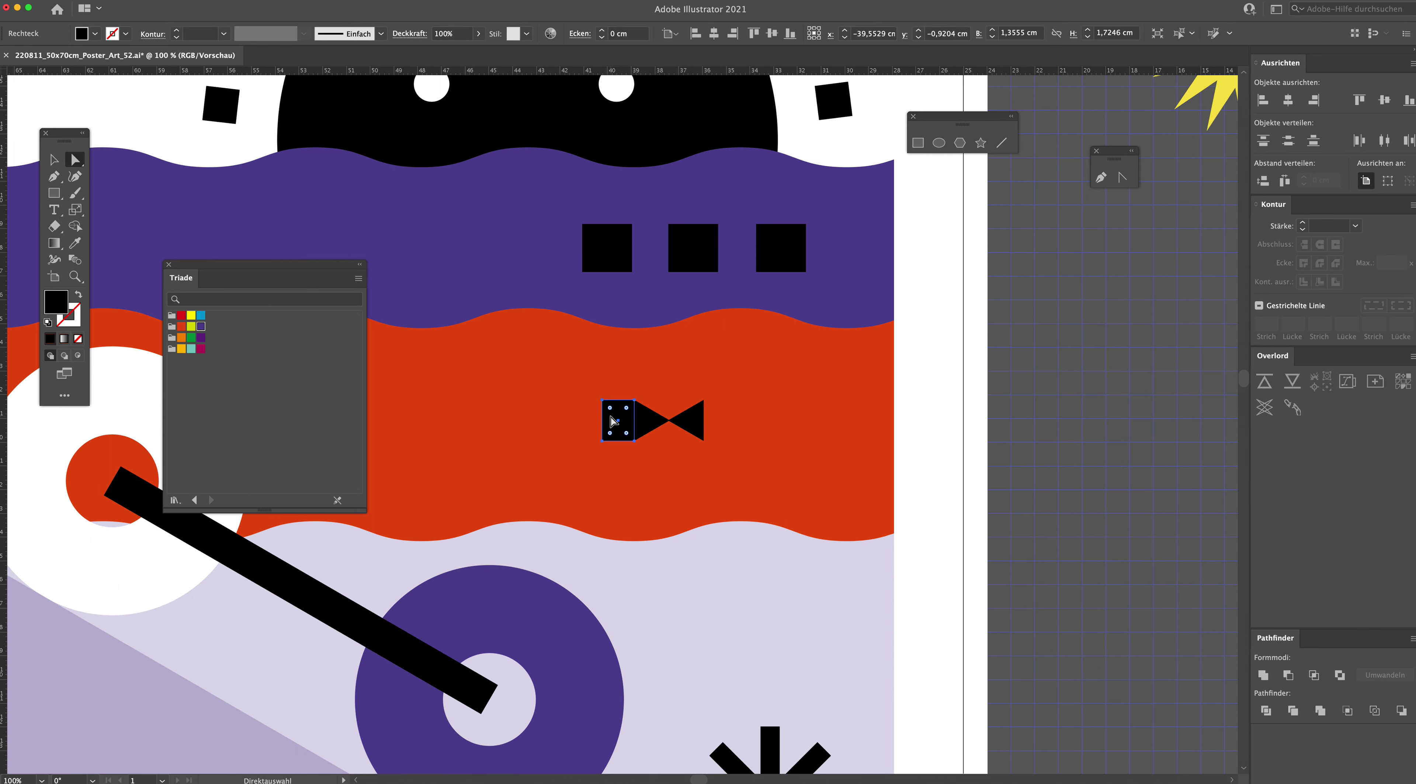
key(cmd+z)
click(611, 422)
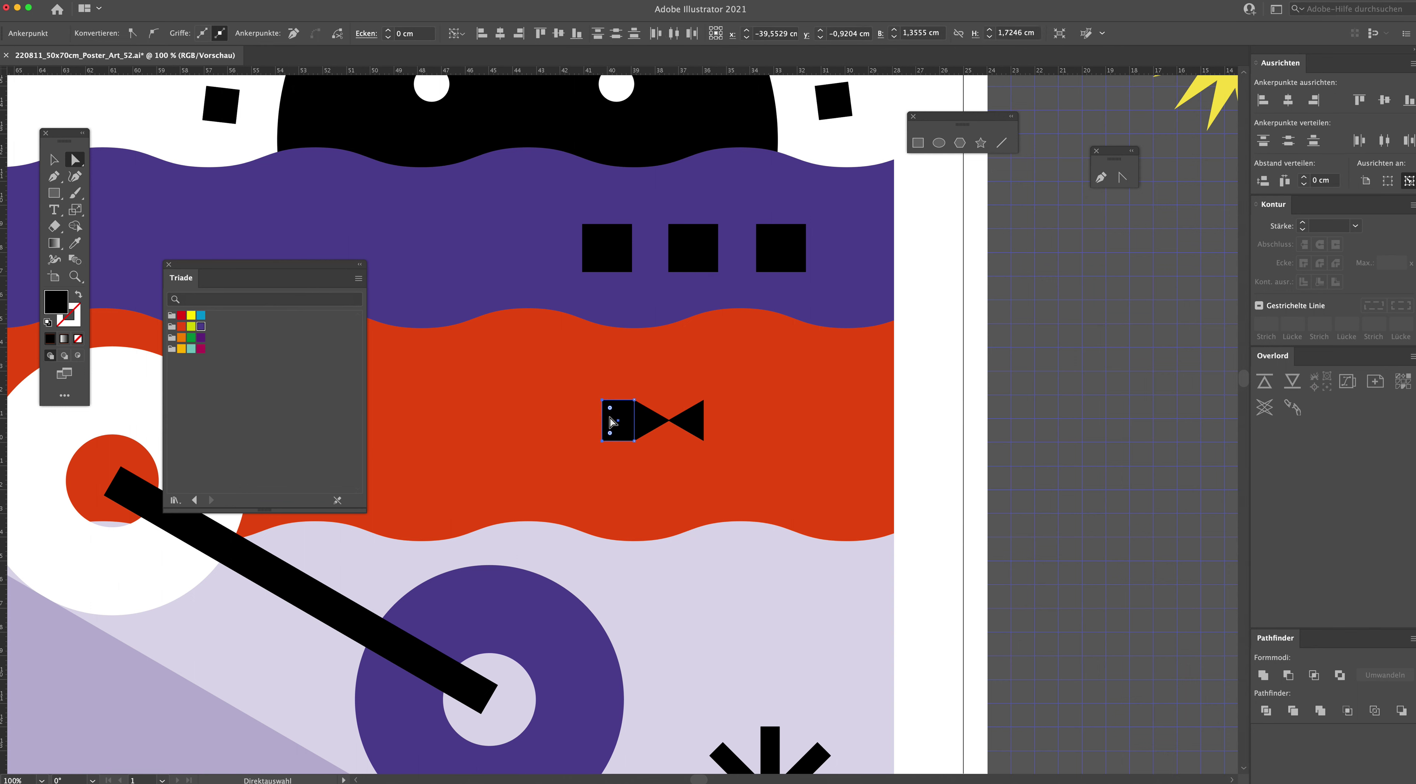
drag(610, 409, 622, 419)
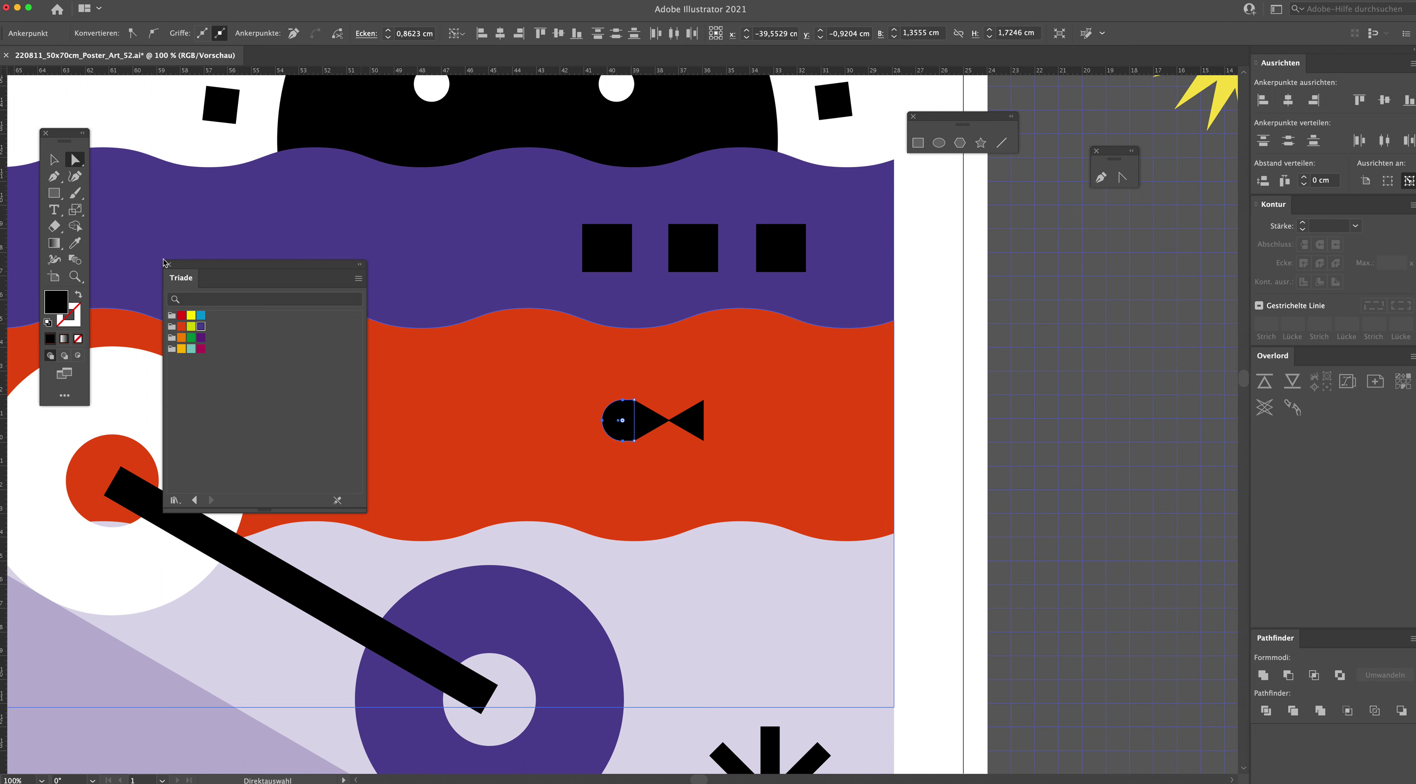
click(54, 160)
click(964, 352)
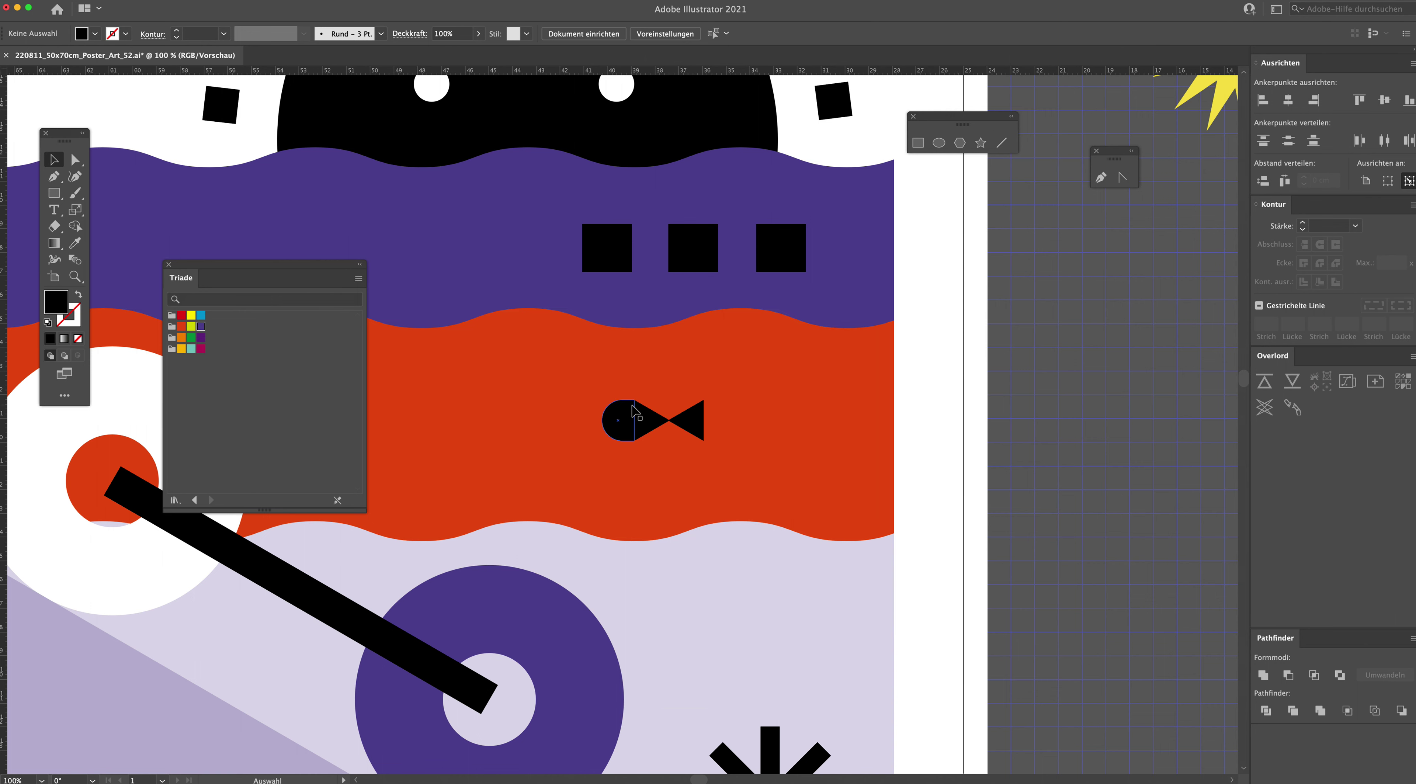
click(621, 421)
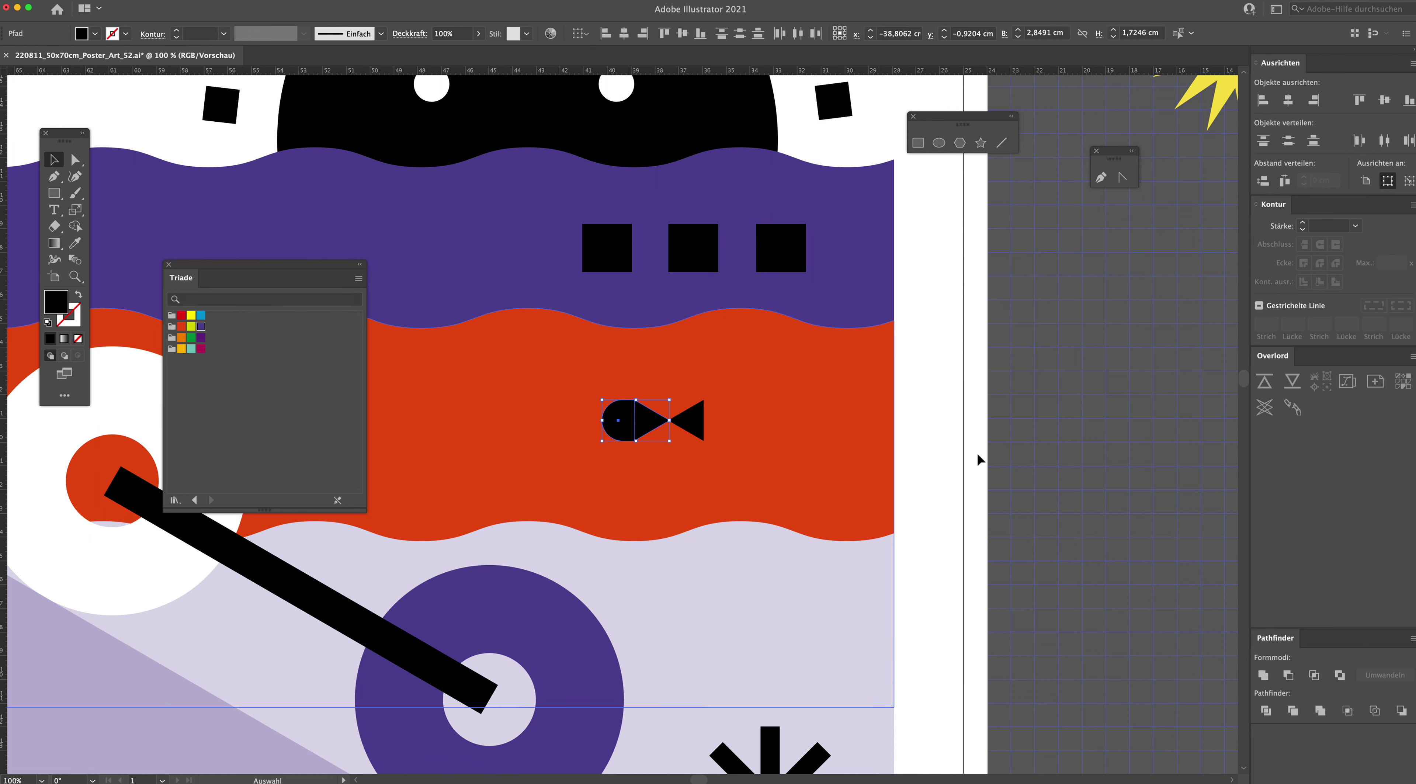
shift+click(699, 424)
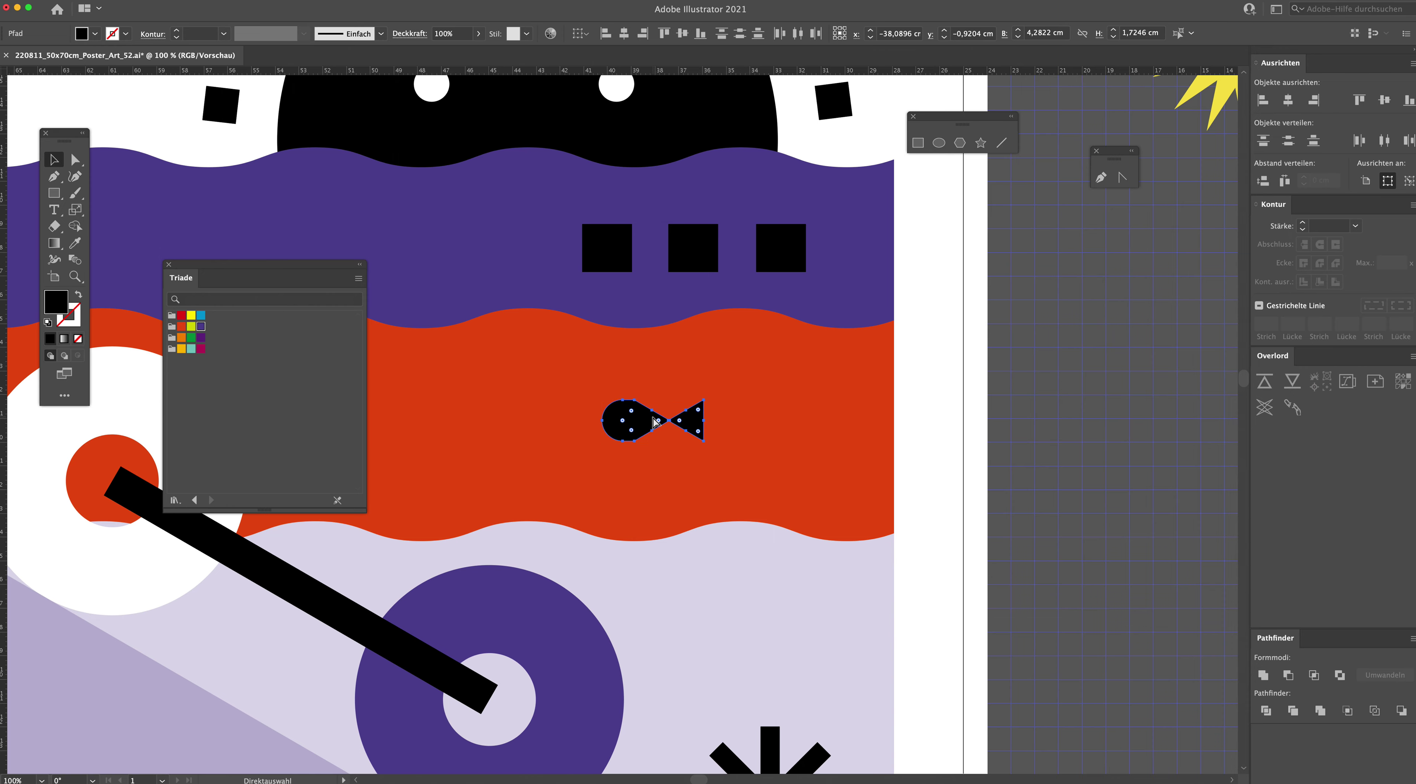
key(ctrl+g)
key(ctrl+minus)
key(ctrl+minus)
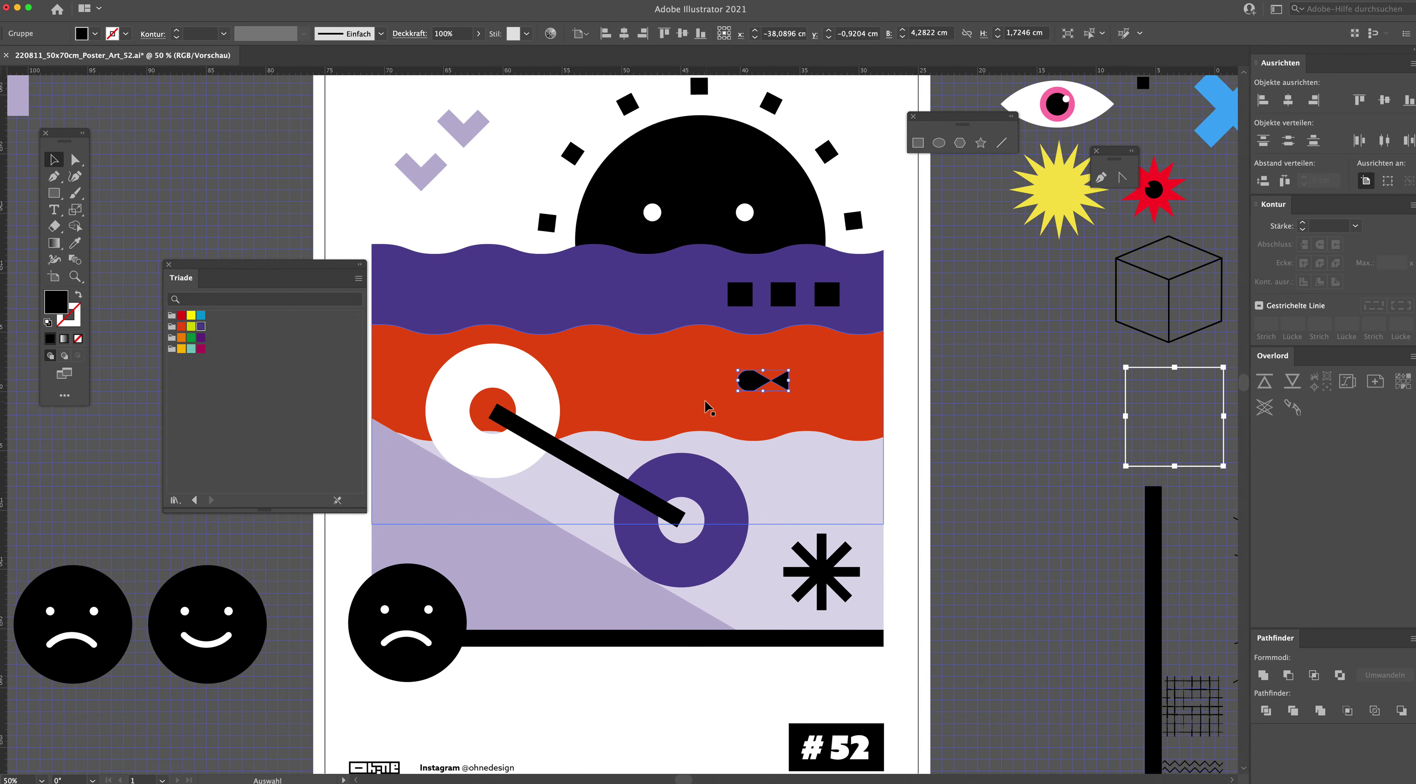
Step: Copy the fish, reflect it horizontally, and place it in the purple wave
mouse_move(749, 381)
mouse_down()
mouse_move(773, 380)
mouse_move(667, 380)
mouse_up()
right_click(668, 384)
mouse_move(708, 507)
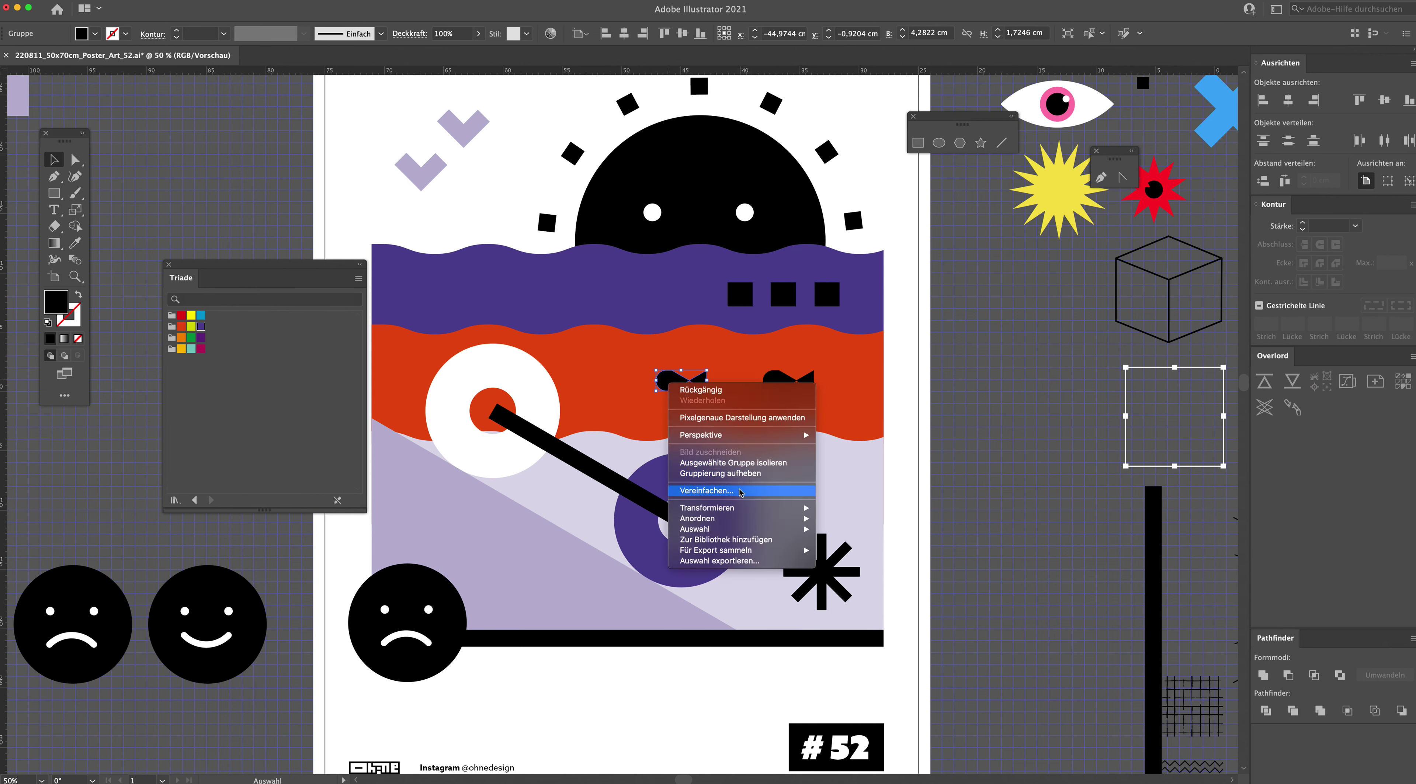
click(847, 546)
click(800, 459)
drag(692, 385, 512, 300)
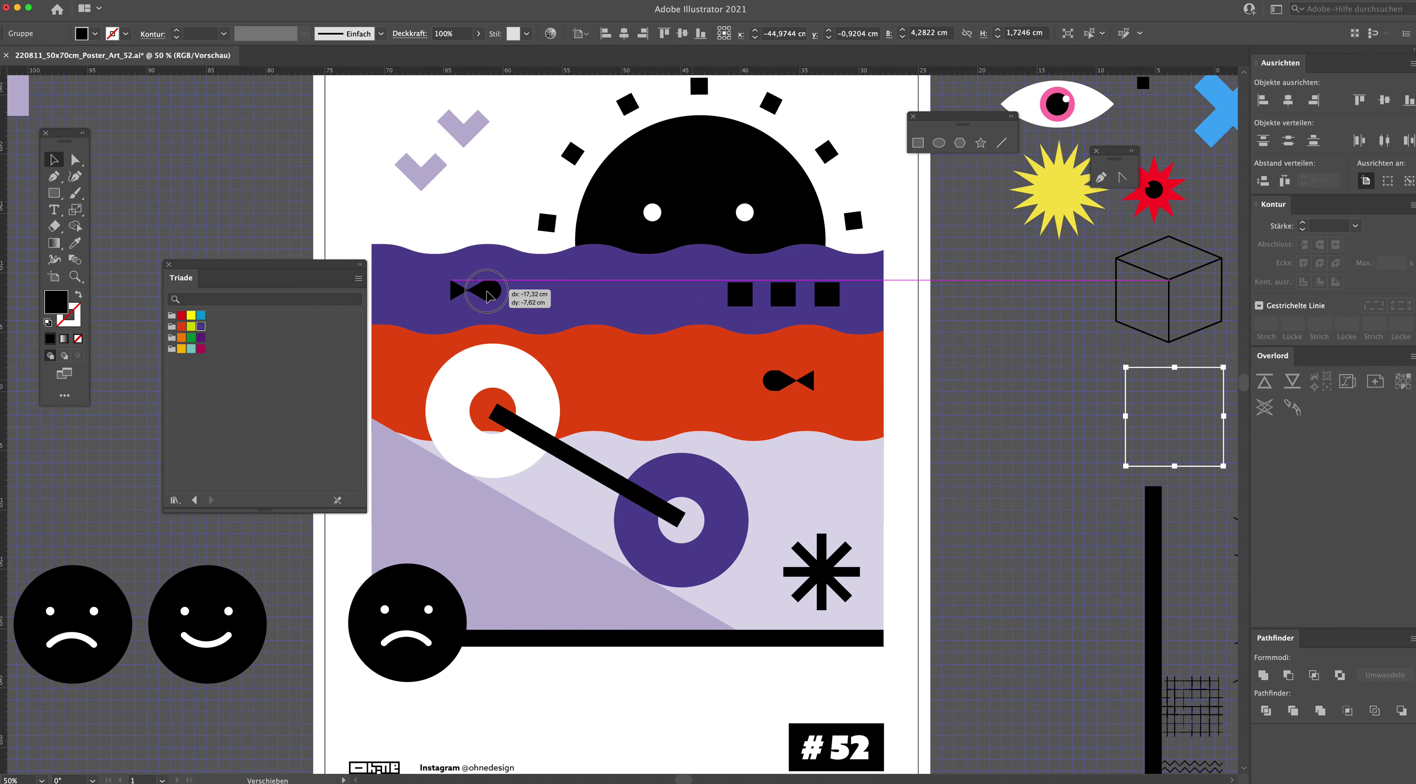
drag(512, 300, 487, 295)
Step: Move that fish onto the red wave and drop a spare copy beside the artboard
click(1025, 323)
drag(985, 328, 1021, 362)
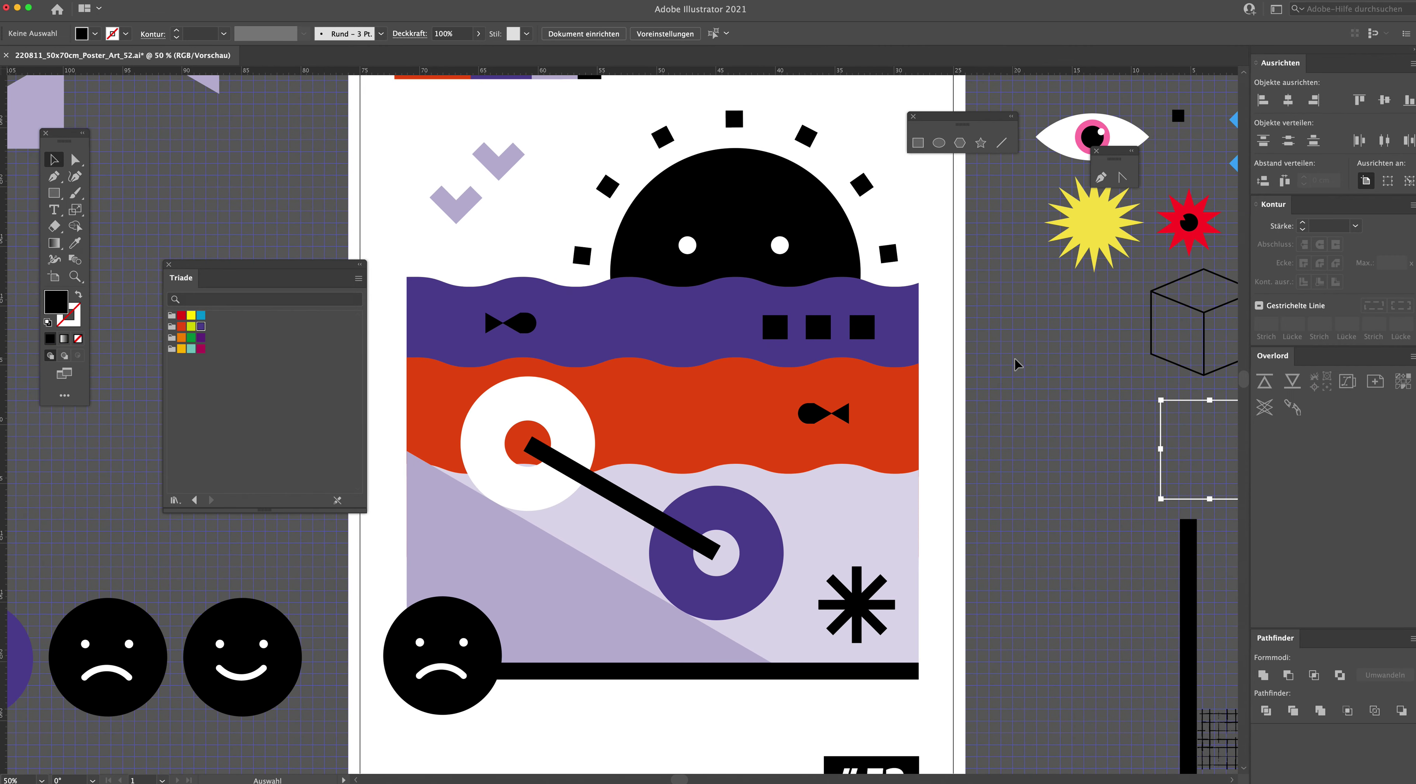
click(531, 329)
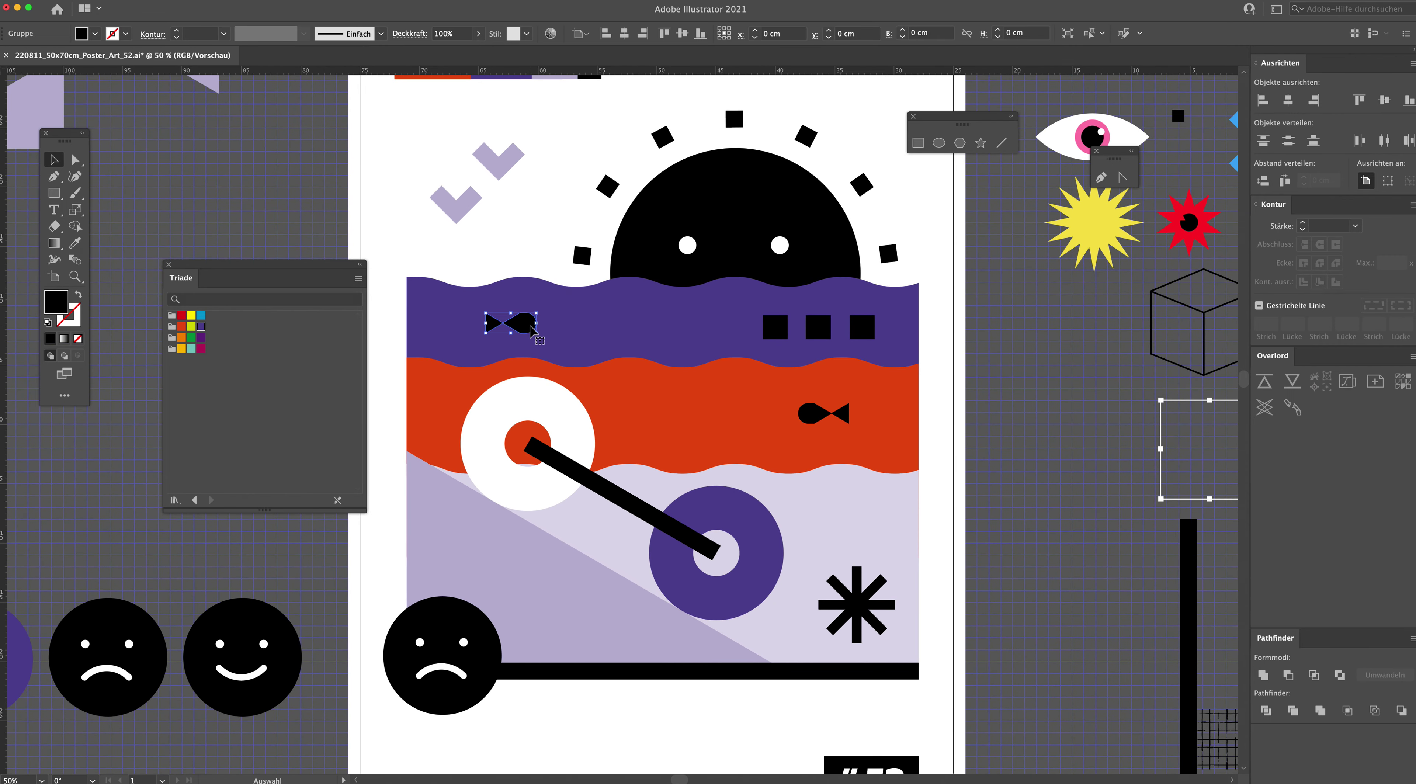
drag(534, 331, 821, 418)
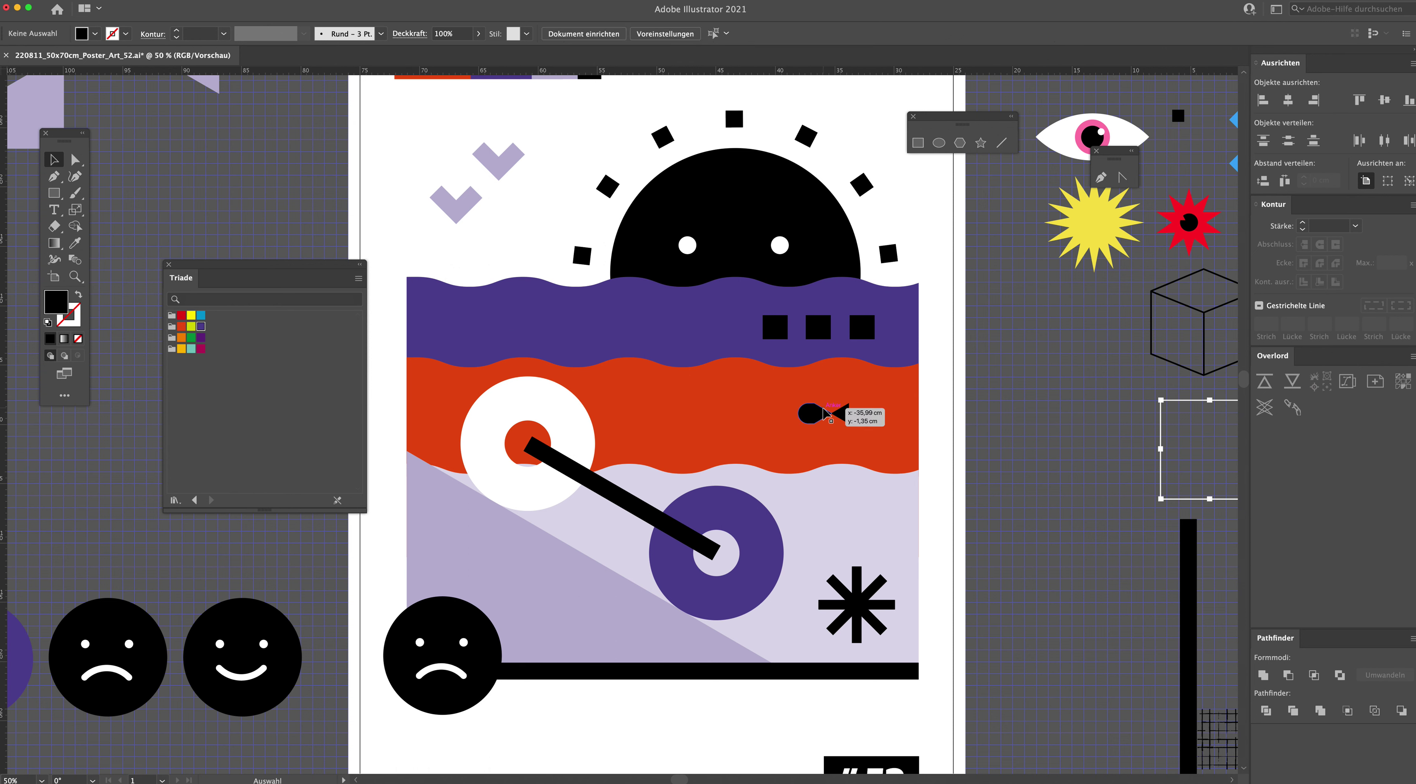
drag(819, 417, 1060, 400)
drag(823, 412, 823, 412)
click(808, 421)
Step: Replace the fish body with a small black rectangle rounded on its left end
key(Delete)
scroll(549, 385, right, 2)
click(55, 193)
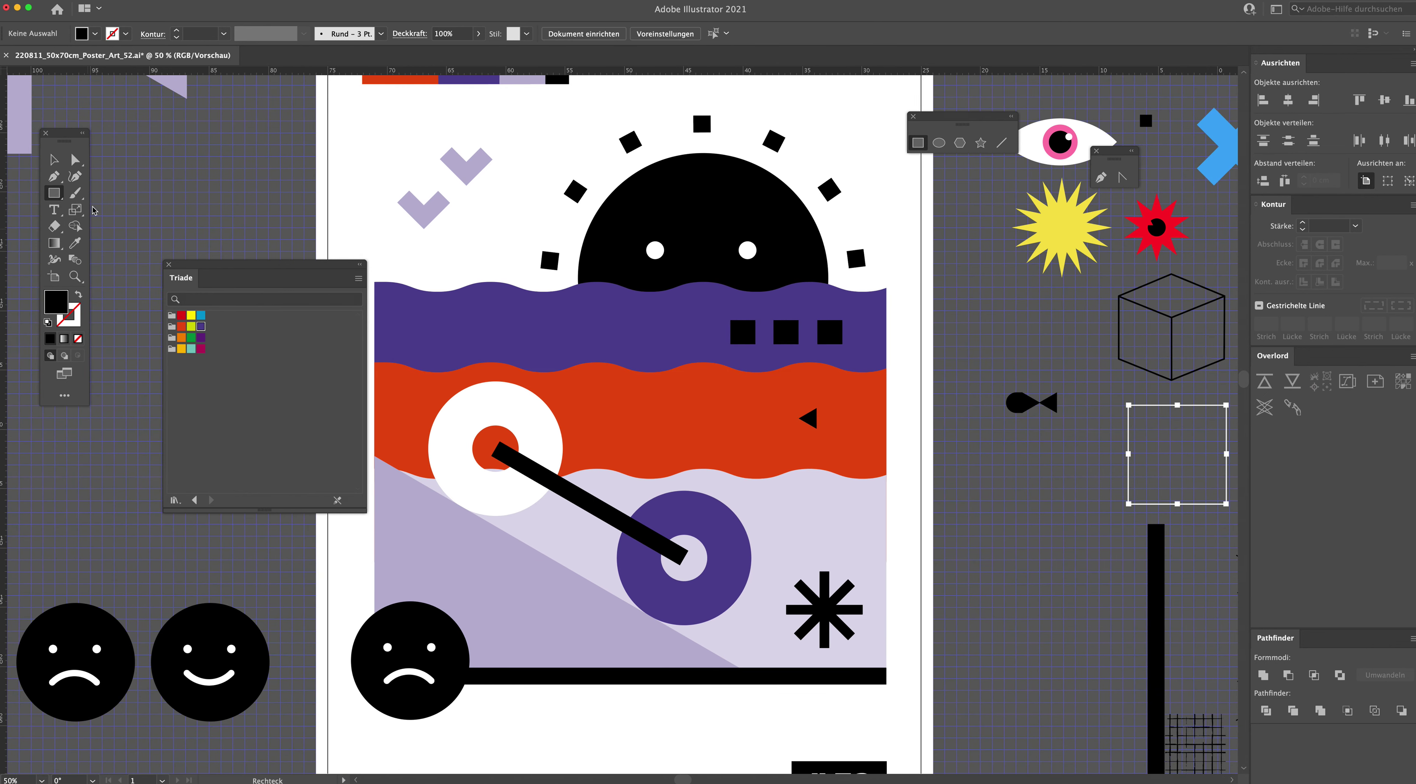
drag(772, 411, 799, 428)
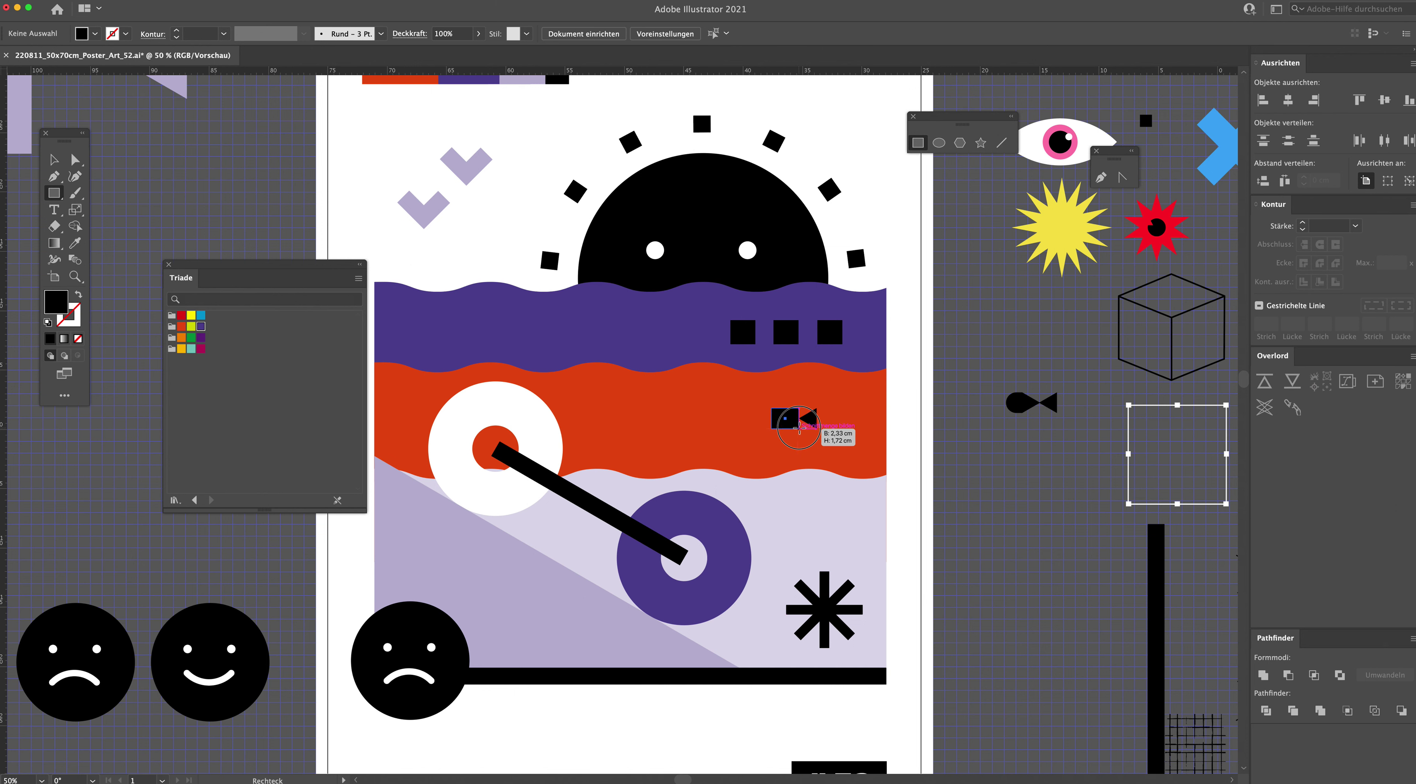
key(a)
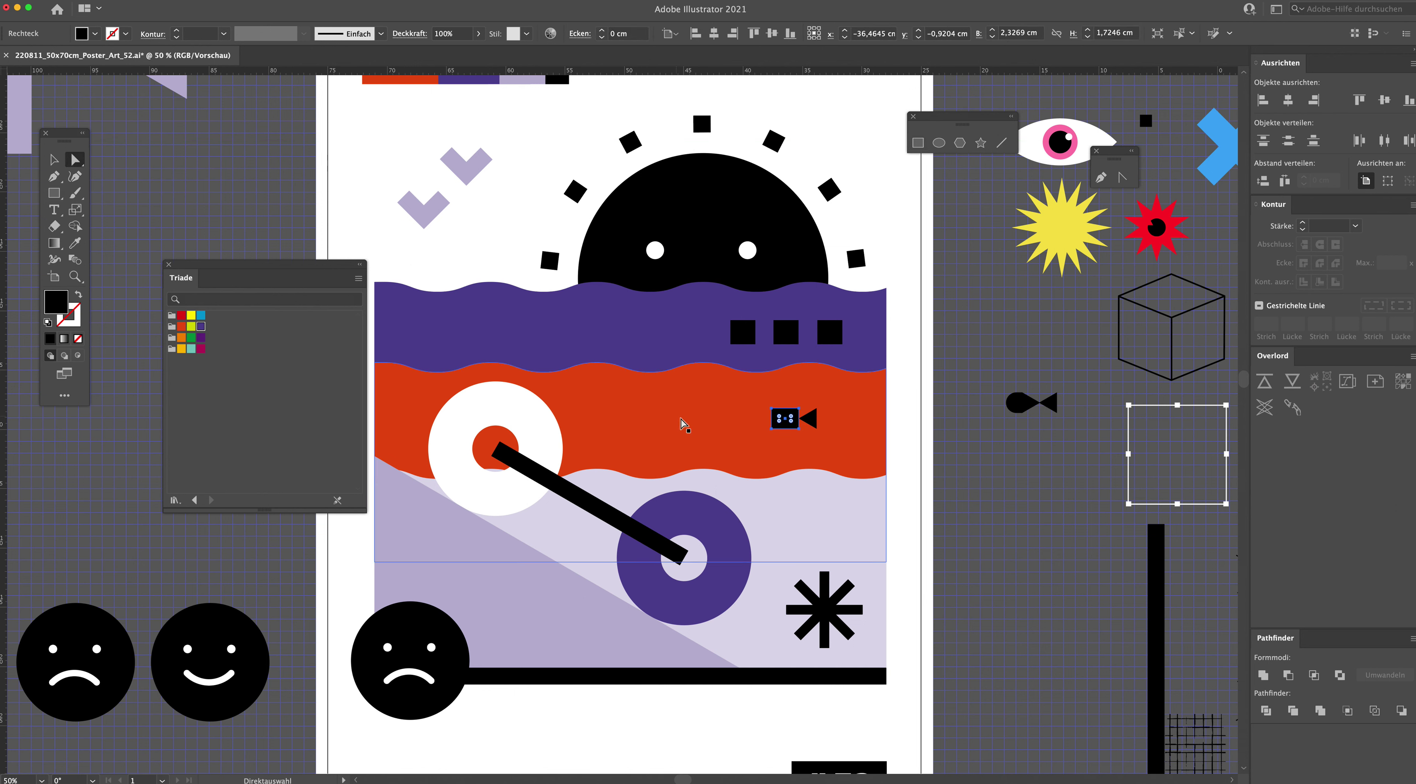
drag(767, 419, 772, 419)
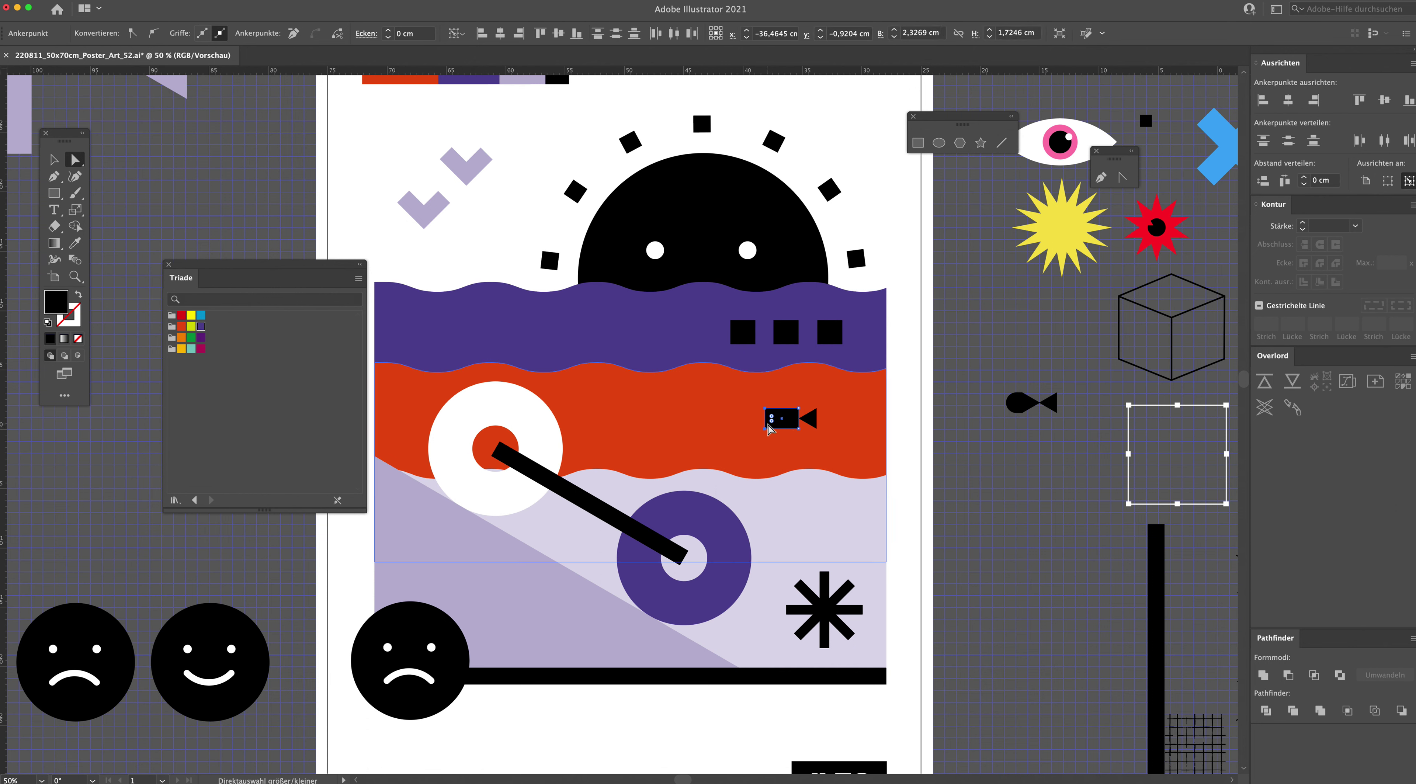
drag(770, 428, 777, 419)
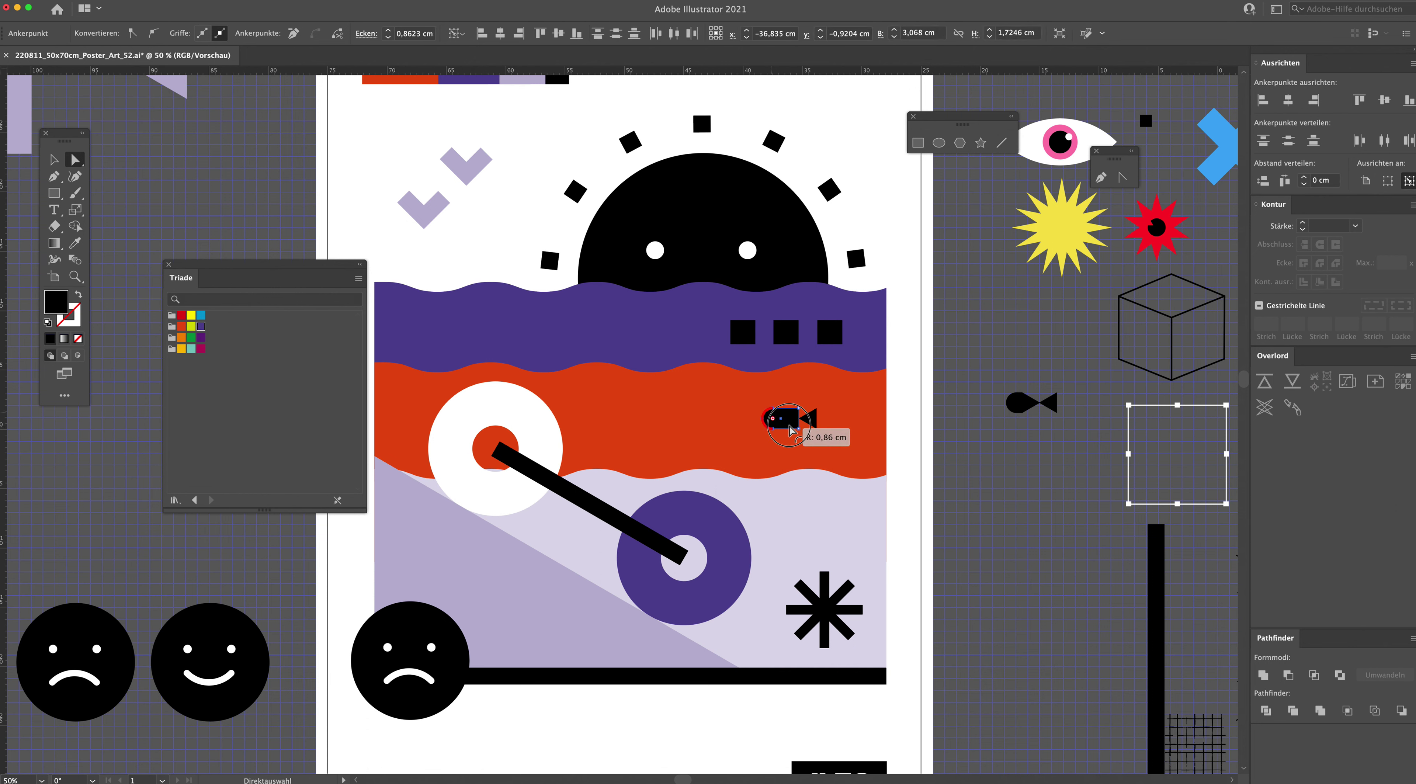
Step: Group the rounded body with the triangle tail and copy the fish up into the purple wave
key(v)
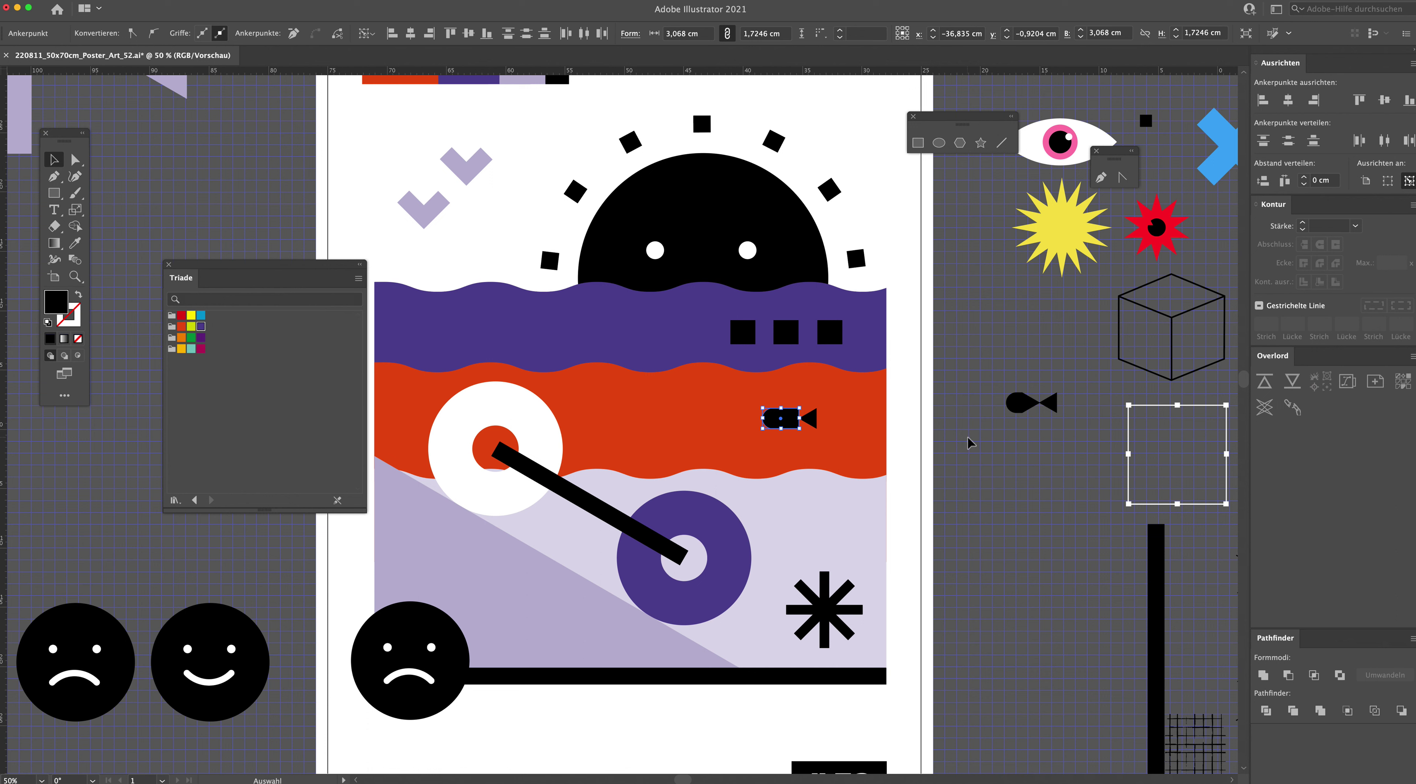
click(970, 442)
click(797, 420)
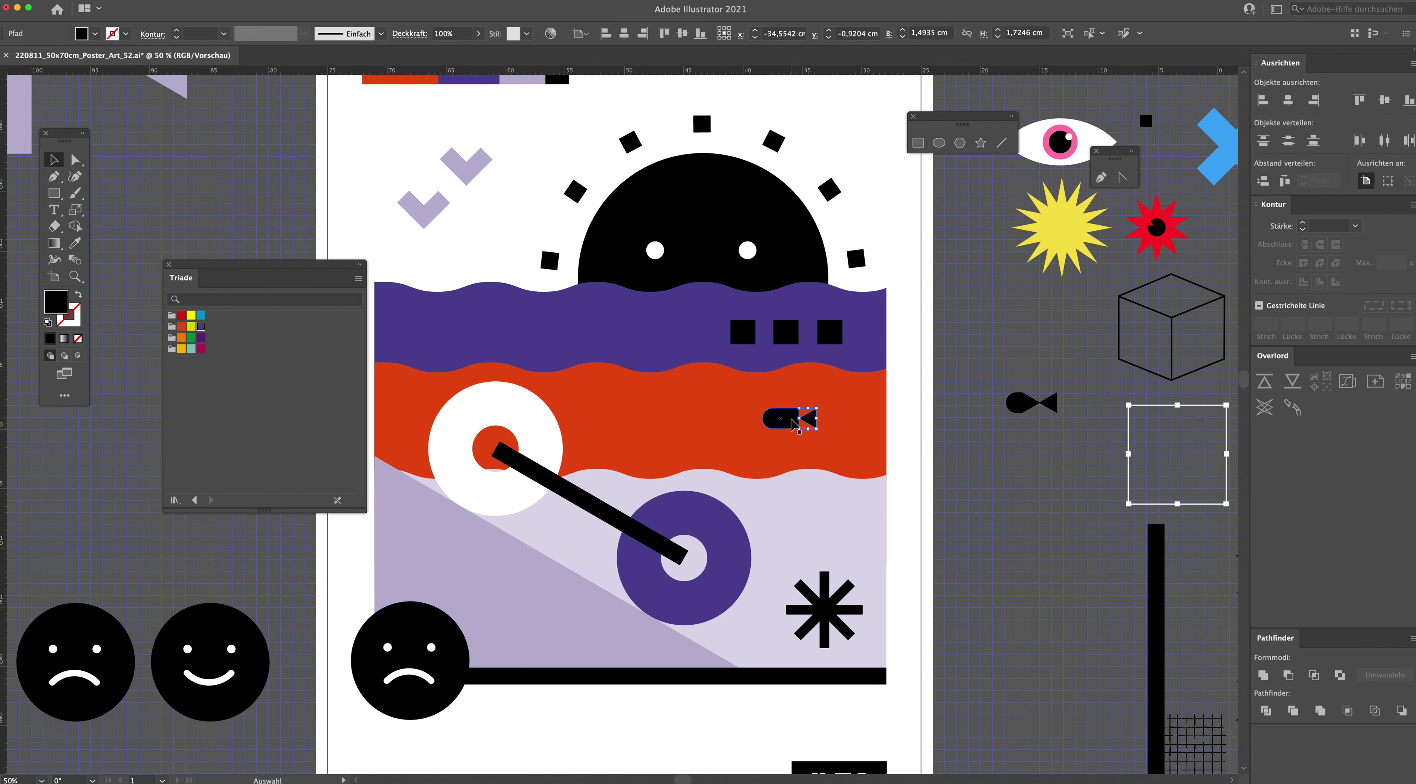
key(a)
shift+click(792, 423)
key(v)
key(ctrl+g)
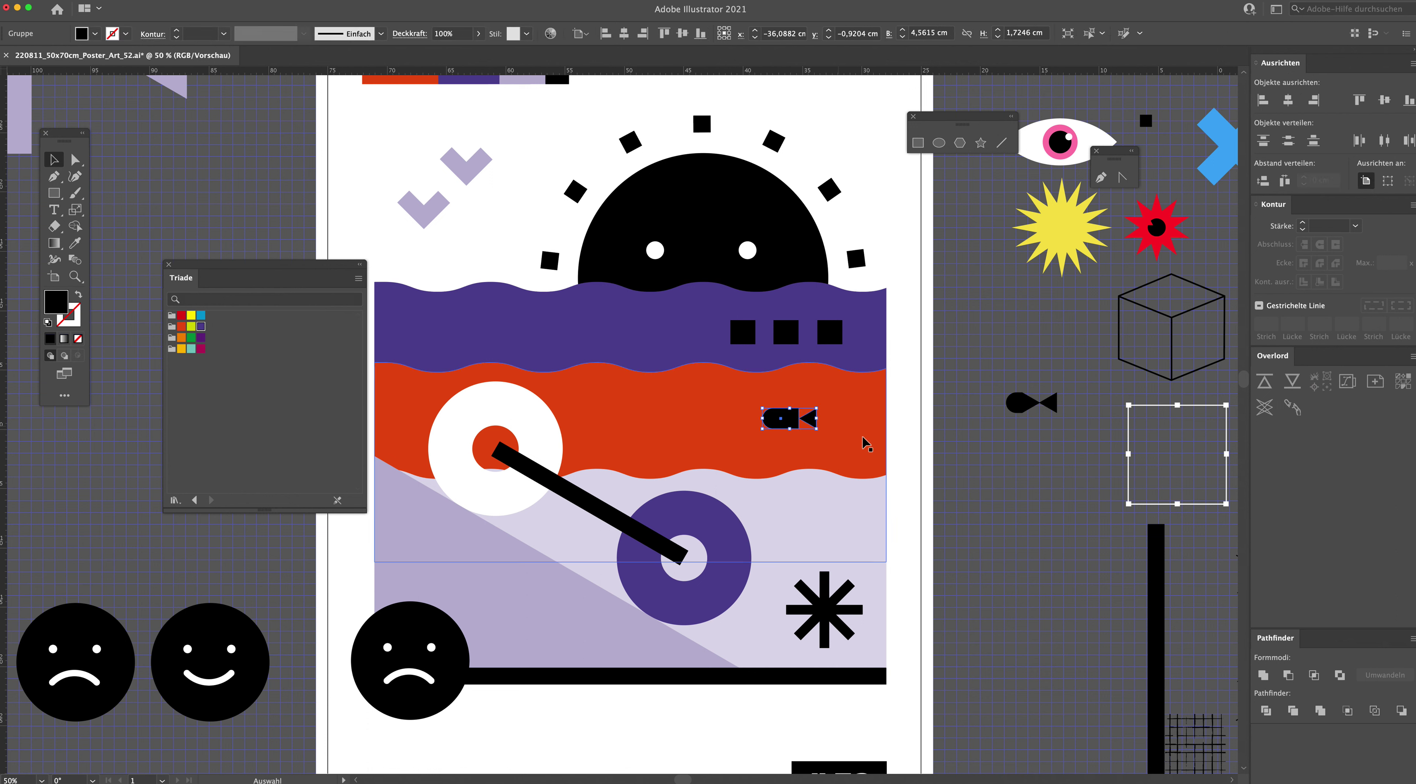
mouse_move(785, 424)
mouse_down()
mouse_move(542, 343)
mouse_move(428, 342)
mouse_up()
Step: Fill the purple-wave fish white and move it further left
key(i)
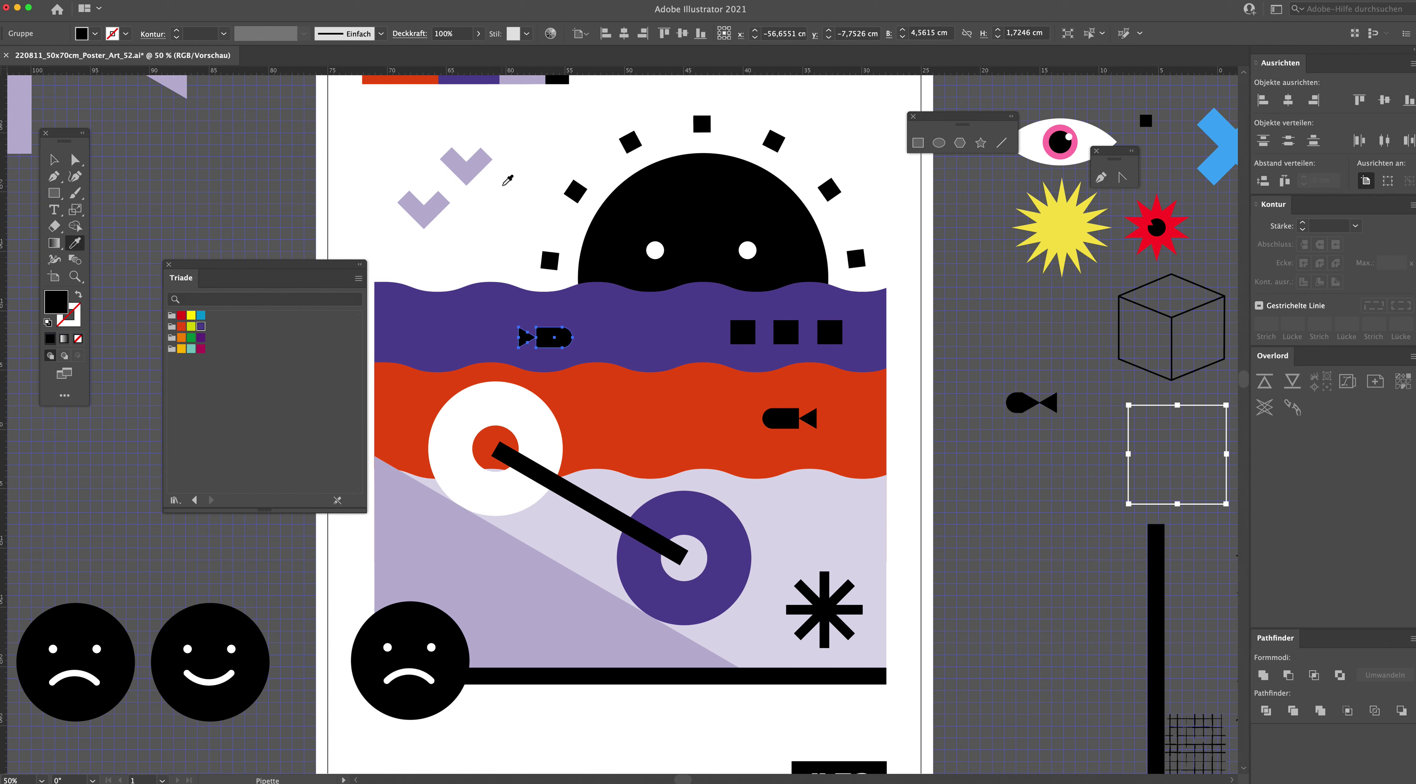
click(504, 182)
key(v)
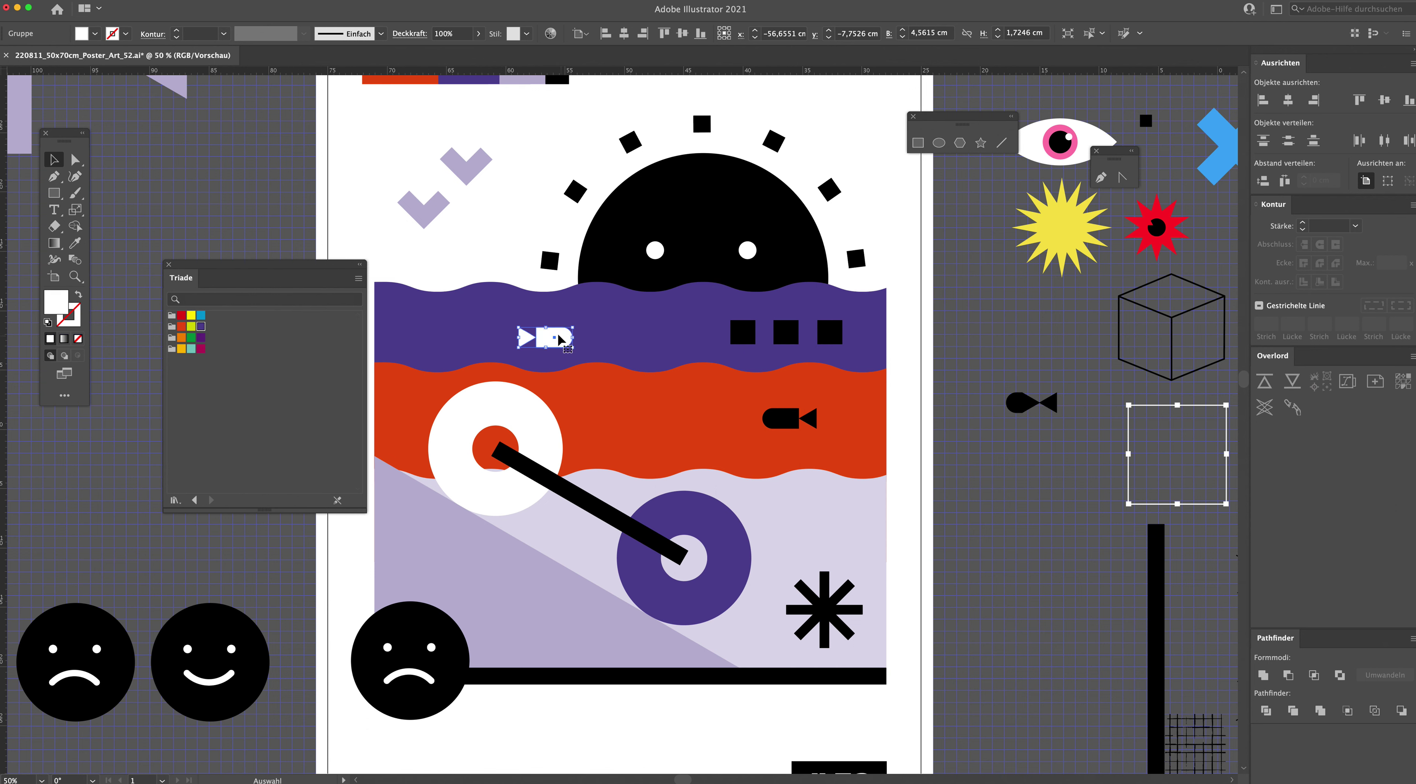
drag(557, 346, 494, 337)
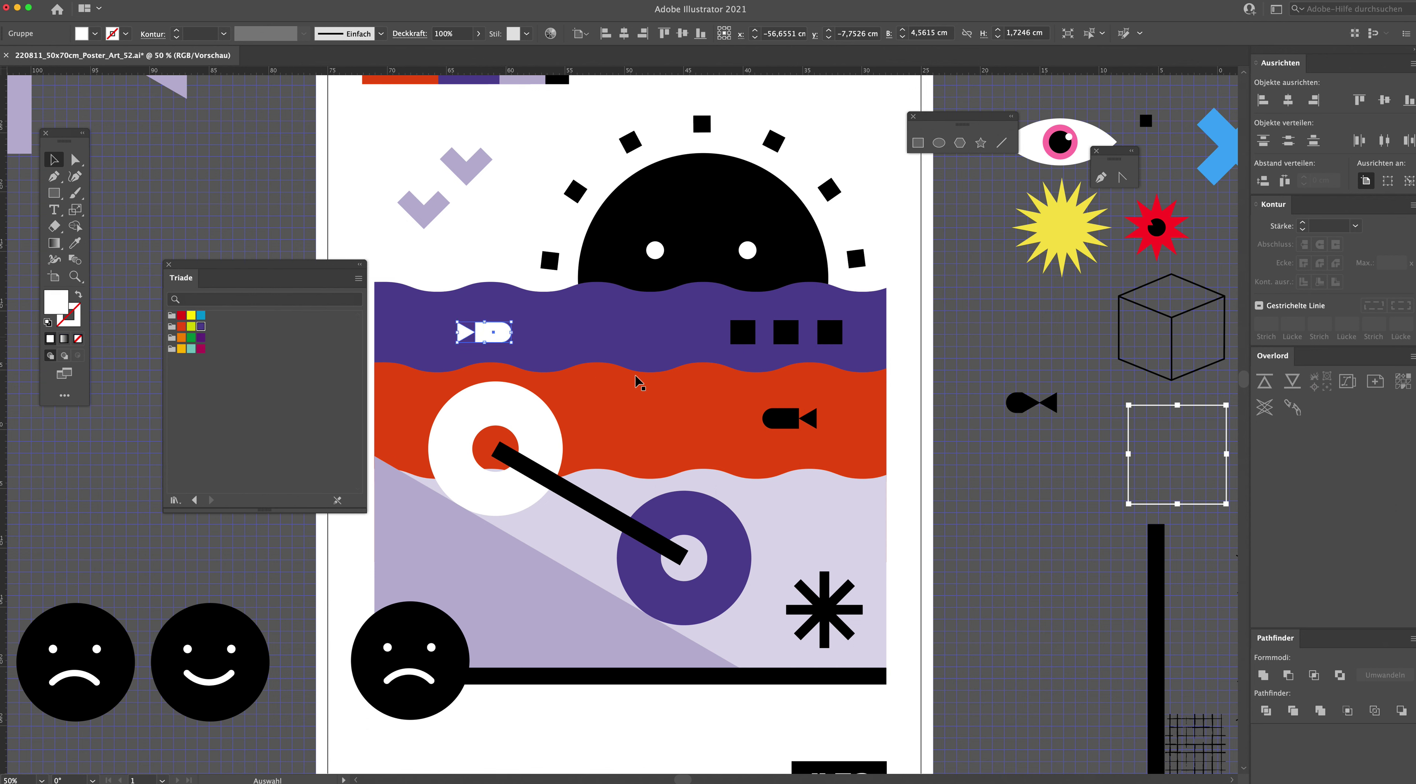
click(929, 446)
Step: Move the black fish about 2.8 cm left in the red wave and zoom out to the whole poster
drag(917, 442, 939, 386)
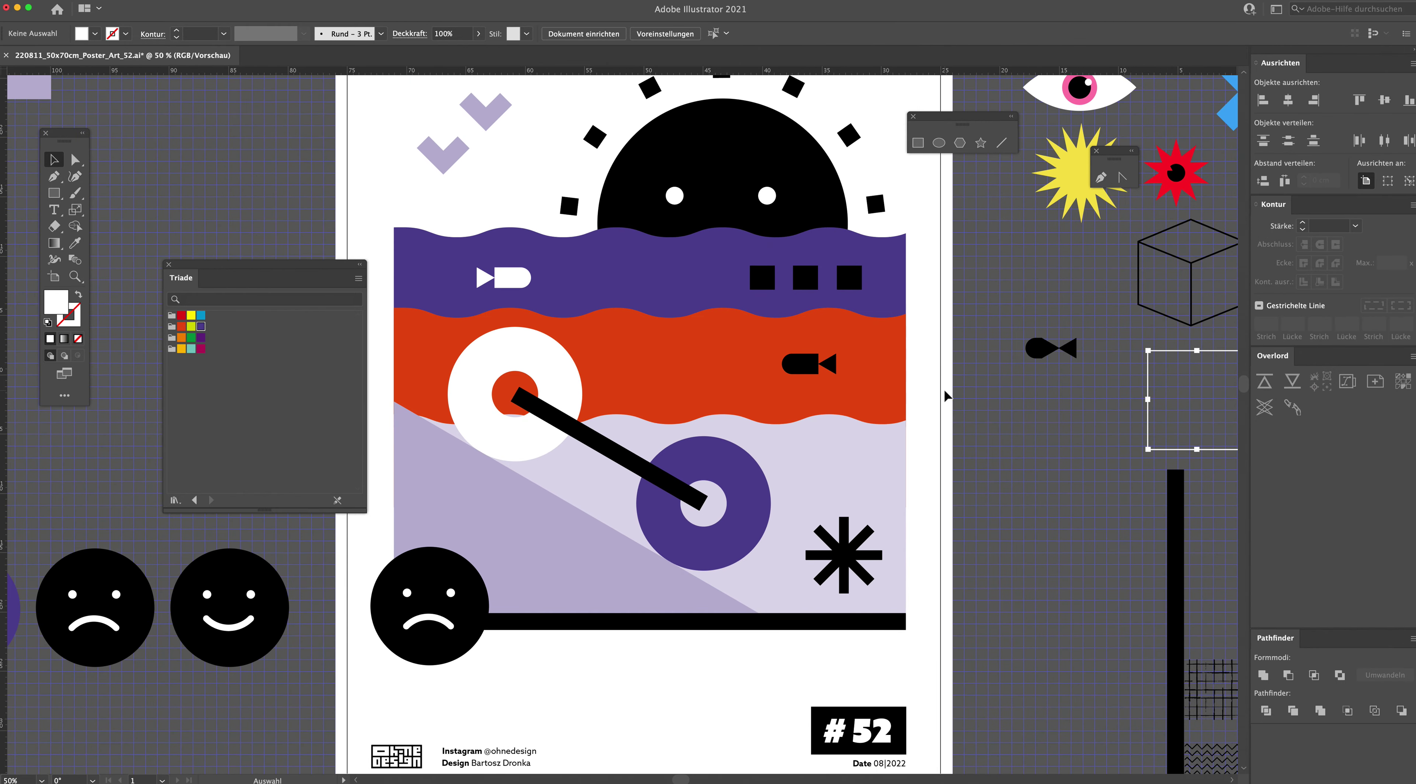
click(802, 363)
drag(782, 374, 751, 387)
key(a)
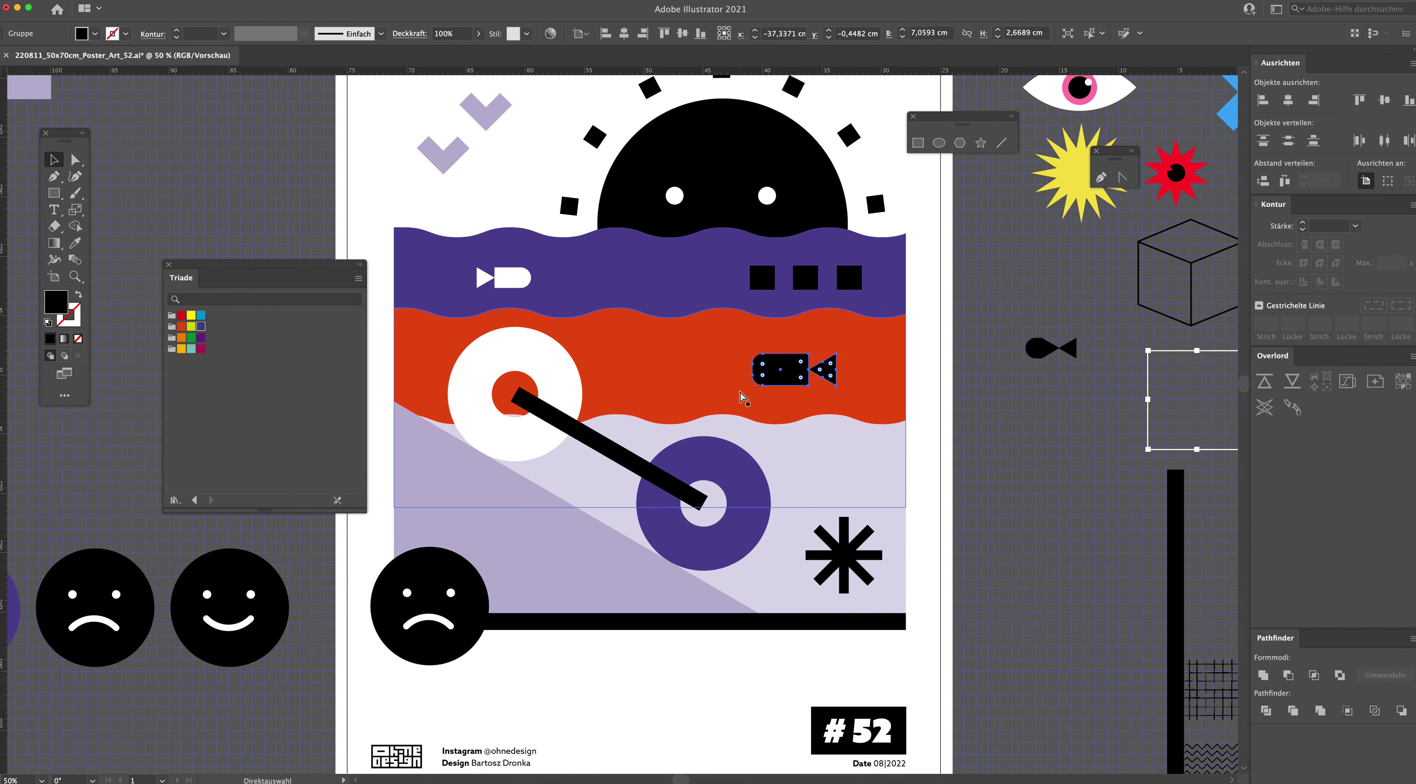
key(ctrl+z)
drag(801, 368, 768, 376)
click(955, 361)
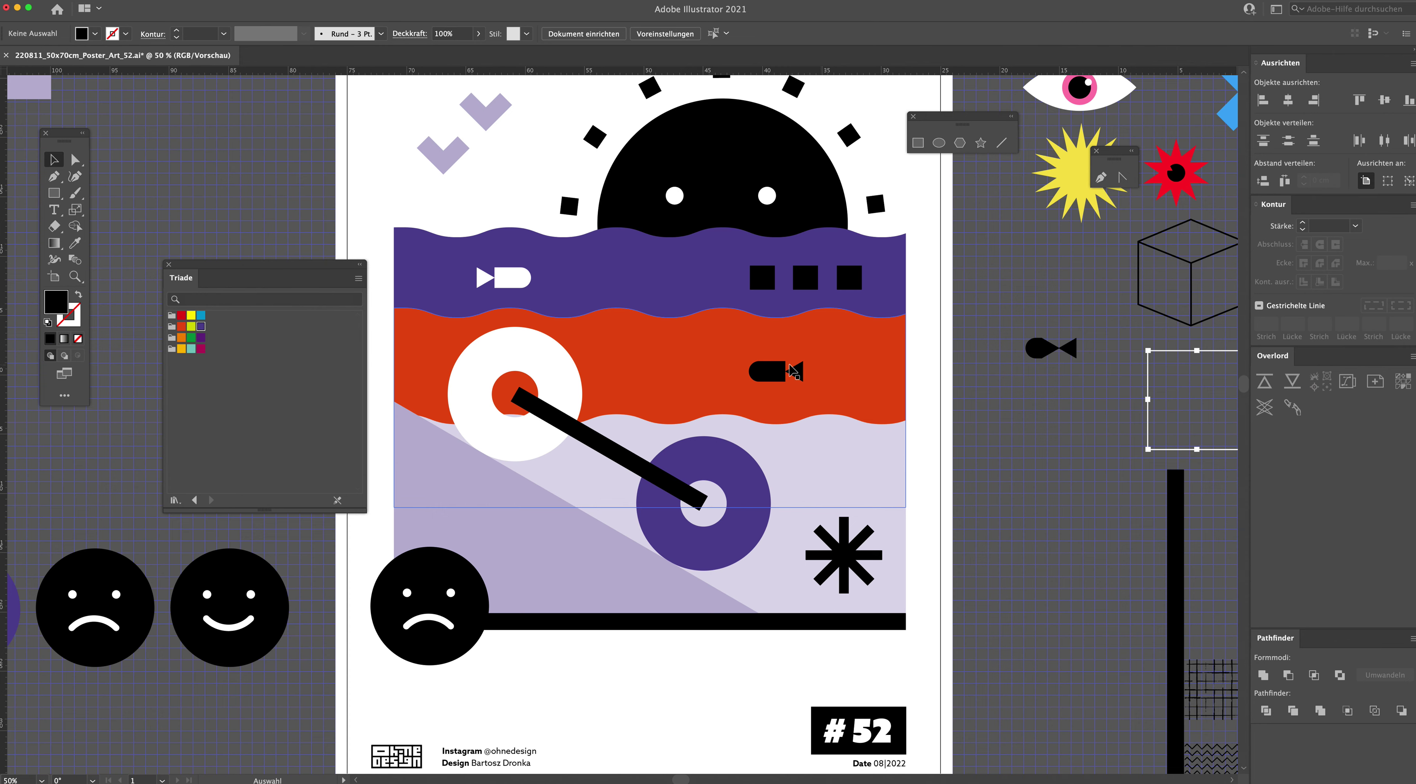
key(ctrl+minus)
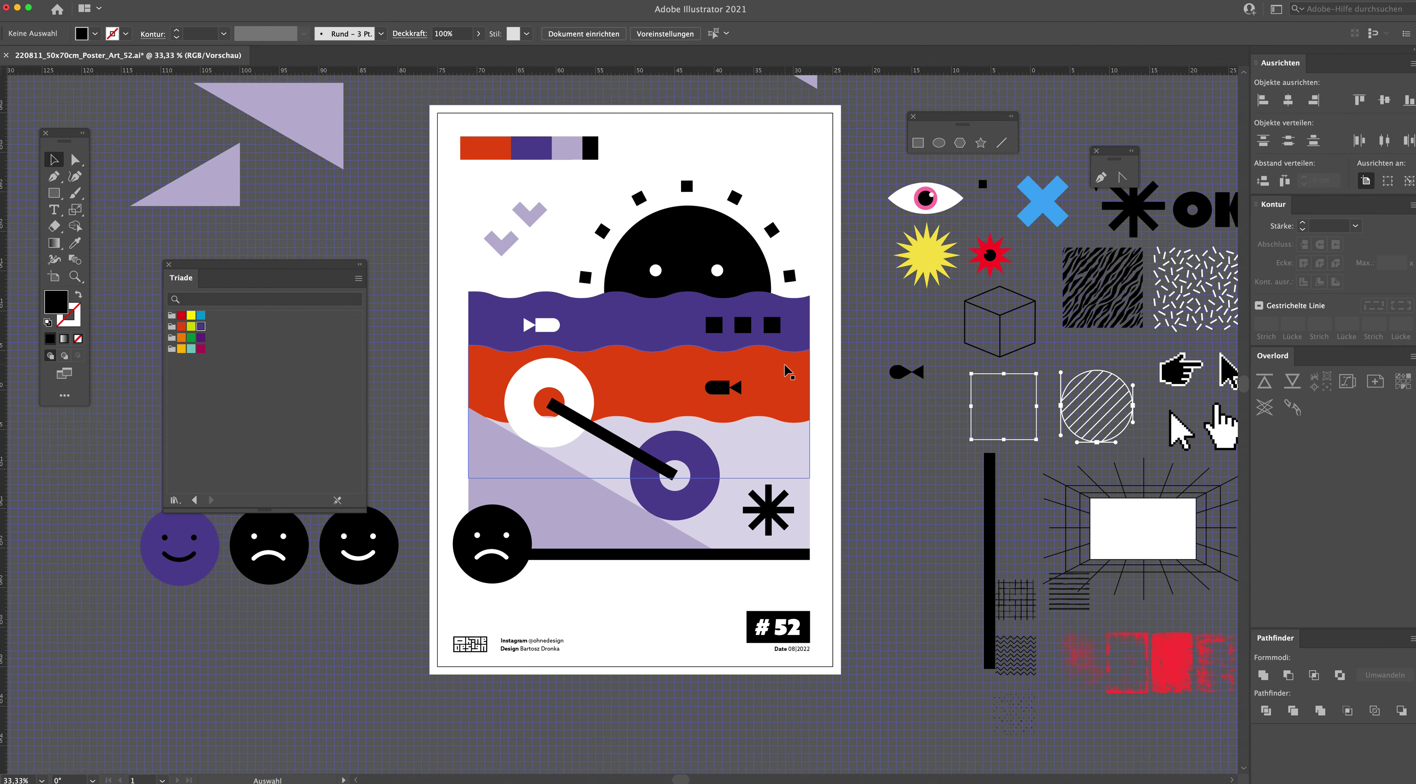
Step: Duplicate the black fish in the red wave and shift both black fish left and down
scroll(784, 366, up, 2)
mouse_move(719, 432)
mouse_down()
mouse_move(666, 433)
mouse_move(666, 420)
mouse_up()
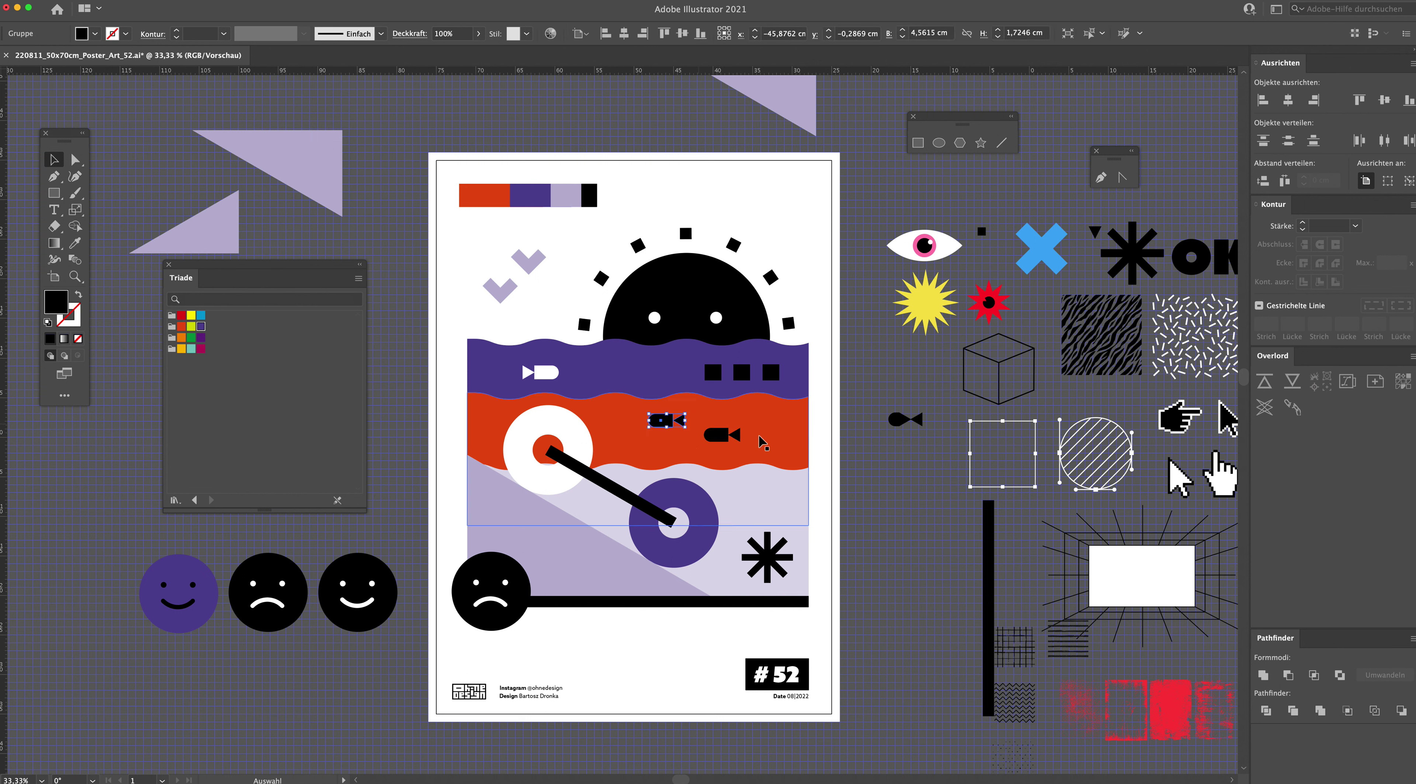
shift+click(720, 437)
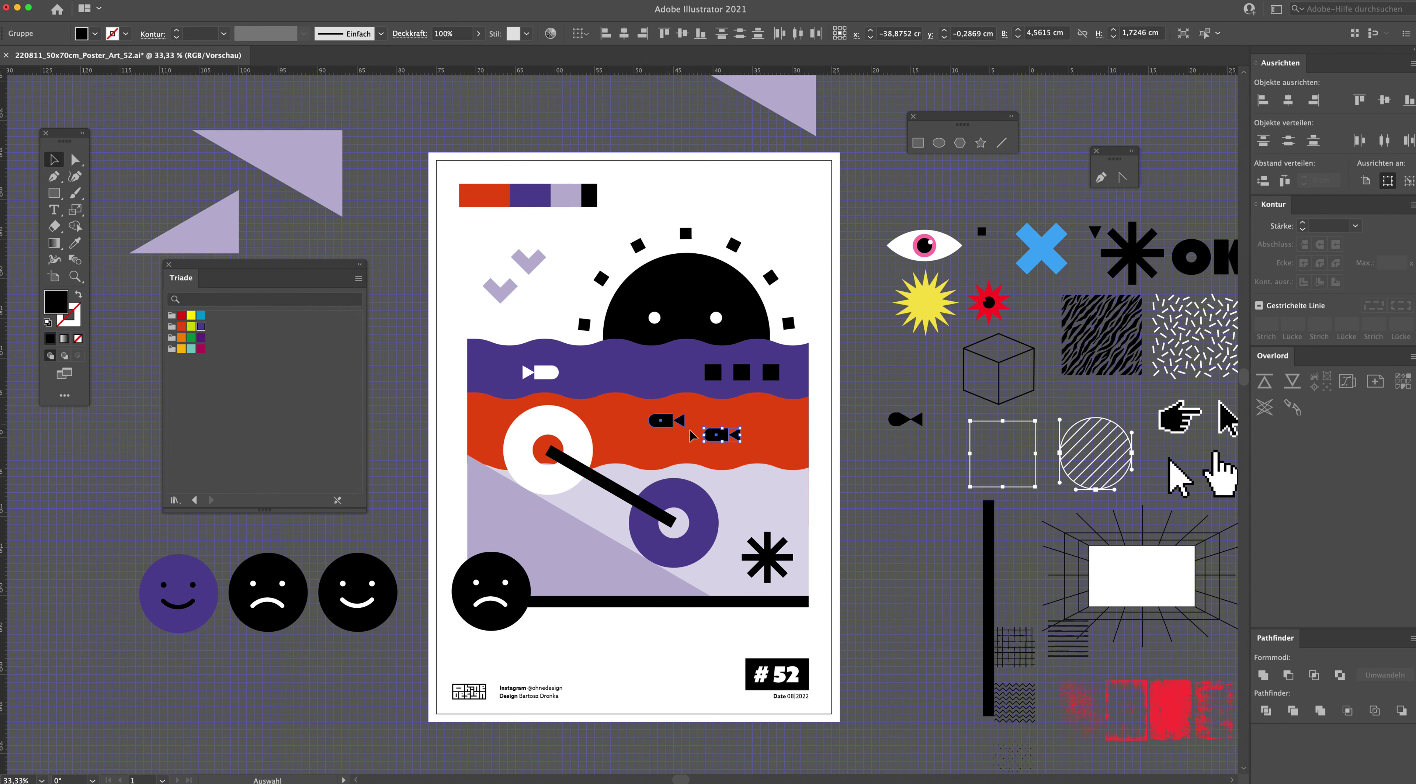
drag(718, 437, 705, 443)
click(845, 443)
drag(845, 443, 845, 471)
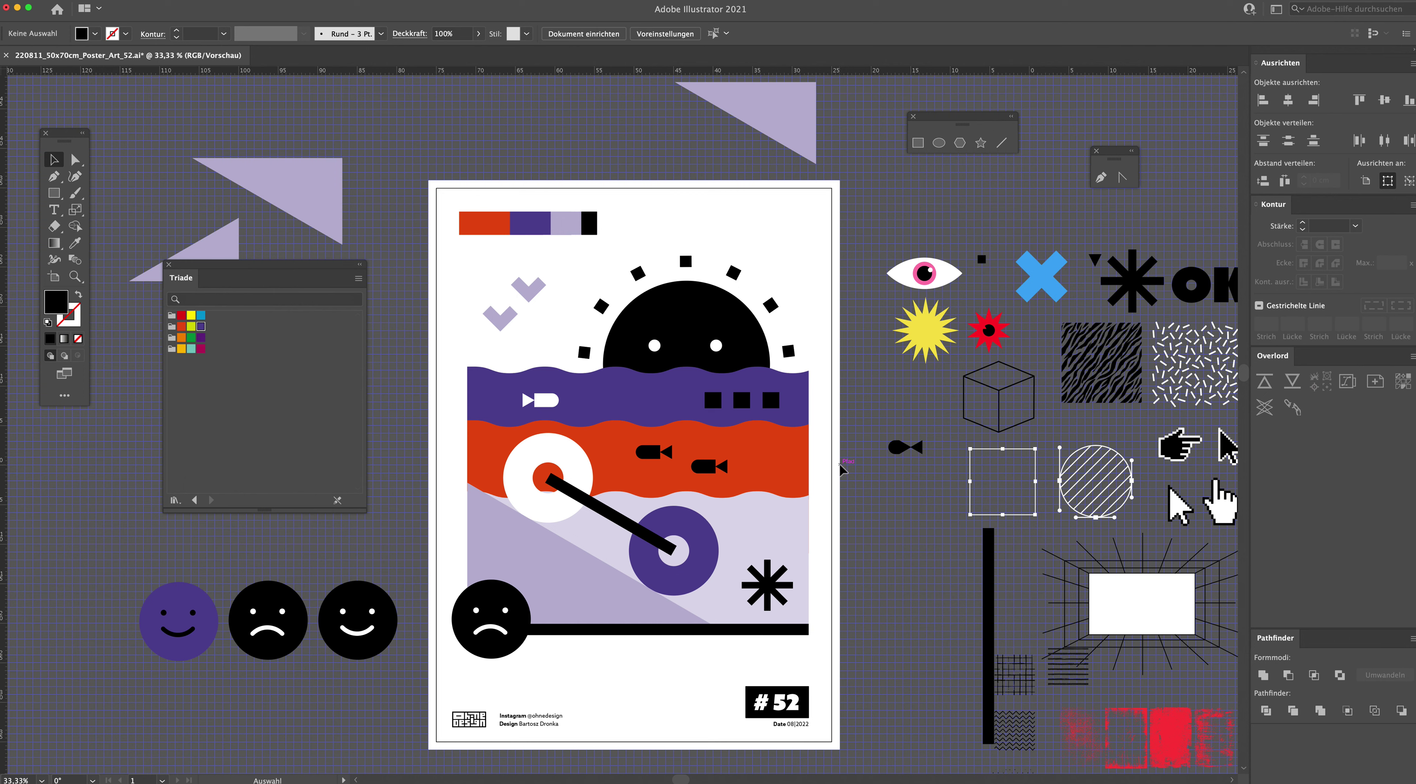
Step: Move the white fish from the purple wave off the poster
click(546, 402)
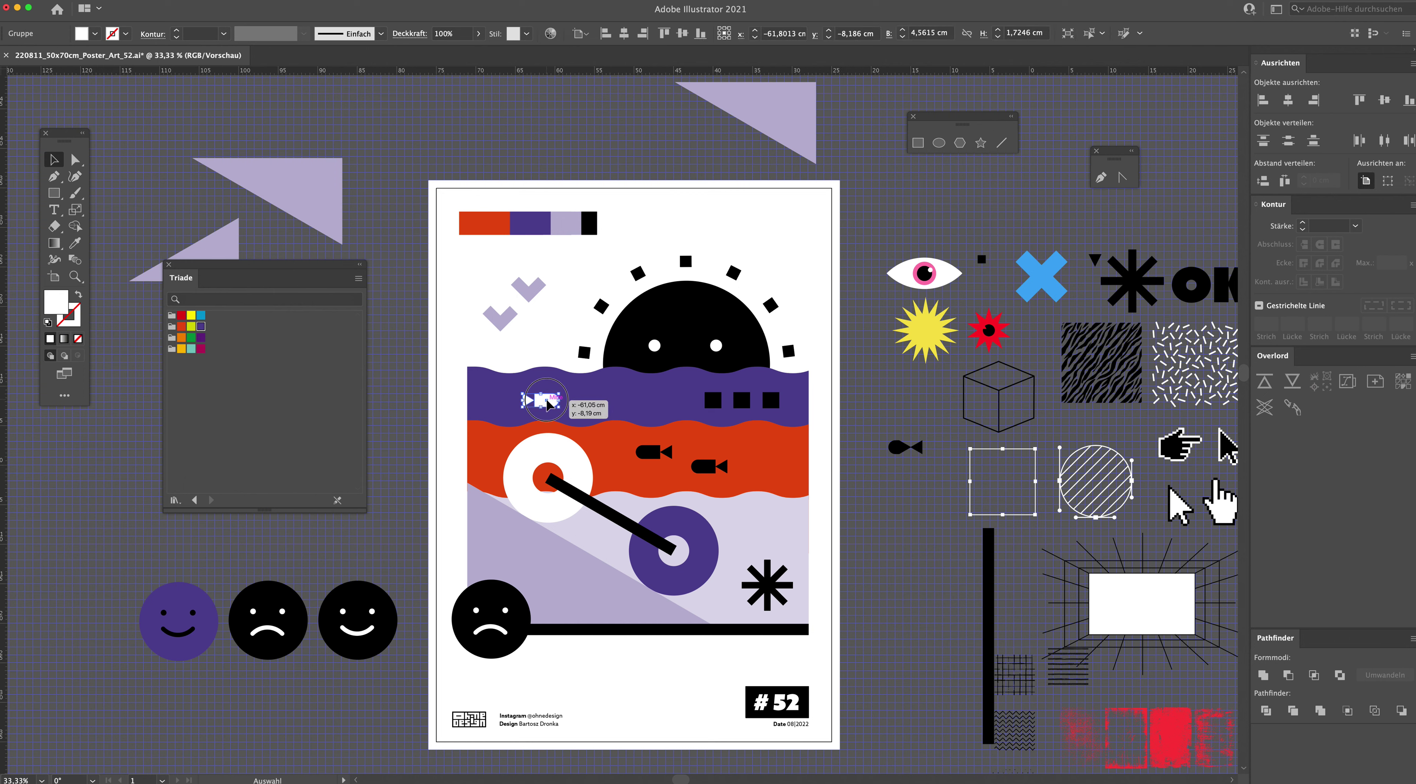
drag(548, 405, 537, 403)
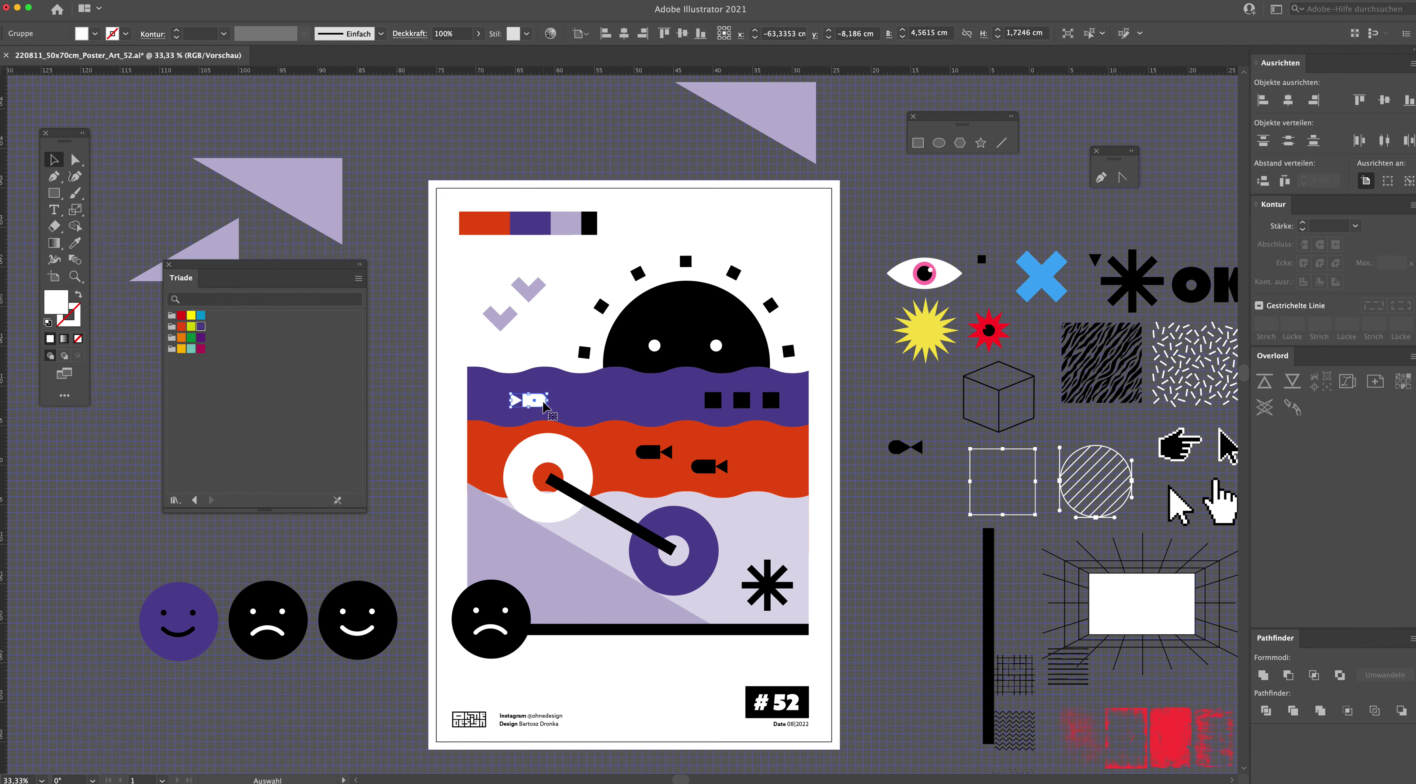
mouse_move(544, 404)
mouse_down()
mouse_move(855, 480)
mouse_move(868, 503)
mouse_up()
Step: Recolour the right-hand fish copy white using the parked white fish's colour
click(710, 466)
key(i)
click(869, 501)
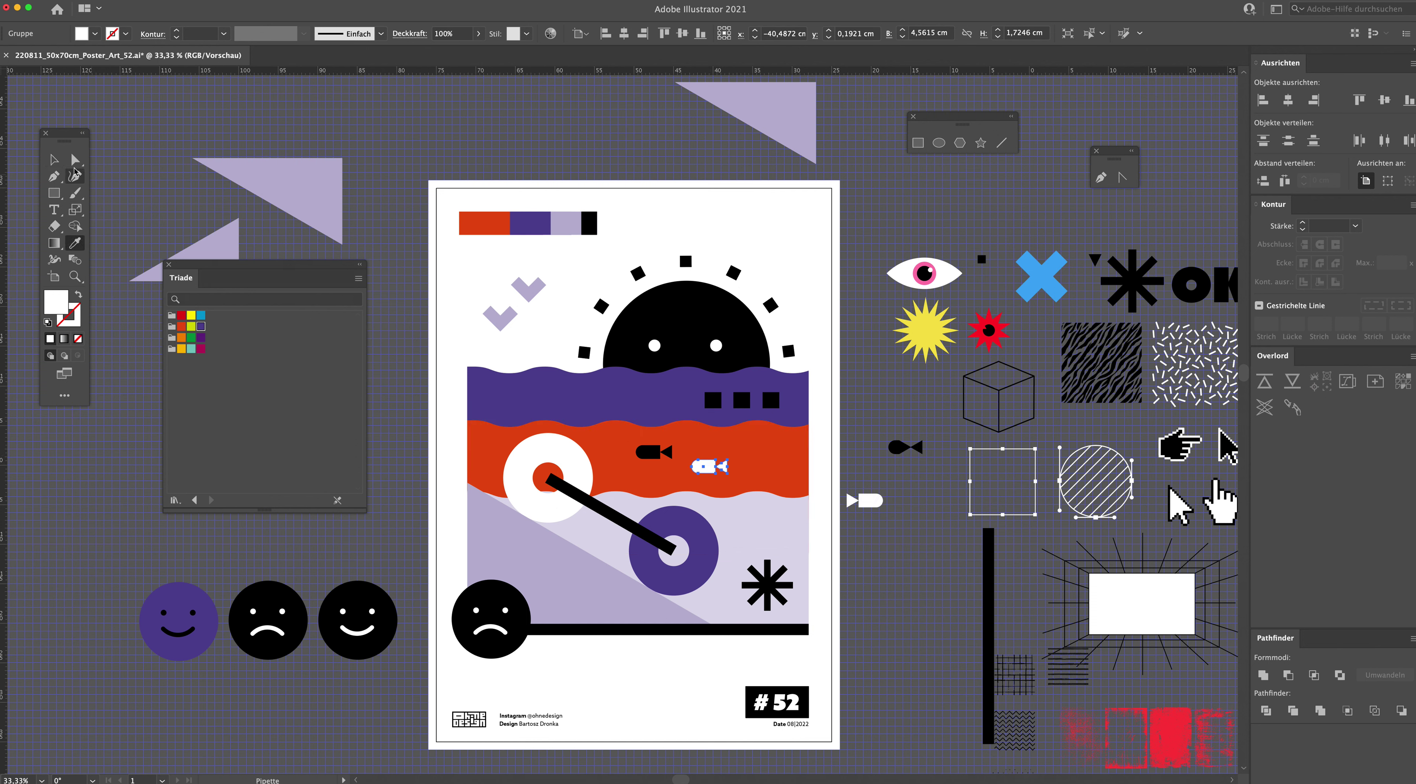
click(53, 159)
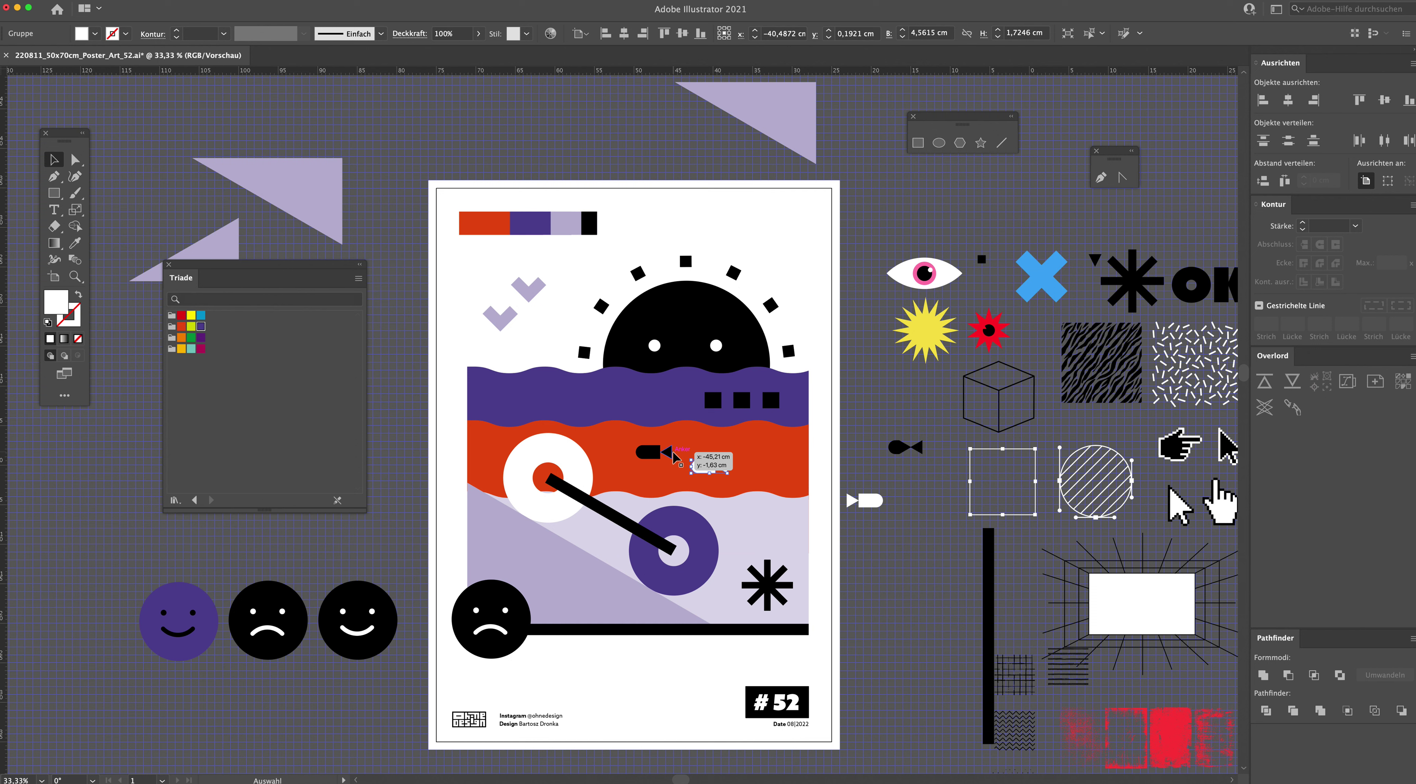
Step: Nudge the black fish up-right and enlarge the white fish to about 6.86 × 2.6 cm
click(660, 452)
drag(658, 455, 661, 451)
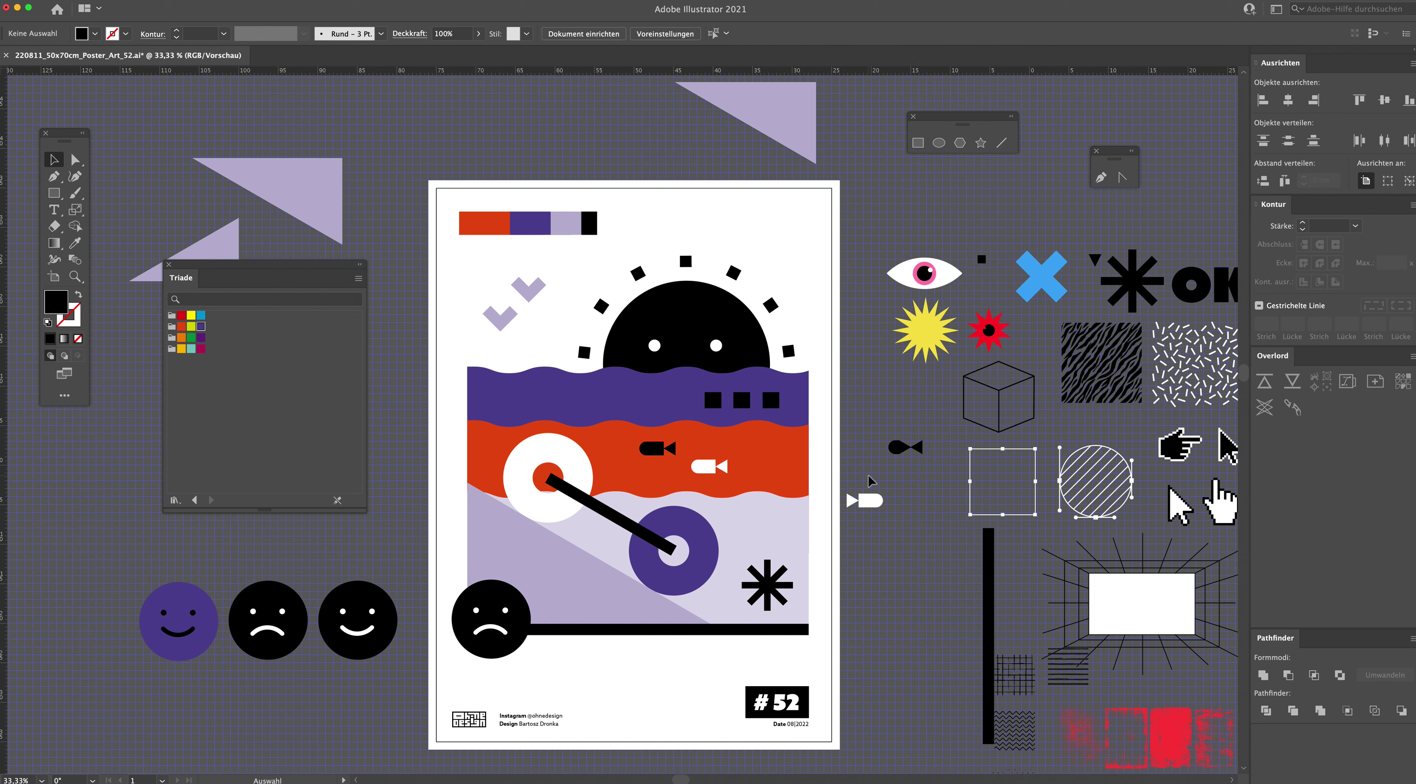
click(709, 466)
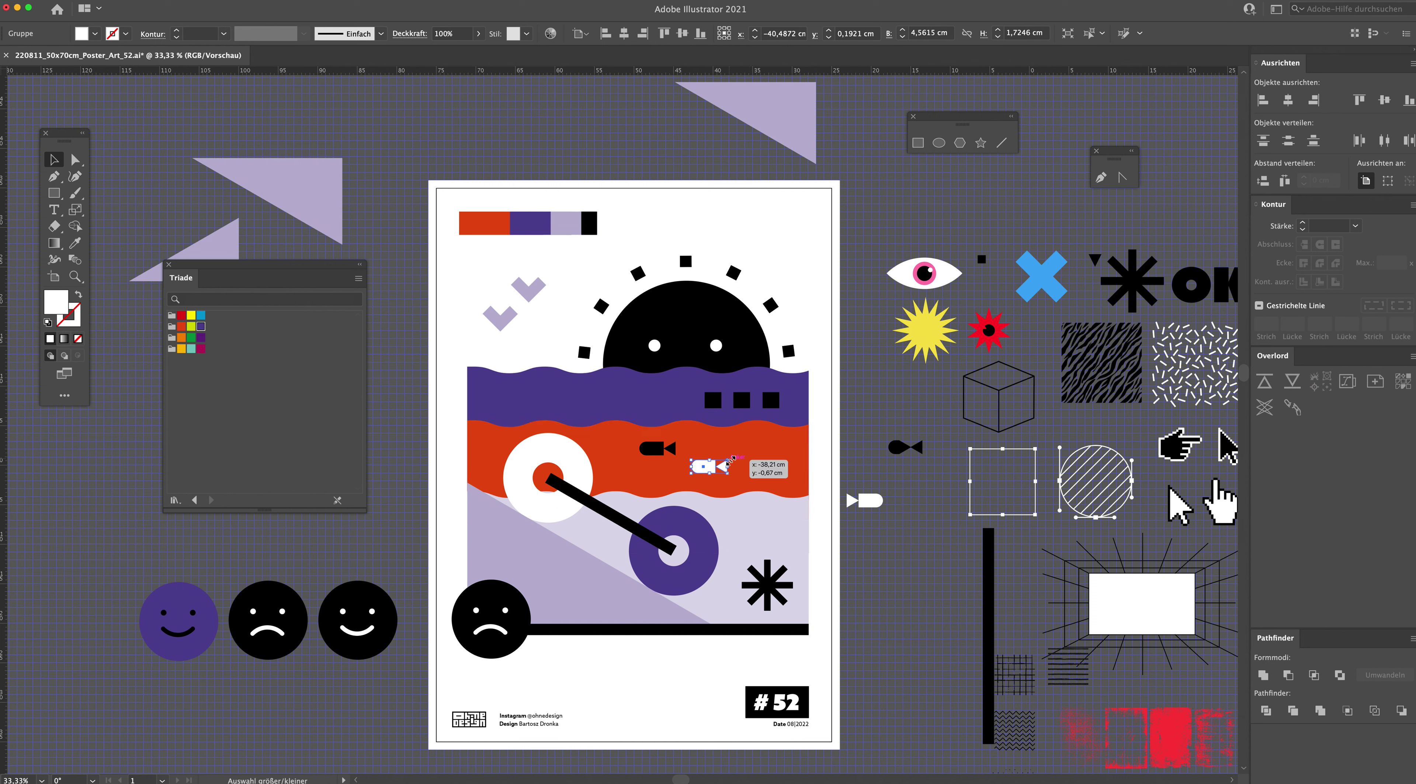
drag(729, 458, 746, 454)
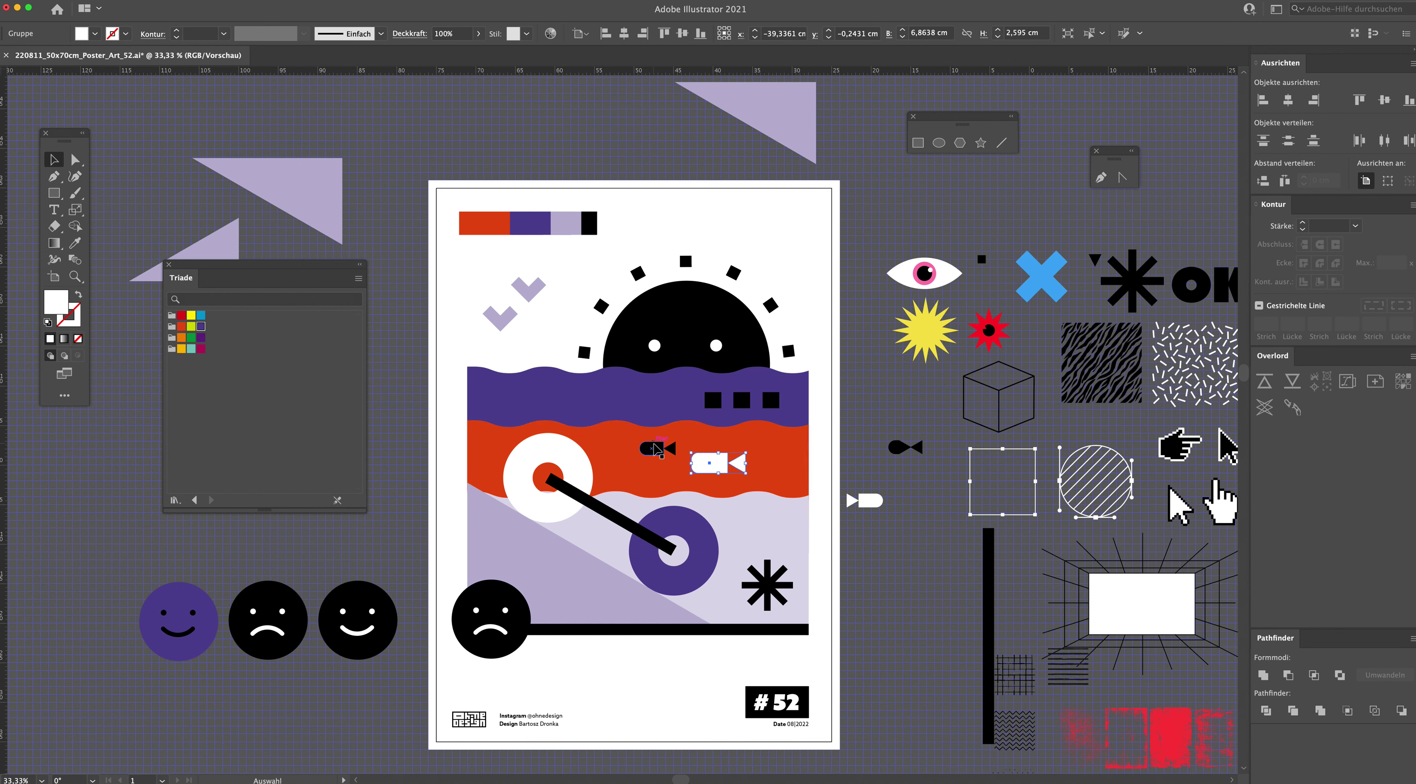
Step: Fully round the white fish body's left corners
key(super+plus)
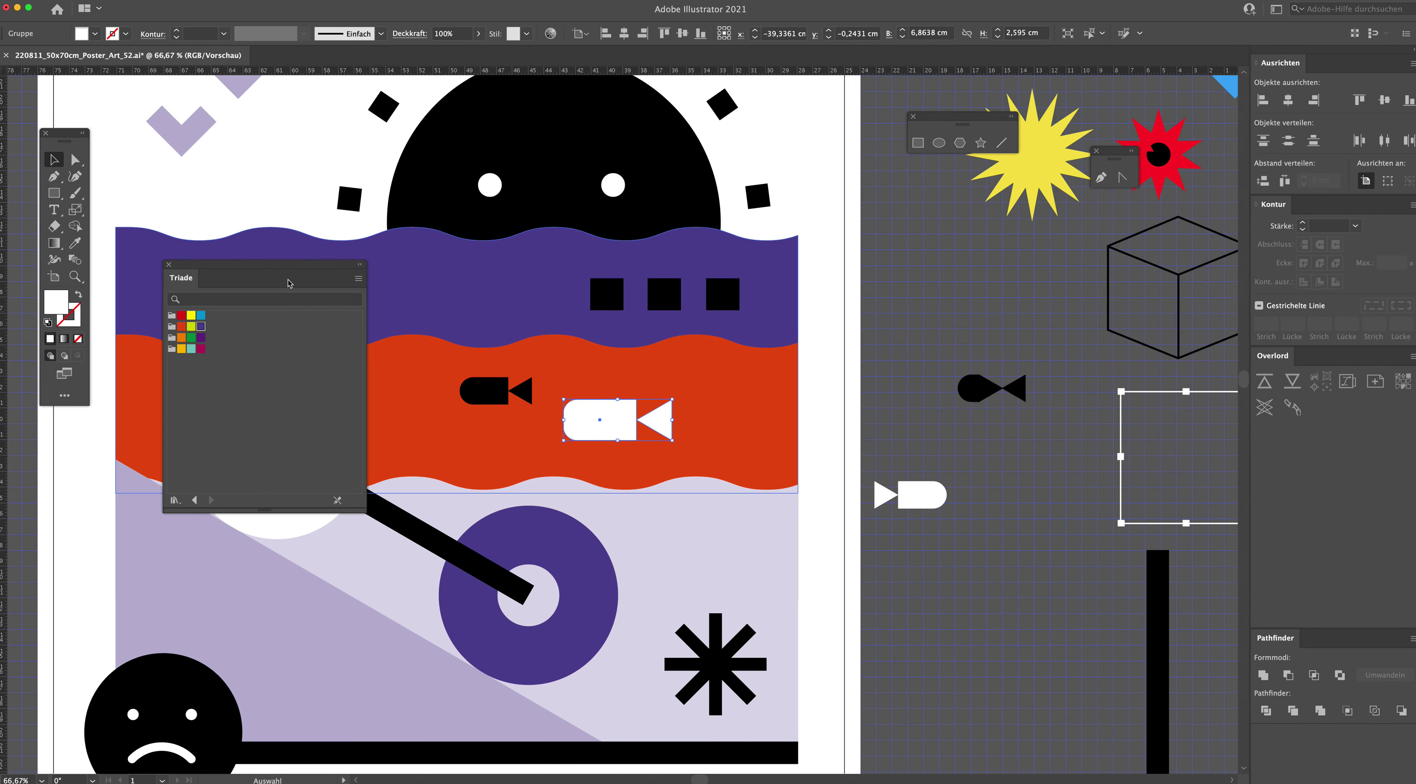
click(76, 160)
click(566, 419)
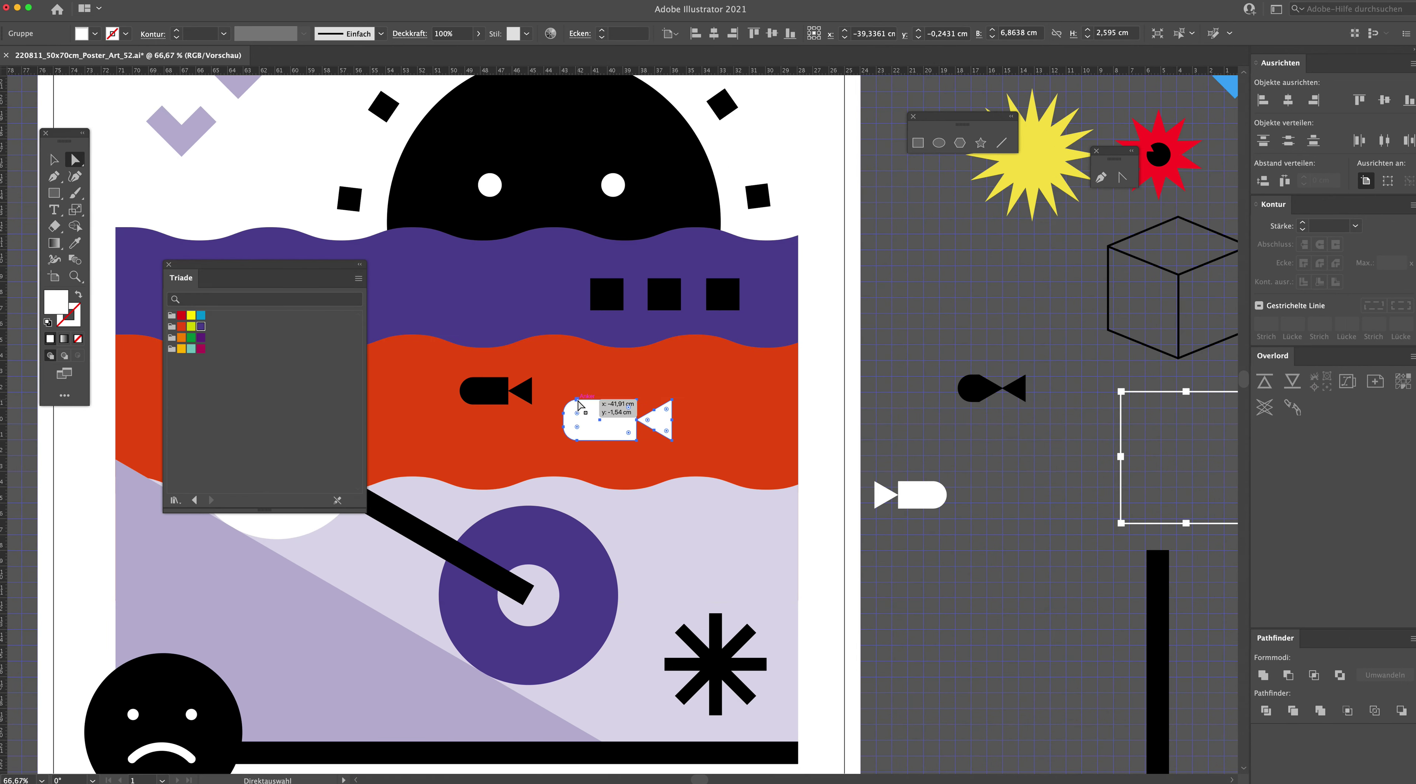
click(570, 426)
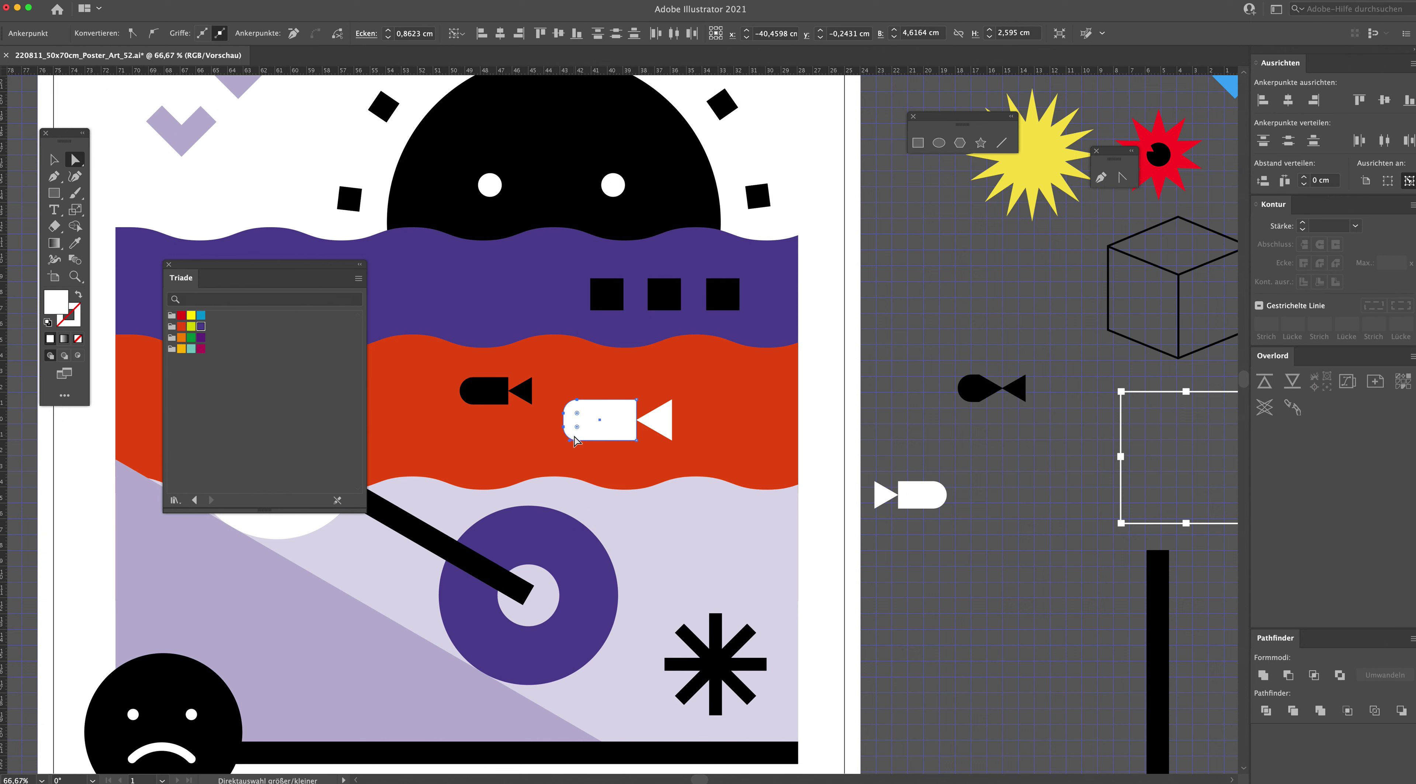
drag(576, 426, 585, 419)
click(53, 160)
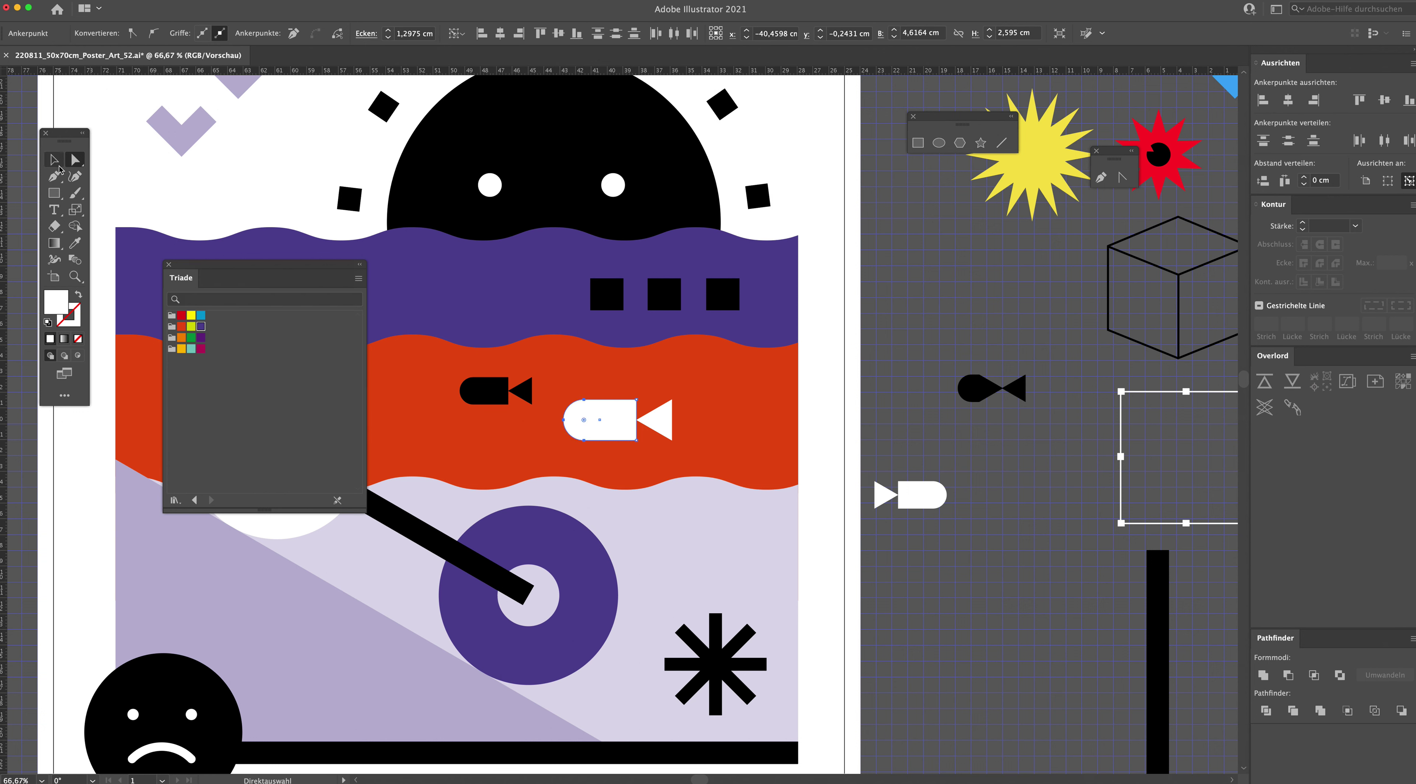
click(851, 394)
Step: Shift the small black fish in the red wave slightly to the right
scroll(851, 394, left, 3)
key(a)
click(991, 491)
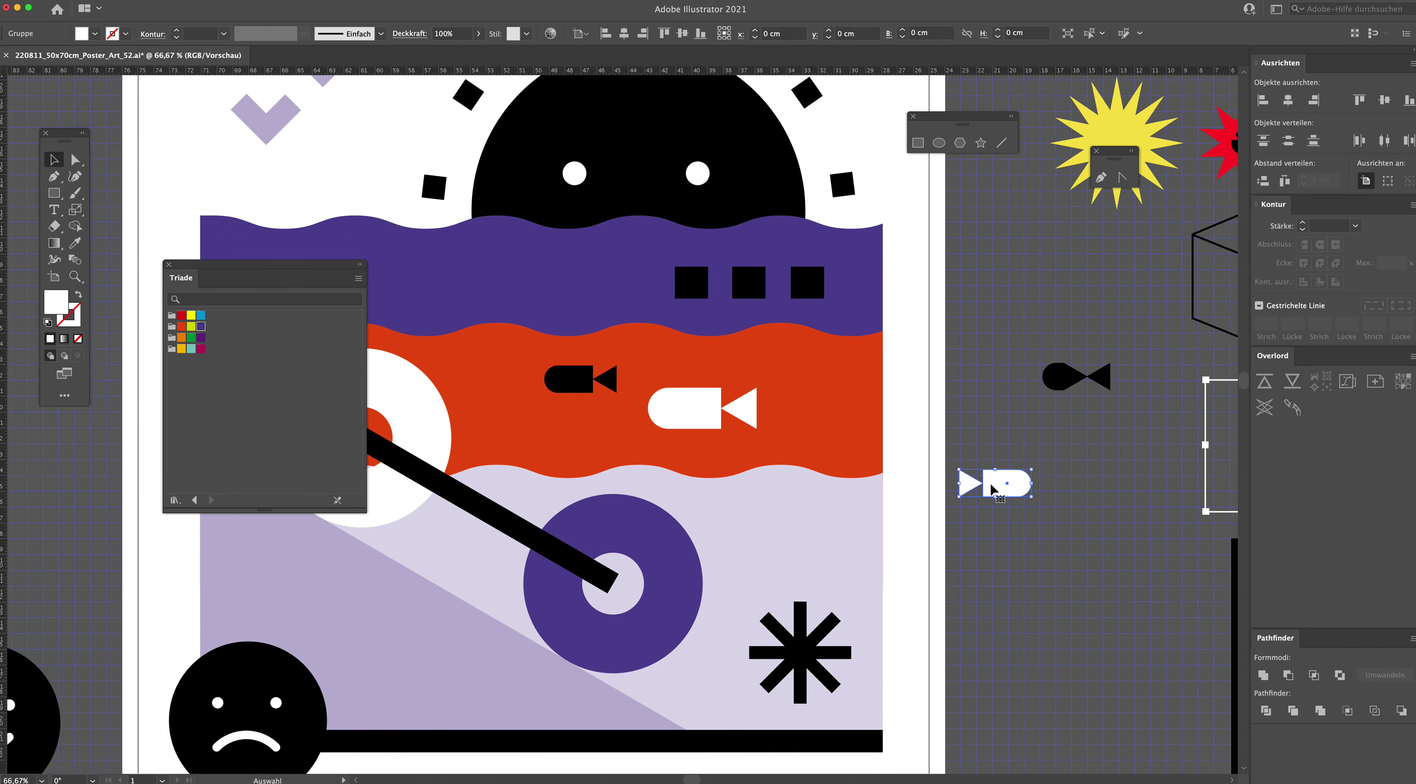
key(ctrl+minus)
key(ctrl+minus)
drag(715, 474, 932, 569)
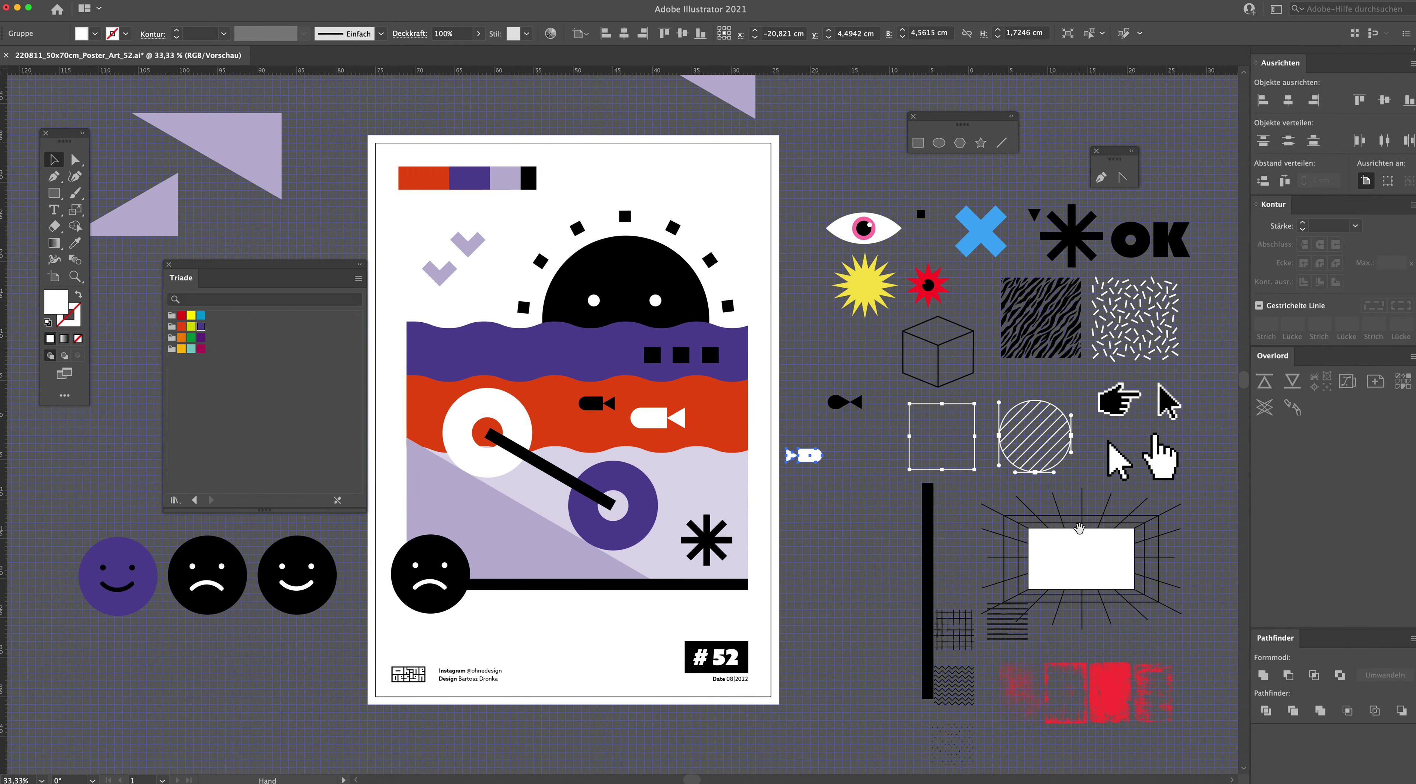
click(642, 455)
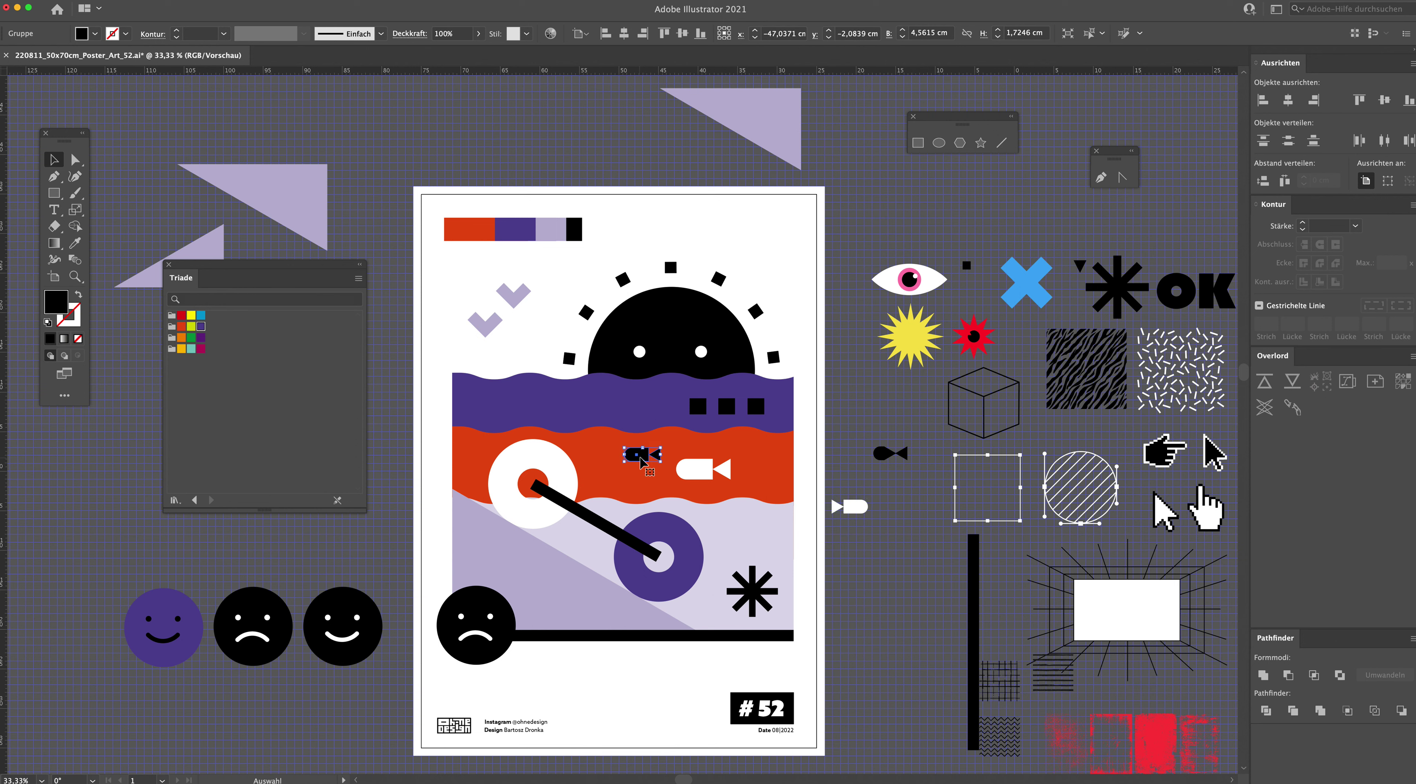
drag(647, 458, 687, 471)
click(689, 470)
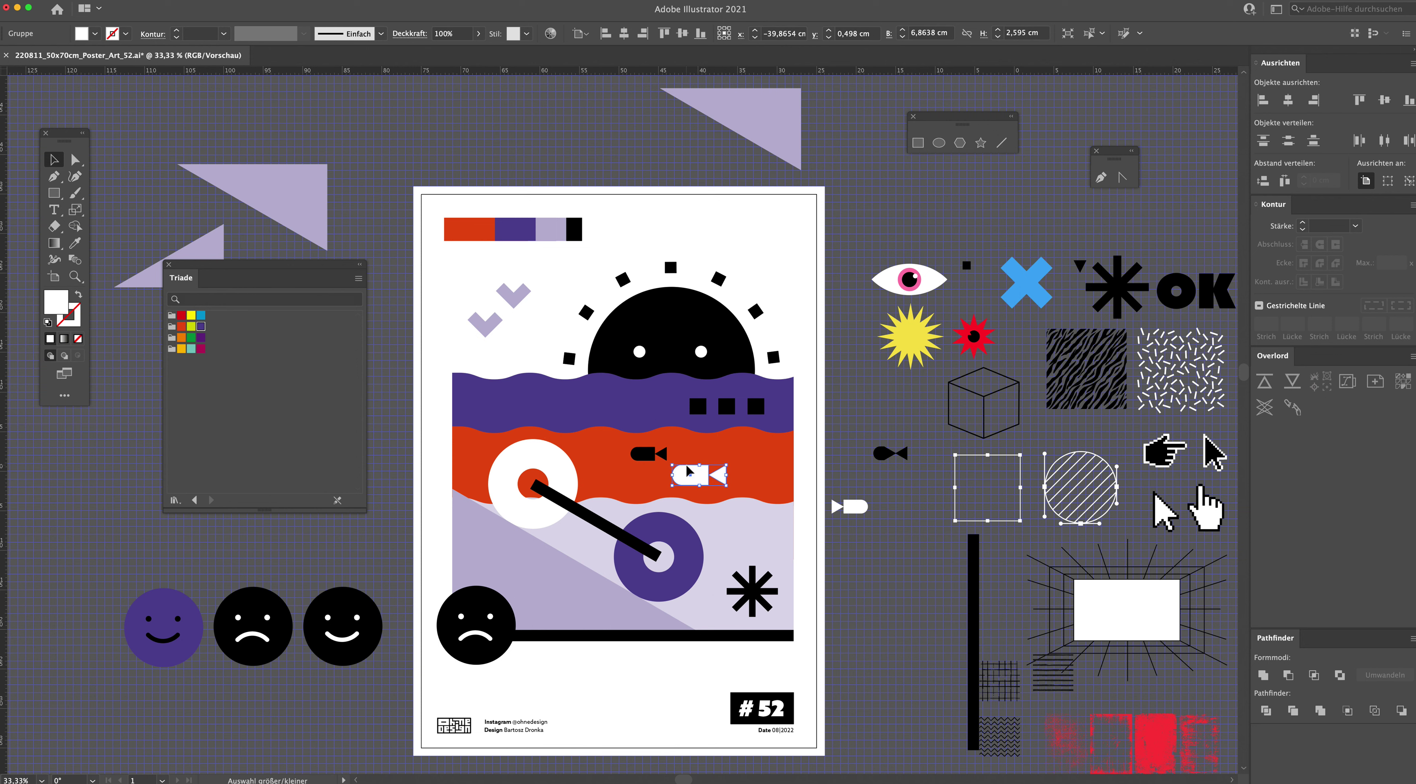
Step: Raise the red wave's top edge slightly and move the three black squares up
click(640, 446)
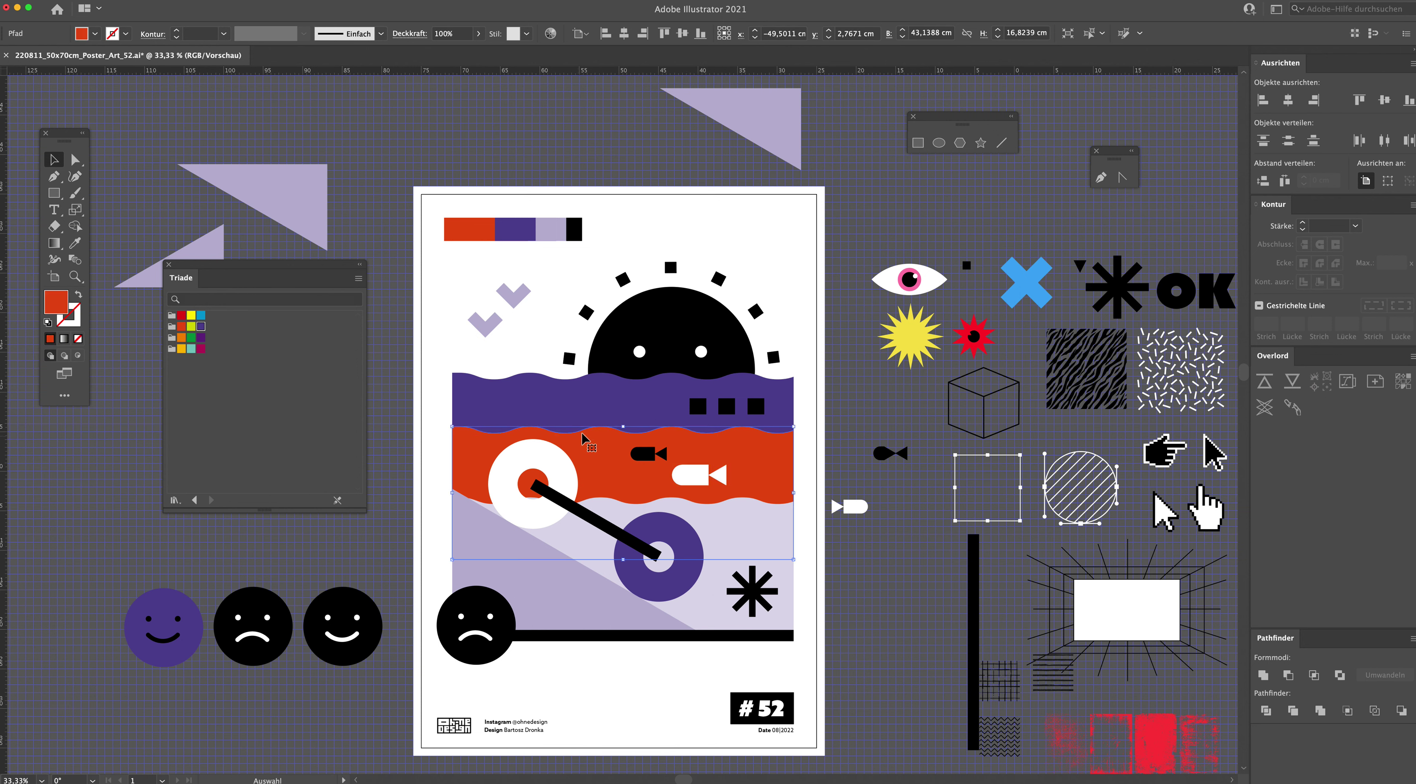
drag(625, 426, 625, 420)
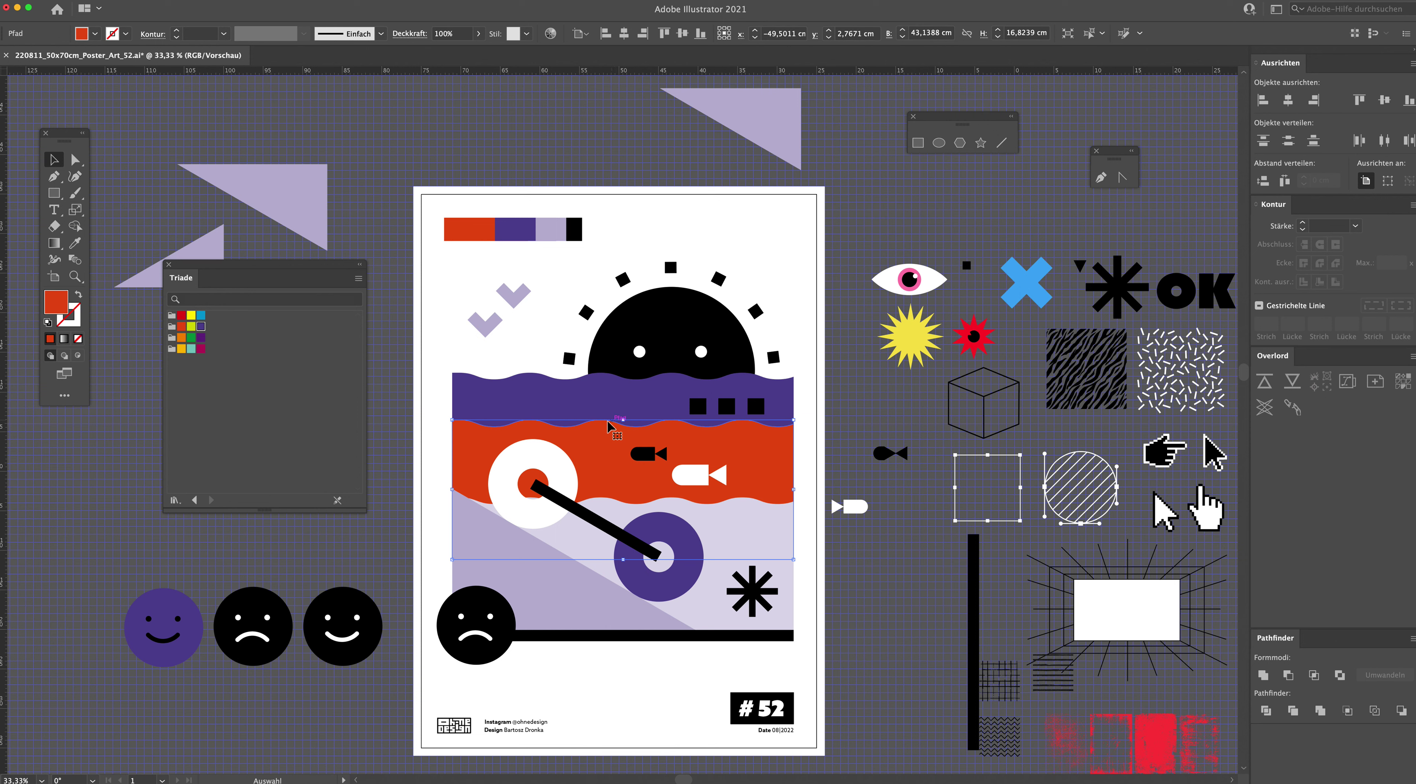
click(725, 408)
shift+click(699, 410)
key(shift+Up)
key(shift+Up)
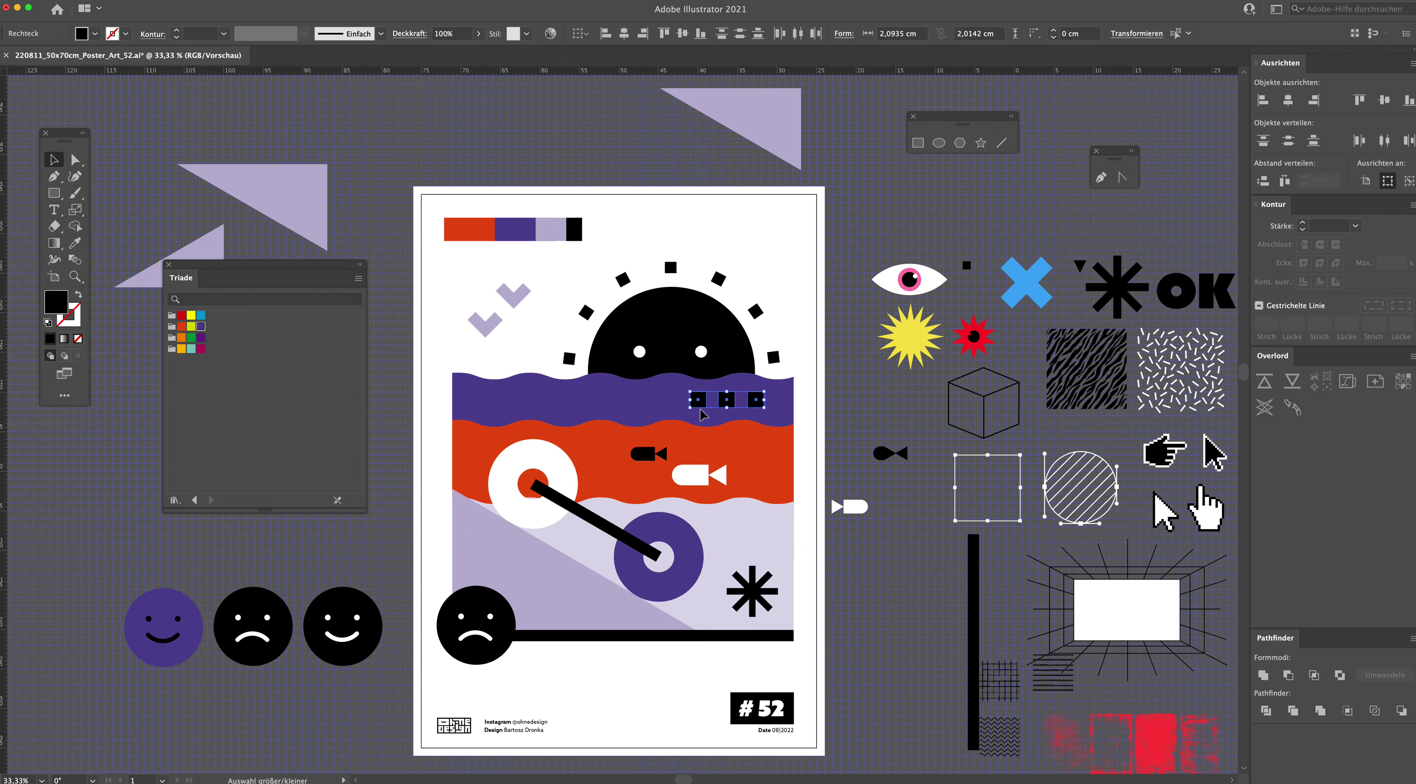
click(821, 416)
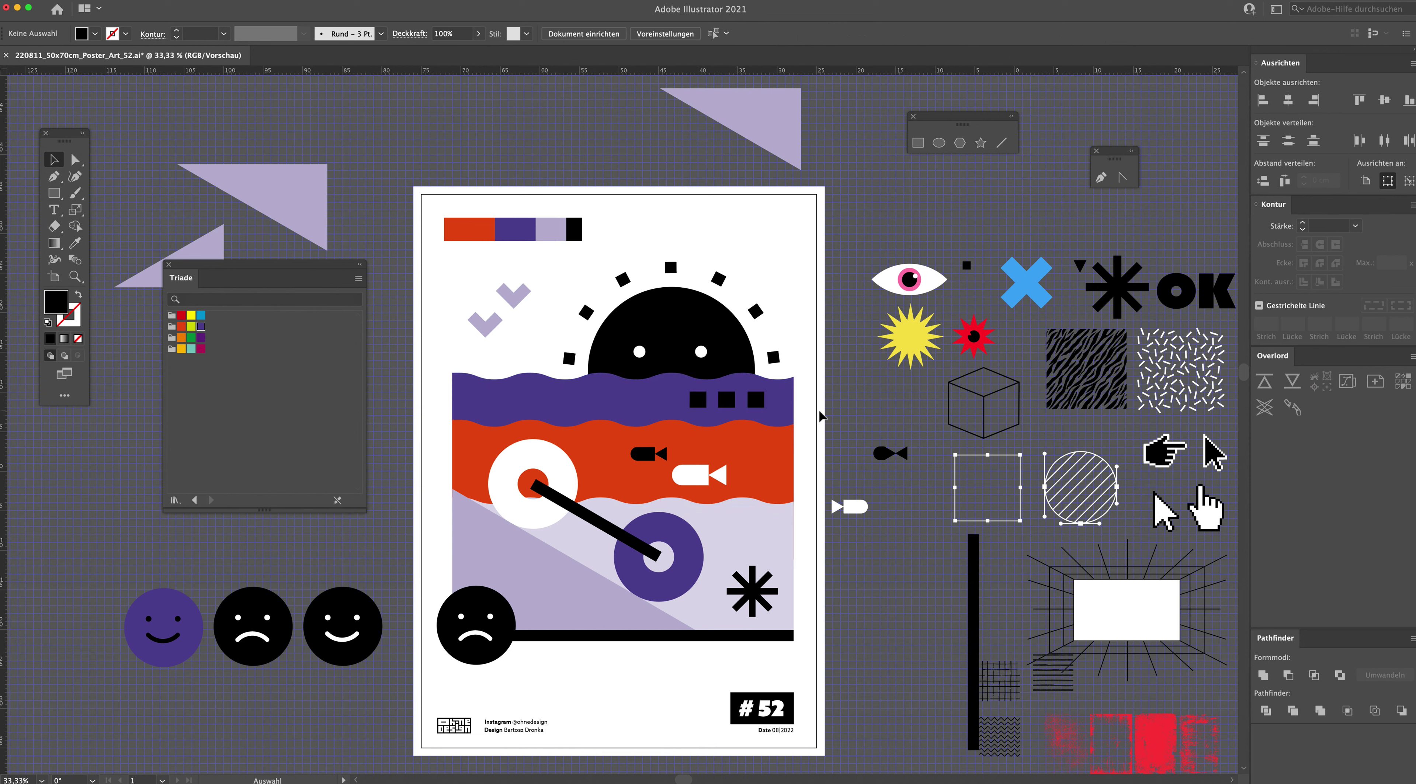
Step: Try the triangle's lavender on the three squares, then undo to keep them black
click(706, 402)
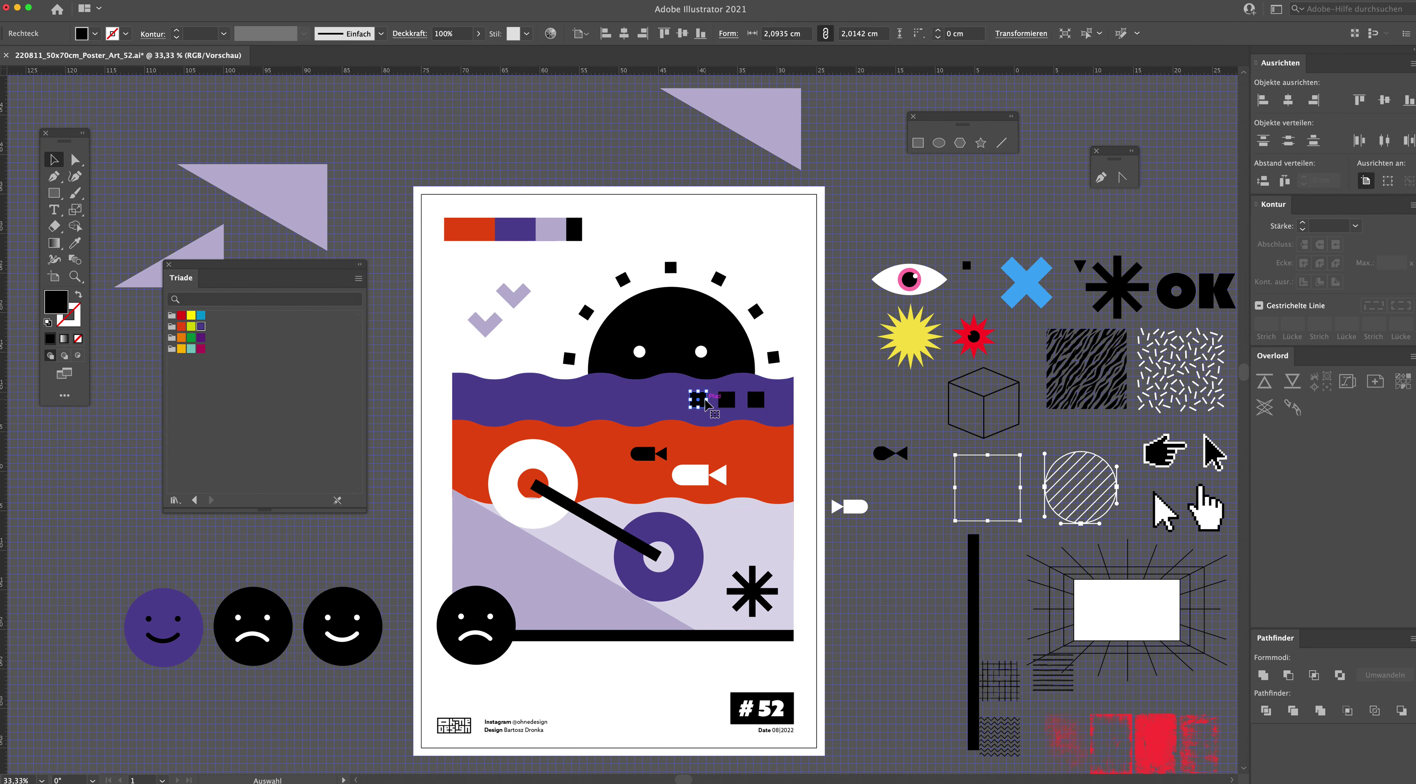
key(i)
key(v)
shift+click(726, 399)
key(i)
click(724, 531)
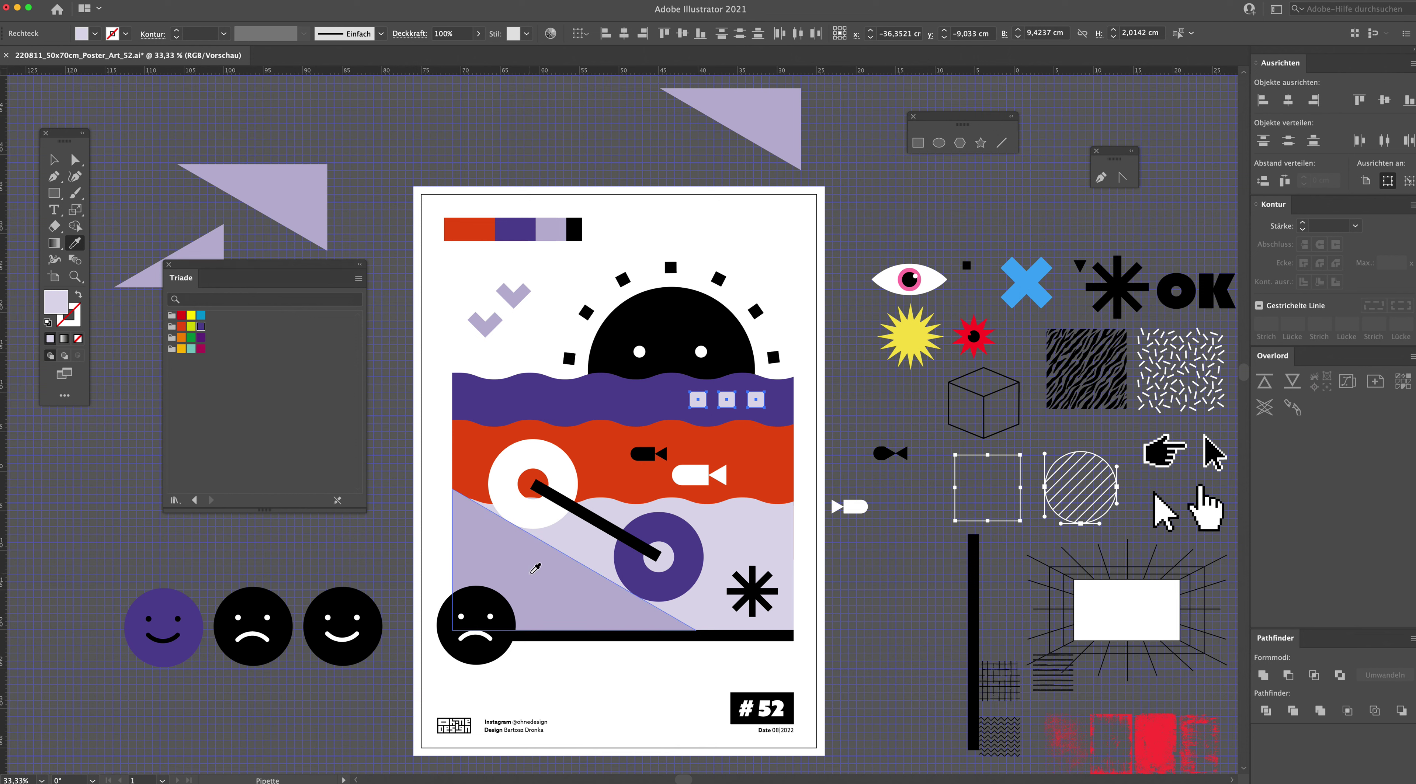
click(54, 160)
click(870, 475)
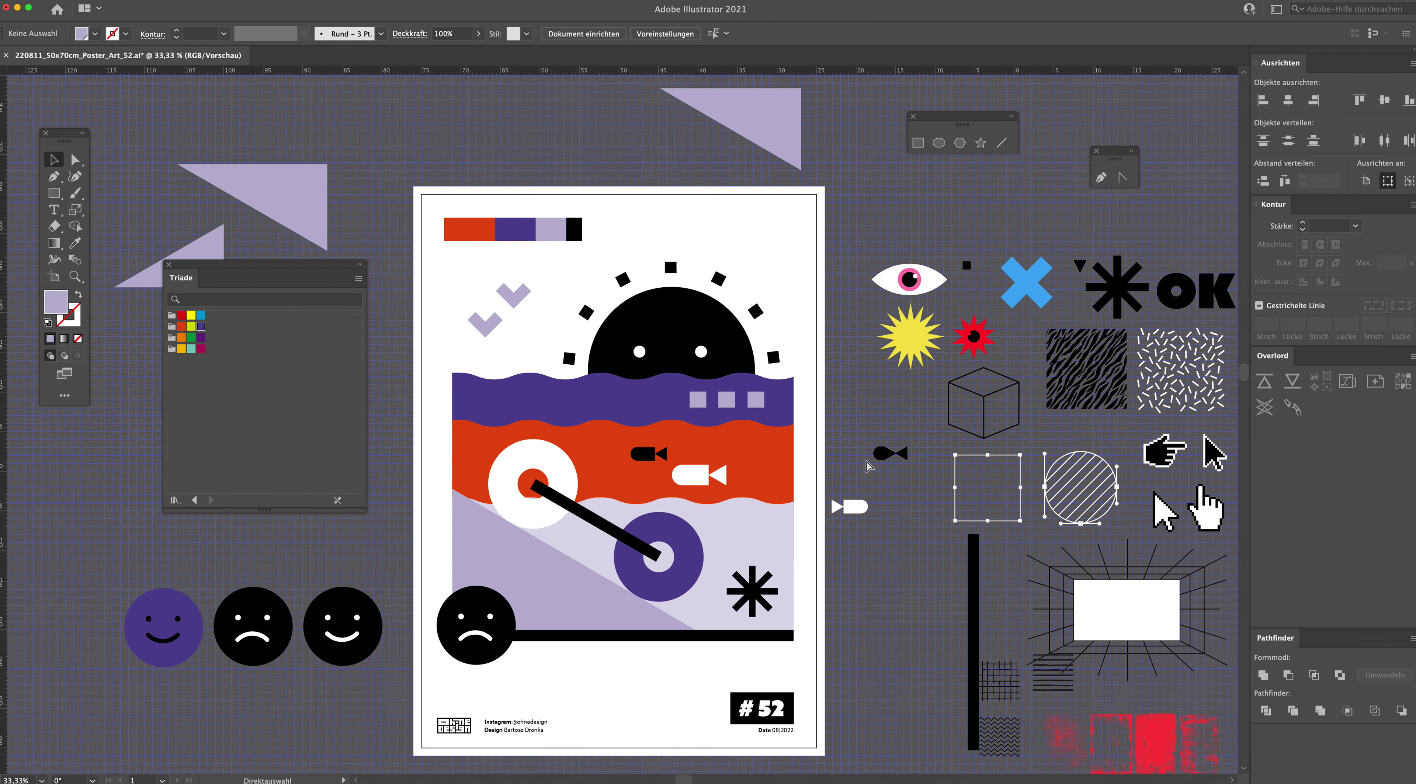
key(ctrl+z)
key(ctrl+z)
click(844, 427)
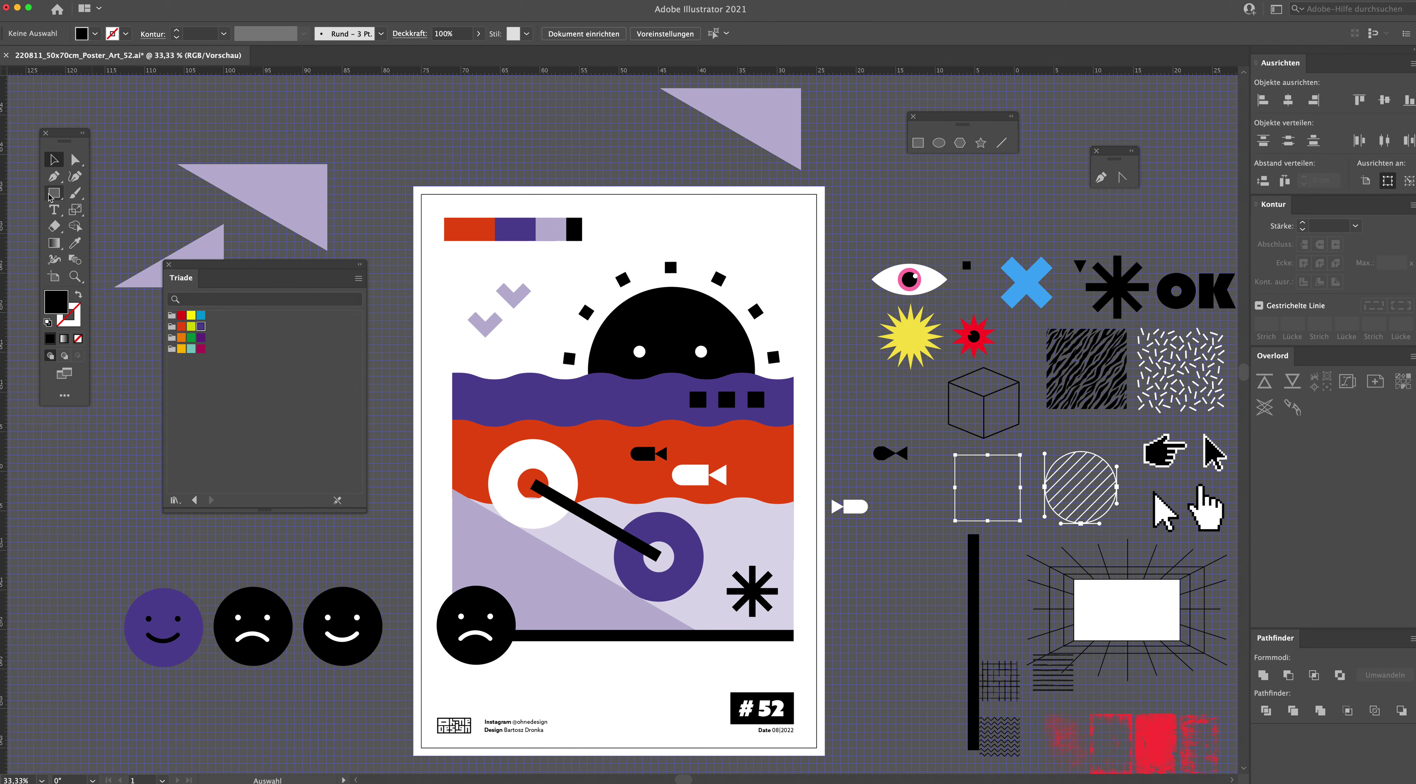
Step: Draw a black circle near the poster bottom and turn it into a half-circle
drag(49, 197, 110, 218)
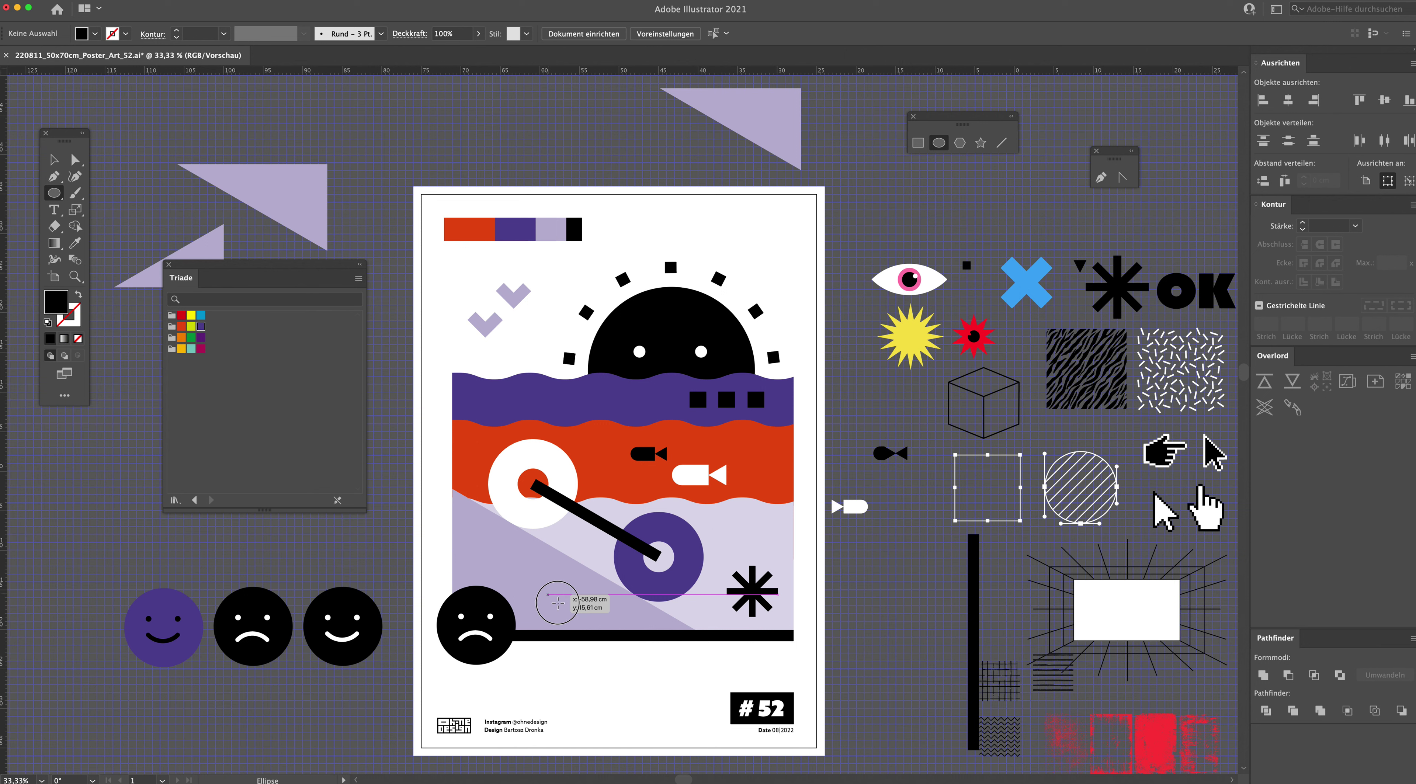
drag(552, 596, 660, 706)
mouse_move(660, 650)
mouse_down()
mouse_move(538, 618)
mouse_move(538, 651)
mouse_up()
click(54, 160)
click(293, 129)
drag(625, 660, 635, 660)
click(670, 660)
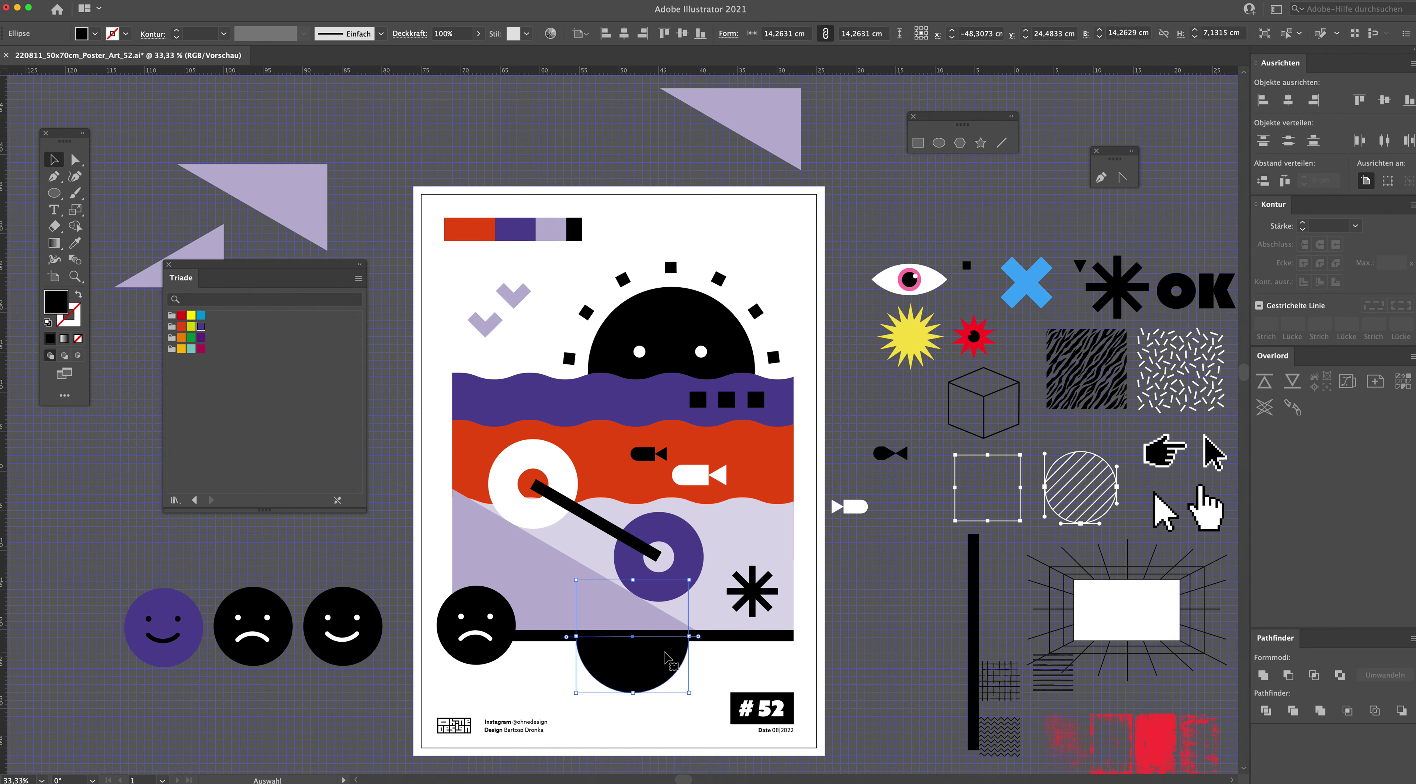
key(Delete)
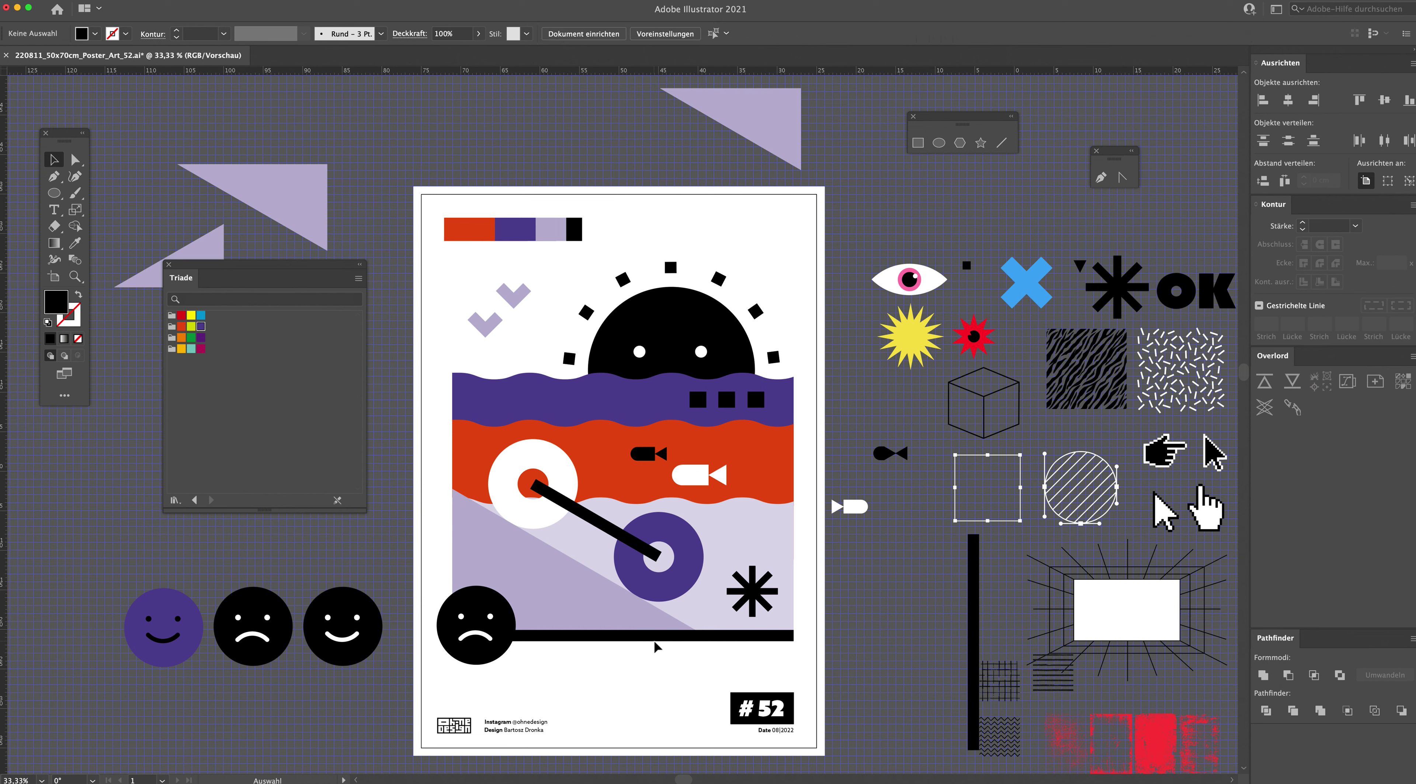
key(ctrl+z)
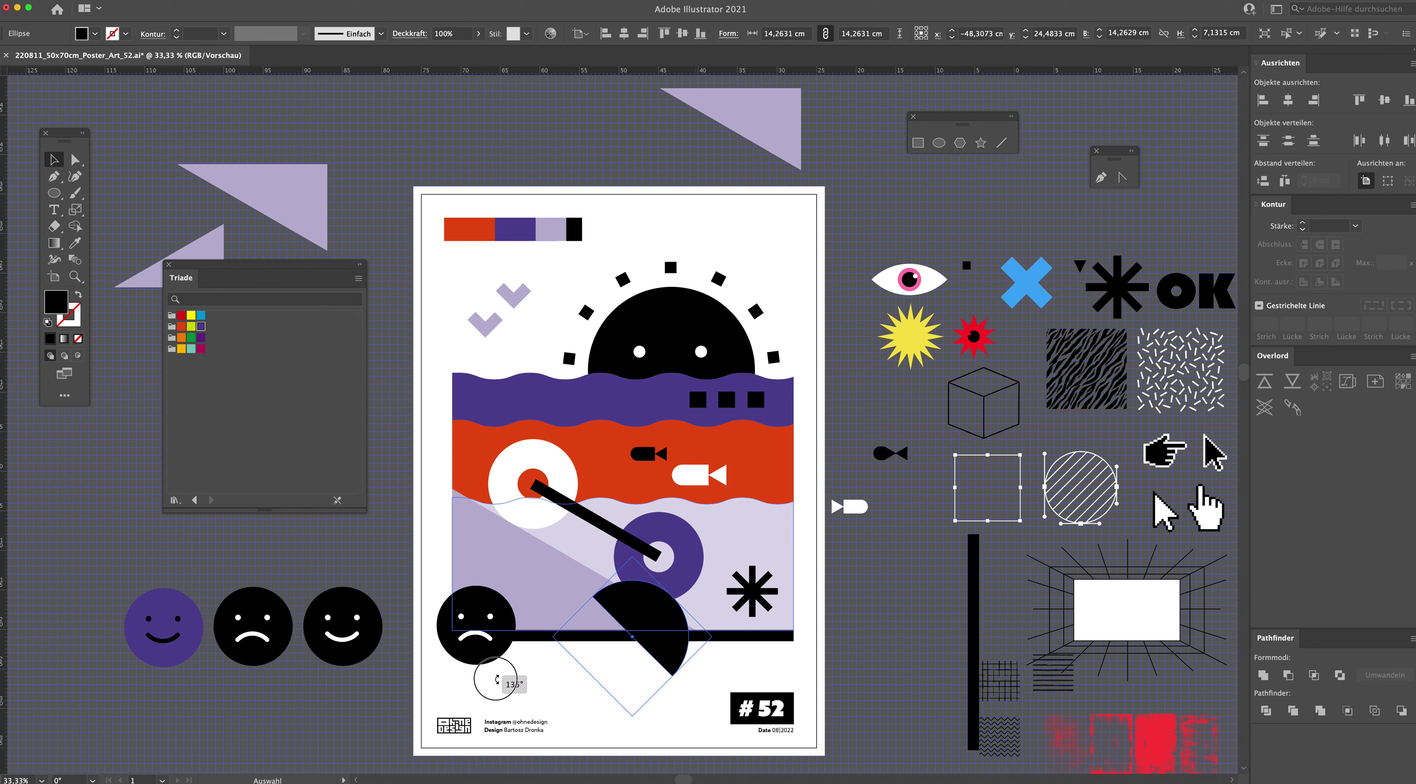
Step: Rotate the half-circle 180°, place it beneath the black bar, and shrink it to about 12 cm
drag(693, 580, 492, 696)
drag(642, 615, 634, 672)
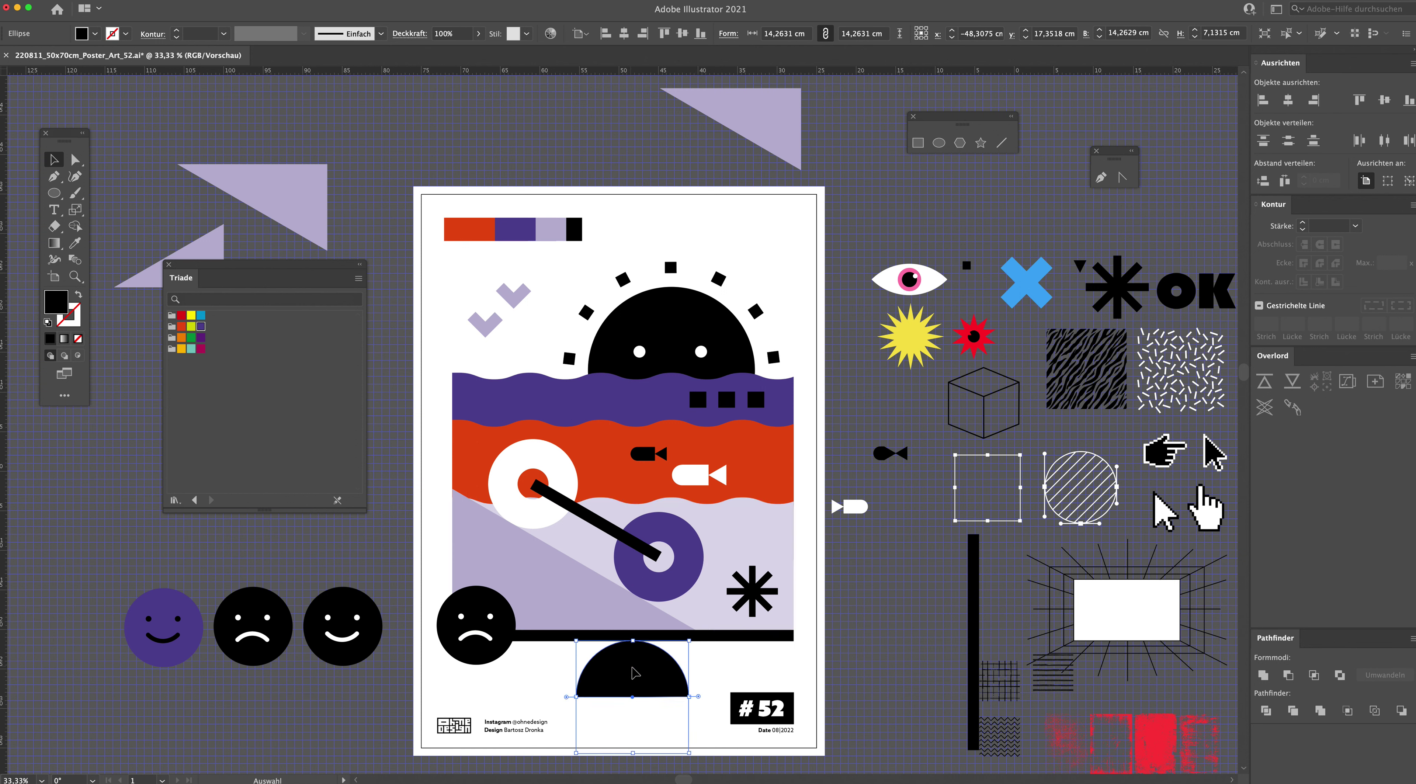
click(849, 669)
click(677, 685)
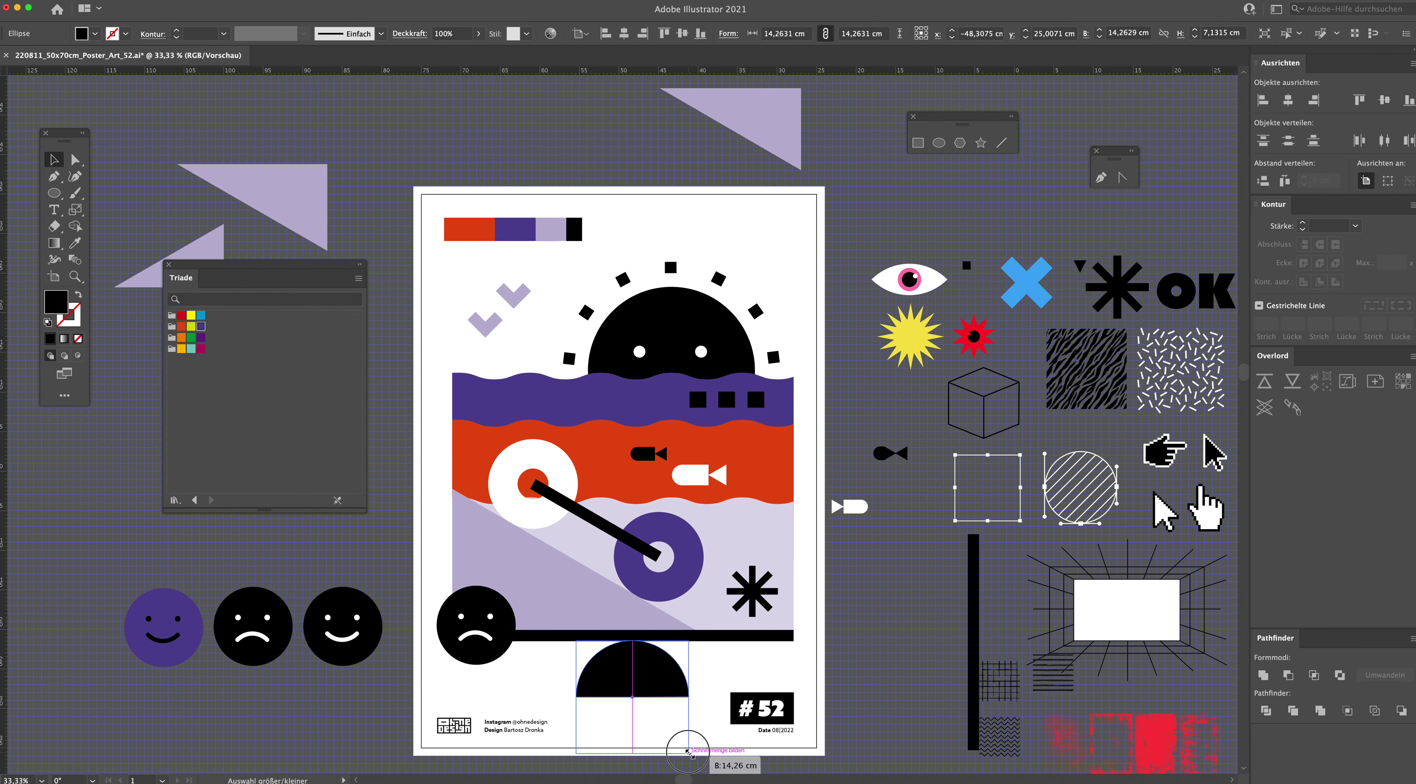
drag(688, 753, 673, 737)
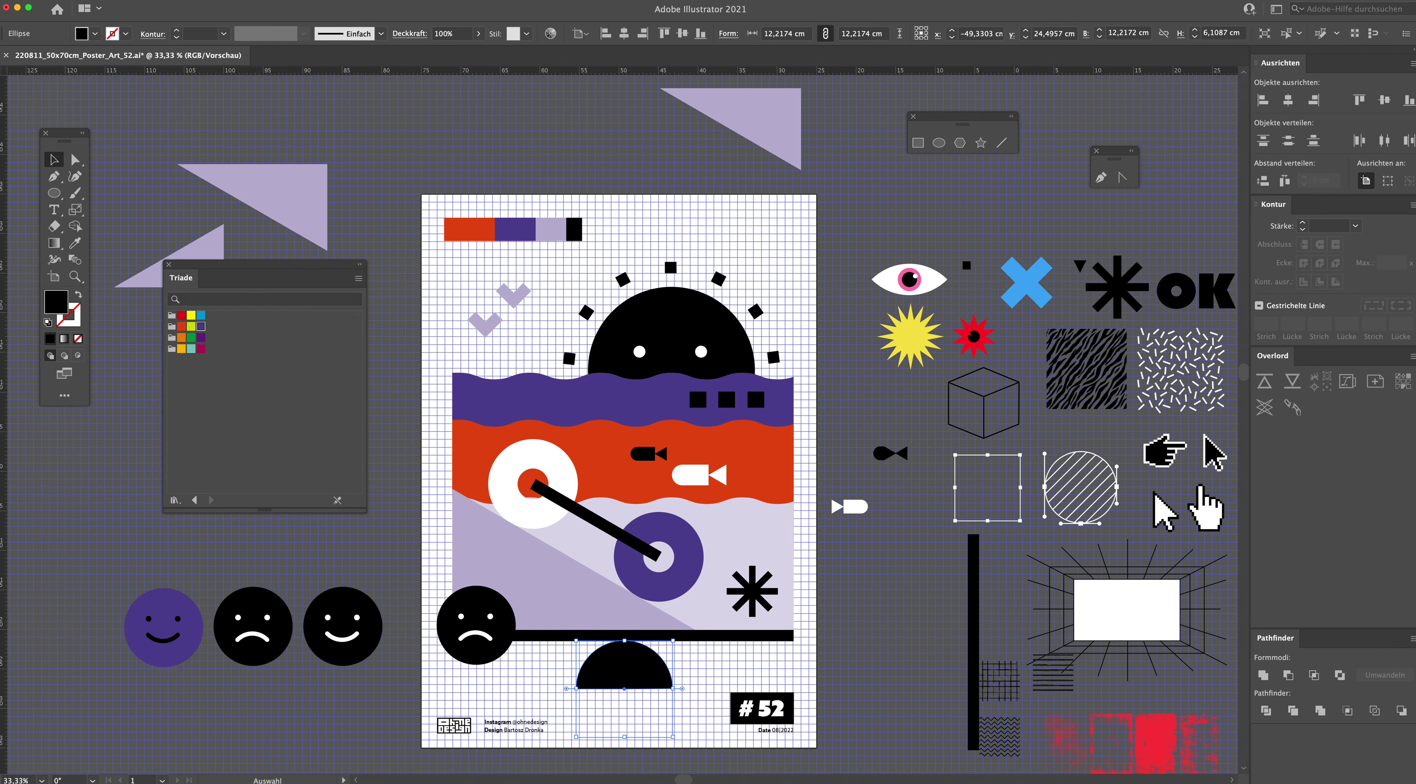
drag(673, 737, 685, 748)
click(701, 652)
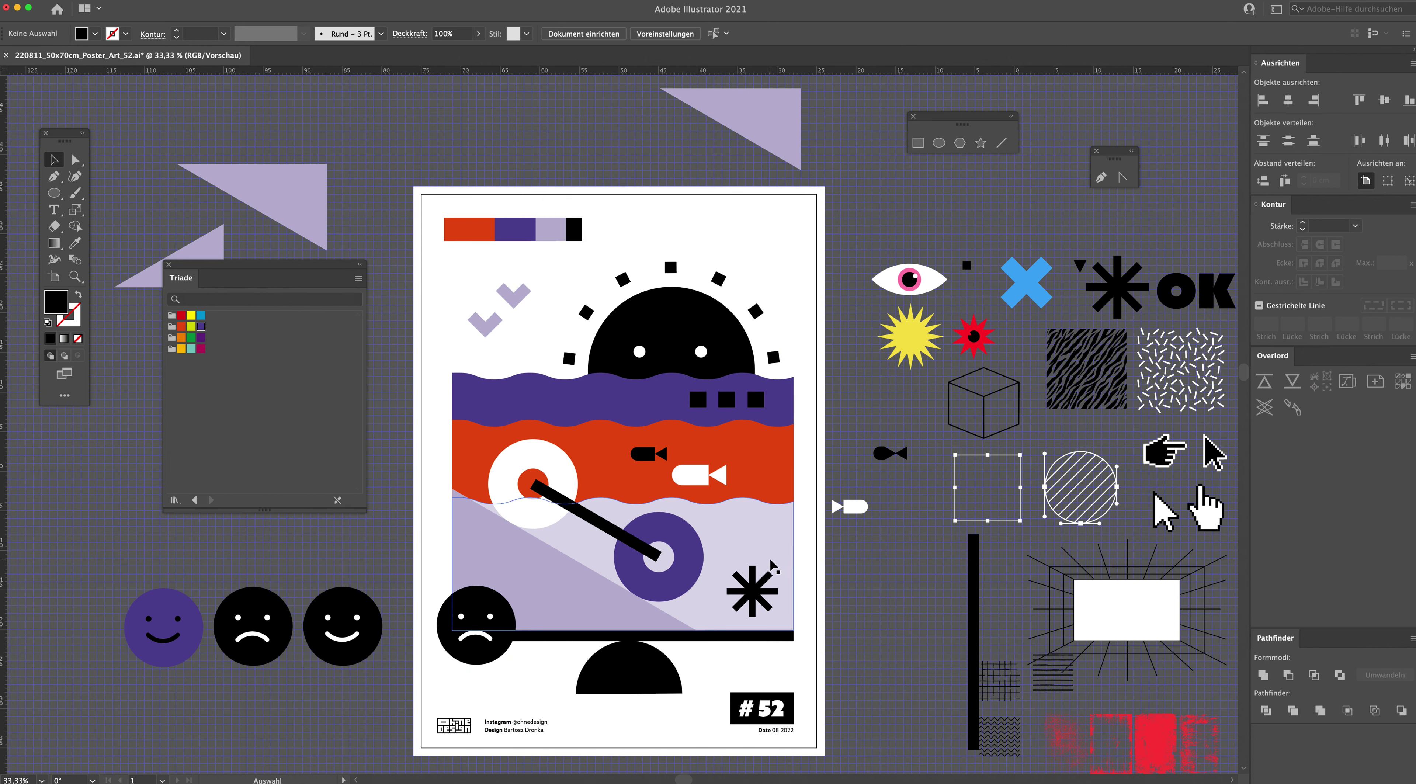
click(606, 652)
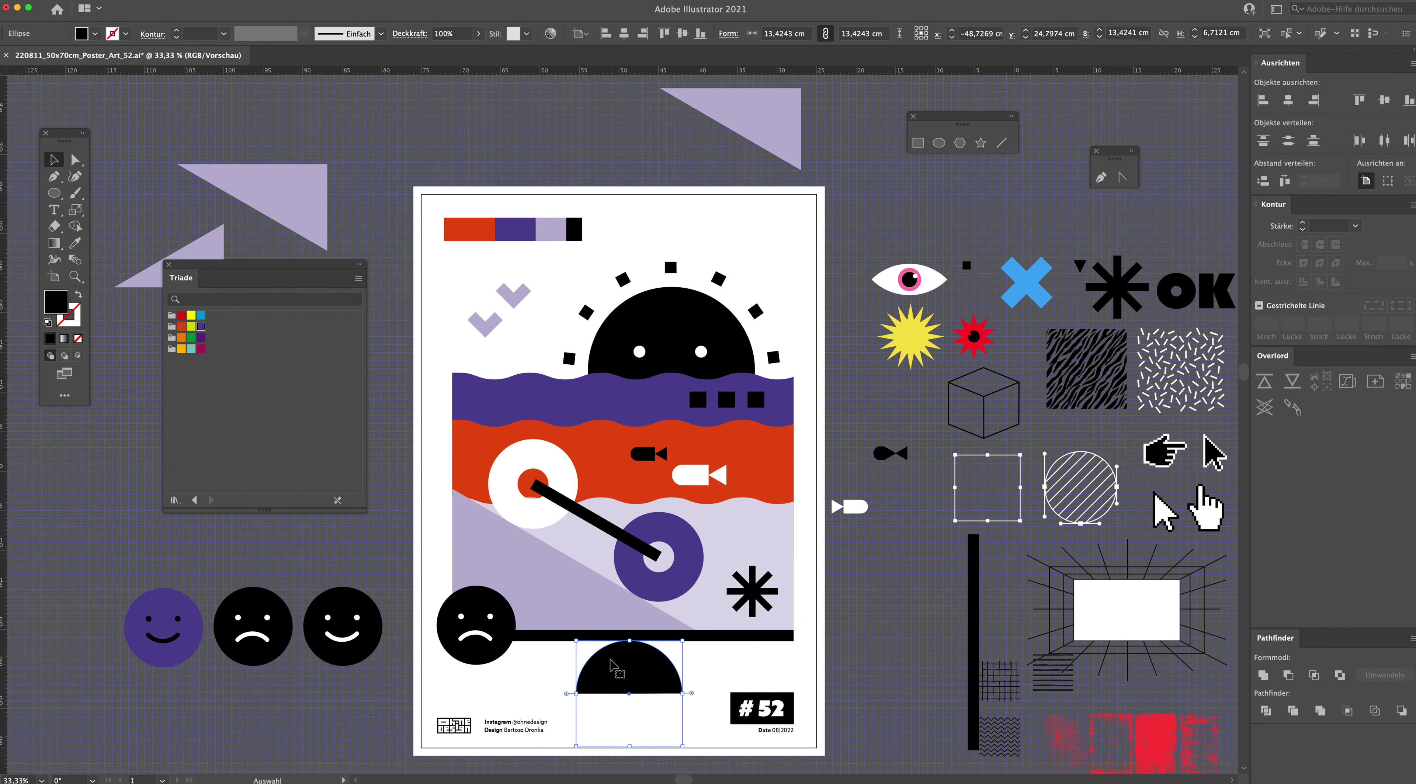
click(907, 664)
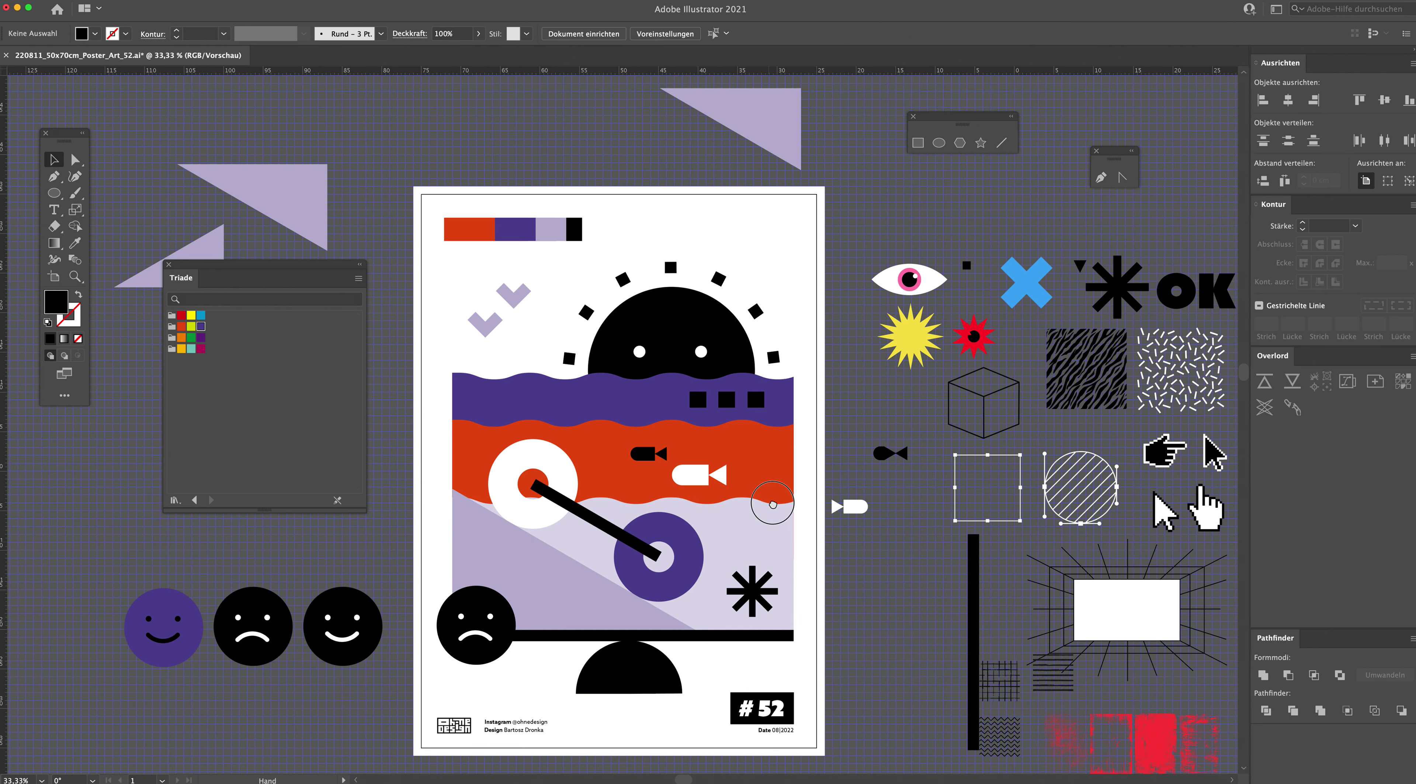
Step: Delete the black half-circle under the bar
scroll(762, 502, down, 3)
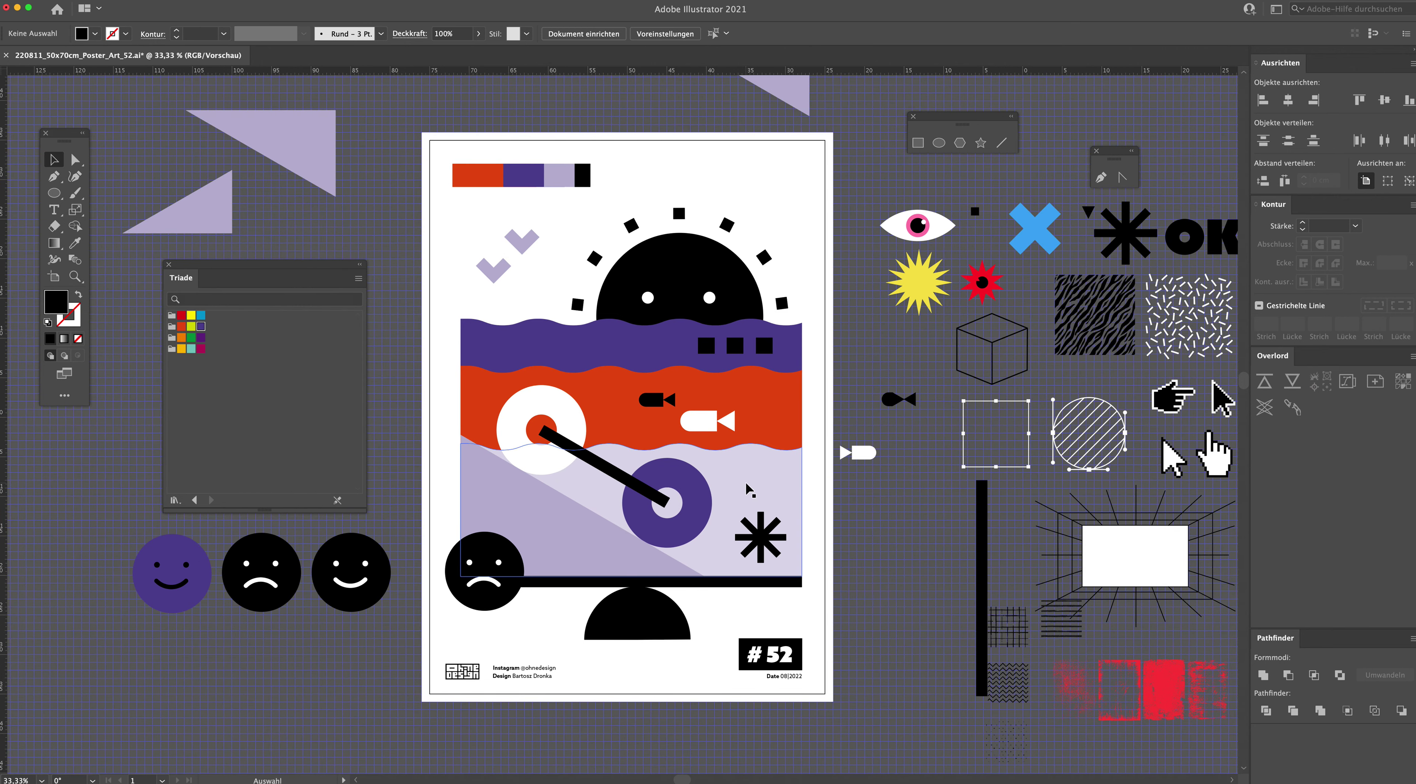
click(667, 633)
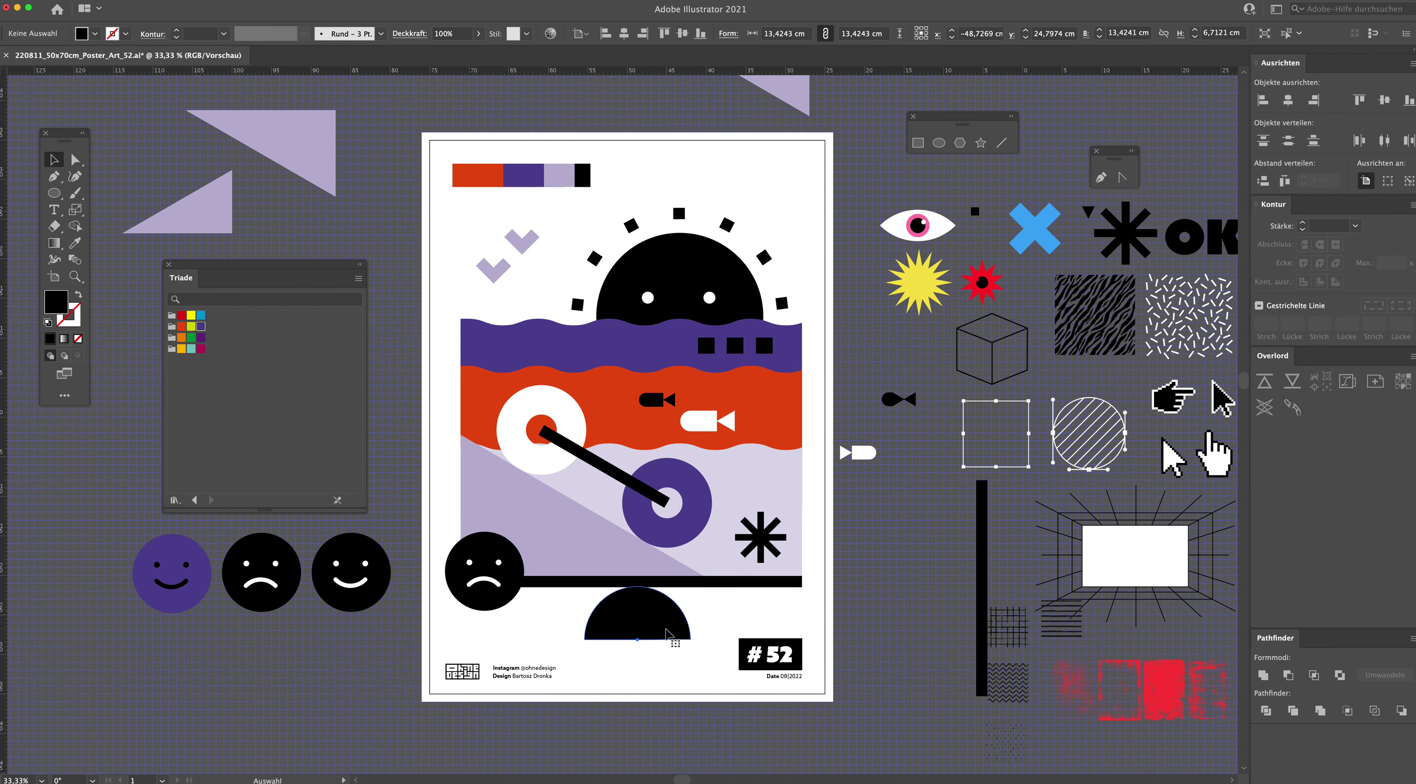
key(Delete)
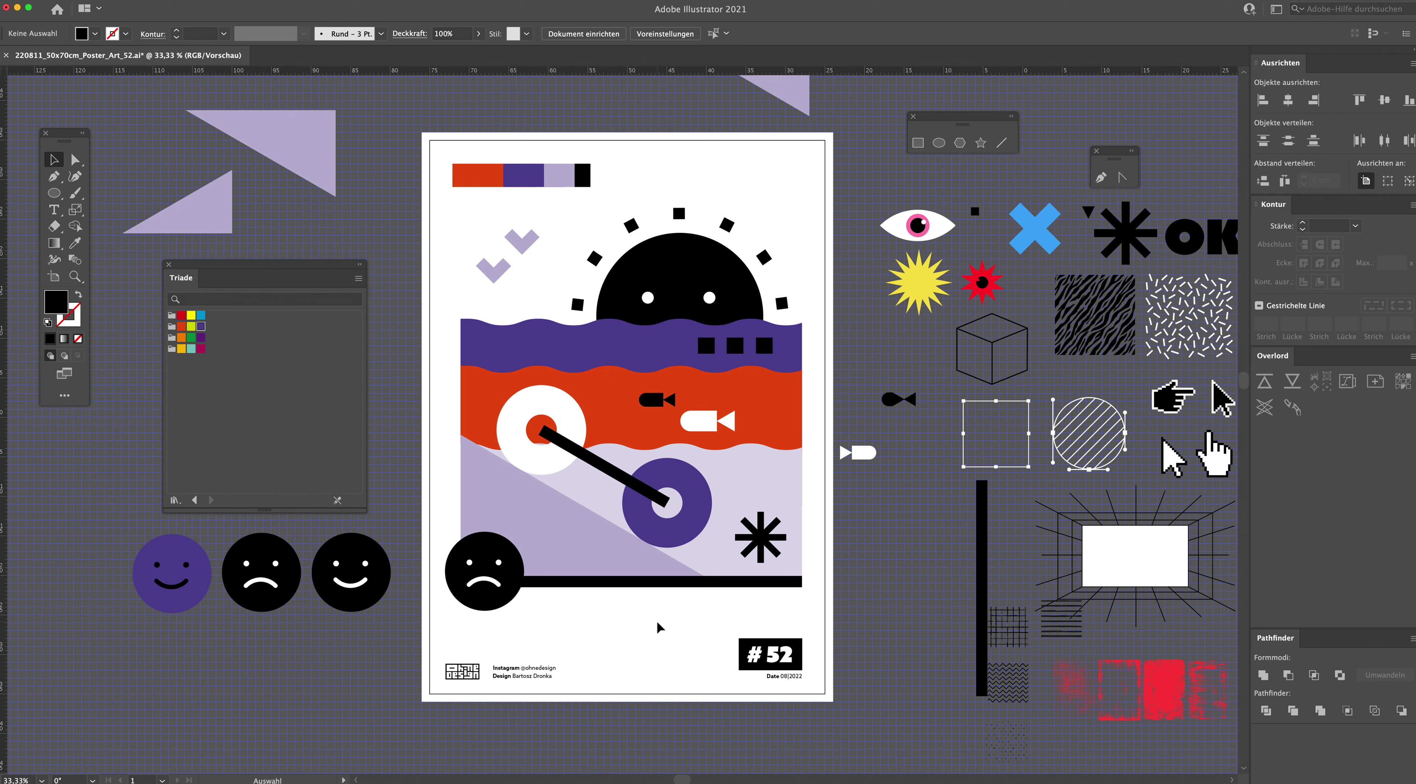
Step: Move the black asterisk slightly higher above the long black line
drag(759, 536, 761, 542)
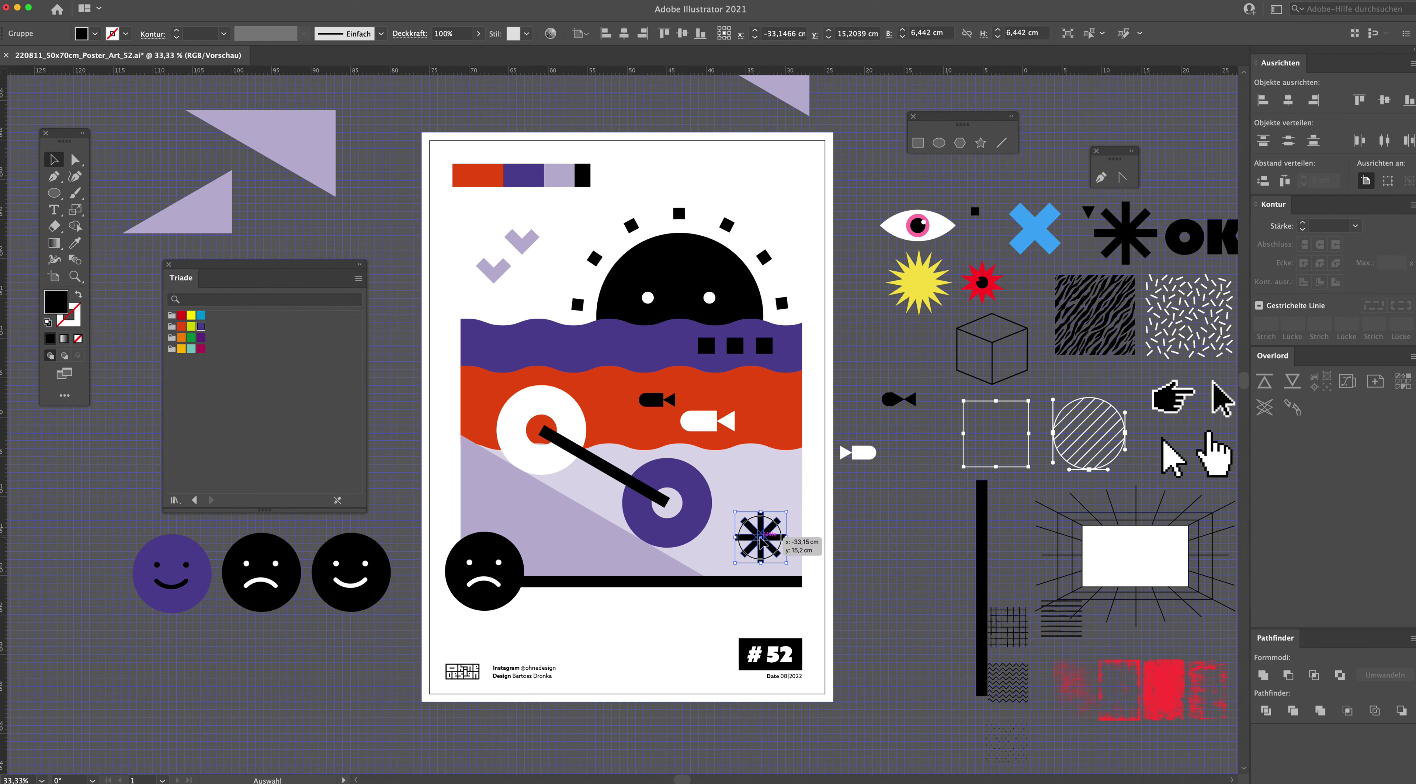
drag(762, 542, 762, 537)
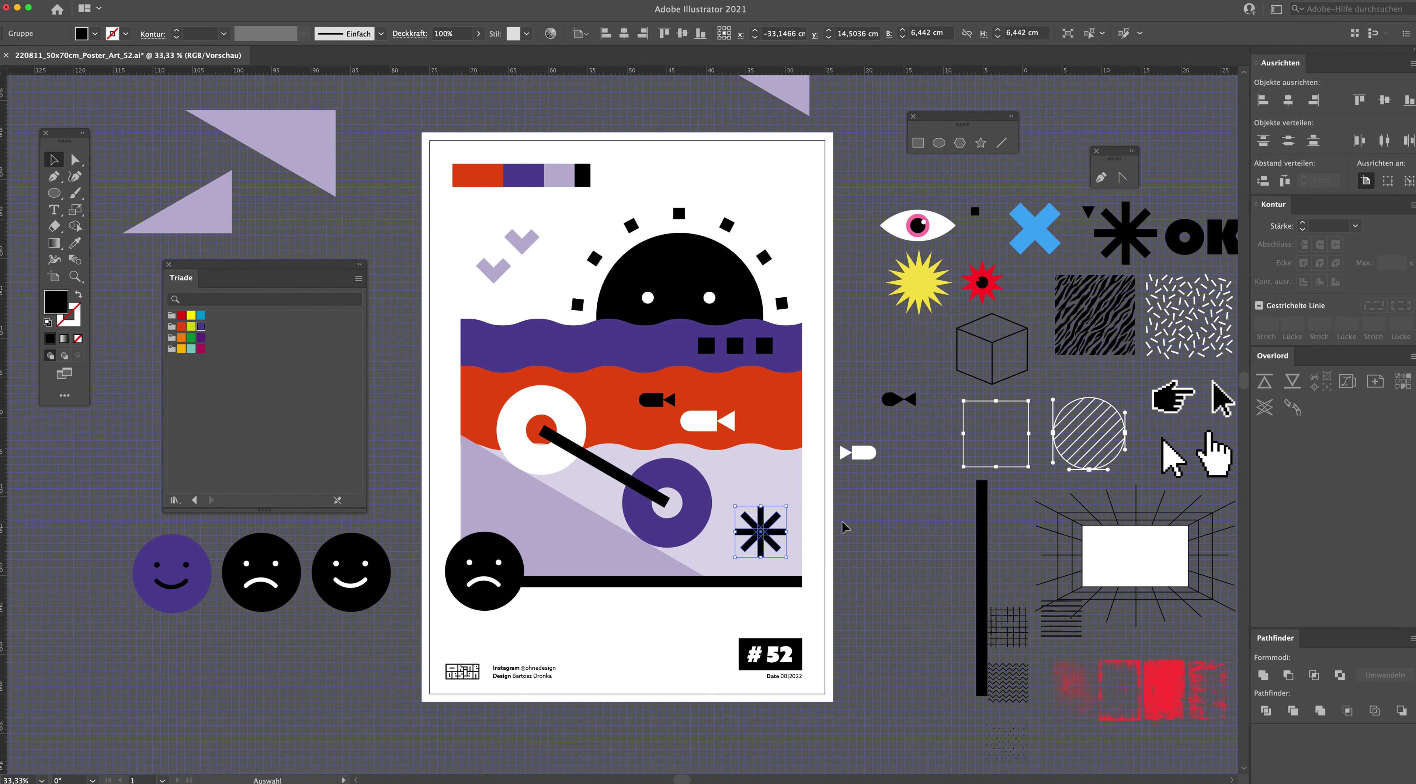
click(866, 528)
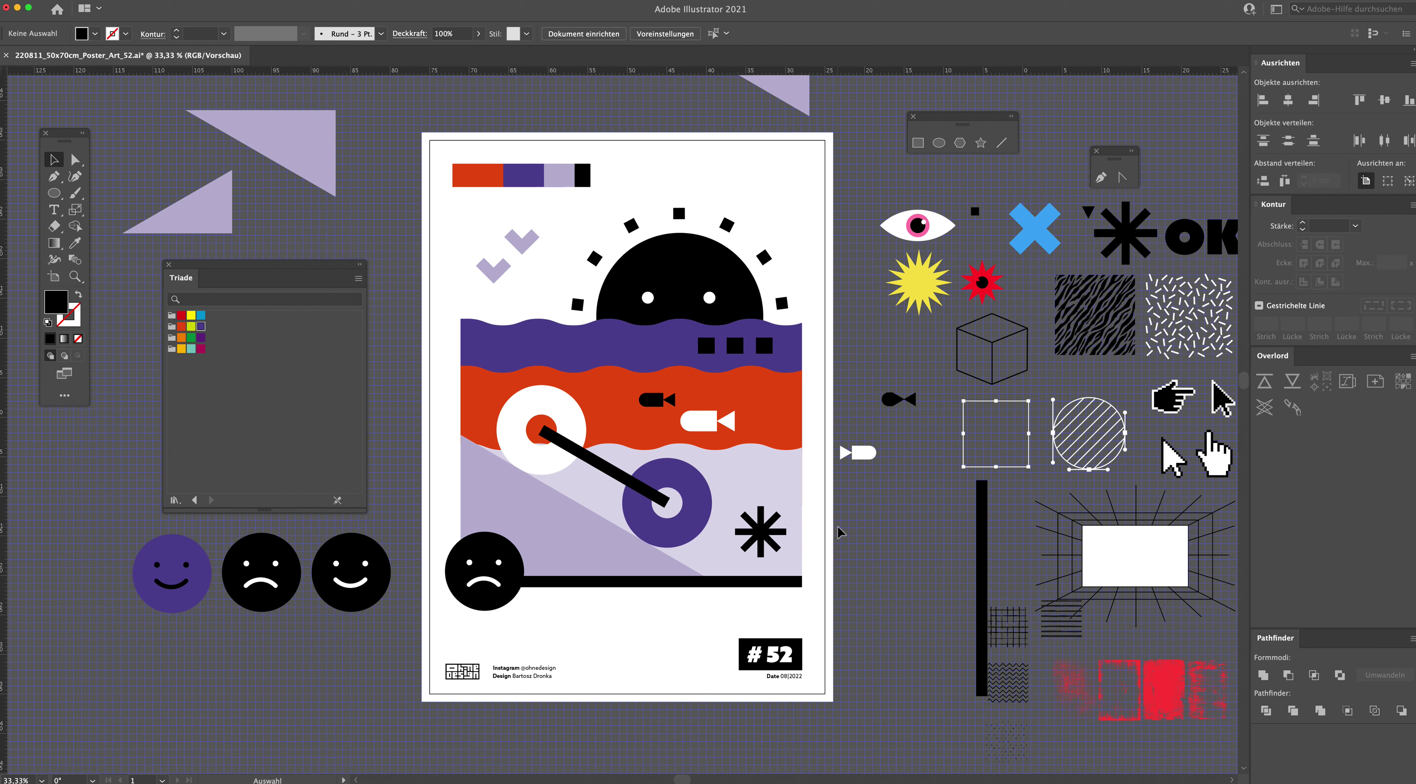
Step: Move the fish group up and to the right in the red wave
click(716, 420)
drag(659, 406, 676, 400)
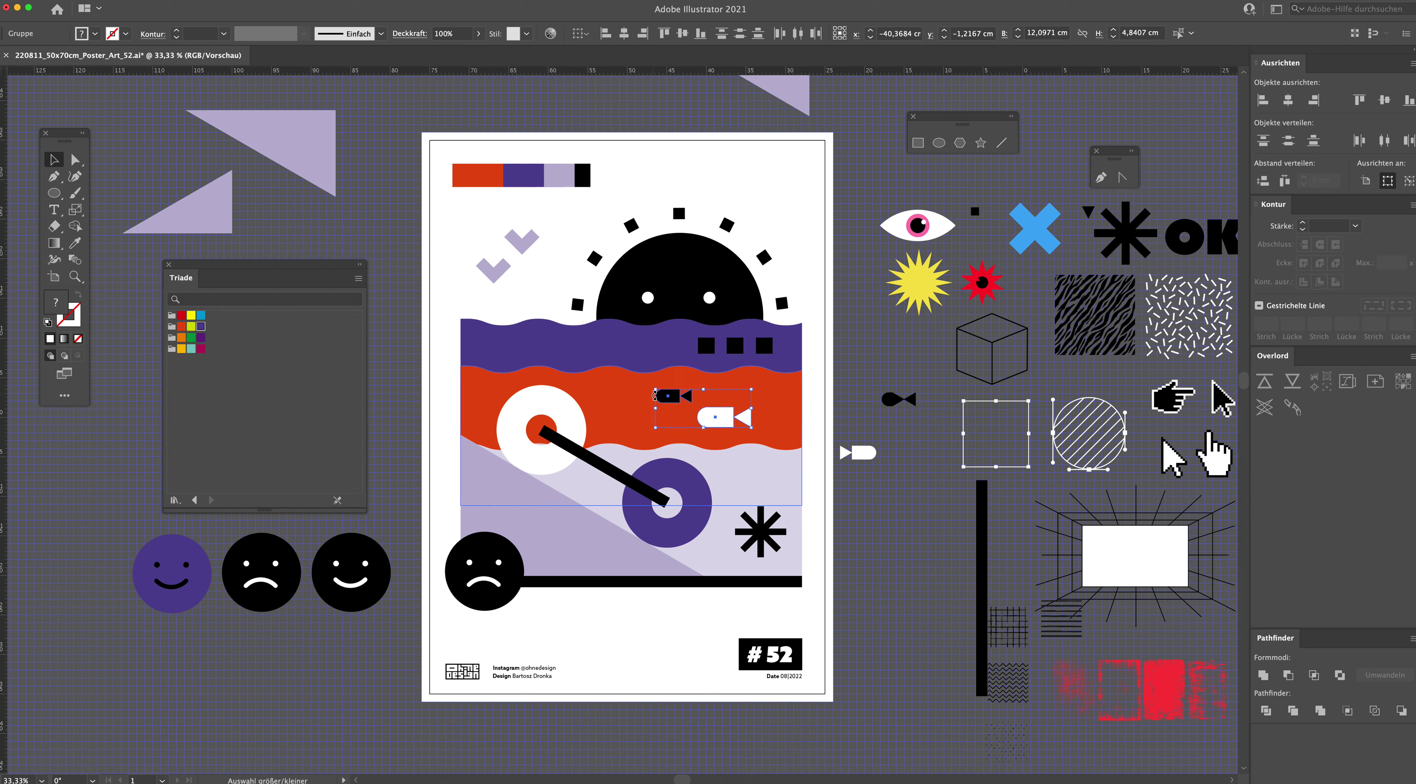
click(905, 491)
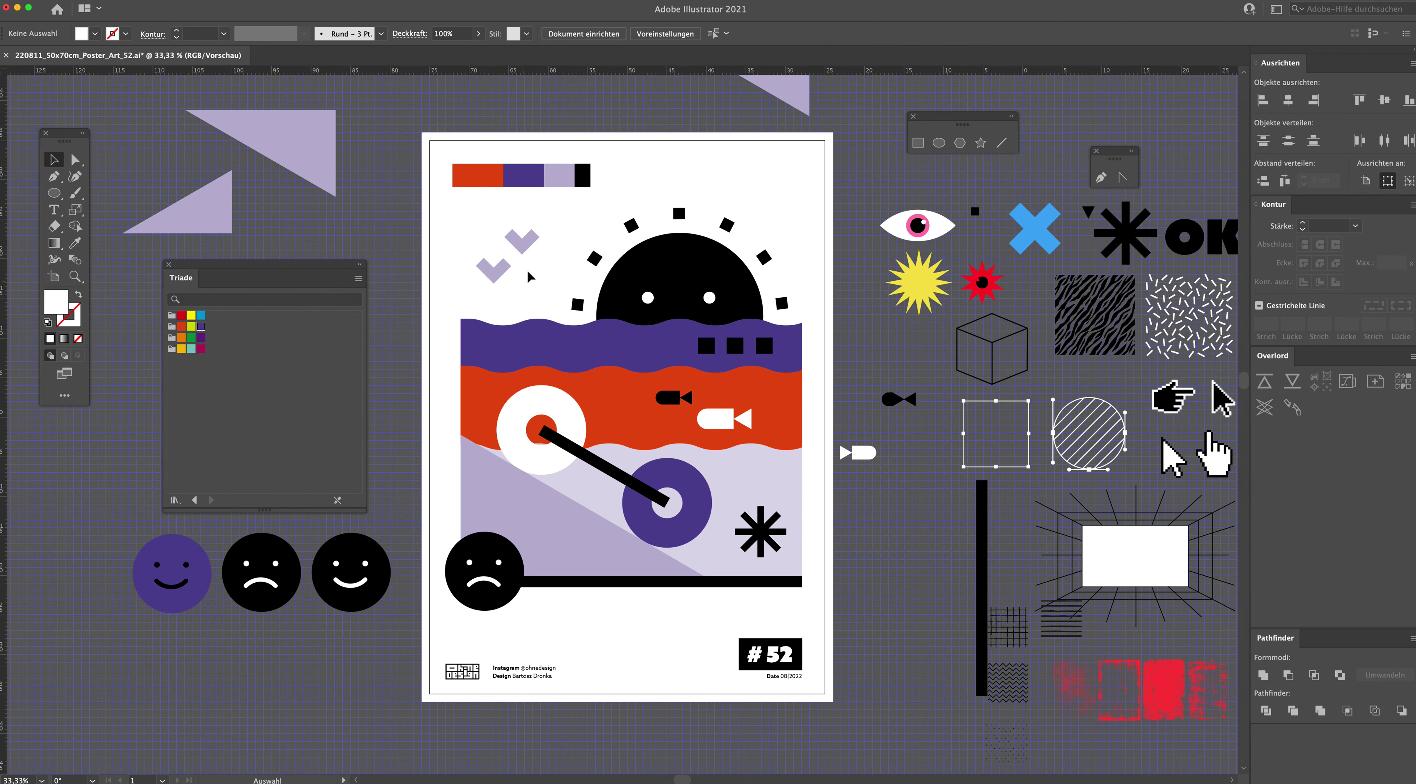
Step: Nudge both lavender chevrons right and slightly down
click(527, 247)
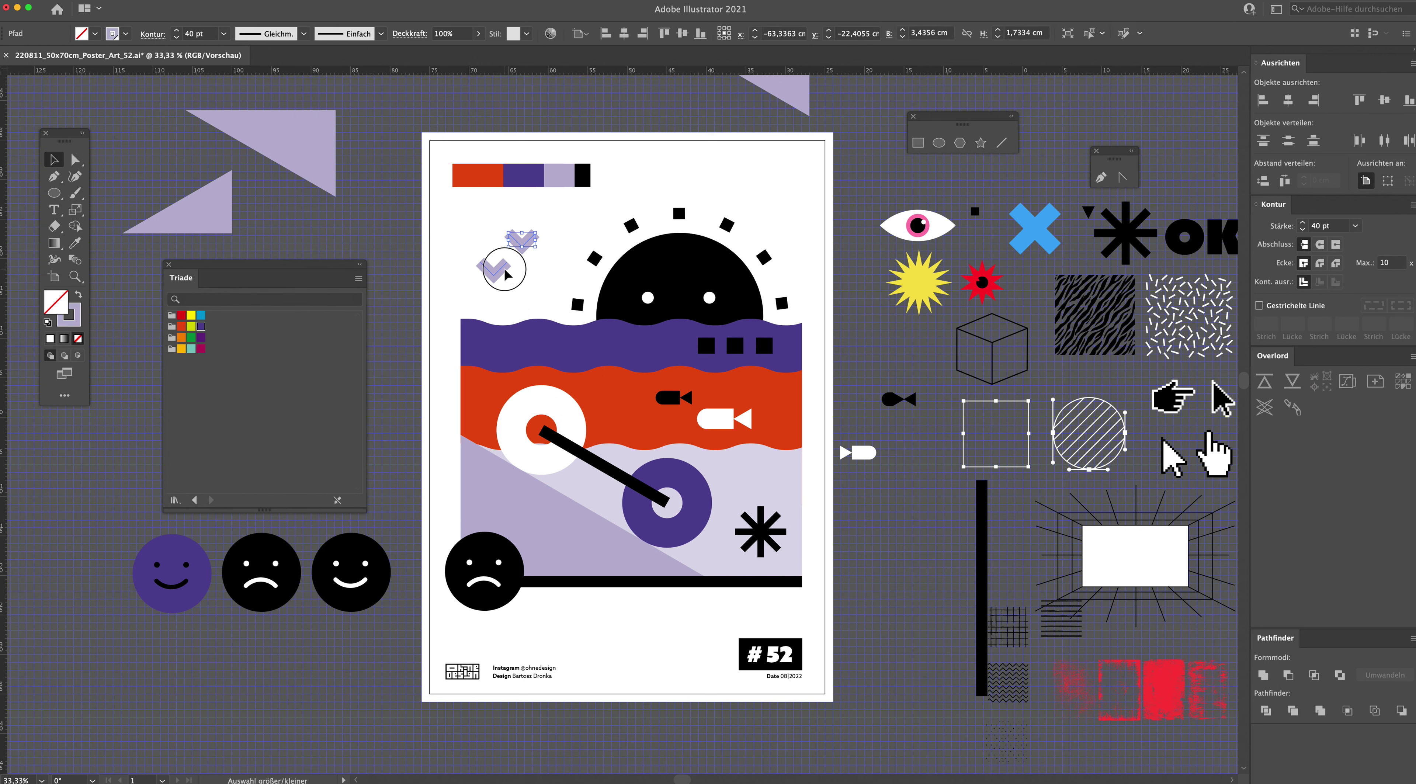
shift+click(507, 271)
key(Right)
key(Right)
key(Right)
key(Right)
key(Right)
key(Right)
key(Right)
key(Right)
key(Right)
key(Right)
key(Right)
key(Right)
key(Right)
key(Right)
key(Right)
key(Right)
key(Right)
key(Right)
key(Right)
key(Right)
key(Right)
key(Right)
key(Right)
key(Right)
key(Down)
key(Down)
key(Down)
key(Right)
key(Right)
key(Right)
key(Down)
key(Down)
key(Down)
Step: Save the poster file
key(a)
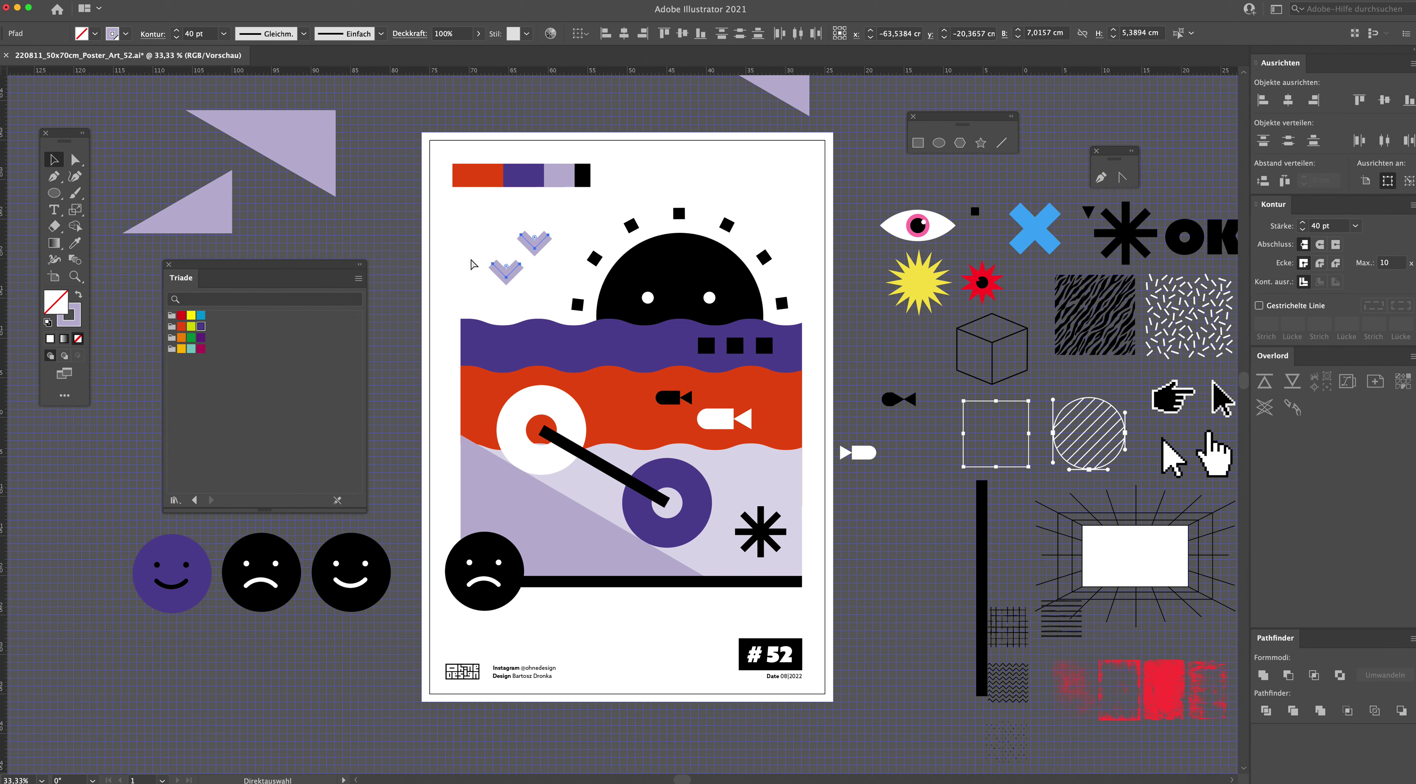
key(cmd+s)
key(super+s)
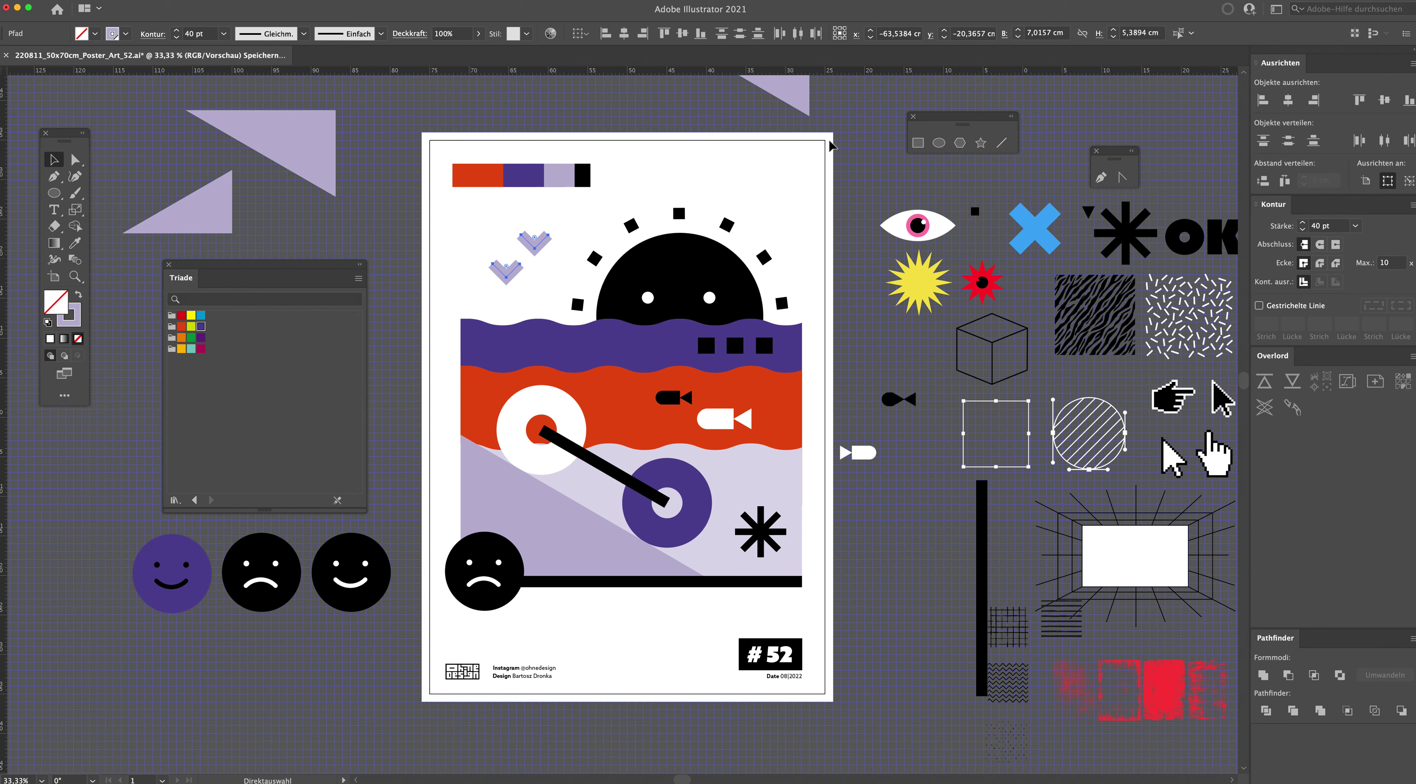